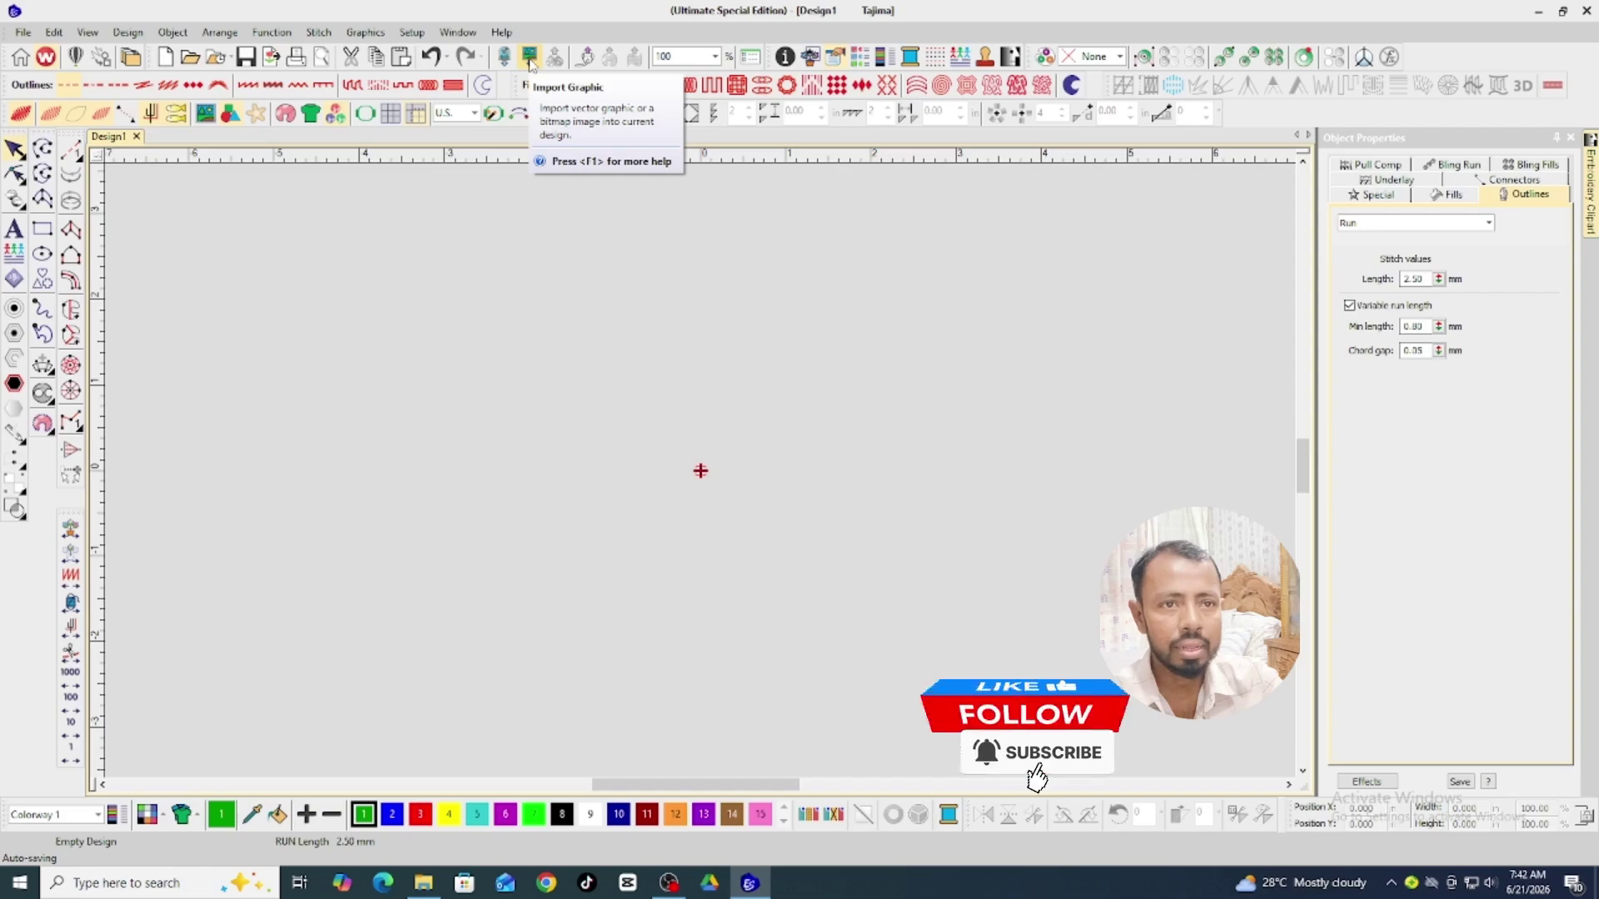
Import the picture IMG-20260620-WA0004 from the Desktop folder and move it slightly to the right of the design centre.
click(364, 32)
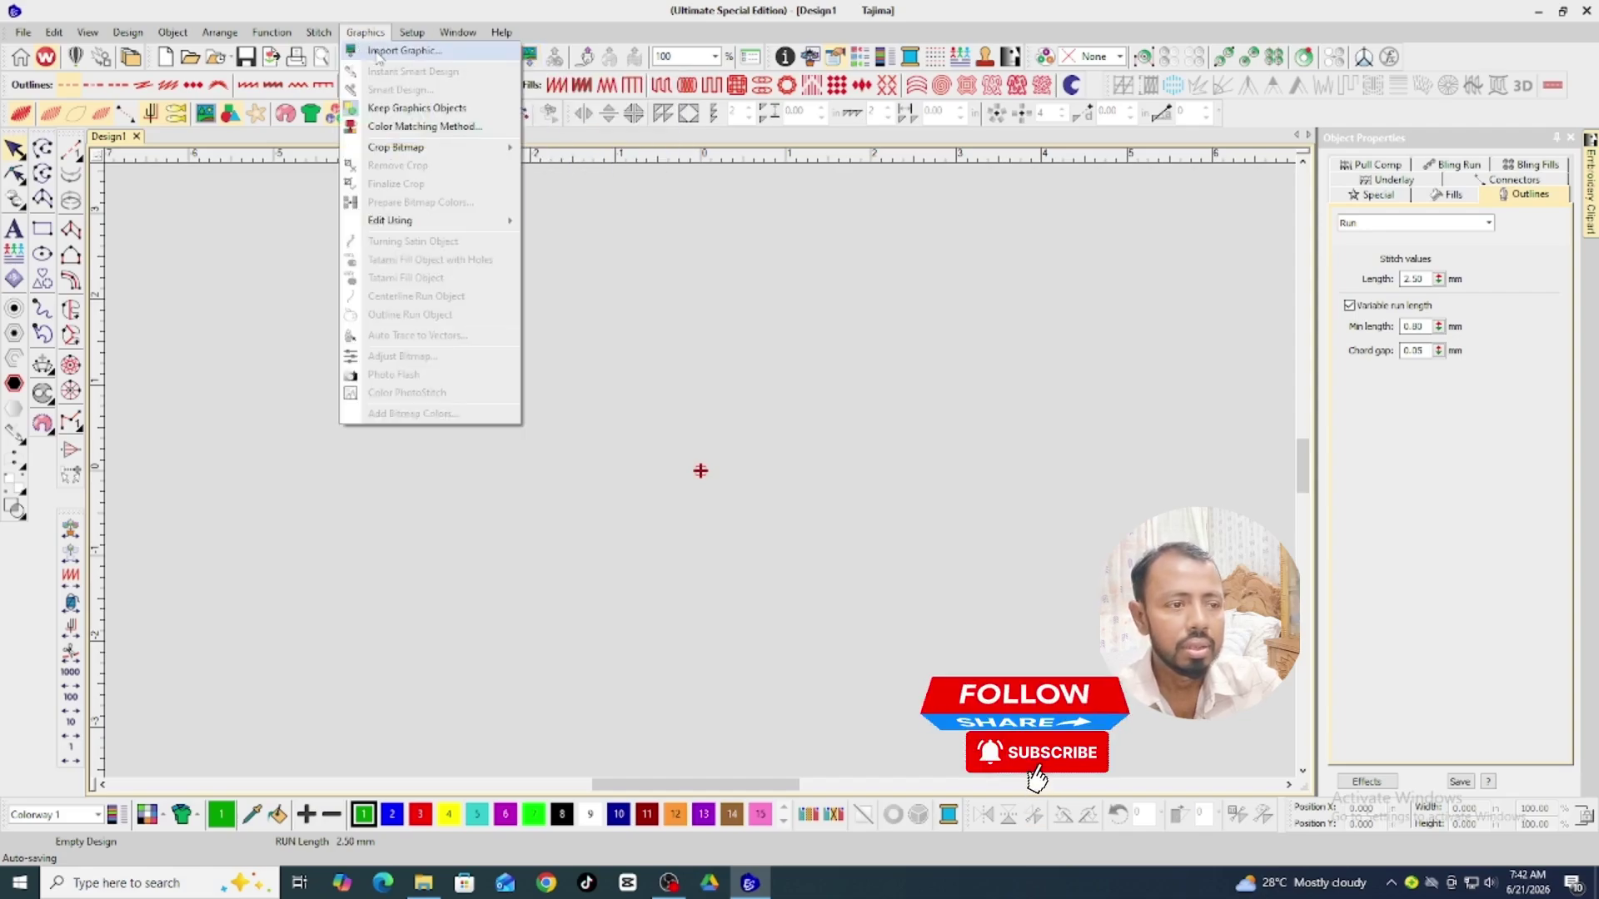
click(377, 52)
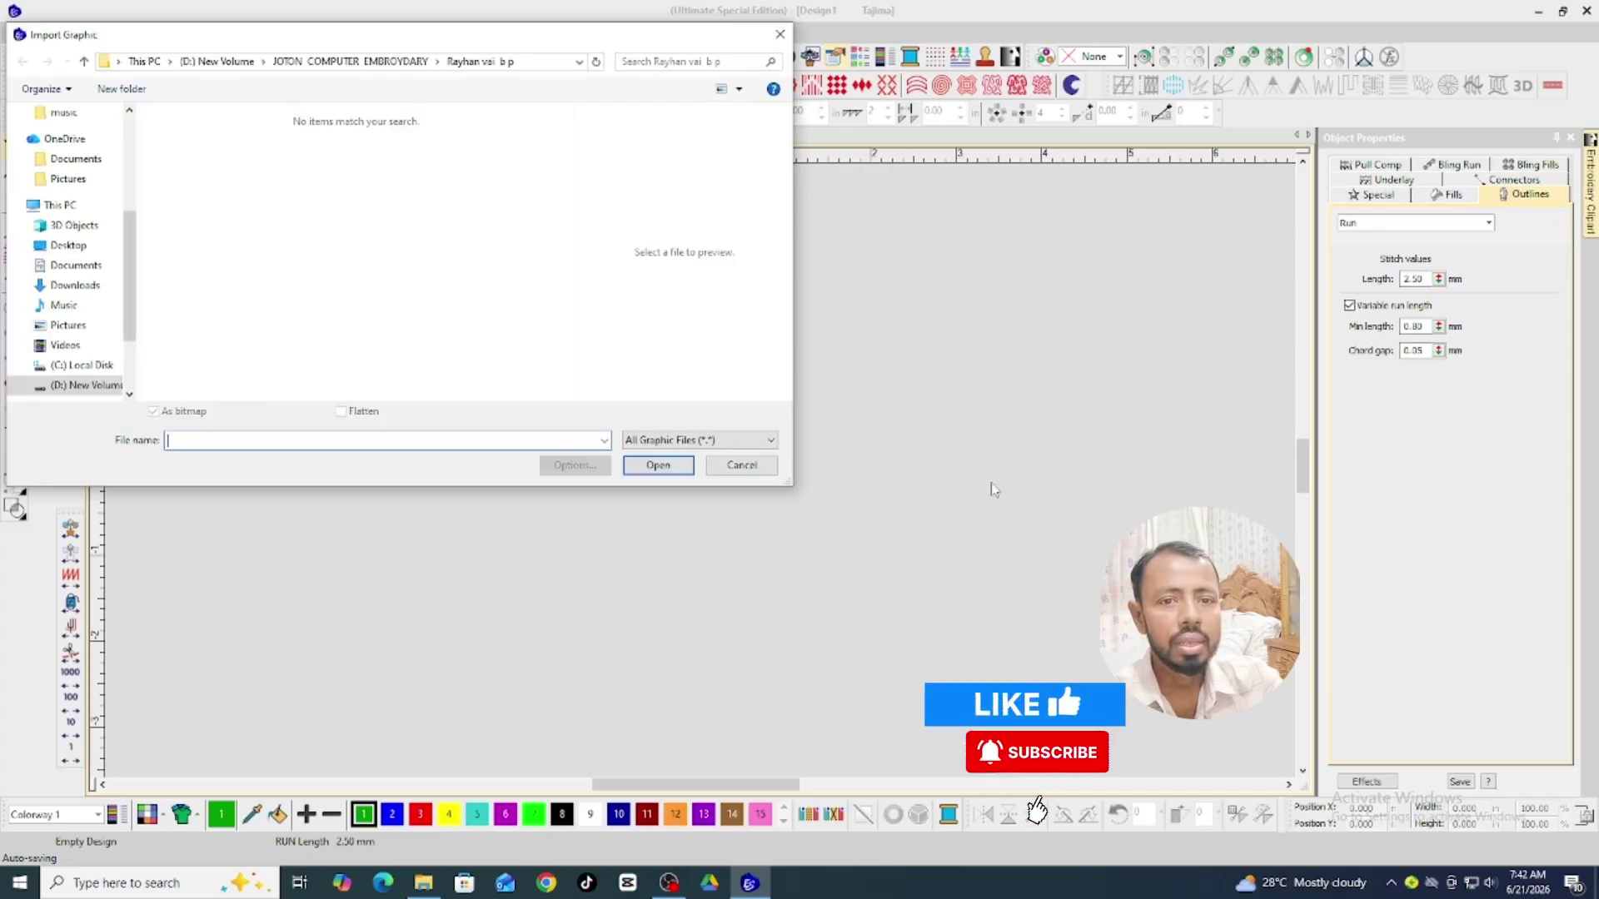
click(85, 248)
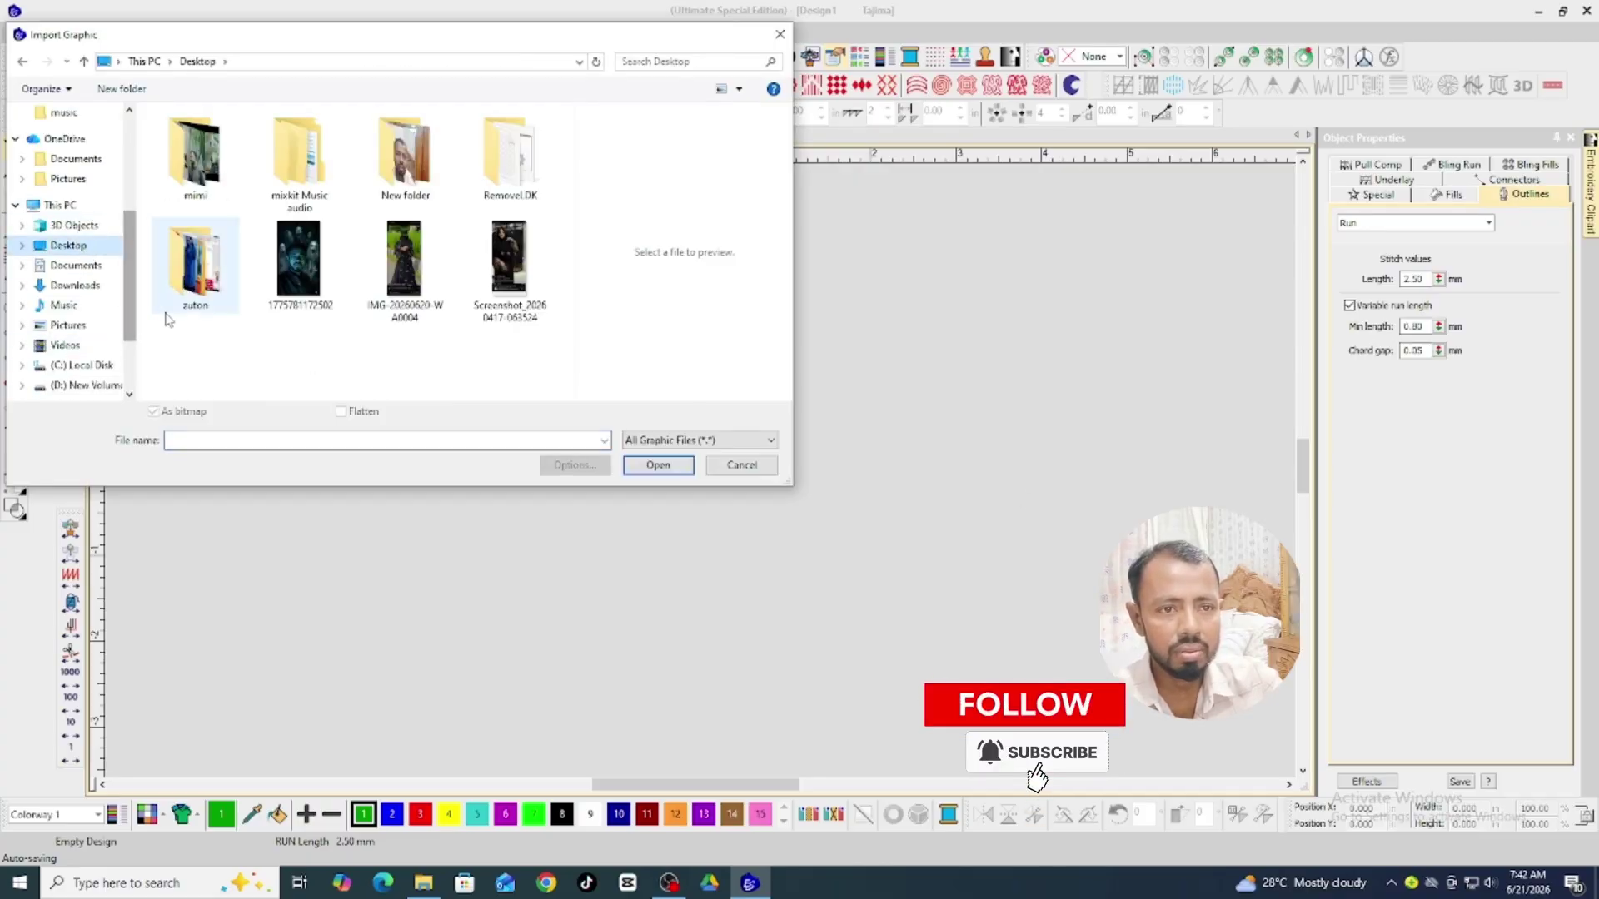
click(409, 267)
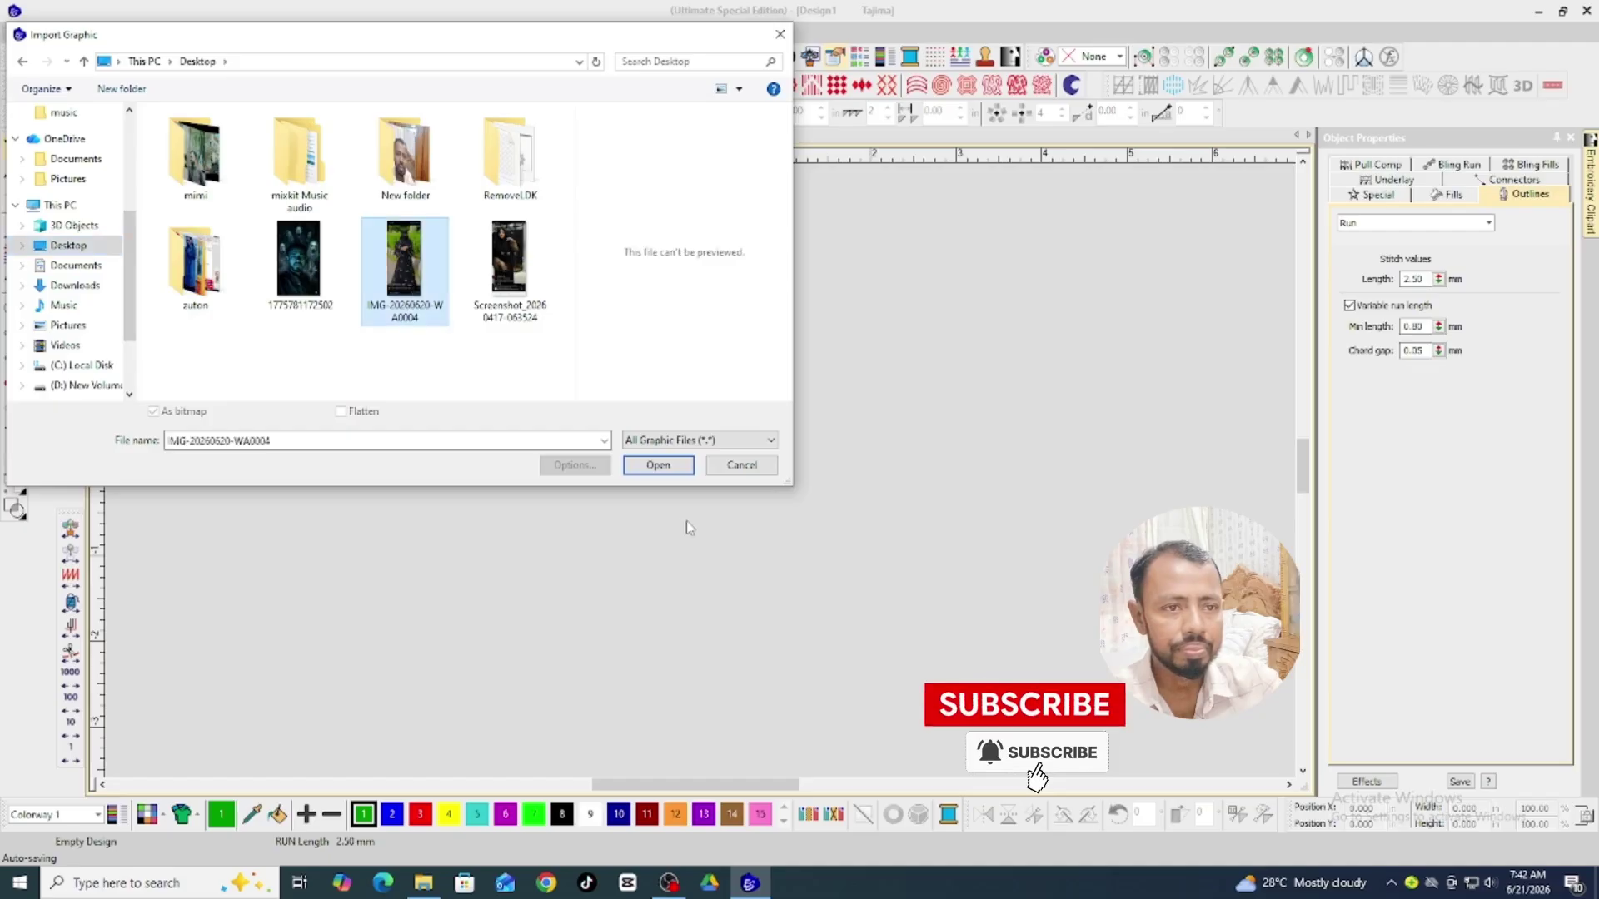
click(679, 466)
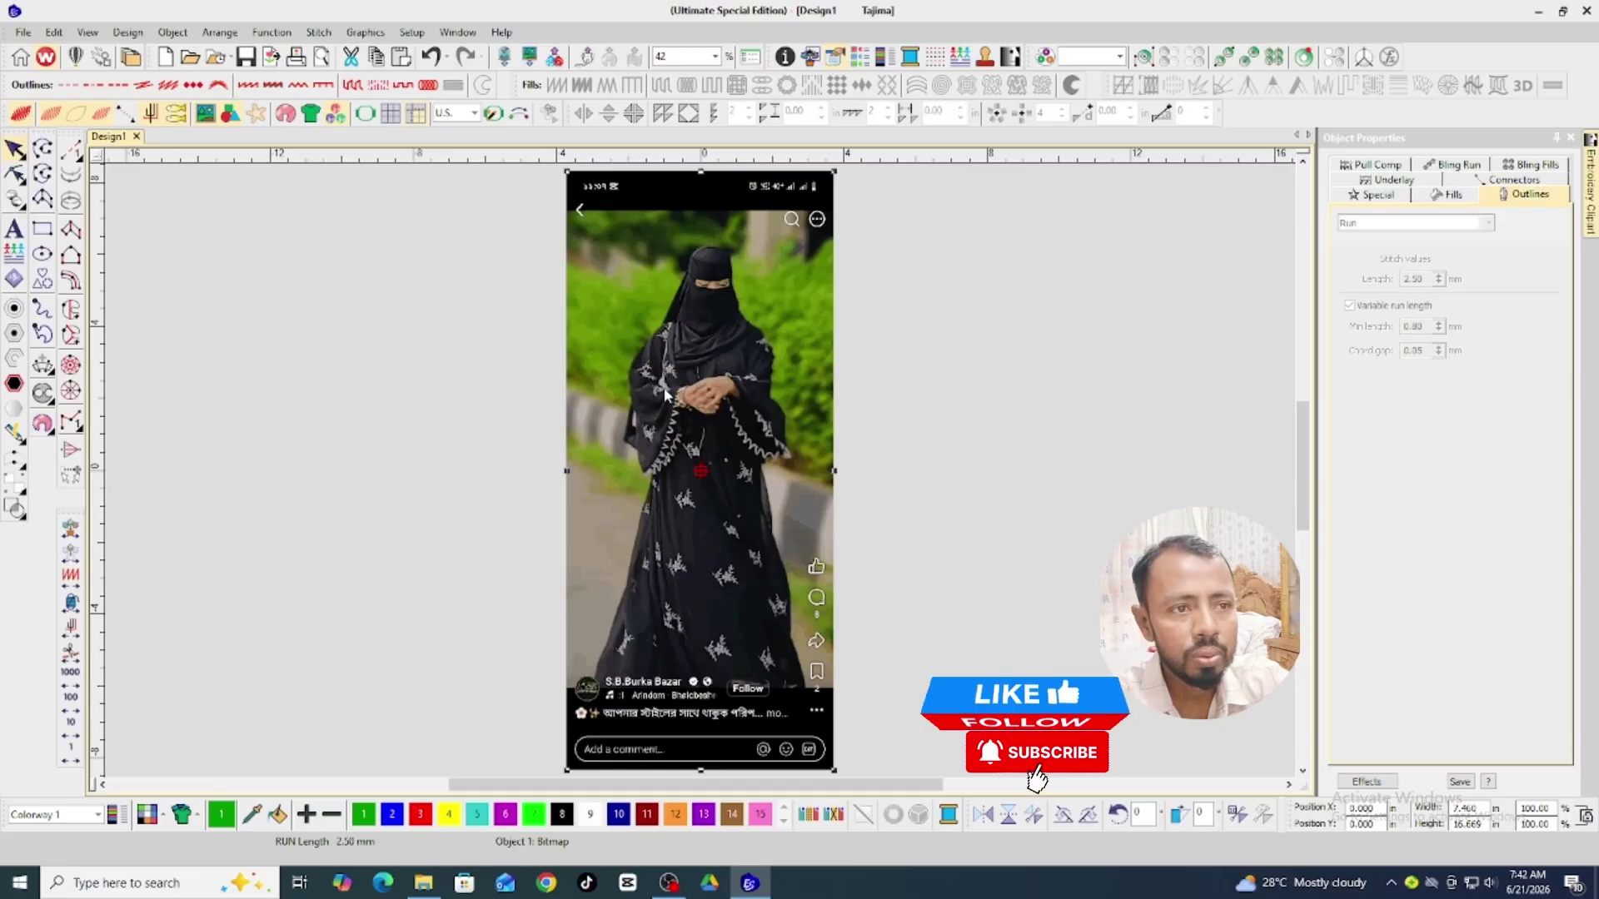
drag(672, 193, 723, 196)
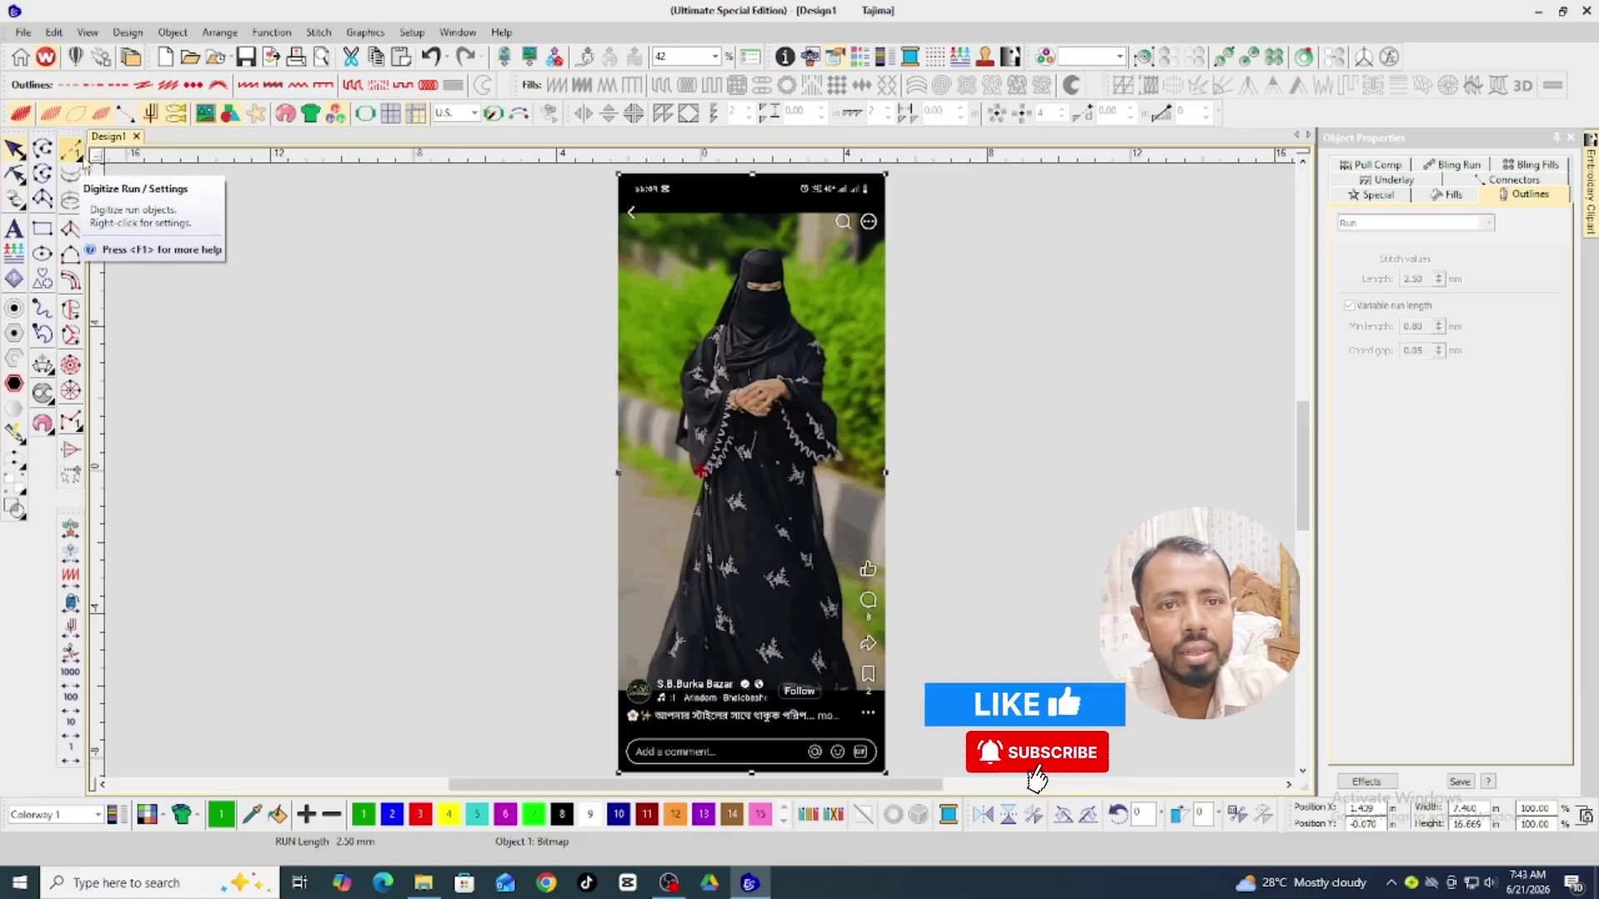
click(84, 163)
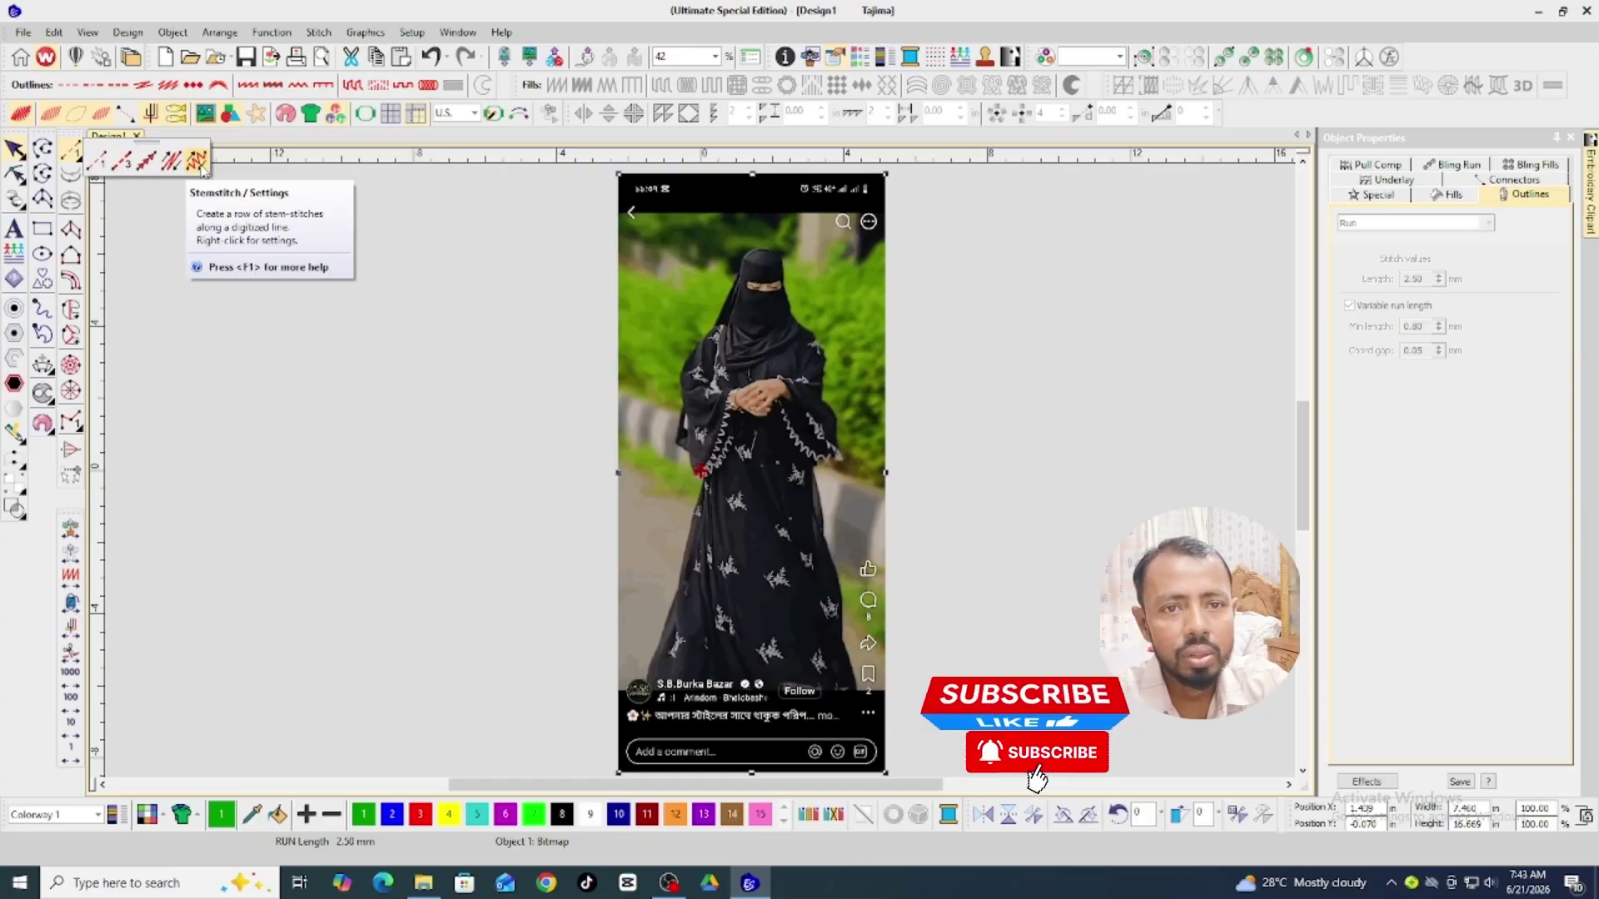
click(96, 163)
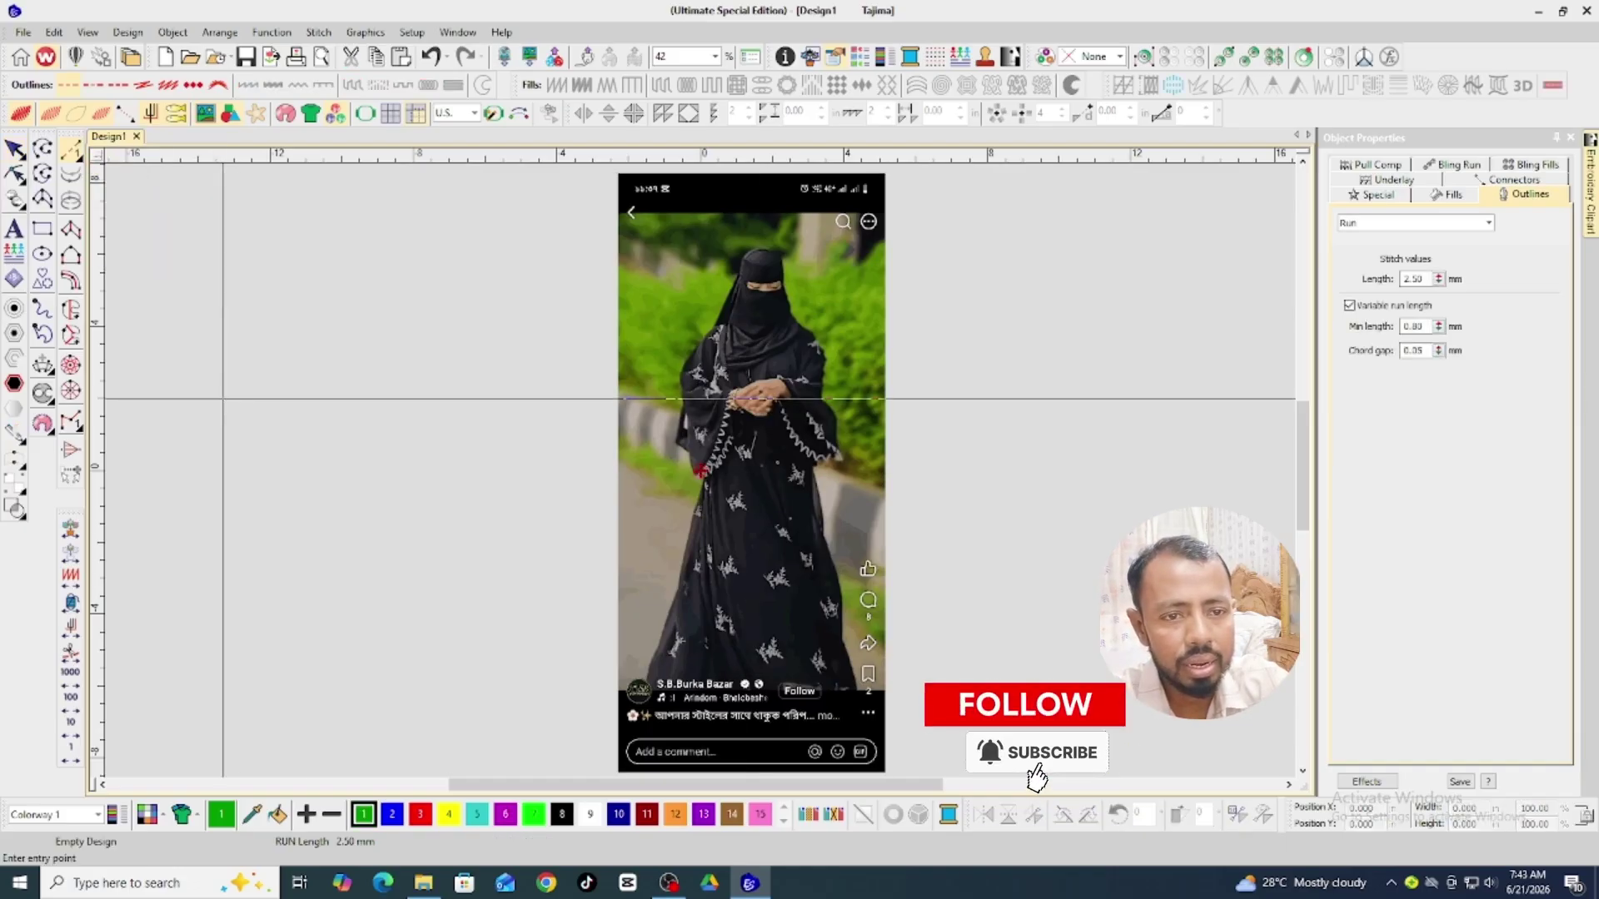
click(659, 403)
click(338, 333)
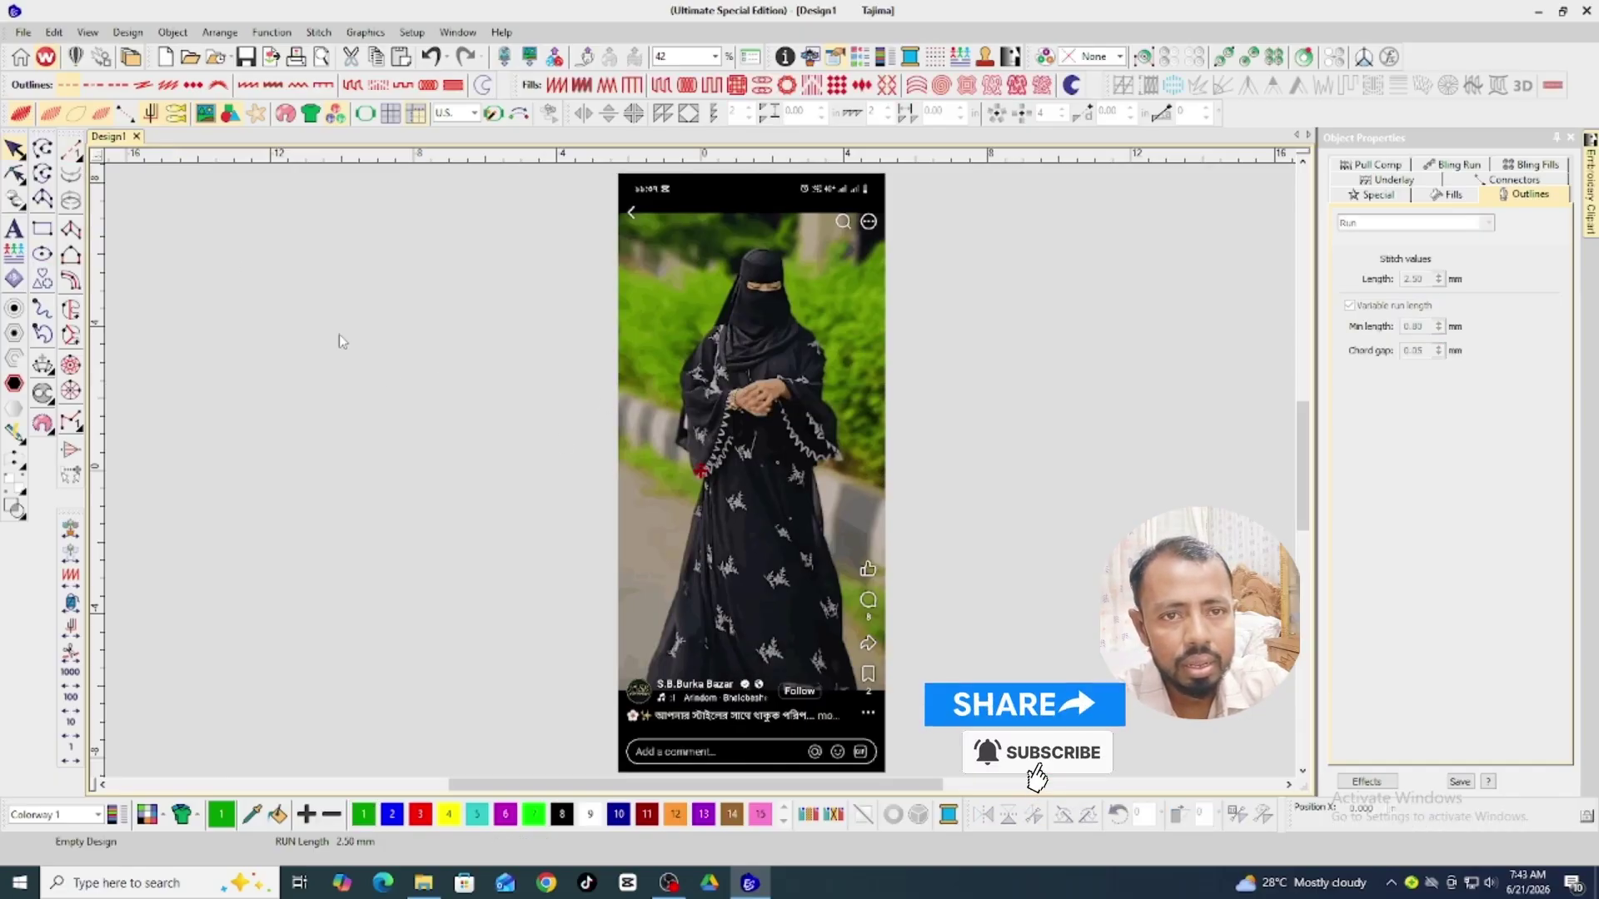
Digitize a three-point arched run stitch line about 6.8 in wide to the left of the imported picture.
click(71, 152)
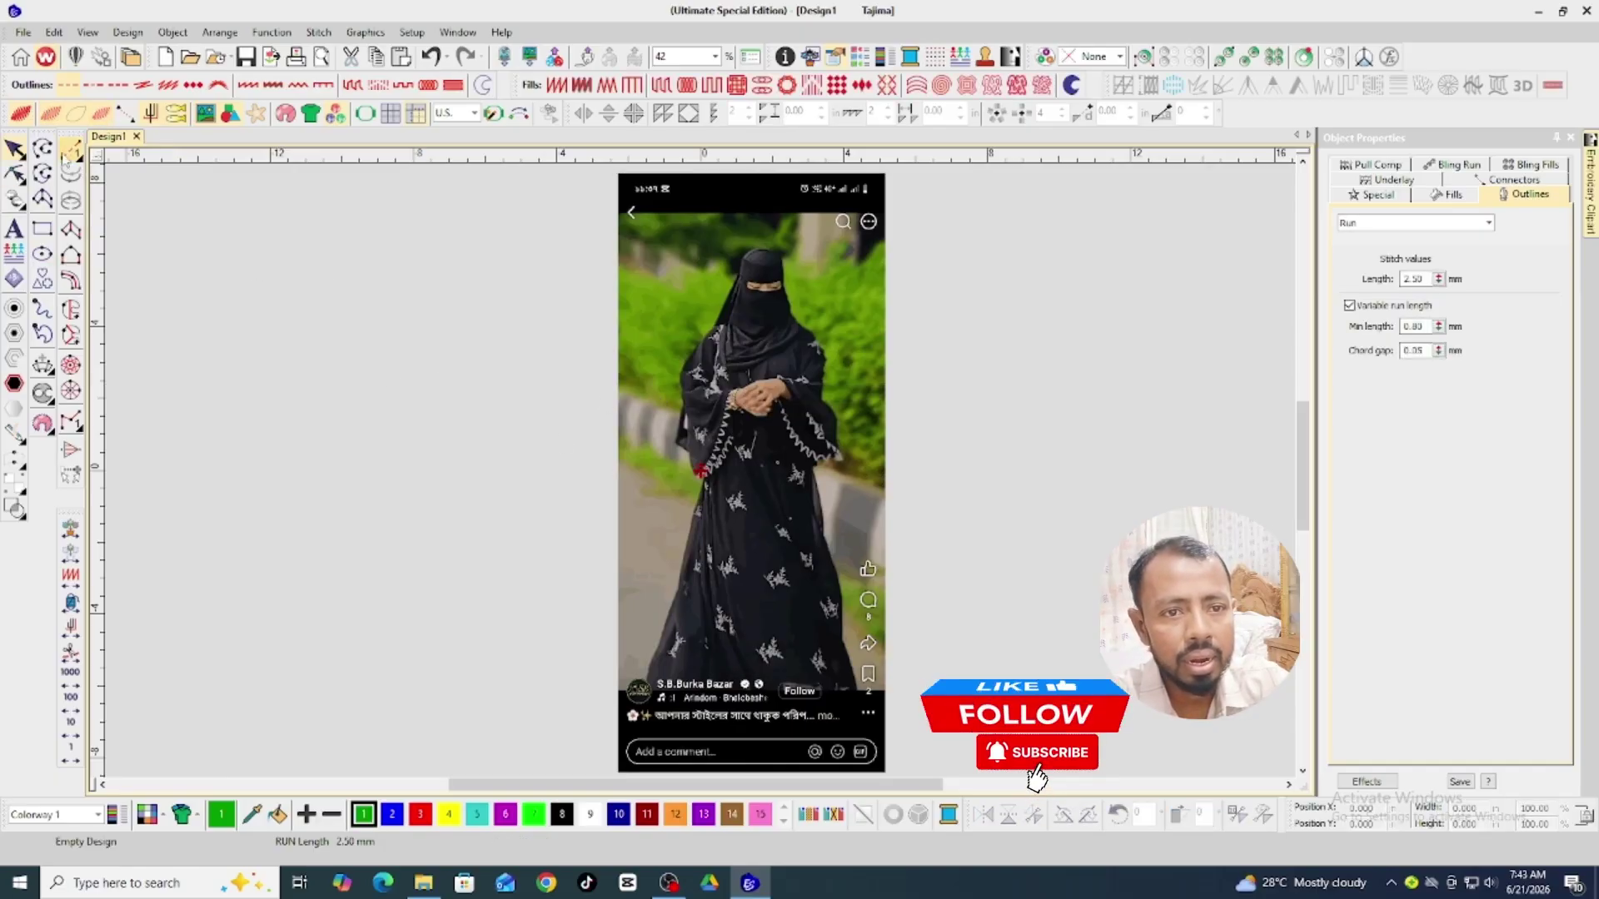
click(285, 407)
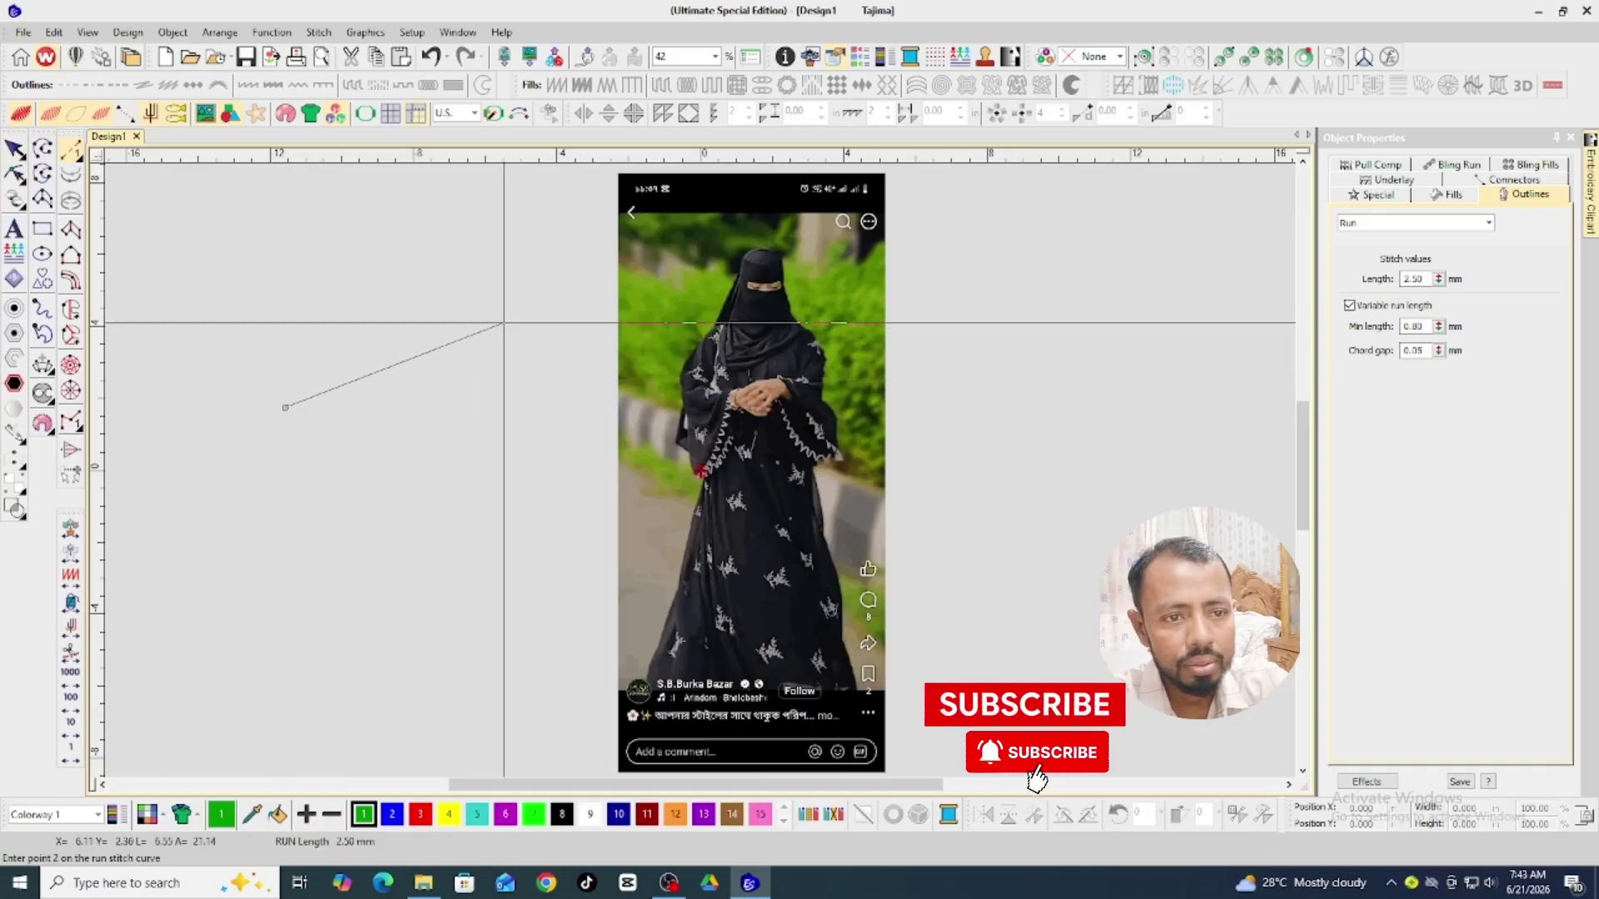
click(385, 357)
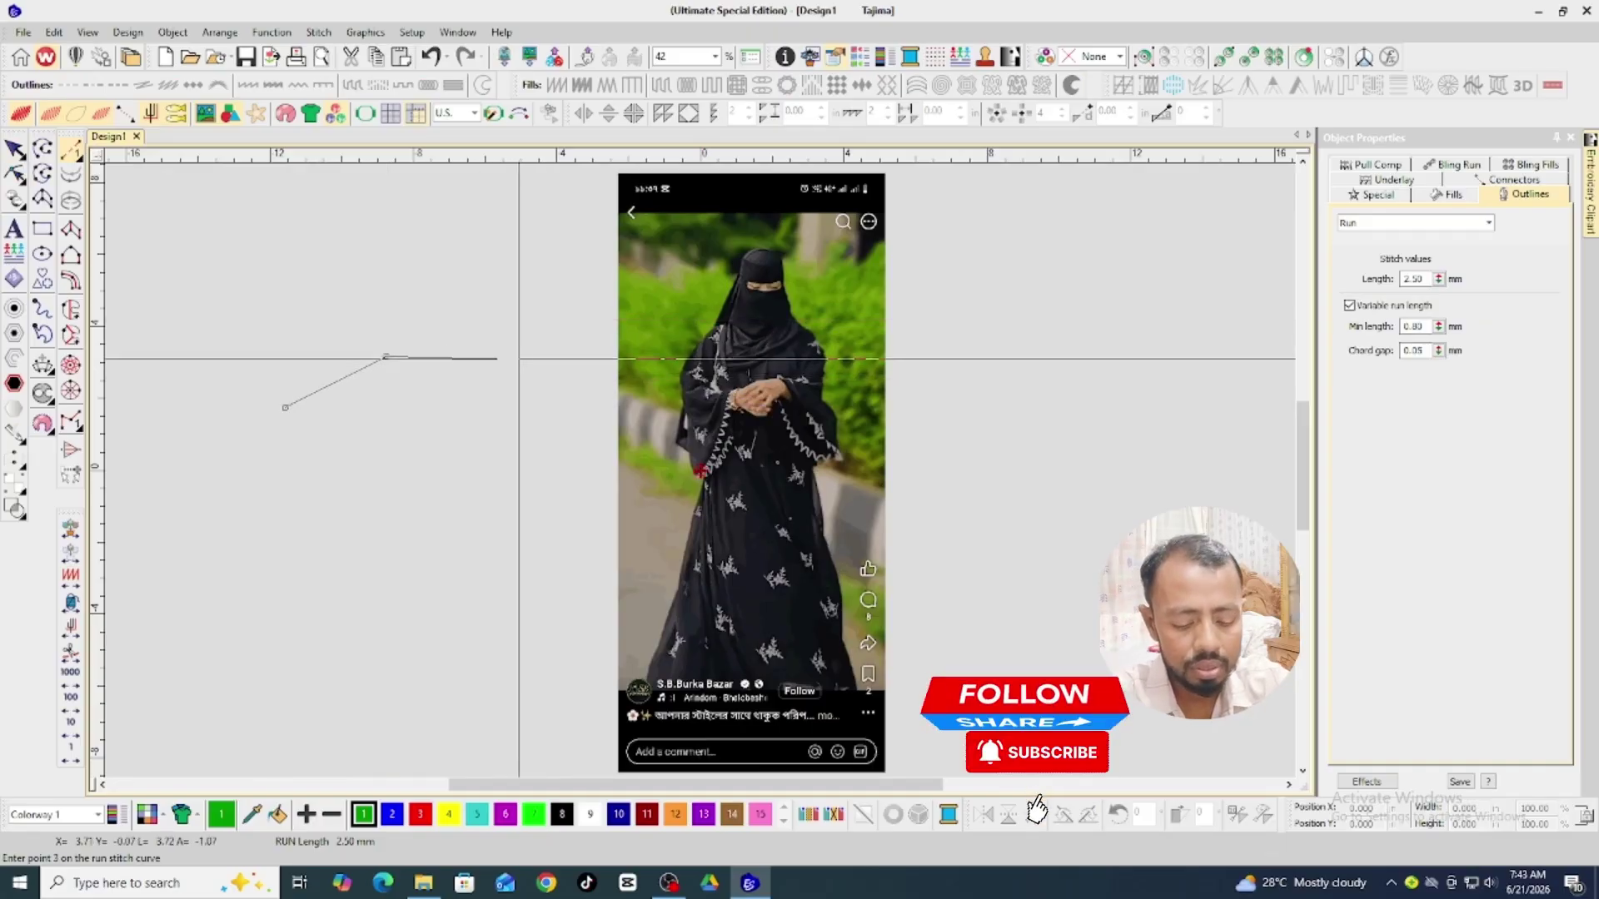
click(529, 360)
key(Return)
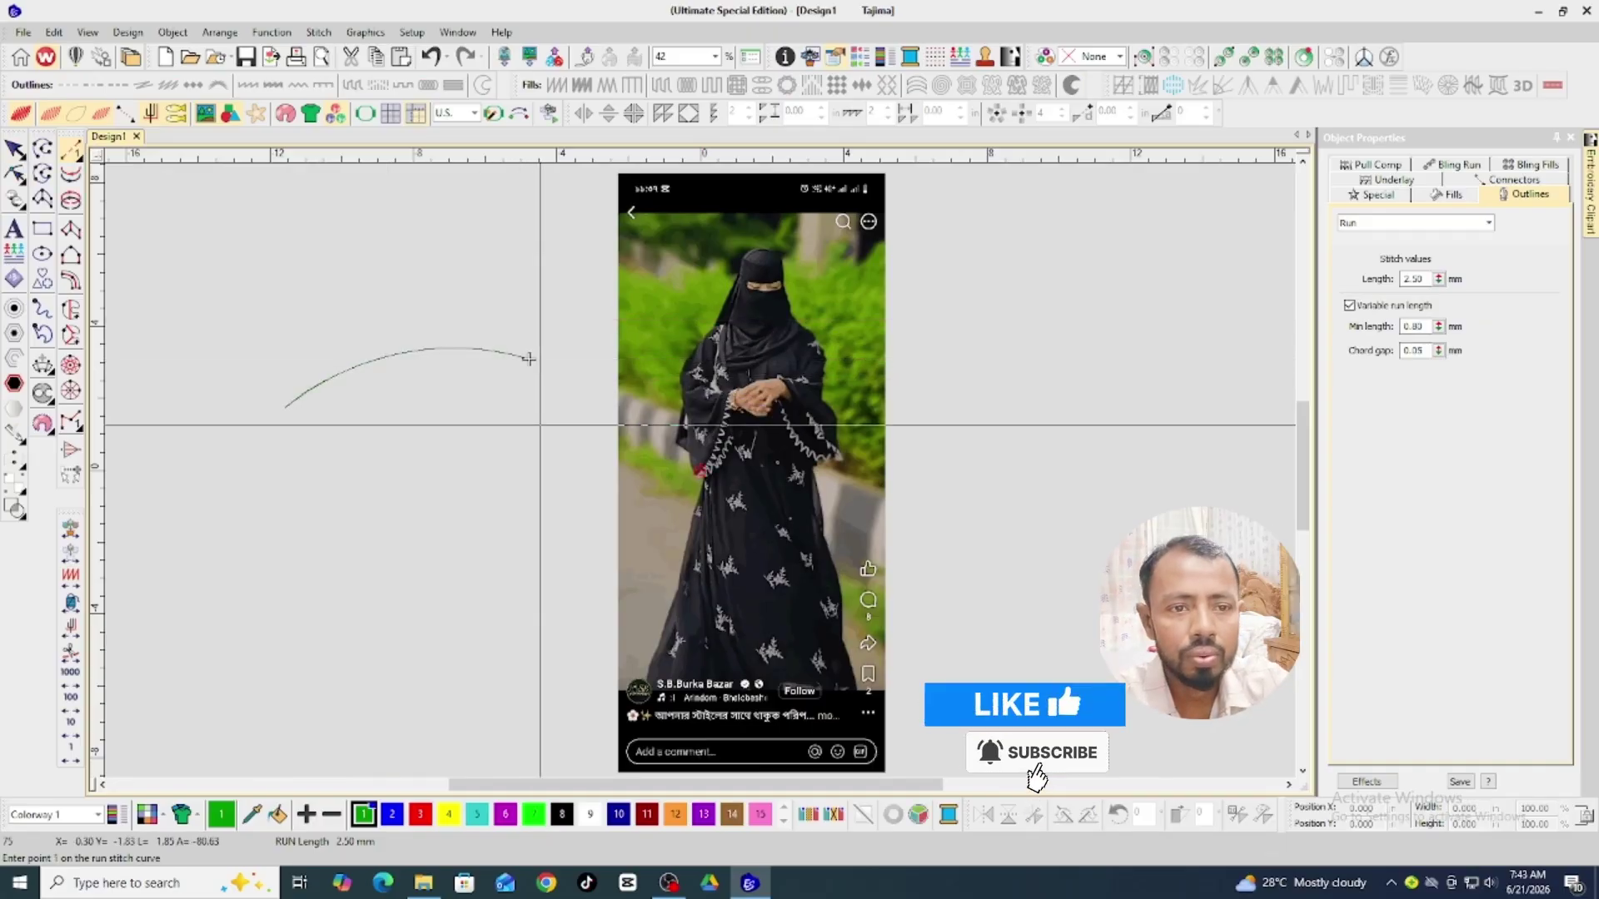
scroll(358, 447, up, 3)
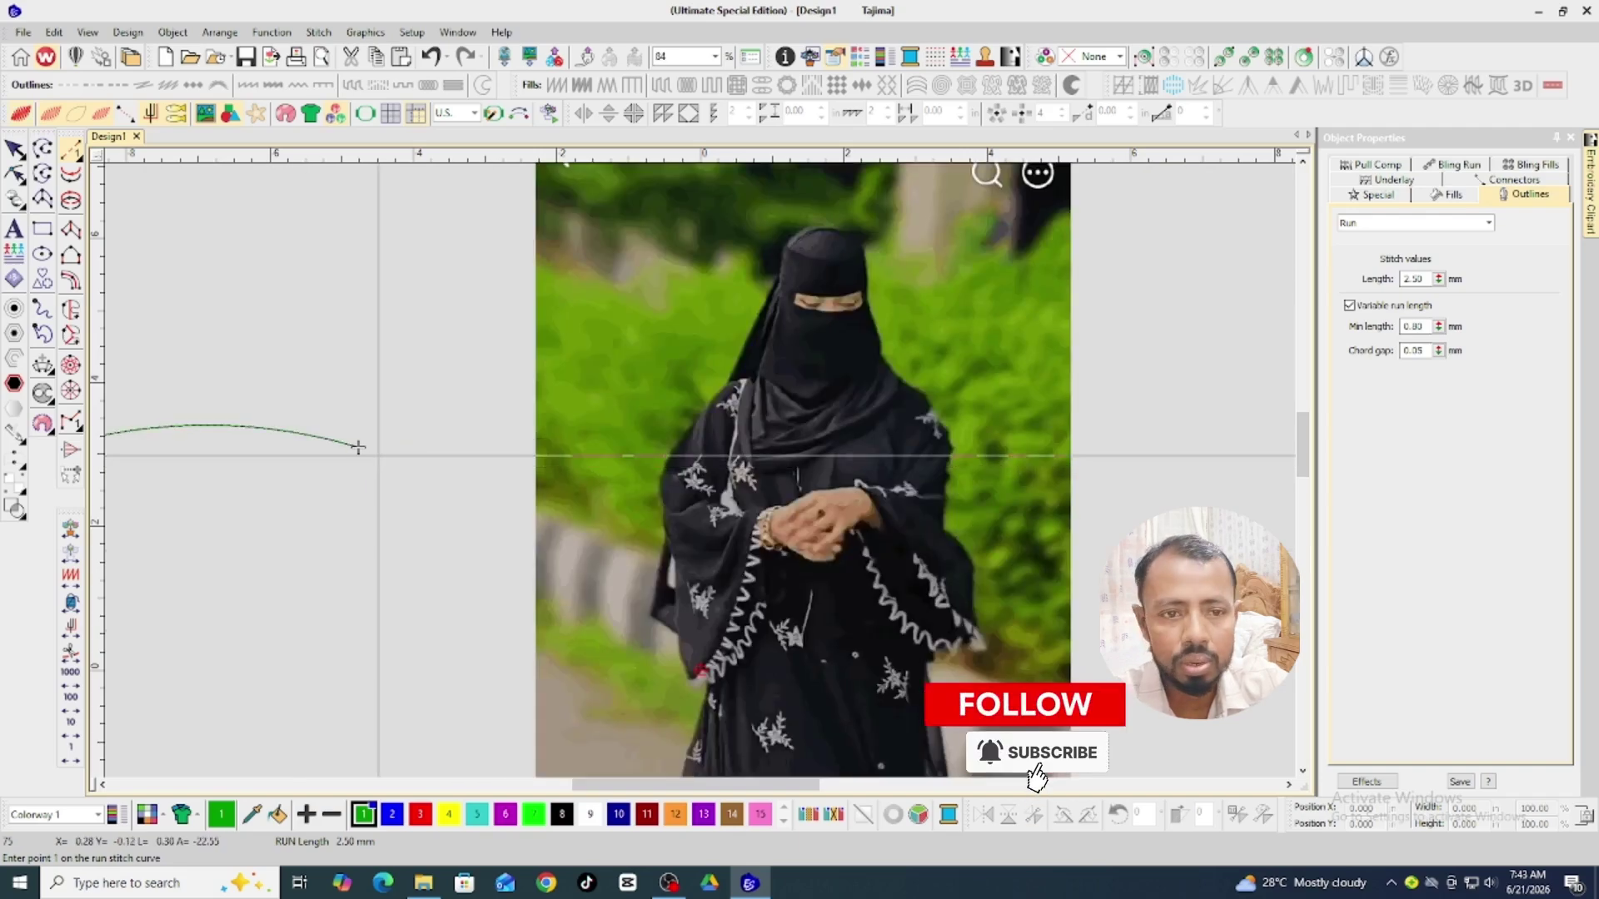
key(b)
drag(179, 367, 271, 489)
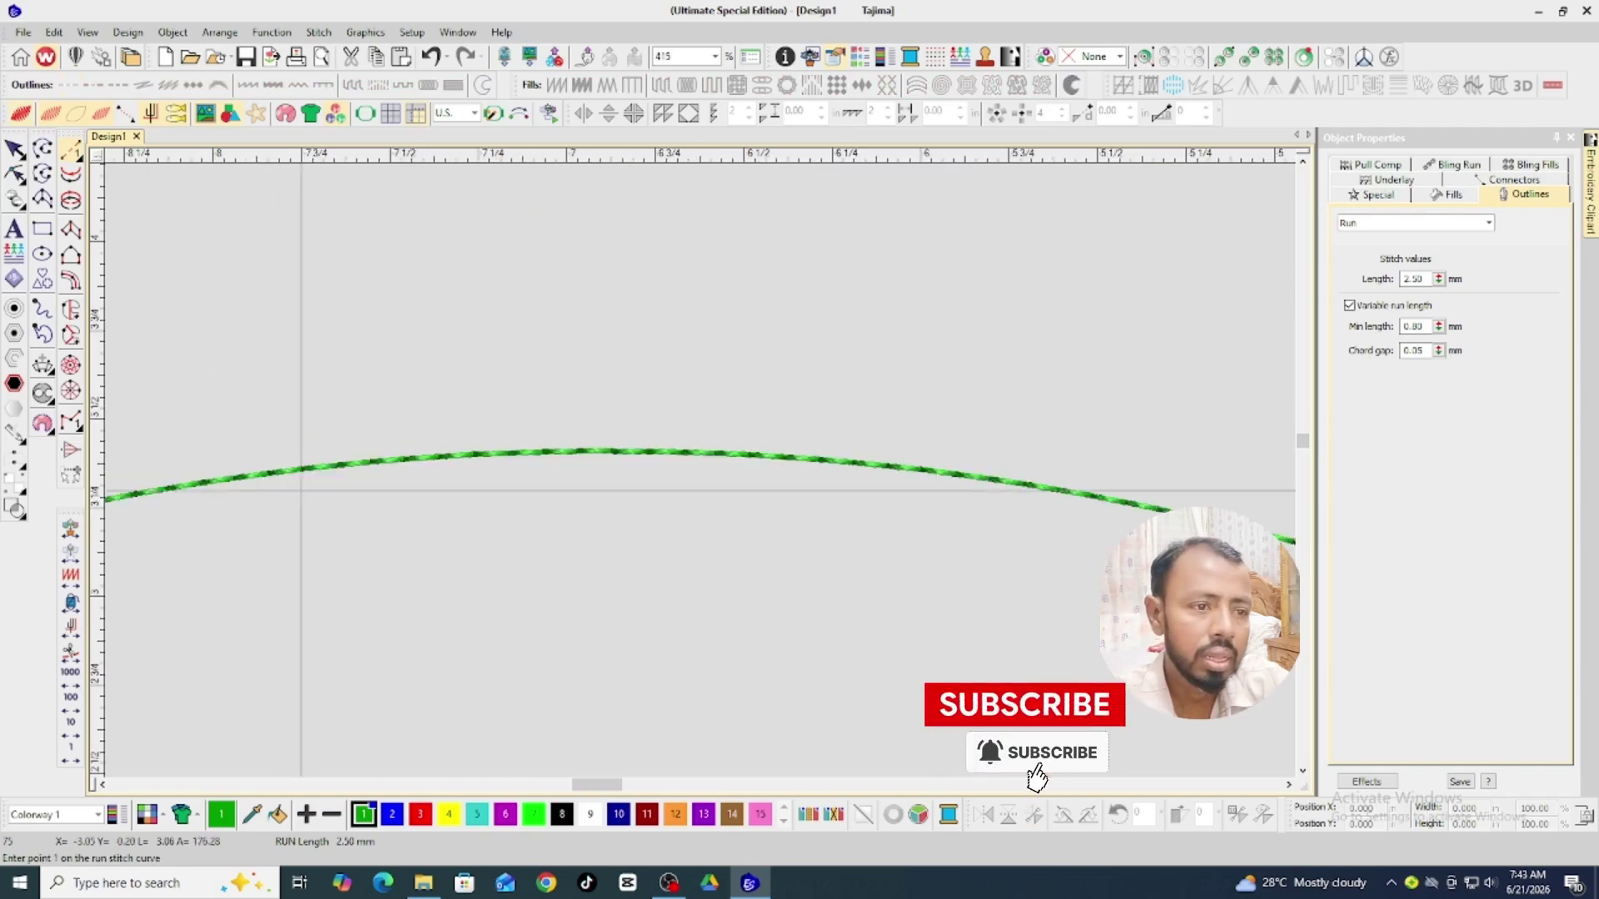
key(Escape)
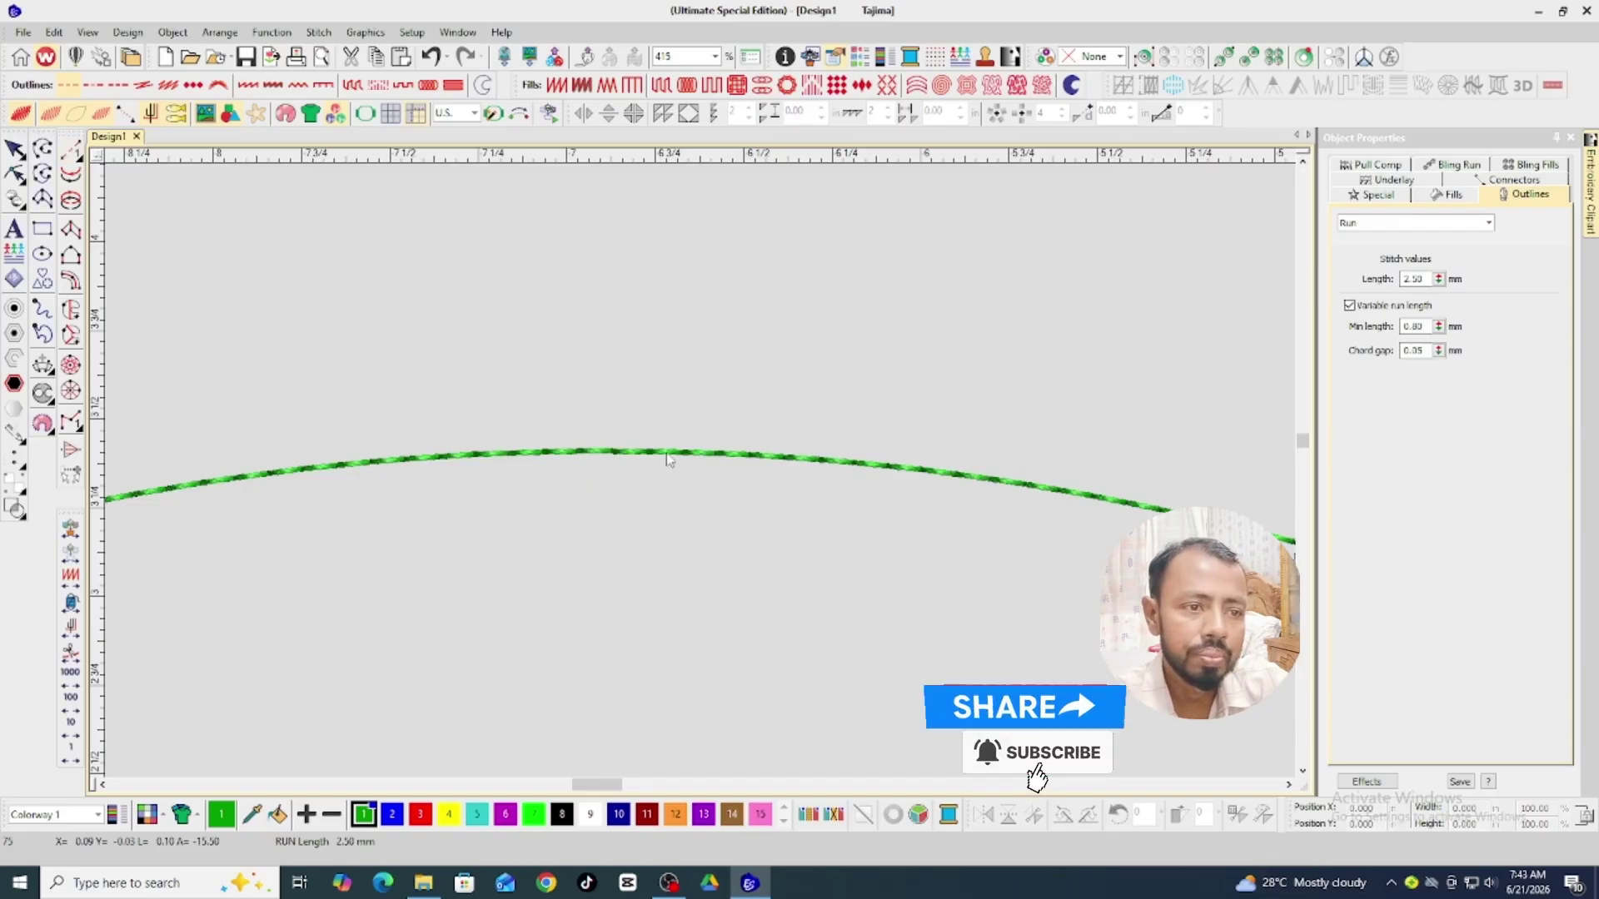
Set the arched line's outline stitch type to Sculpture Run in its object properties.
click(669, 457)
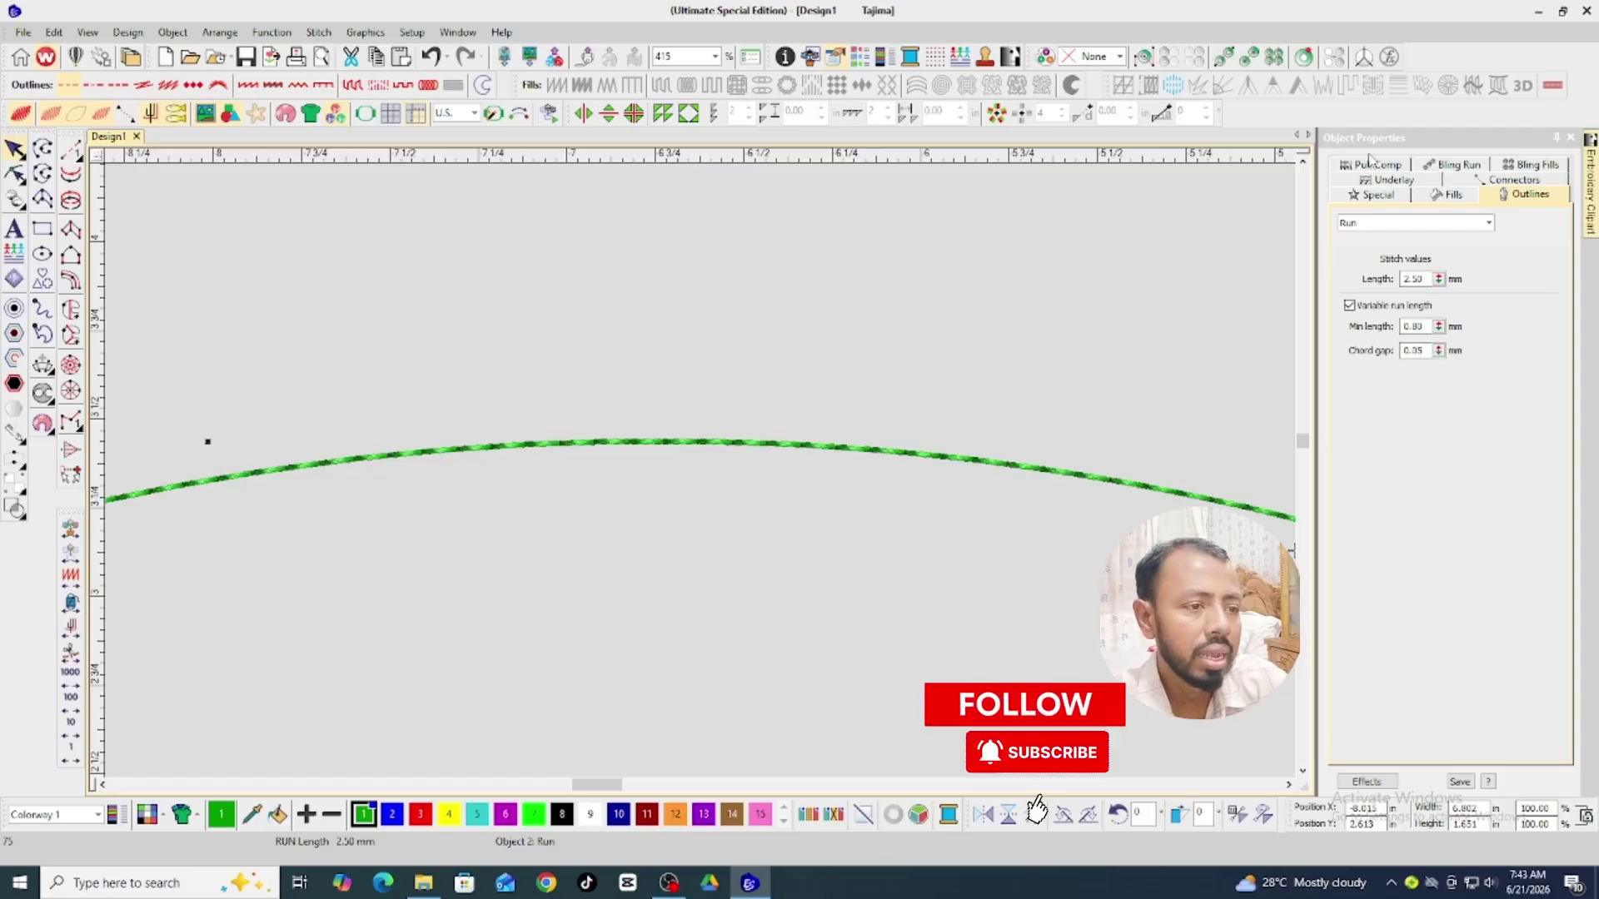
click(745, 483)
scroll(742, 462, up, 1)
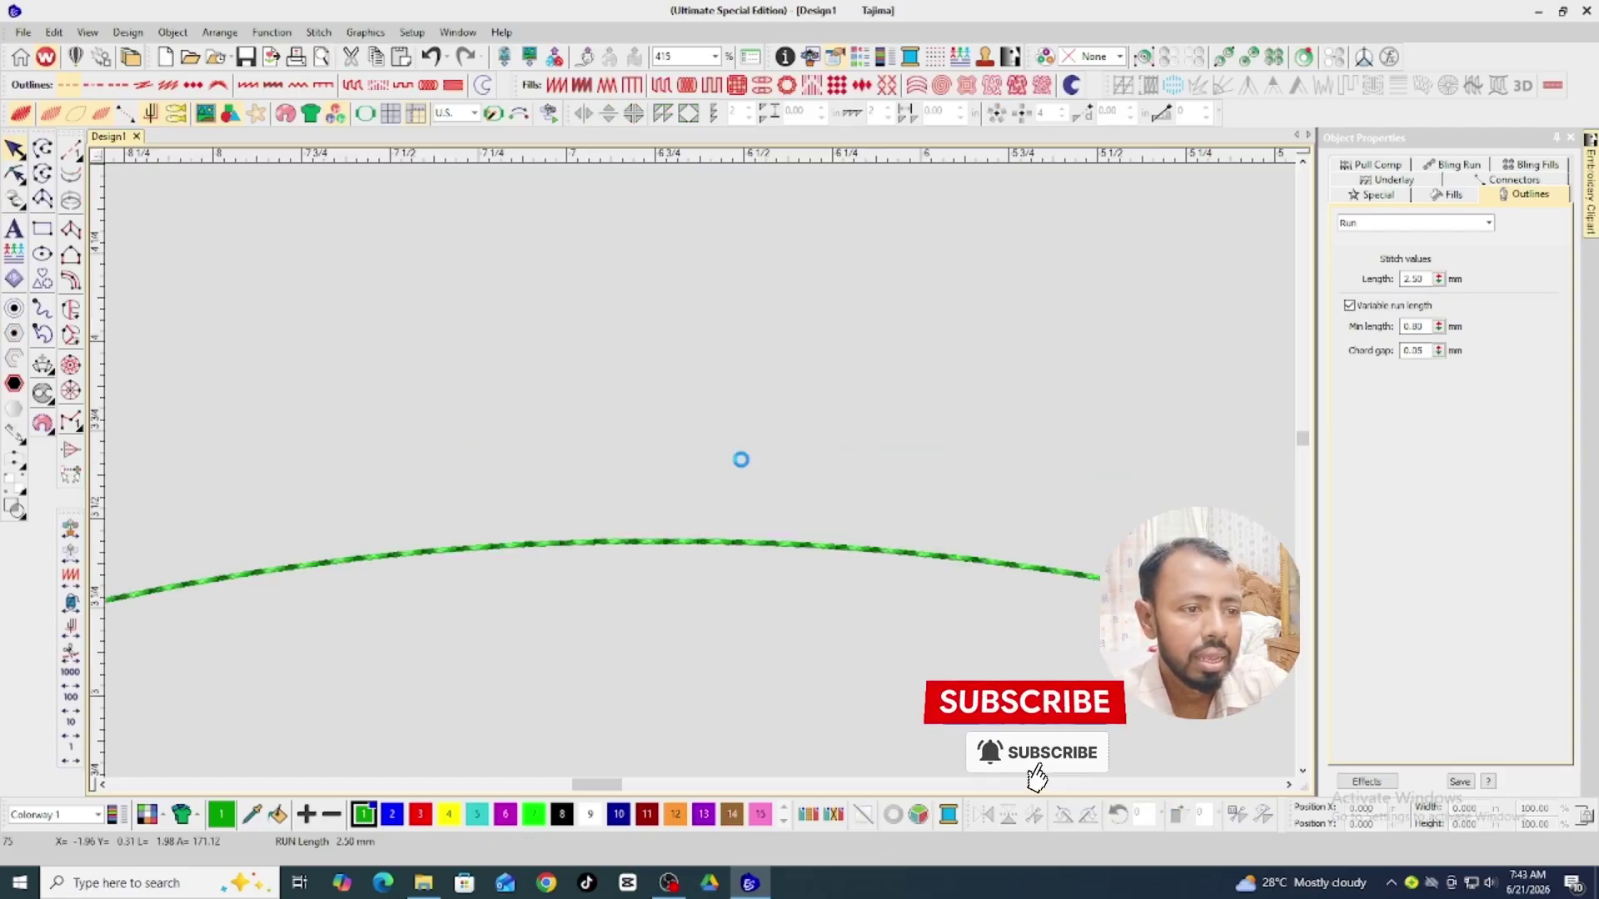
right_click(713, 557)
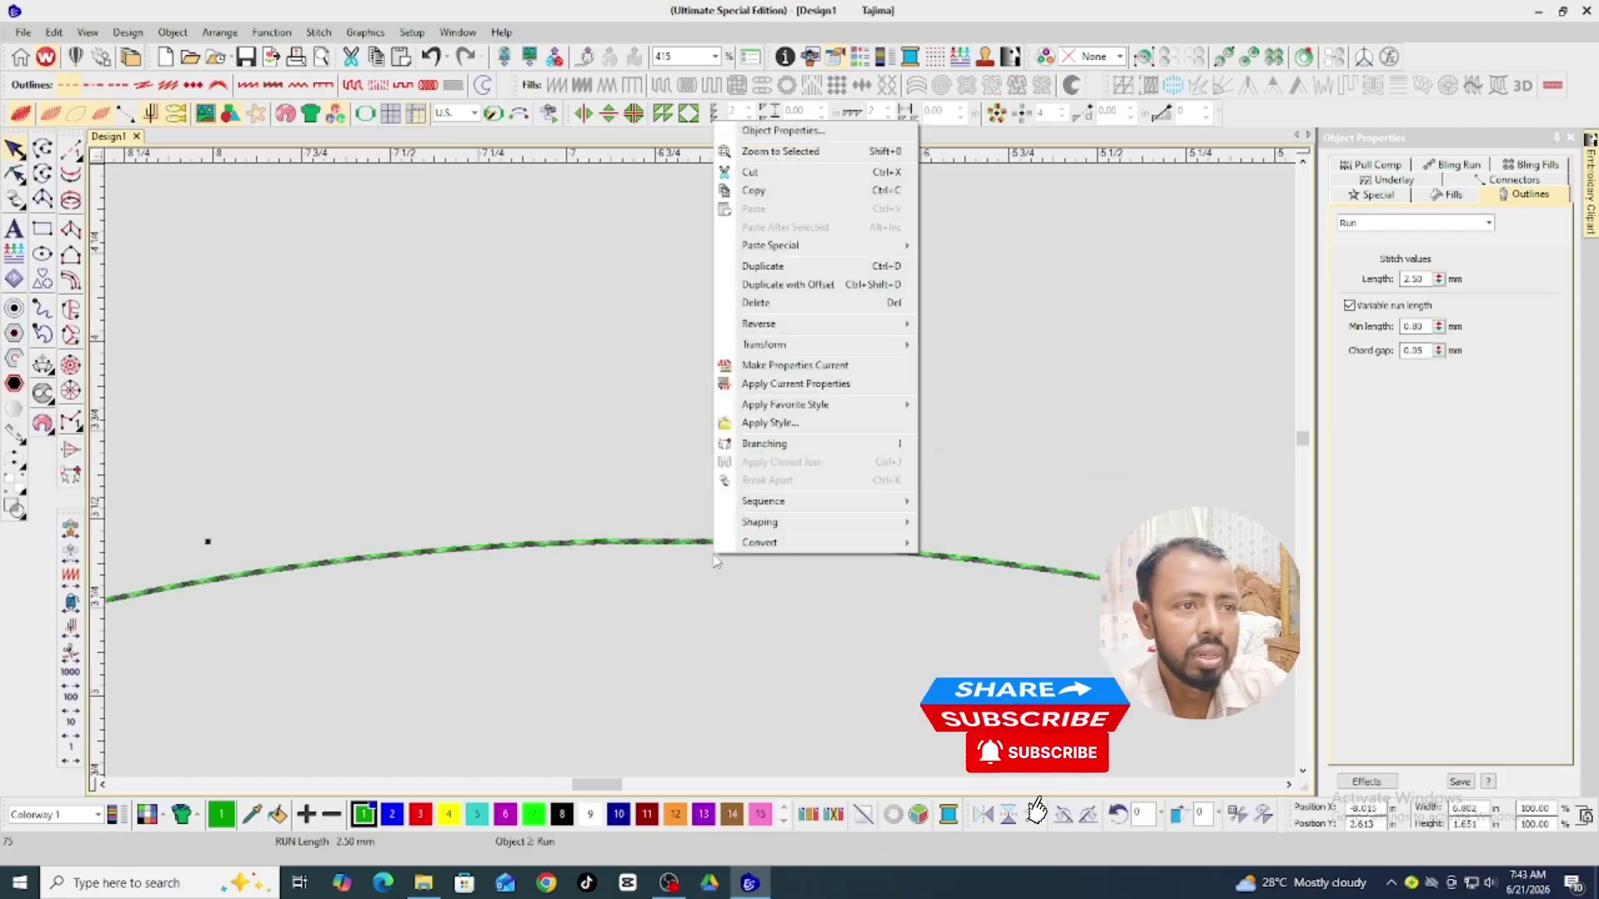
click(826, 129)
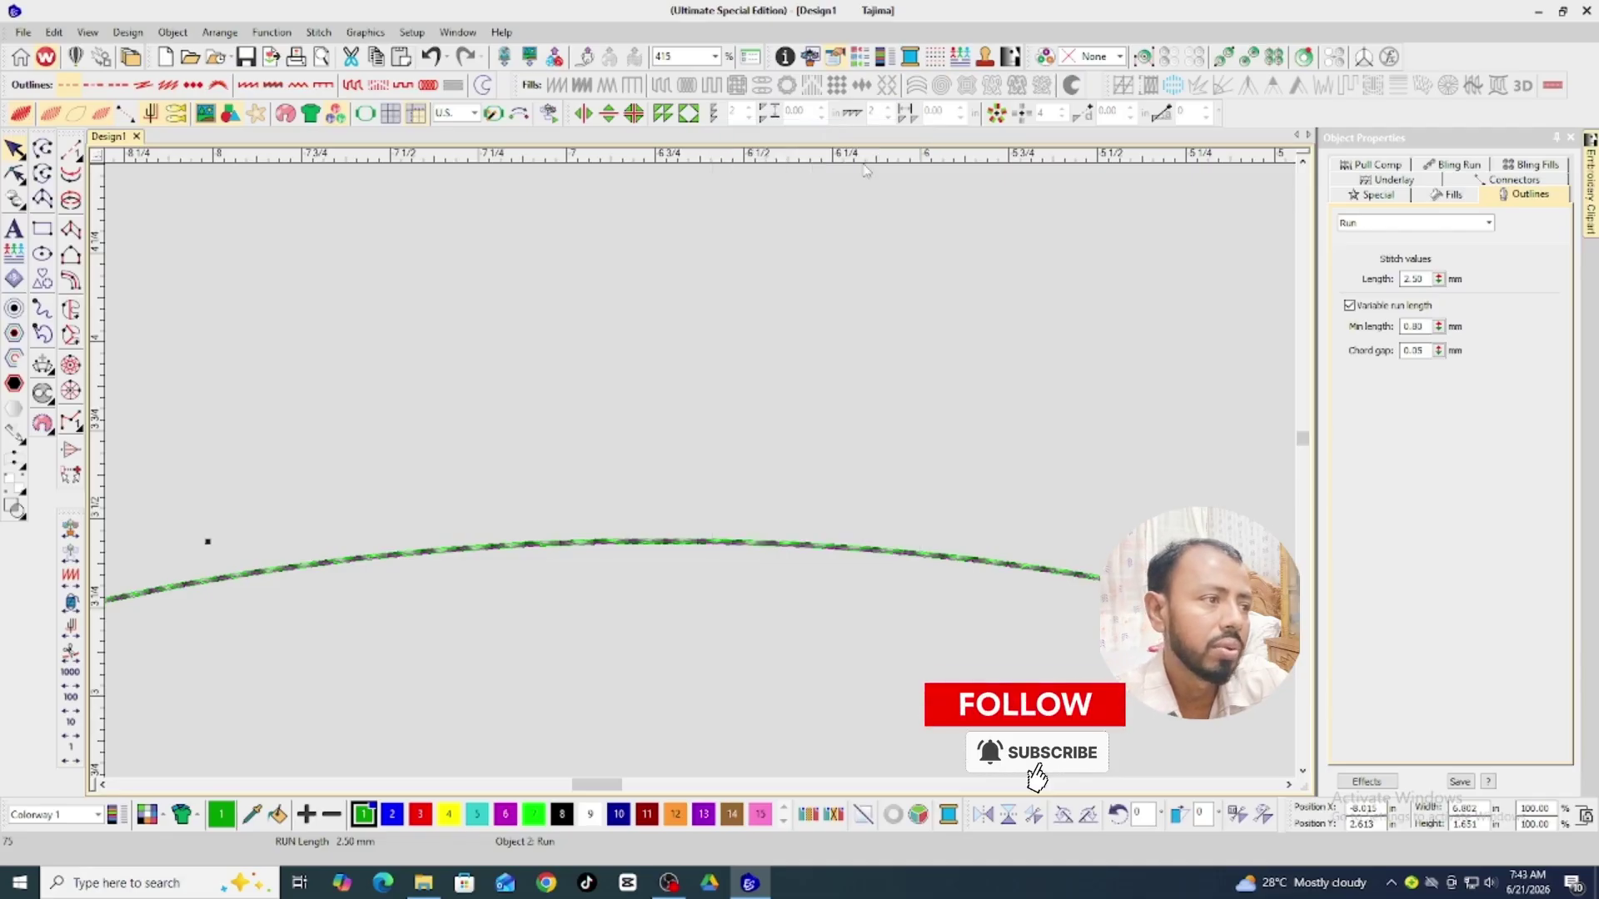
click(1396, 225)
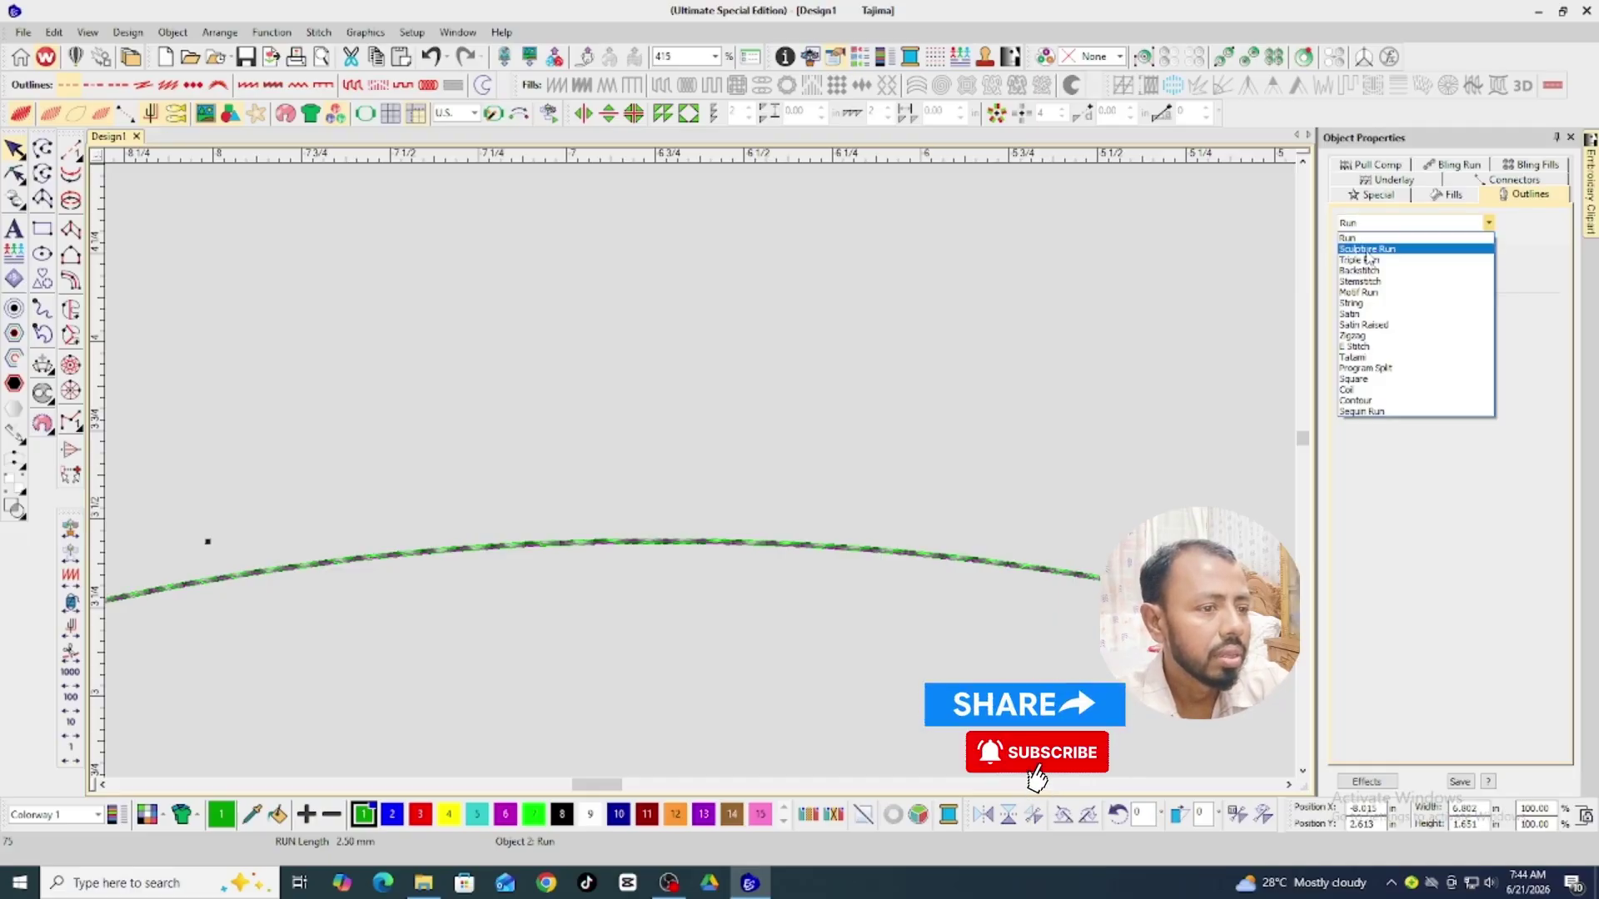
click(1366, 250)
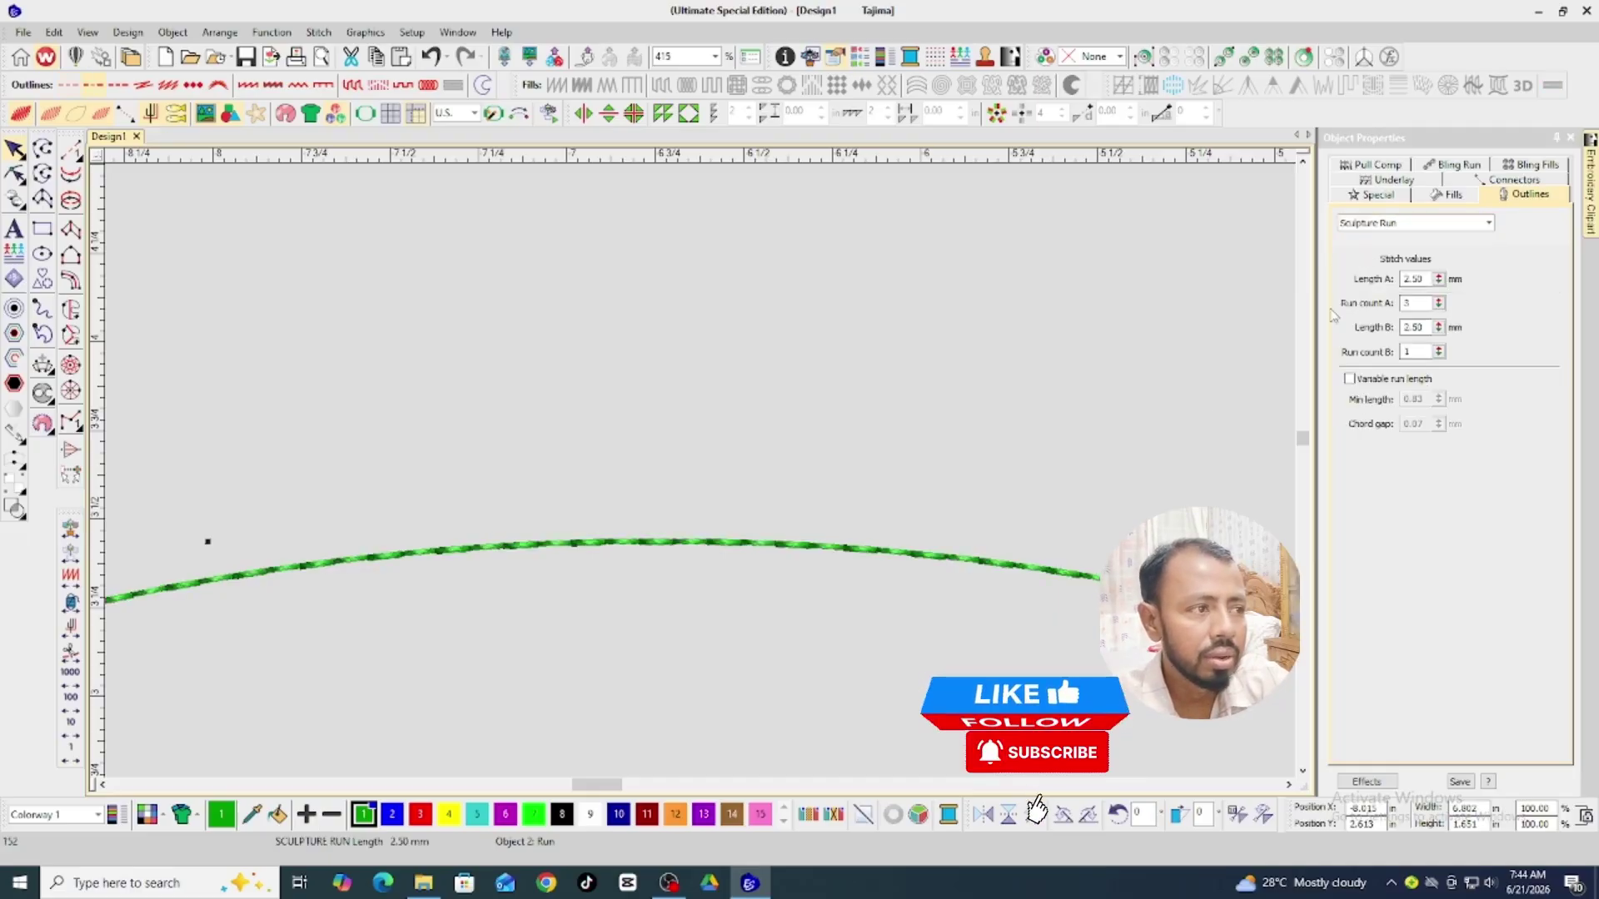
Try Tatami as the arched line's outline stitch type.
click(1408, 230)
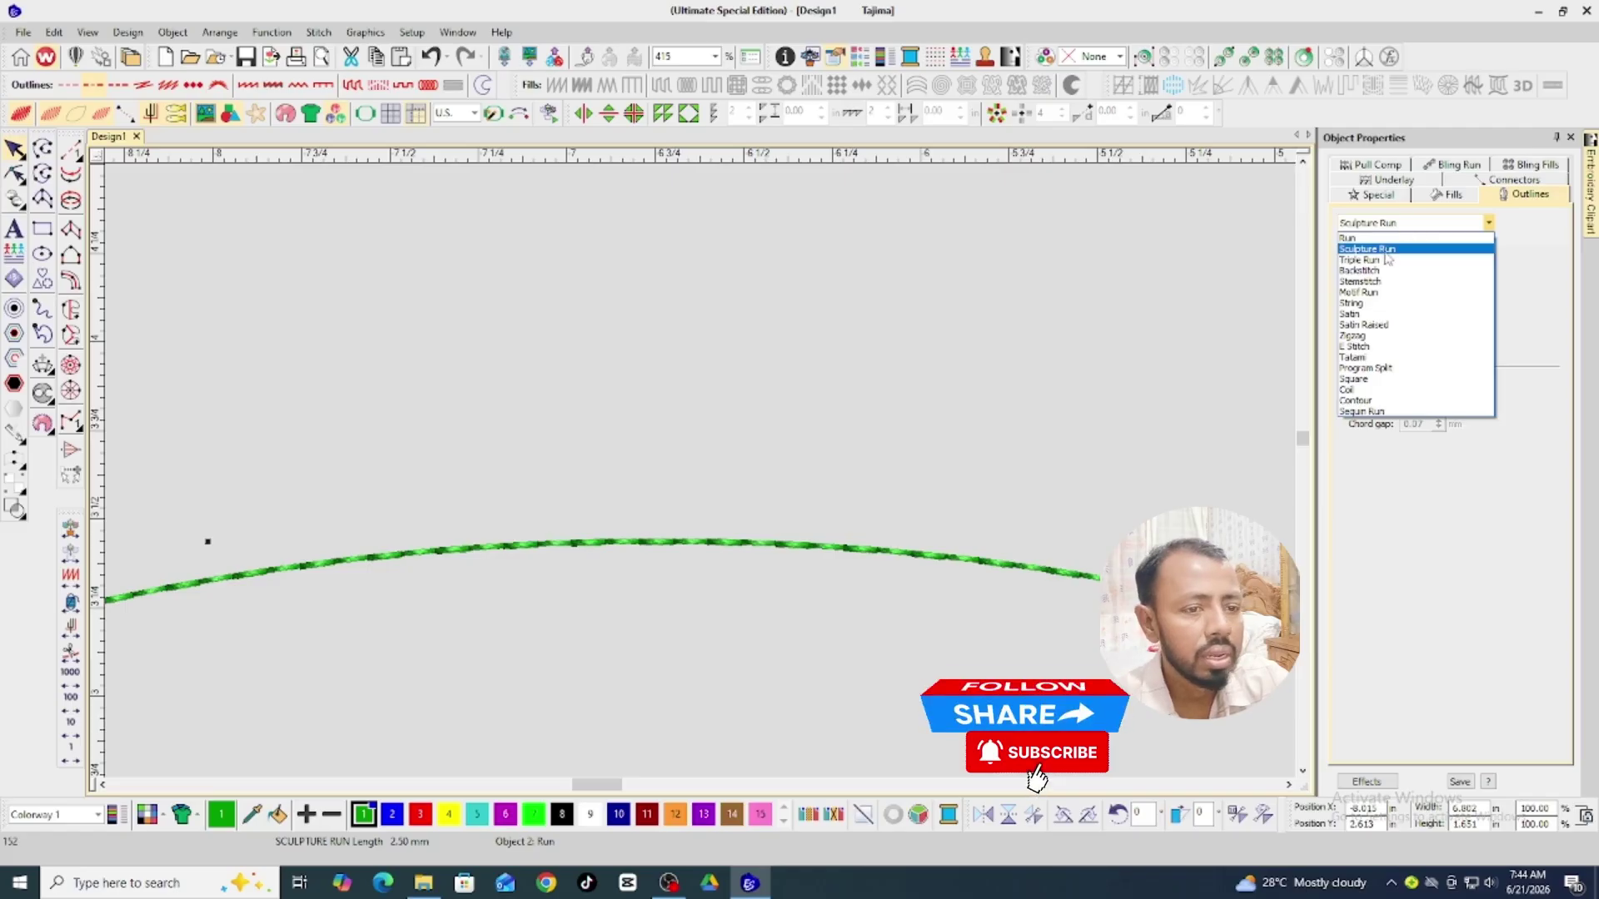
click(824, 418)
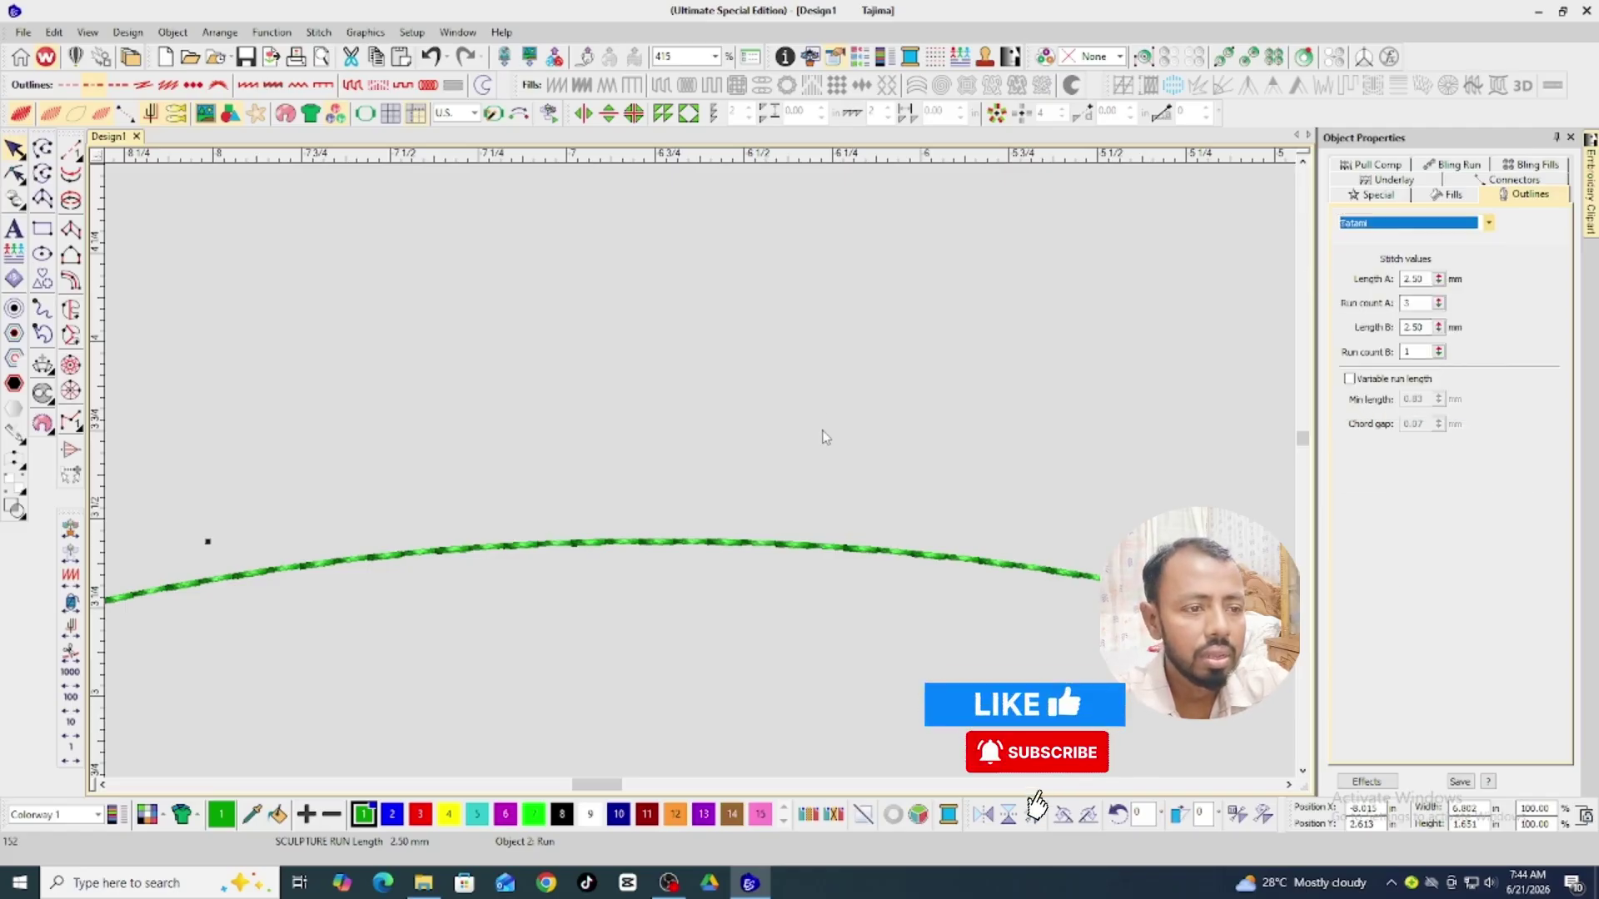
key(ctrl+z)
key(shift+z)
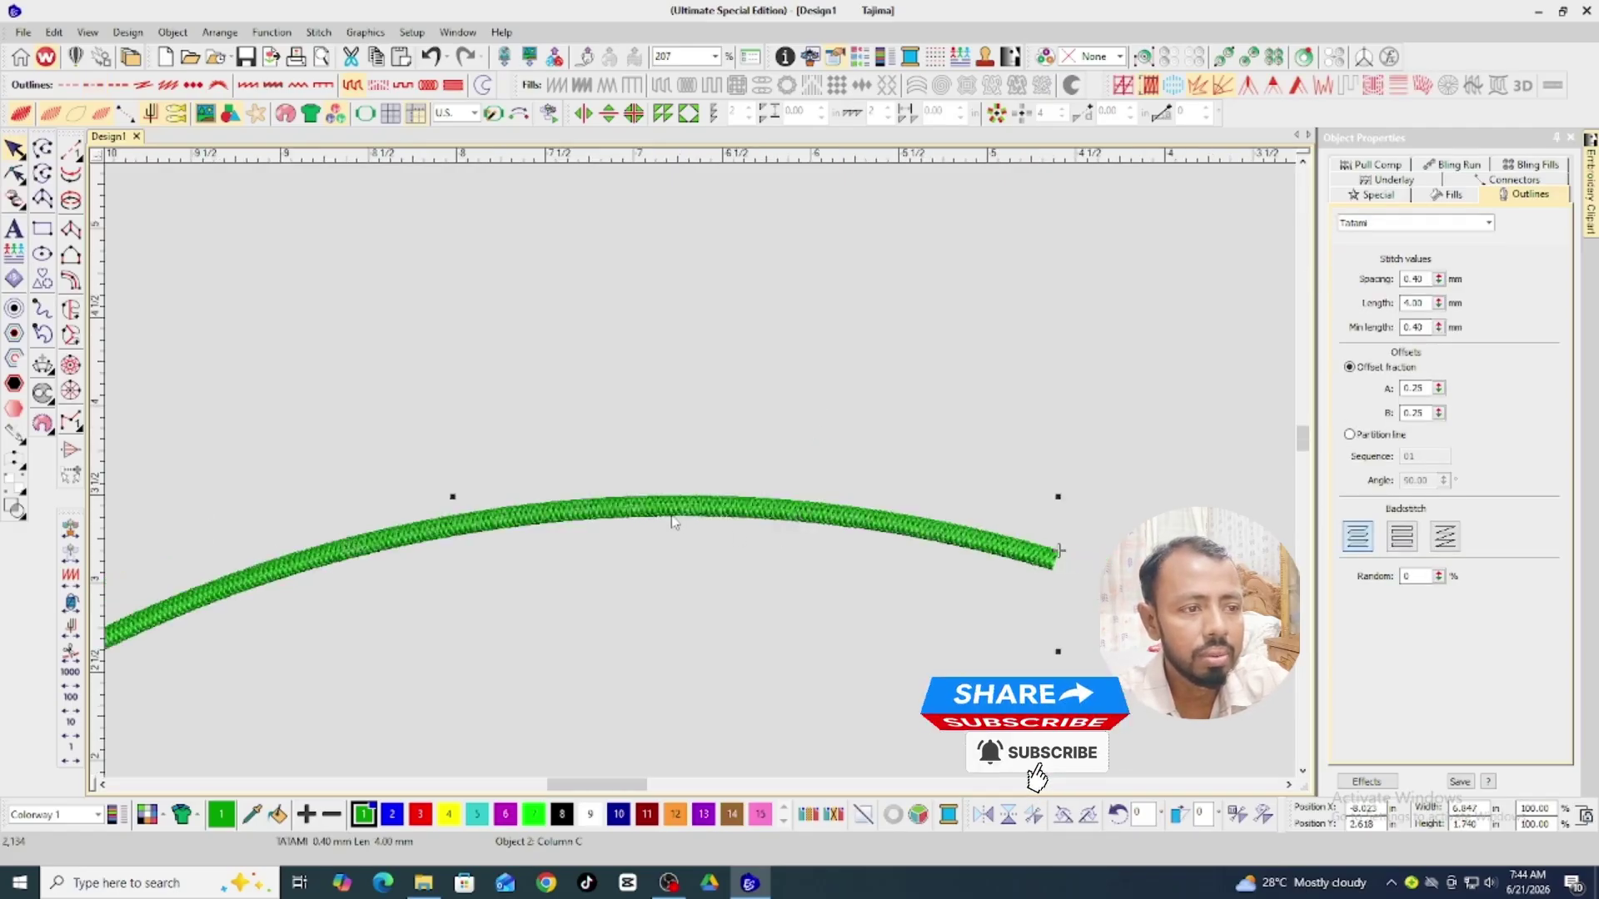
Shift the arched line slightly to the right and set its outline stitch type back to Sculpture Run.
drag(683, 513, 796, 517)
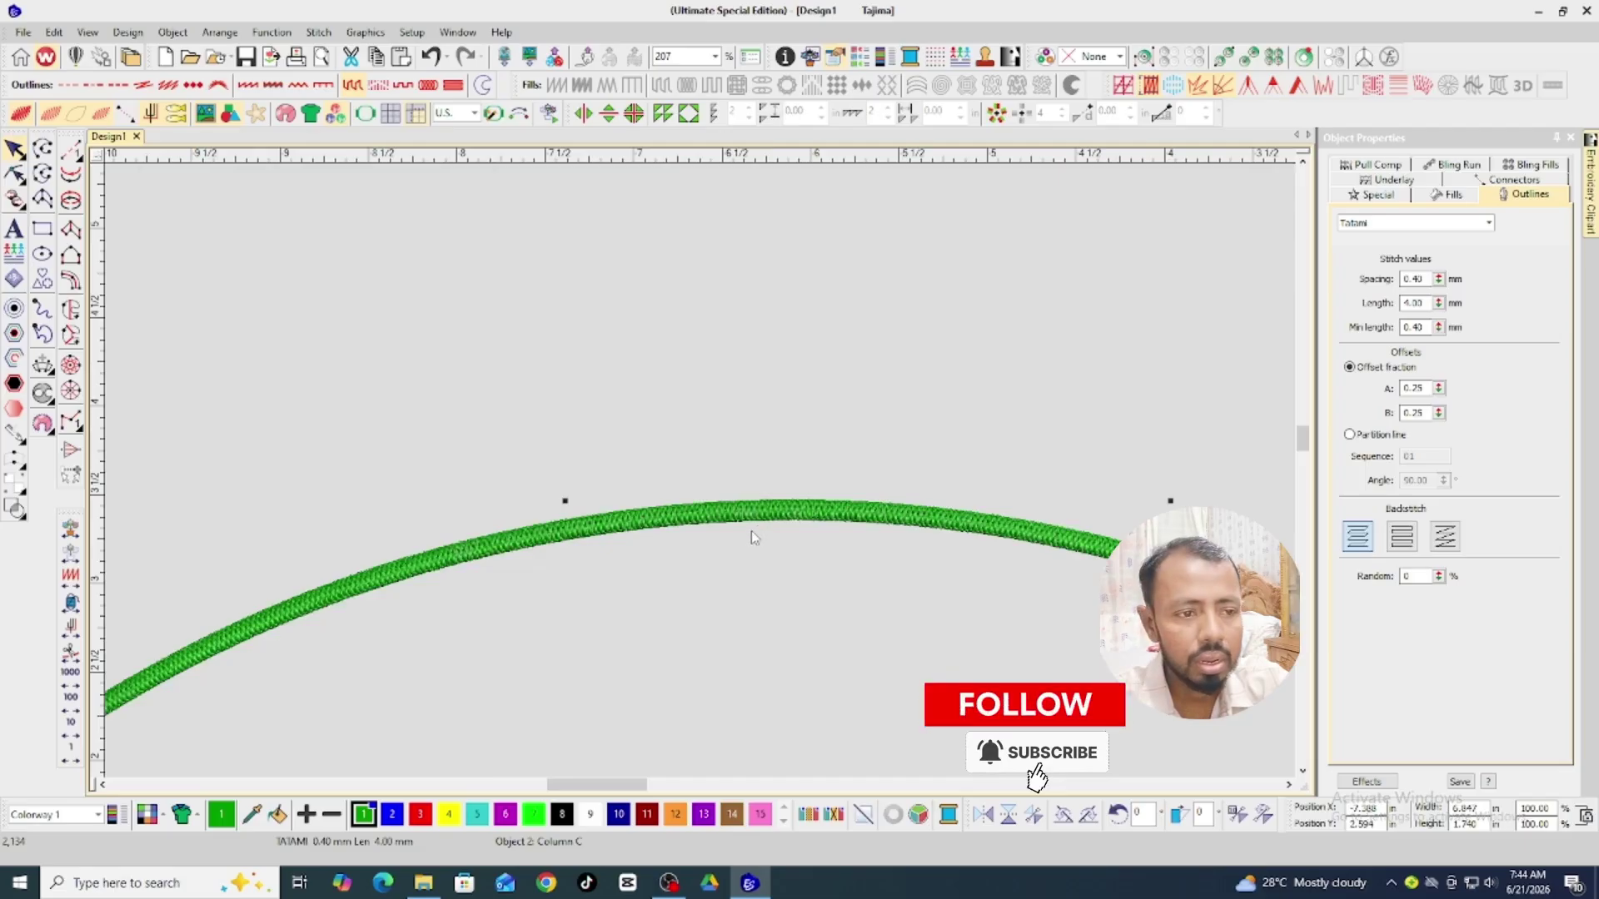
click(753, 537)
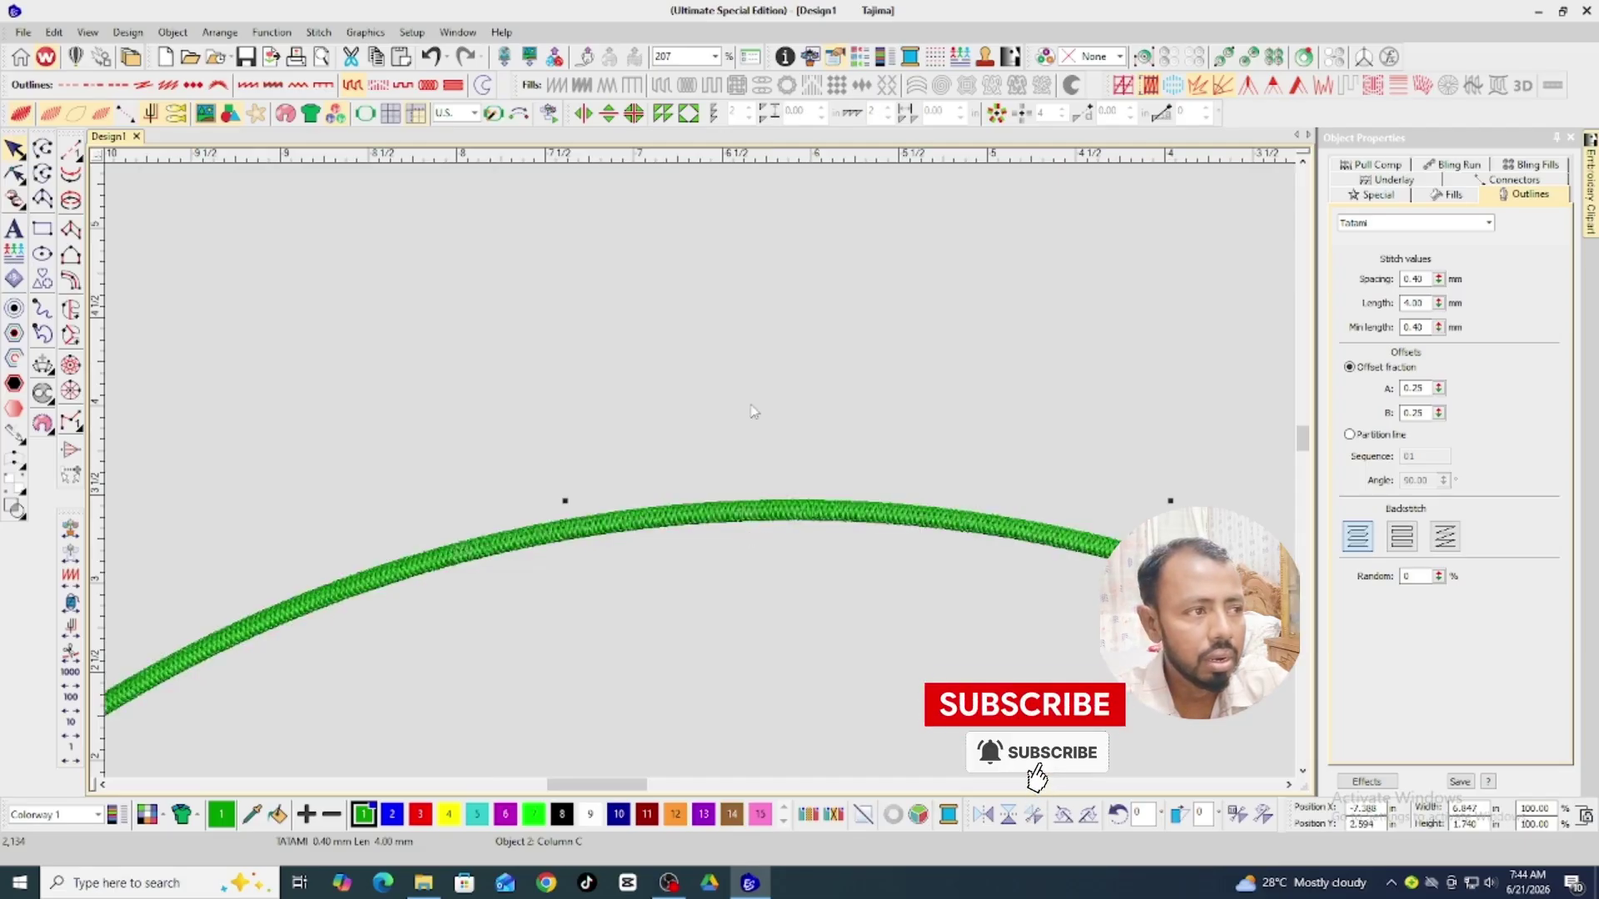
key(Escape)
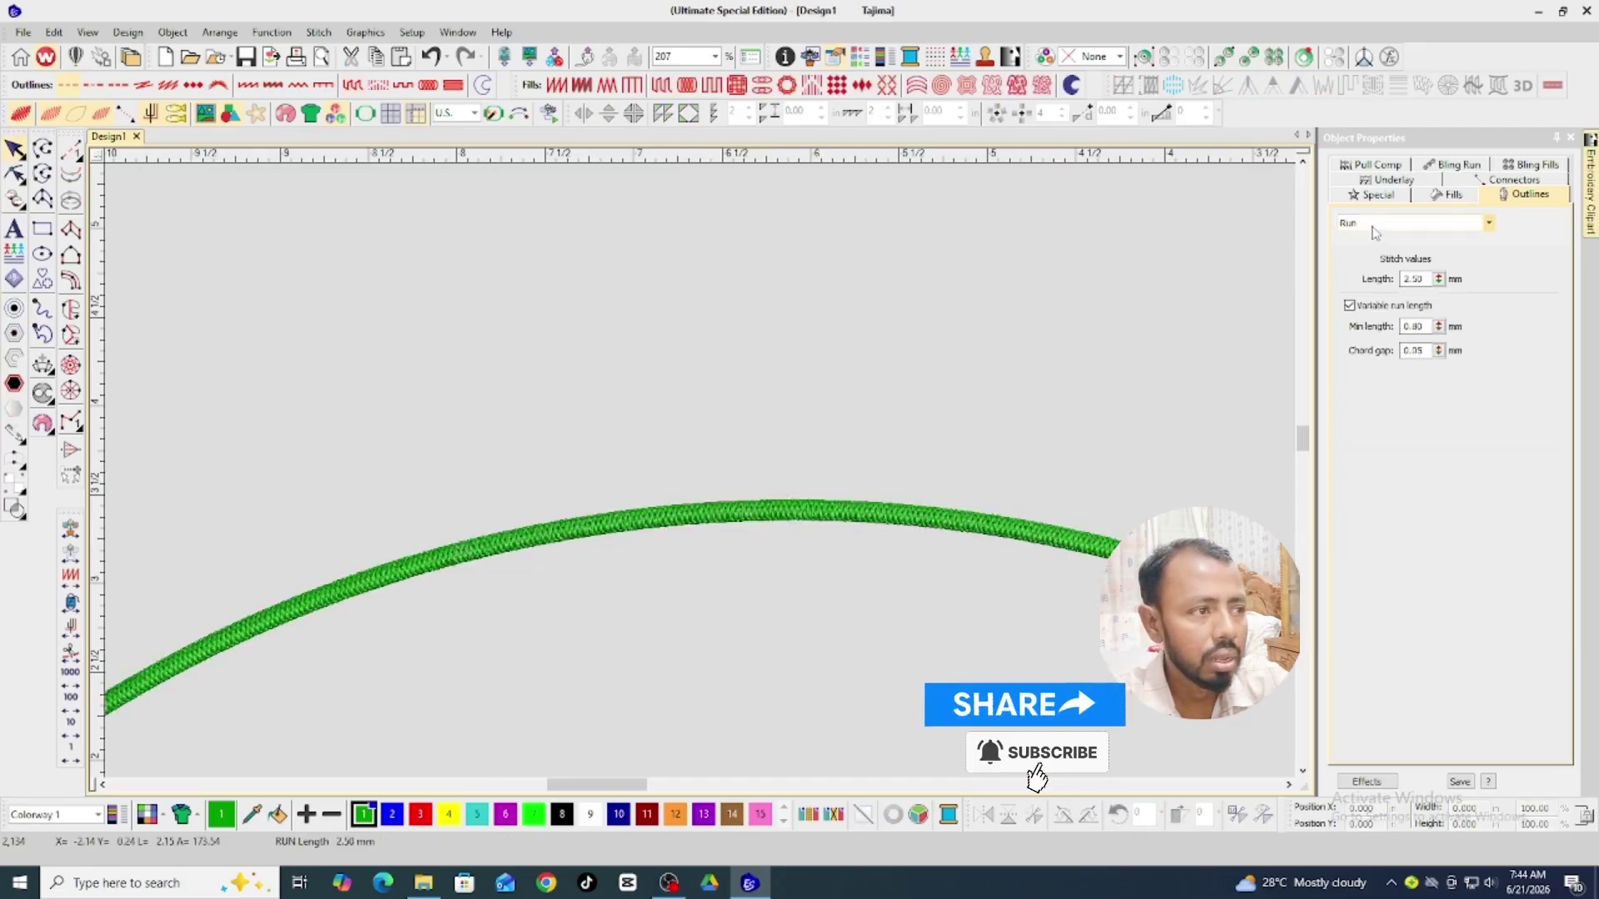
click(1407, 224)
click(1374, 235)
click(911, 508)
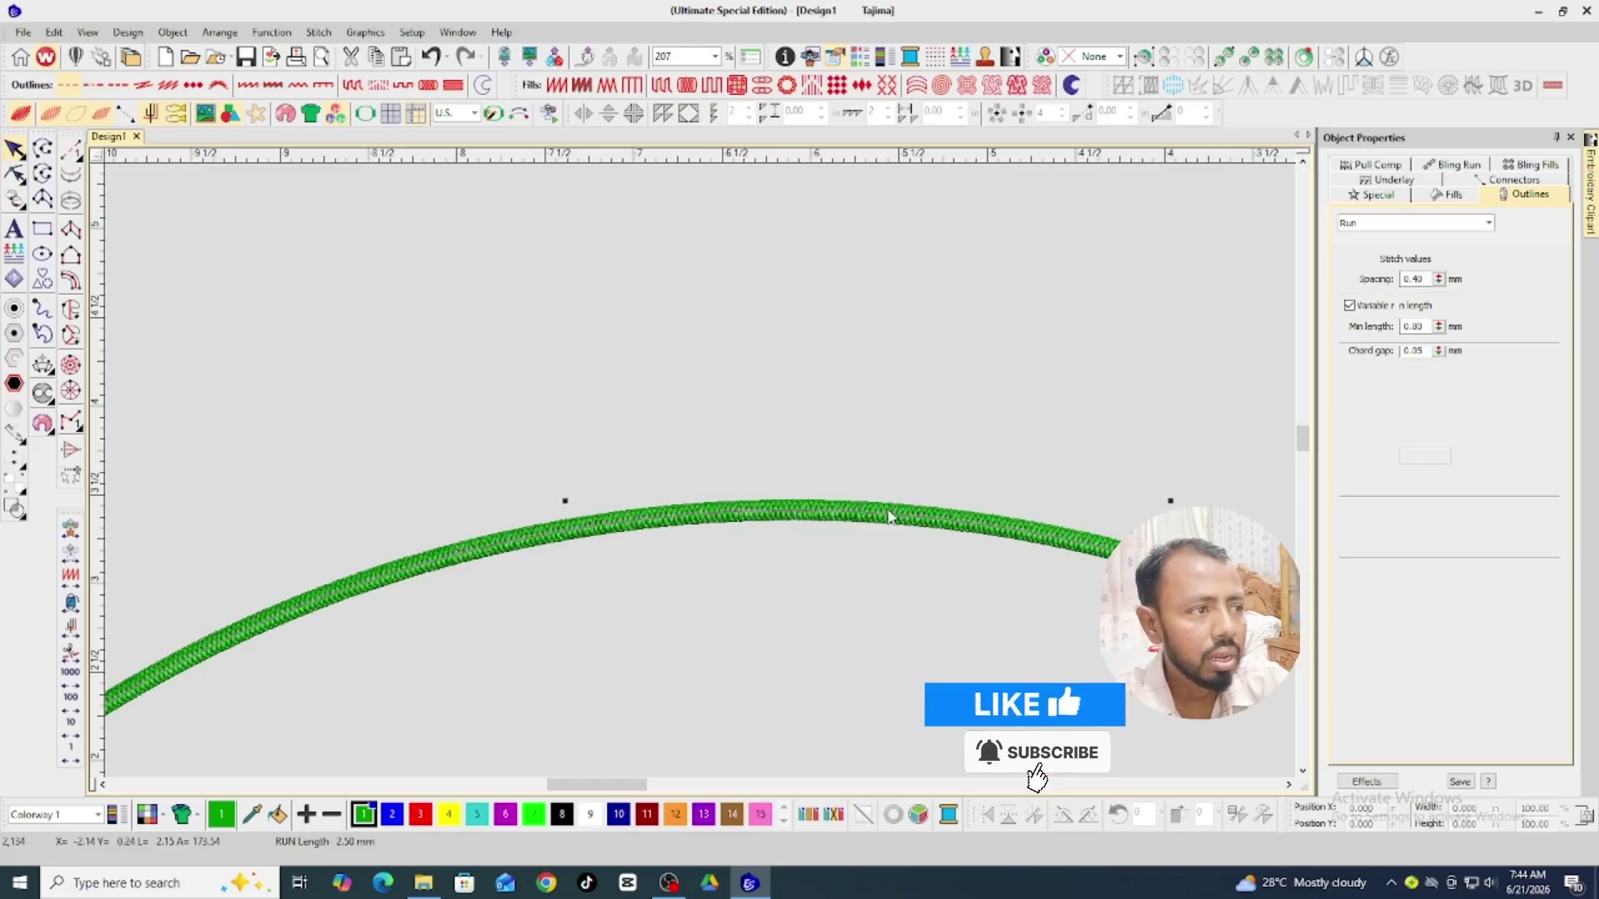
click(1395, 223)
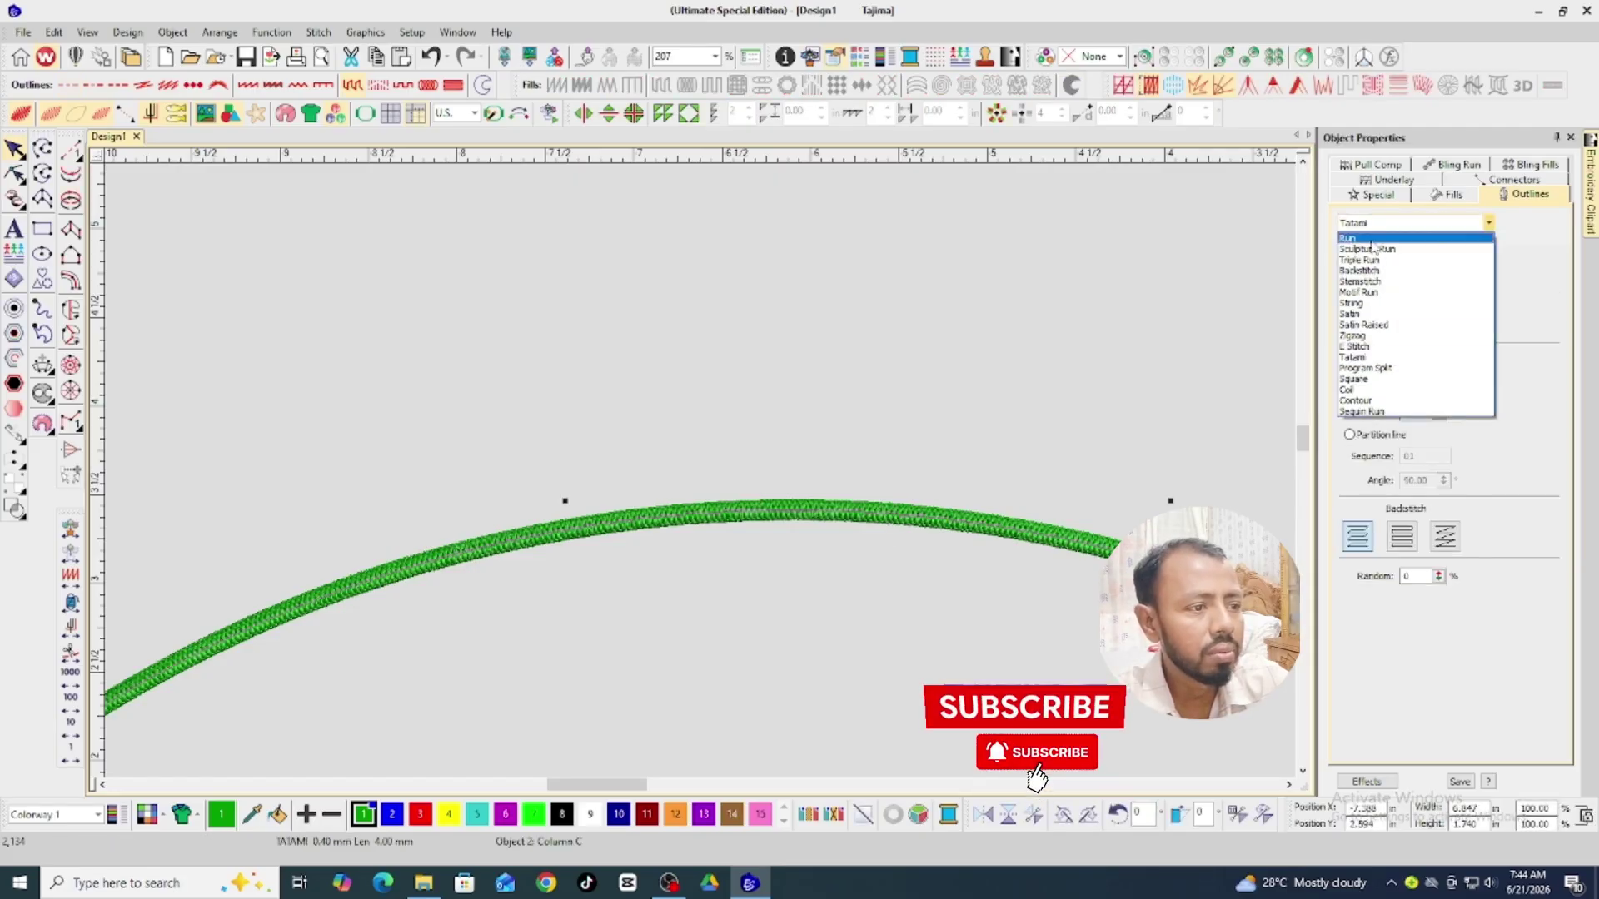
click(1386, 238)
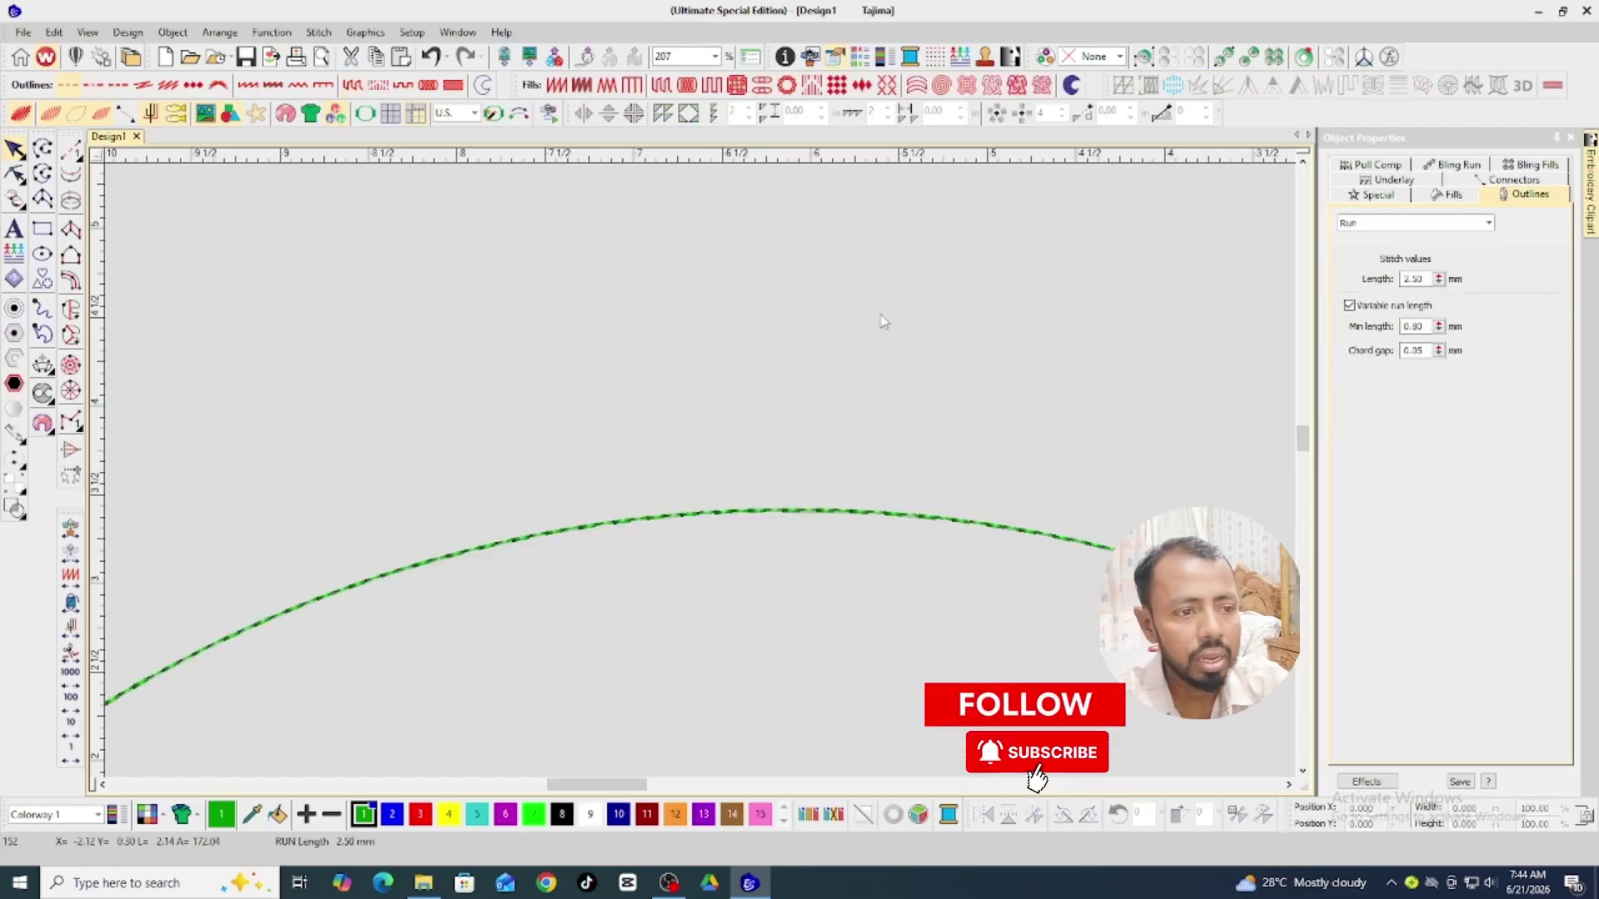
click(769, 515)
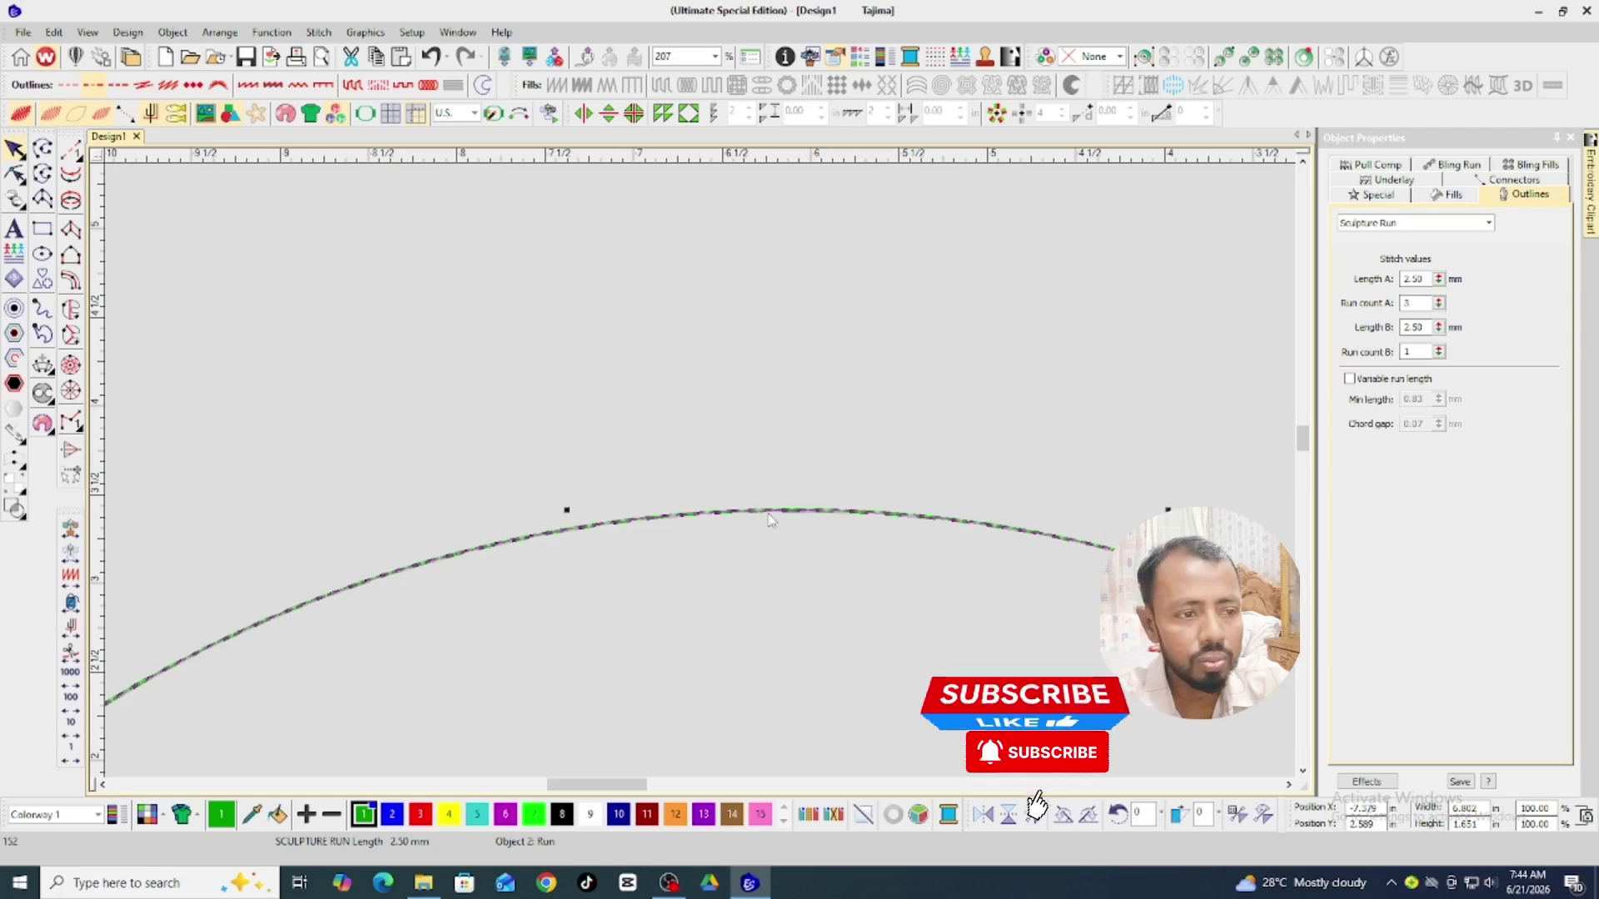
Add a corner reshape point on the arch's right part and delete the points left of it, leaving a short straight line.
key(h)
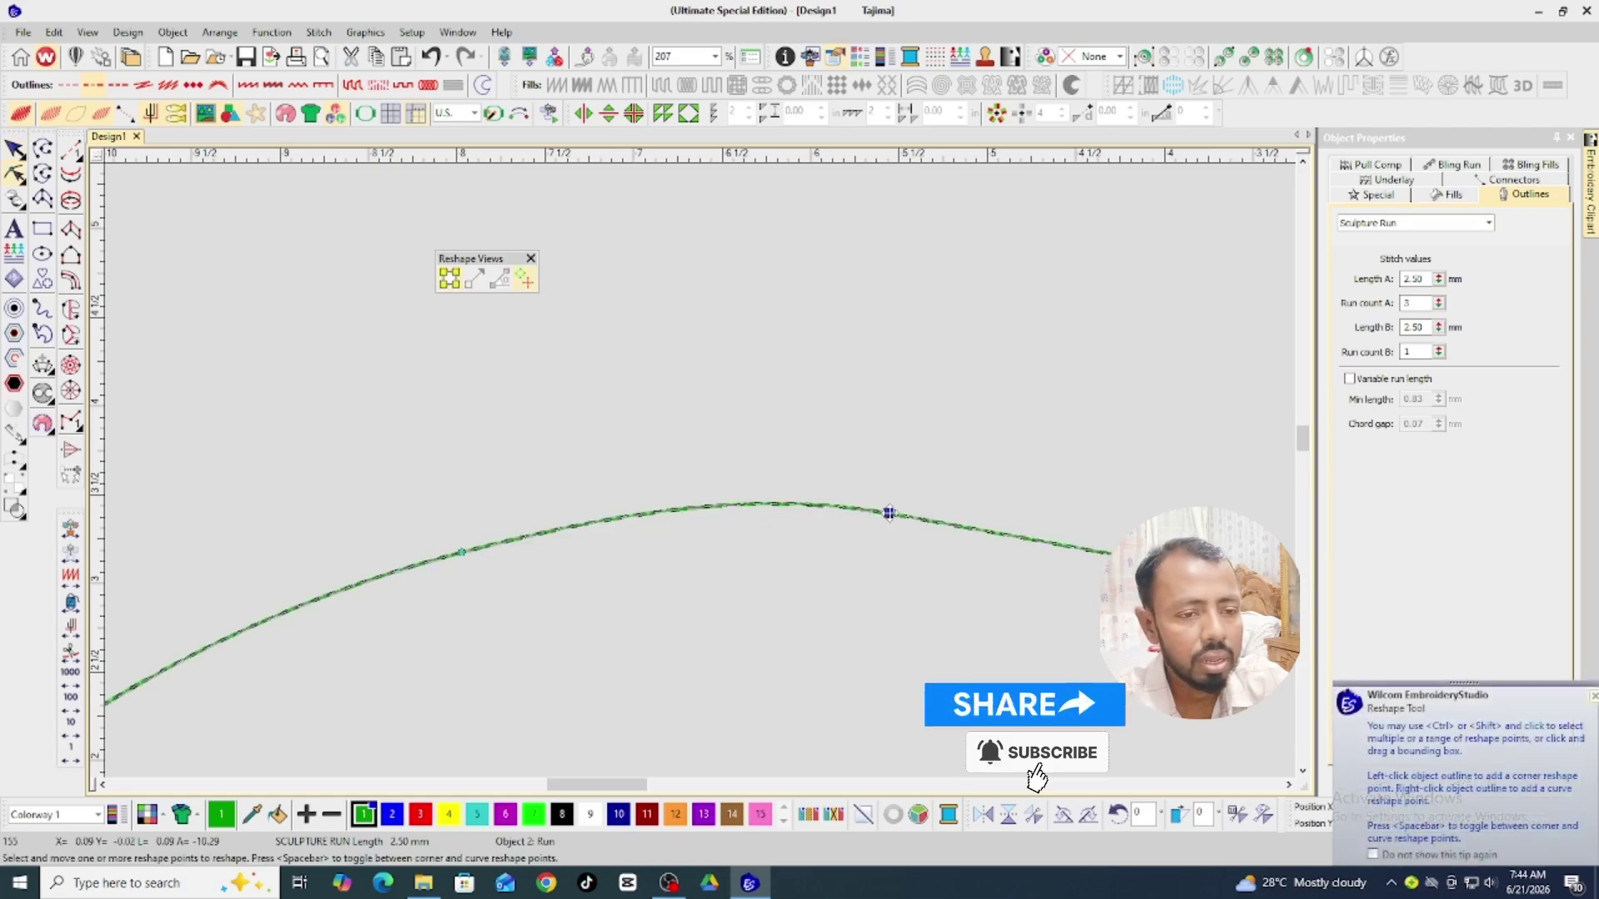
key(shift+z)
drag(250, 403, 354, 658)
key(Delete)
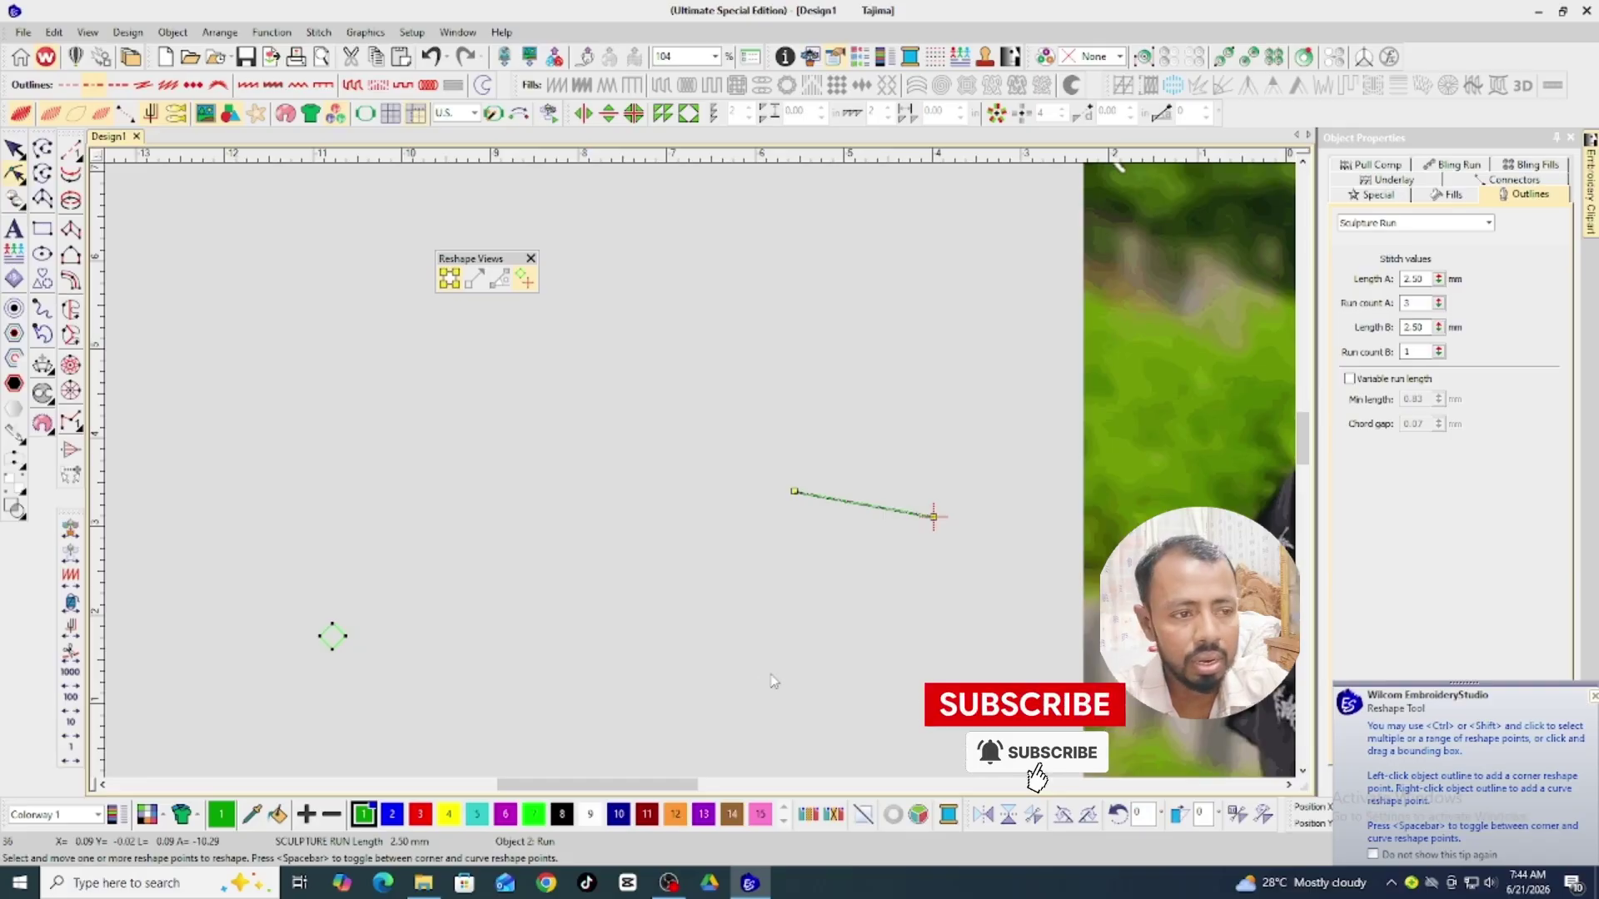
key(z)
drag(774, 466, 1016, 542)
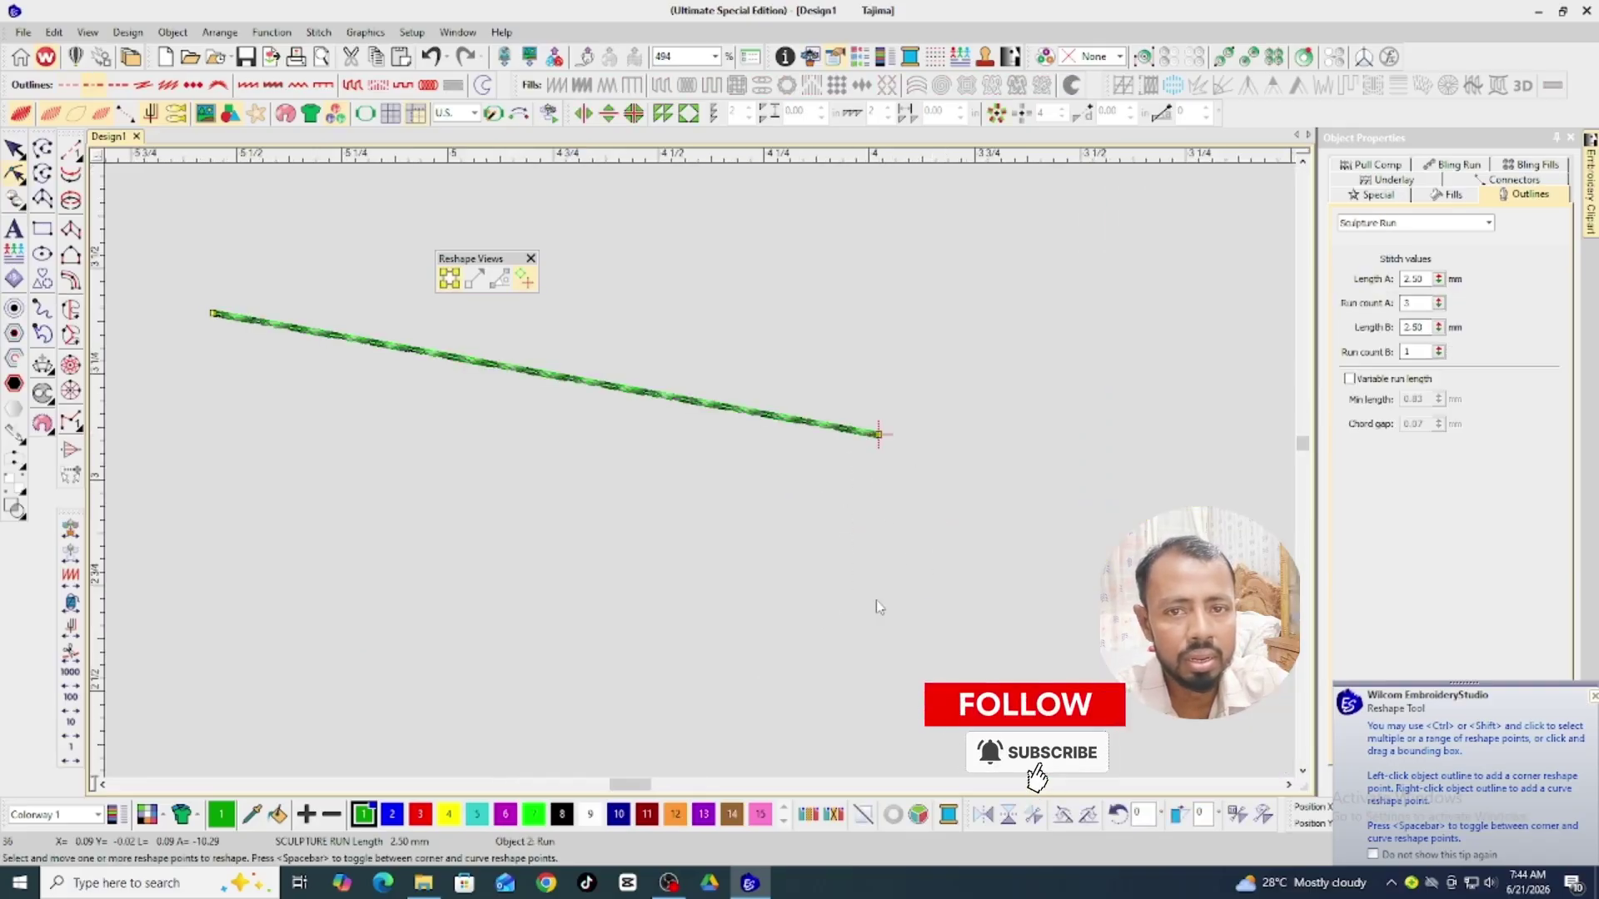
Turn off TrueView and travel backward stitch by stitch from the straight line's lower right end to examine the Sculpture Run needle points.
key(z)
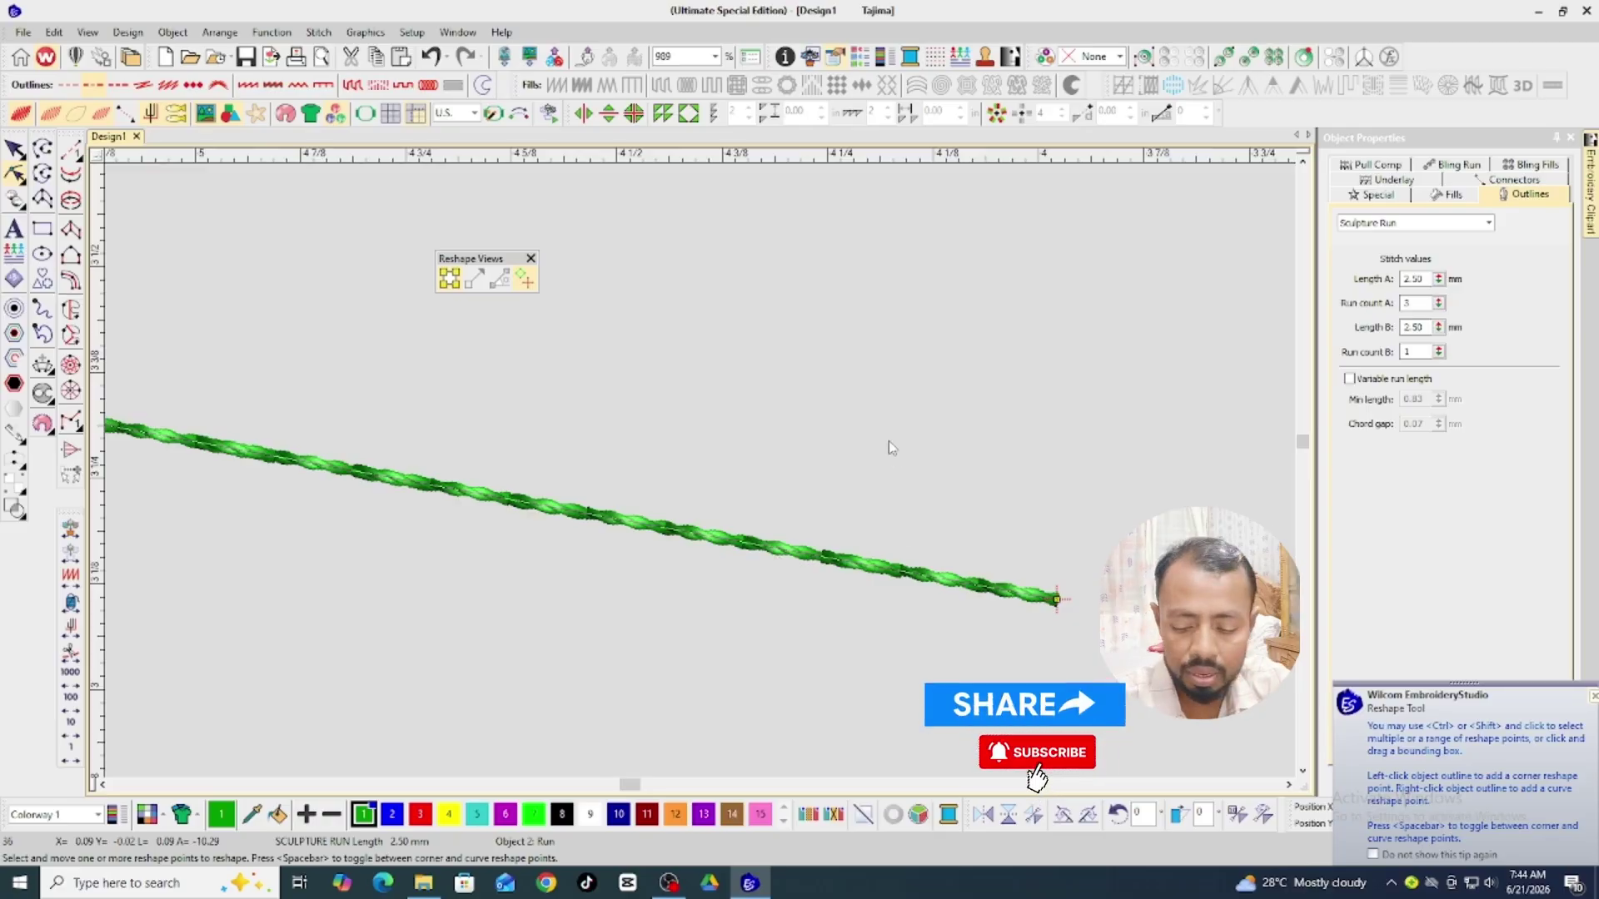
key(t)
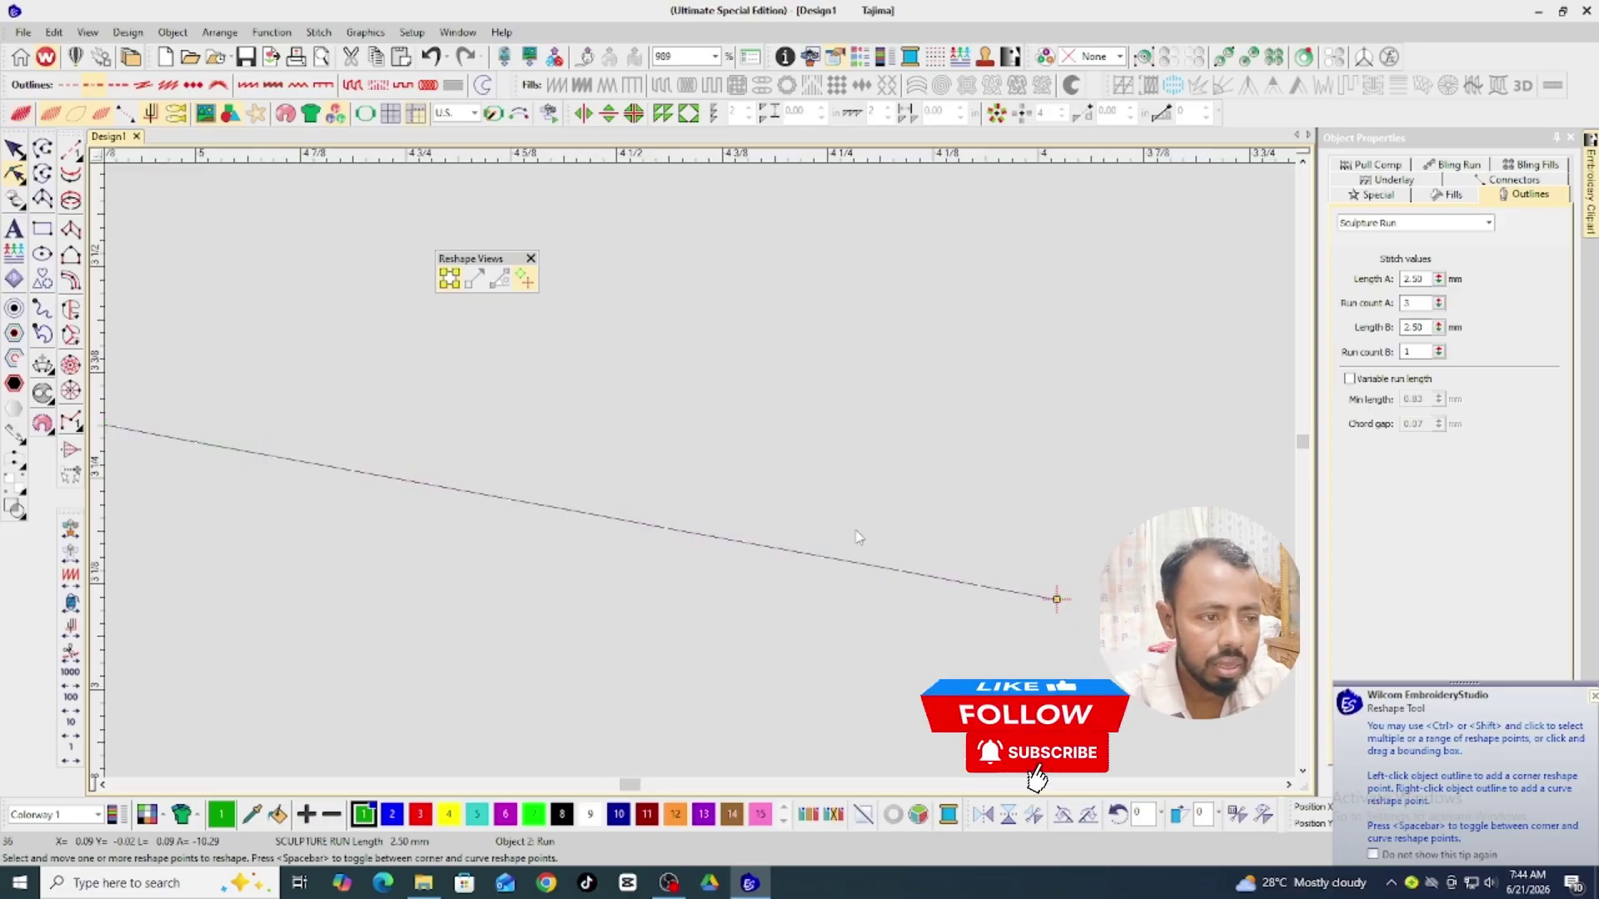
click(855, 533)
key(Escape)
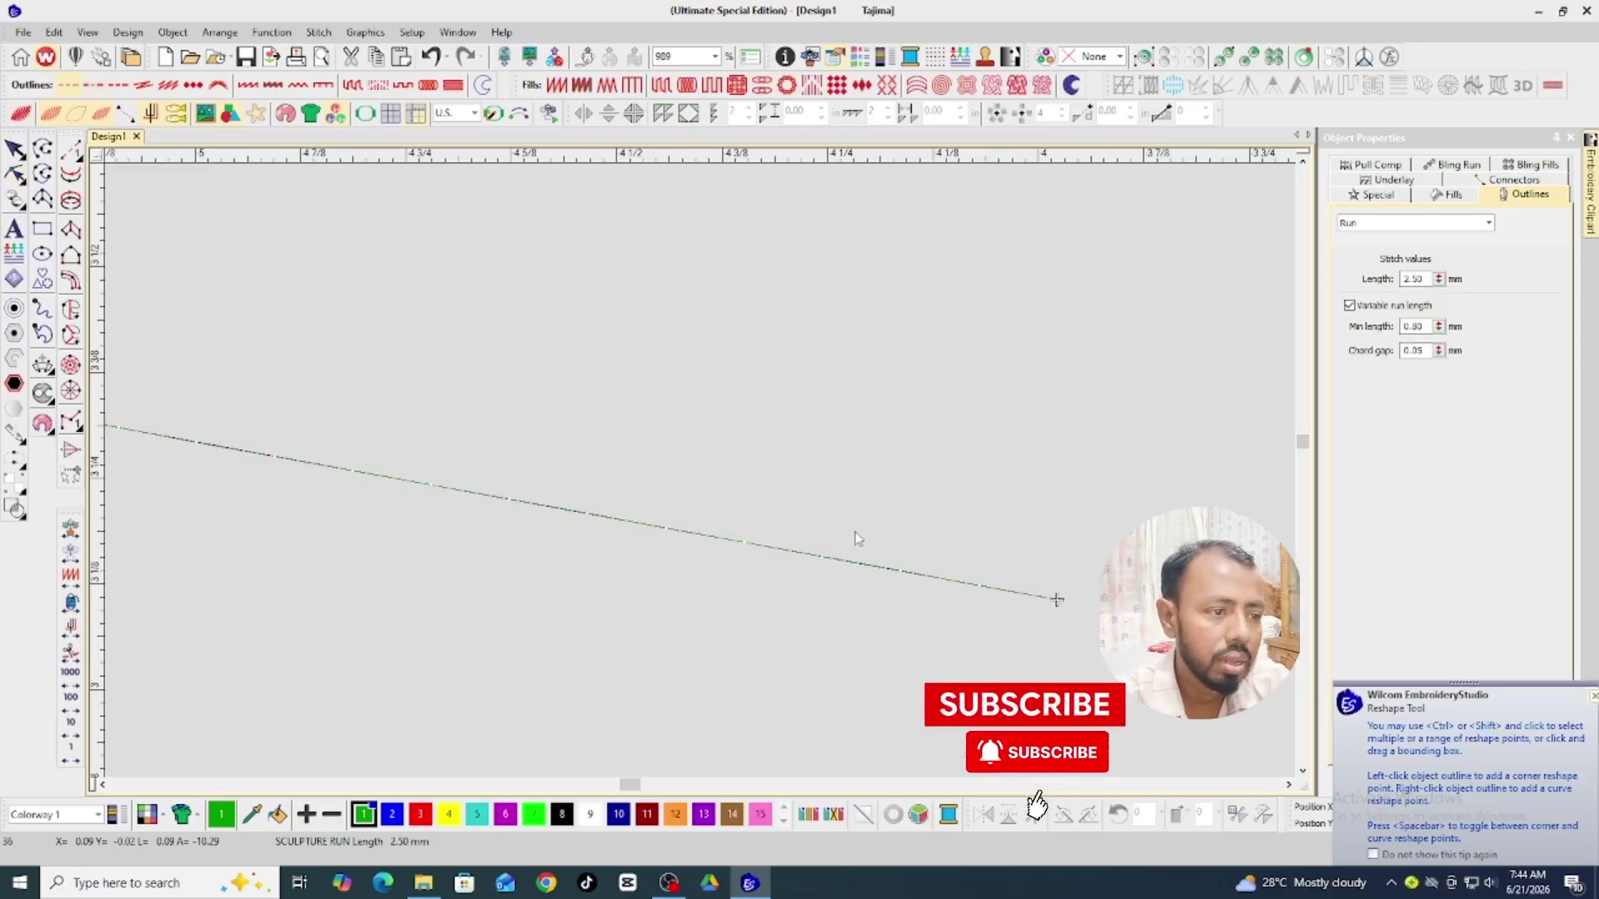
key(Left)
key(Left)
key(Left)
key(Left)
key(Left)
key(Left)
key(Left)
key(Left)
key(Left)
key(Left)
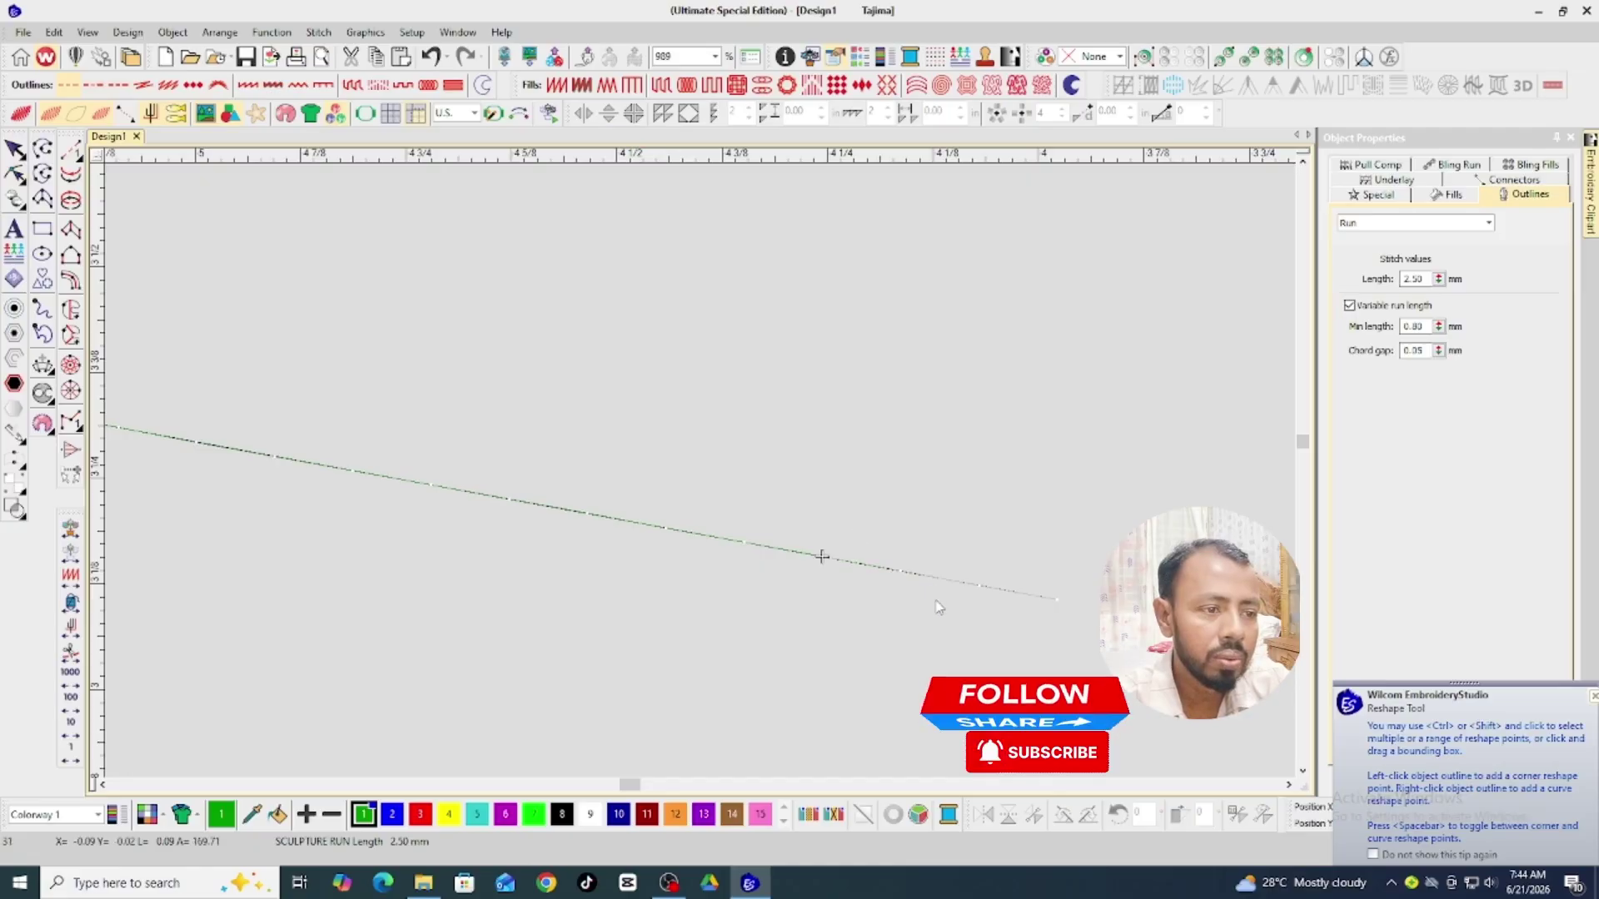
key(Left)
key(Left)
key(Left)
key(Left)
key(Left)
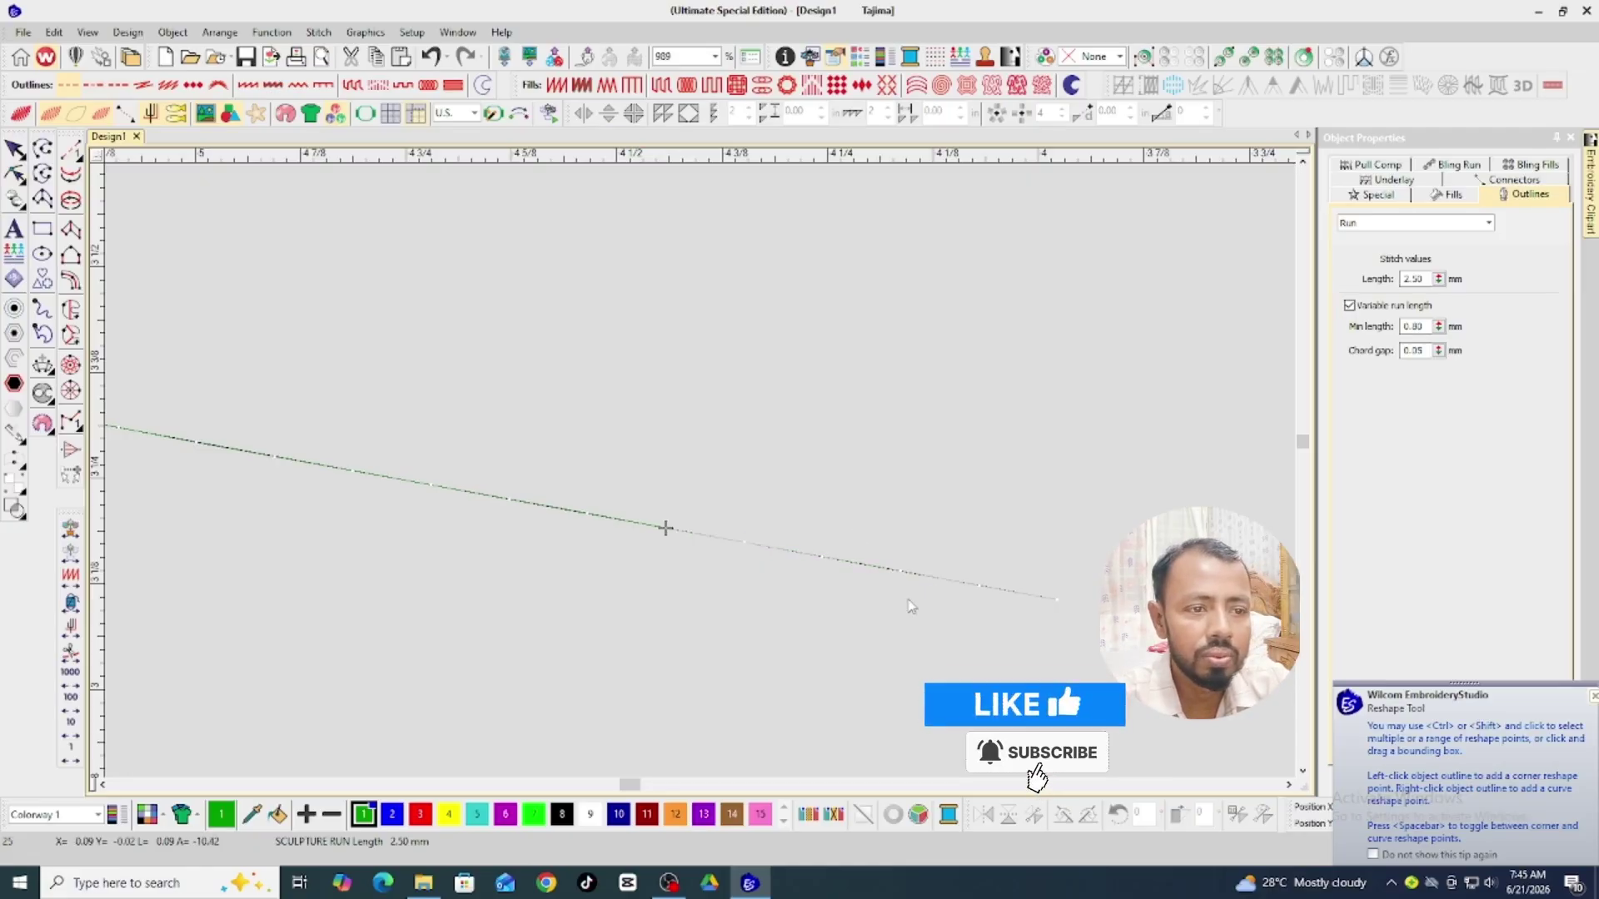
Try Run as the straight line's outline stitch type and travel backward through its stitches.
click(885, 574)
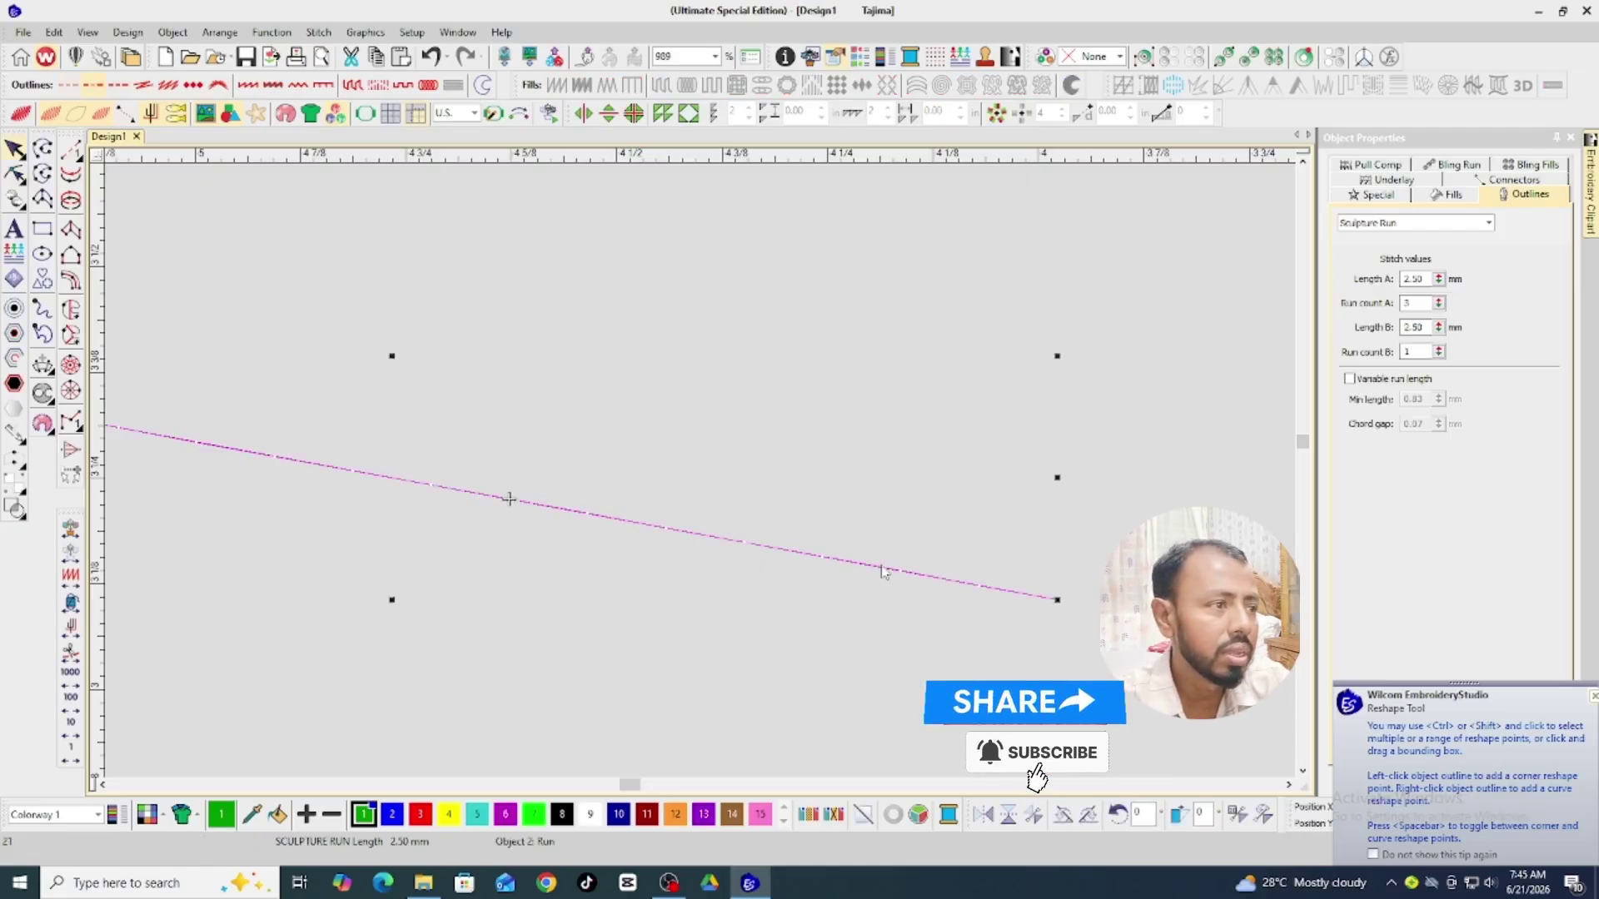
click(1399, 223)
click(1367, 241)
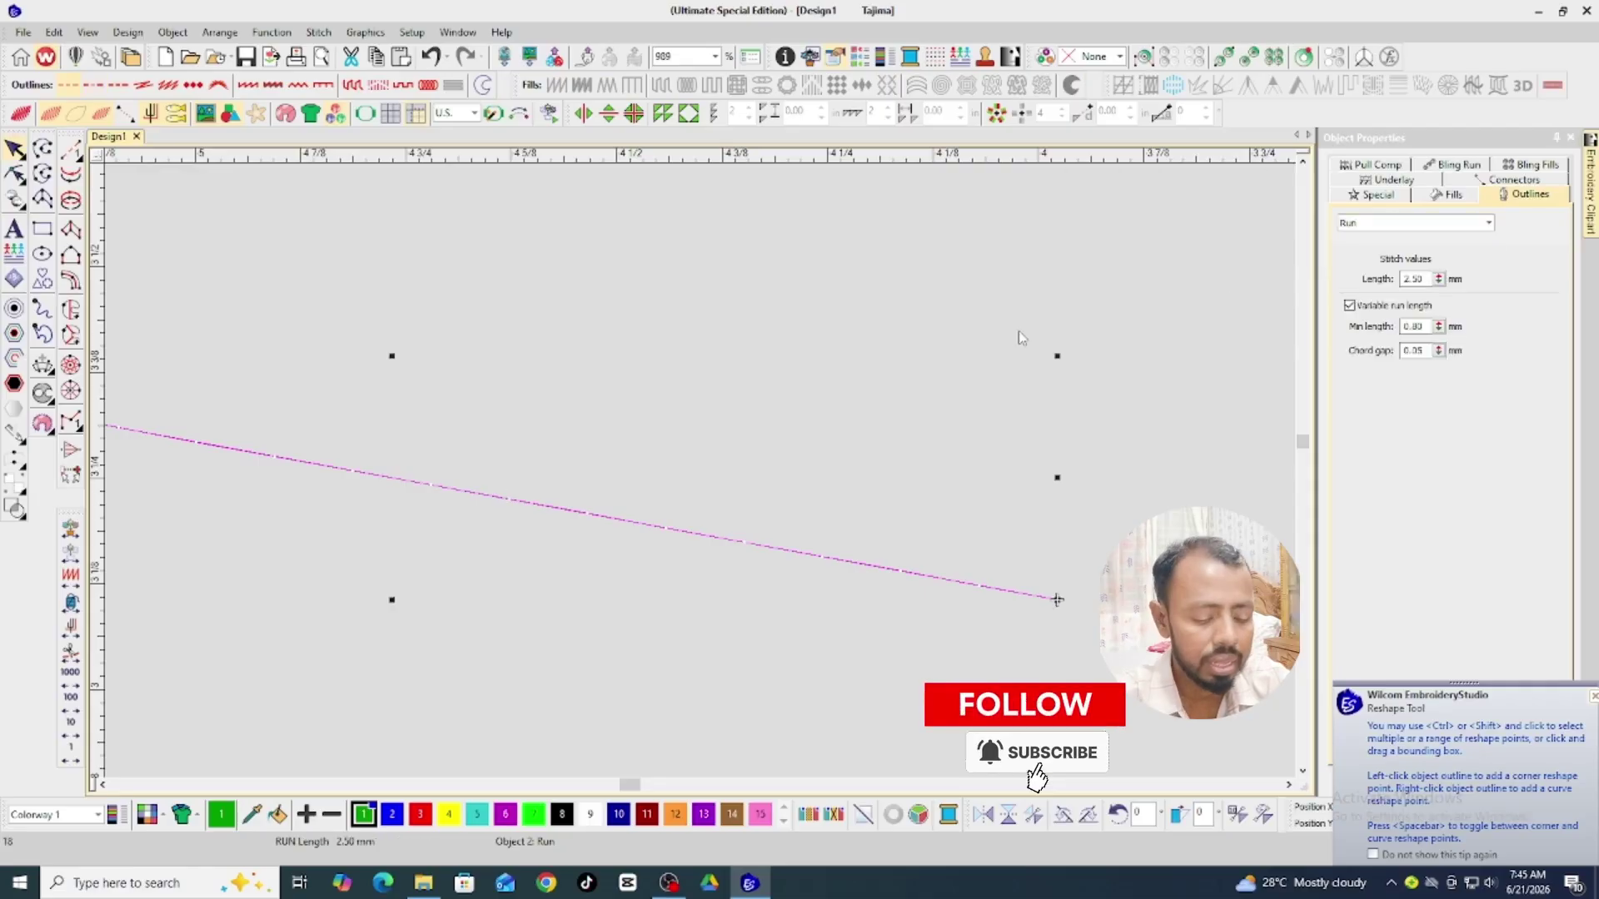
click(958, 308)
key(Left)
key(Left)
key(Left)
key(Left)
key(Left)
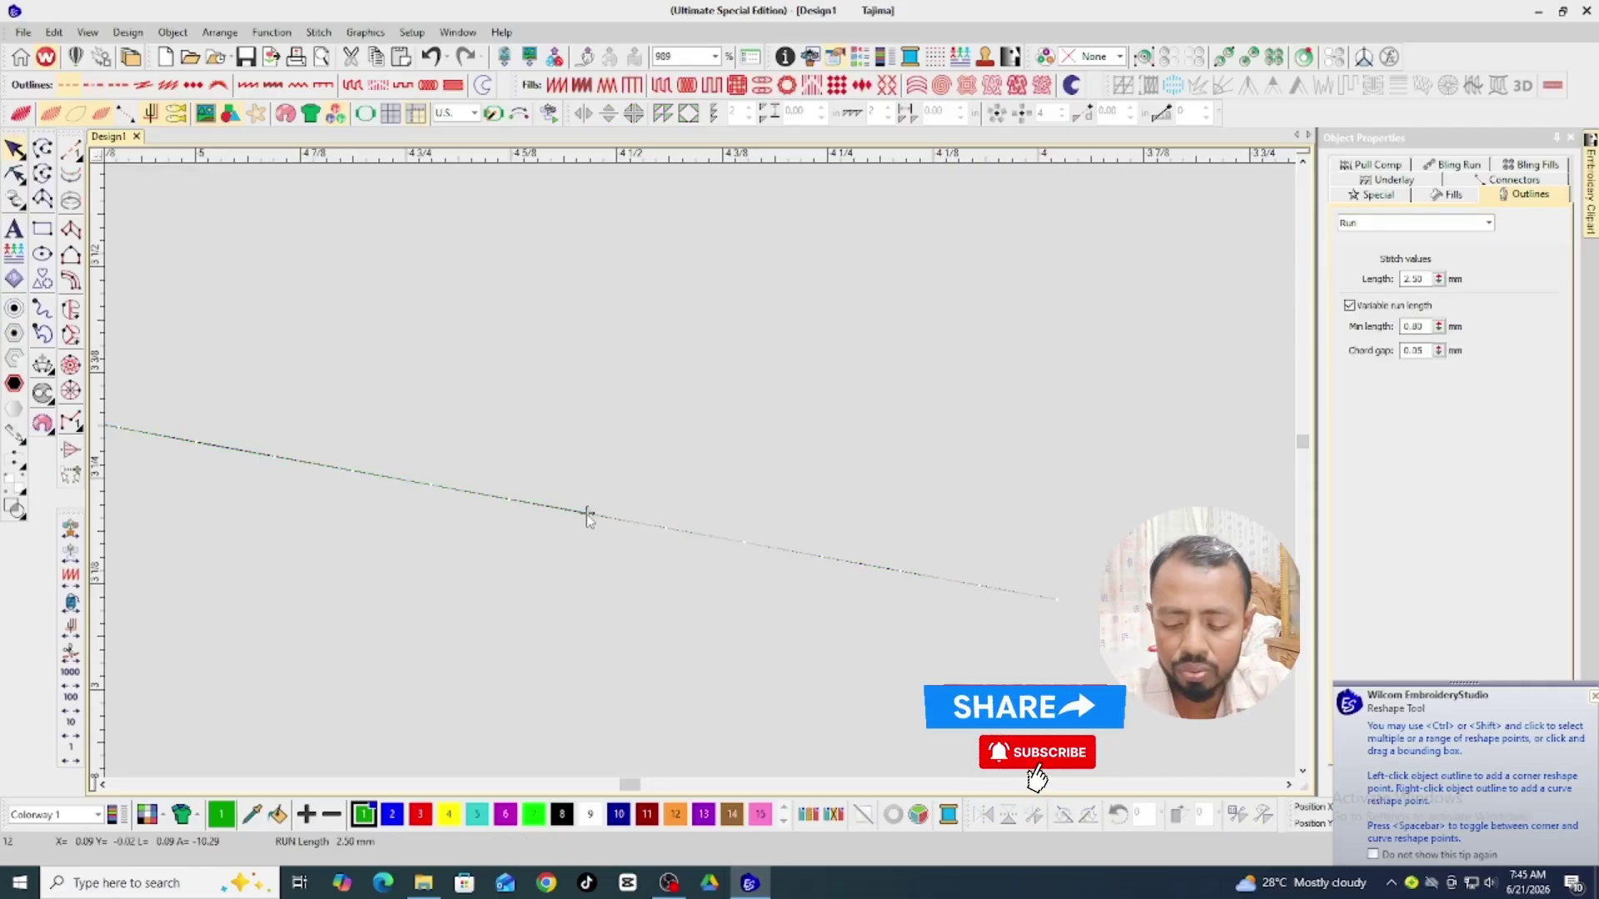
scroll(540, 584, up, 3)
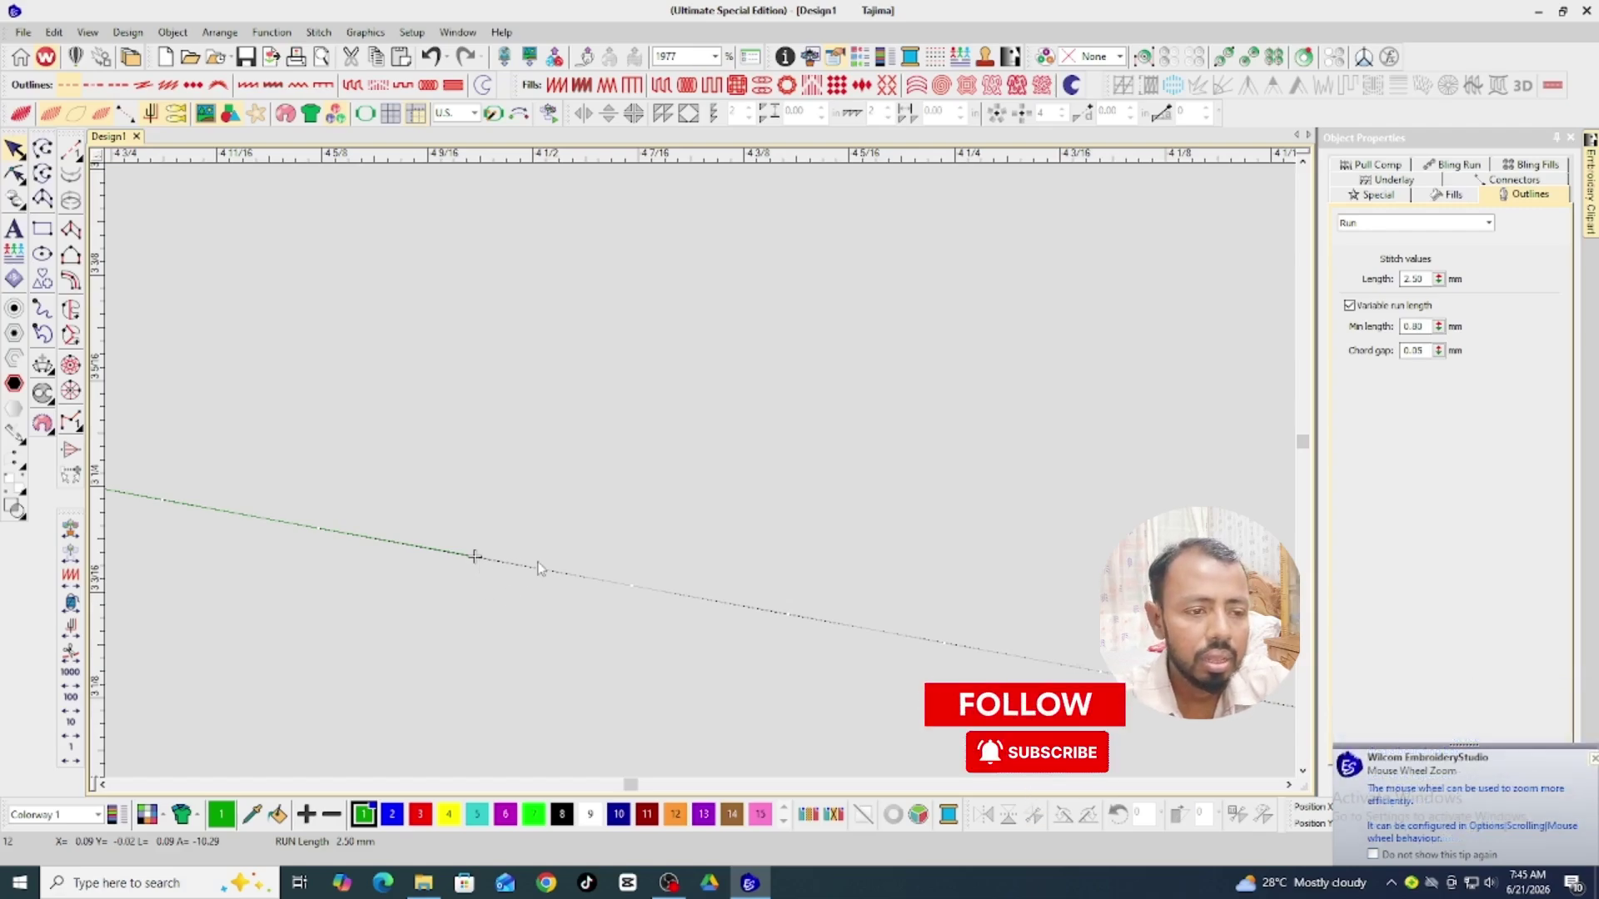
Try Triple Run as the line's outline stitch type and travel backward through its stitches from the right end.
click(590, 582)
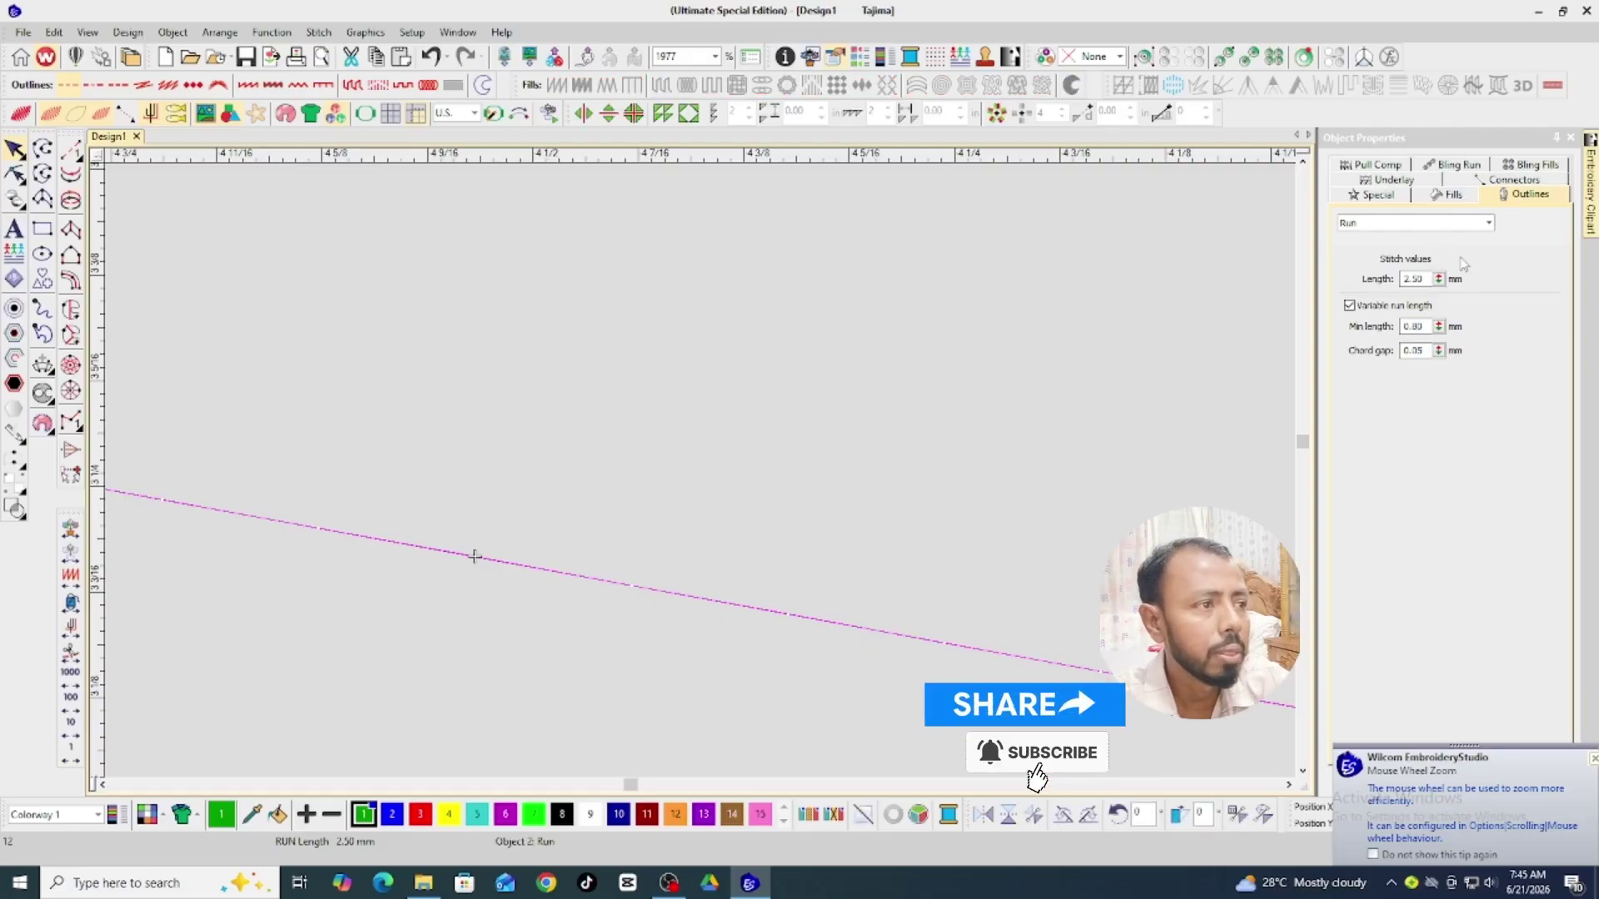
click(1391, 225)
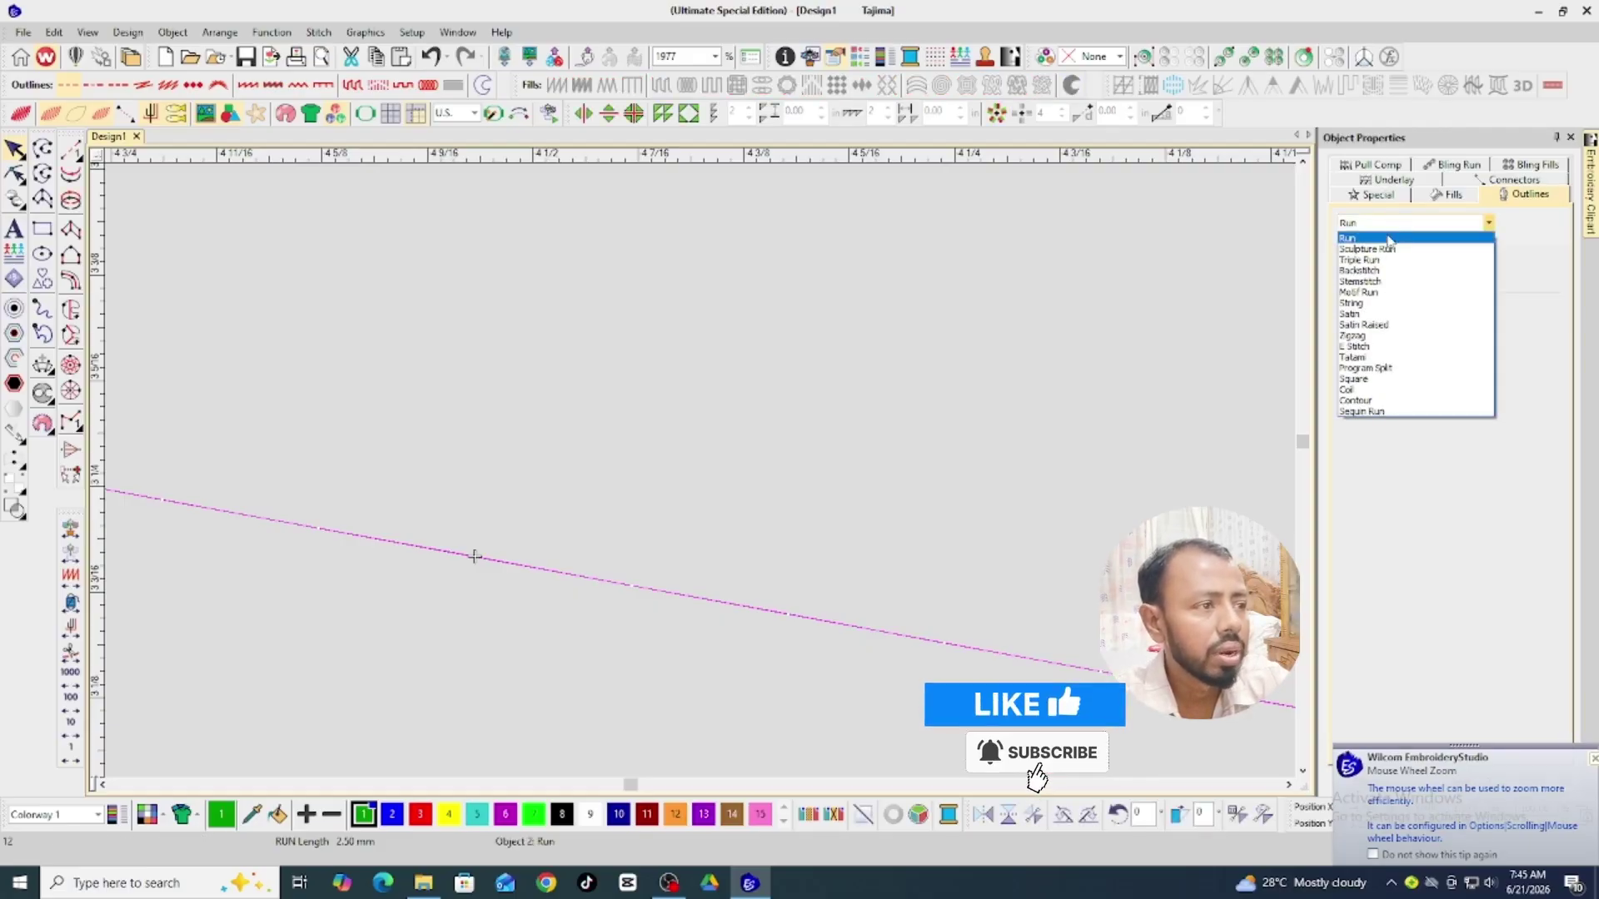
click(1369, 260)
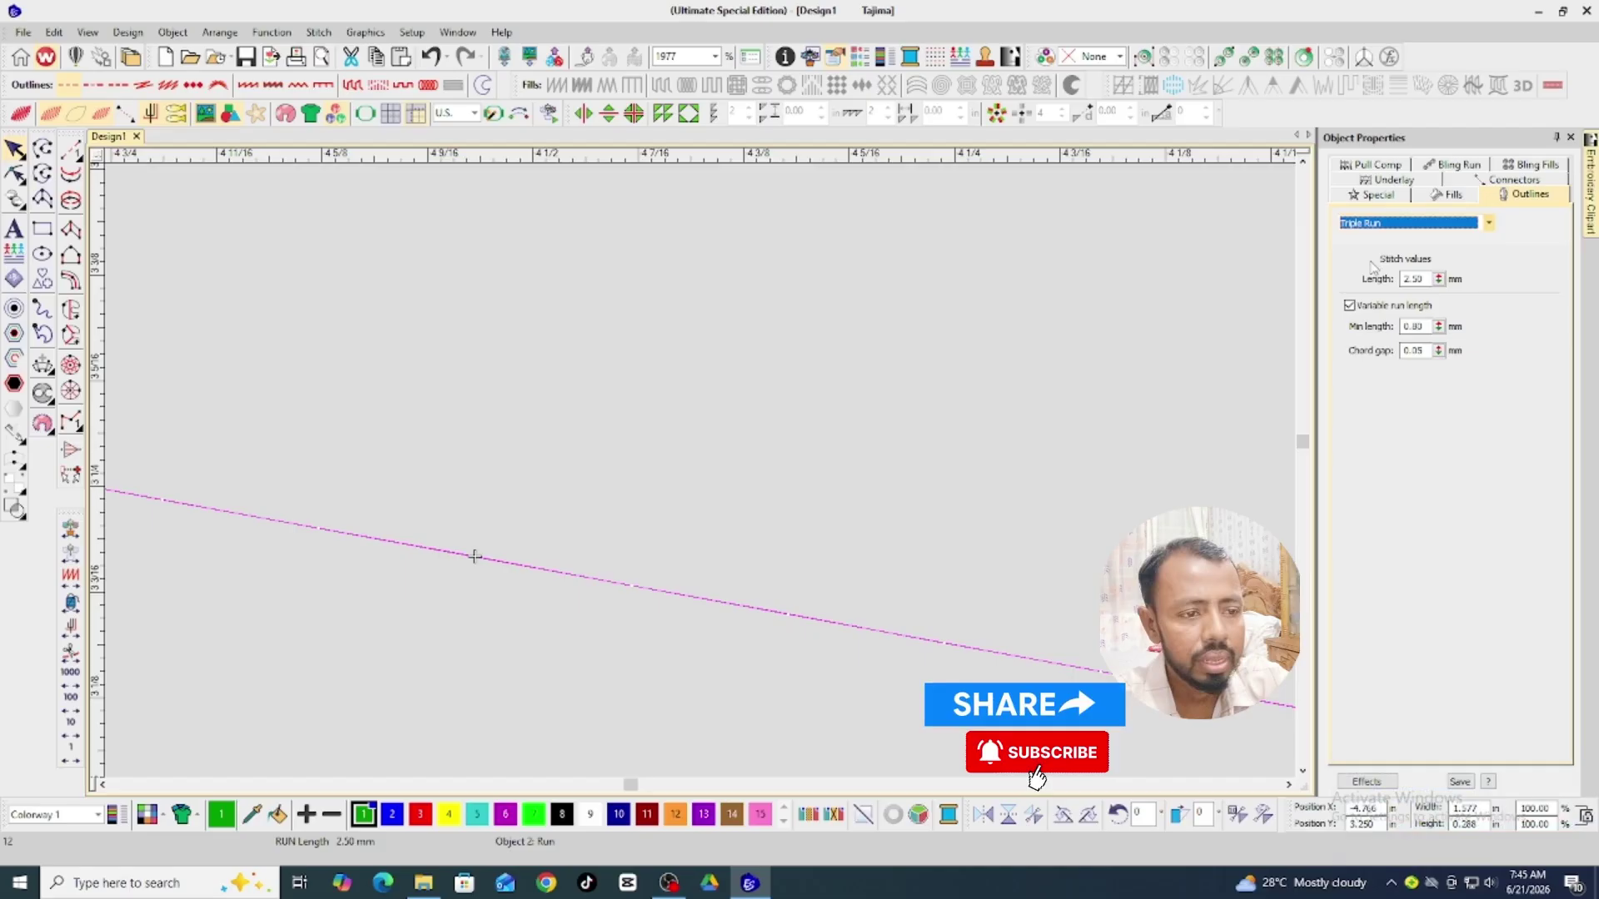
click(836, 403)
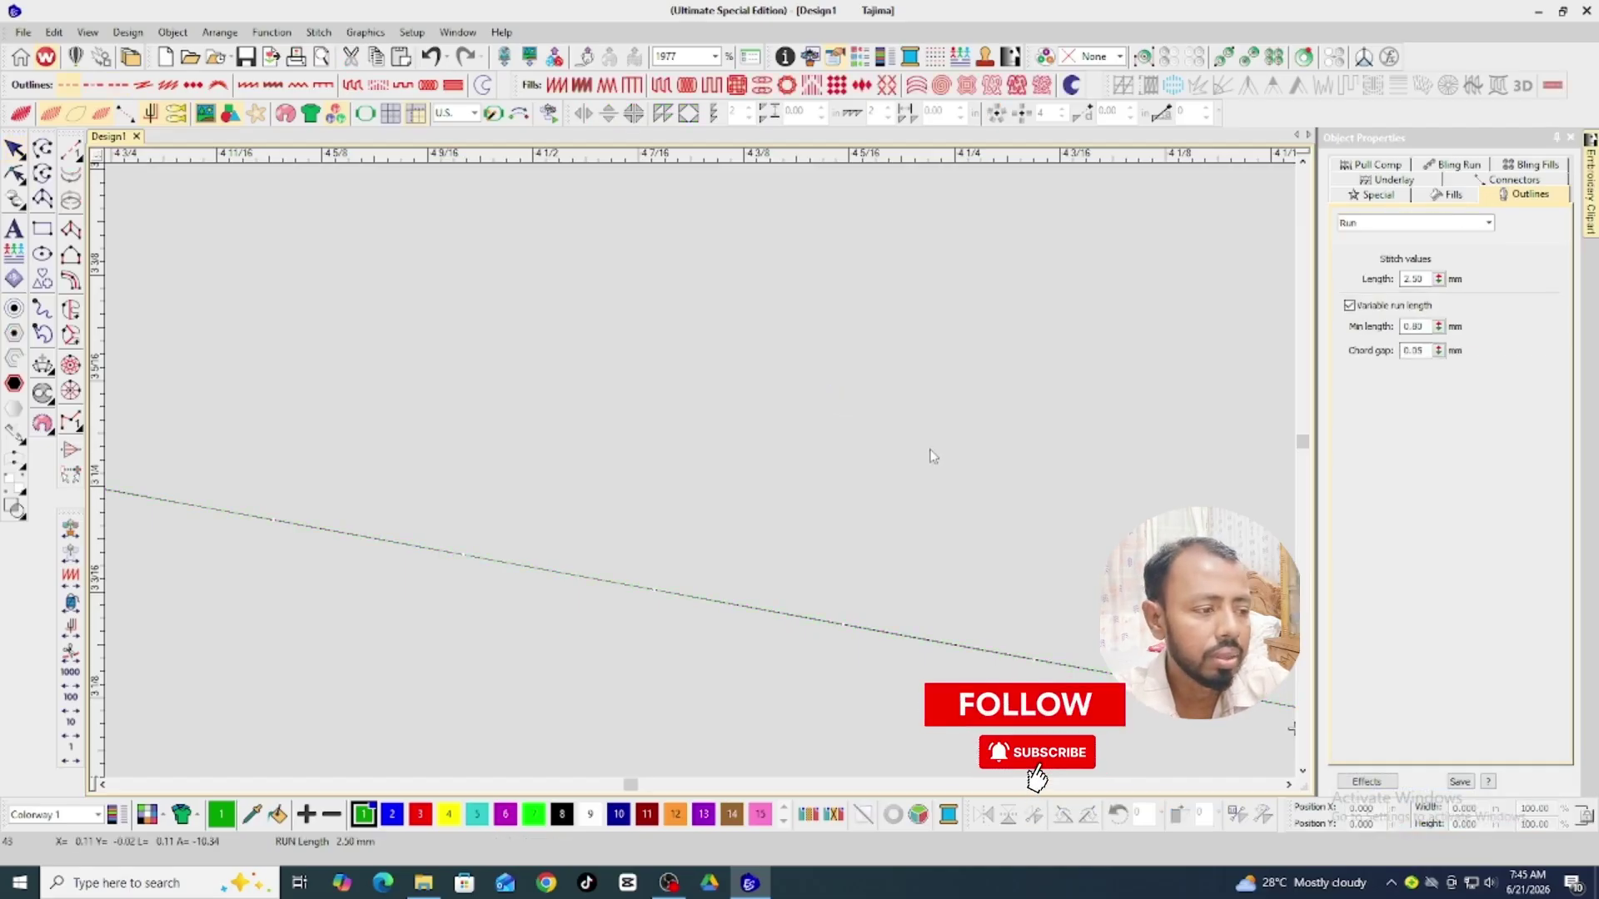
click(1287, 785)
click(1287, 785)
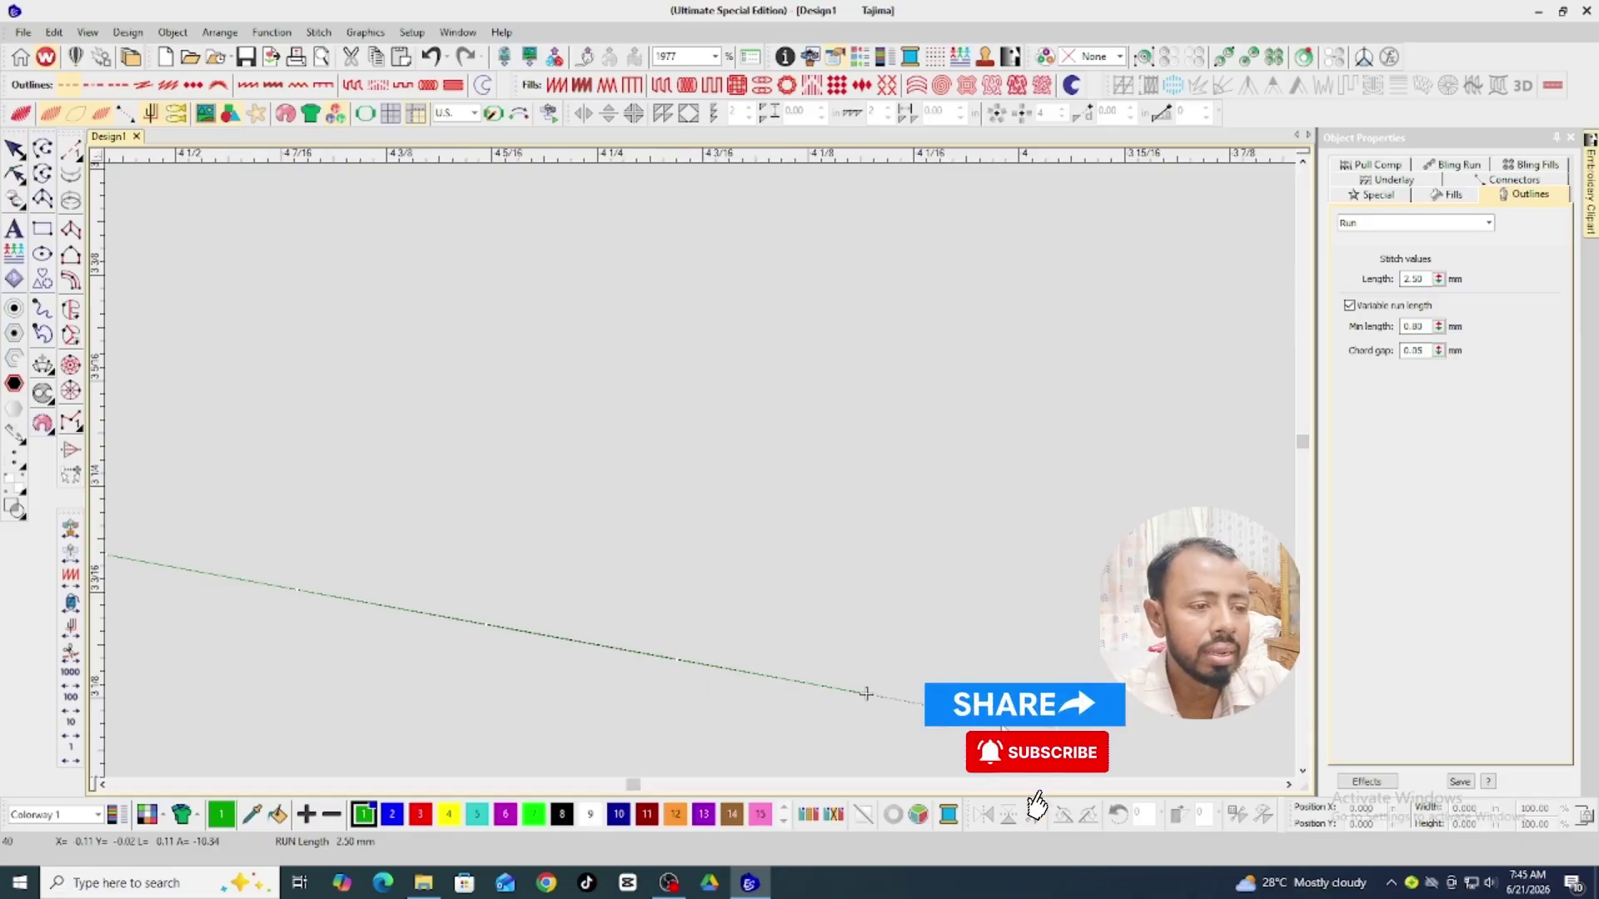
key(Left)
key(Left)
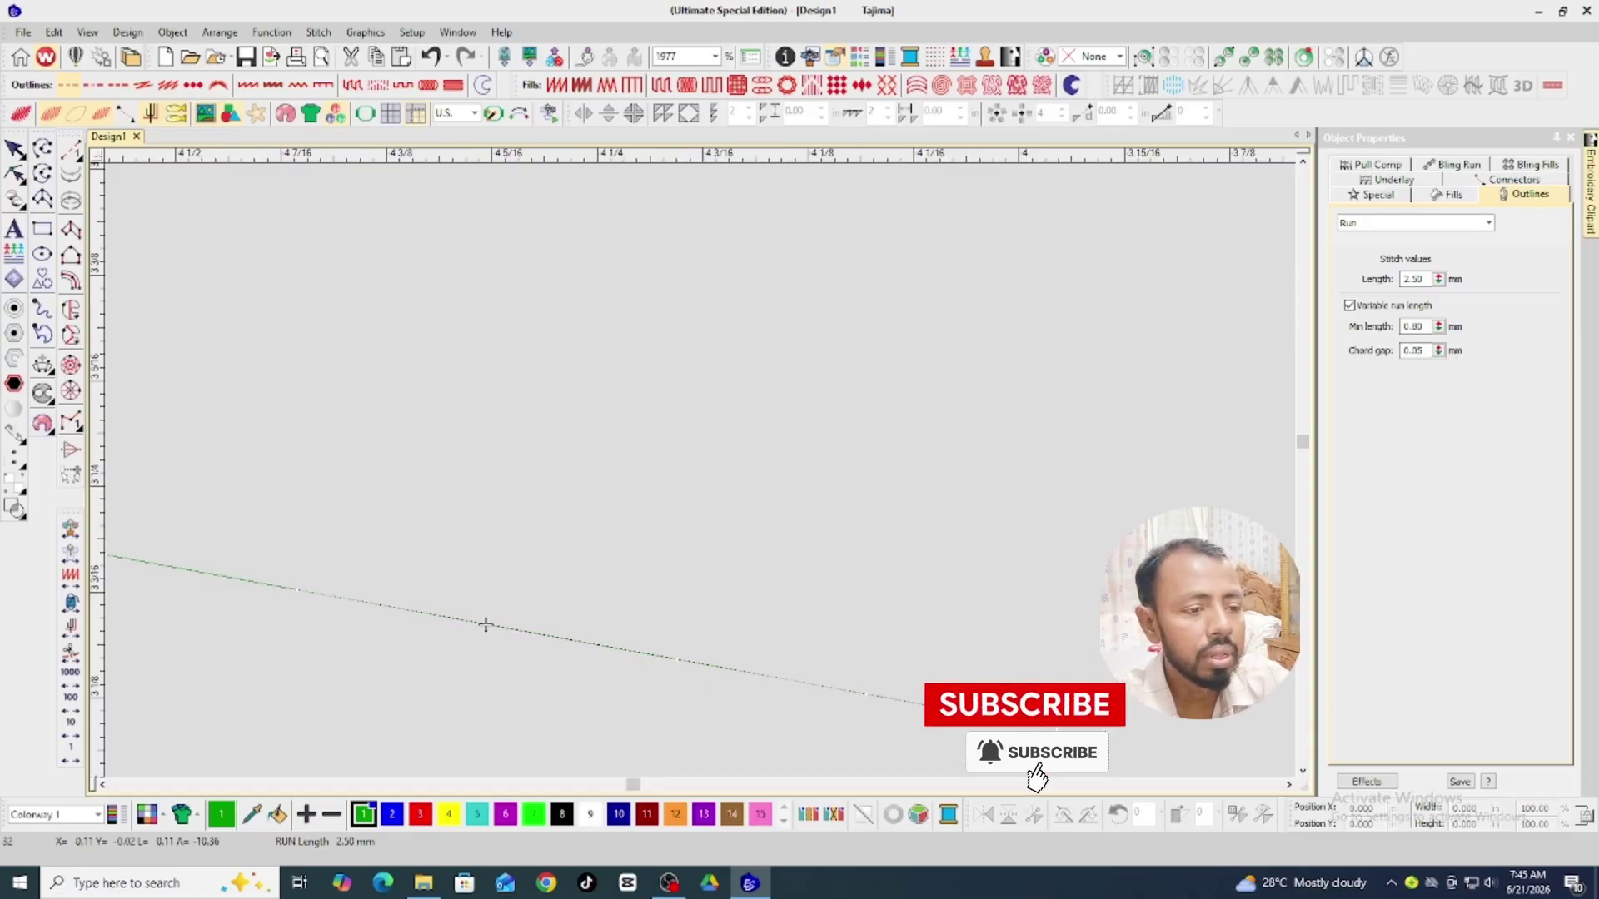
Try Backstitch as the straight line's outline stitch type.
click(905, 702)
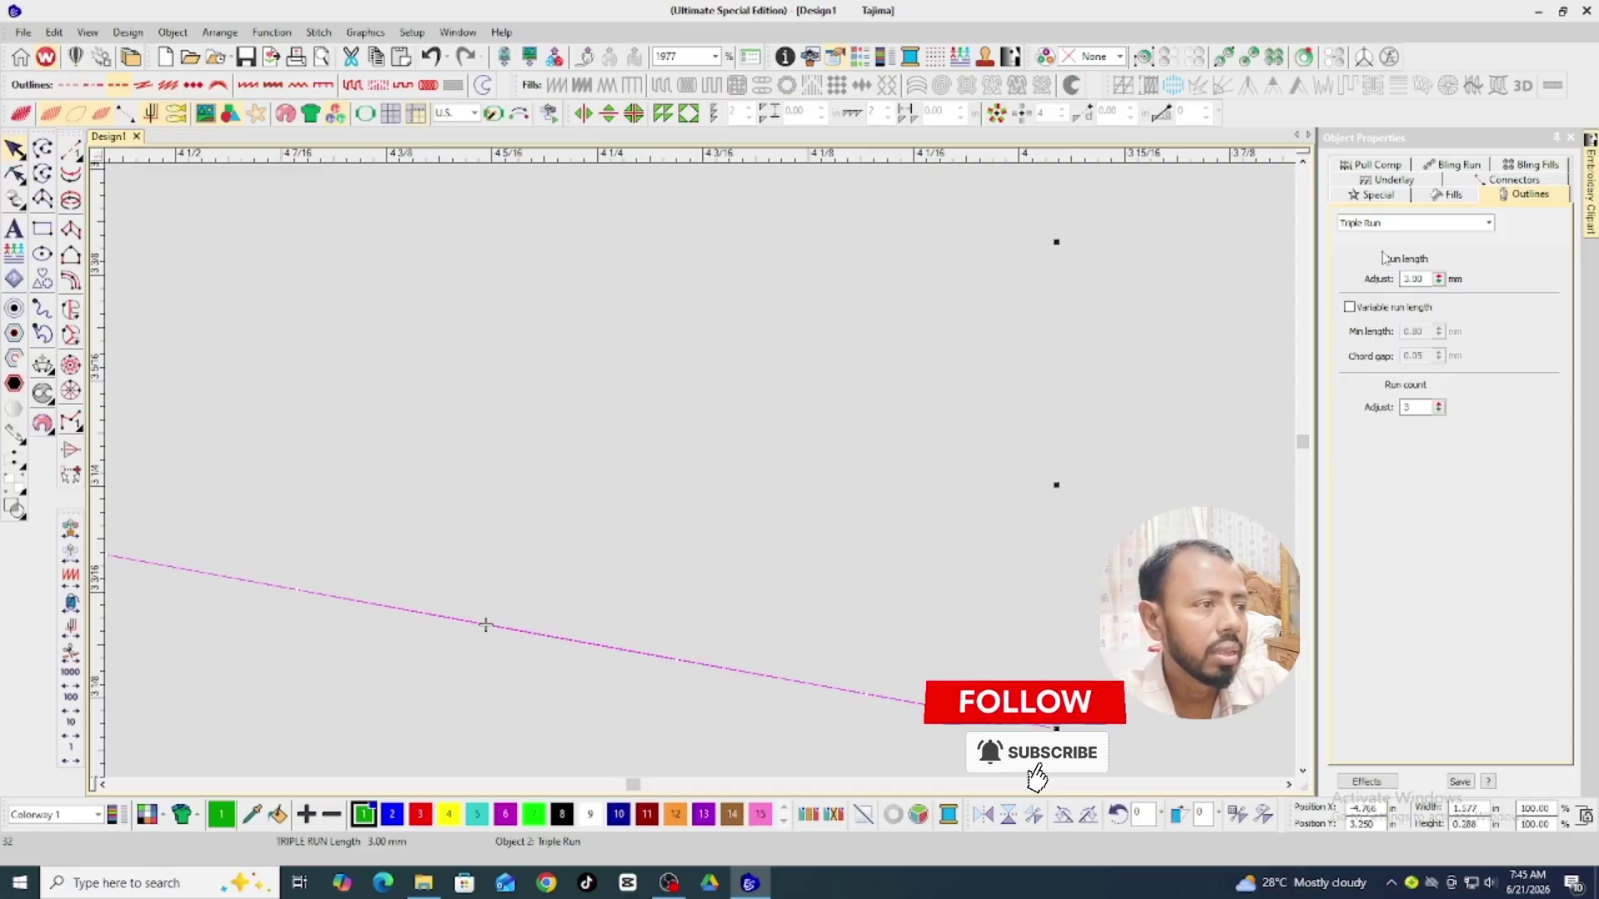
click(1416, 222)
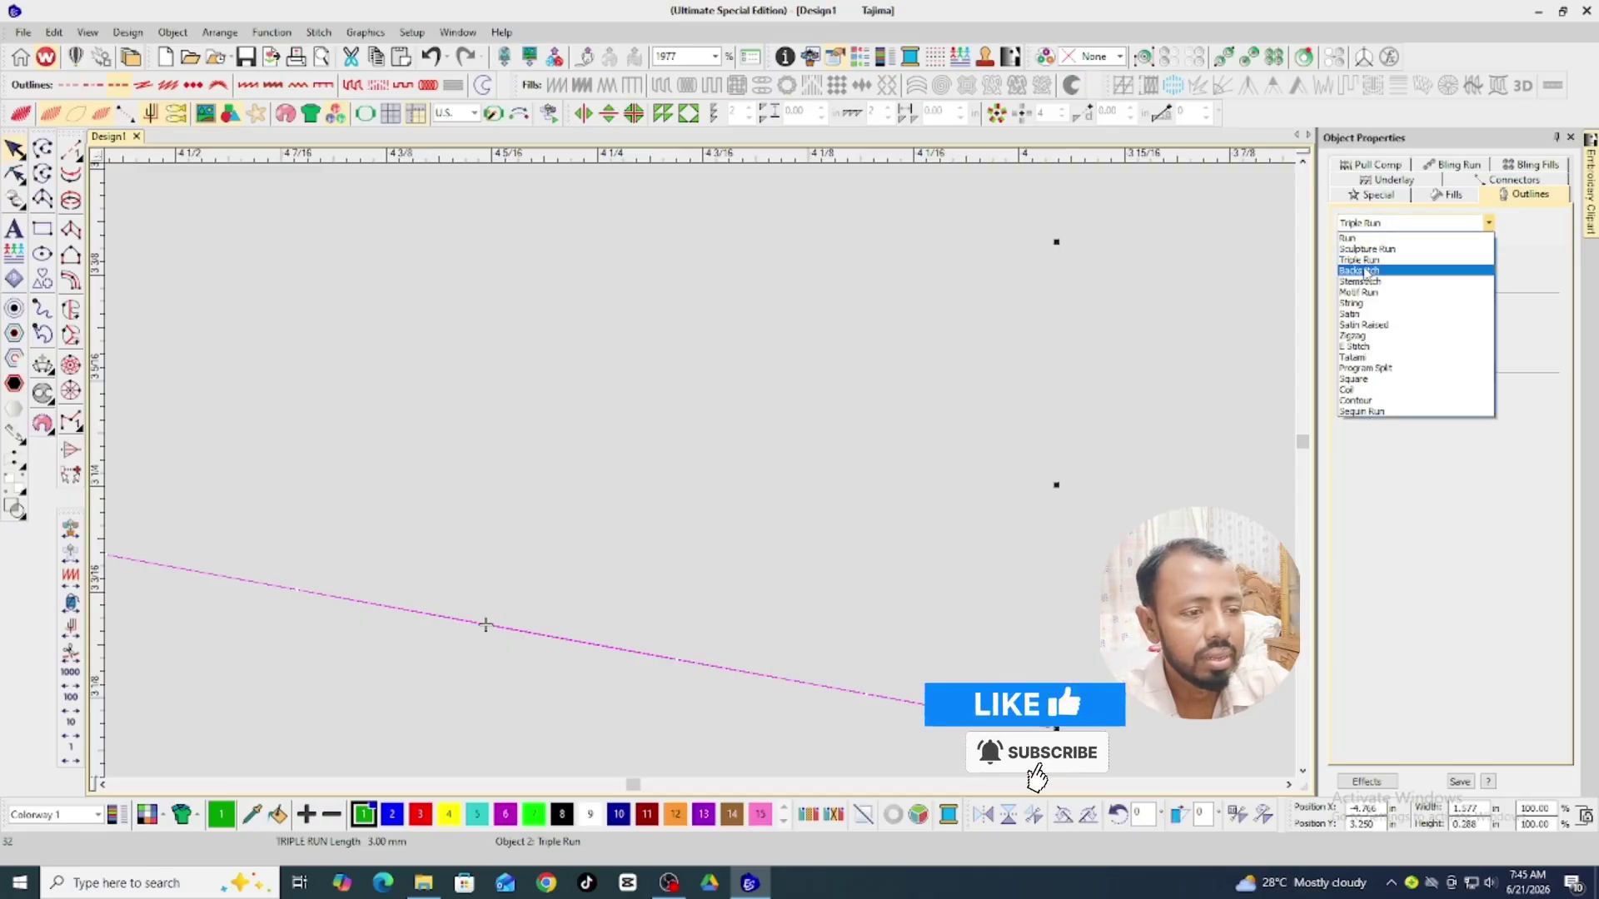
click(1365, 272)
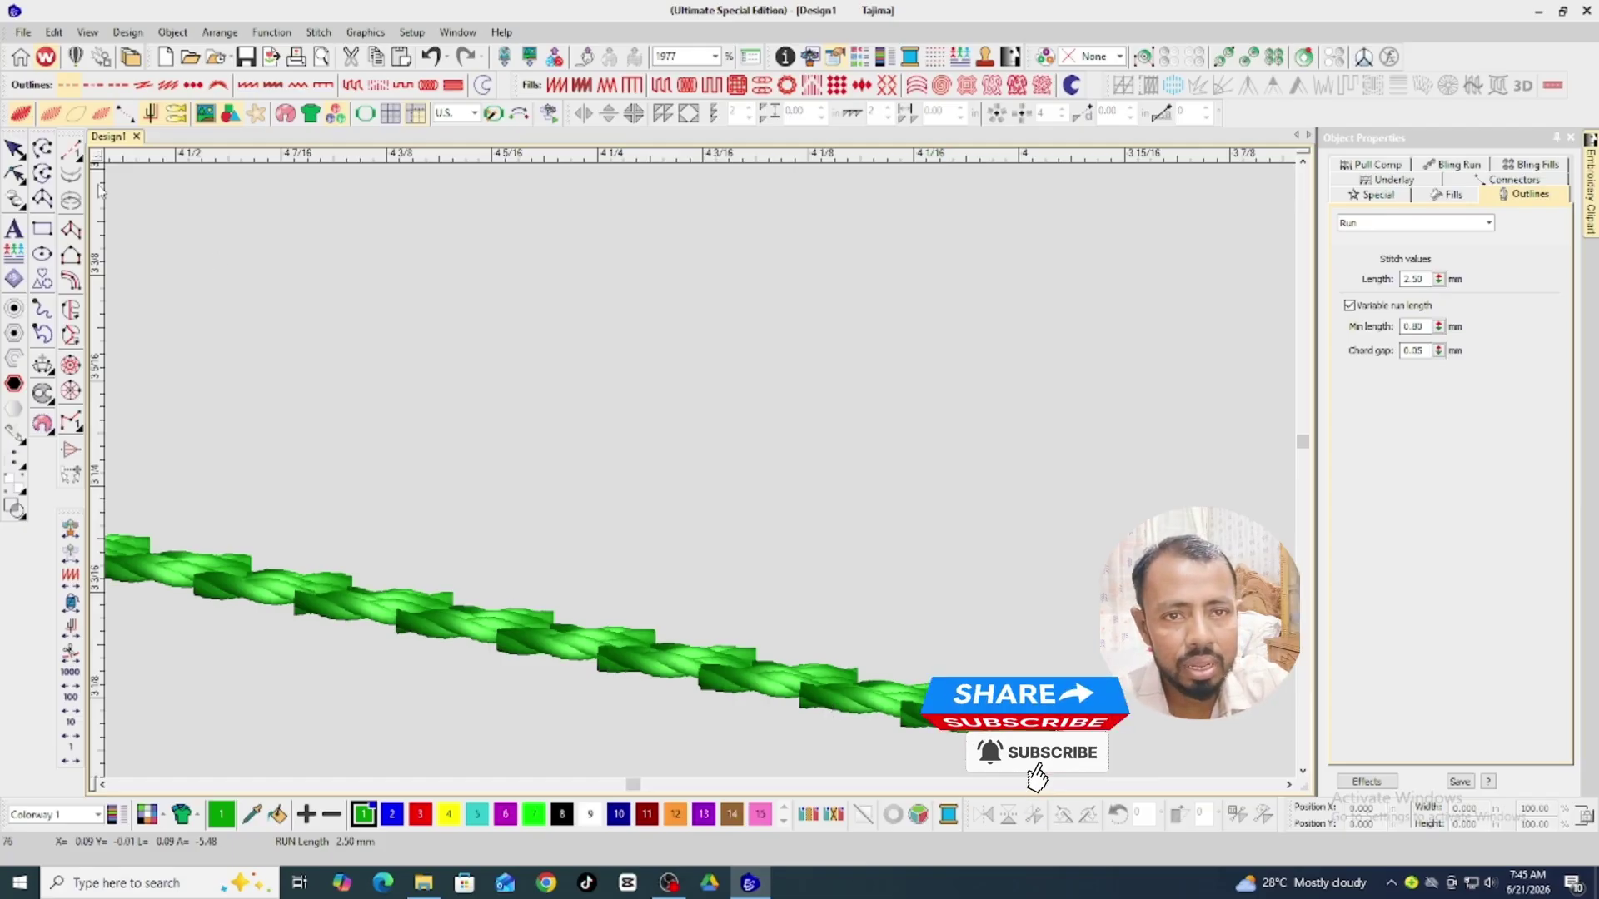
click(79, 155)
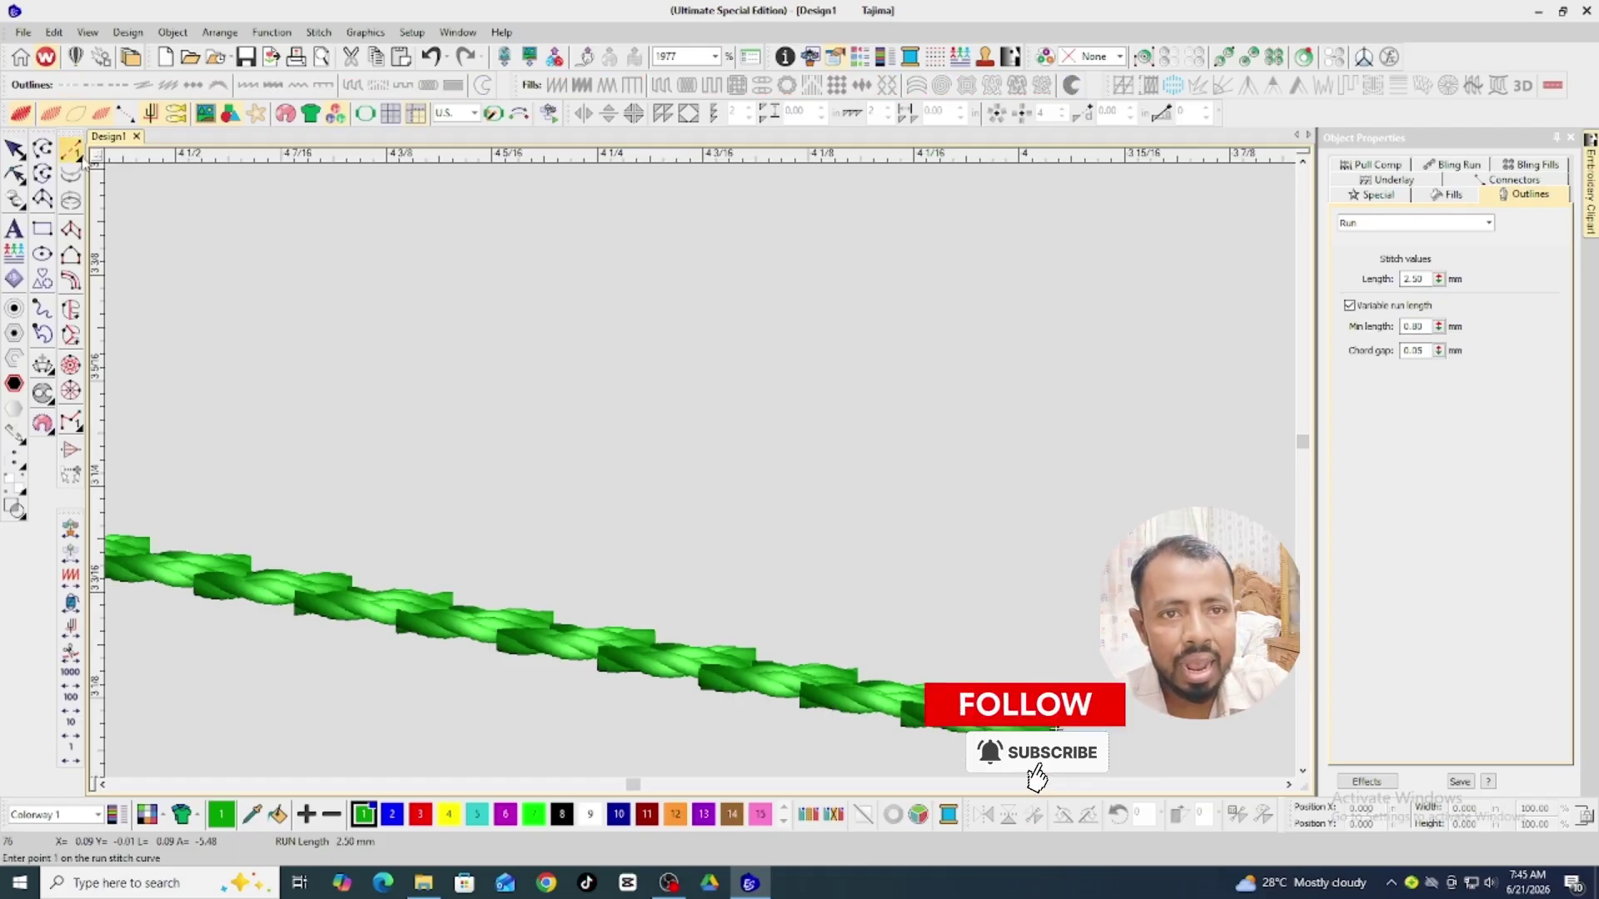
click(81, 159)
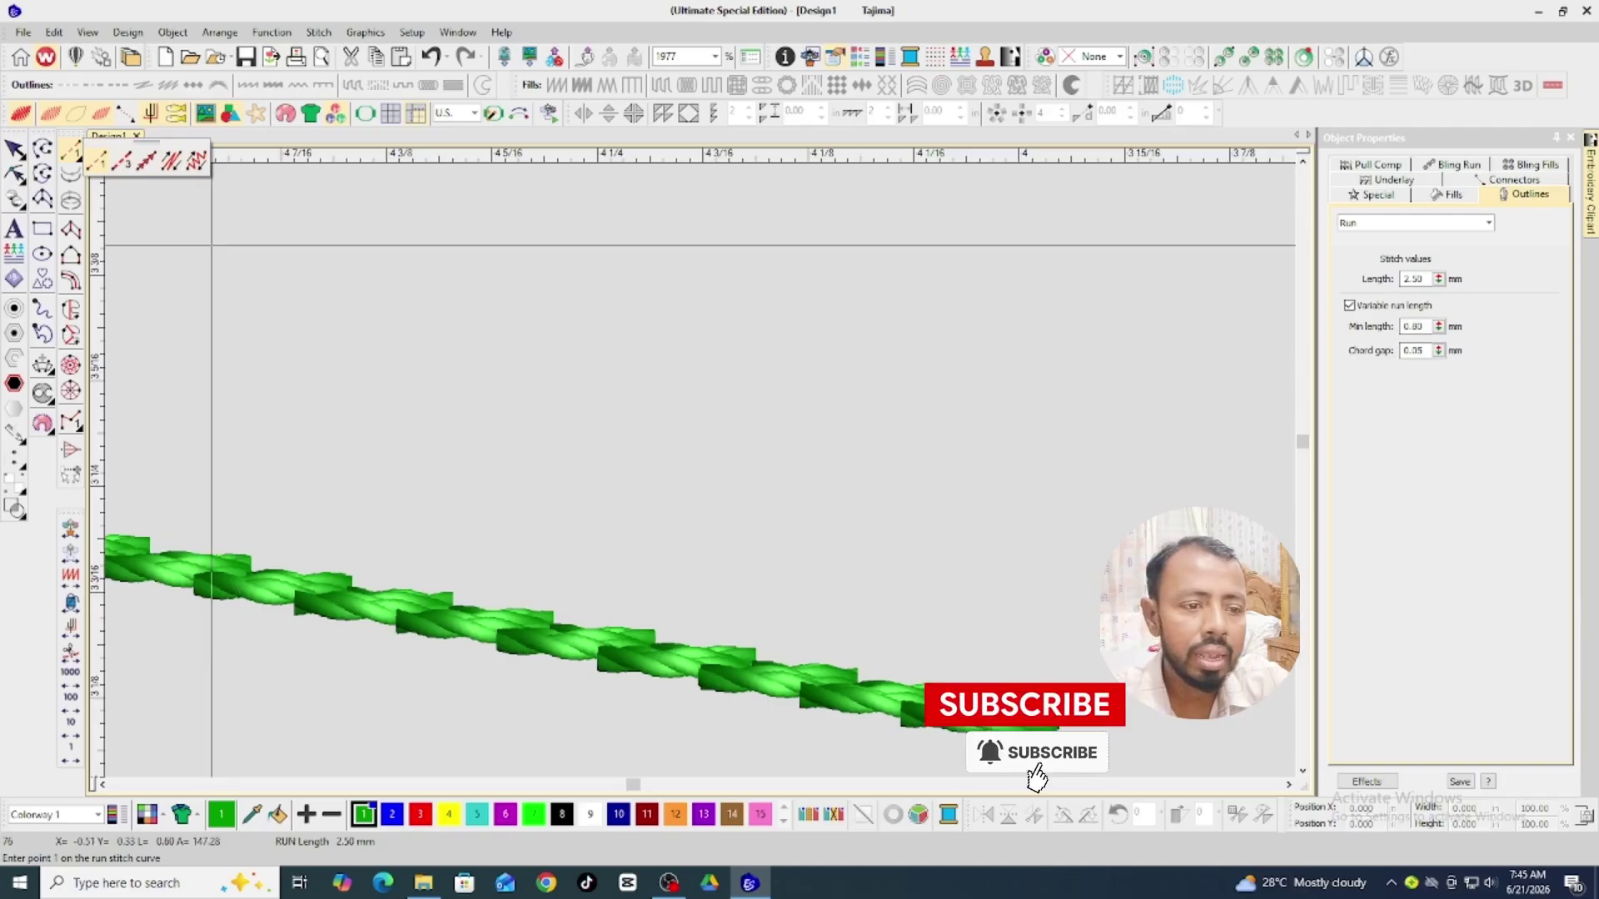
key(Escape)
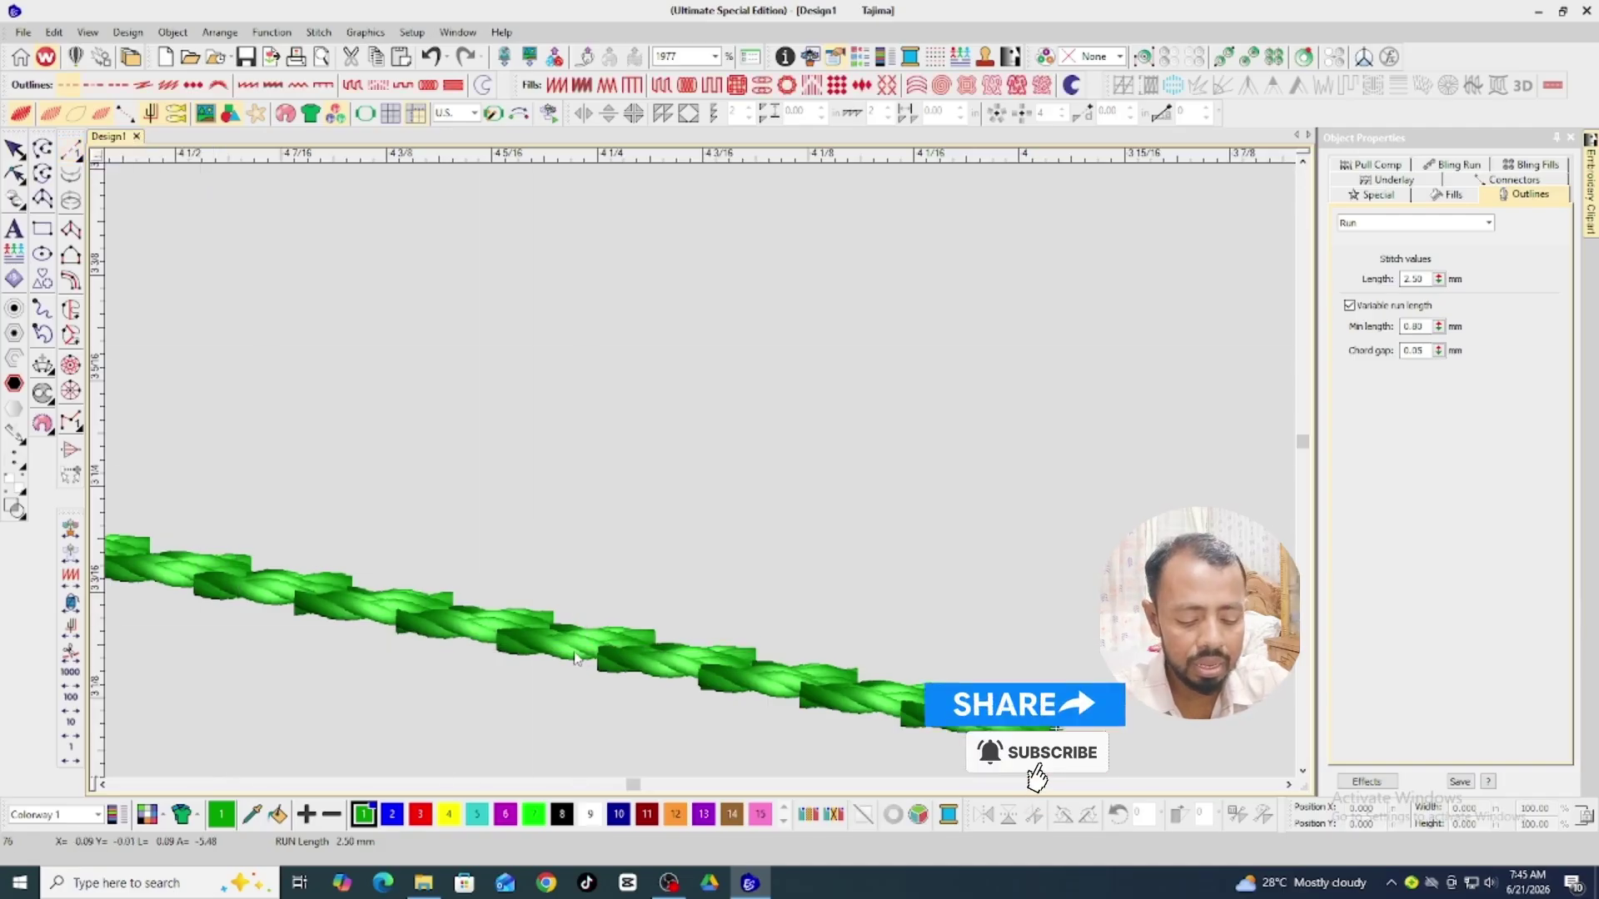
Delete the straight demonstration line and bring the whole garment photo back into view.
click(575, 654)
key(Delete)
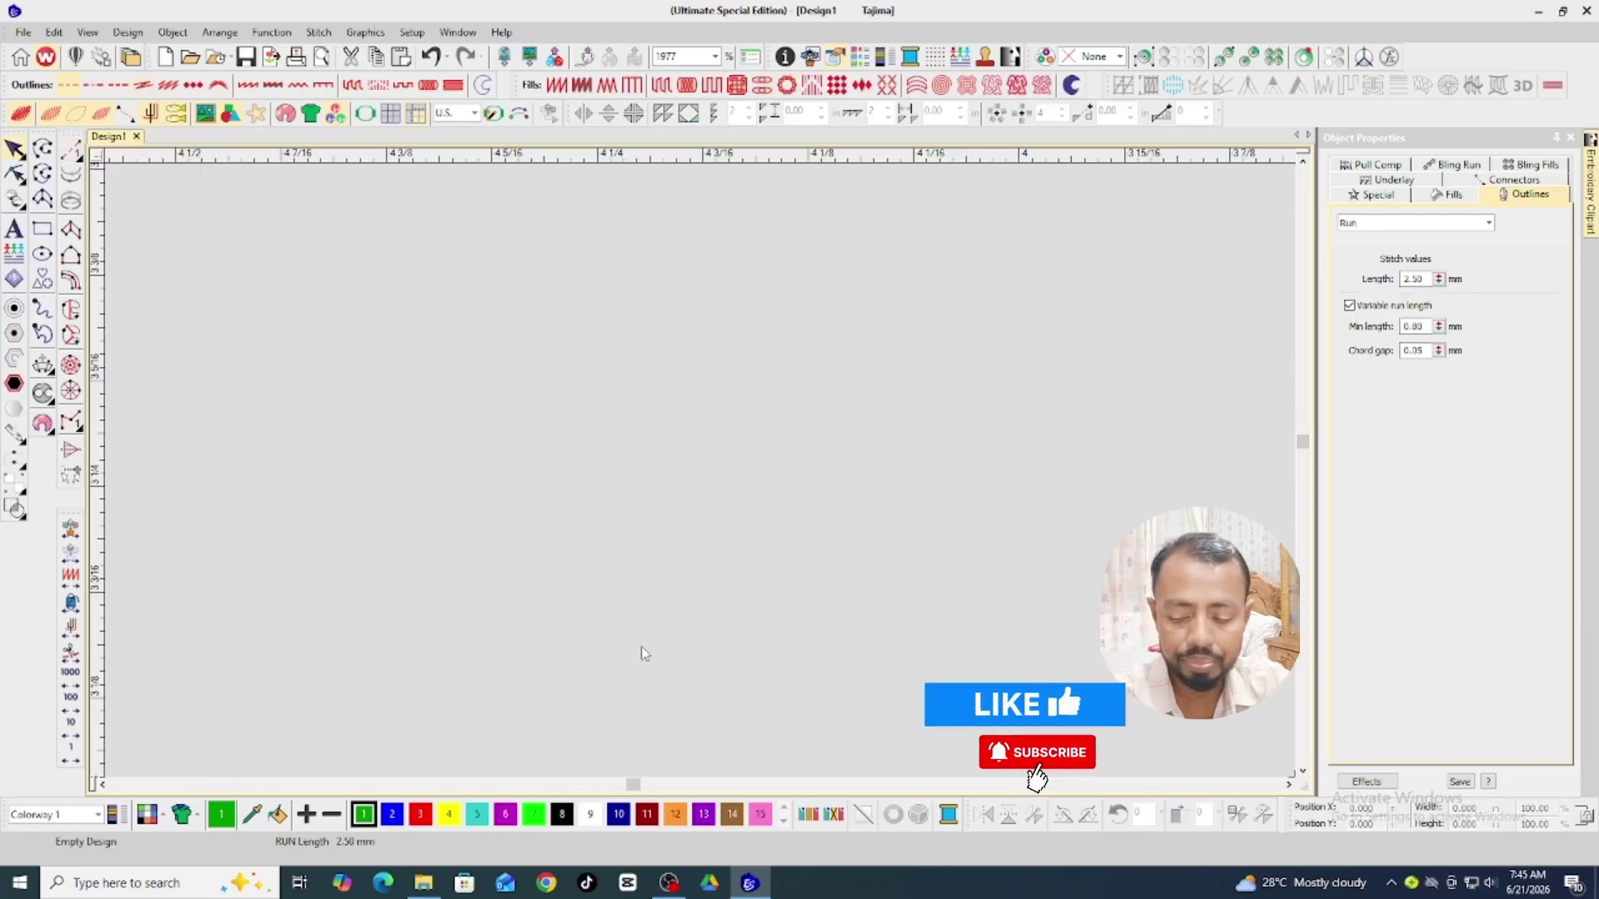
key(shift+z)
key(0)
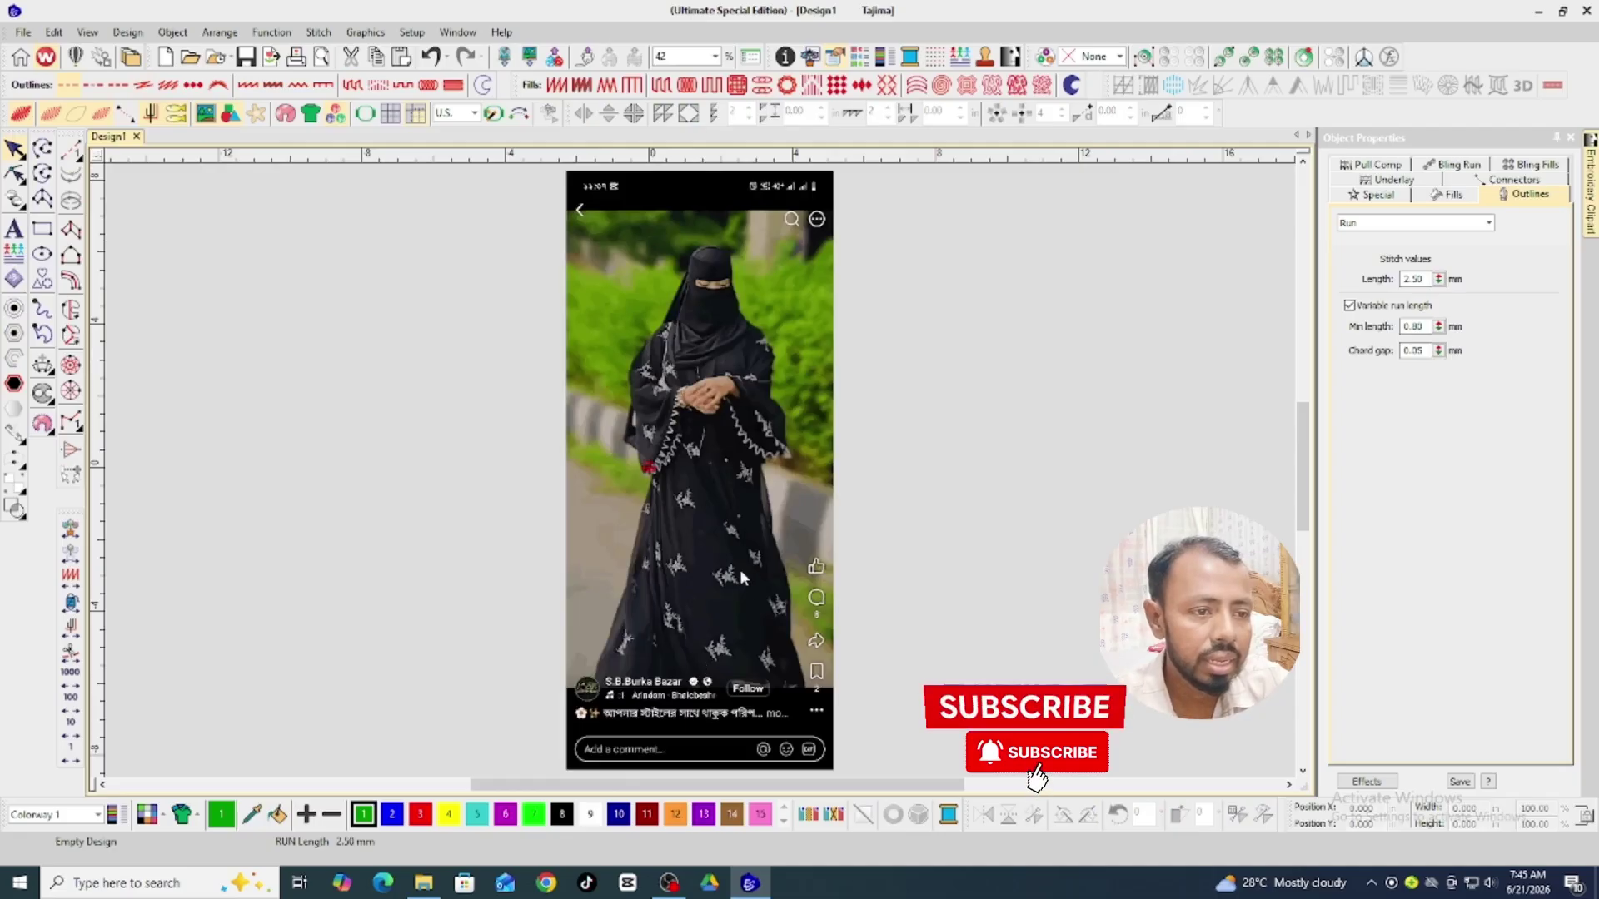
Crop the garment photo with a rectangle around the single flower-and-leaf motif in the middle of the skirt.
key(z)
key(z)
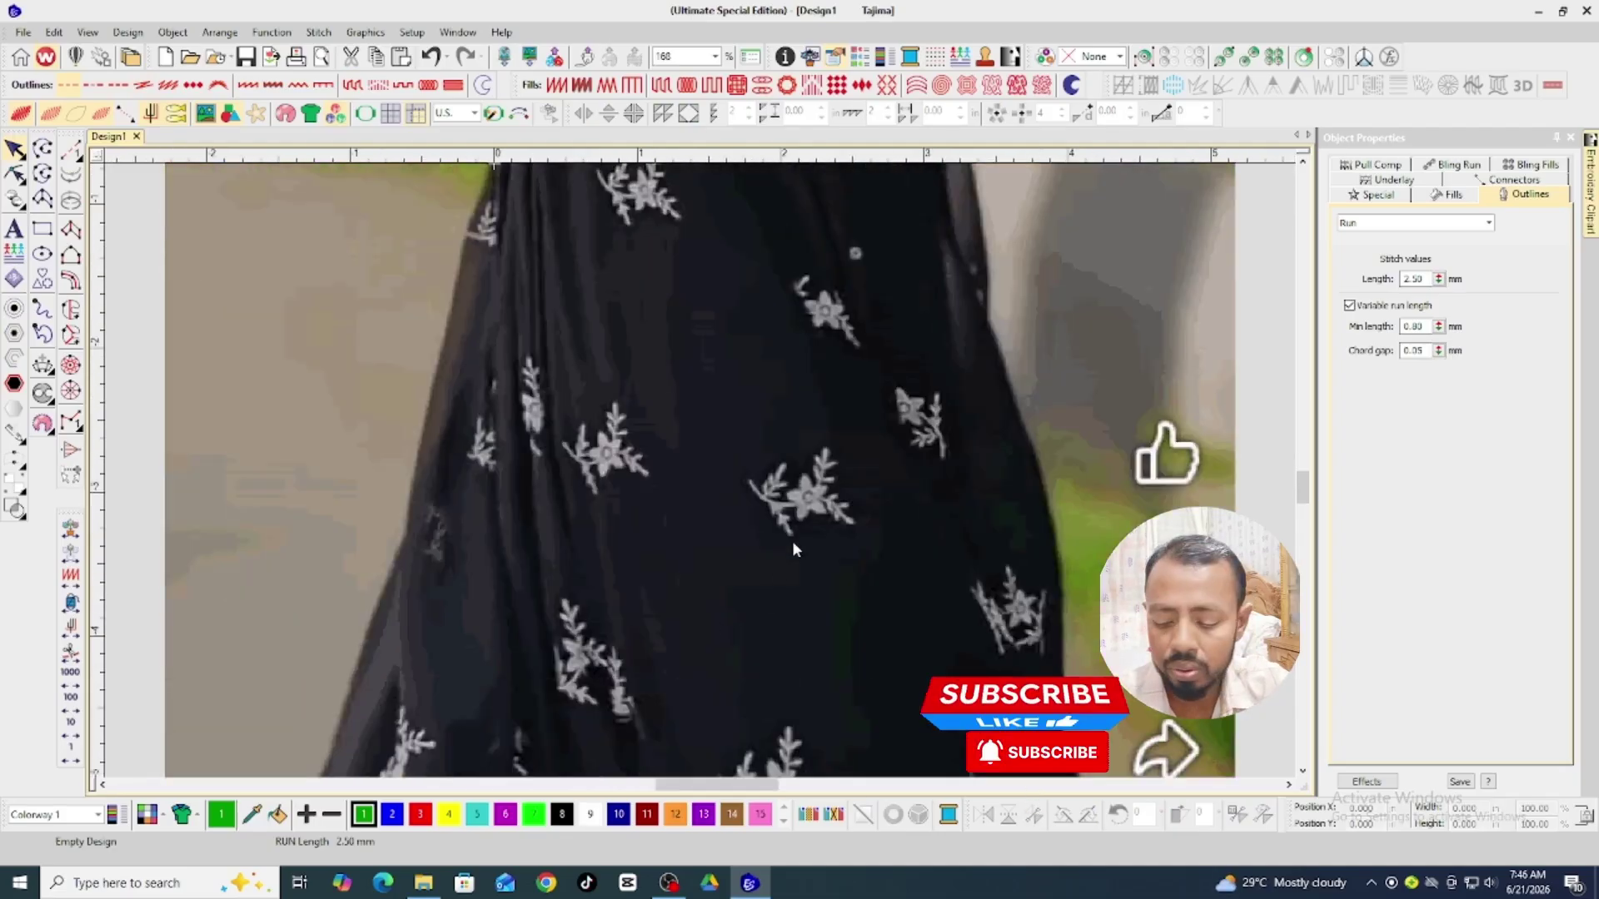
key(z)
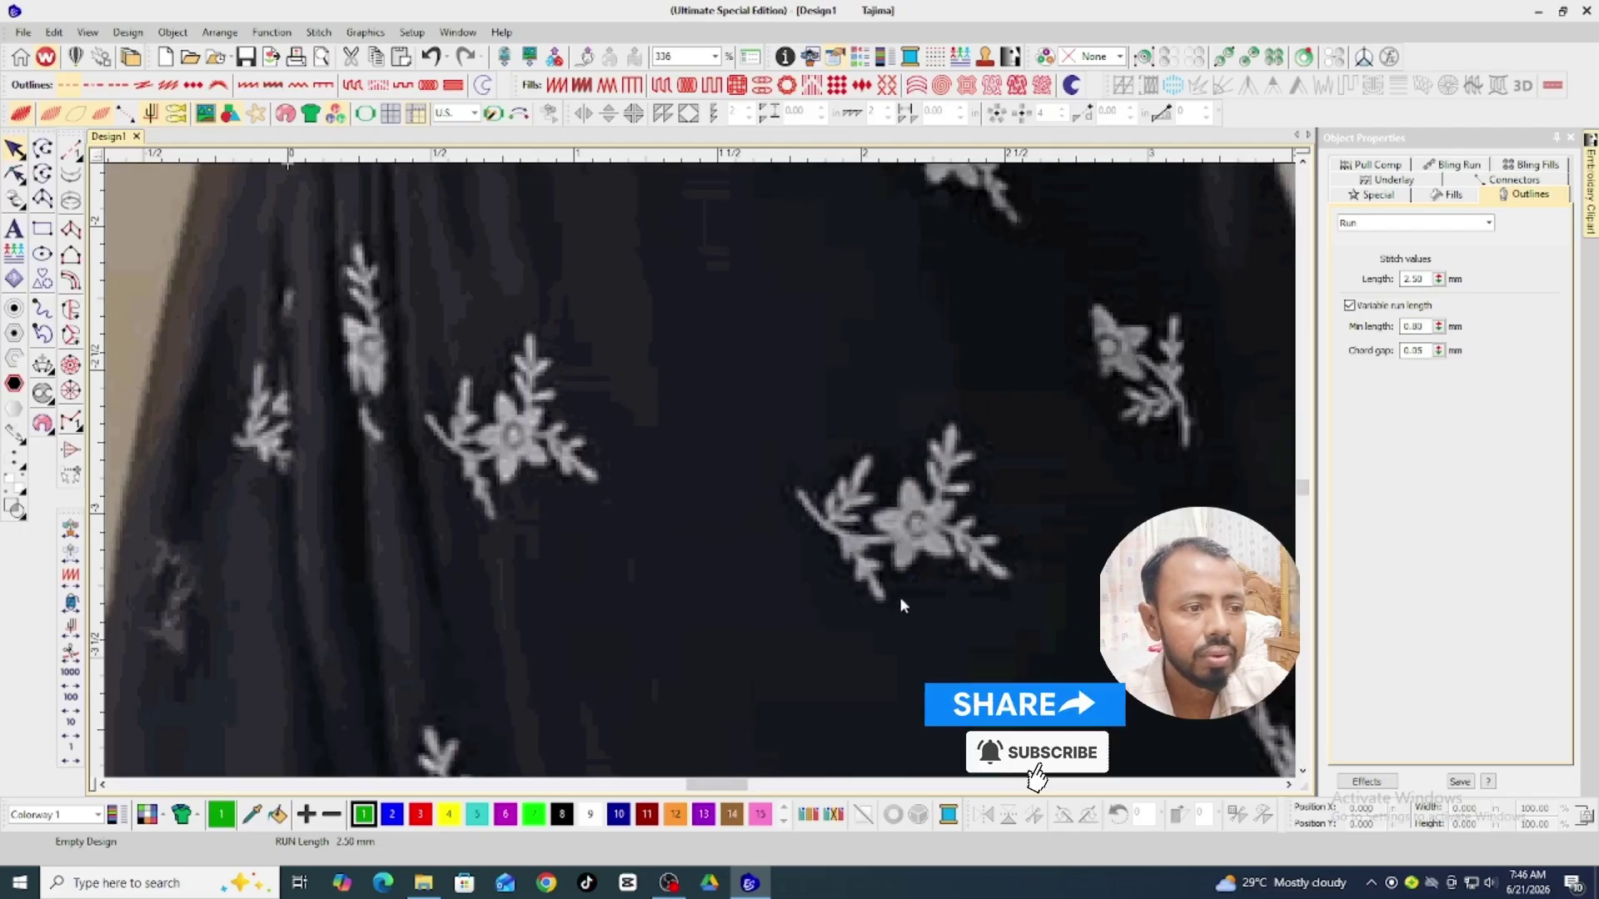
click(963, 576)
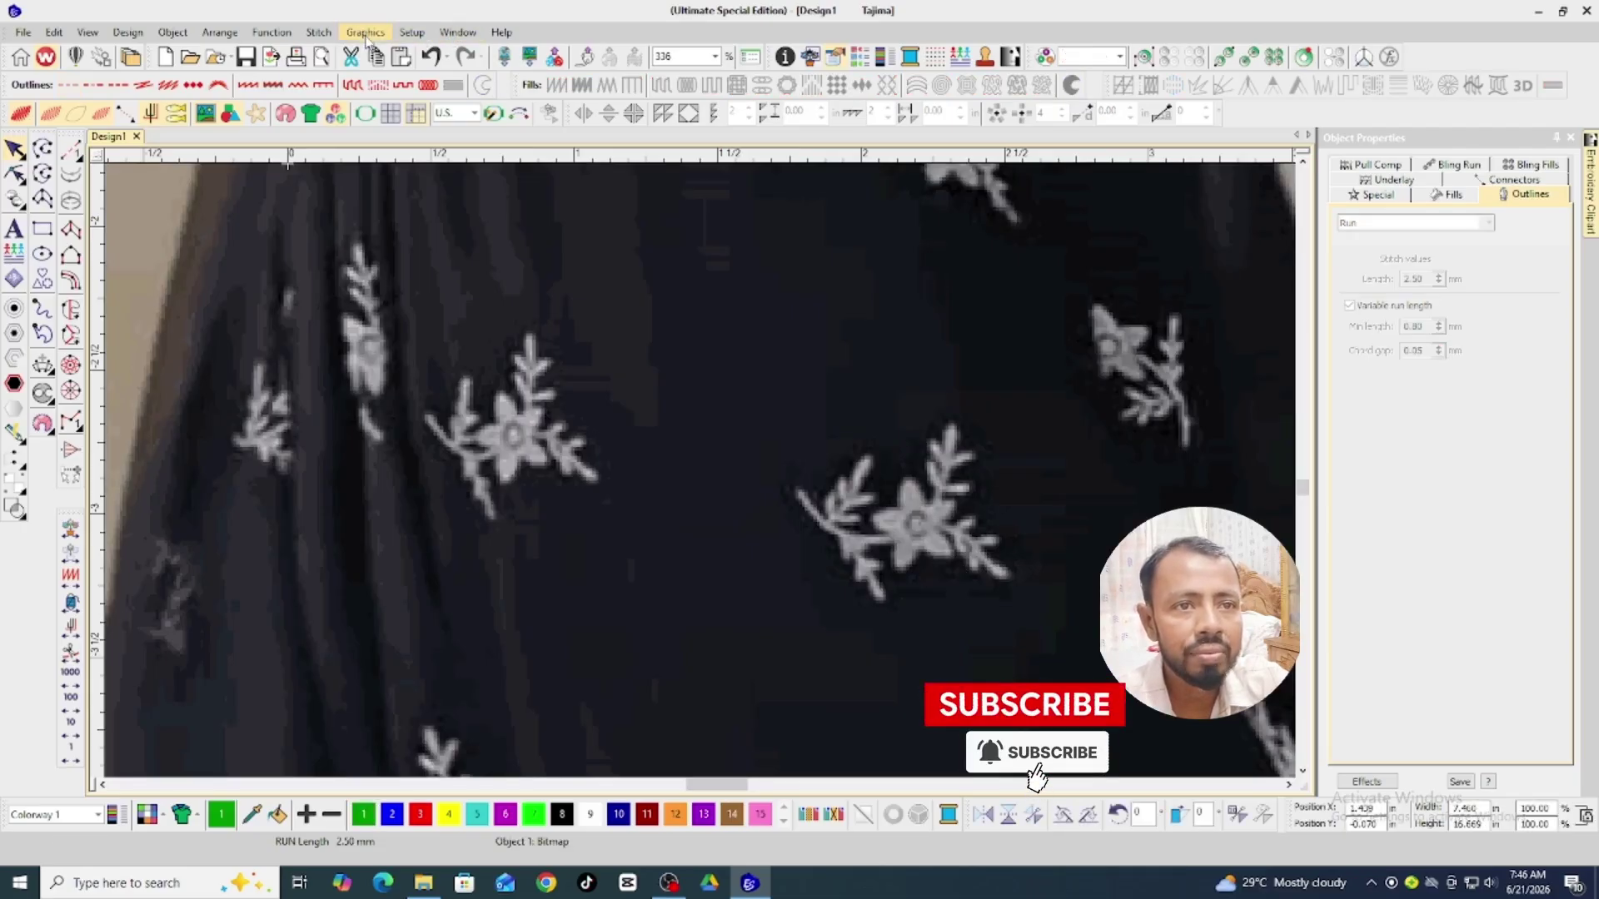
click(366, 34)
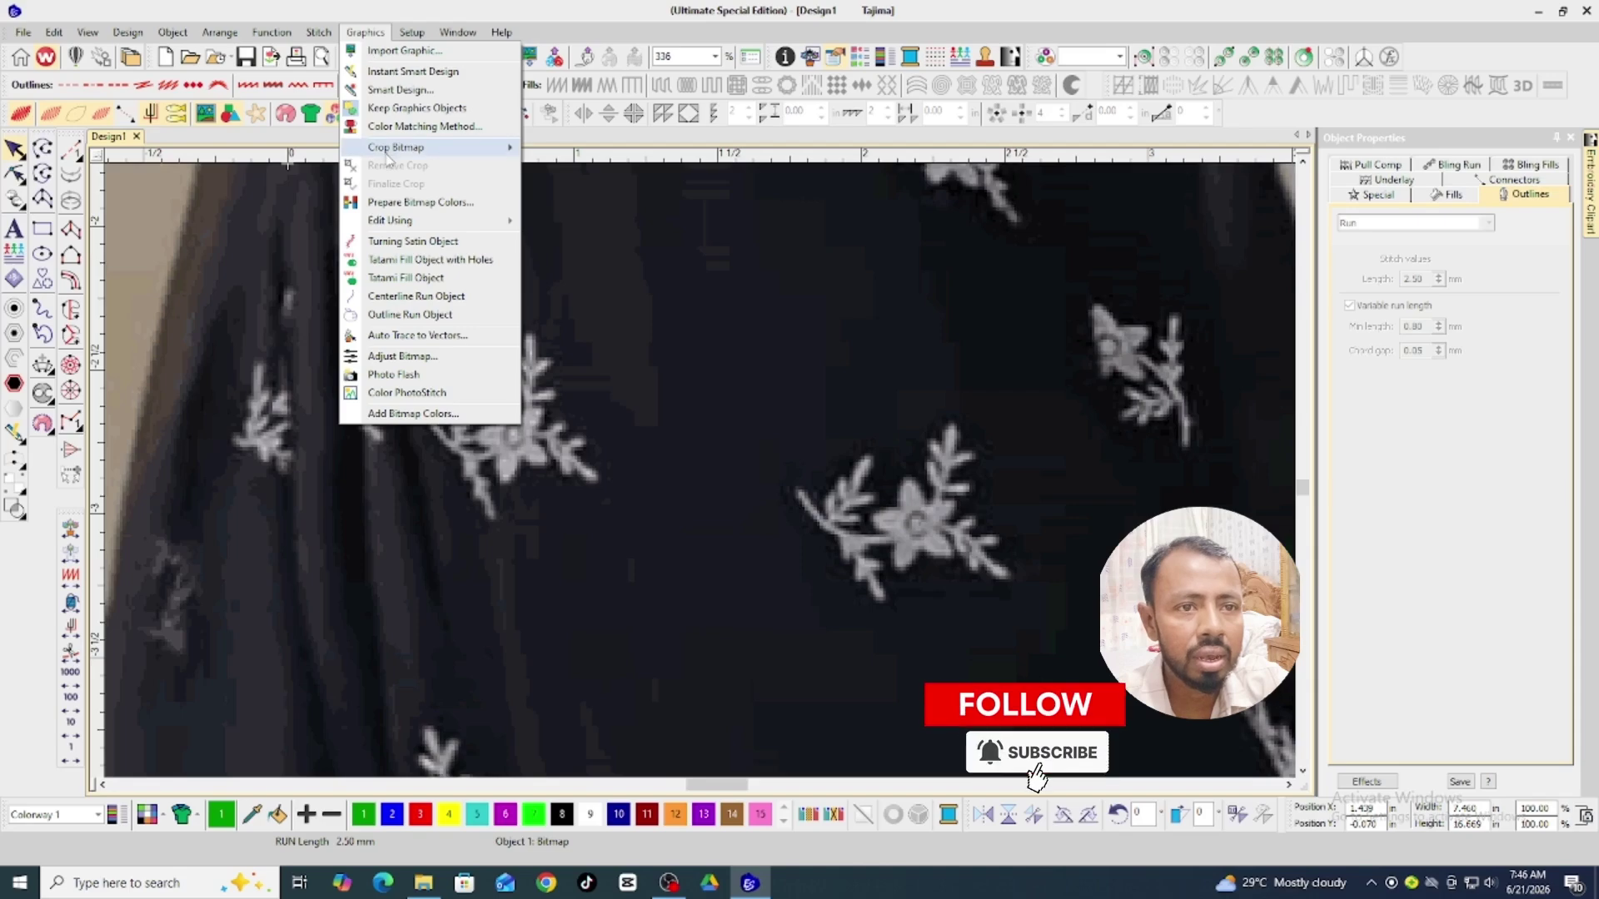
mouse_move(387, 156)
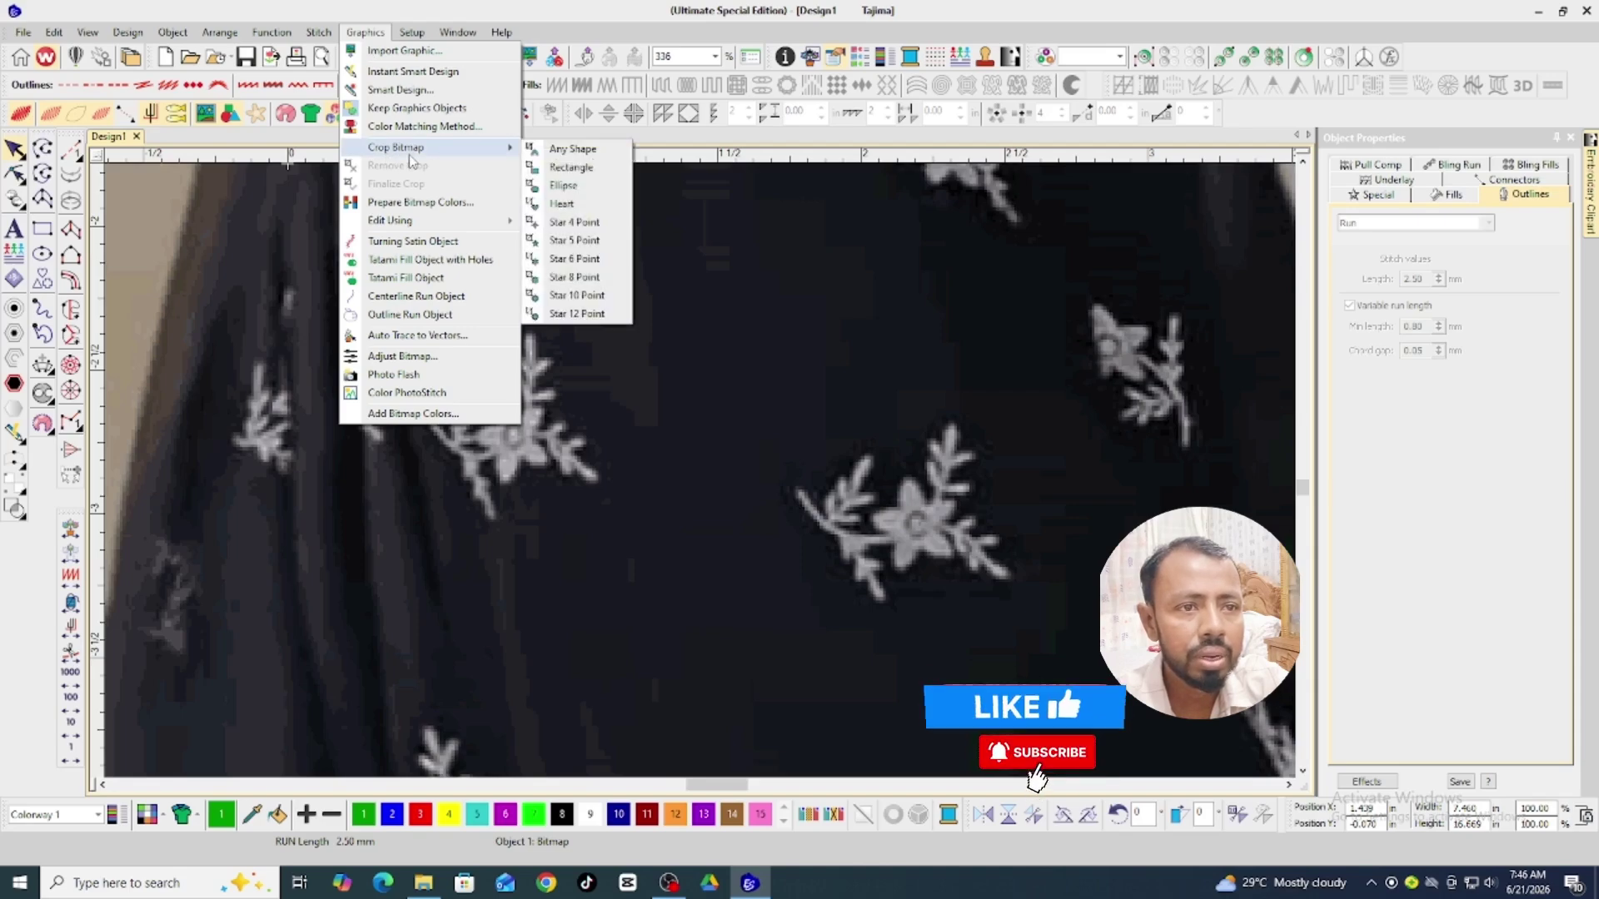
click(572, 176)
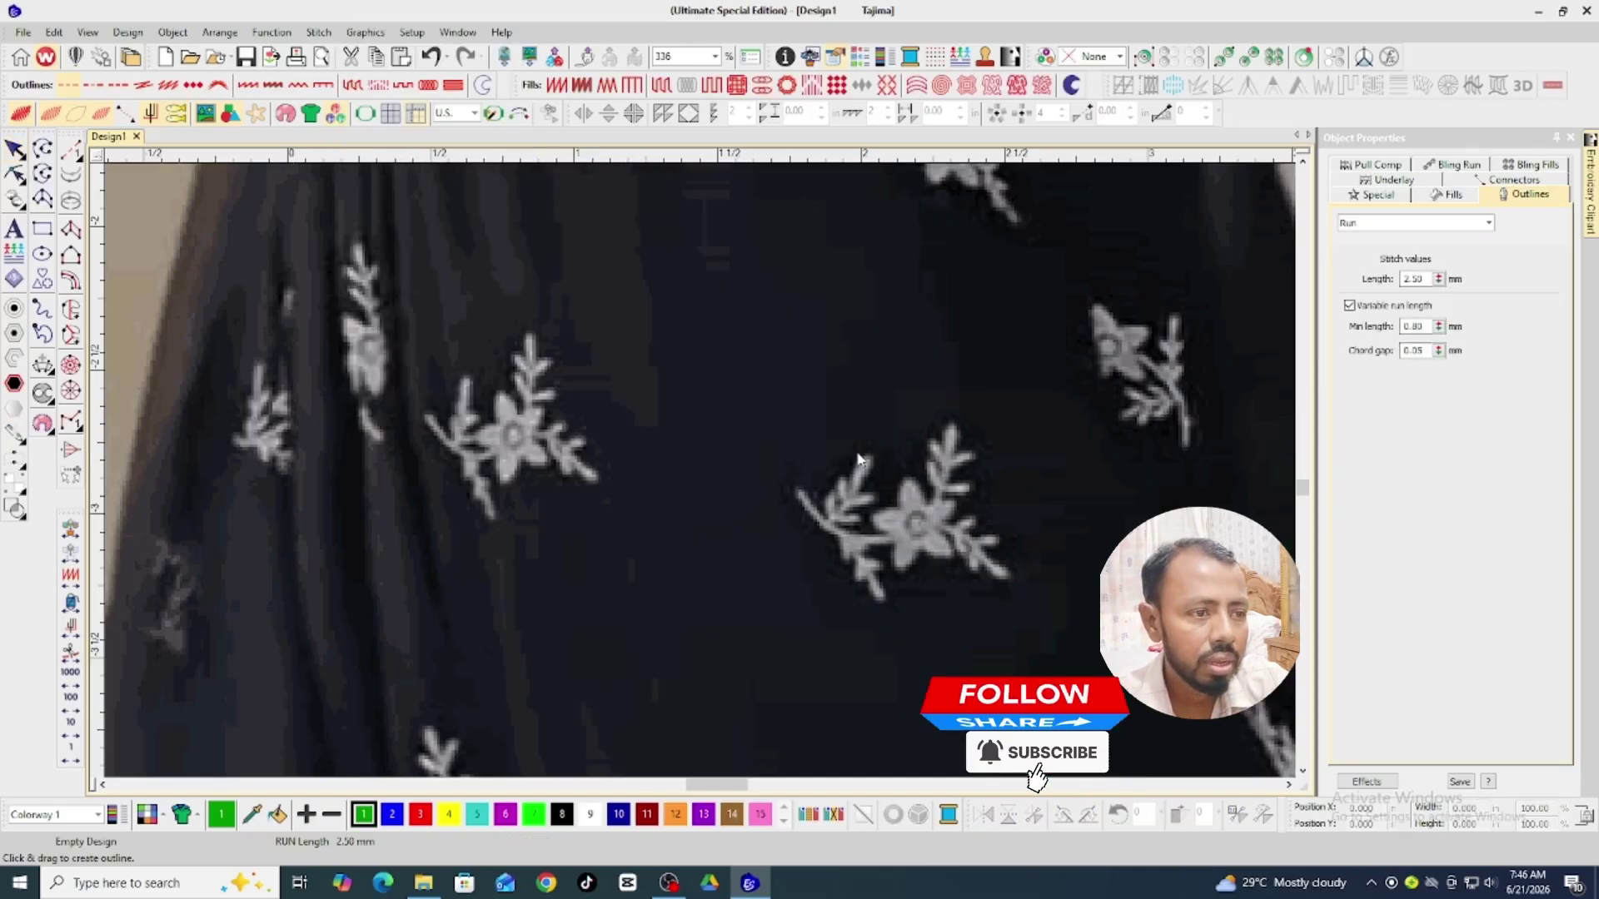
drag(776, 381, 1037, 633)
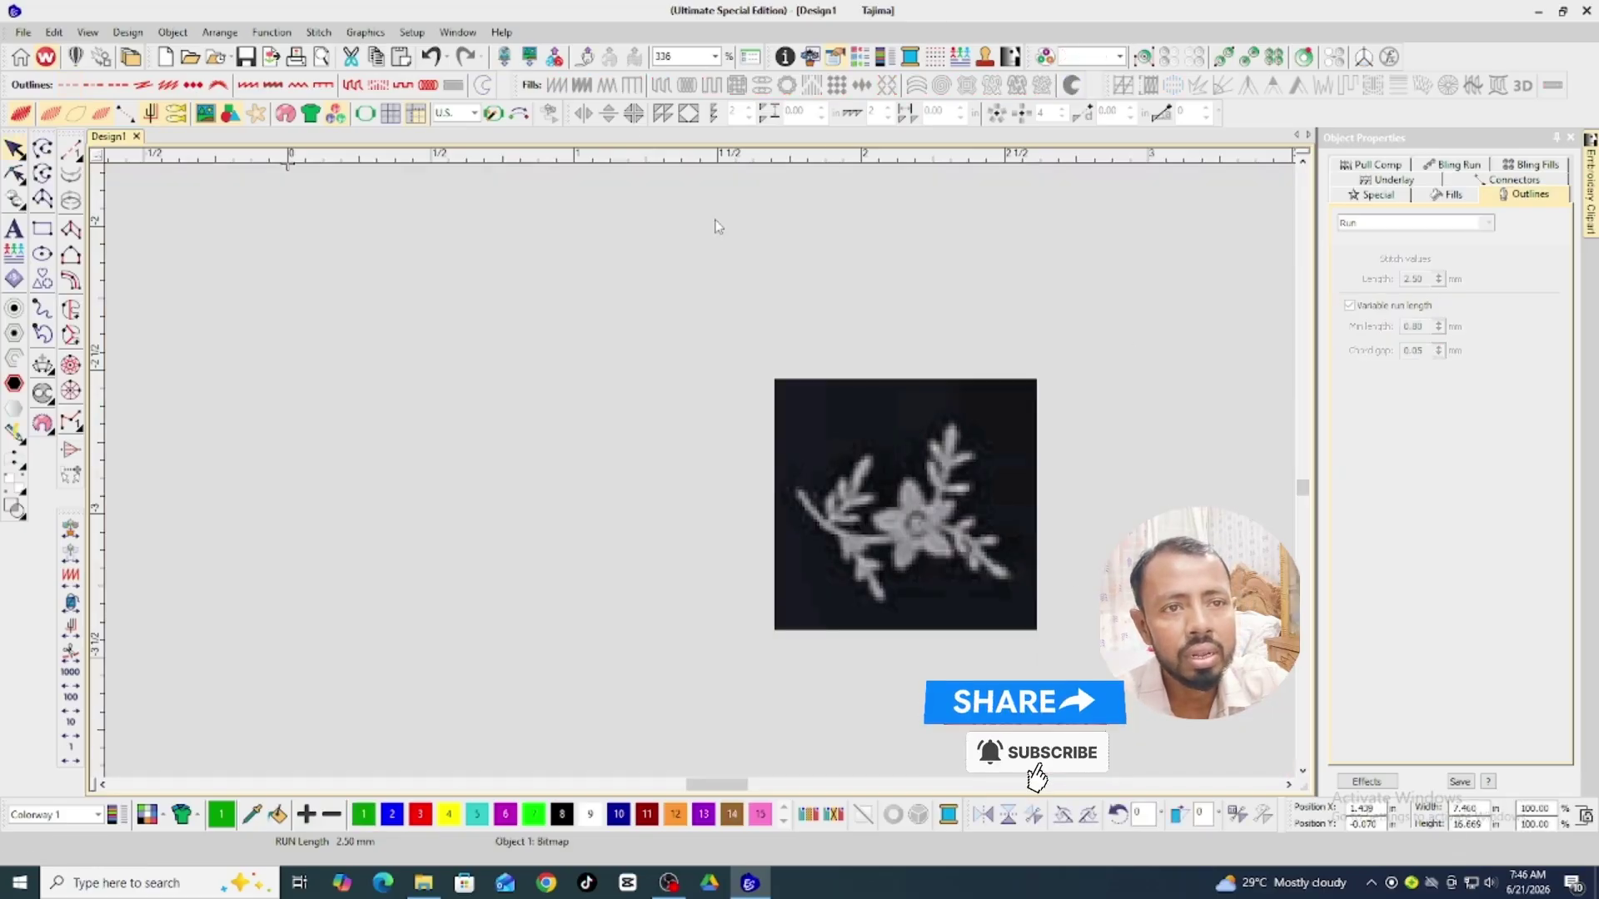
Finalize the bitmap crop, fit the cropped motif in the window and deselect it.
click(354, 33)
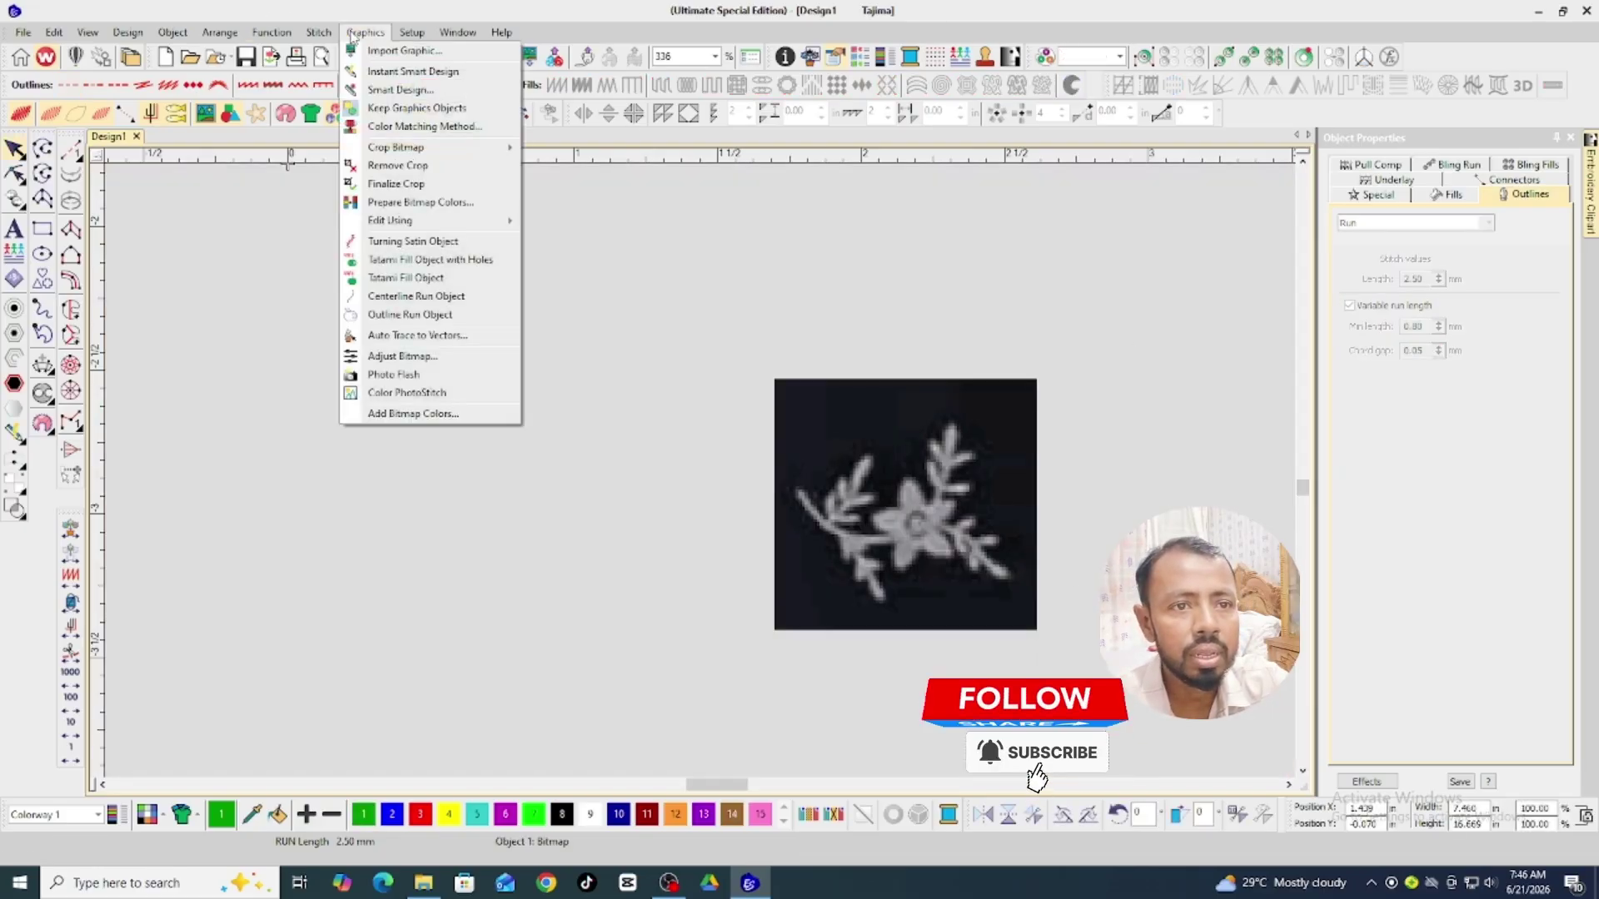
click(389, 190)
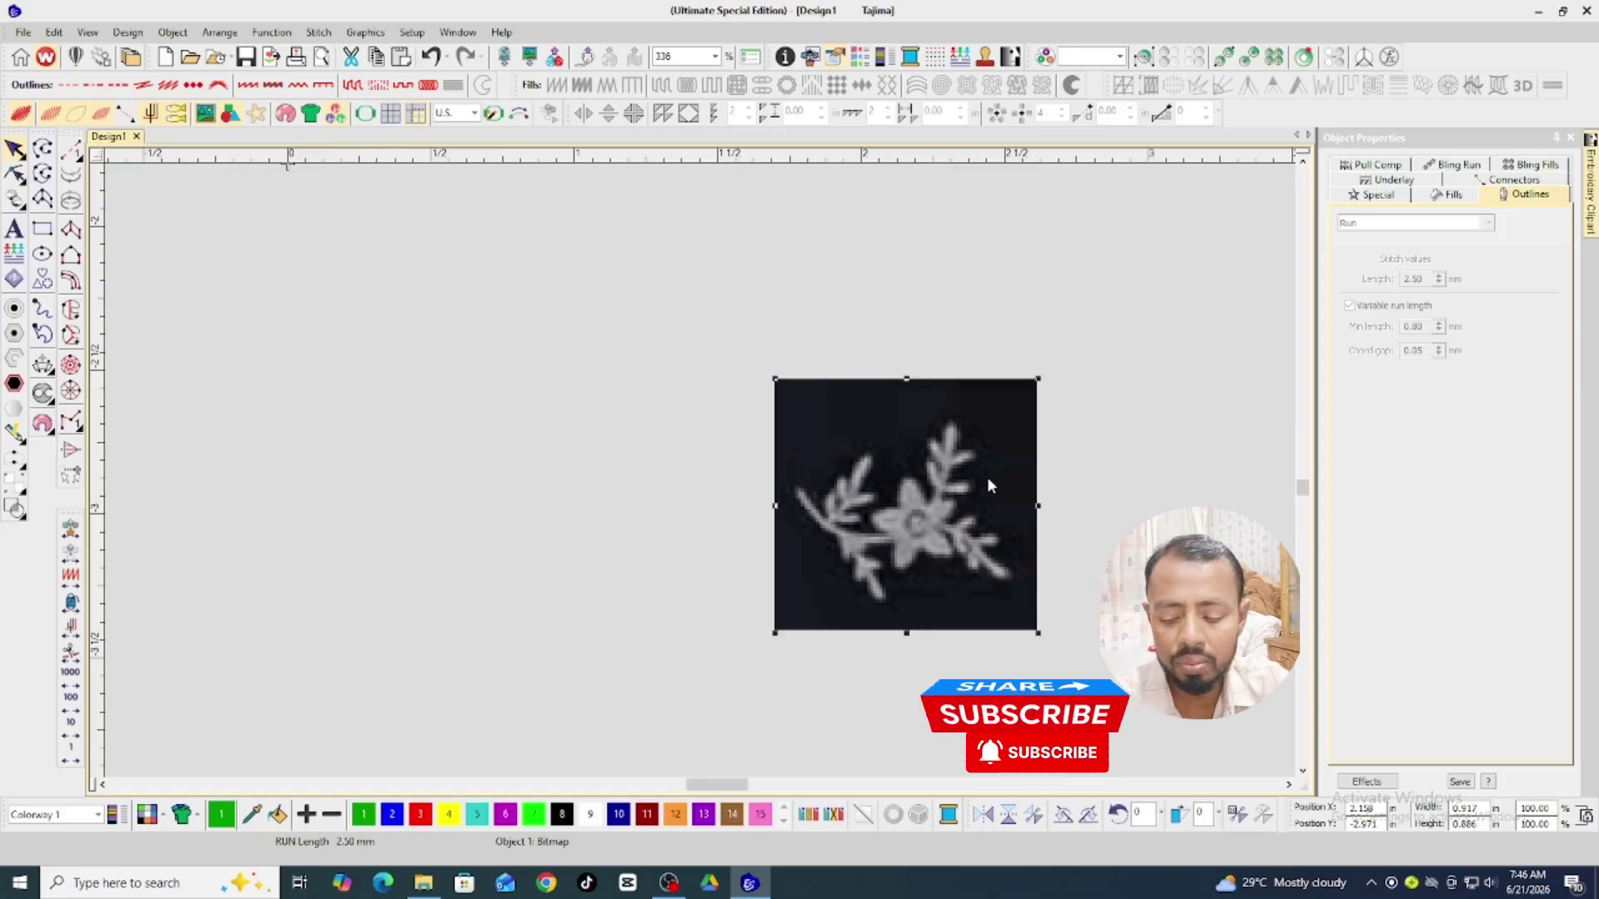
key(0)
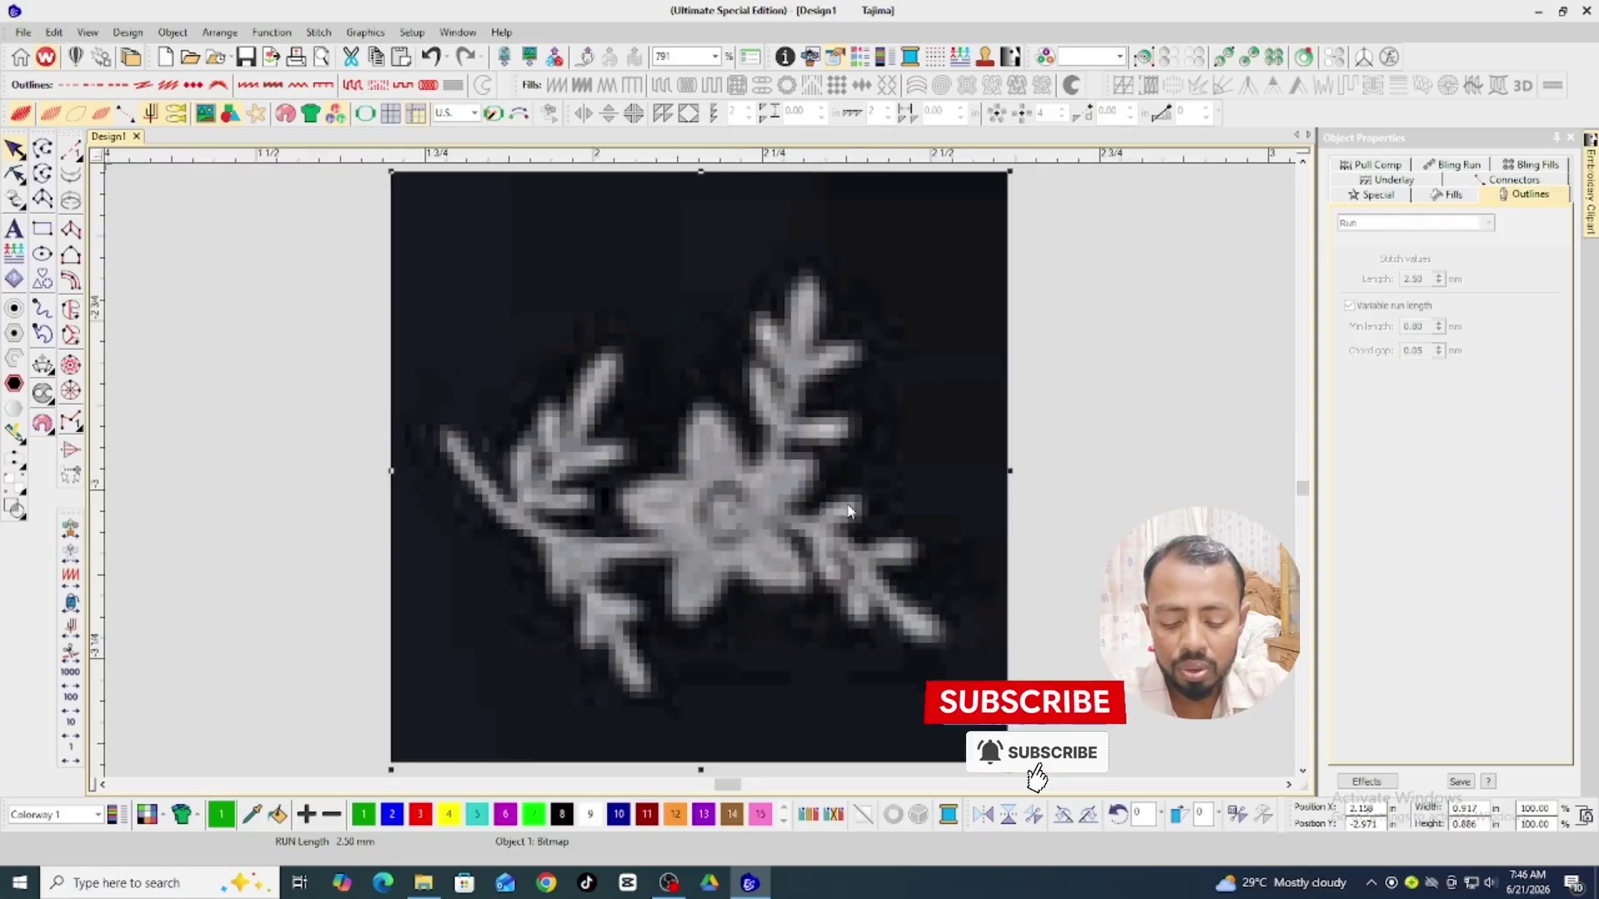
key(Escape)
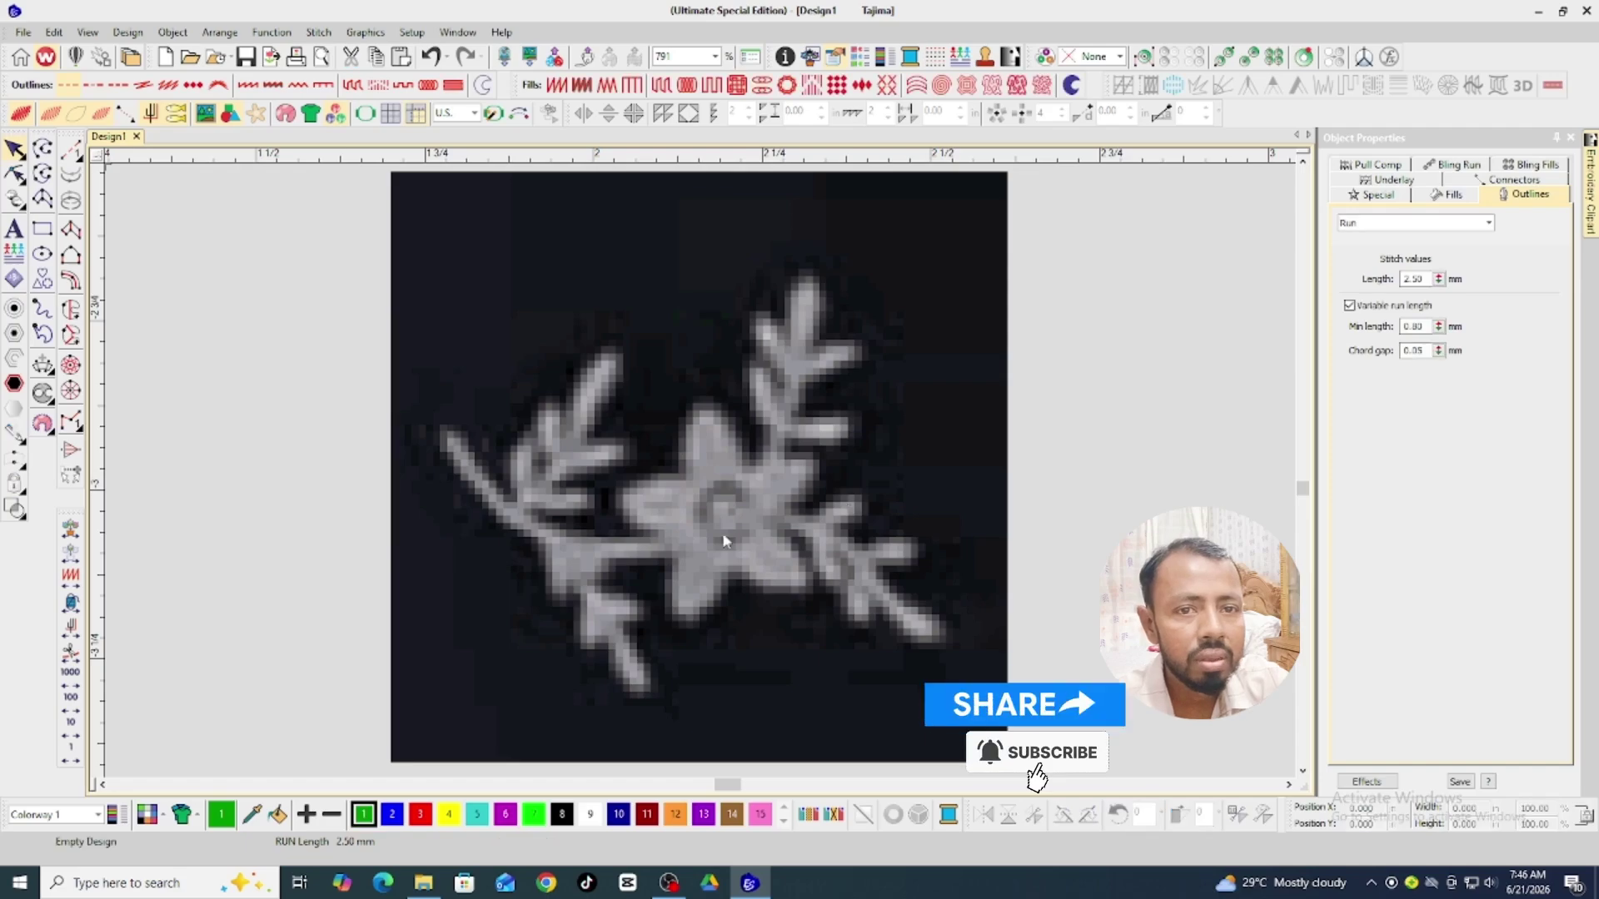
Draw a circle about 0.1 in across over the flower's center.
click(42, 254)
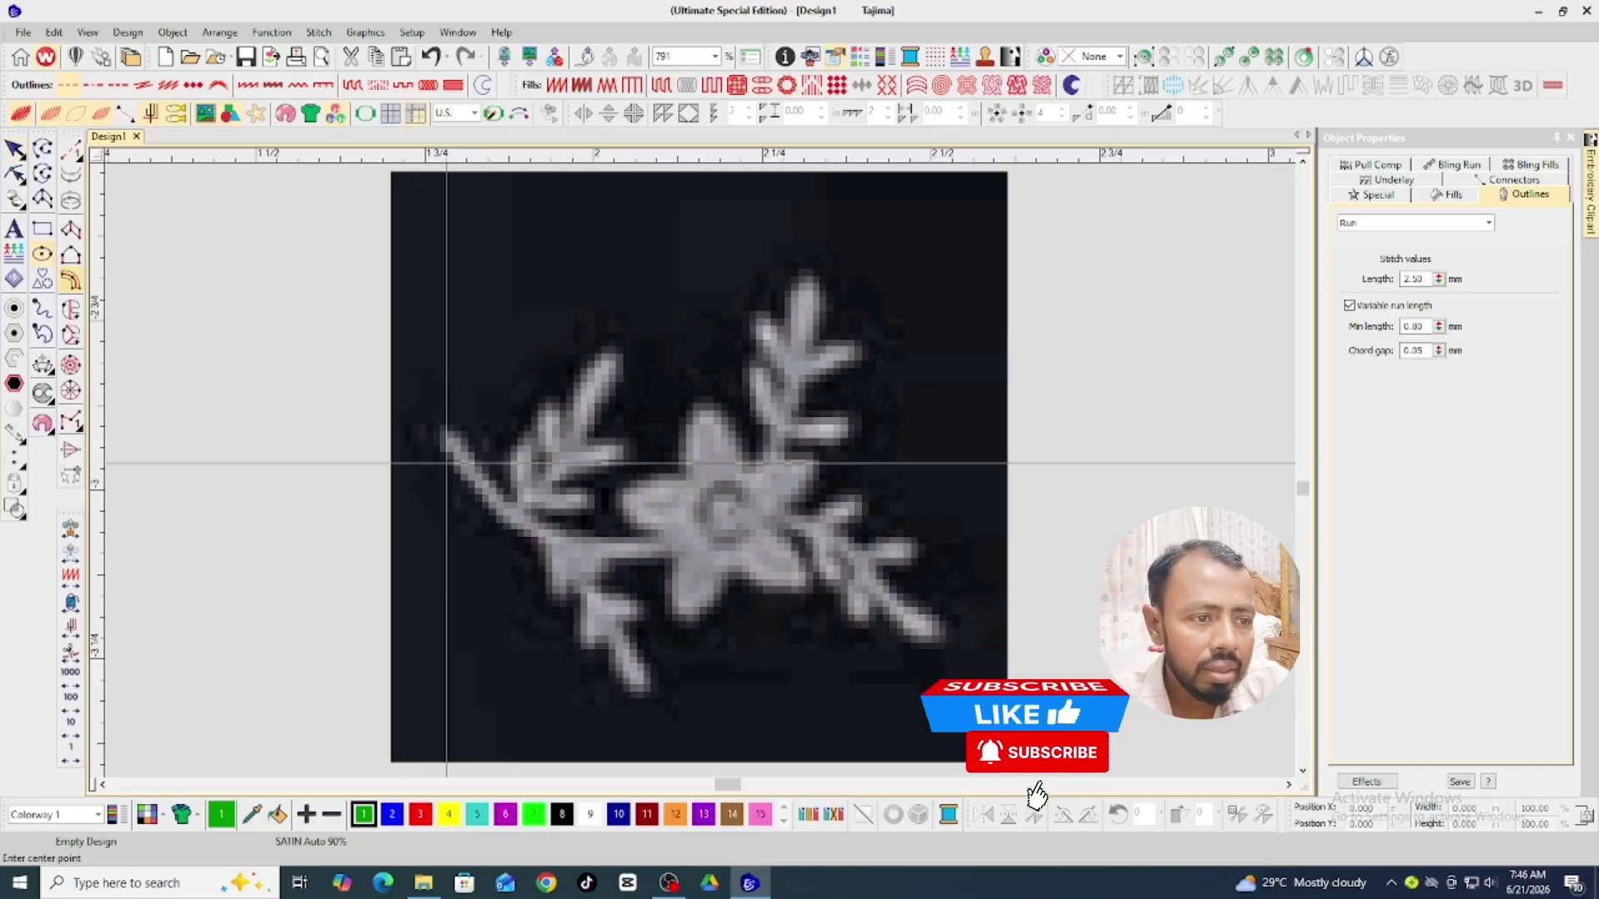
click(726, 514)
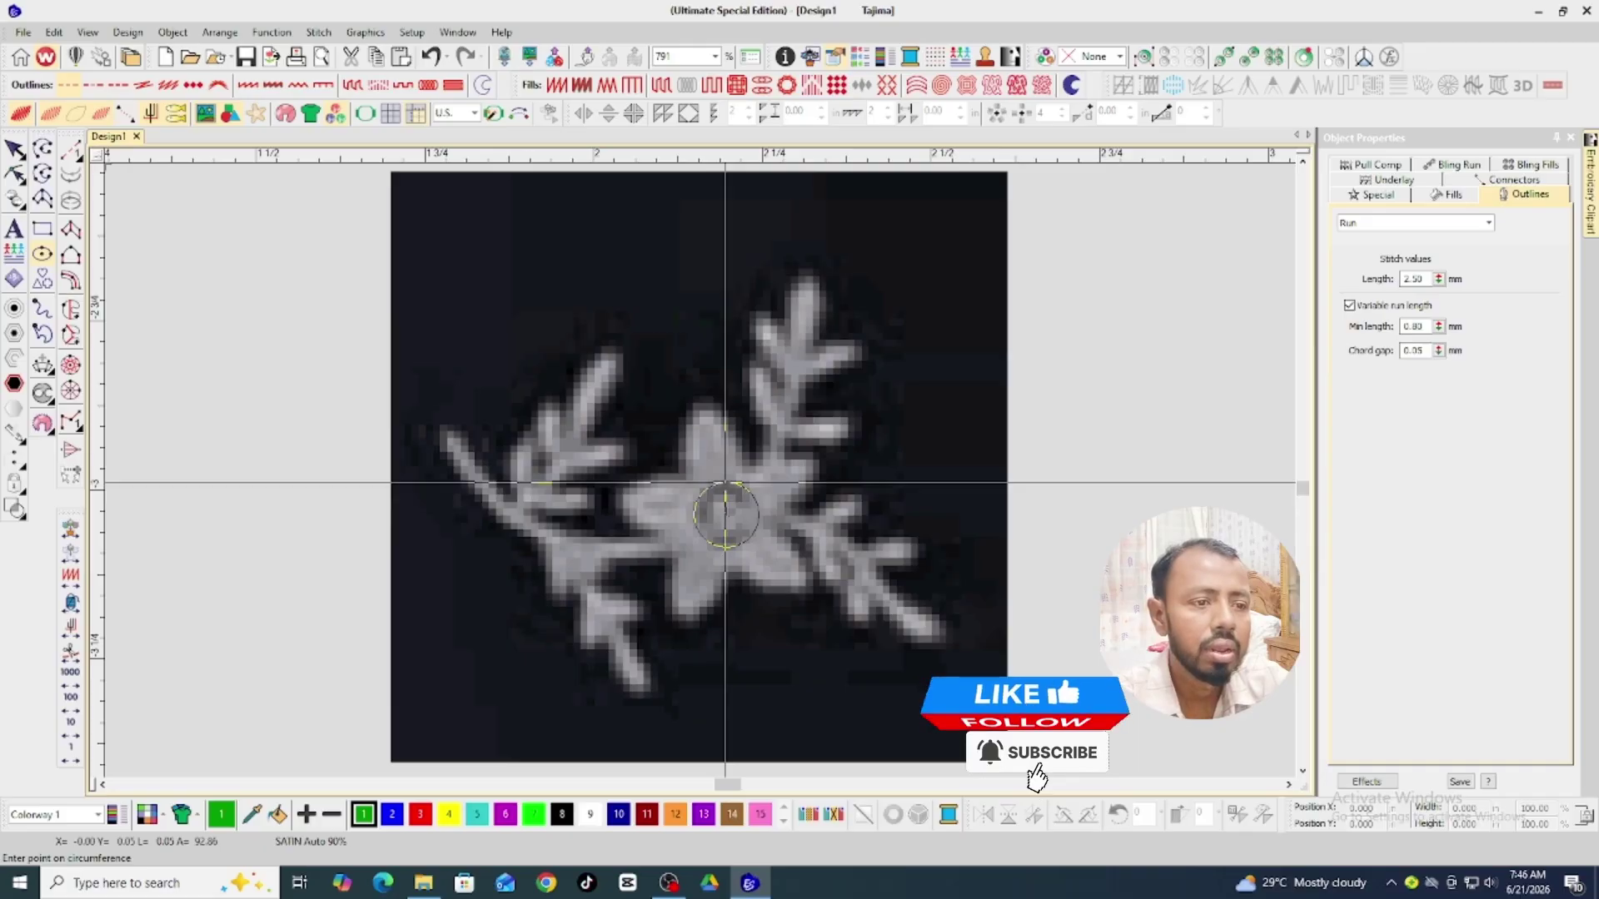
click(726, 484)
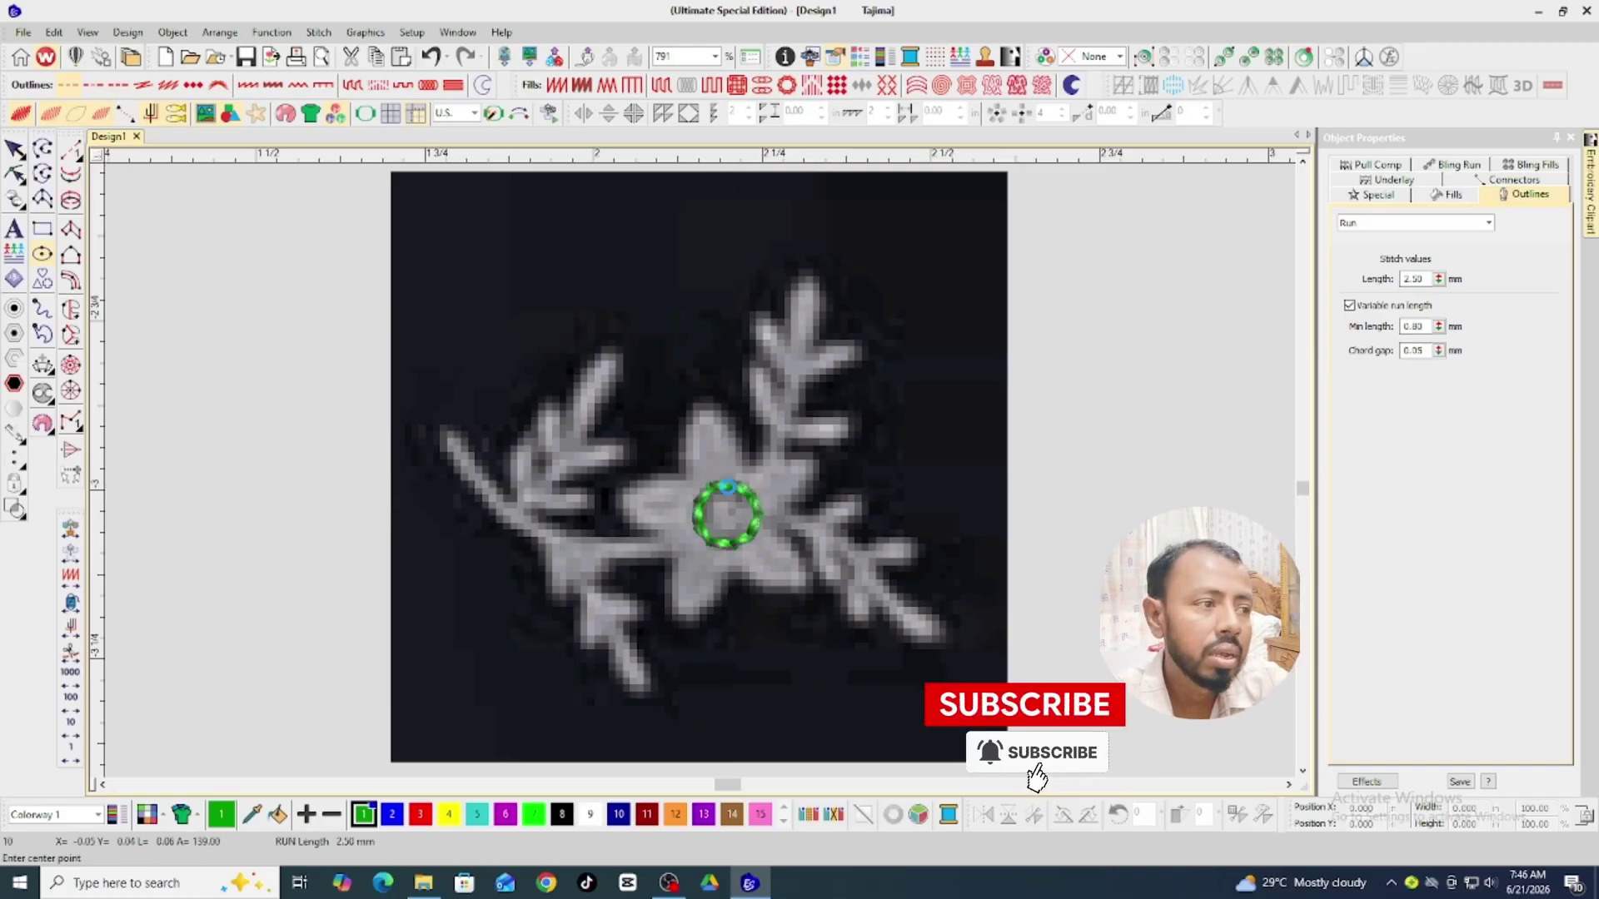
key(Escape)
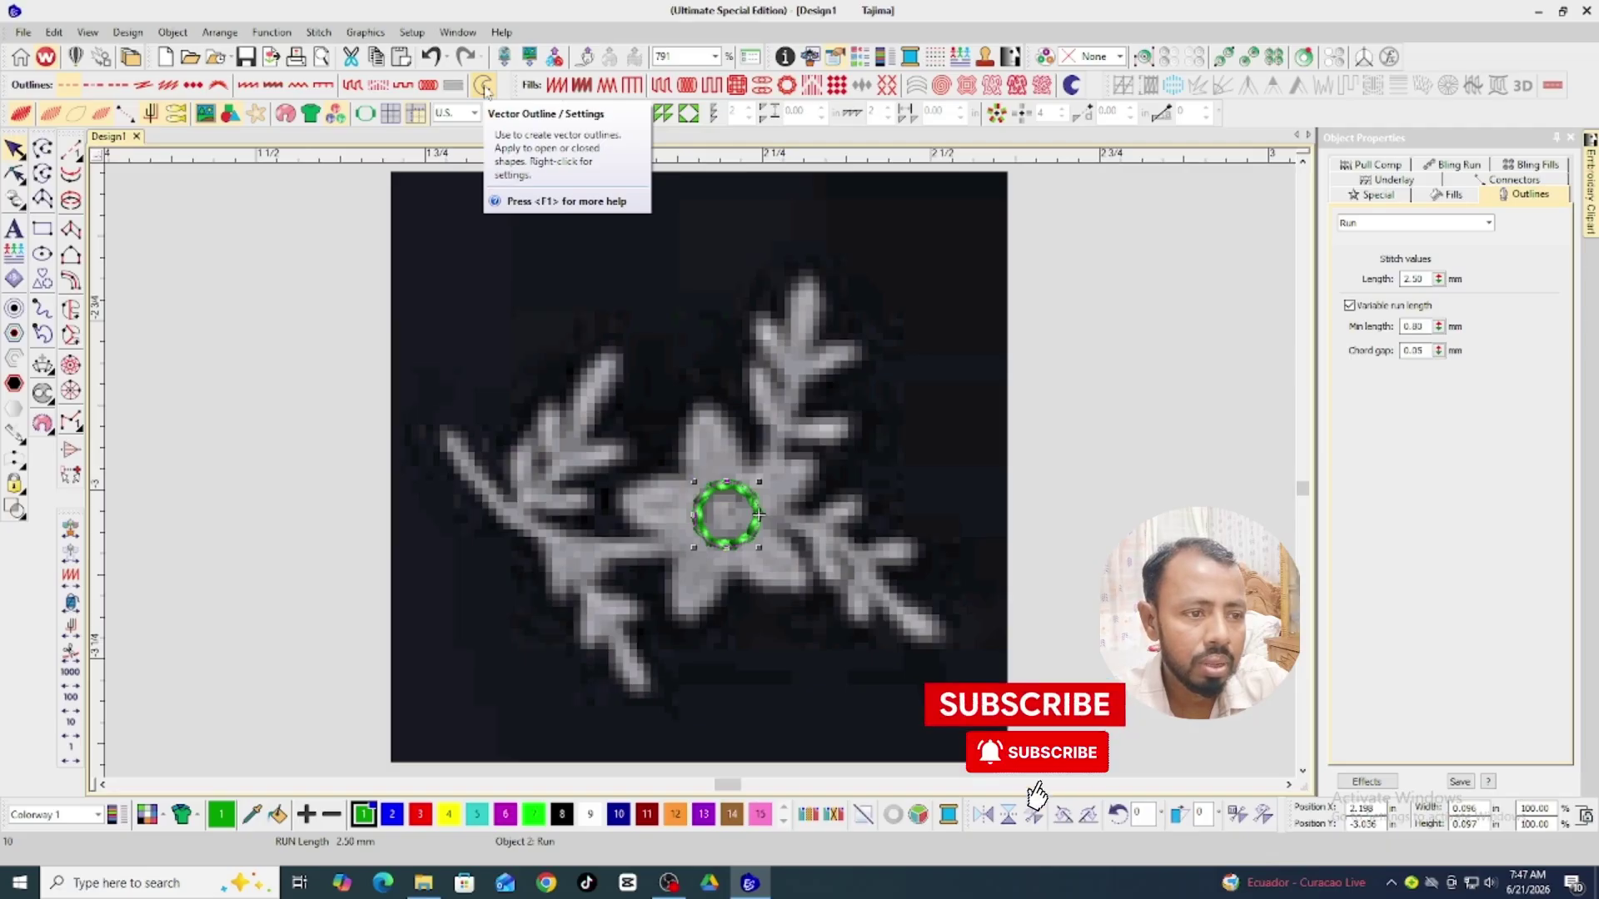
Convert the center circle to a vector outline with no fill and deselect it.
click(484, 86)
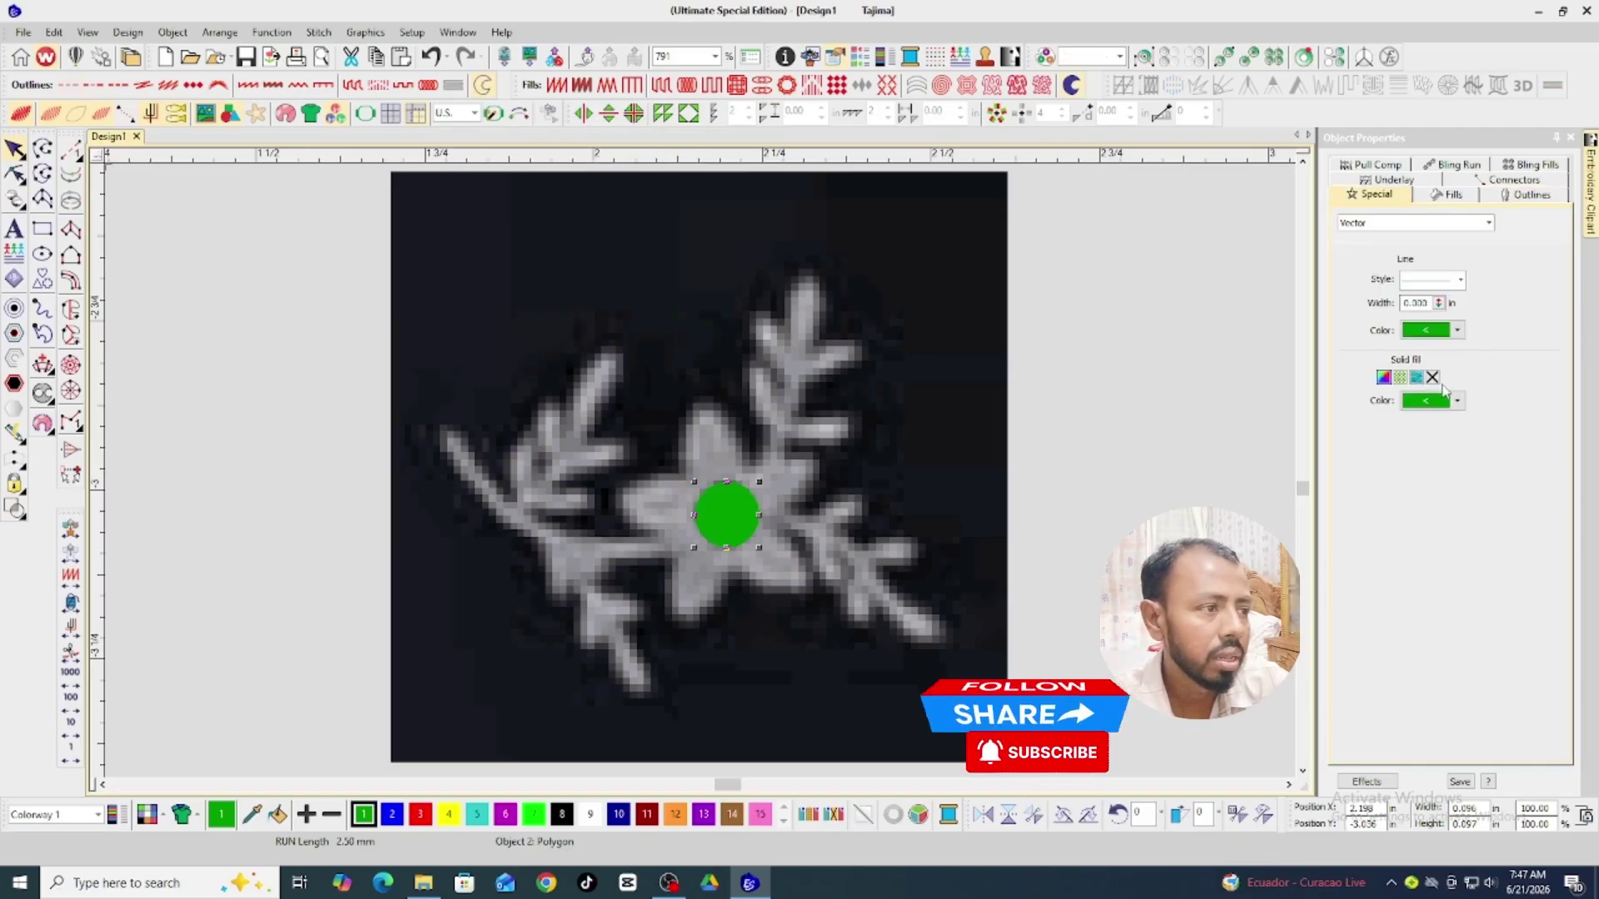
click(1433, 377)
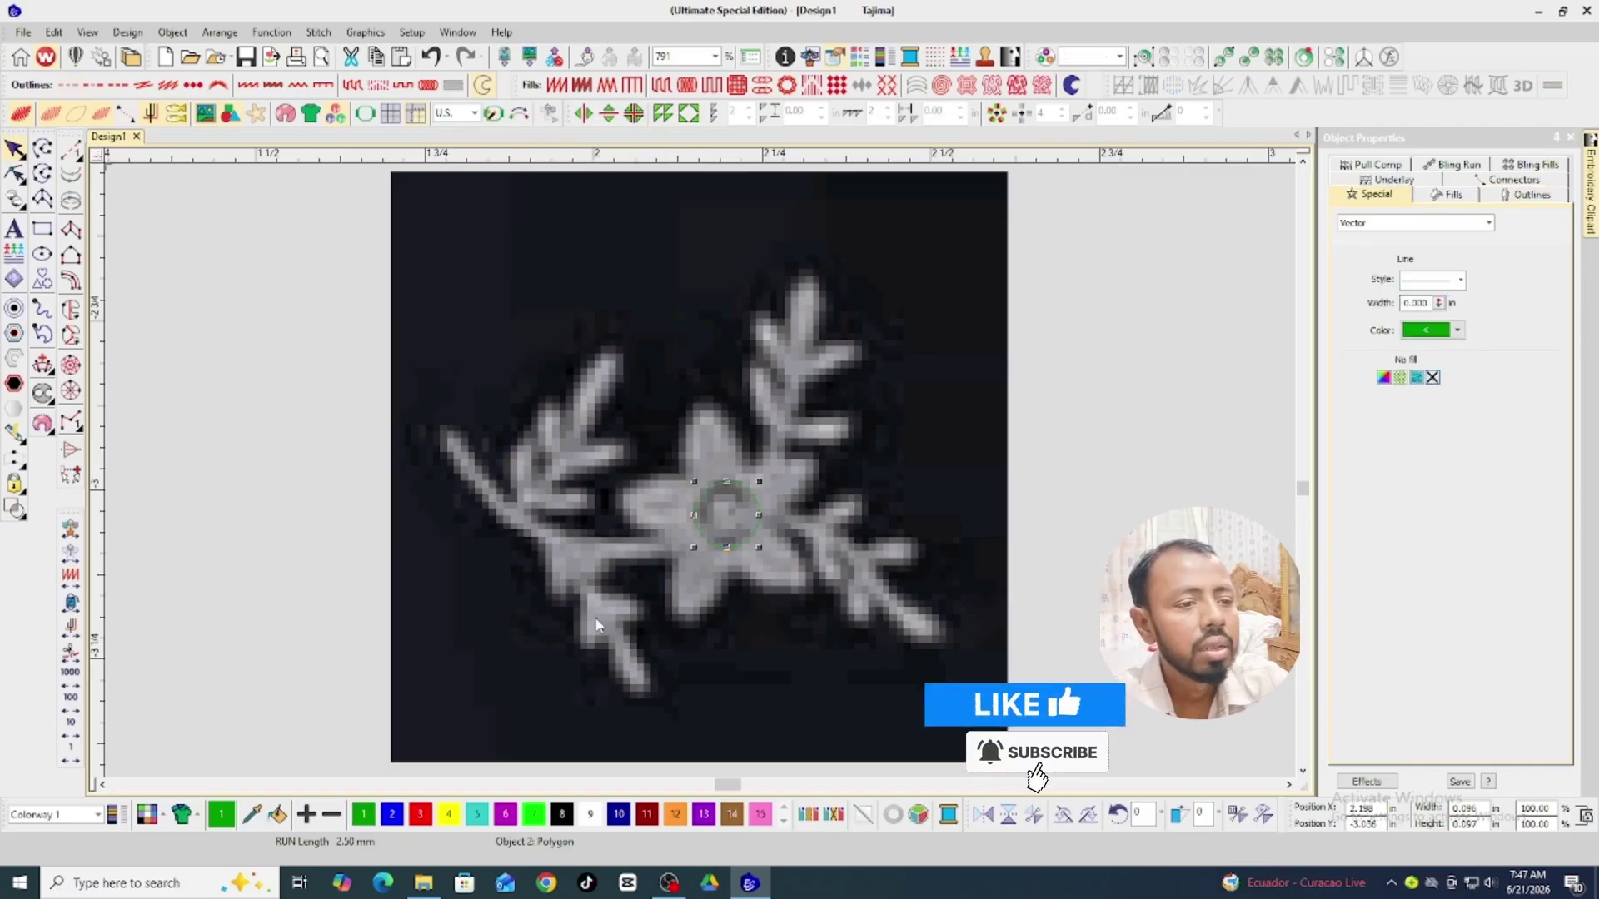
click(952, 514)
Digitize the flower's upper petal as an open shape of five points, curving from one base up to the pointed tip and down again.
key(plus)
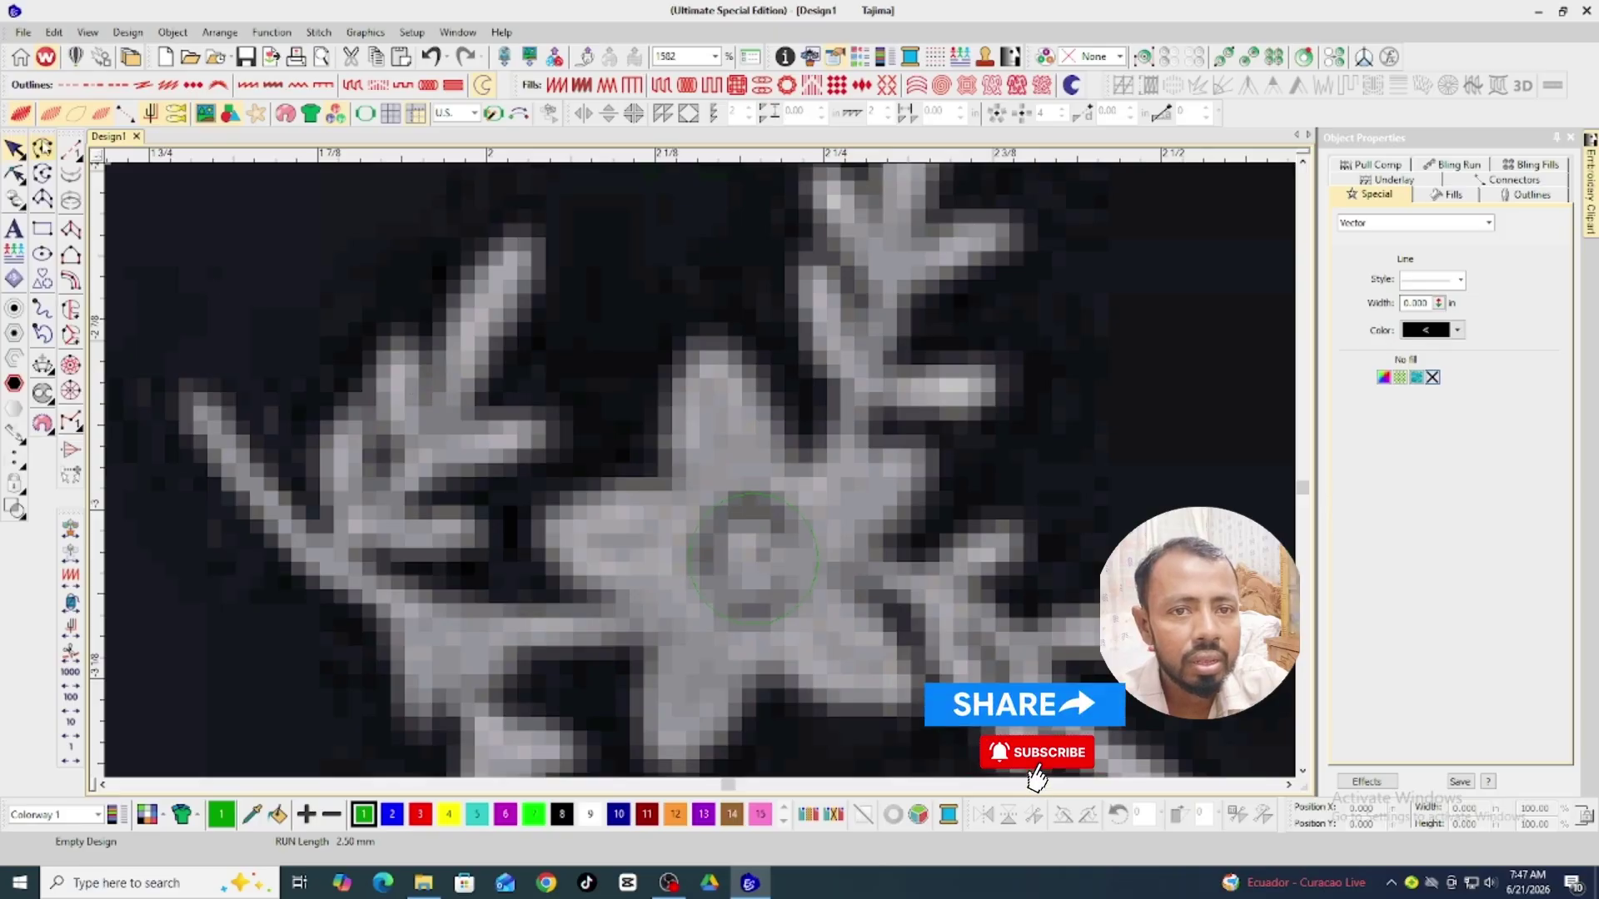
click(42, 149)
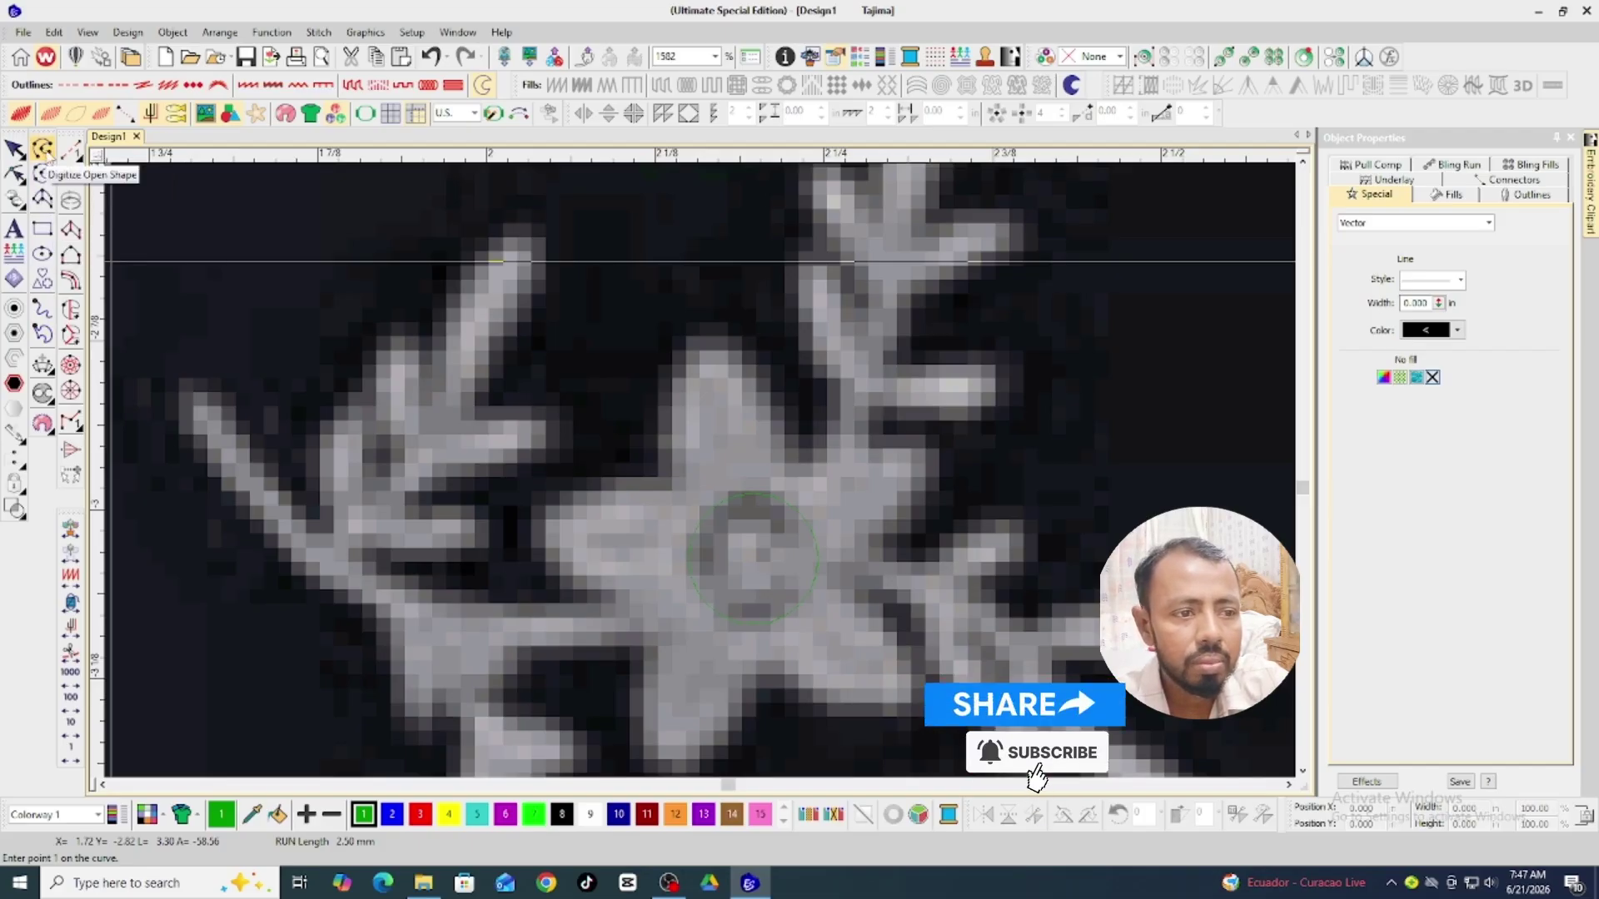
click(673, 484)
click(662, 423)
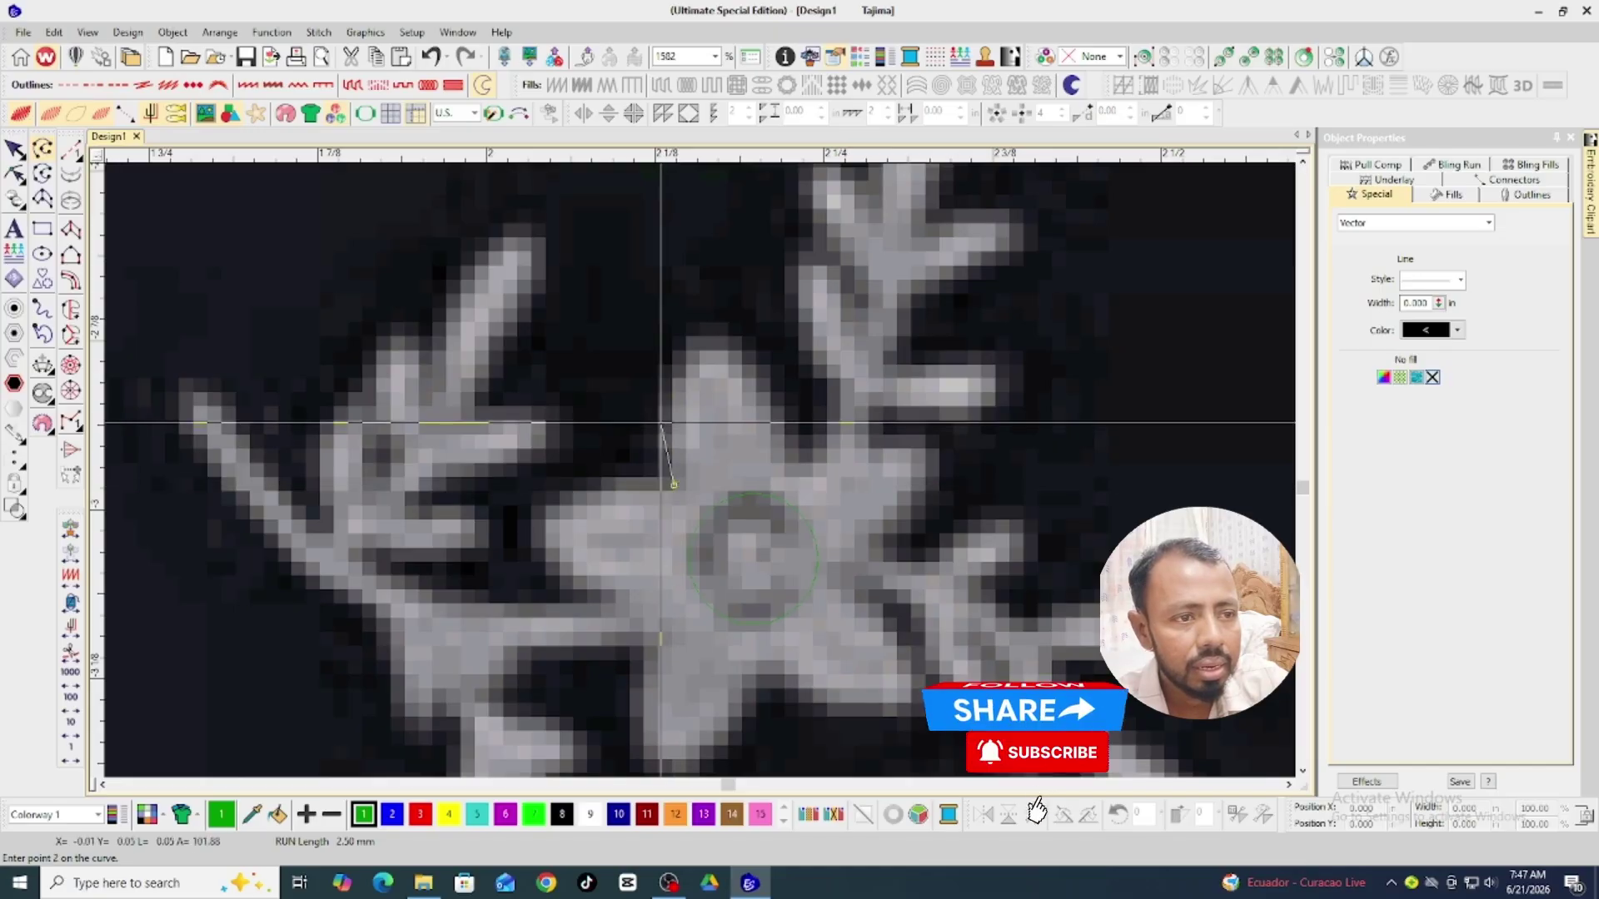
click(702, 327)
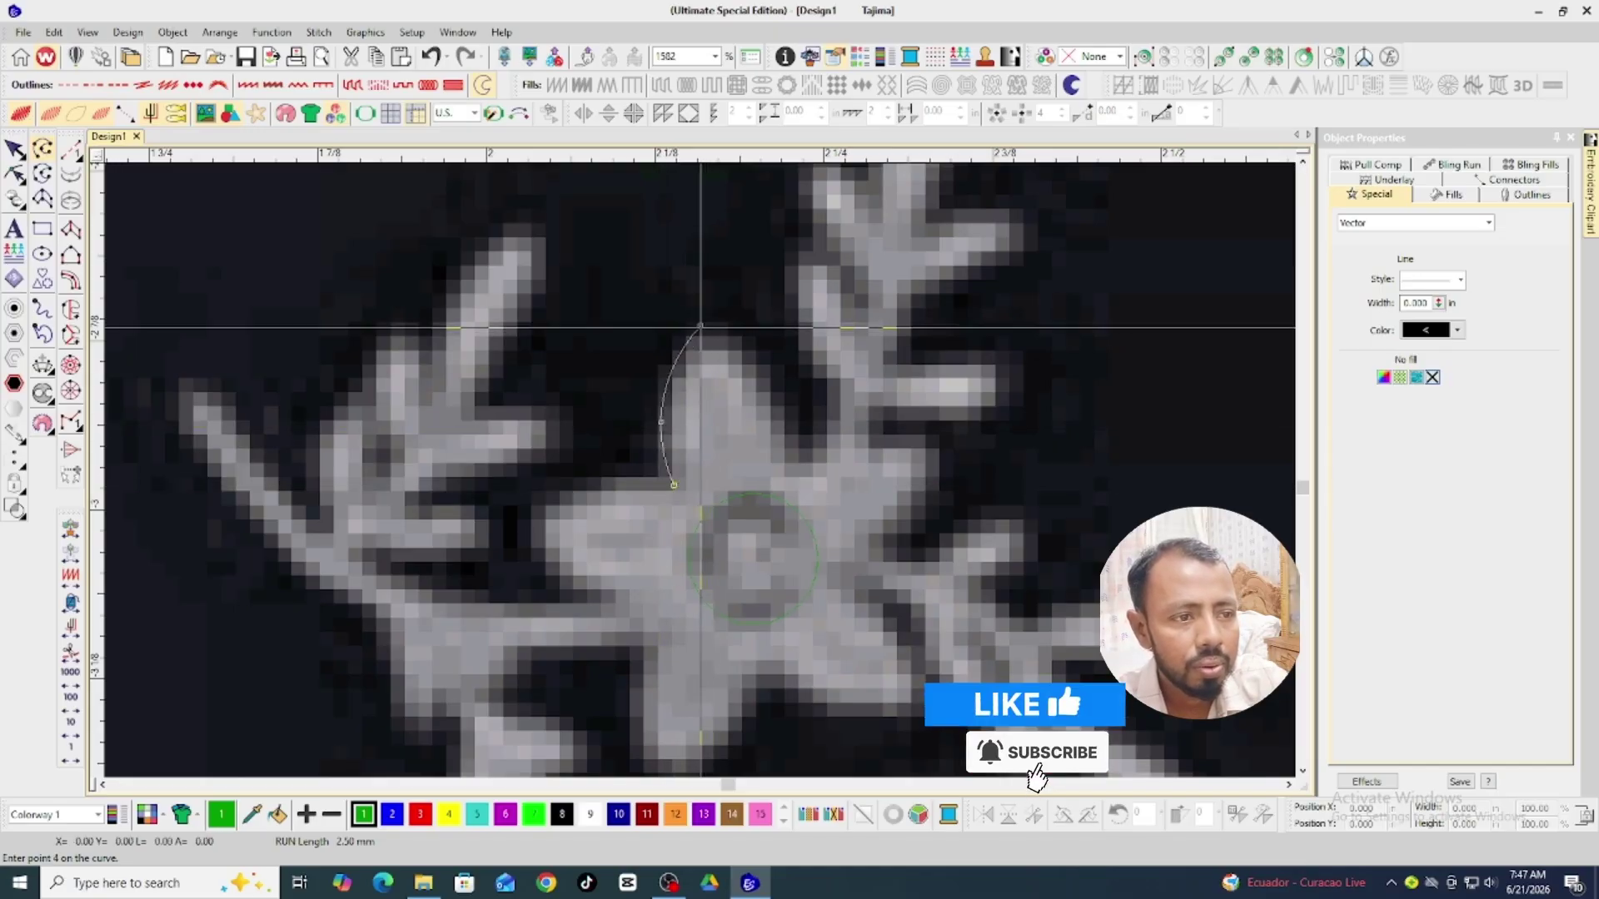
click(767, 380)
click(798, 462)
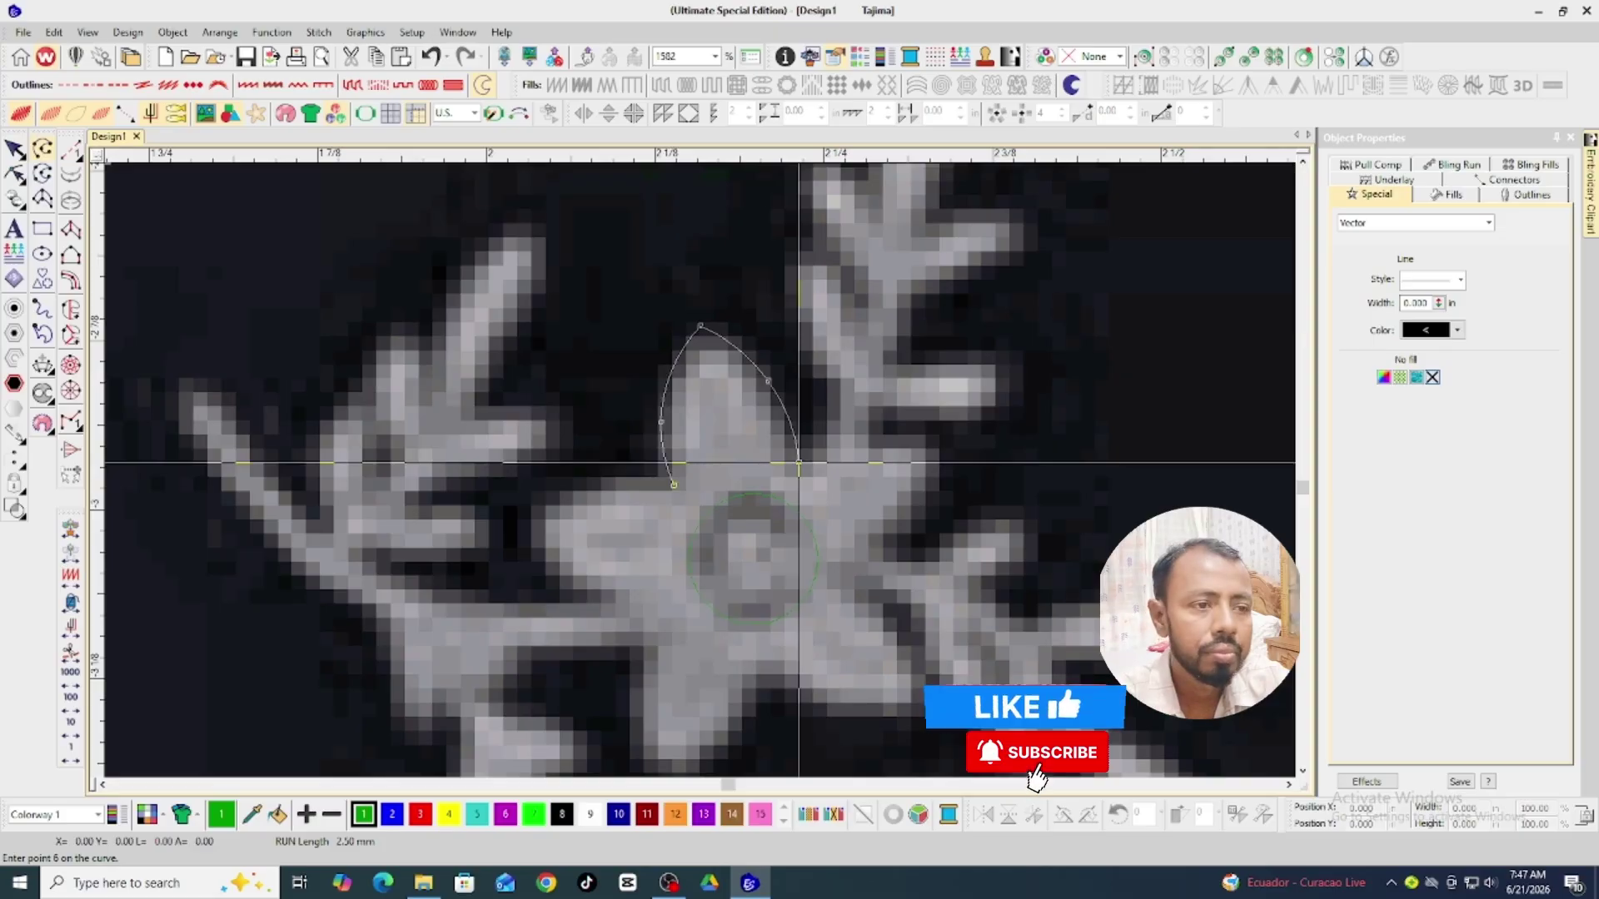
key(Return)
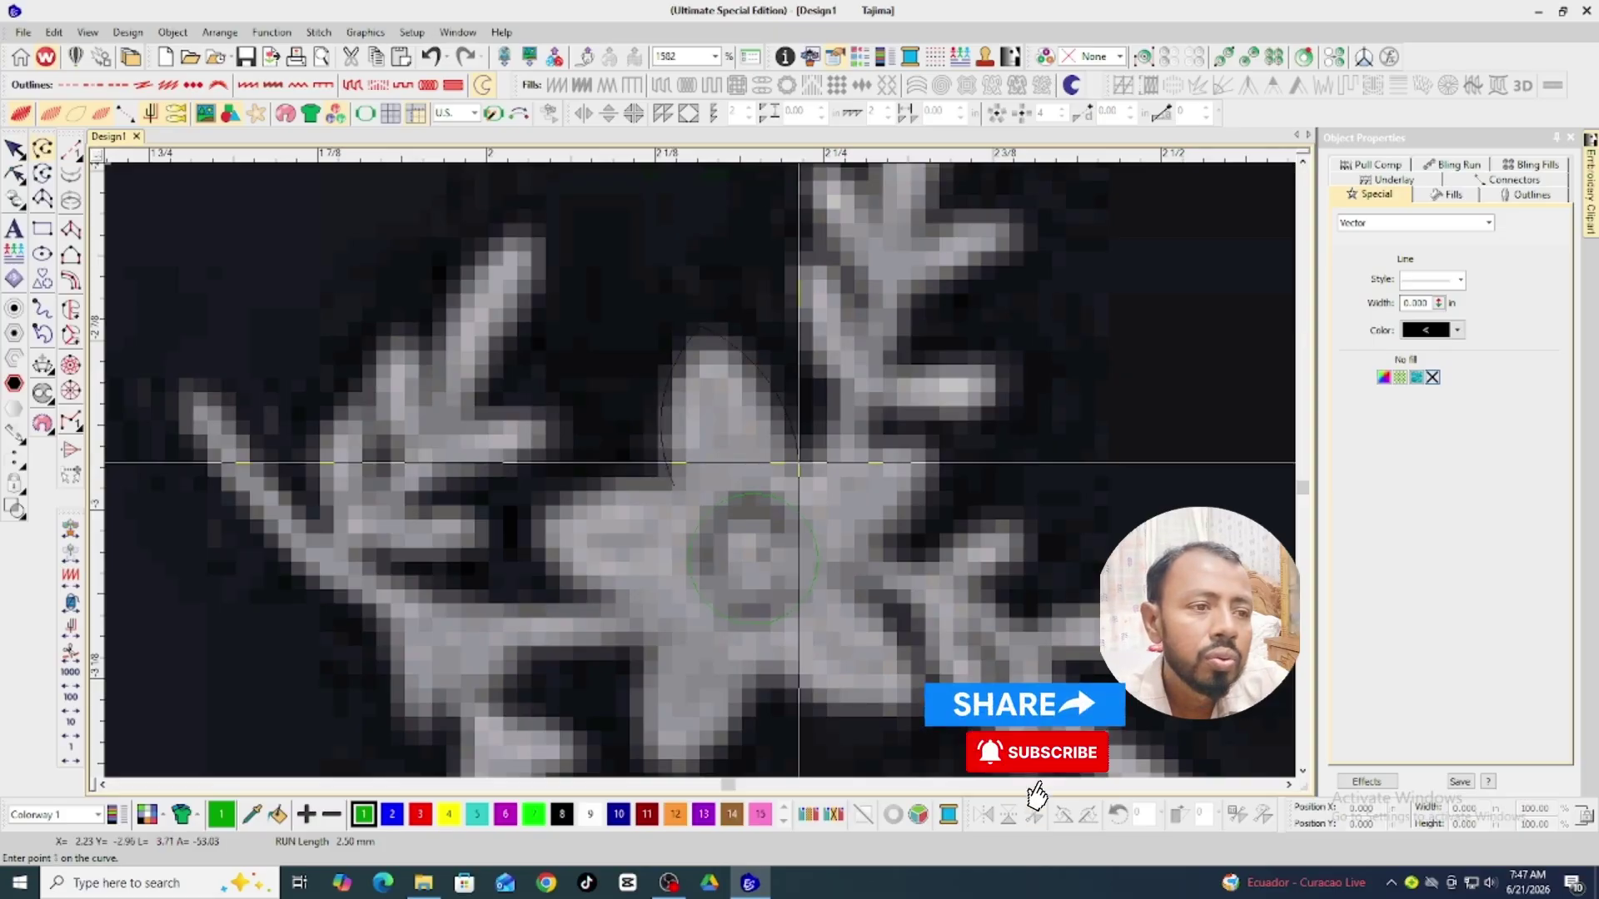
Reshape the petal outline, moving its tip slightly outward and the end of its left base slightly lower.
key(h)
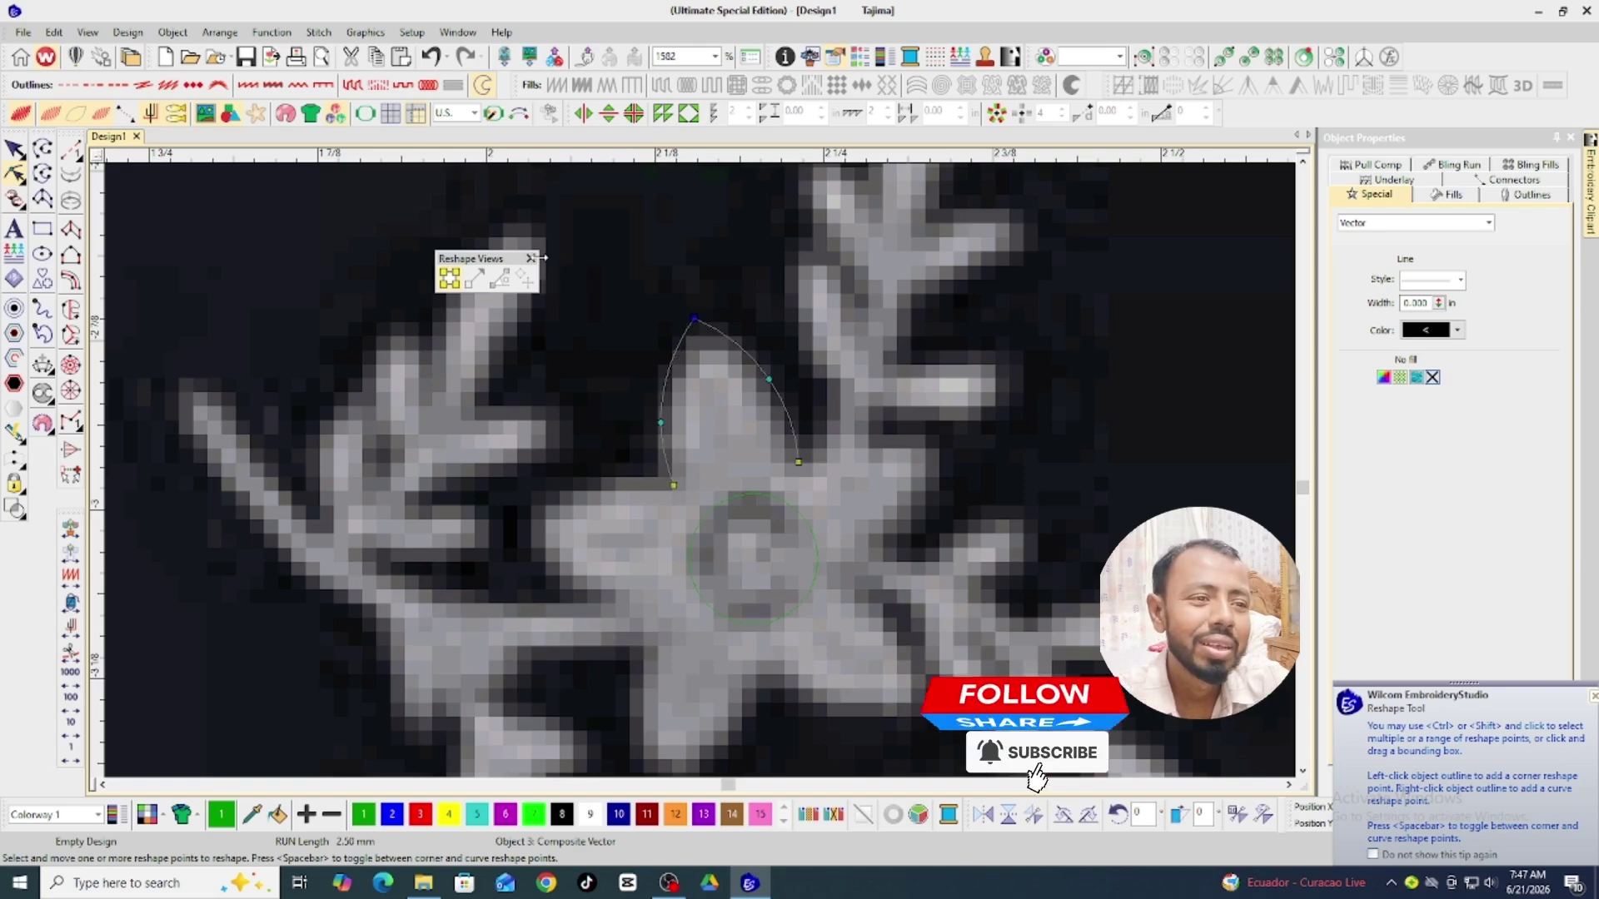
key(Escape)
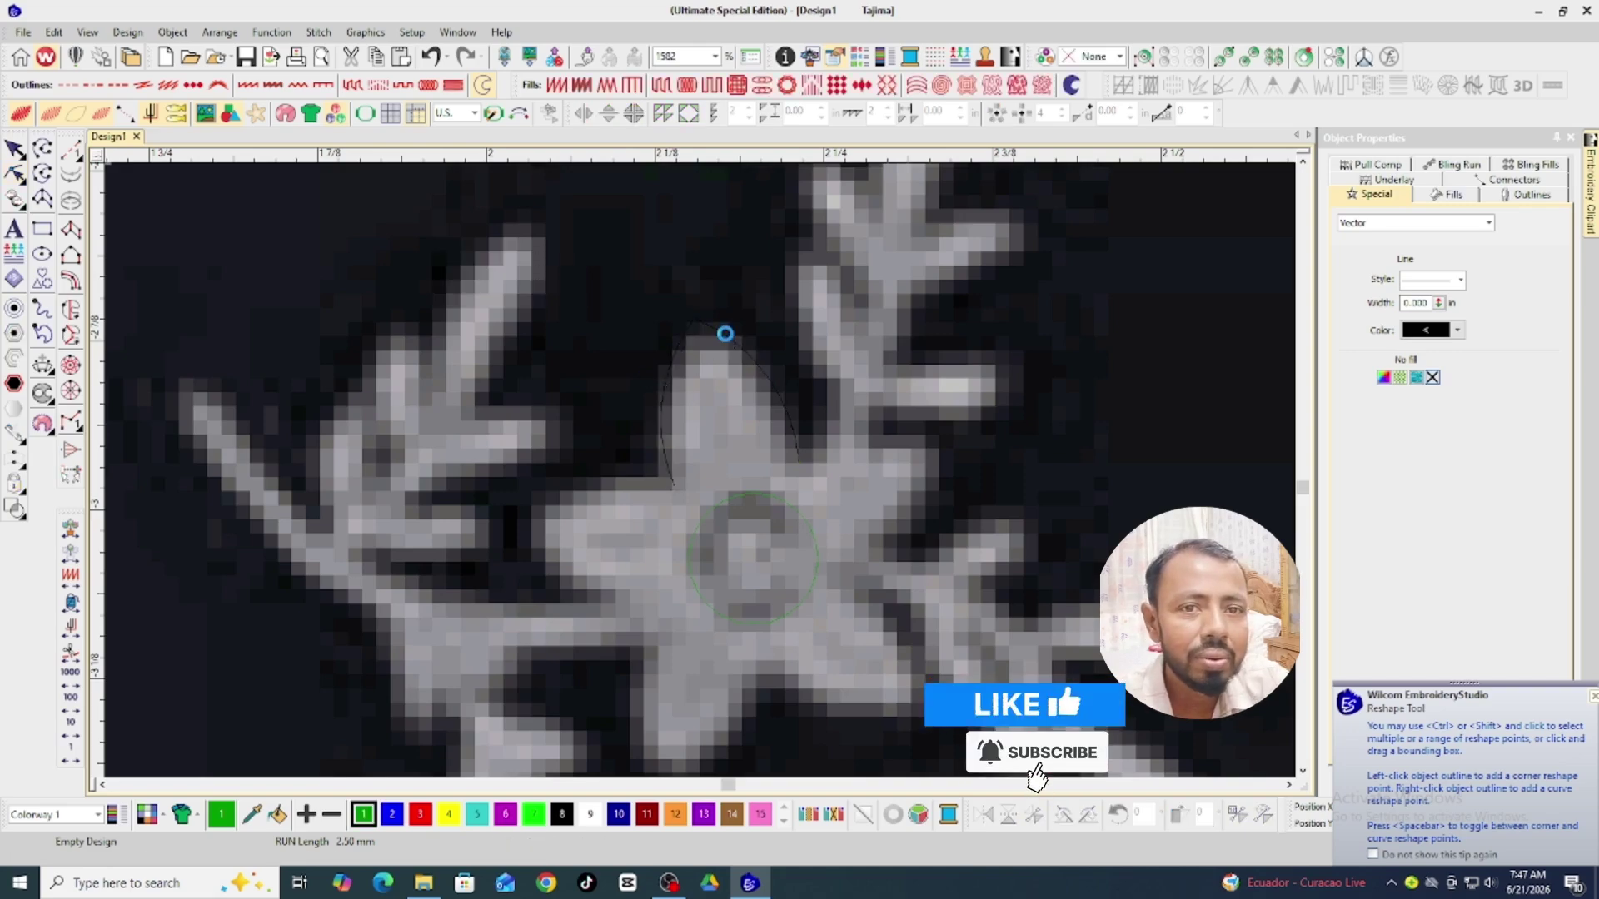
click(725, 334)
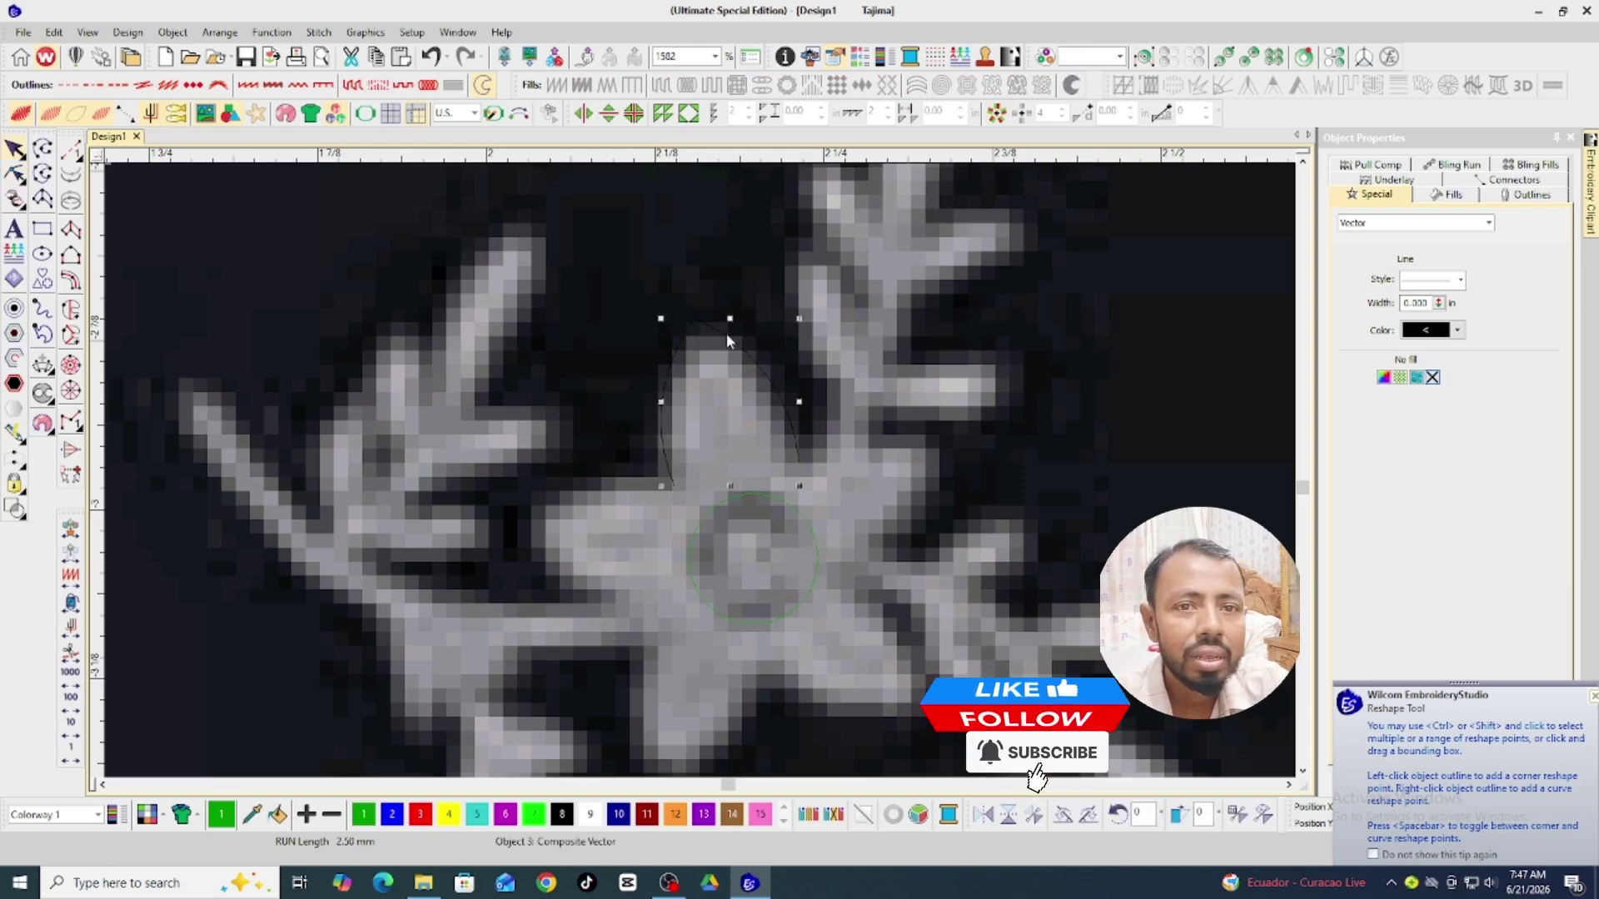
click(15, 173)
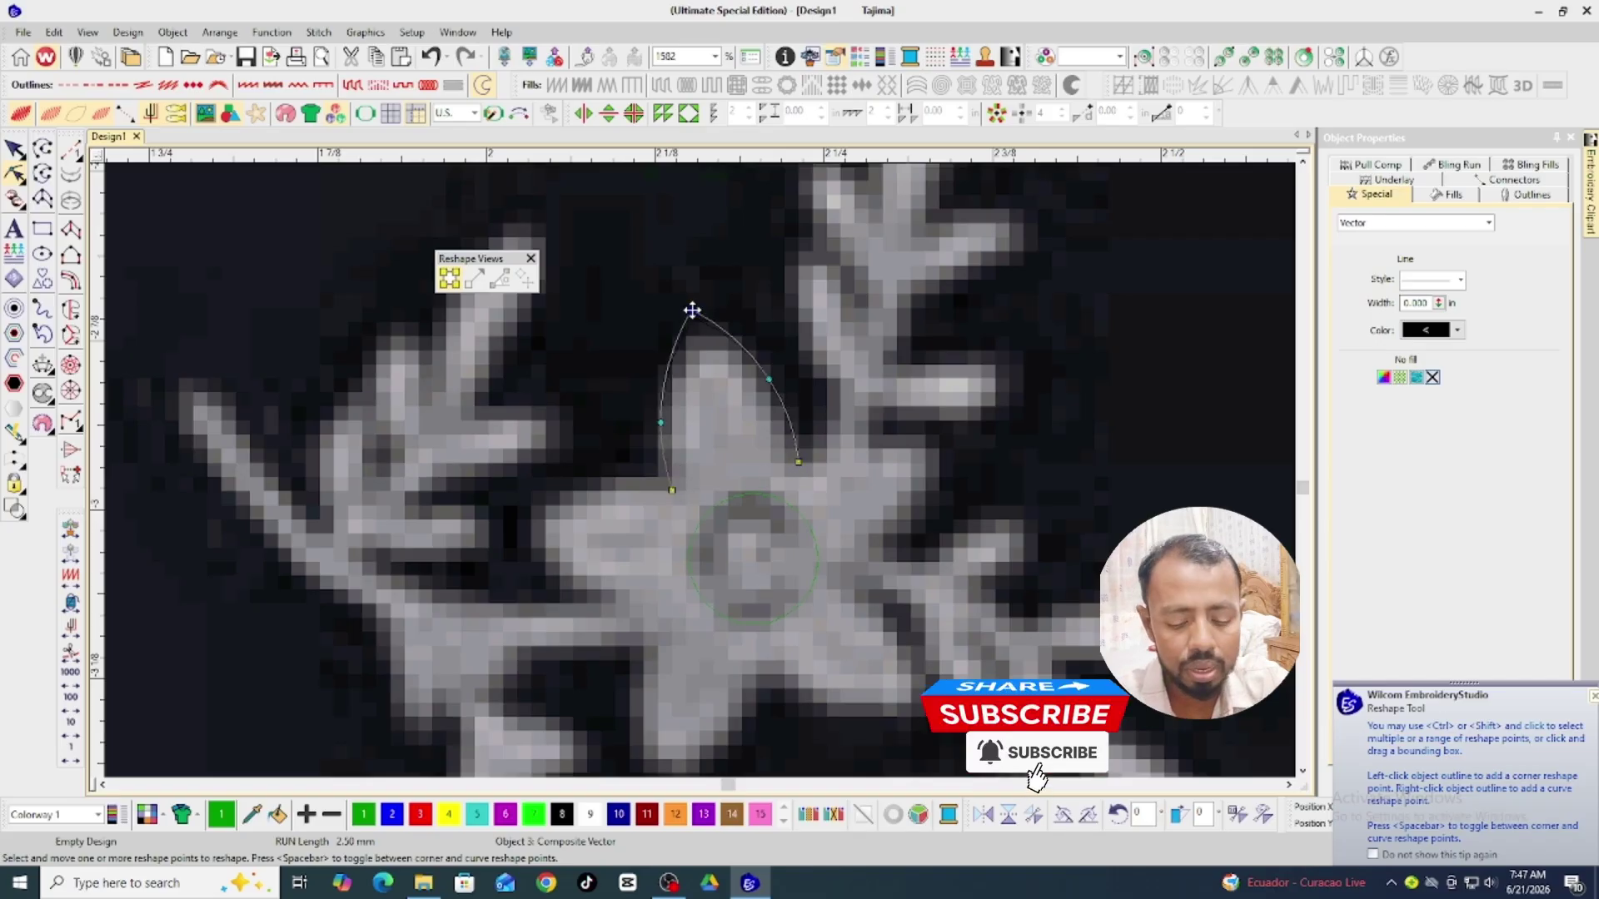
key(Escape)
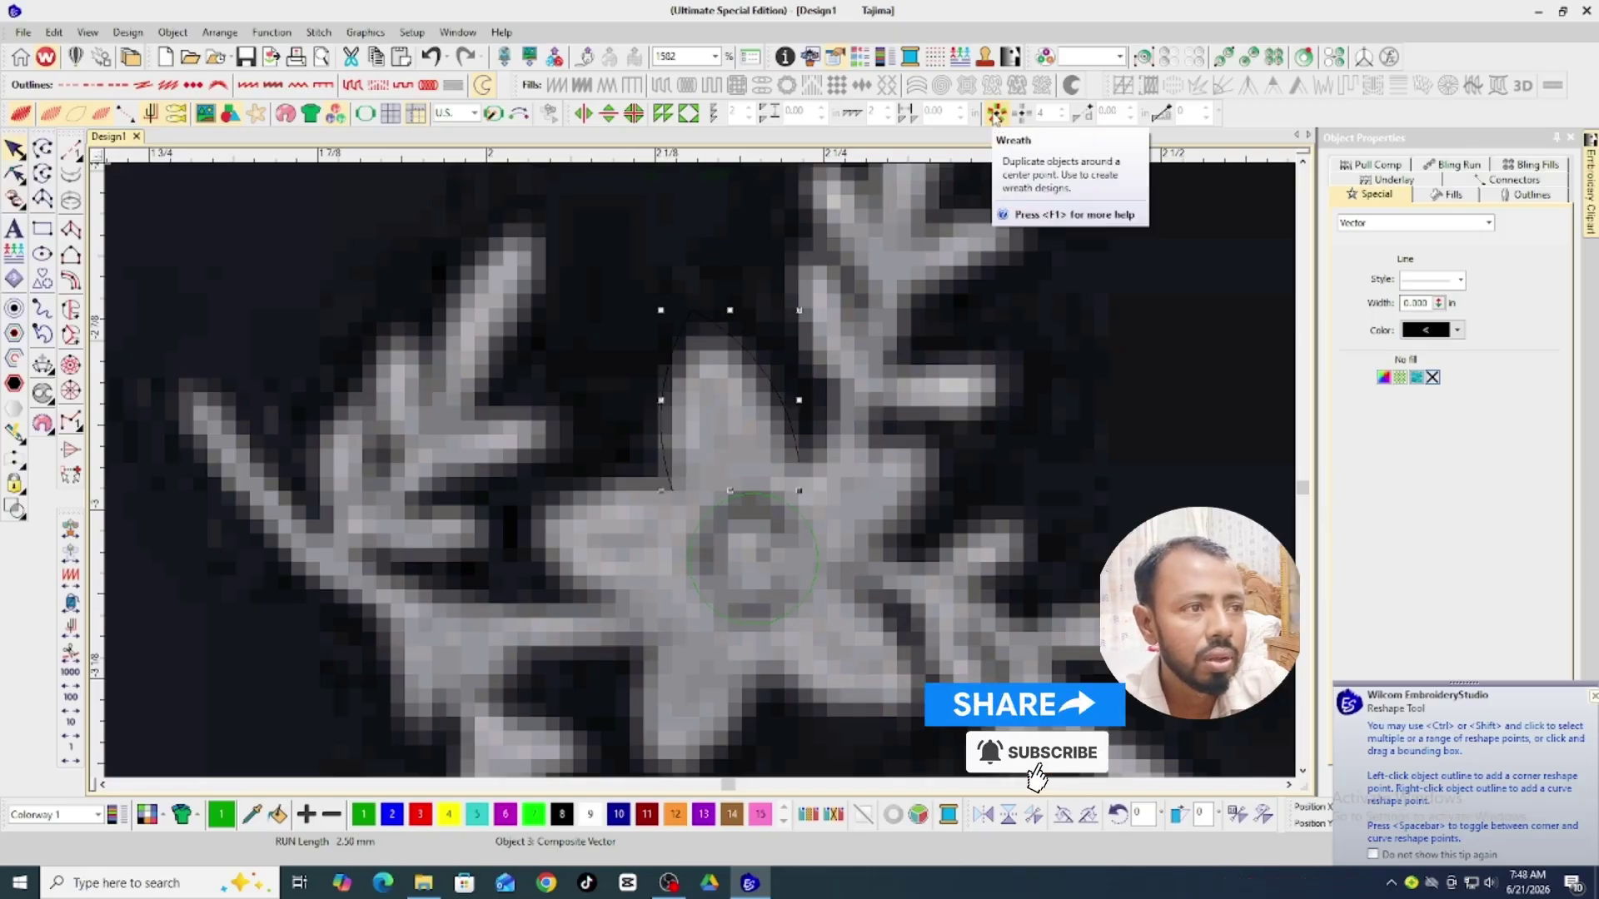
Duplicate the petal as a wreath of 5 around the flower's center and merge the overlapped objects into one outline.
click(997, 114)
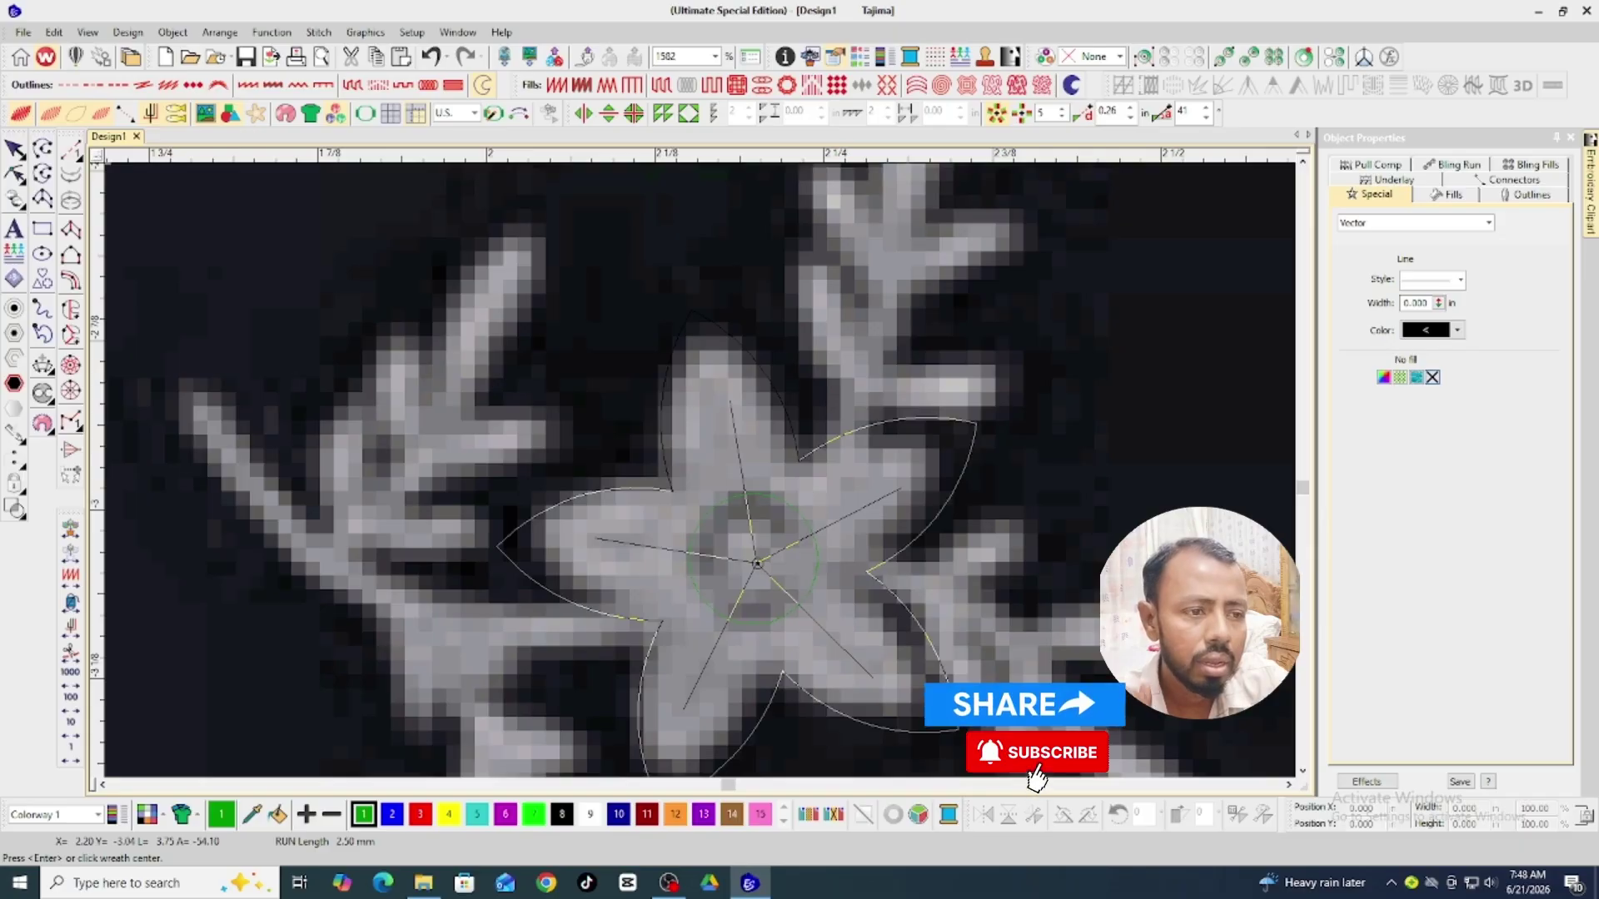
click(757, 563)
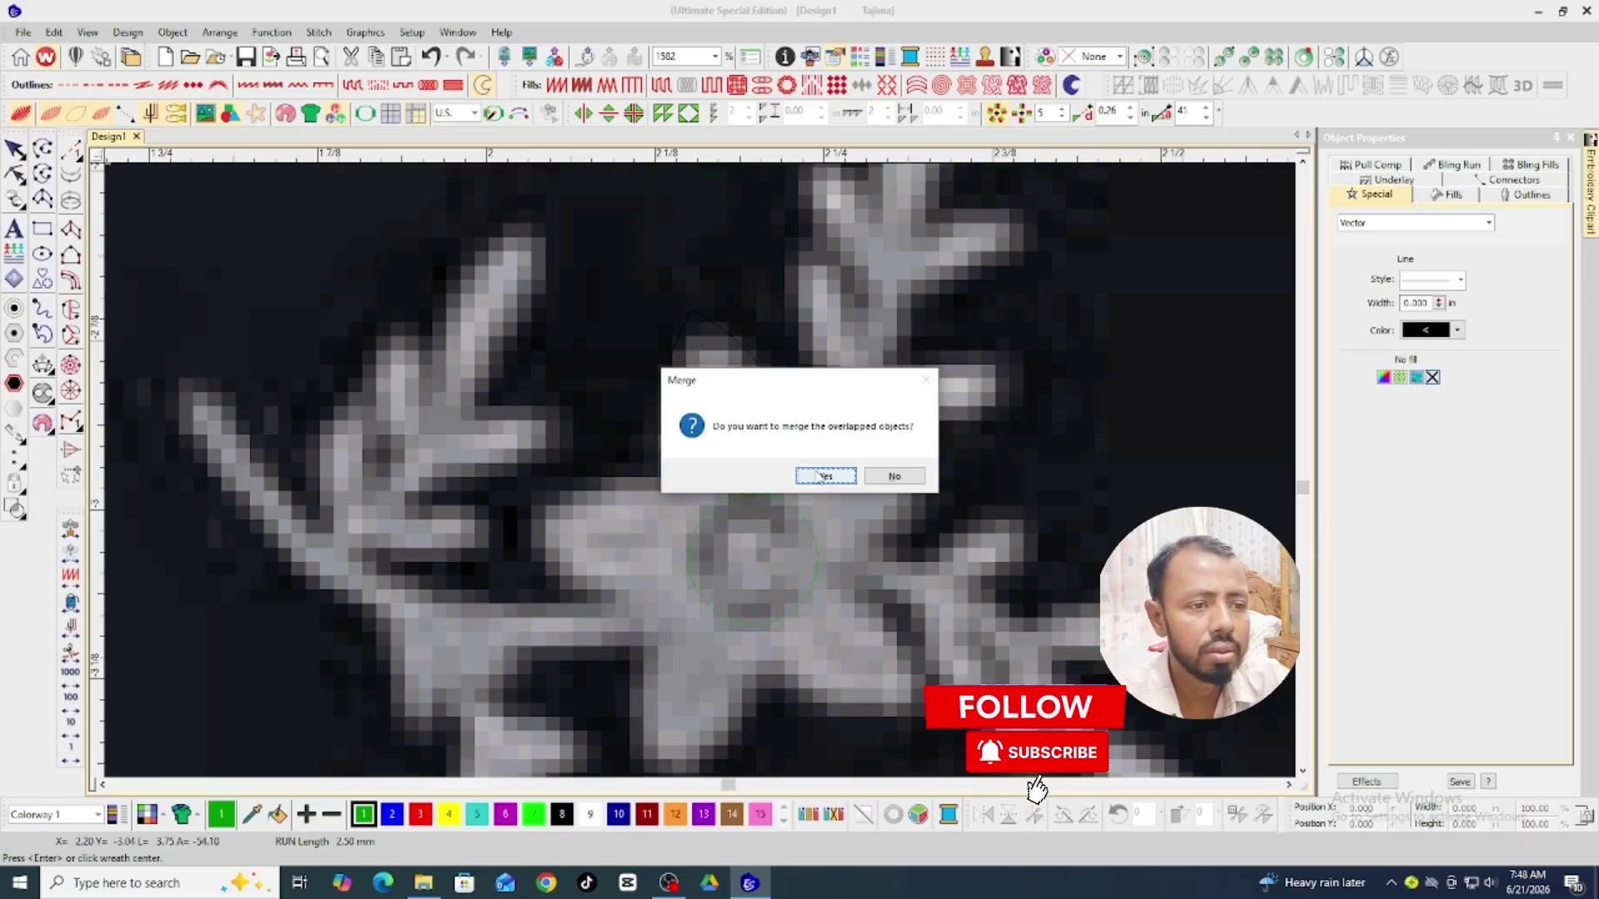
click(822, 476)
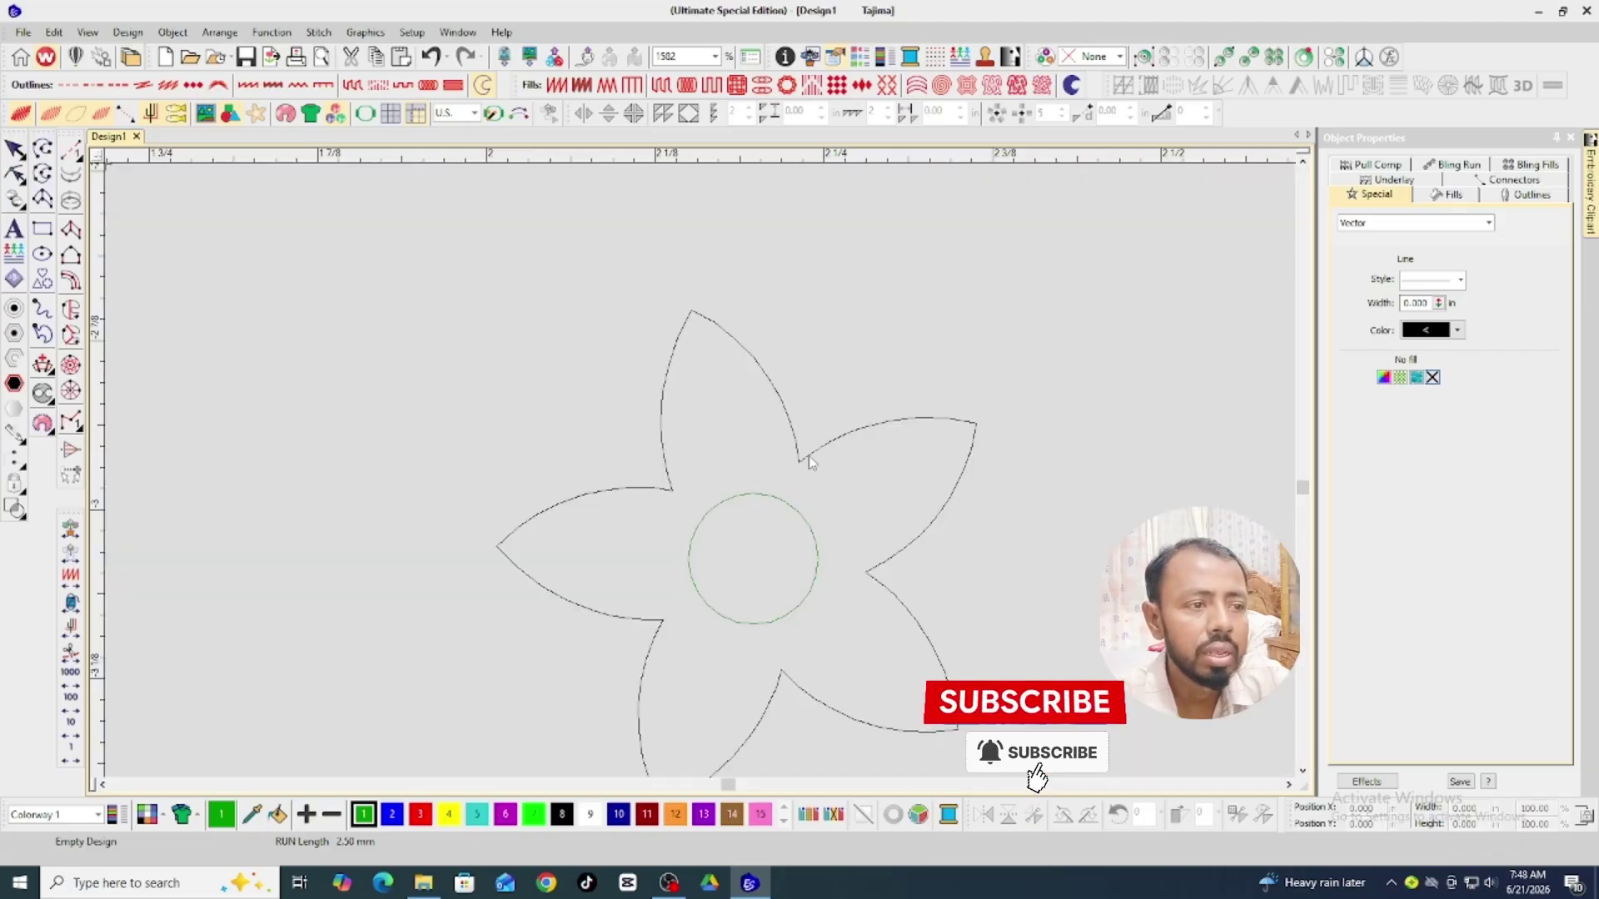
Convert the merged five-petal flower outline to a Satin fill.
click(808, 456)
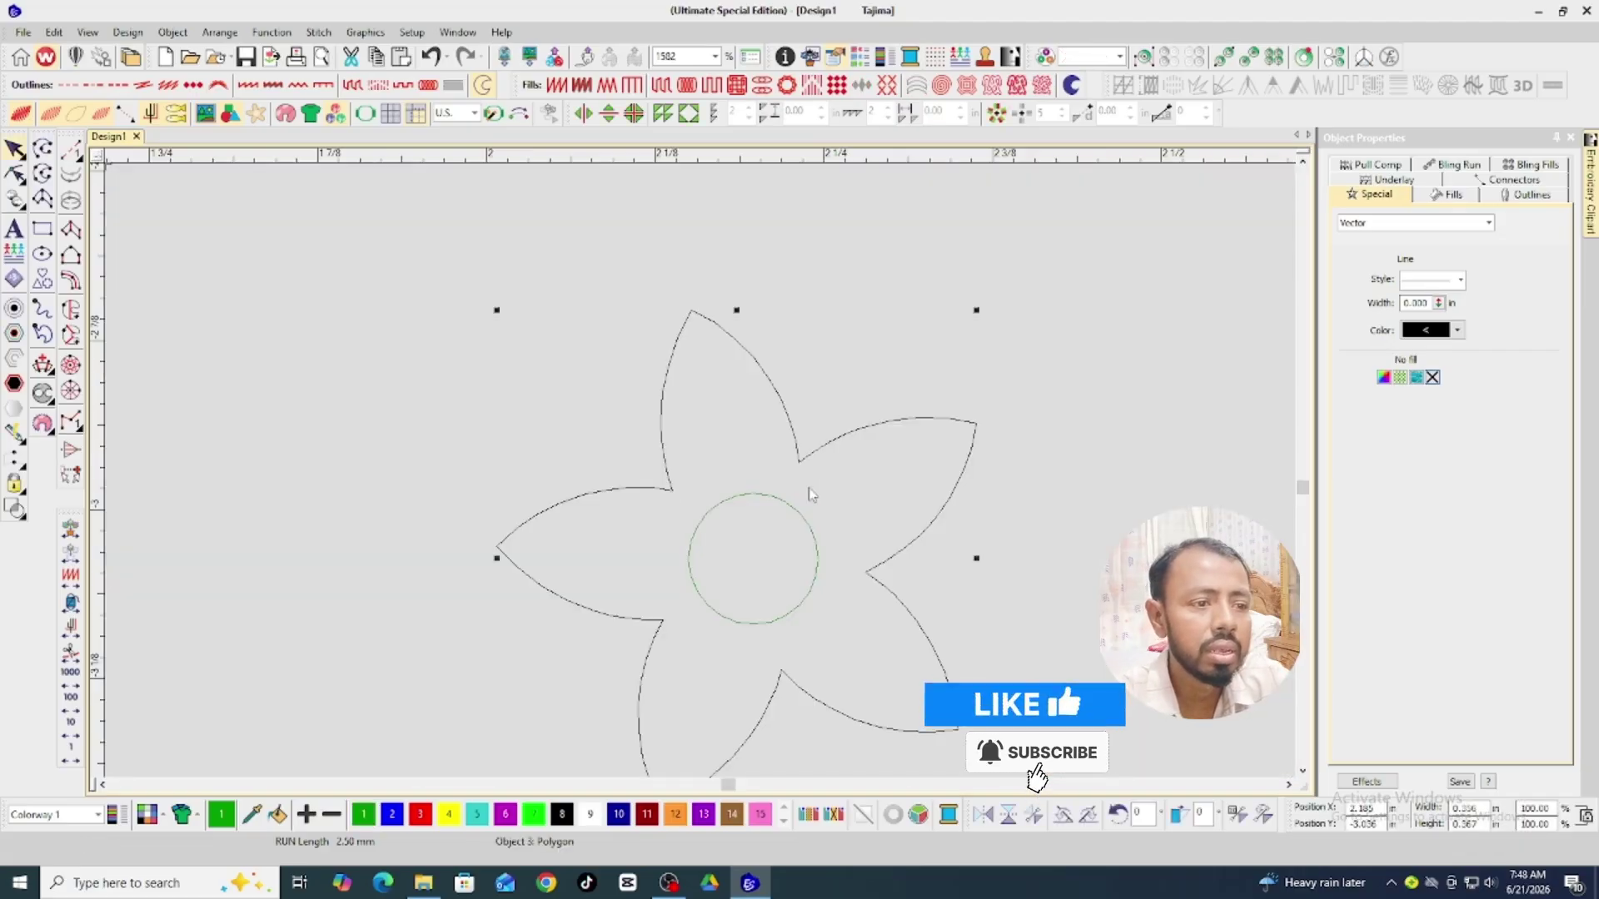
click(940, 538)
click(821, 558)
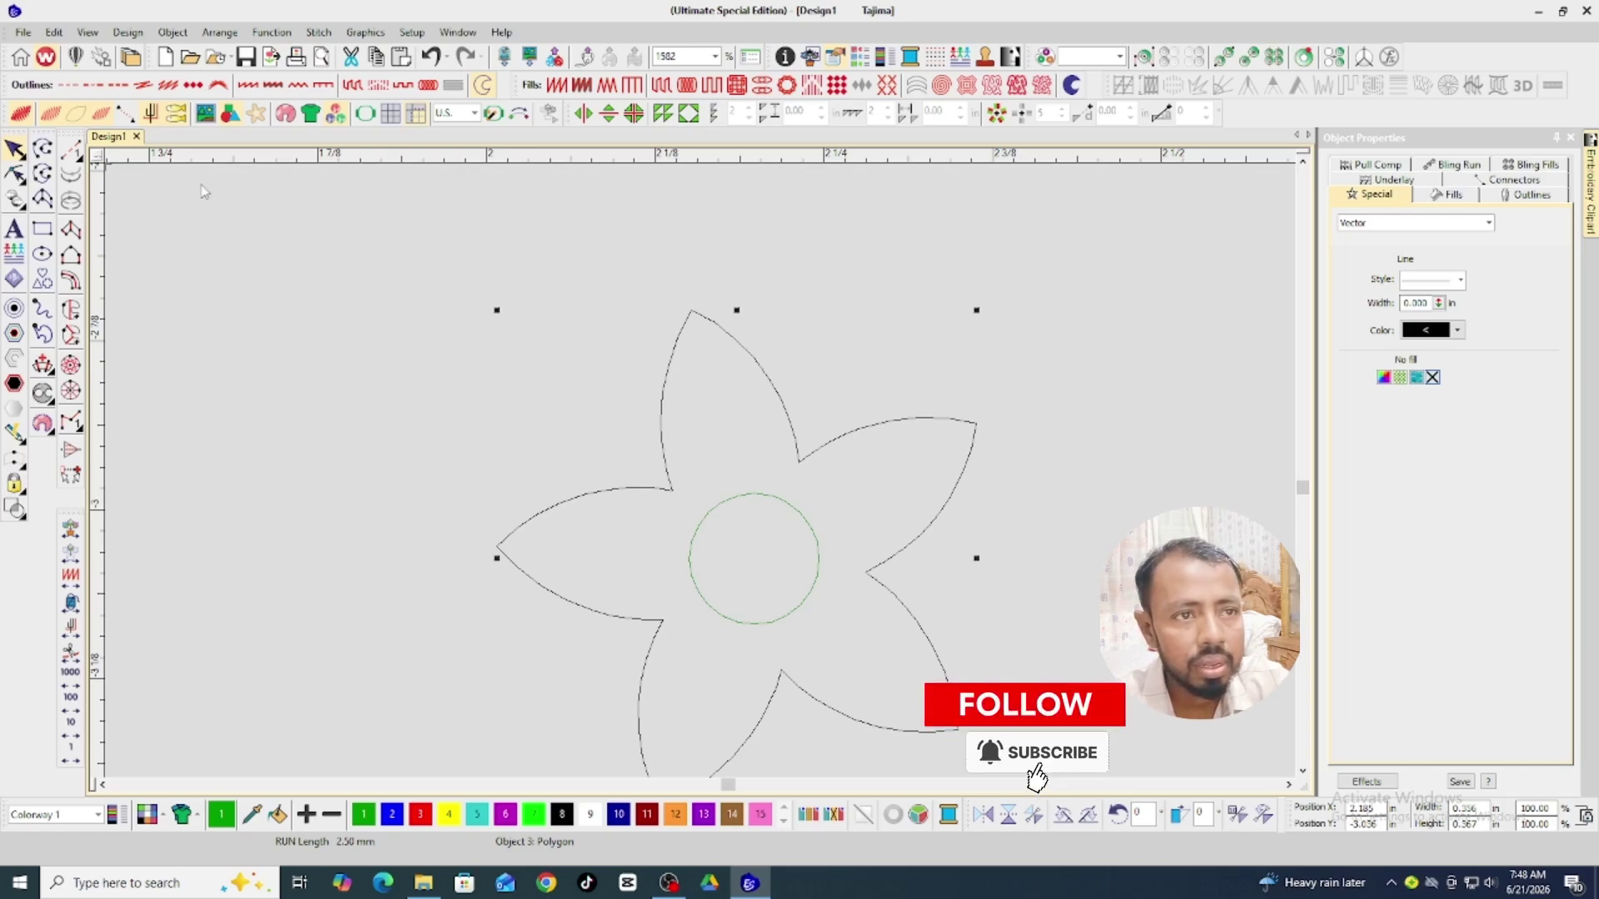
click(558, 85)
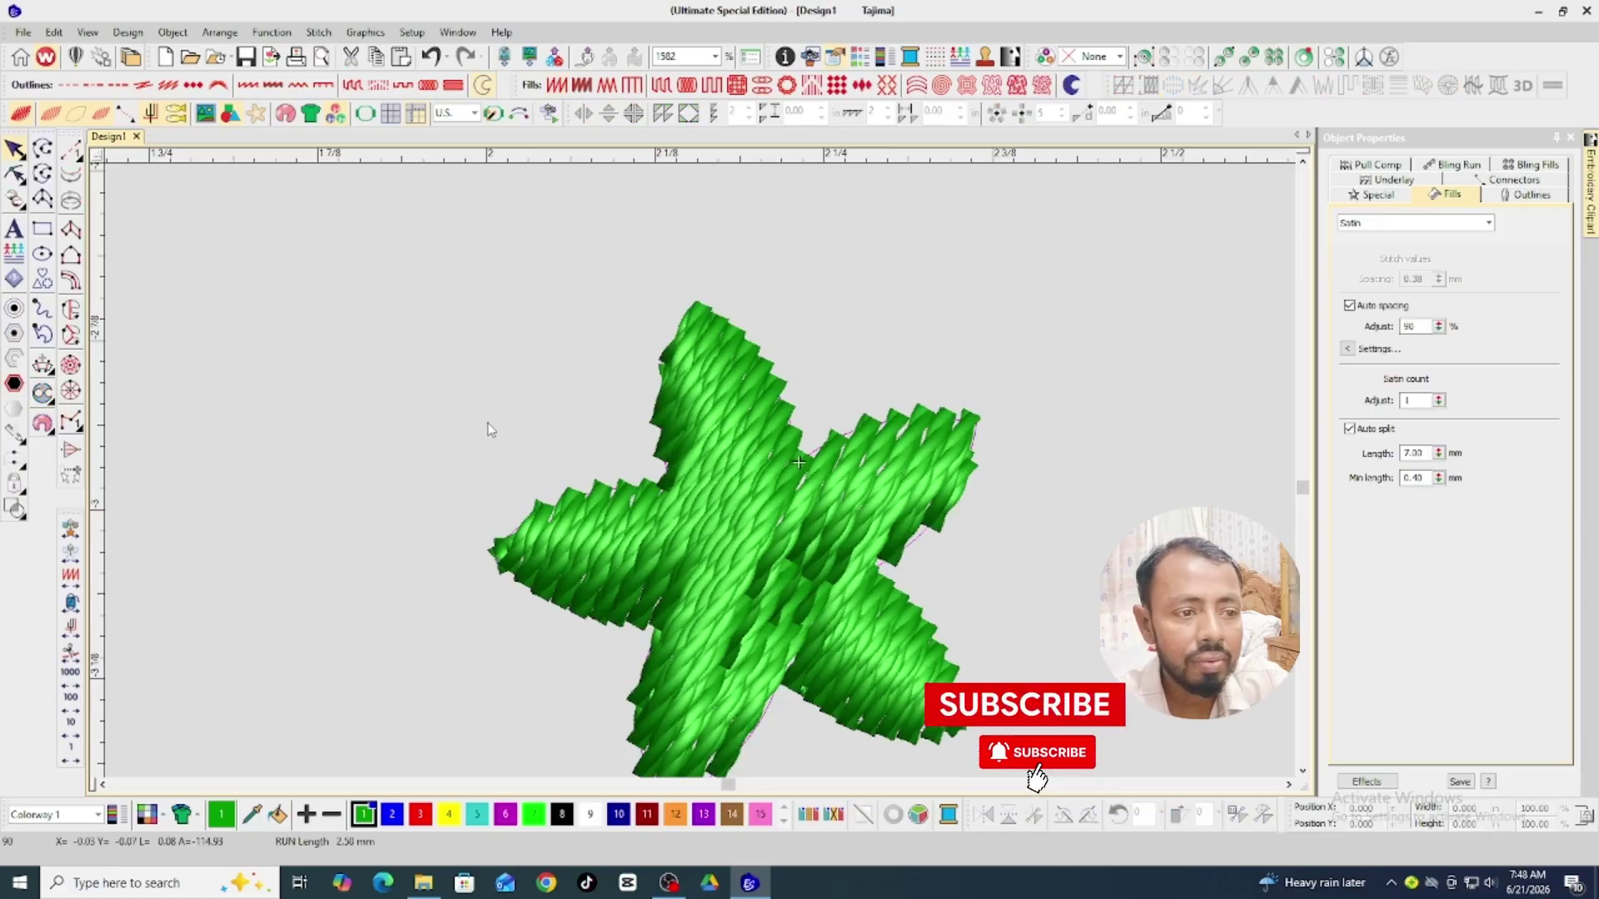
Check the center circle and the satin-filled flower, and switch off the stitch display to show only their outlines.
drag(489, 375, 880, 706)
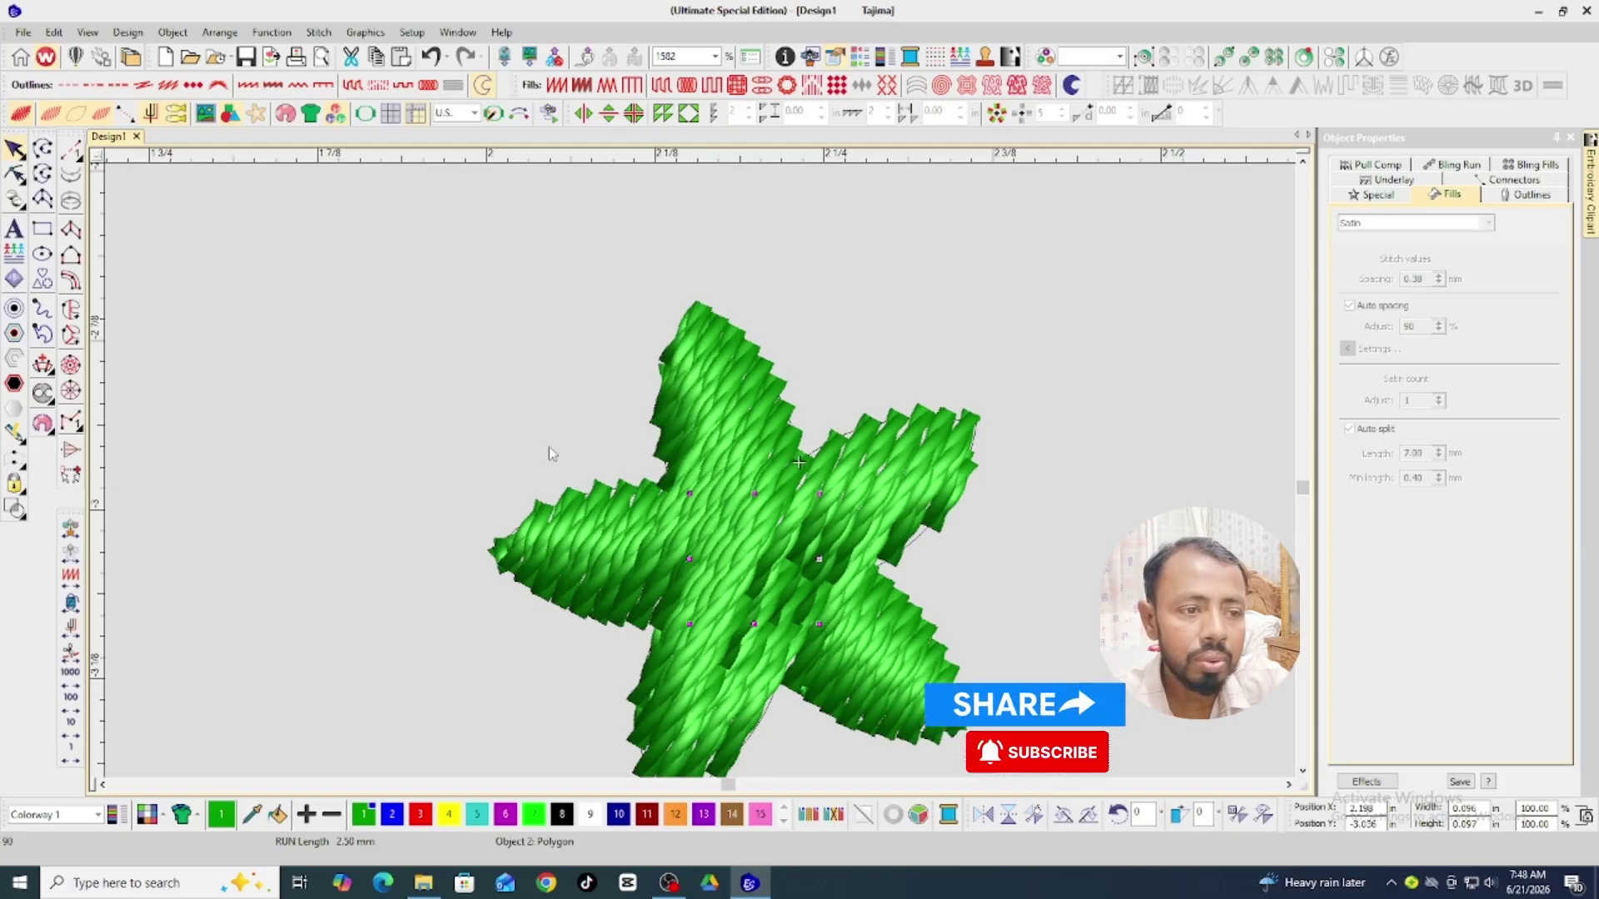
click(763, 402)
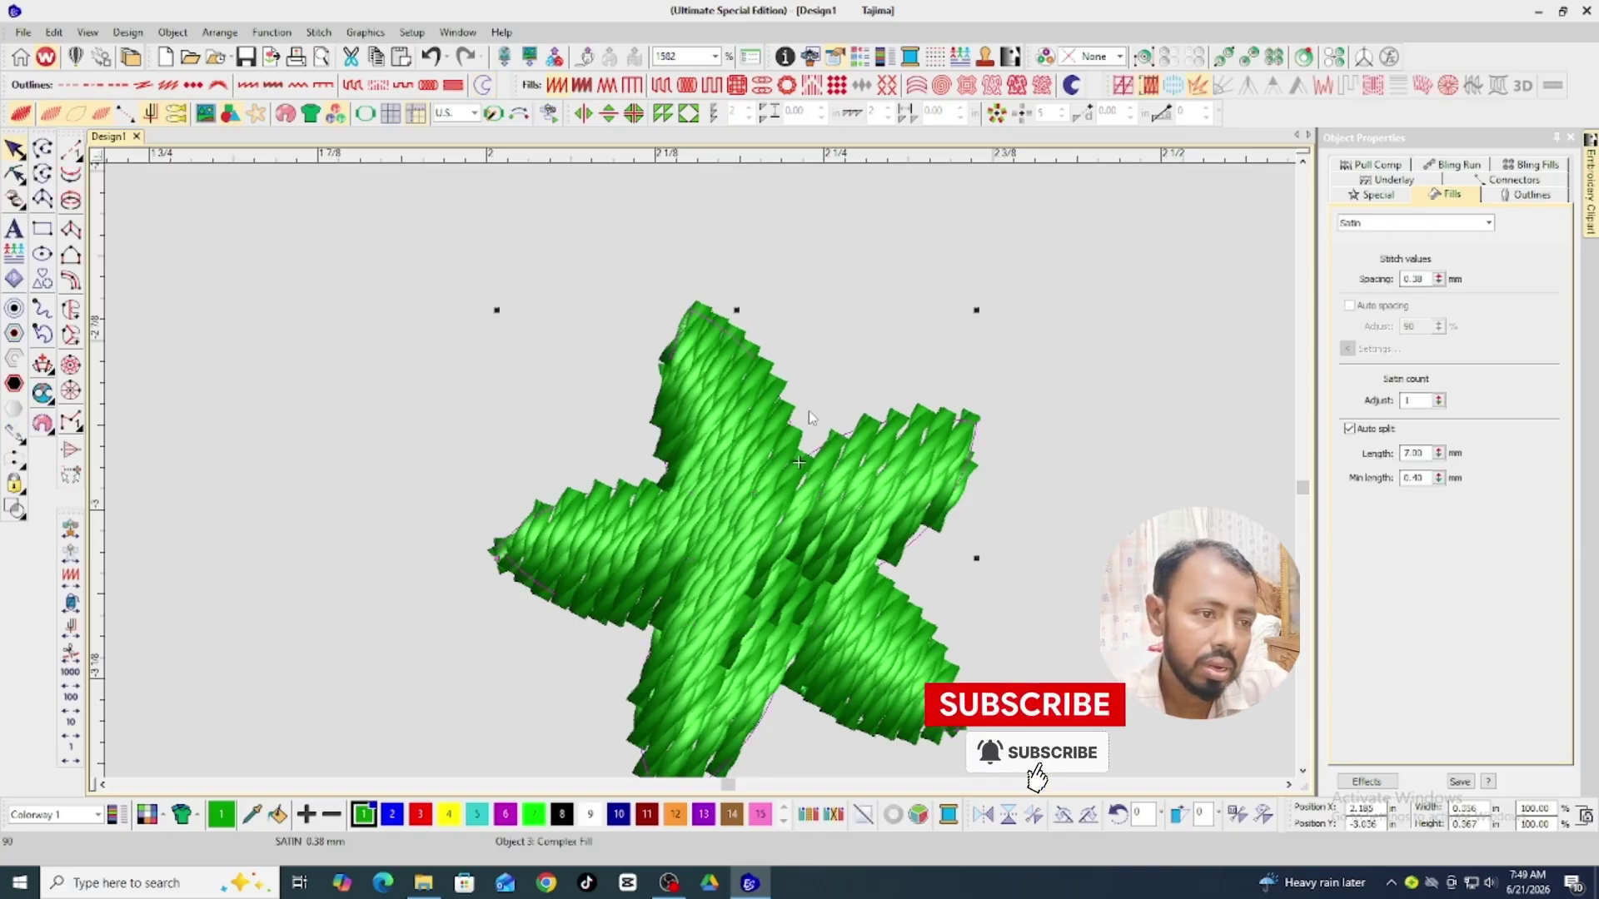
key(s)
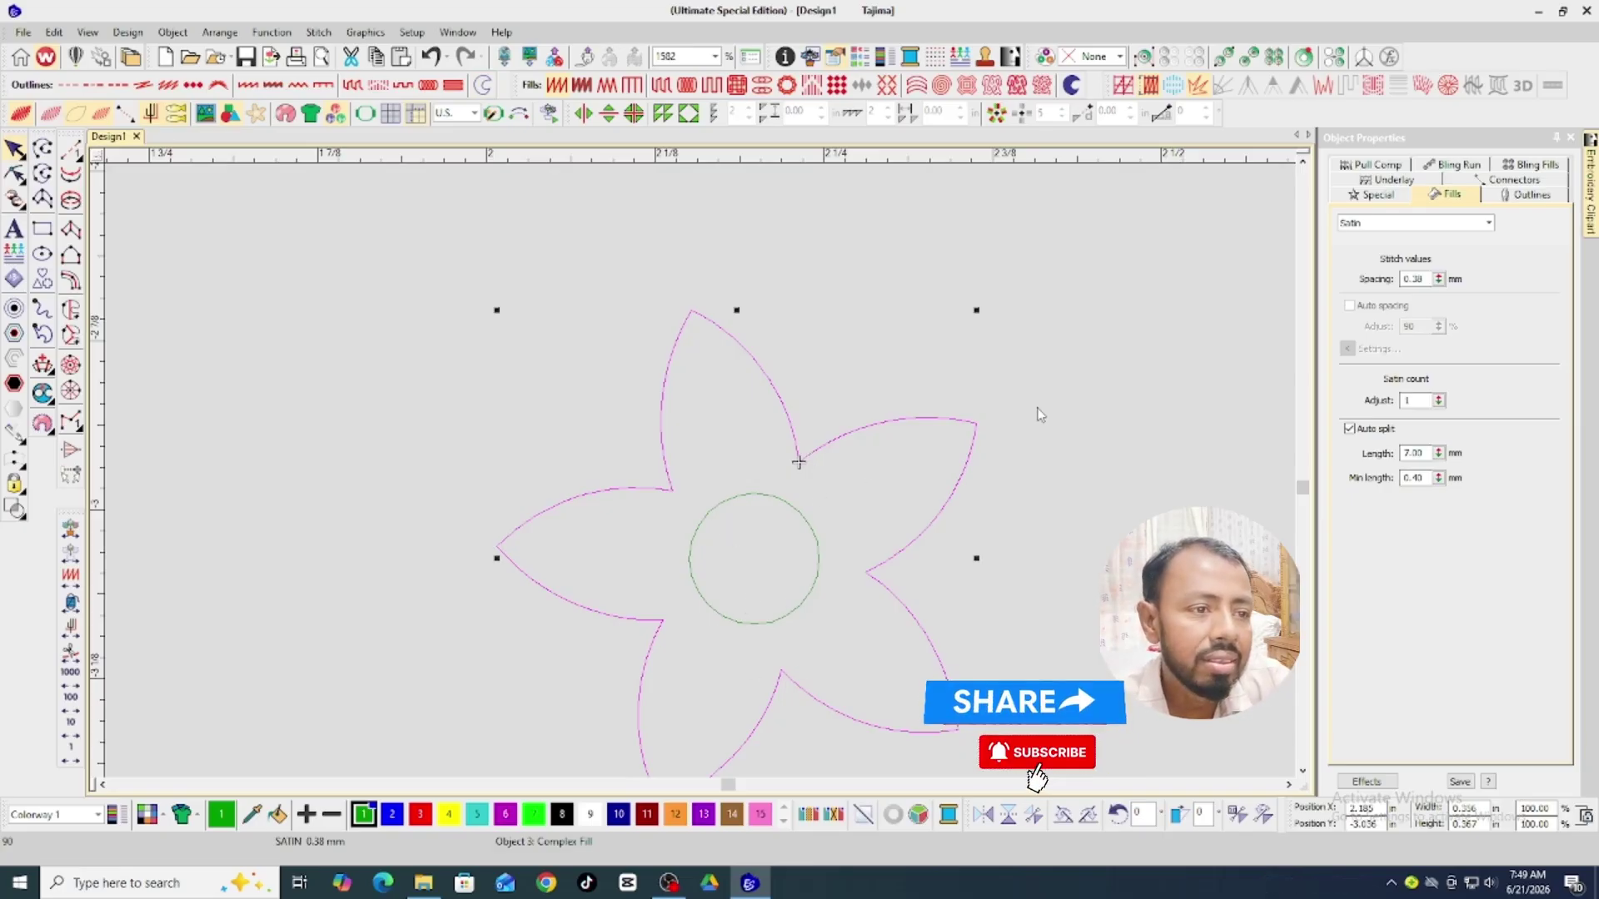
click(1079, 340)
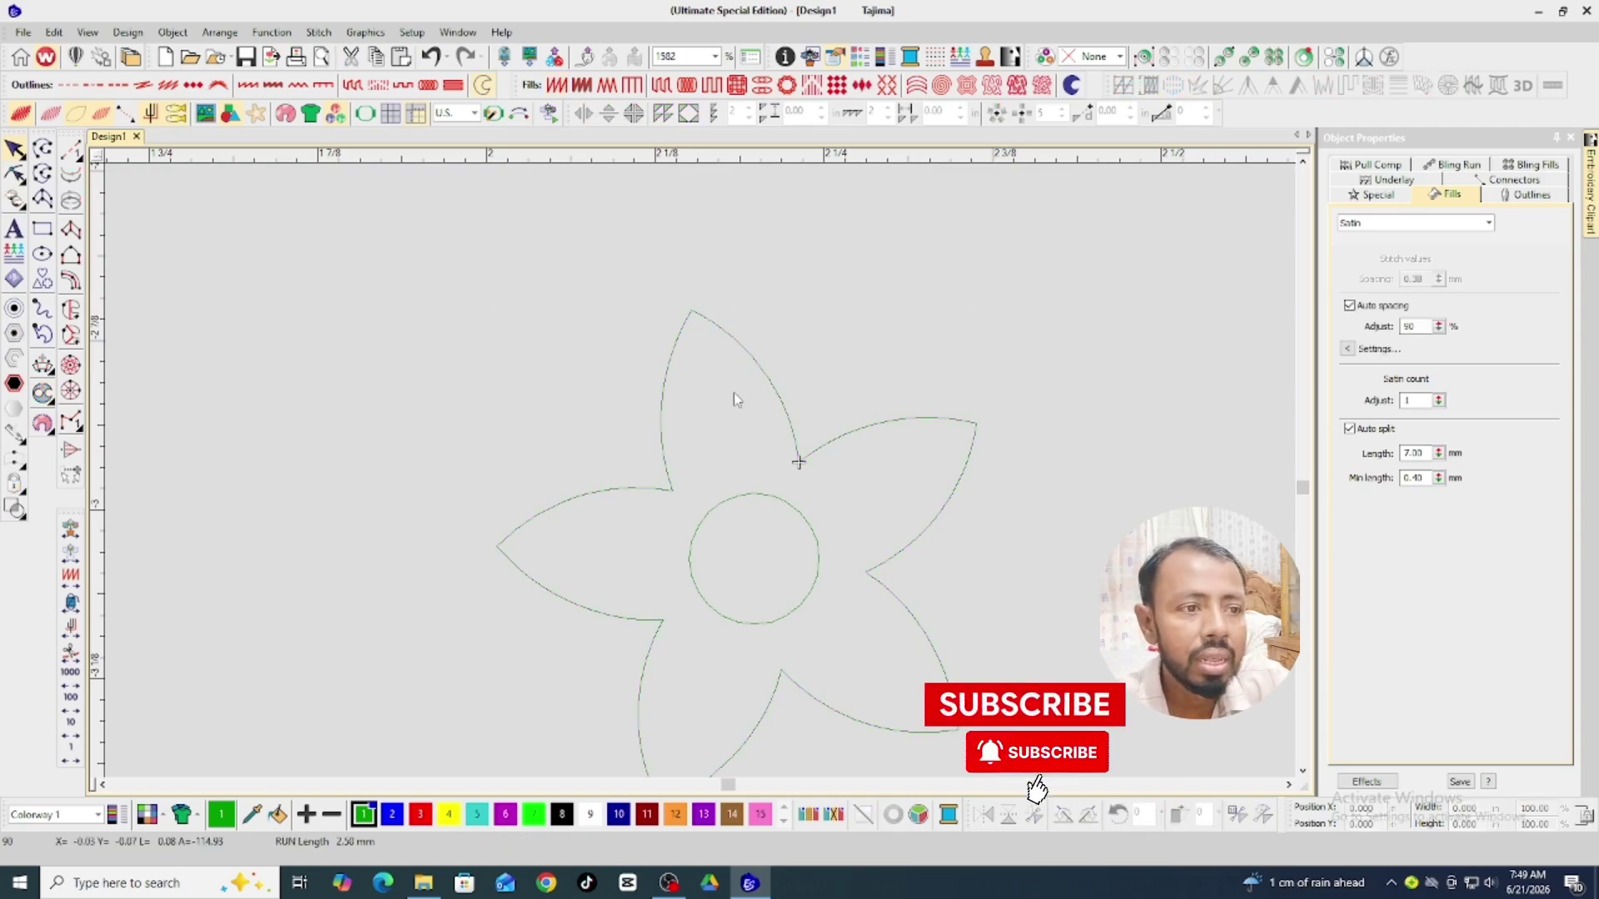
key(t)
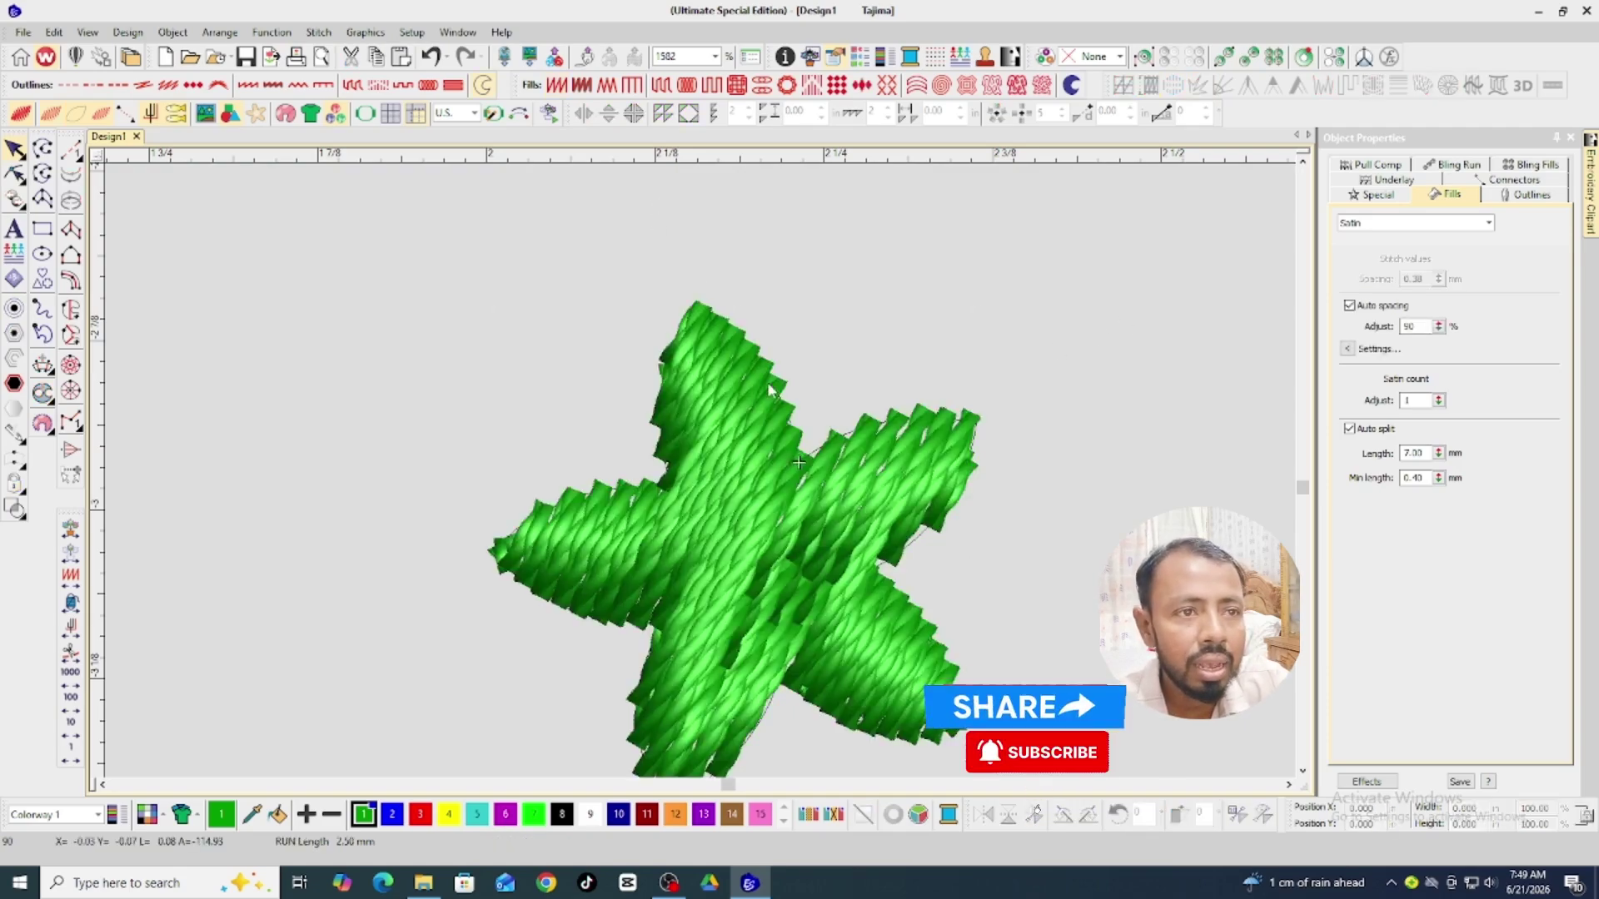
key(t)
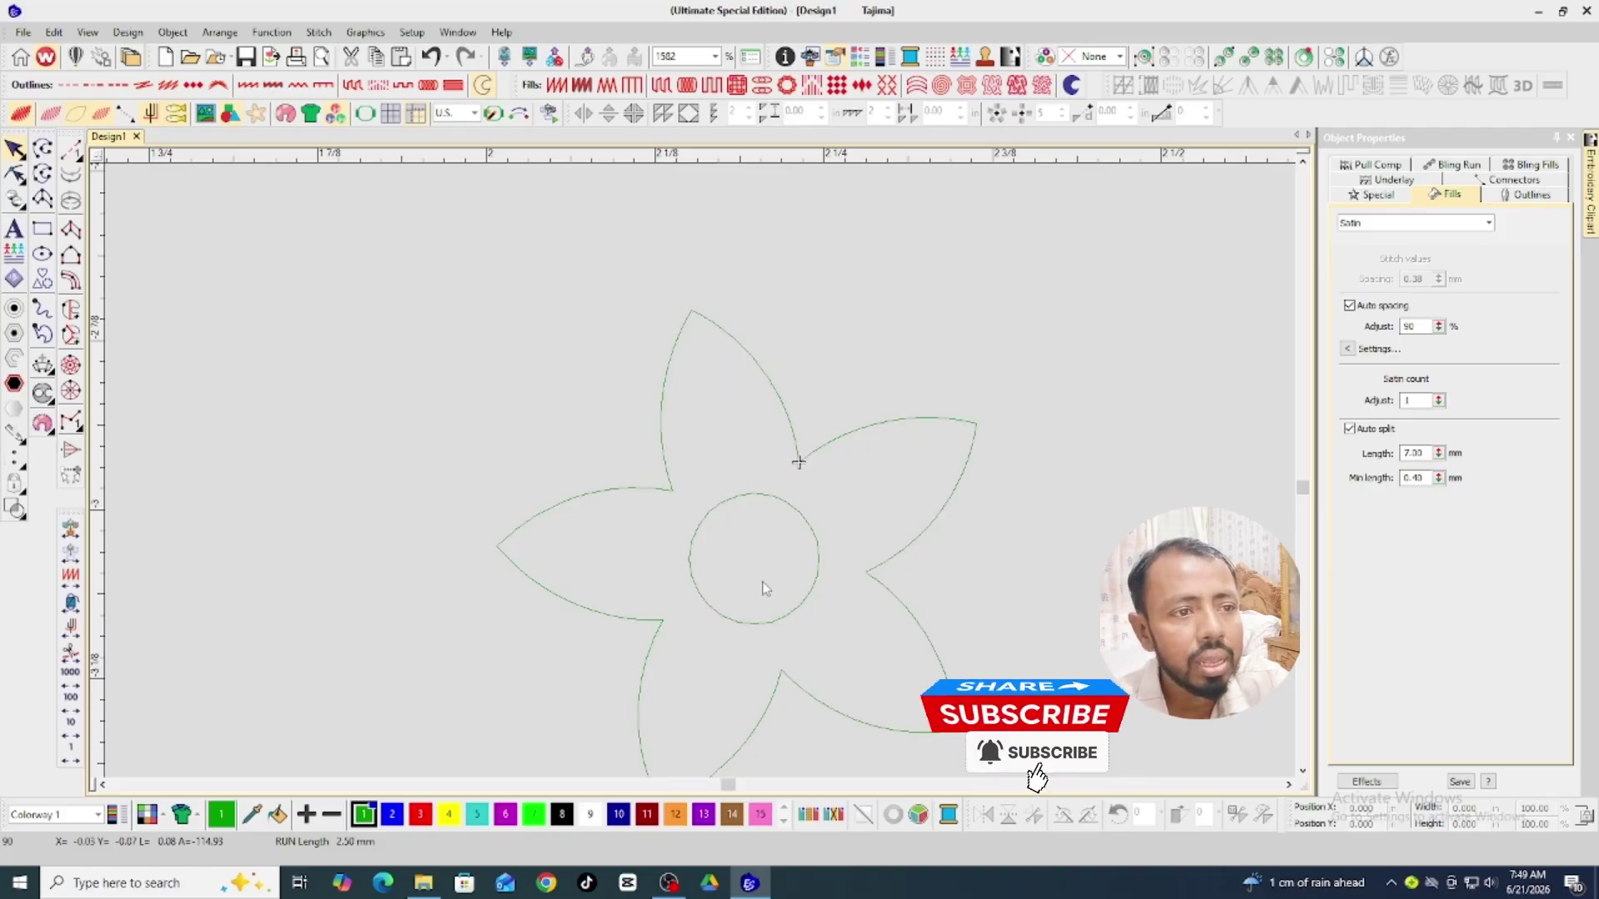
Cut a round hole in the flower's Complex Fill by digitizing a four-point second boundary along the center circle.
click(704, 321)
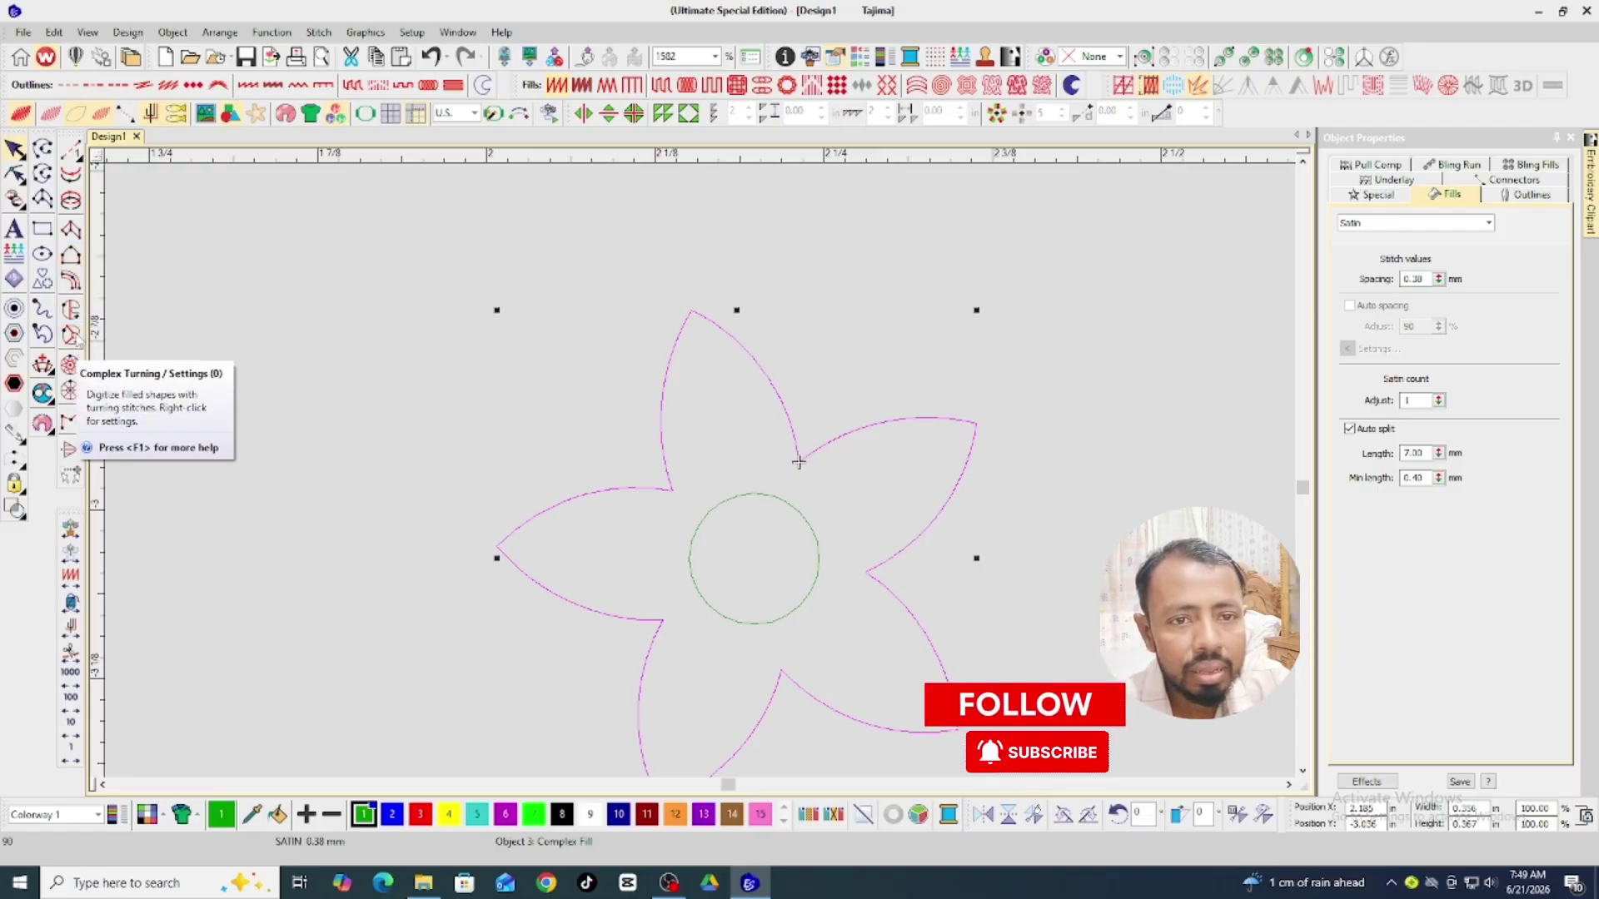
click(73, 311)
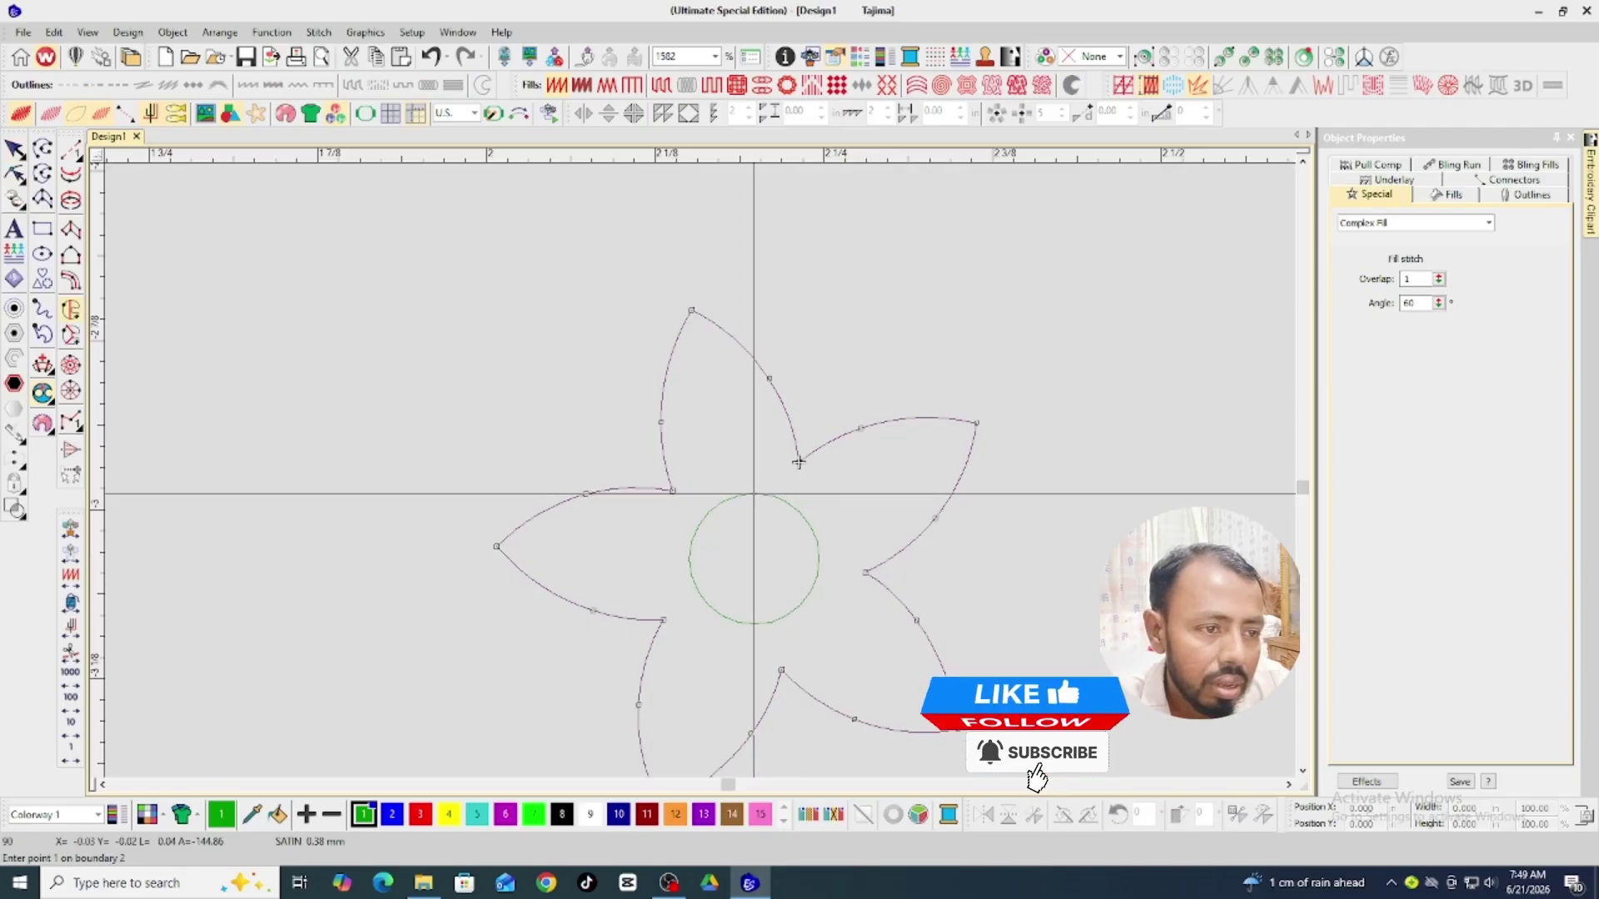
click(754, 493)
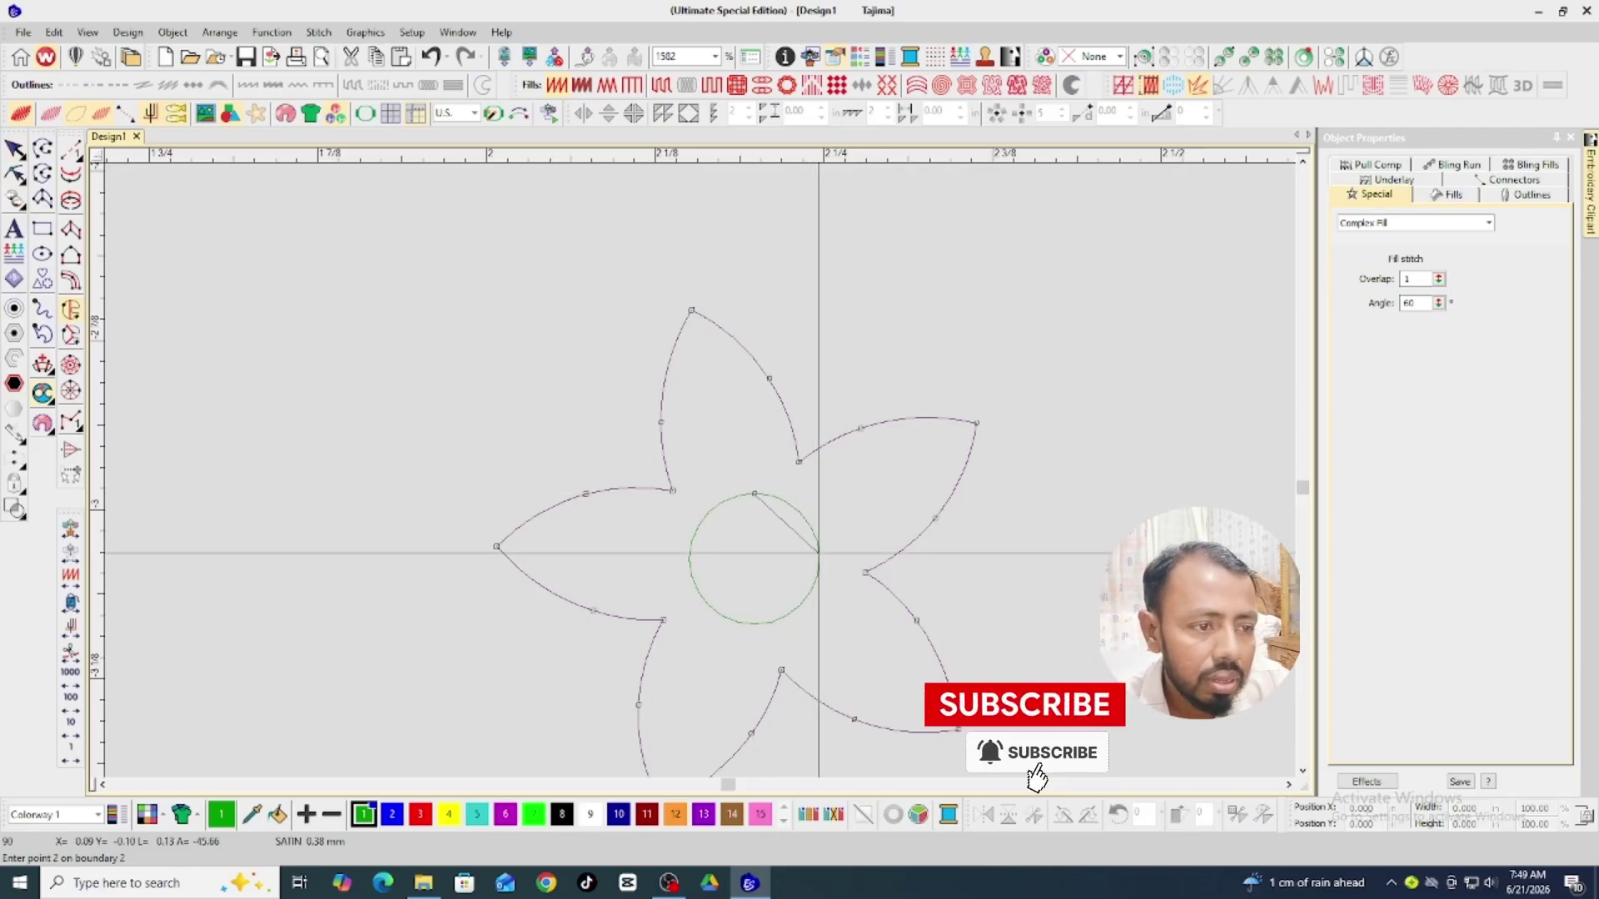
click(818, 552)
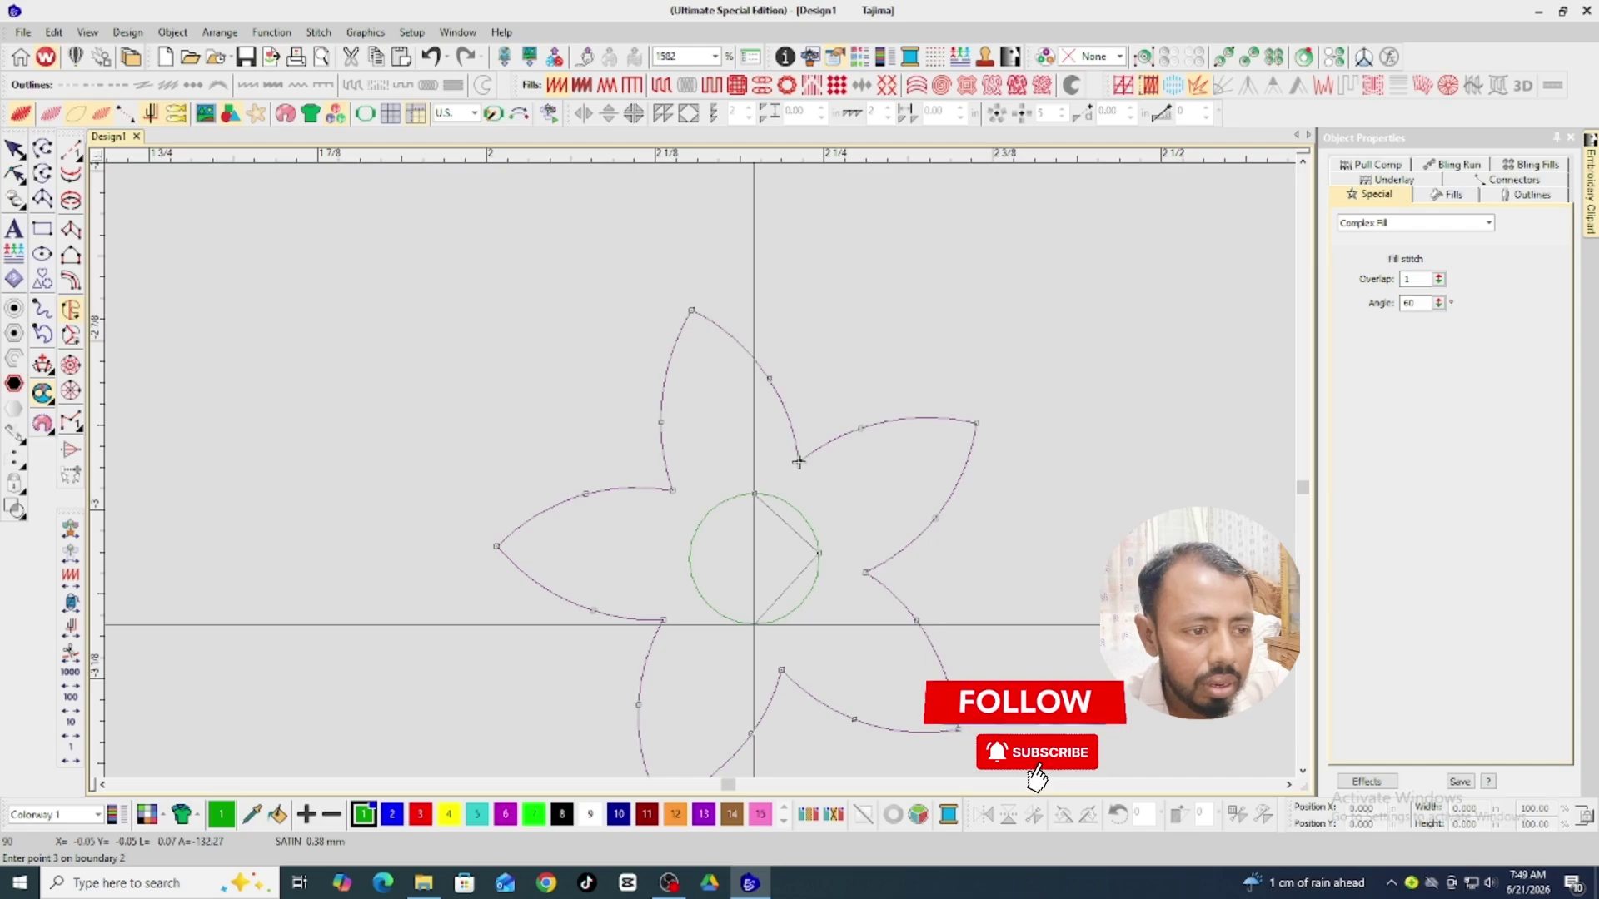
click(754, 624)
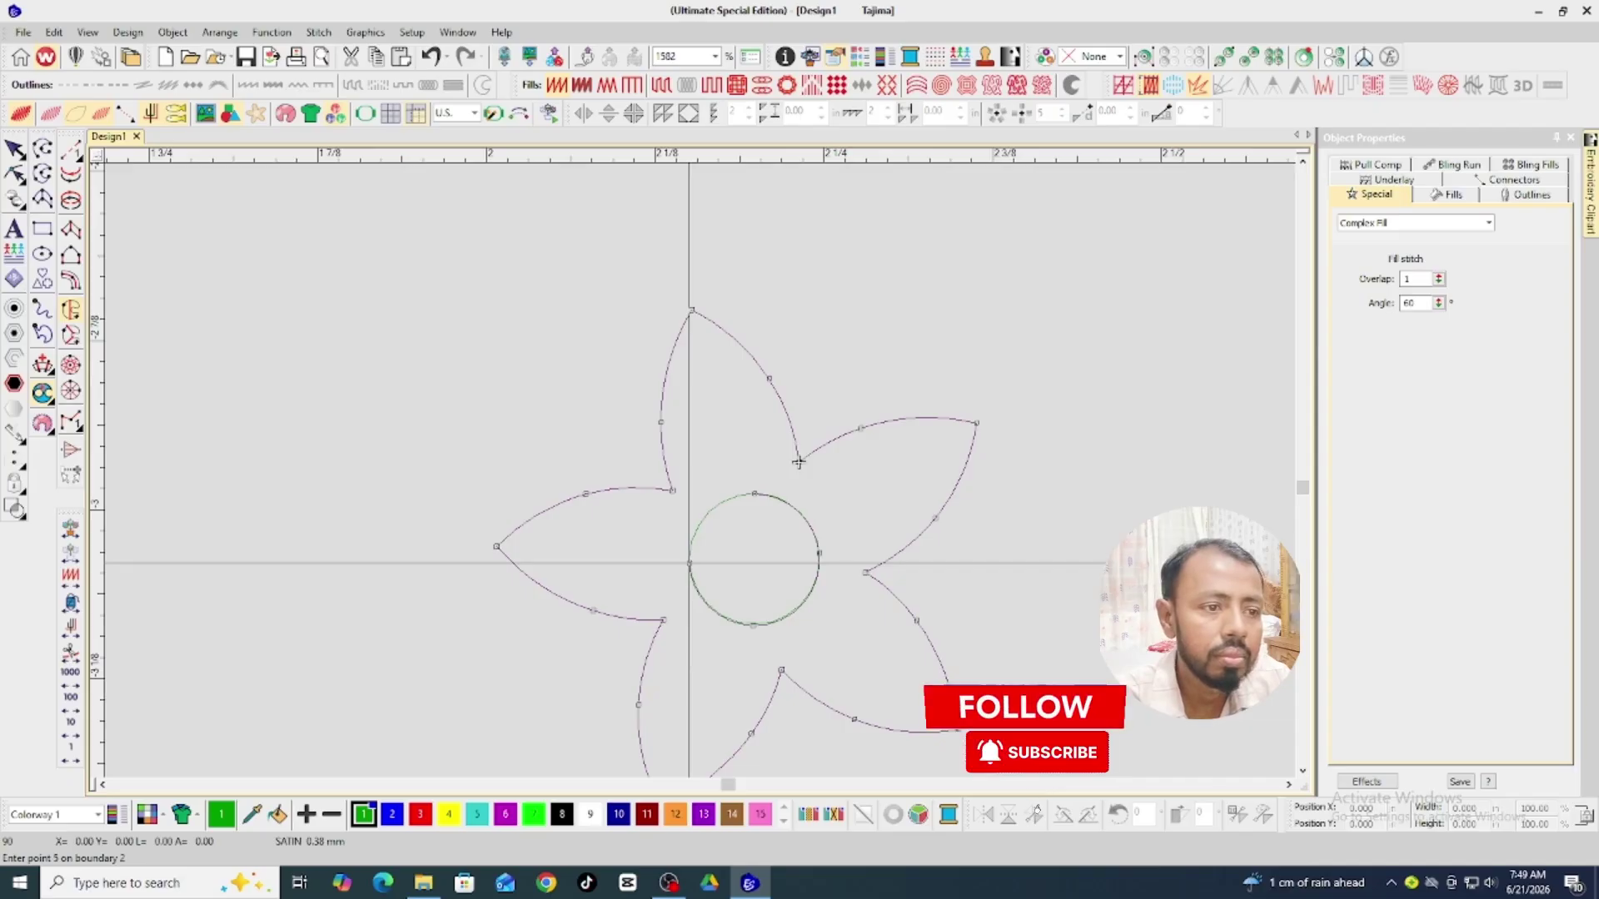
key(Return)
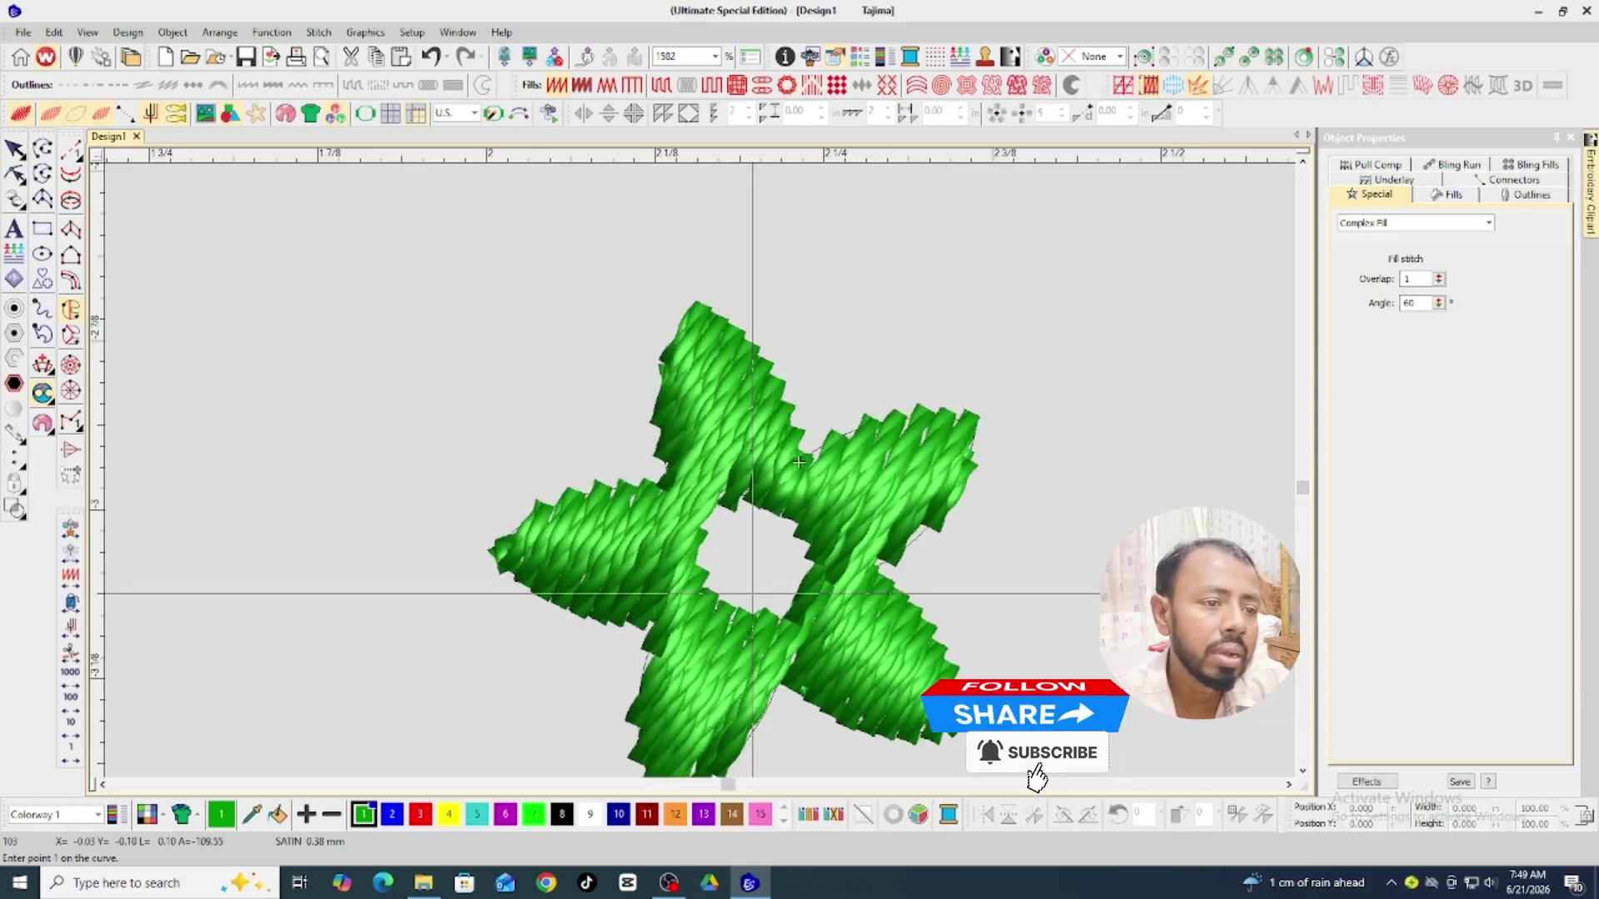
Hide the flower's stitches so only its outlines remain, and display the reference image behind them.
key(Escape)
click(747, 410)
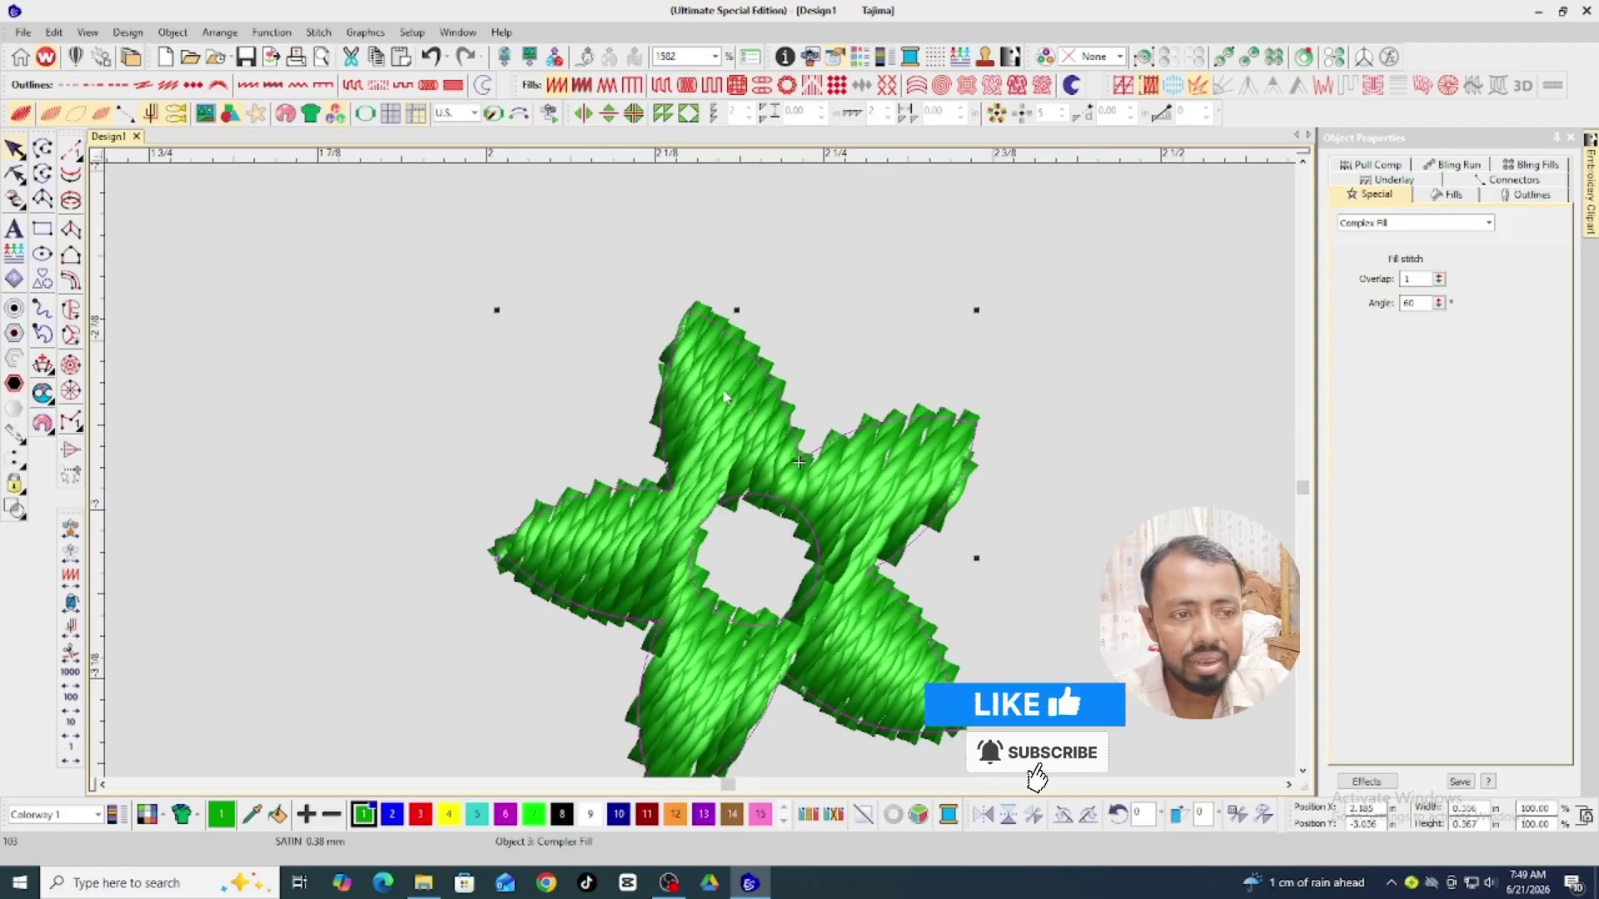
scroll(725, 402, down, 1)
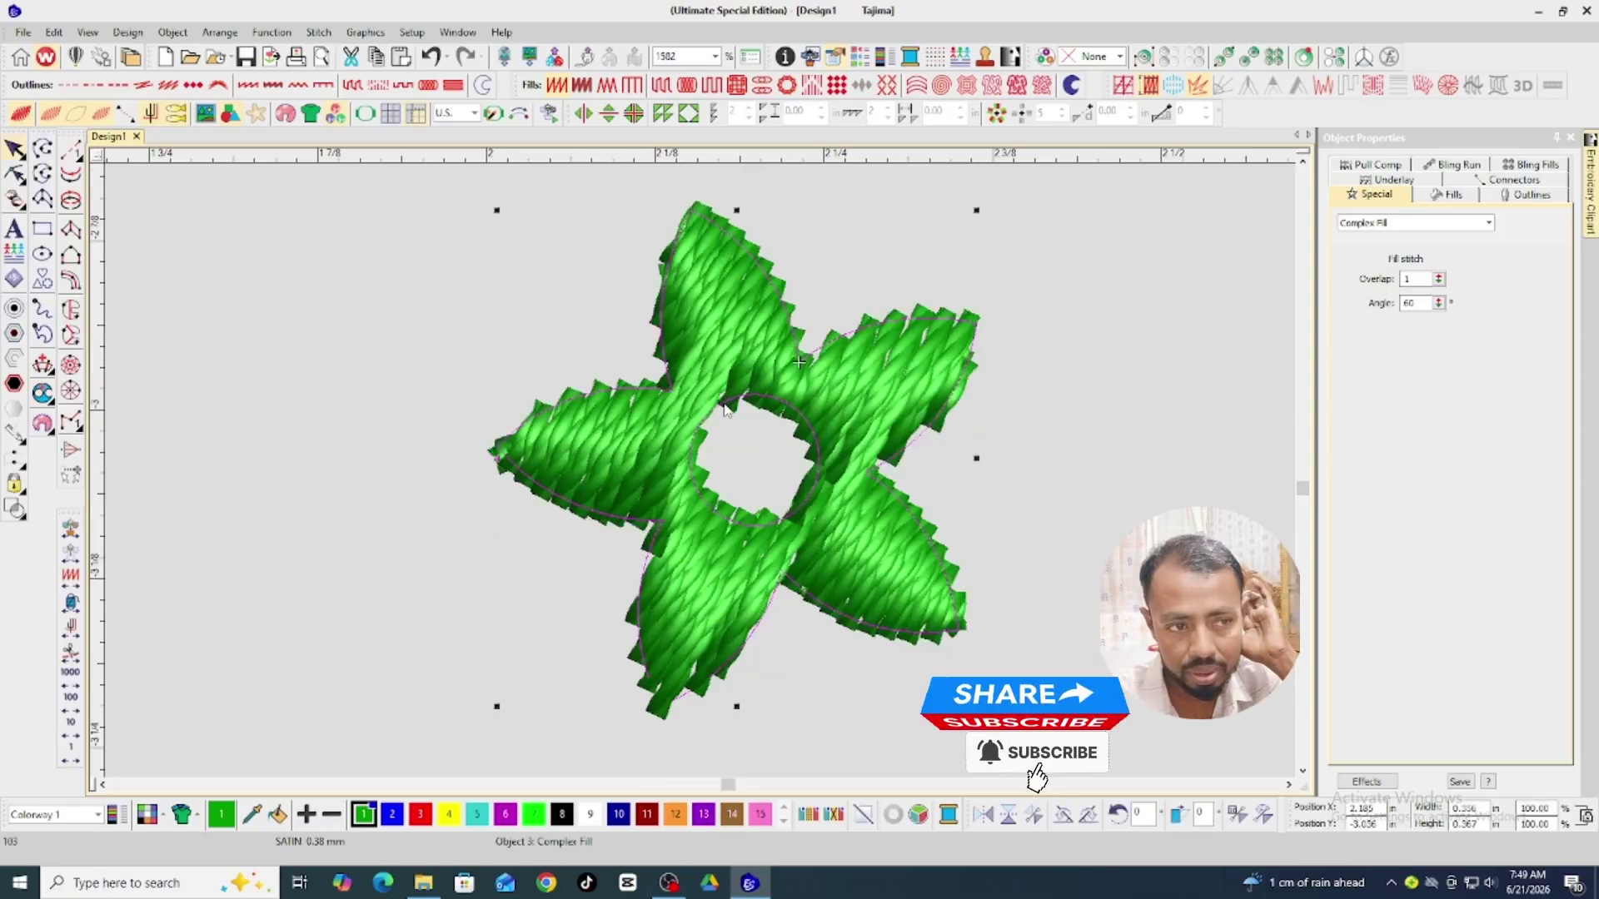
key(s)
key(b)
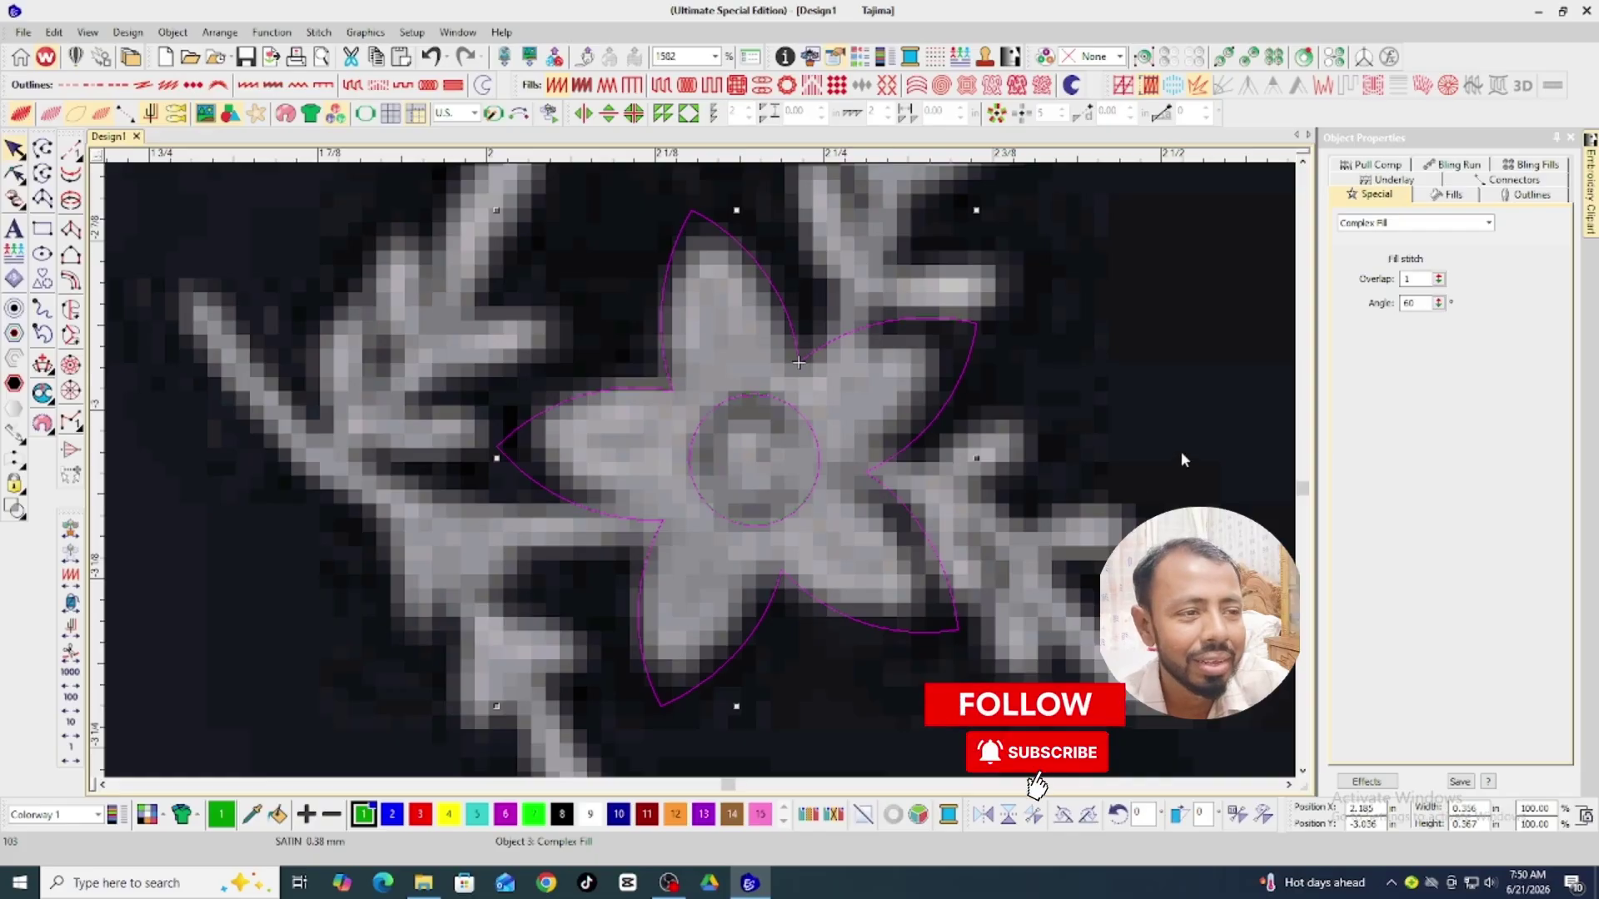
click(1069, 390)
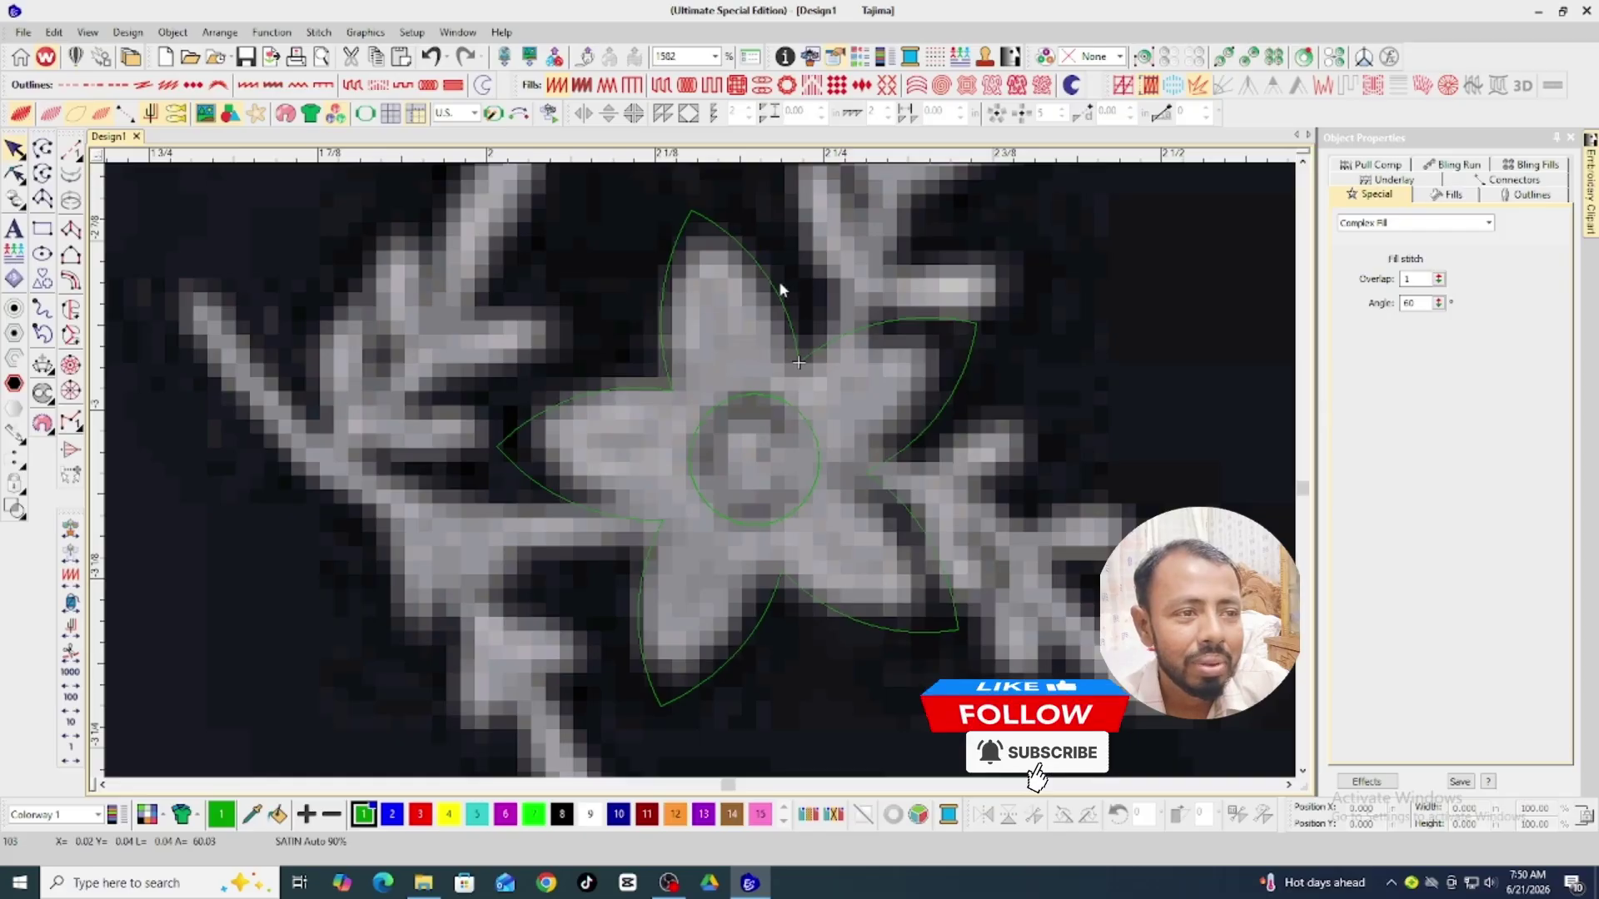
Add stitch angle lines across the flower's petals so the satin stitches turn around the center hole.
click(779, 288)
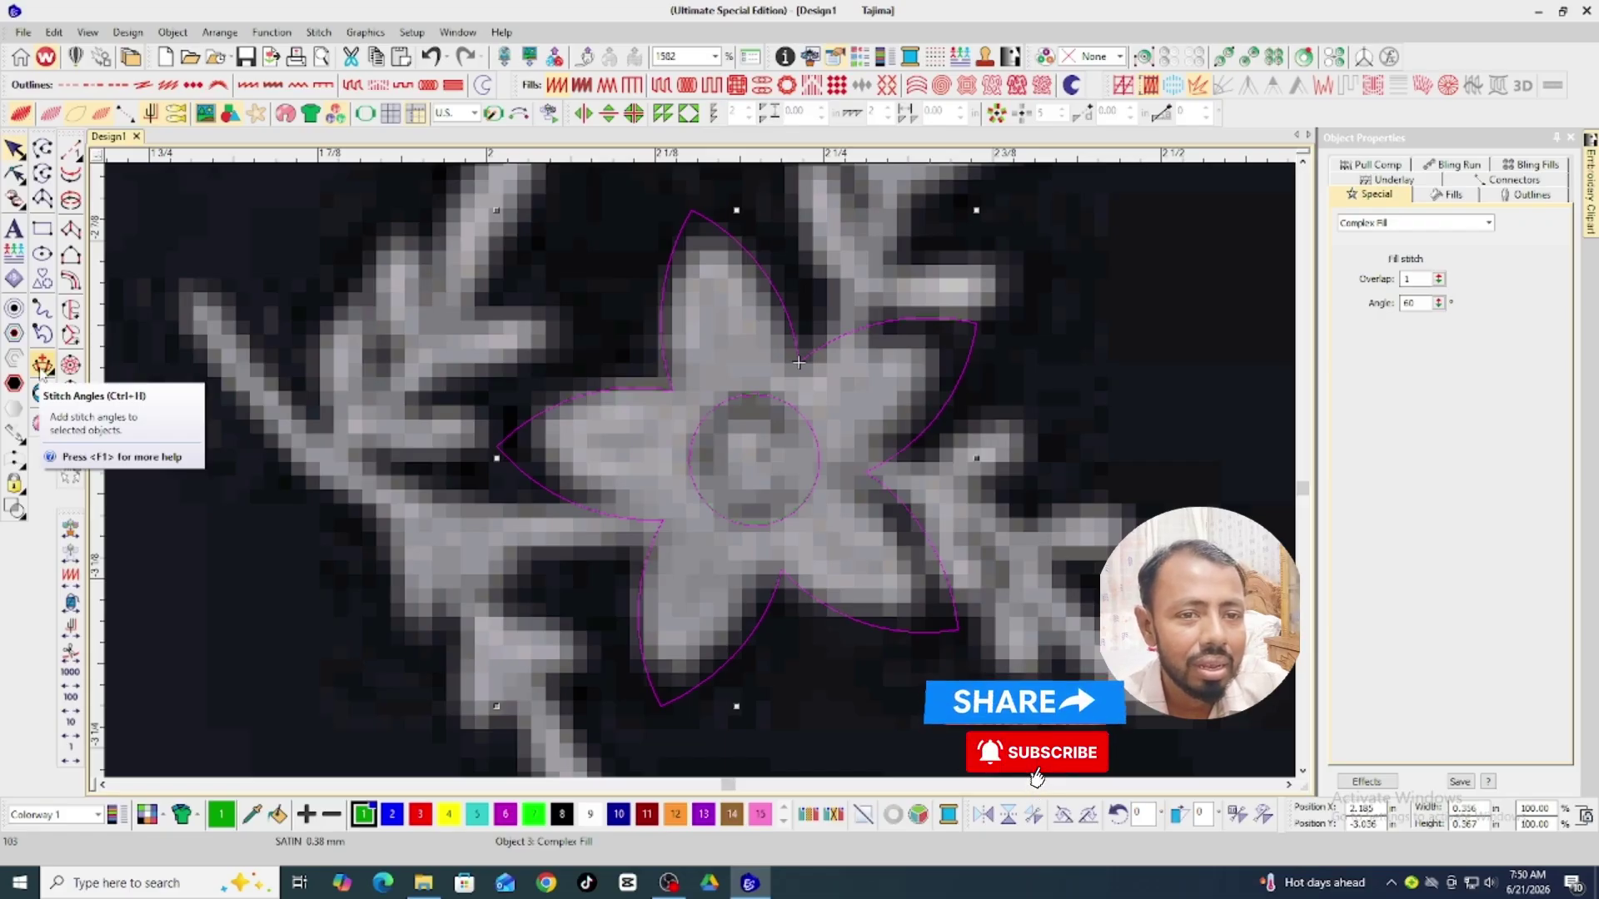
click(41, 366)
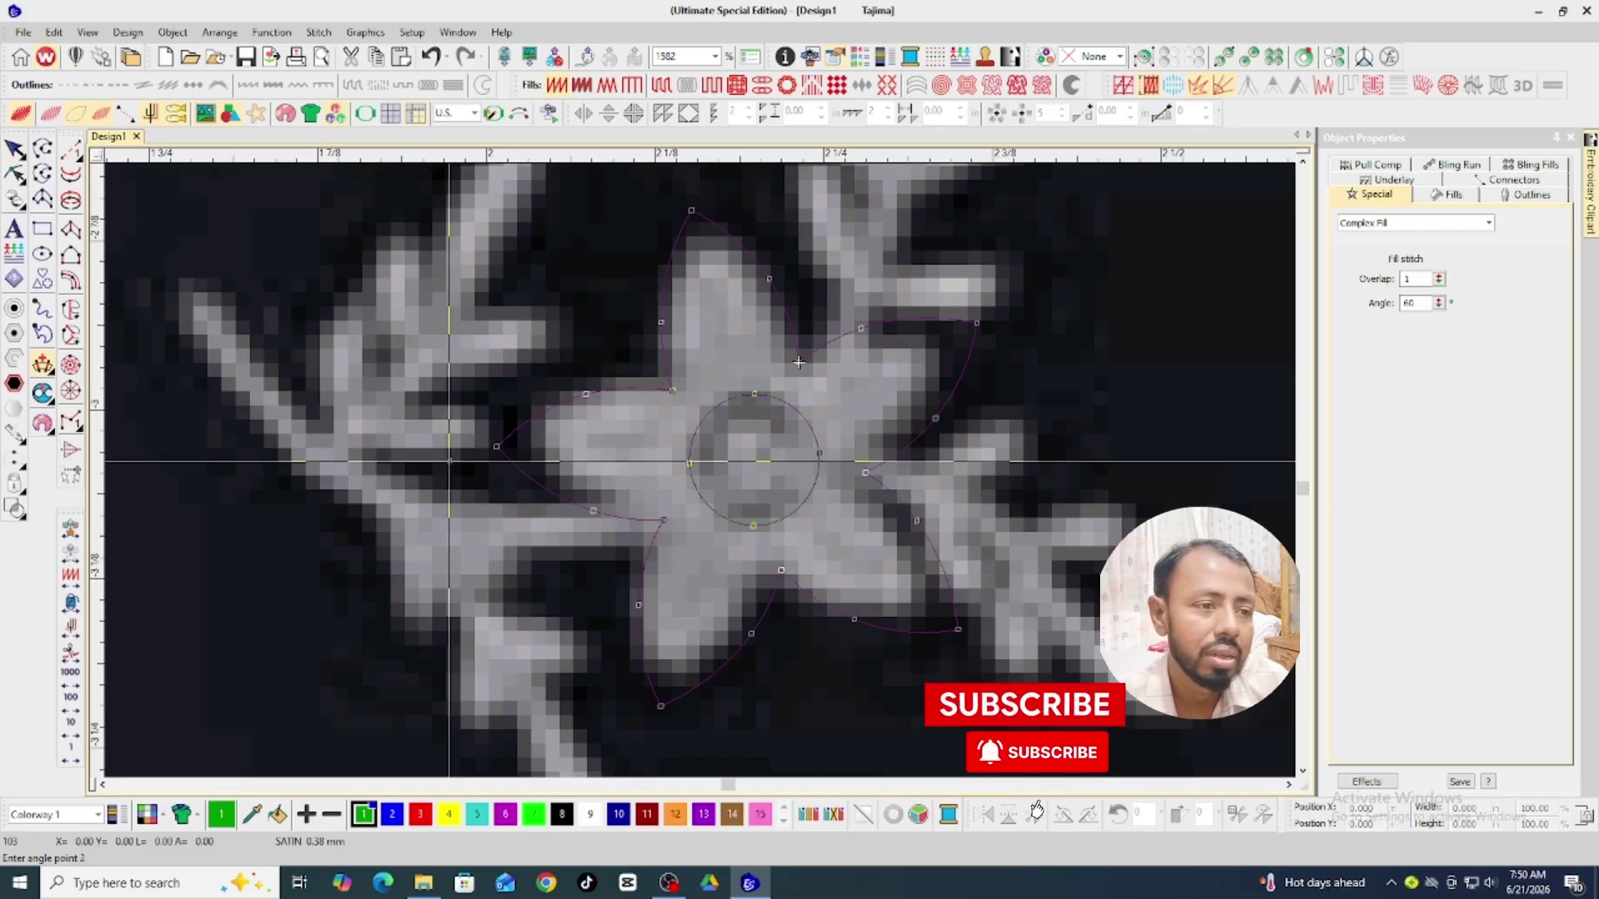
click(981, 433)
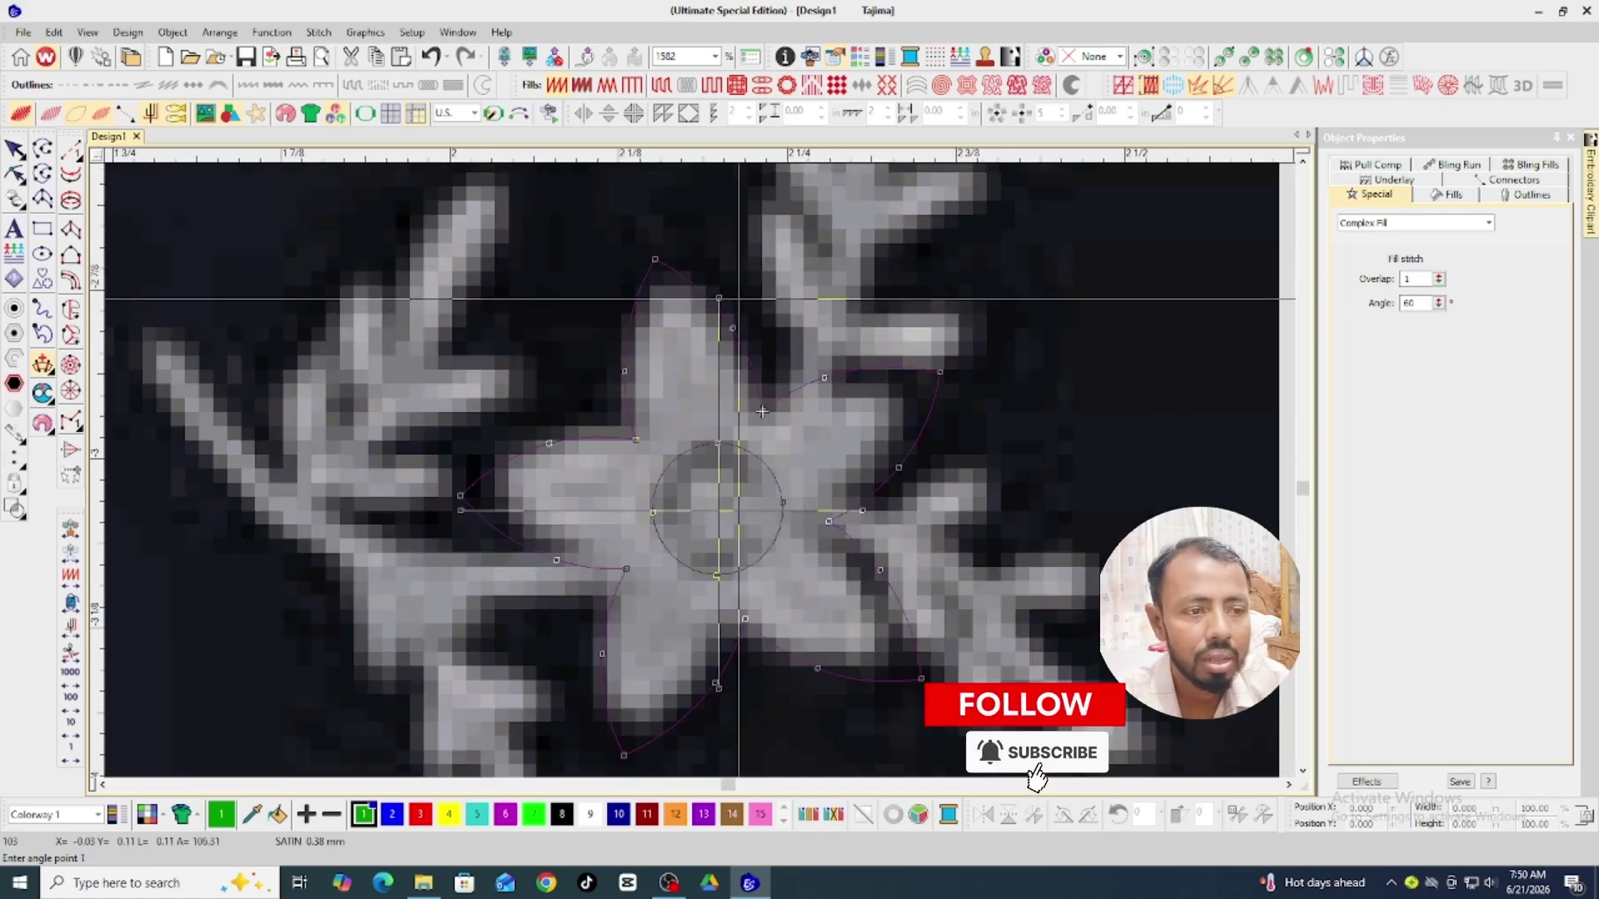
click(762, 411)
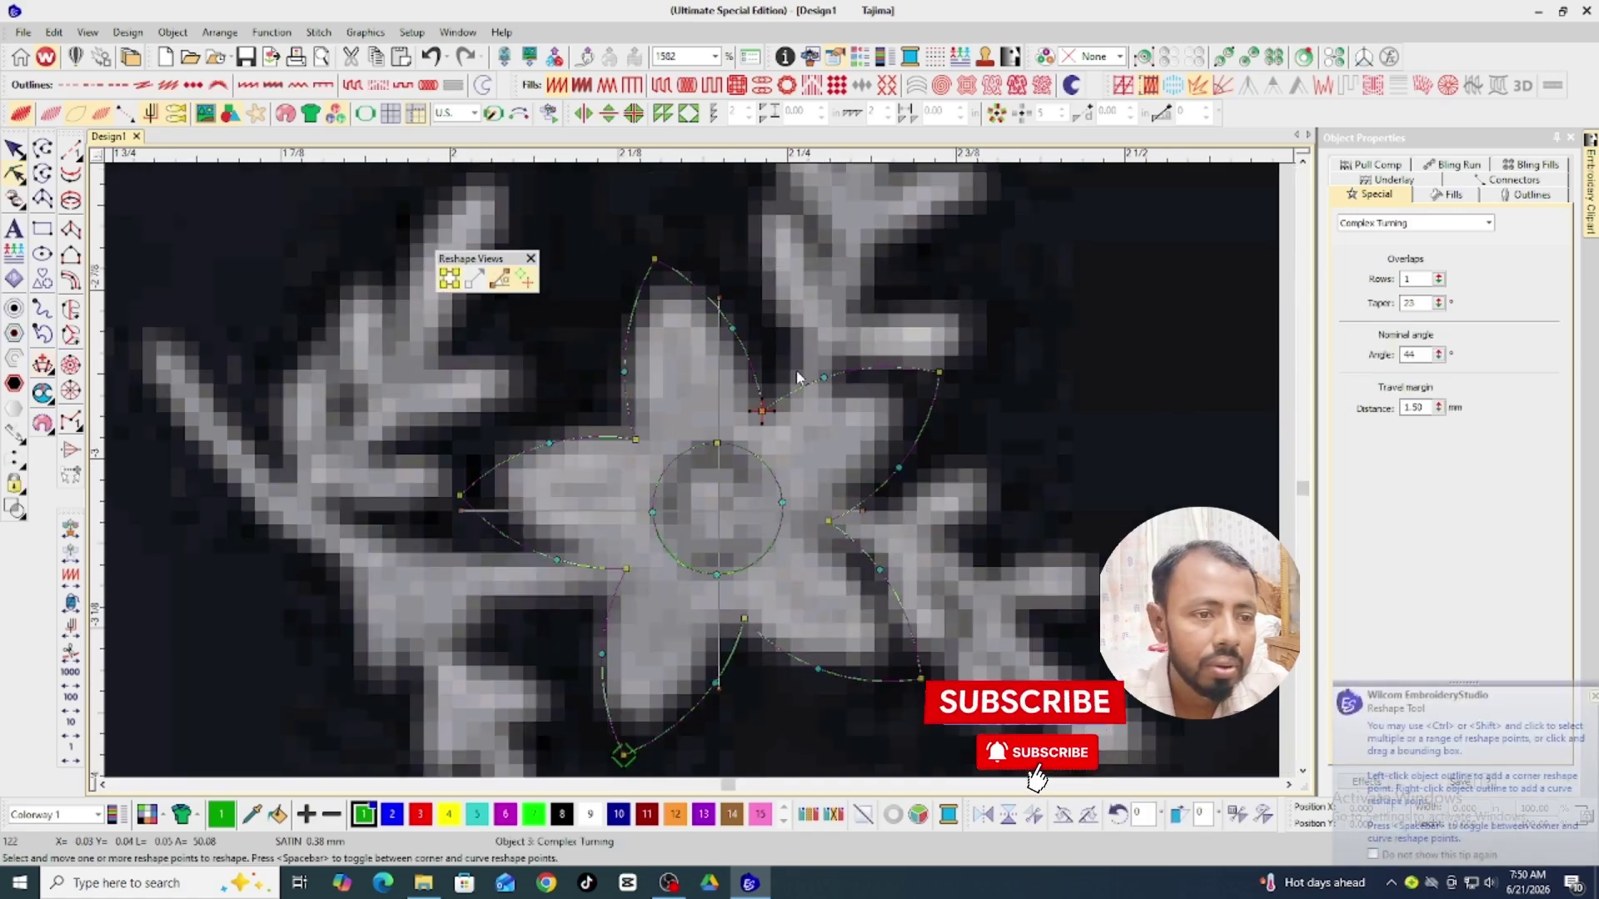
key(Escape)
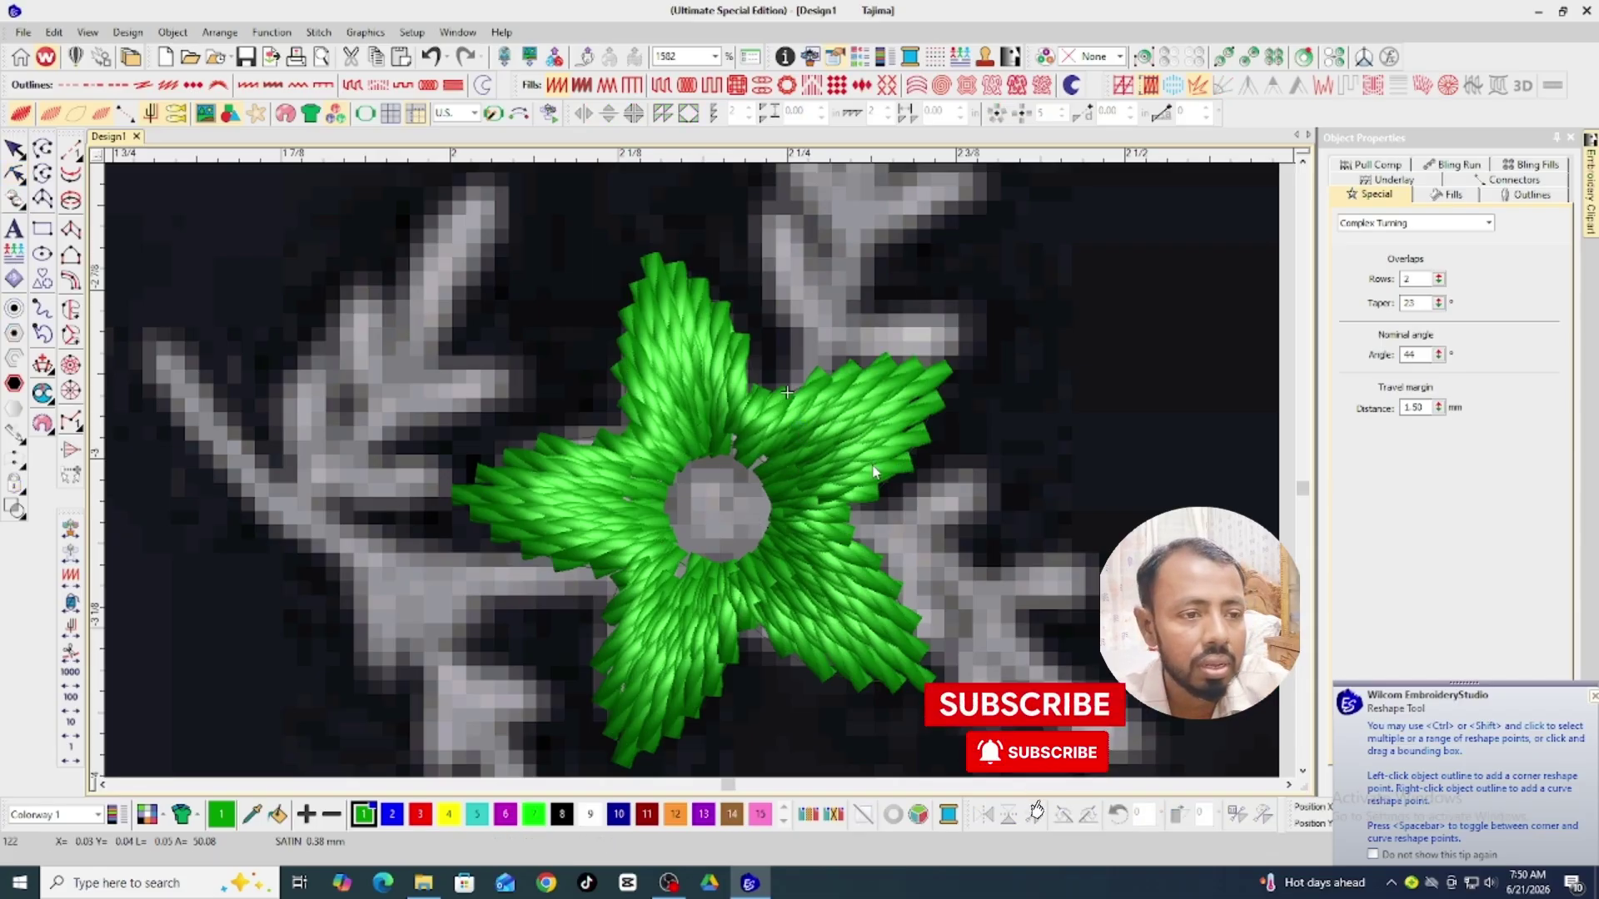
Select the vector circle at the flower's center and convert it to a Satin fill.
key(s)
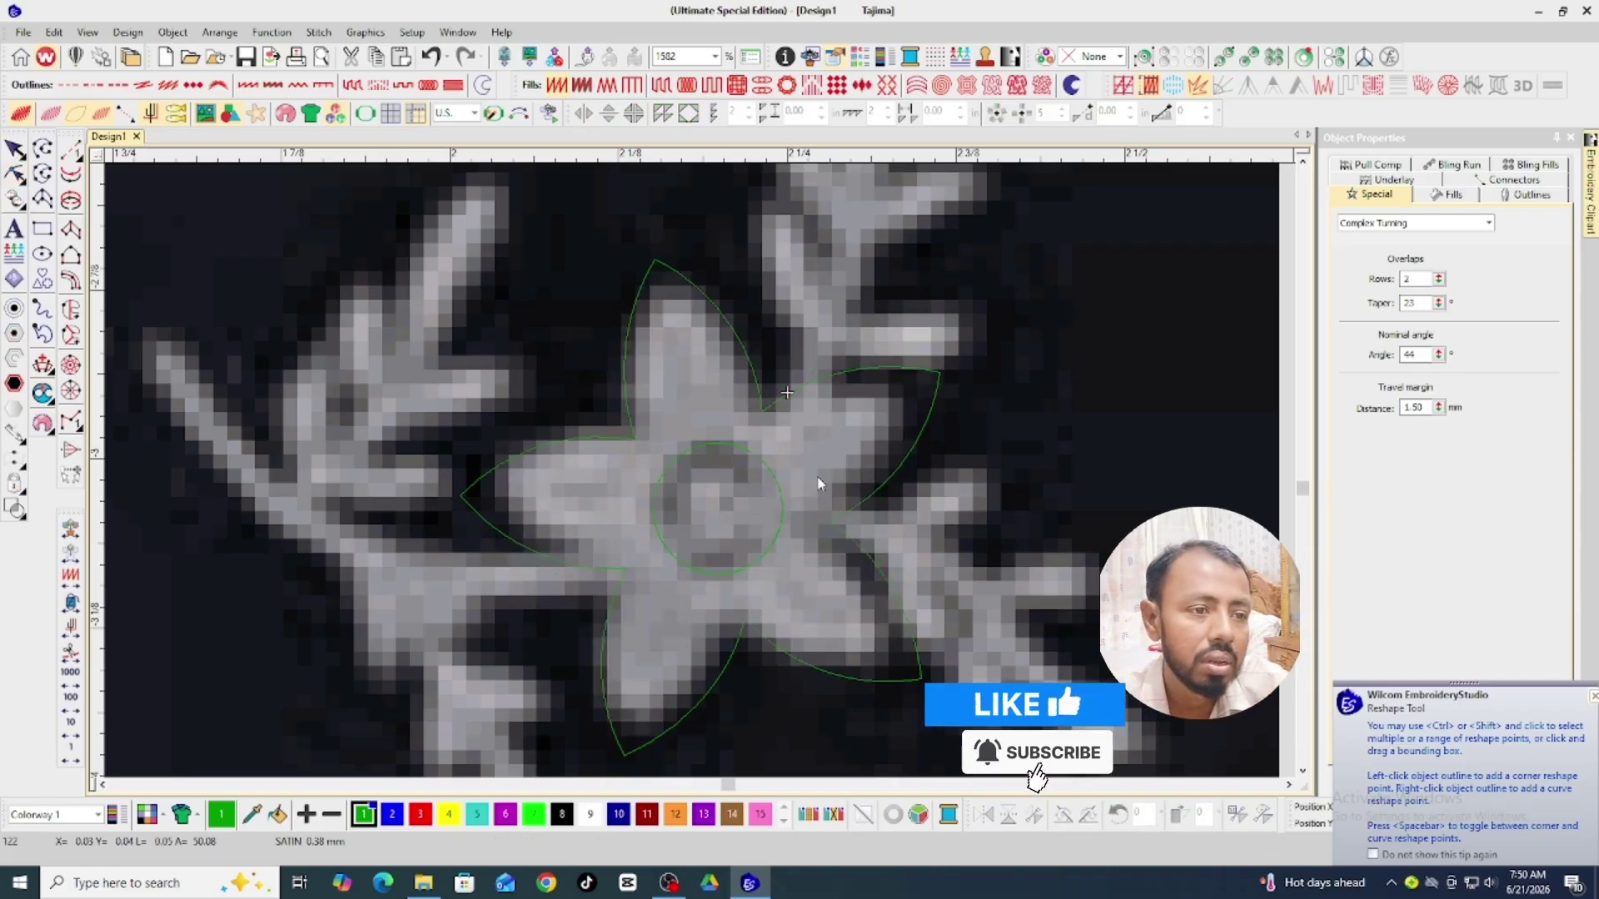
click(707, 442)
key(Escape)
drag(546, 361, 892, 706)
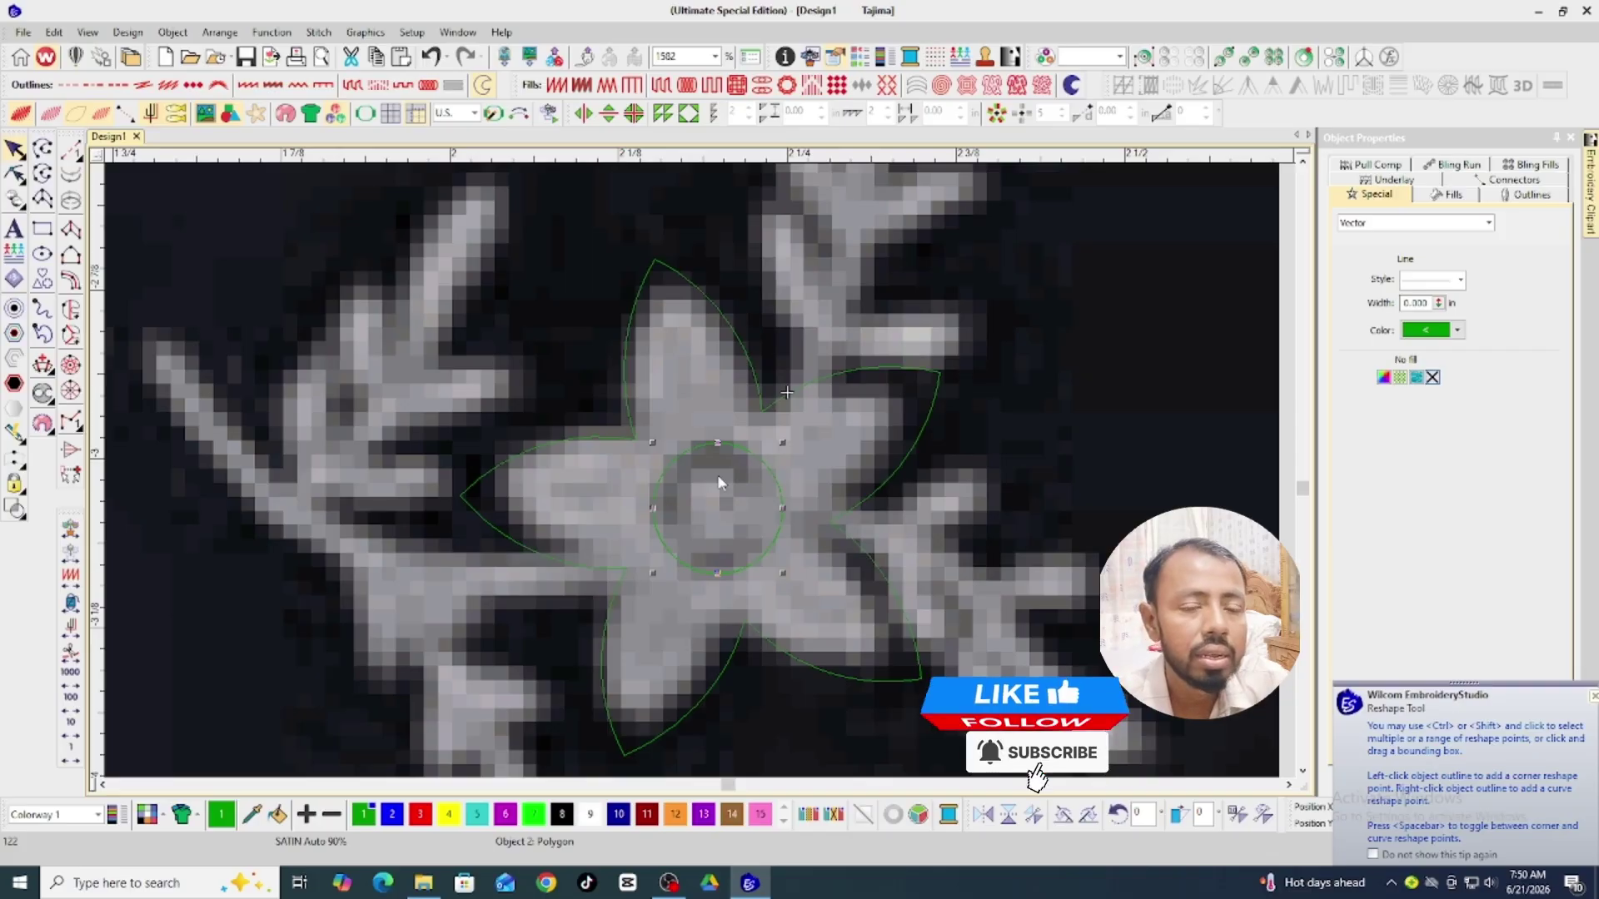
key(s)
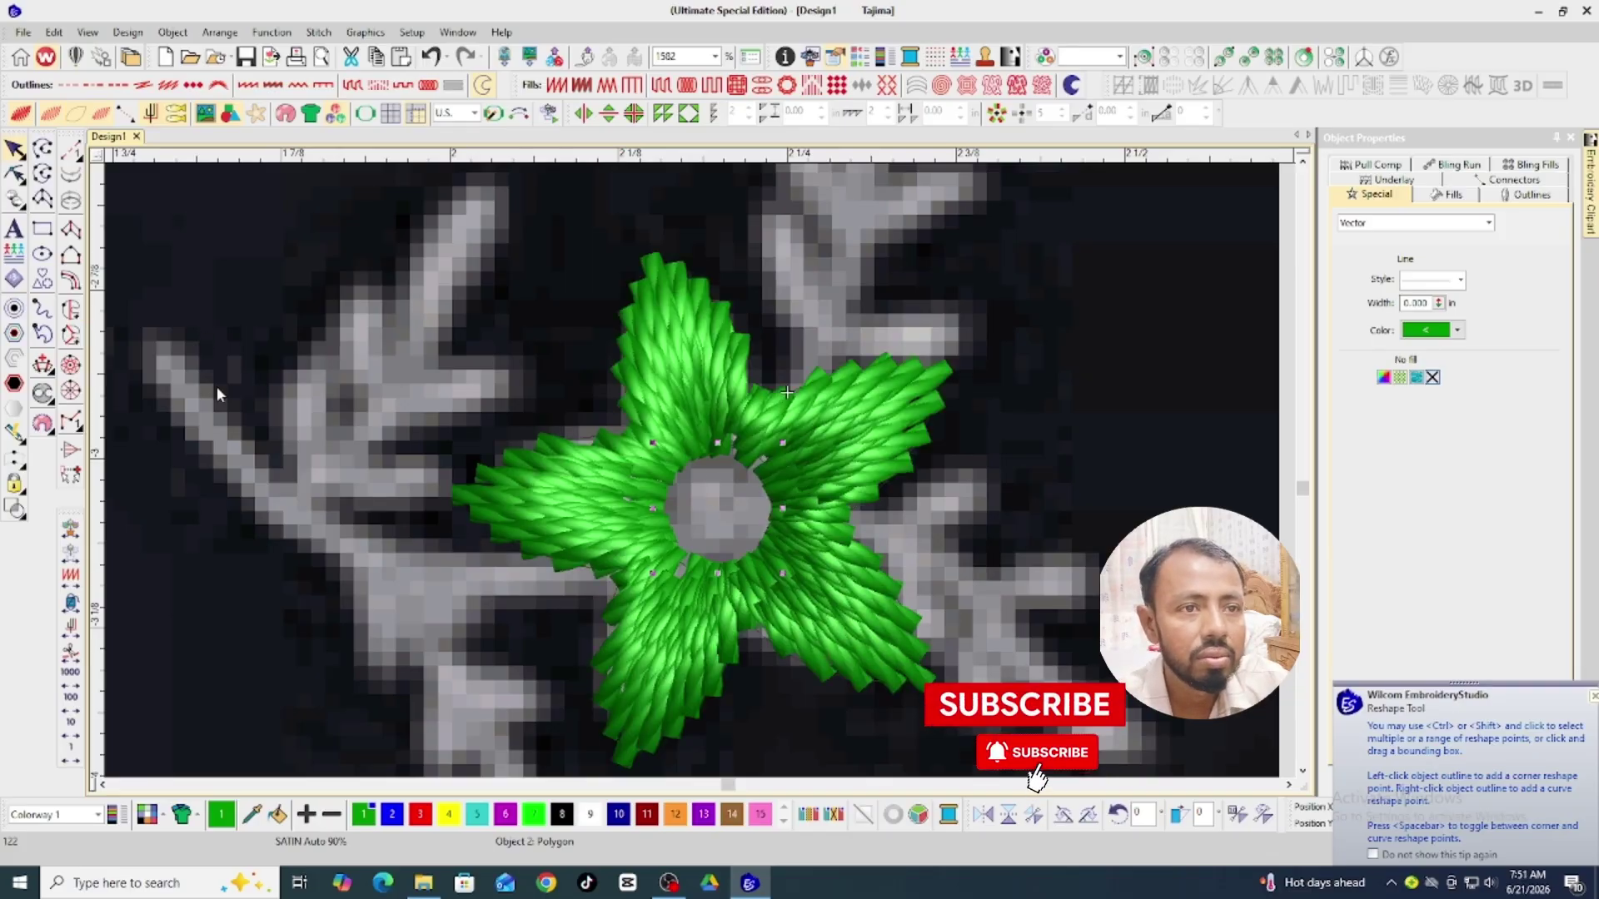
click(557, 90)
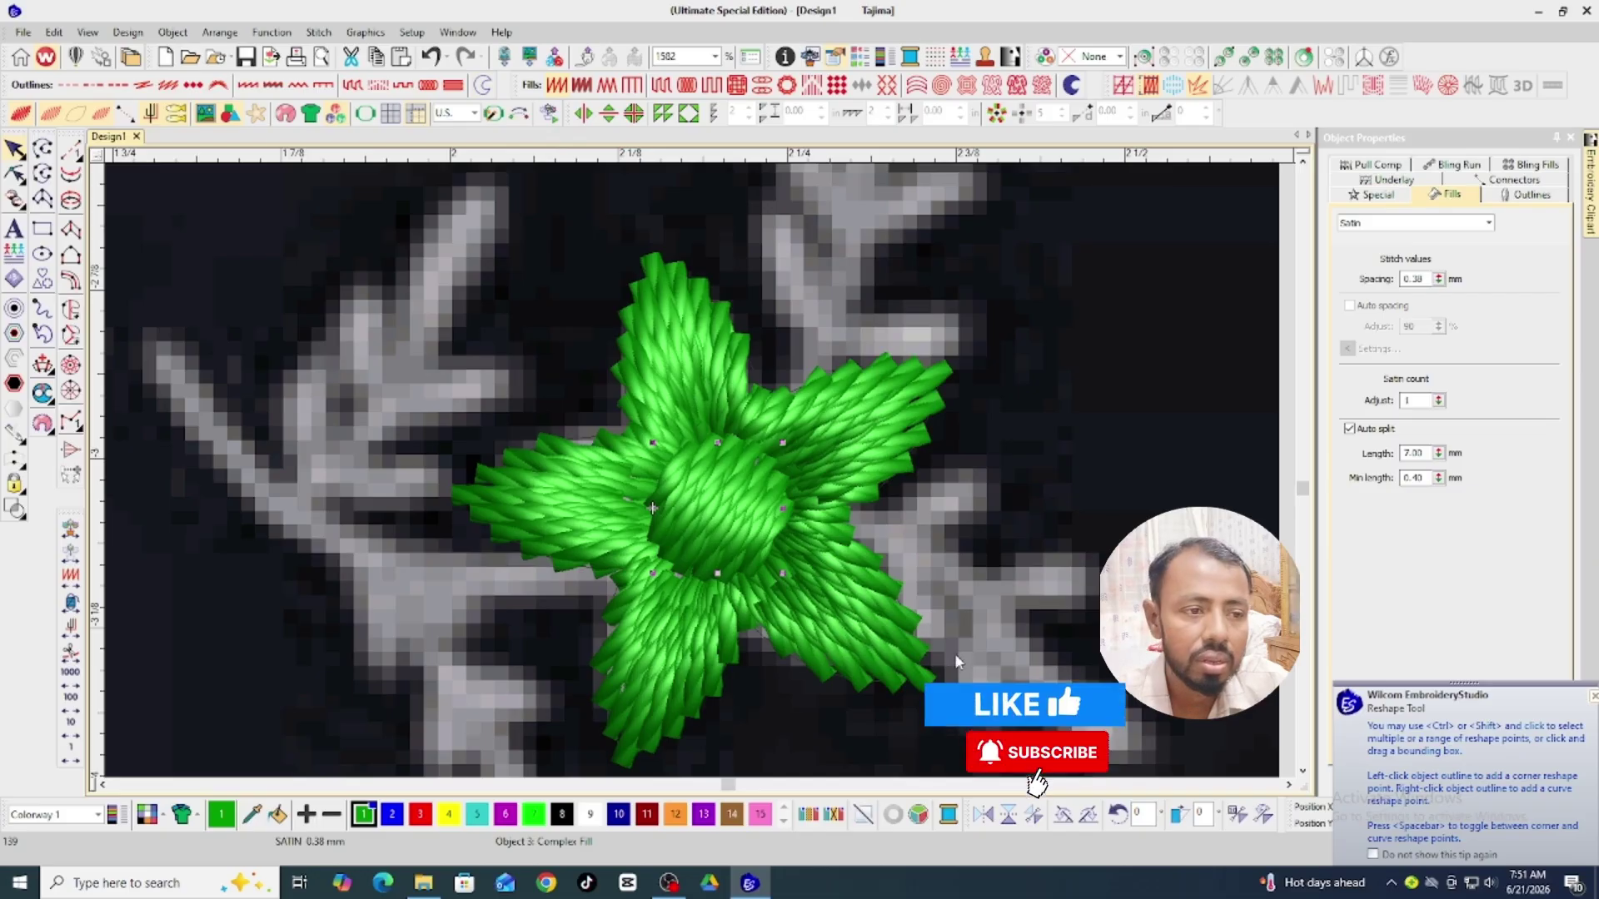
Enlarge the satin center circle slightly about its center so it overlaps the inner petal edges, and check the stitched flower.
key(s)
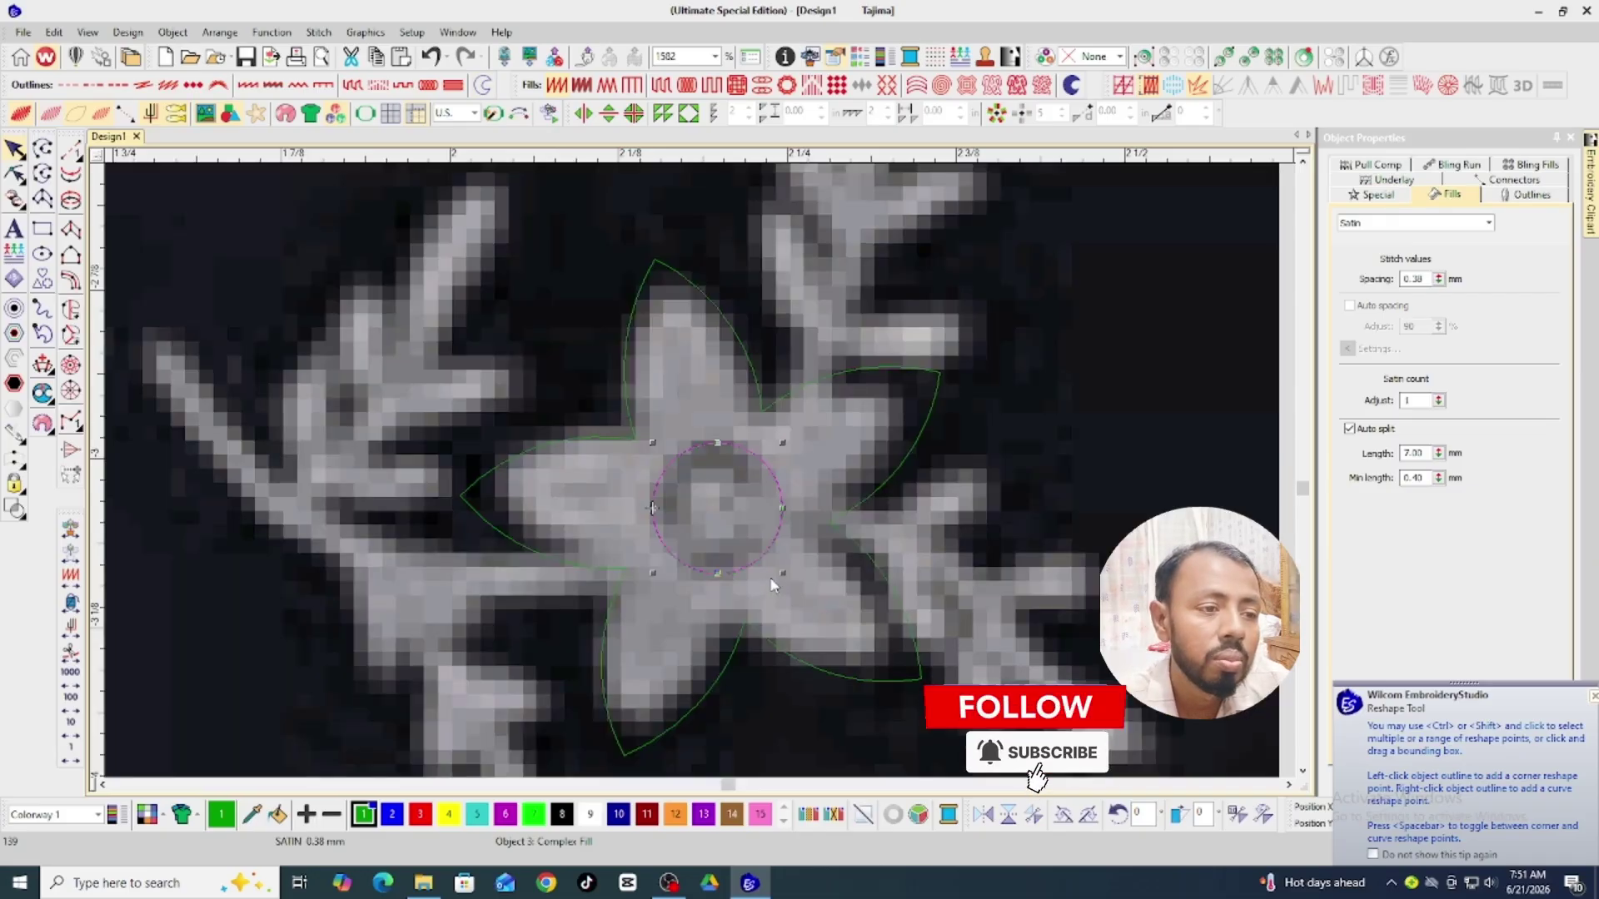
drag(787, 573, 789, 582)
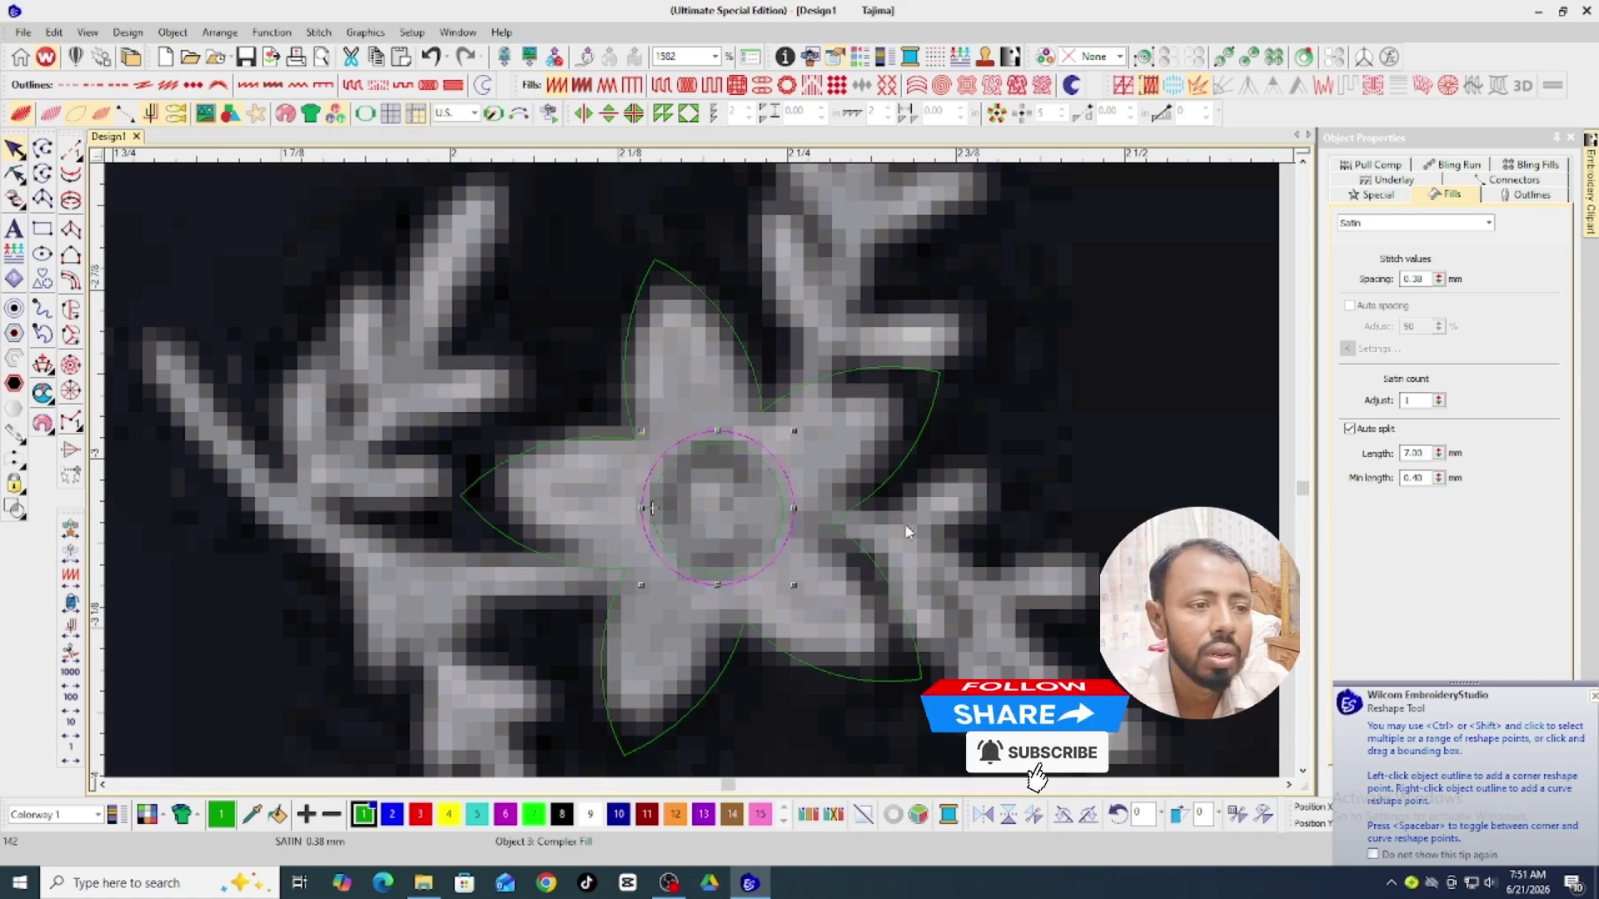
key(s)
key(Escape)
key(shift+z)
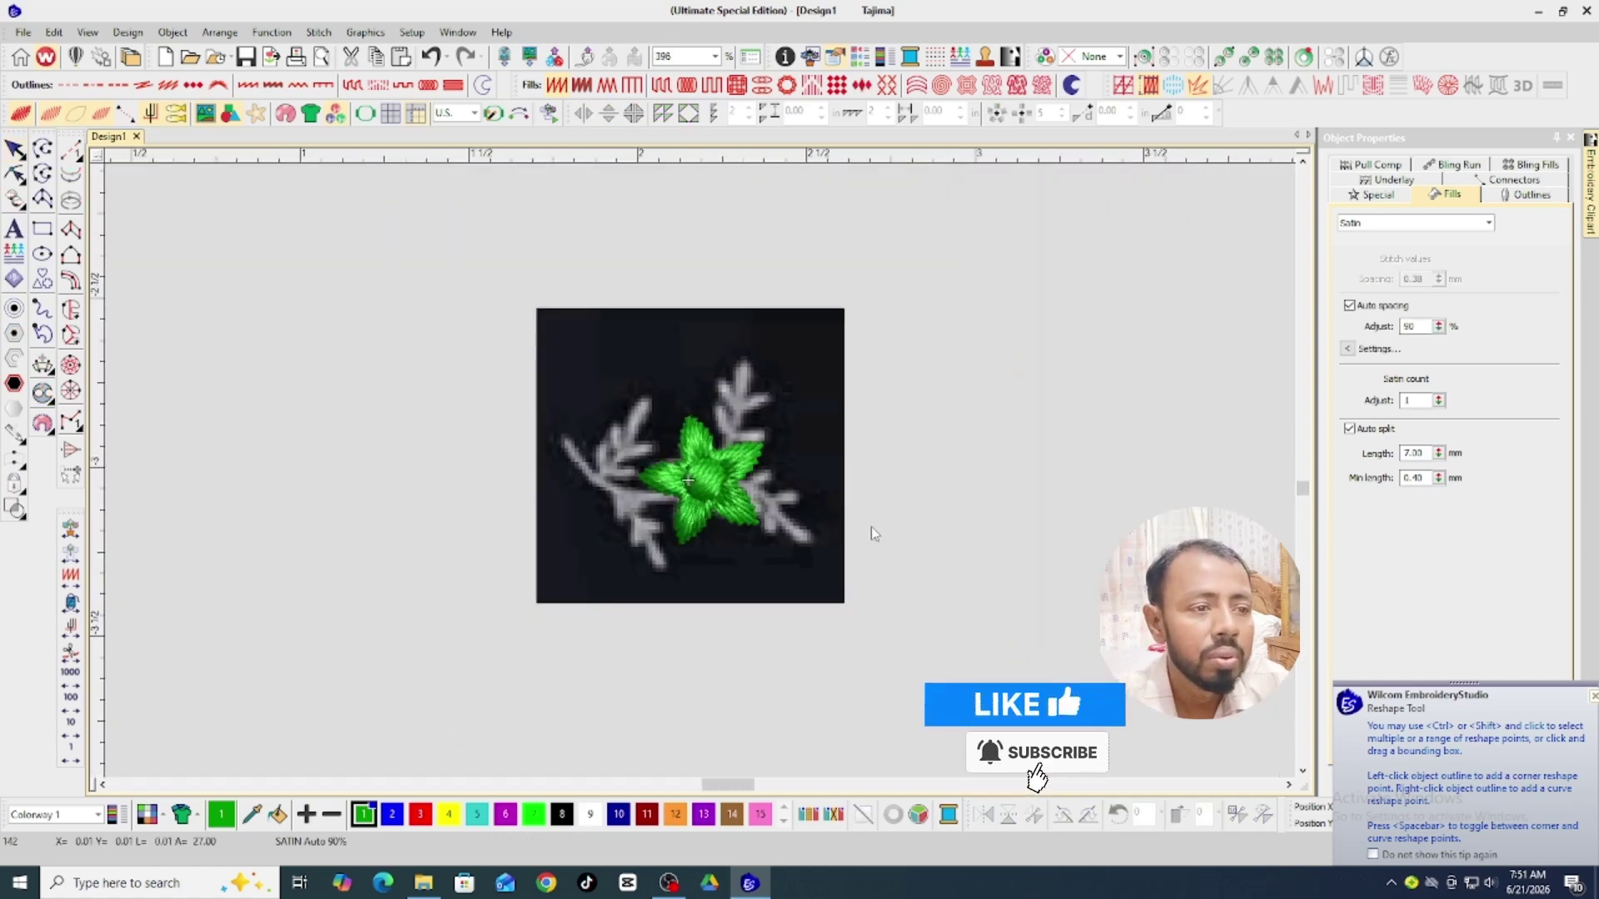
Digitize the lower-left leaf of the upper branch as a Column A satin shape, from its rounded tip to the stem.
key(s)
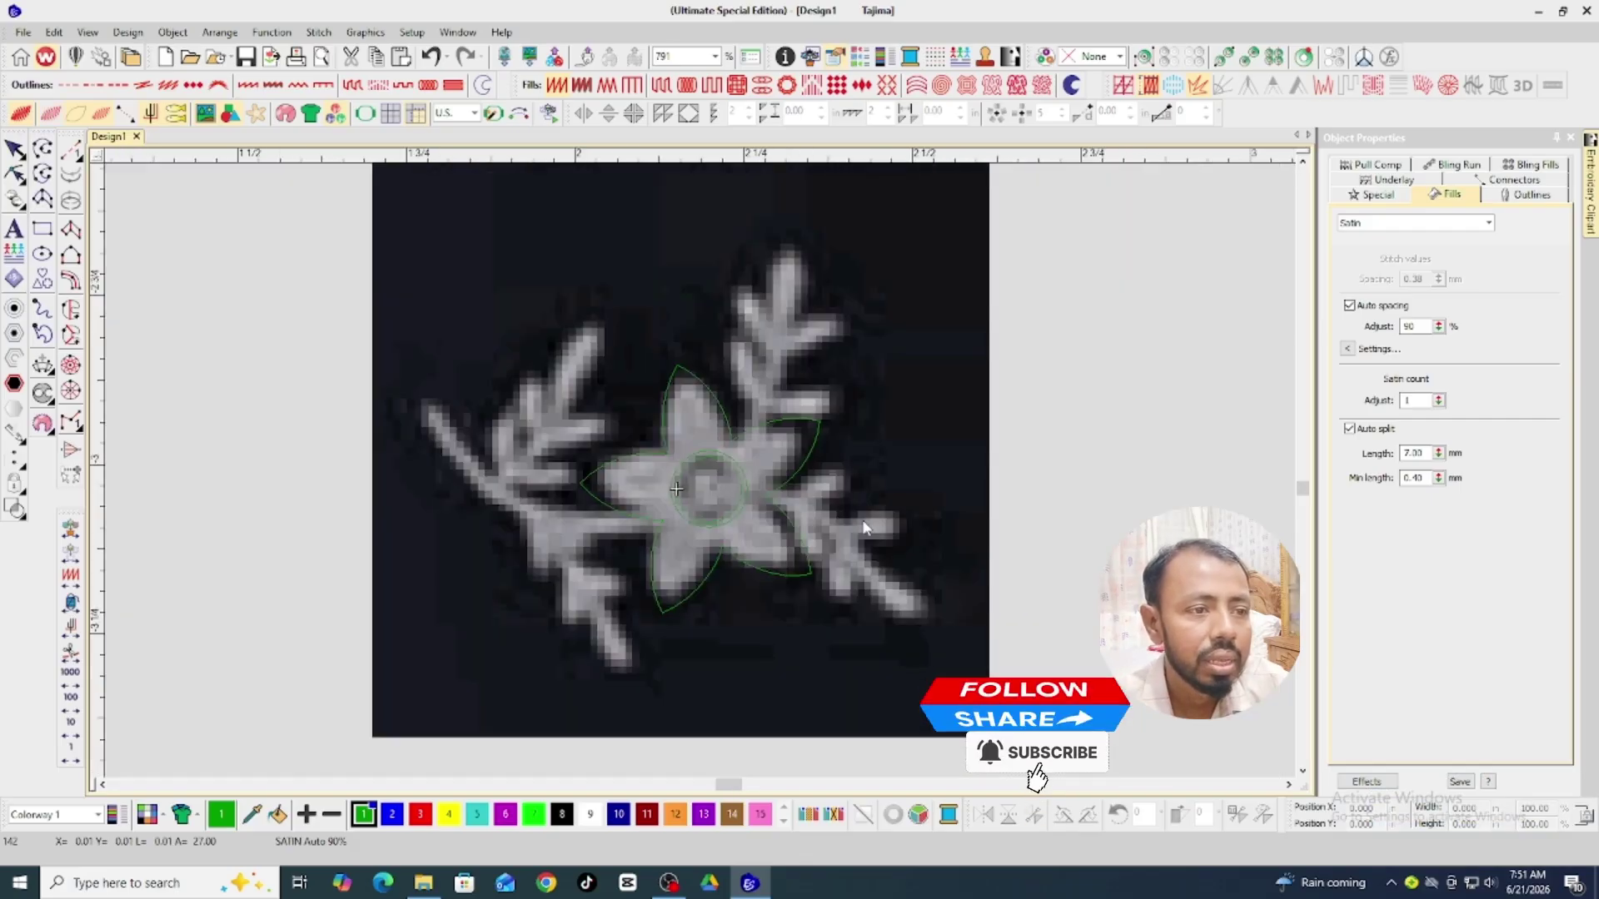
key(z)
scroll(862, 519, up, 3)
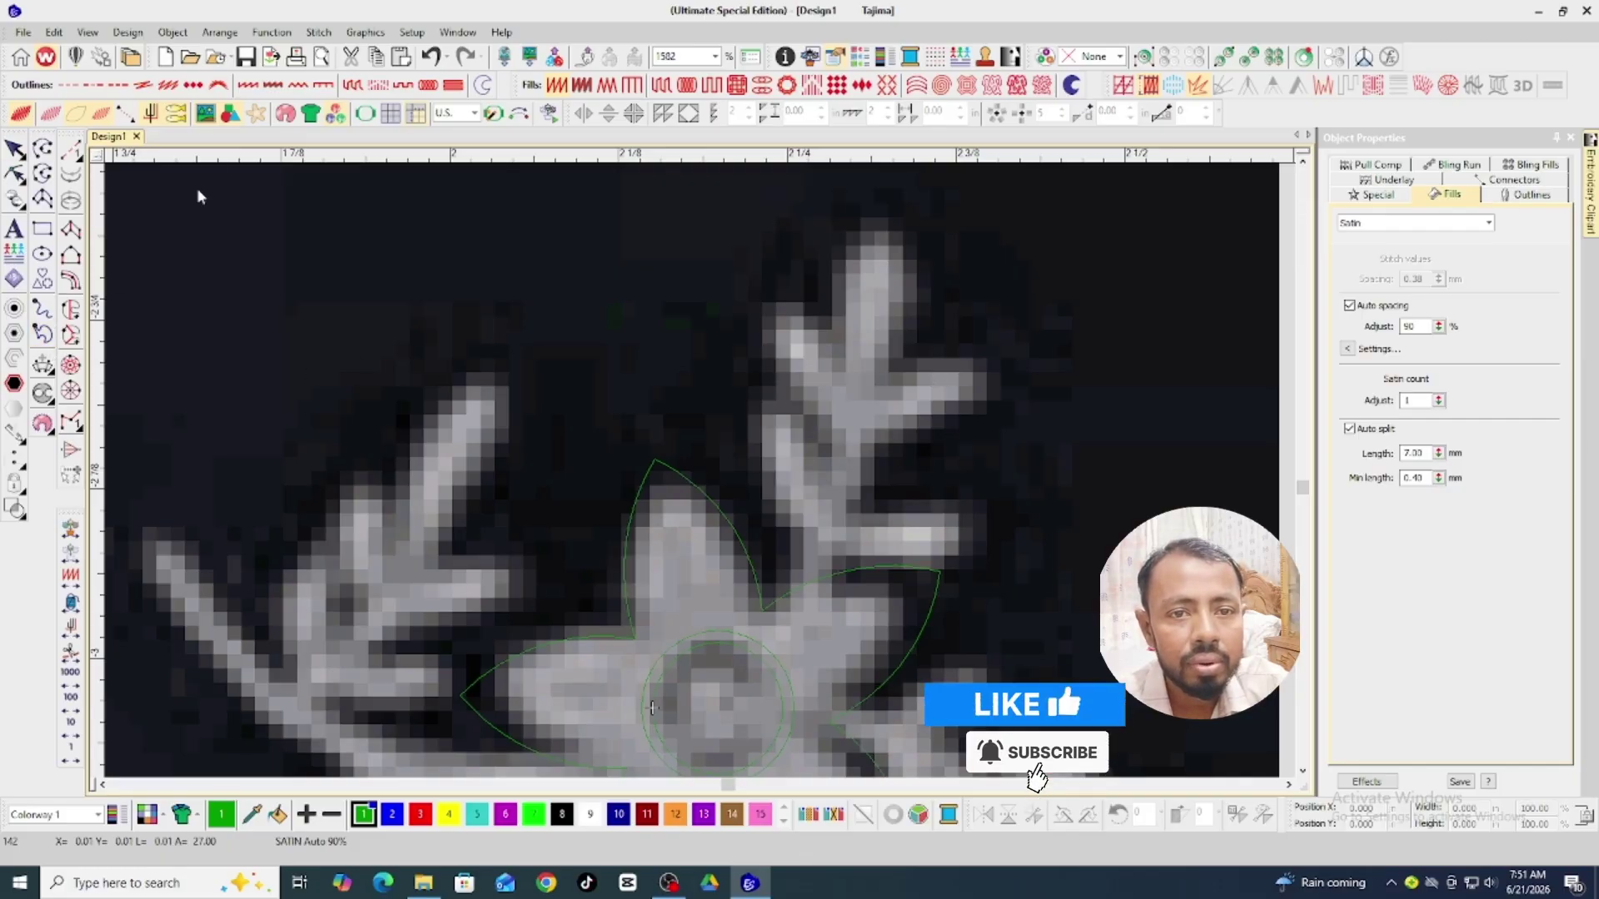
click(71, 229)
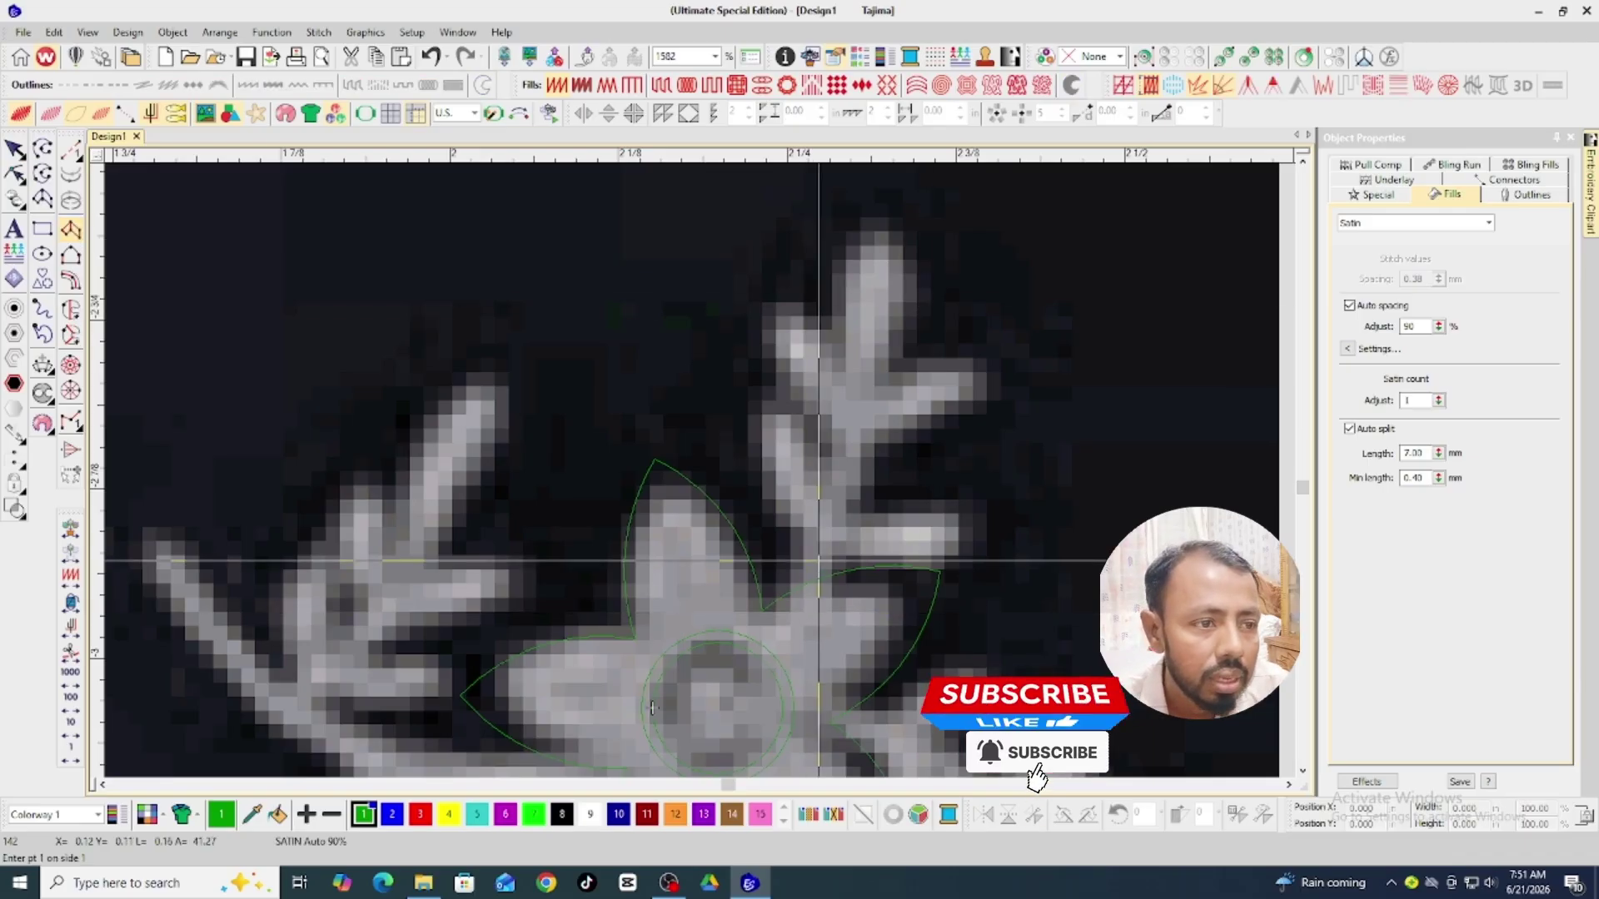
click(761, 404)
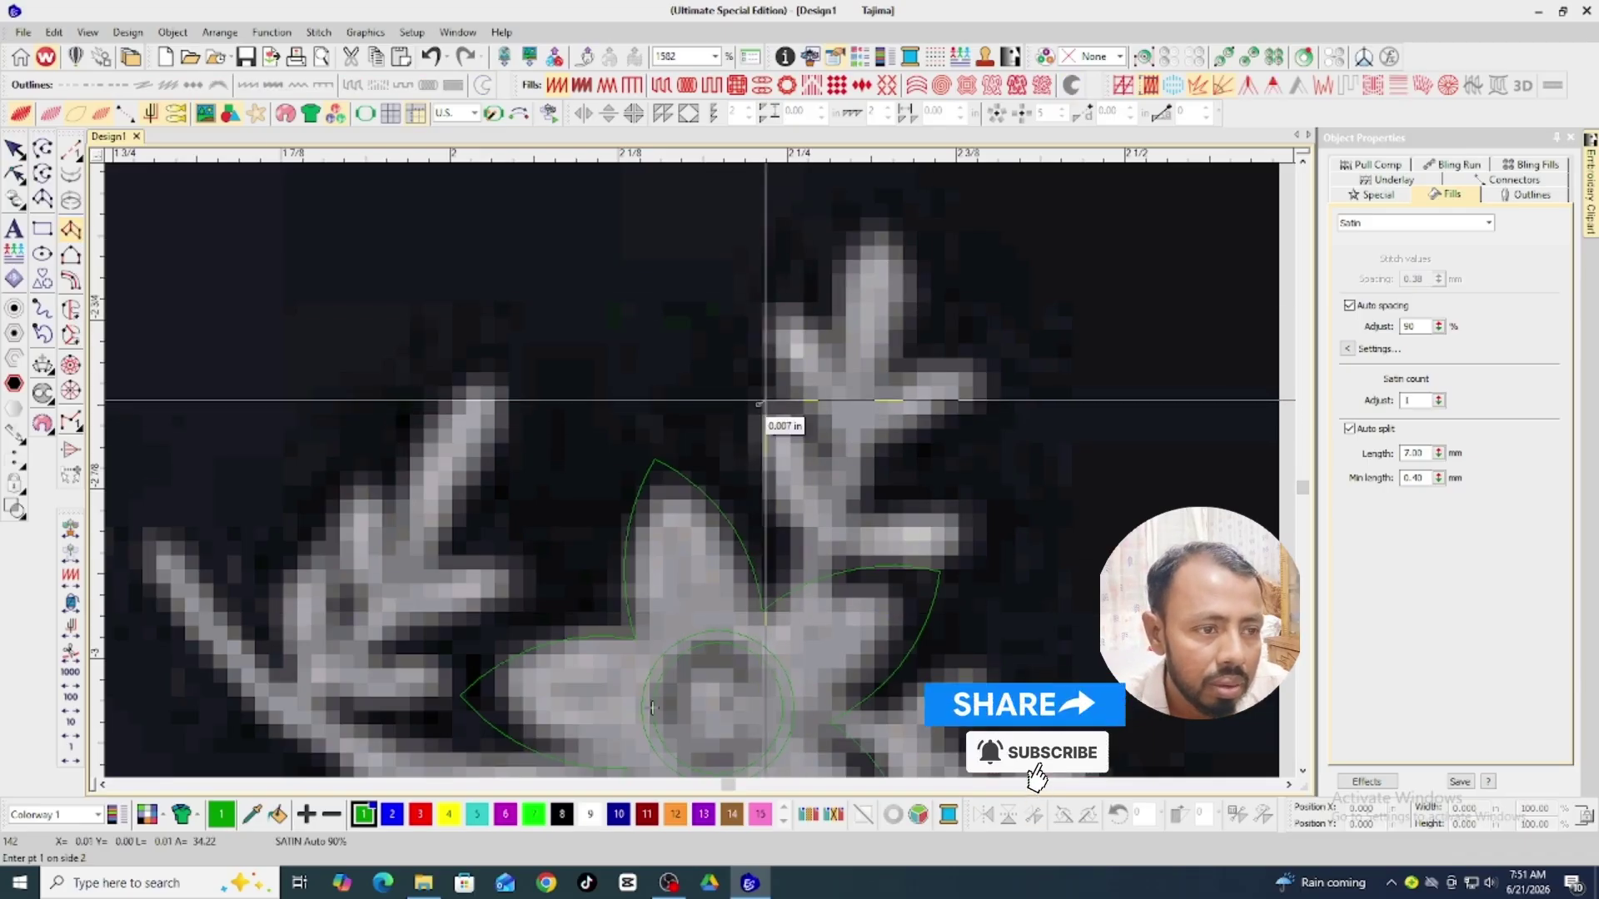
click(771, 401)
click(748, 442)
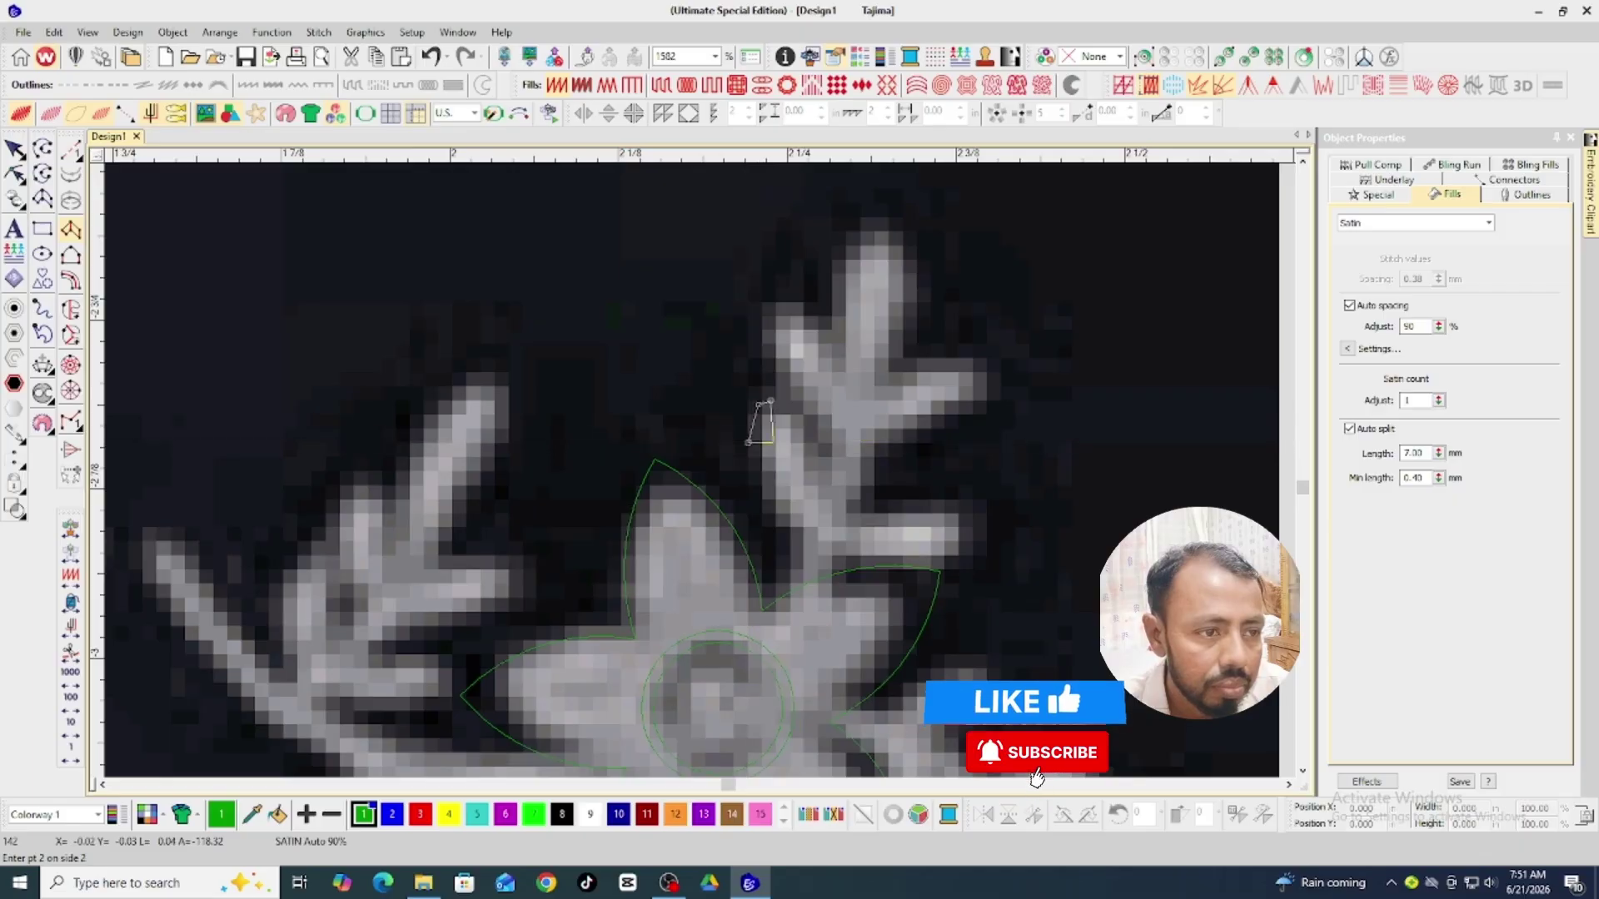
right_click(811, 425)
right_click(769, 506)
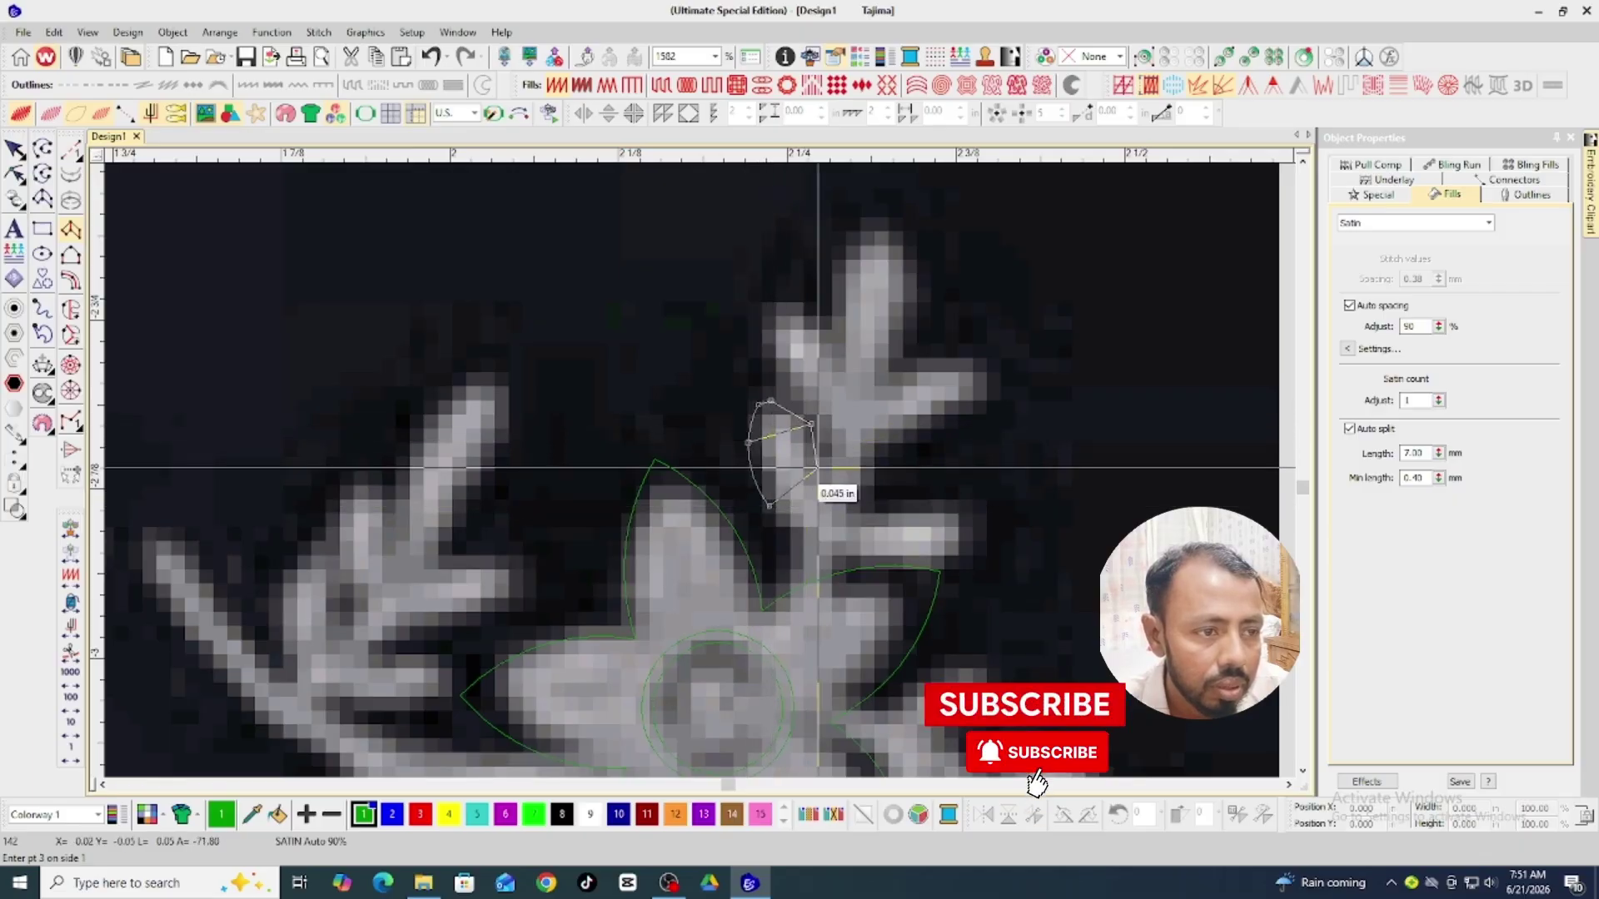
right_click(811, 461)
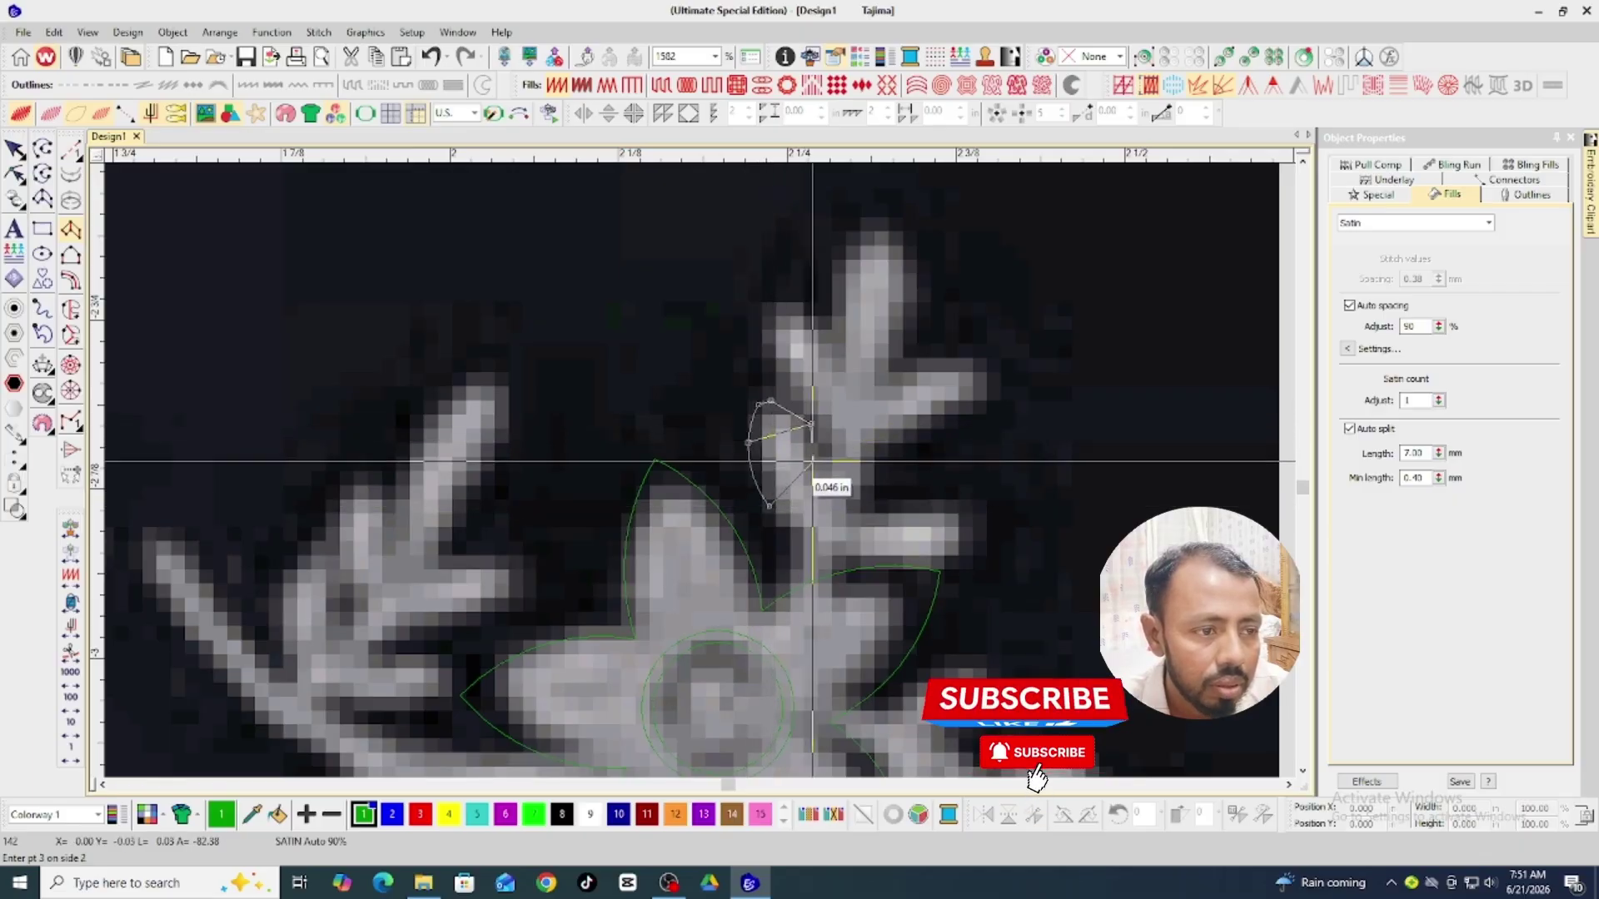
click(817, 533)
key(Return)
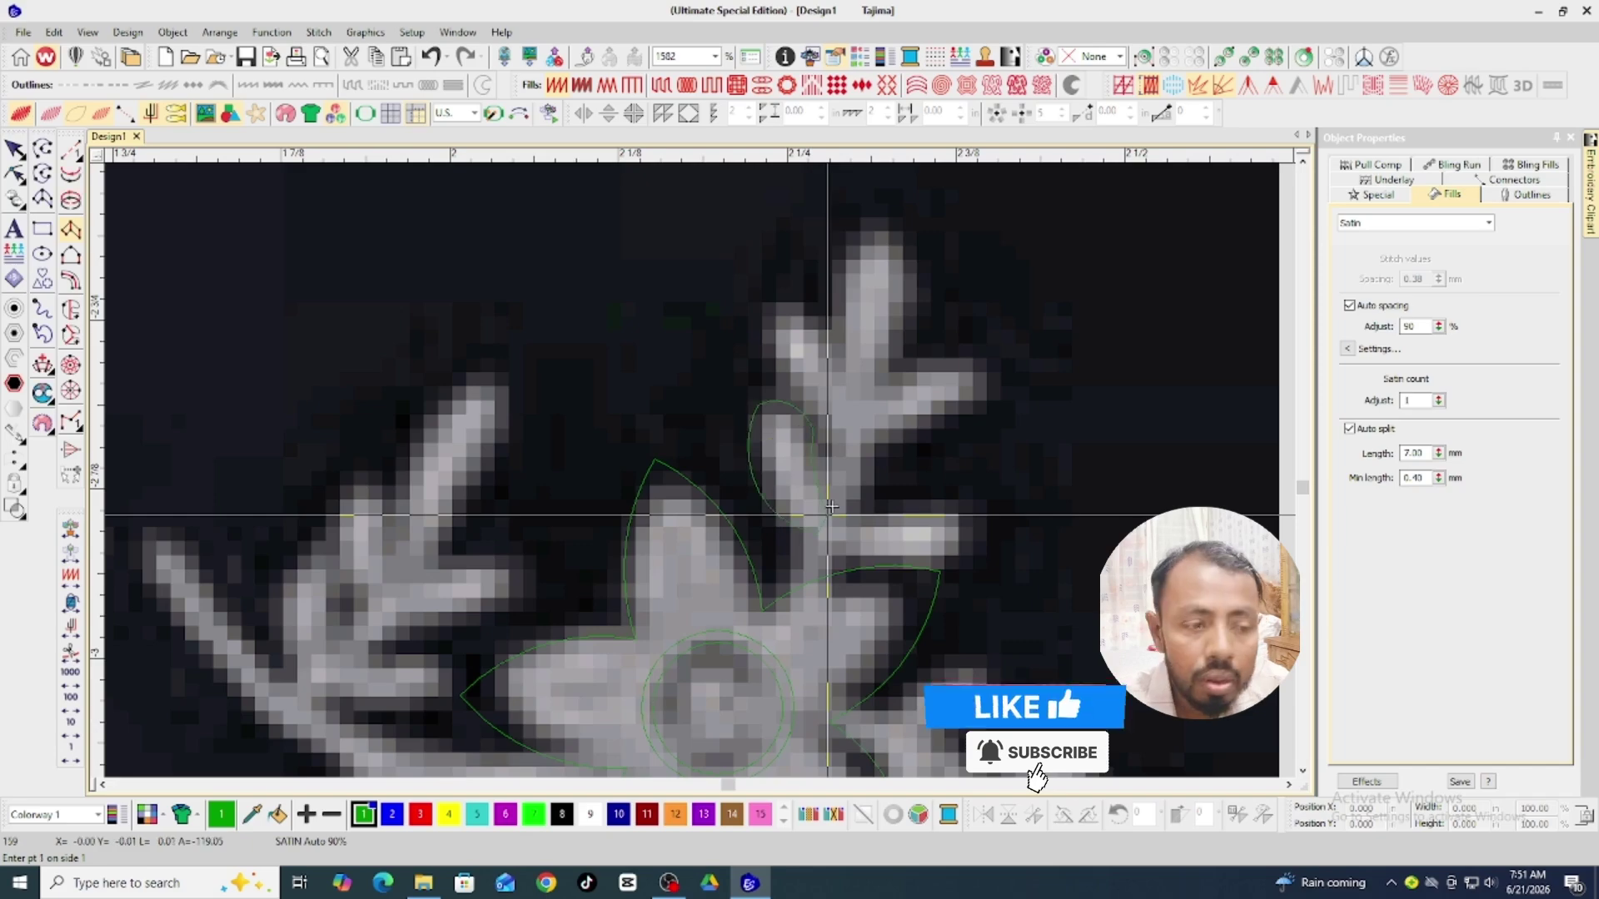
Reshape the lower-left leaf of the upper branch by adjusting the points along its right edge.
key(h)
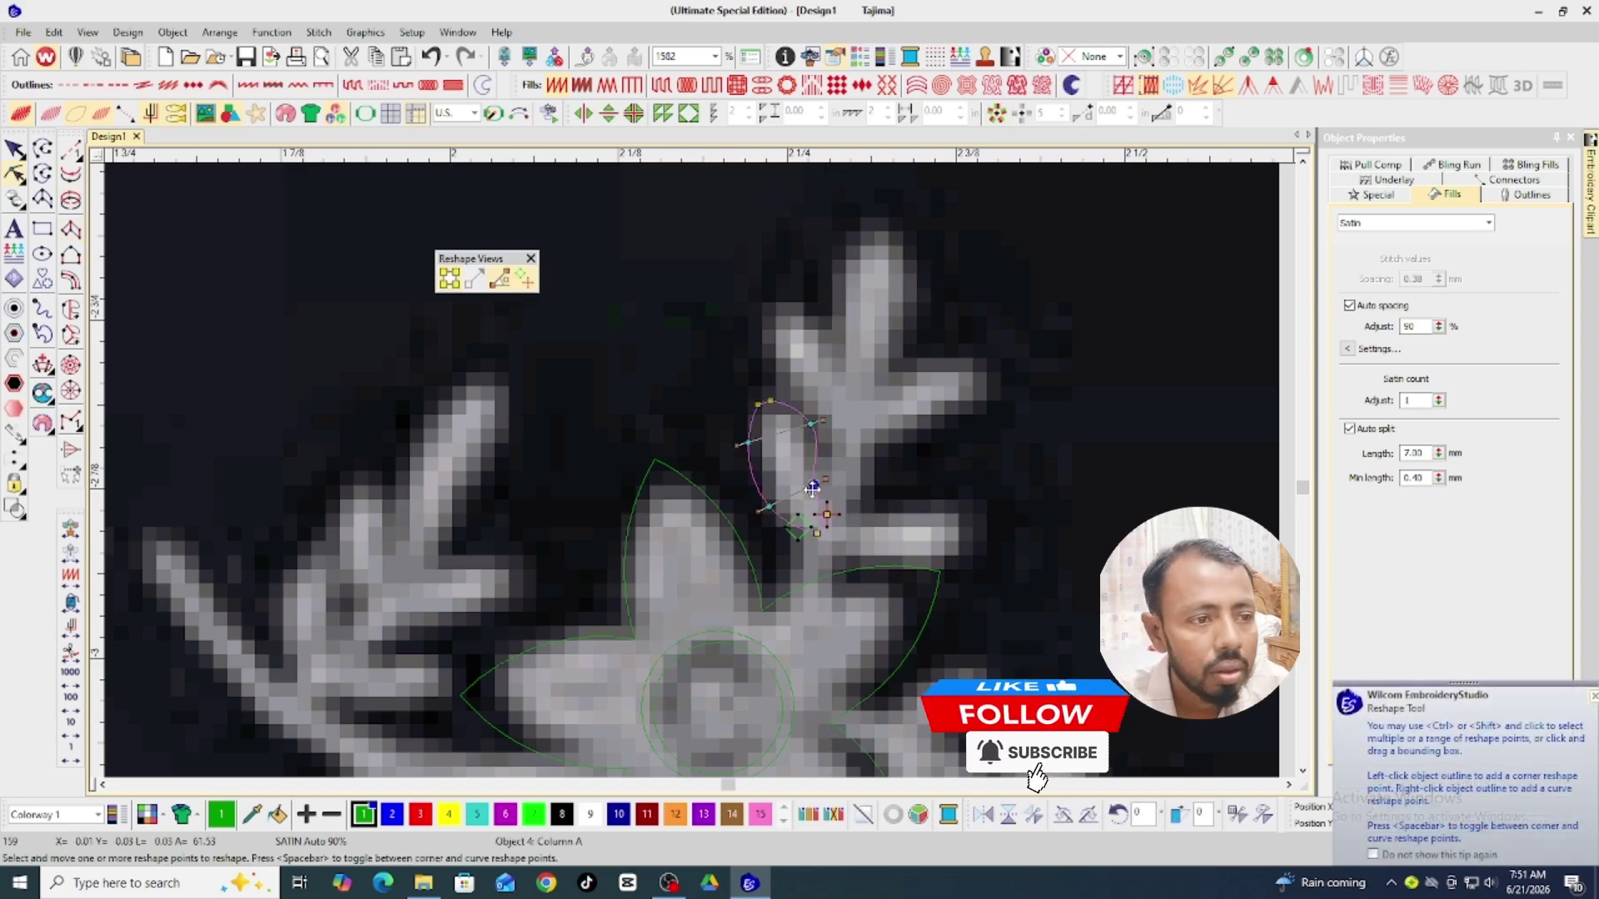
key(t)
key(t)
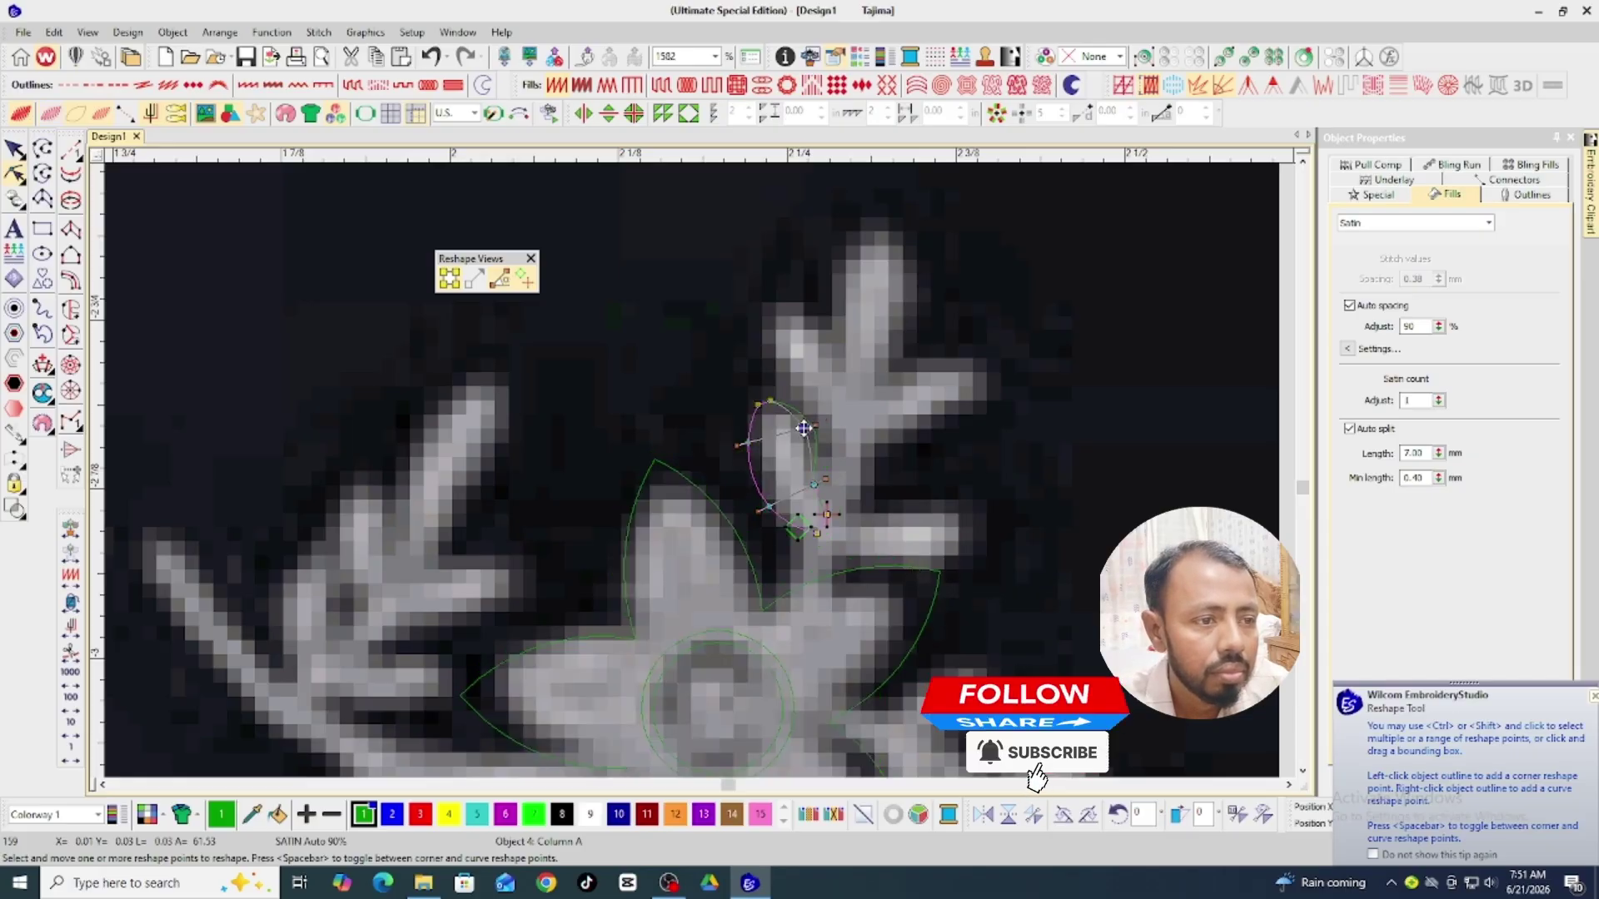
drag(741, 376, 780, 407)
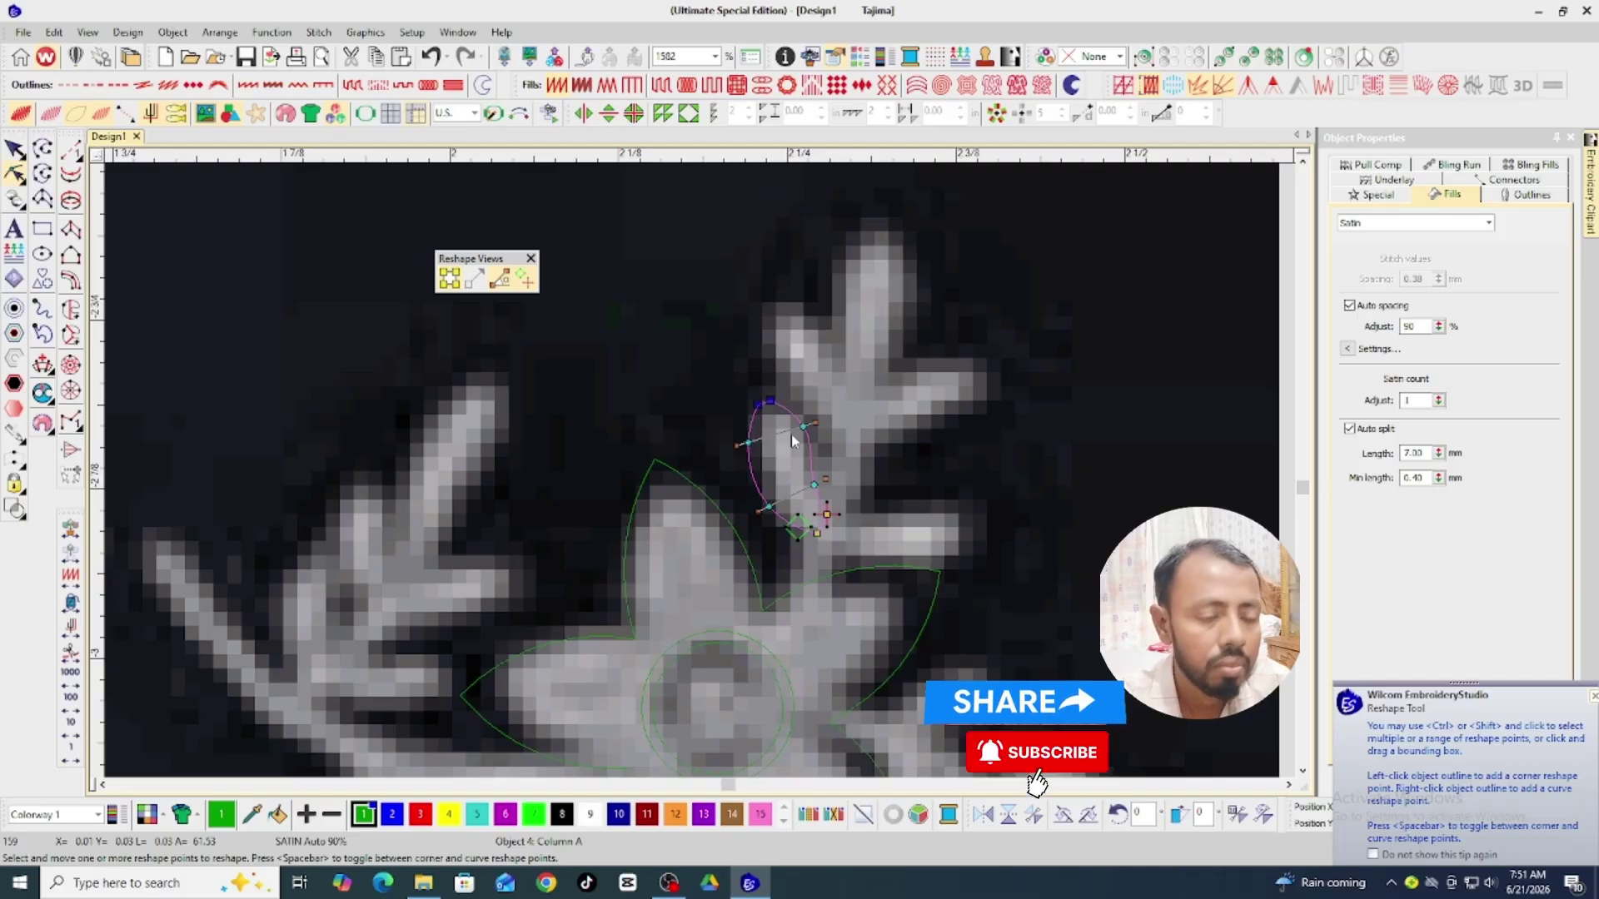
key(Escape)
key(space)
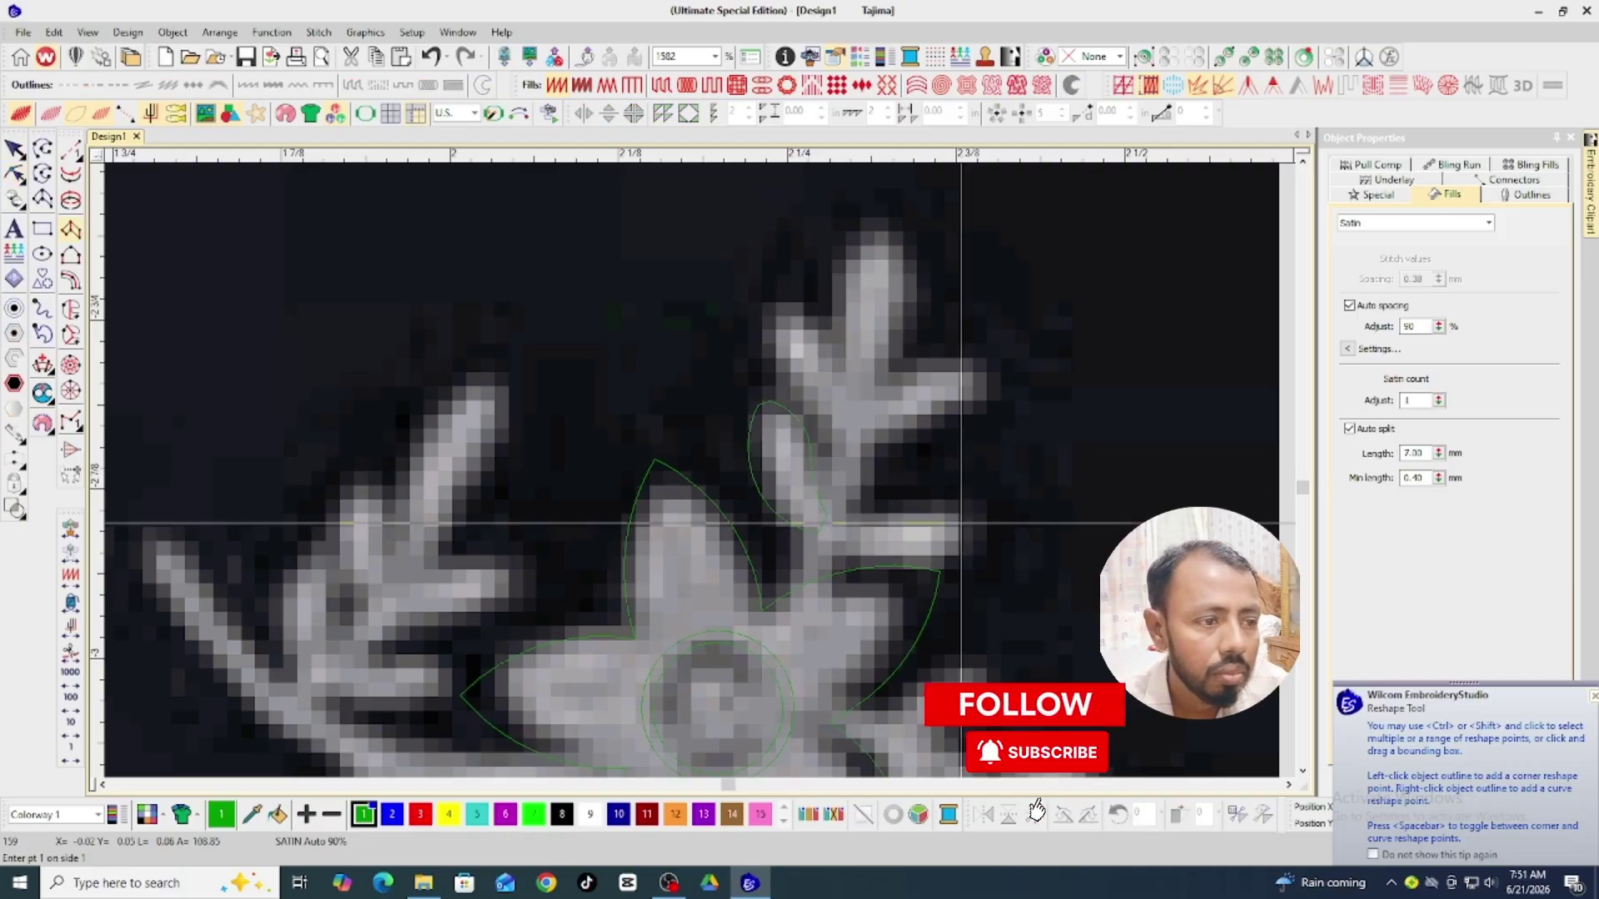
Digitize the lower-right leaf of the upper branch as a Column A satin shape running from its tip to the stem.
click(969, 537)
click(969, 518)
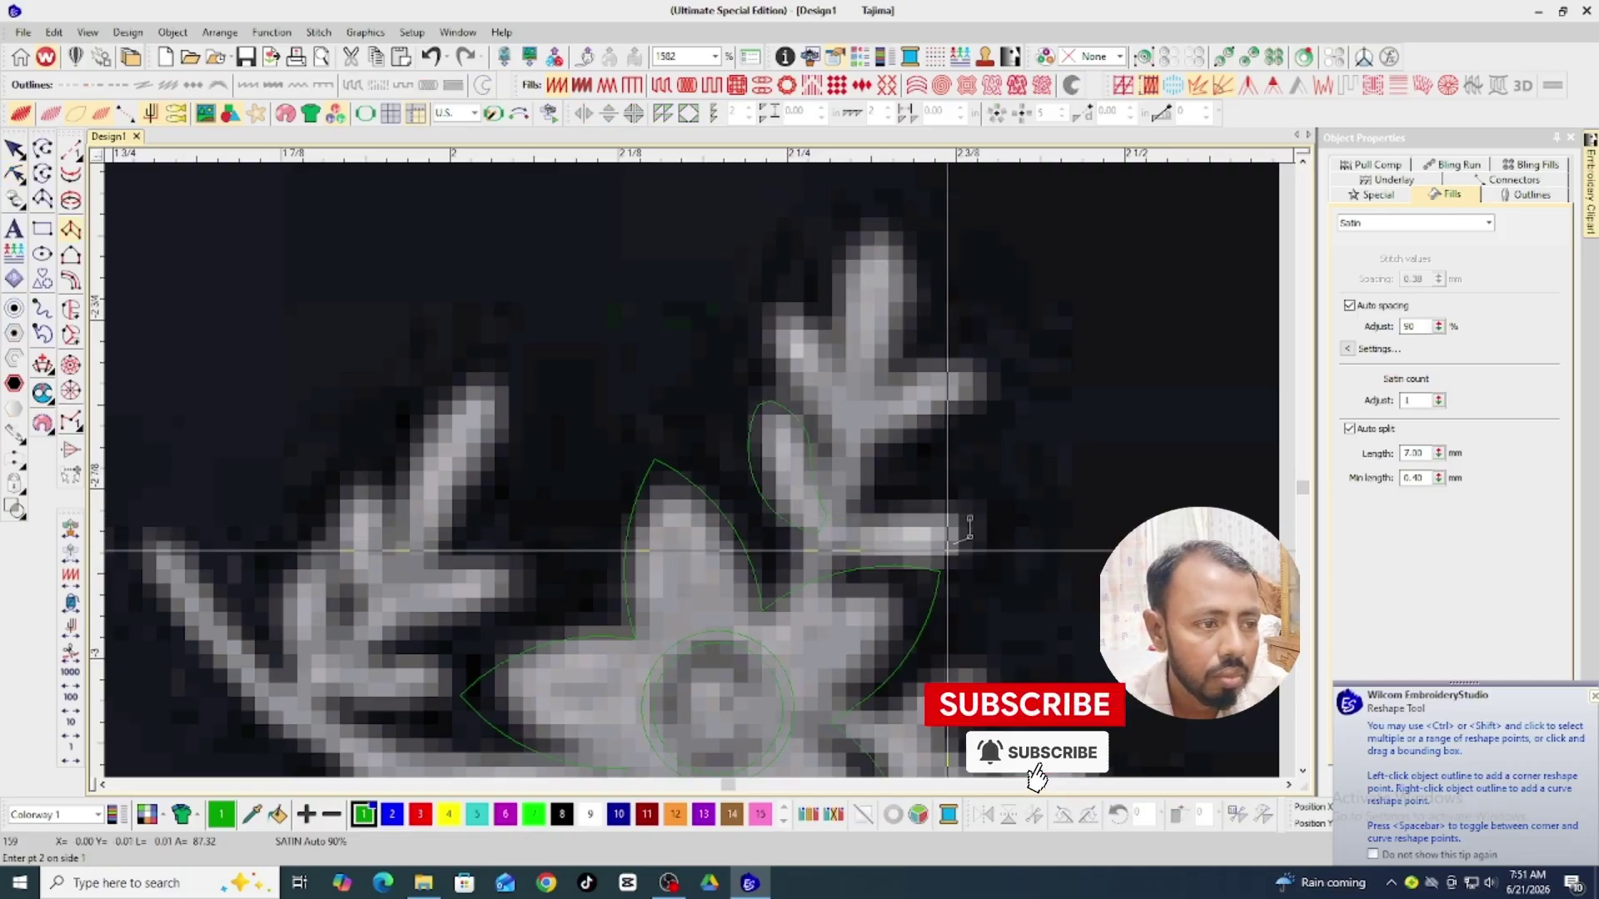
click(945, 492)
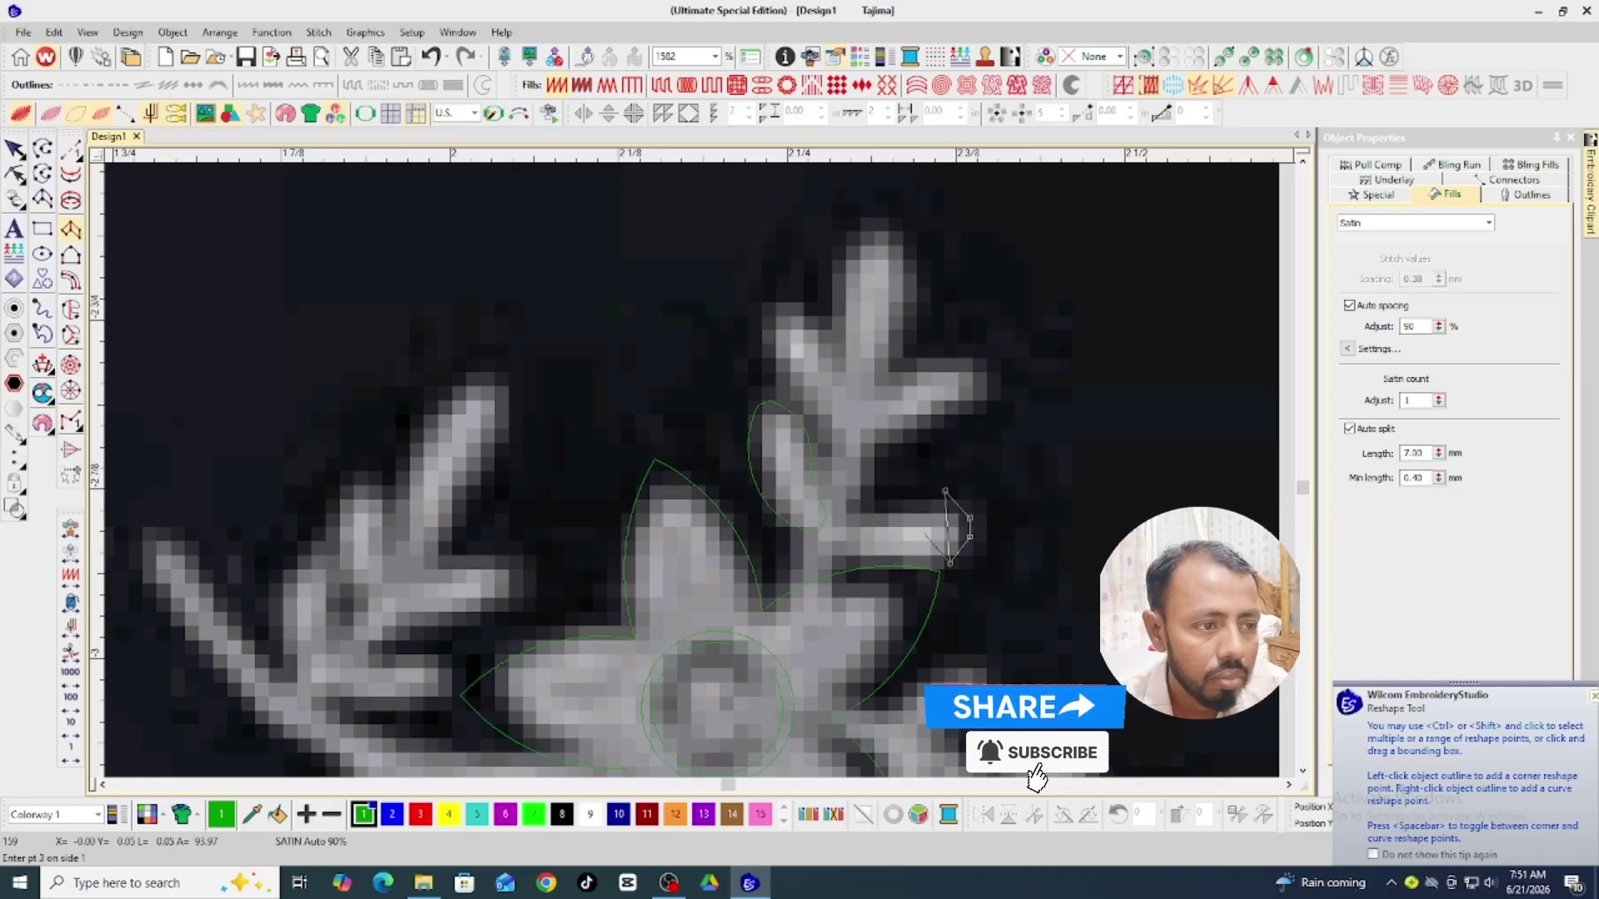
click(900, 562)
right_click(897, 497)
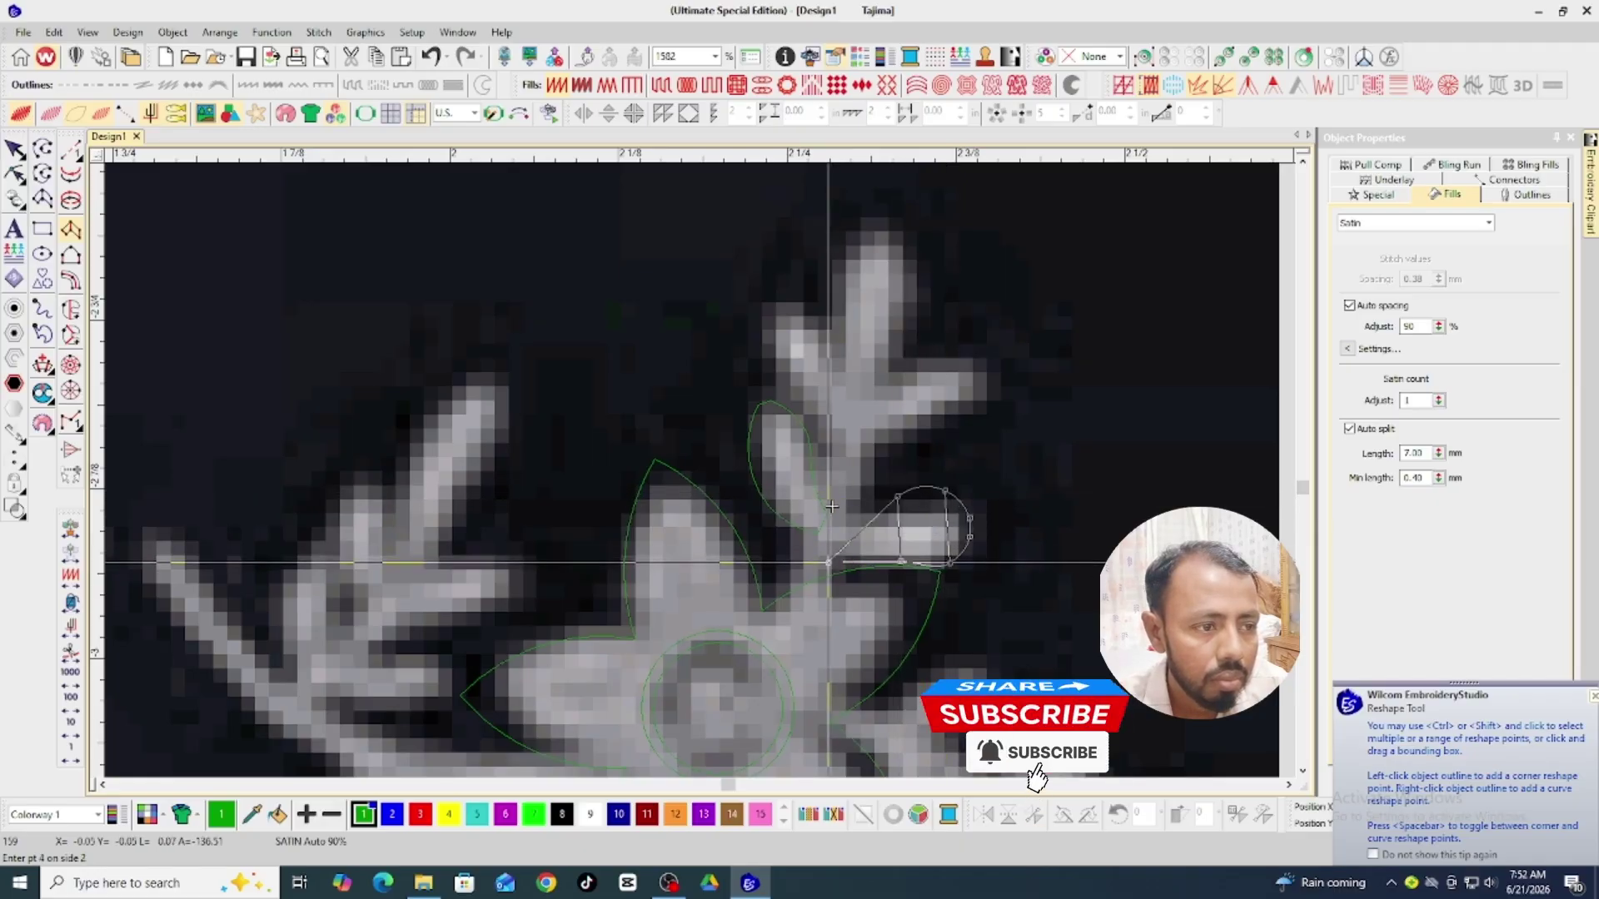
click(828, 563)
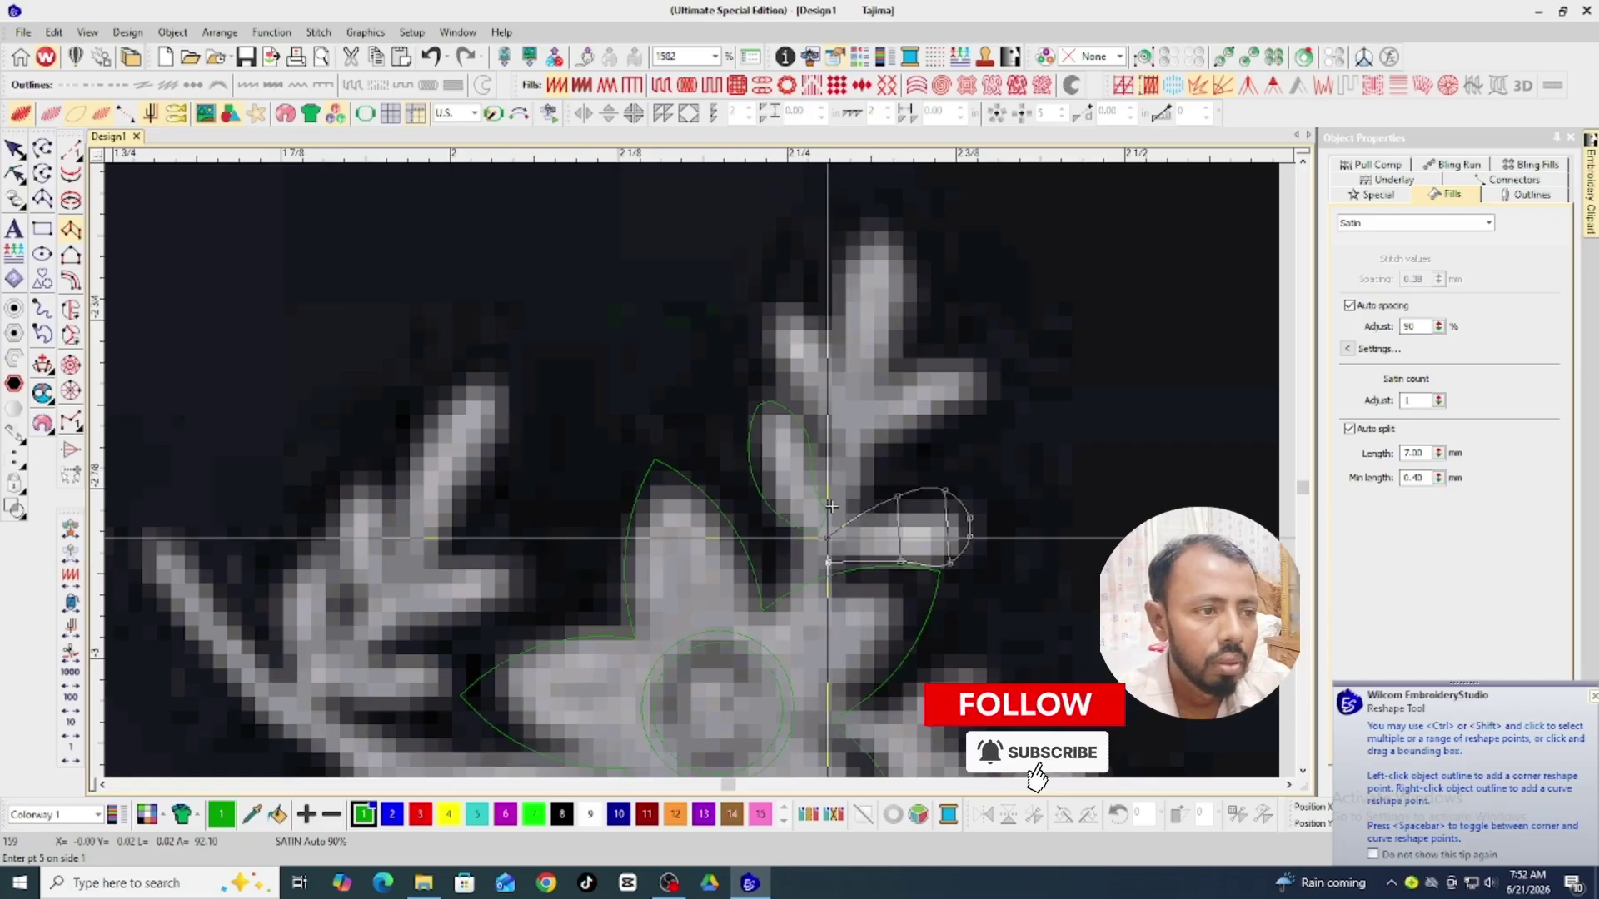
Digitize the upper-left leaf of the upper branch as a Column A satin shape, from its rounded tip to the stem.
click(759, 301)
click(767, 297)
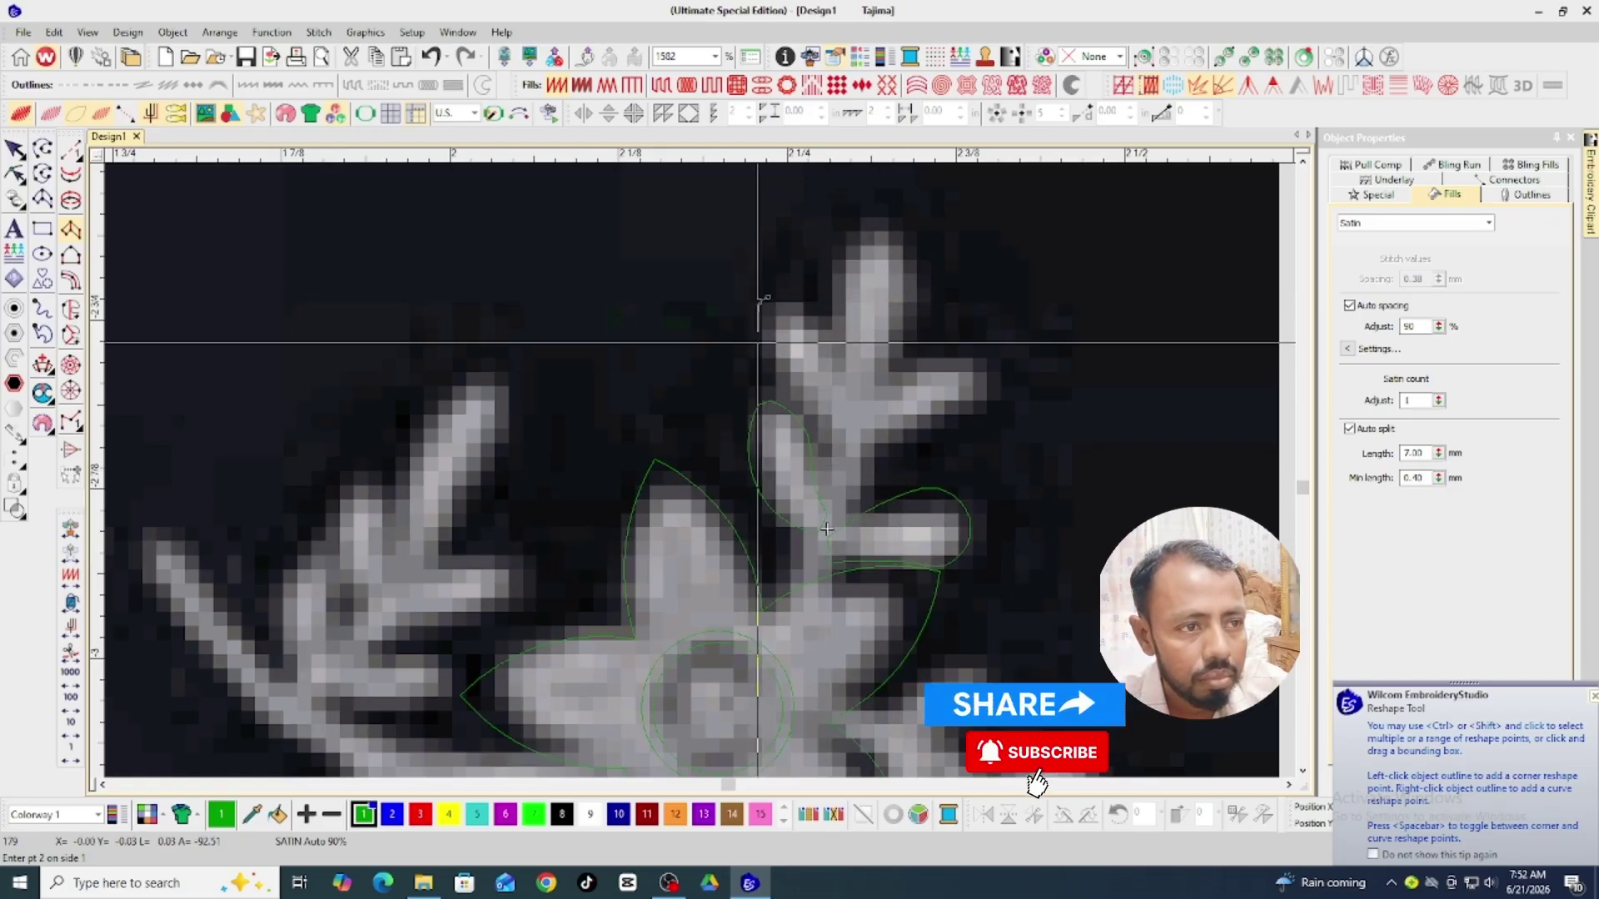
right_click(756, 343)
click(808, 298)
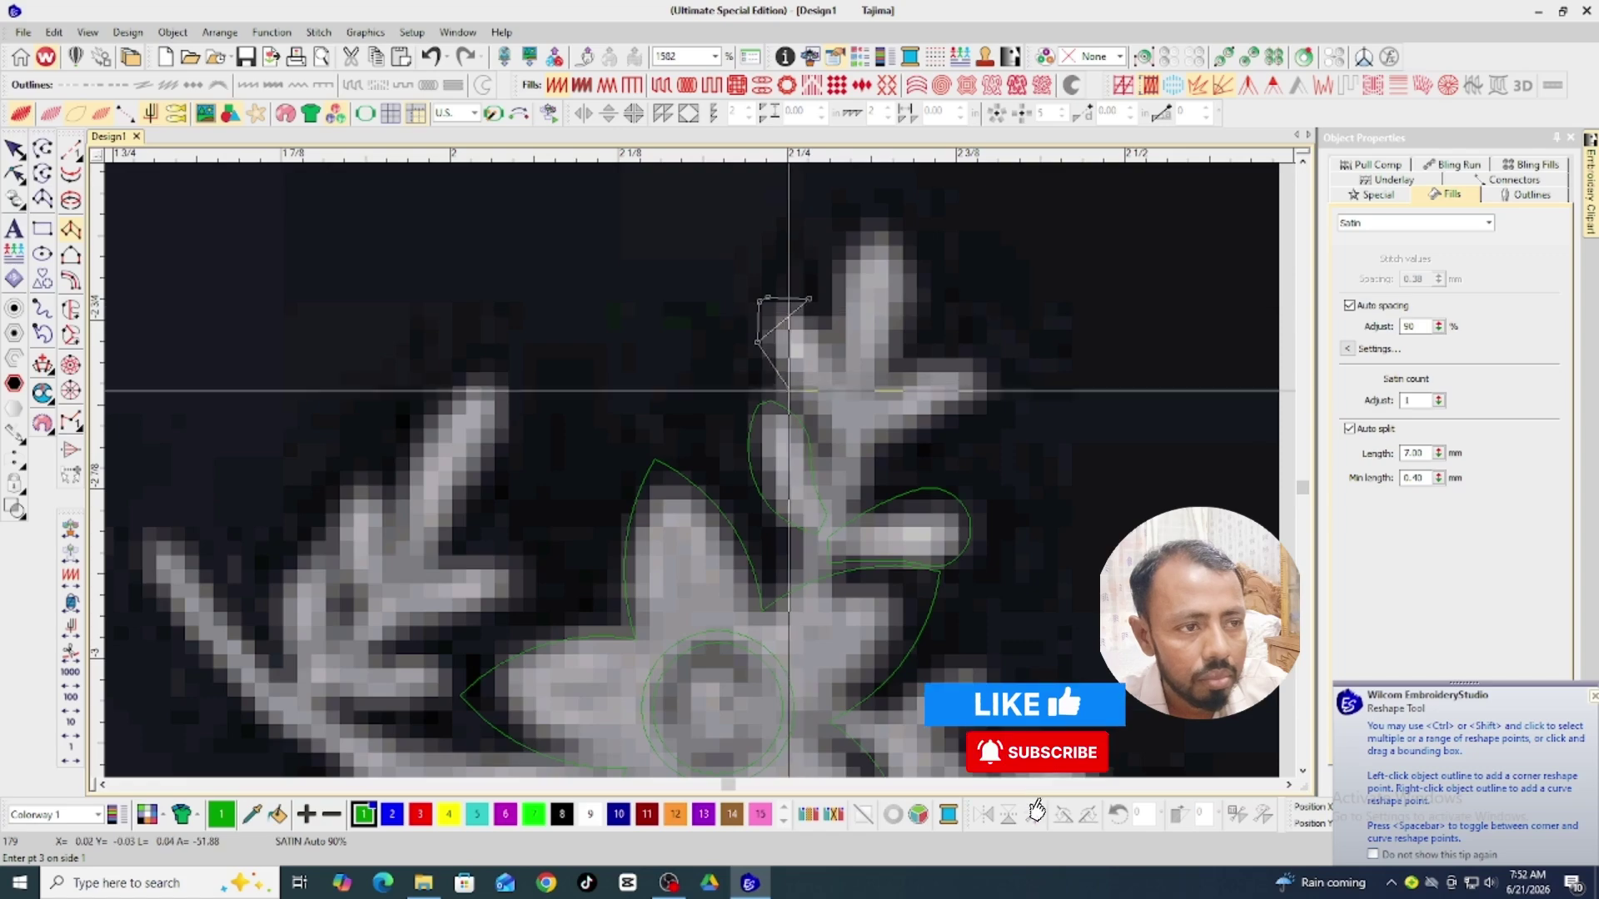
right_click(828, 349)
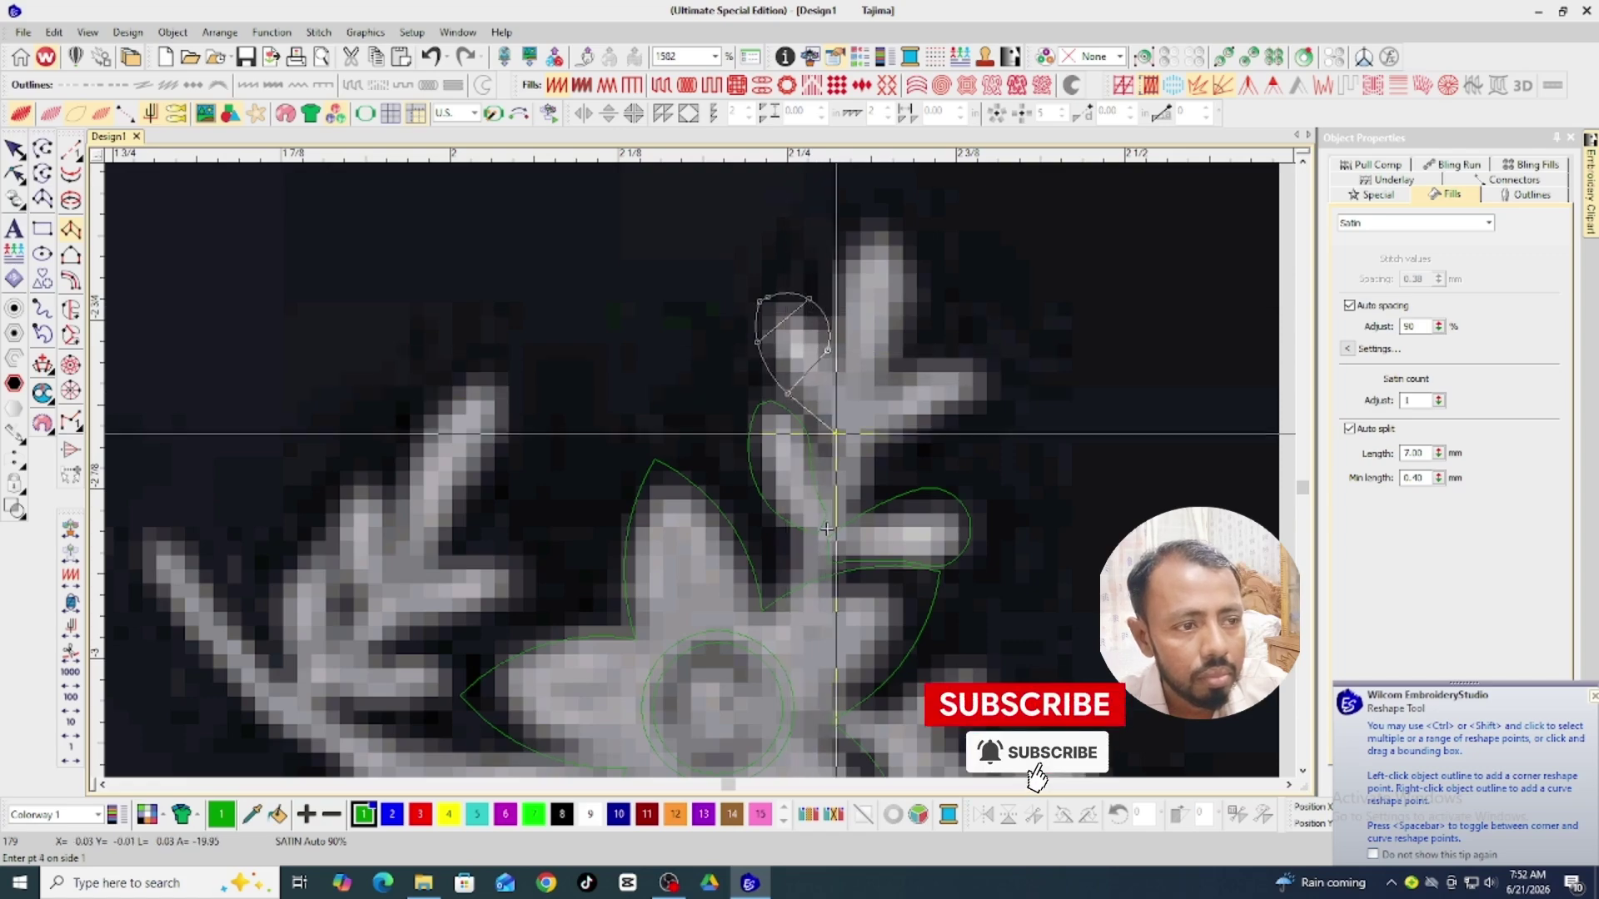
click(843, 433)
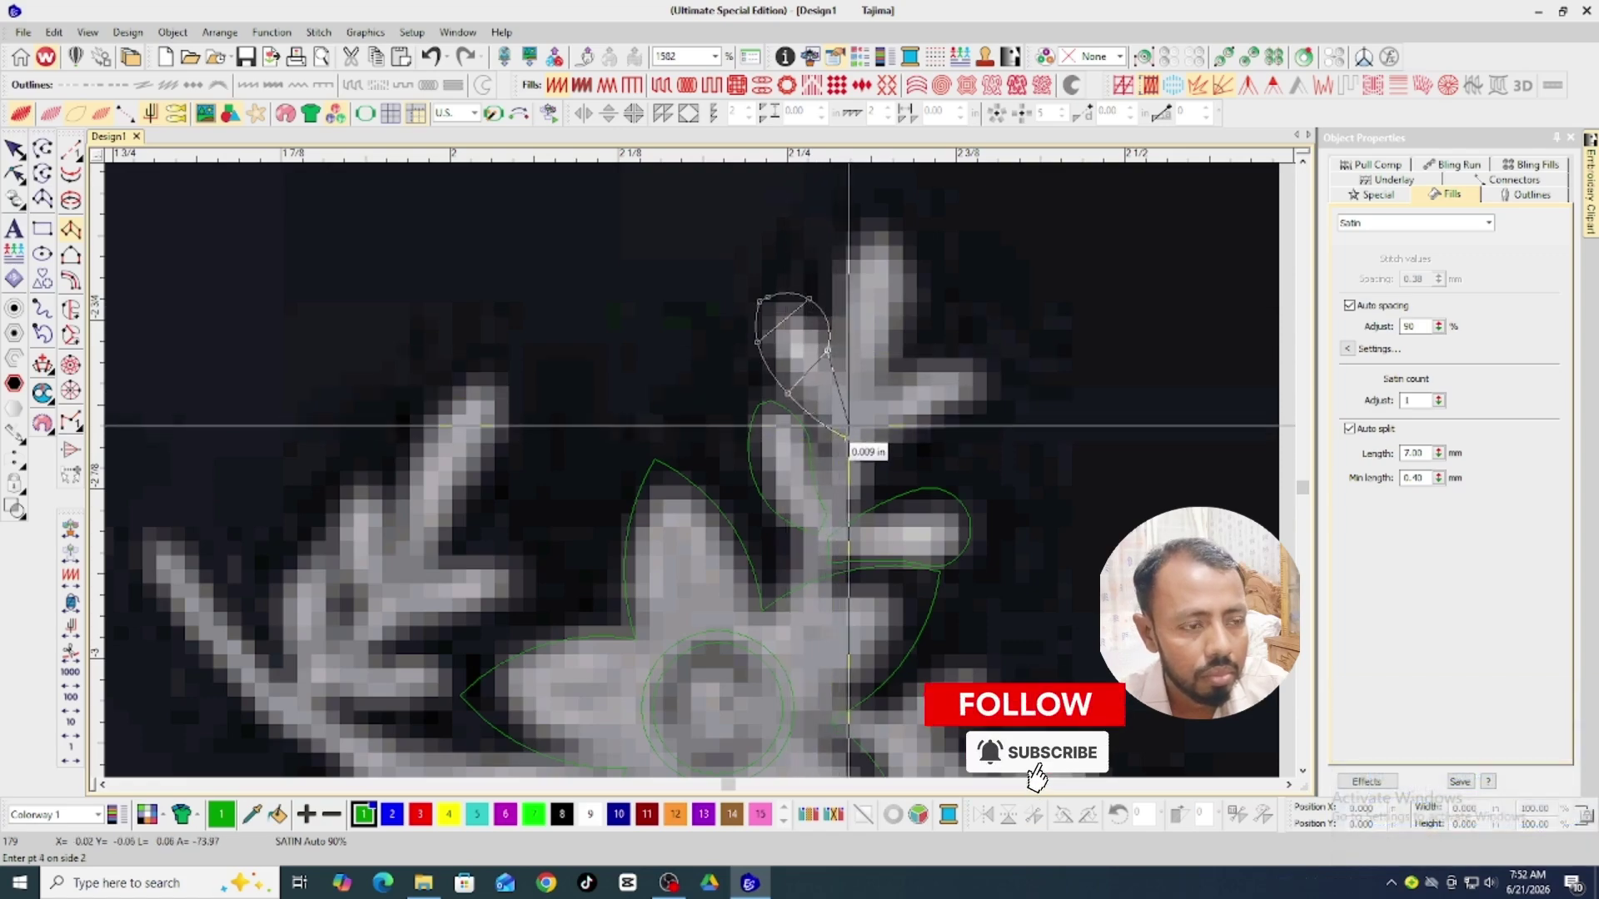
key(Return)
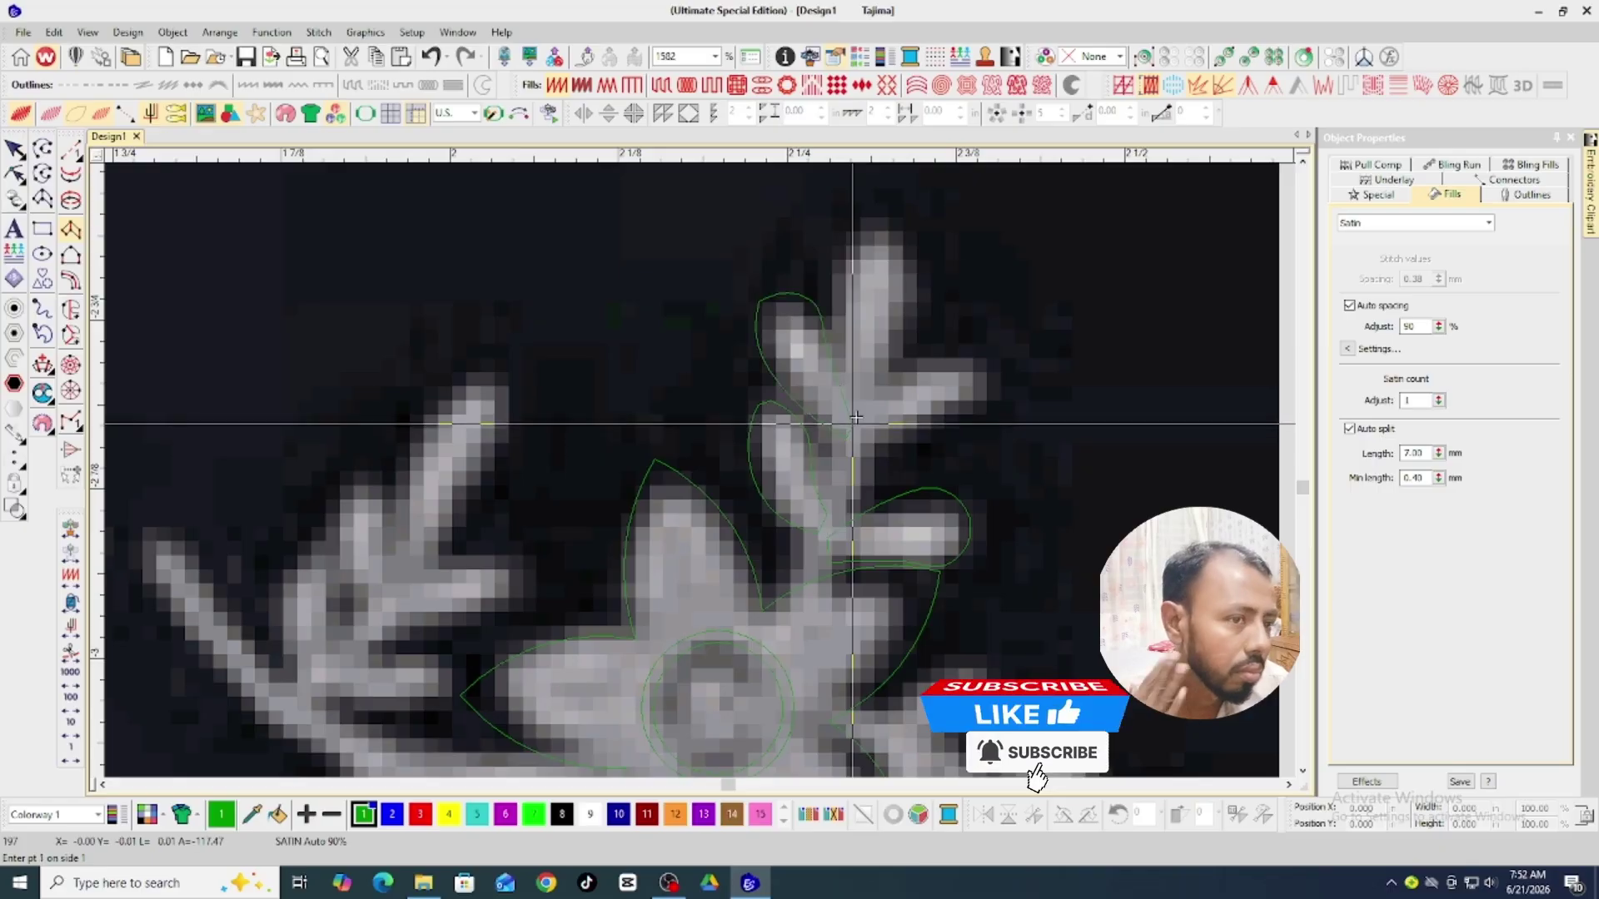
Reshape the upper-left leaf of the upper branch by fine-tuning the point on the left side of its tip.
key(h)
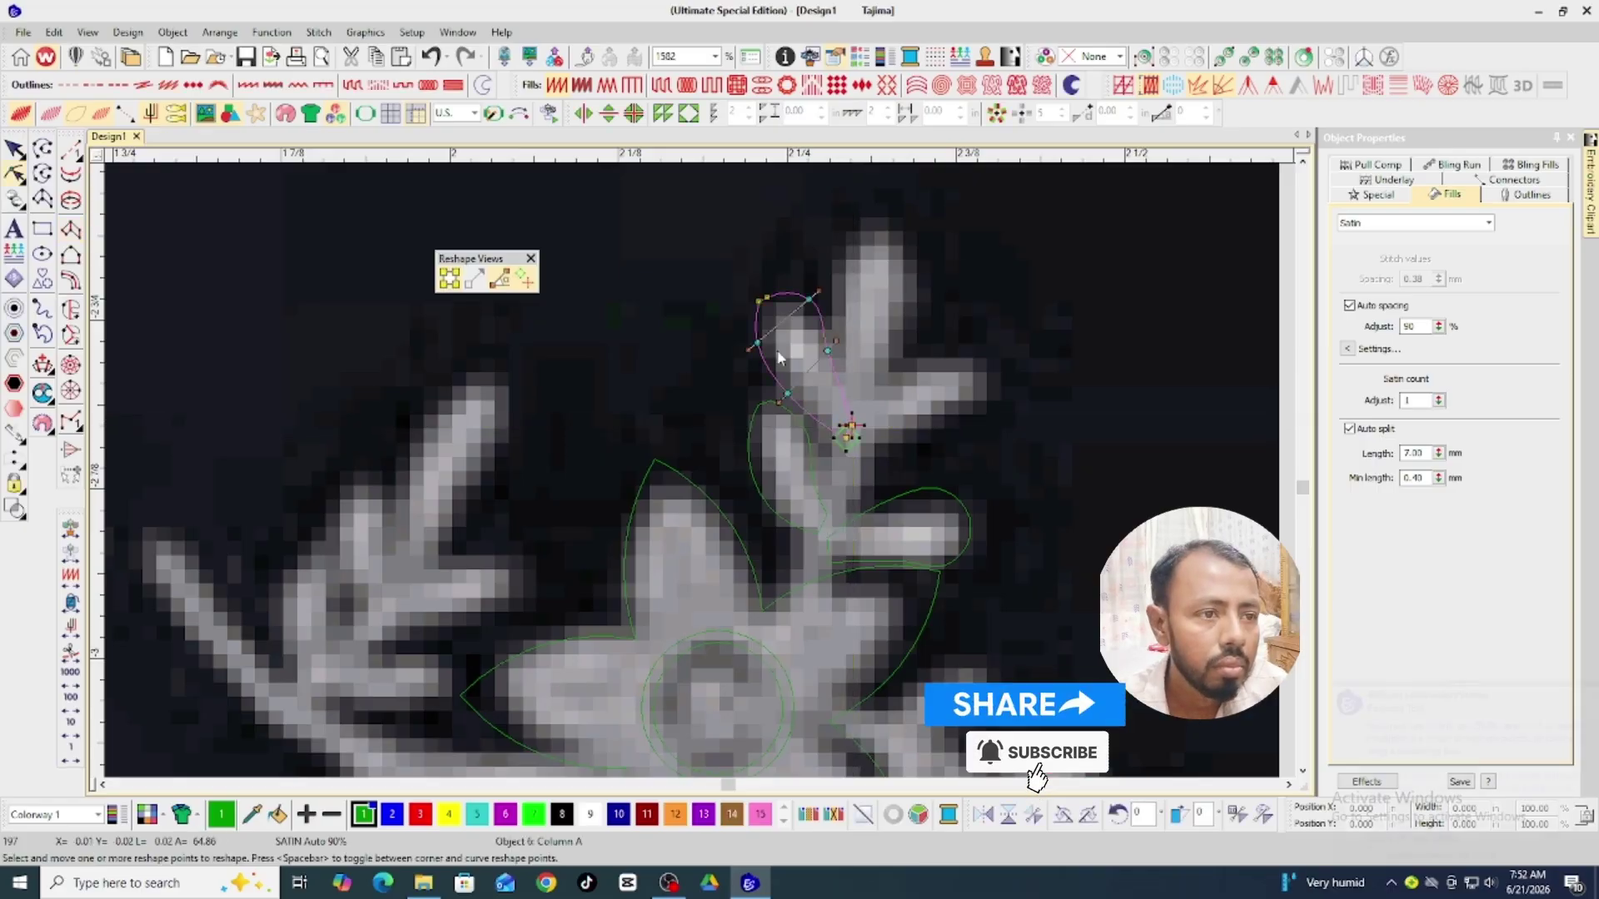
click(758, 303)
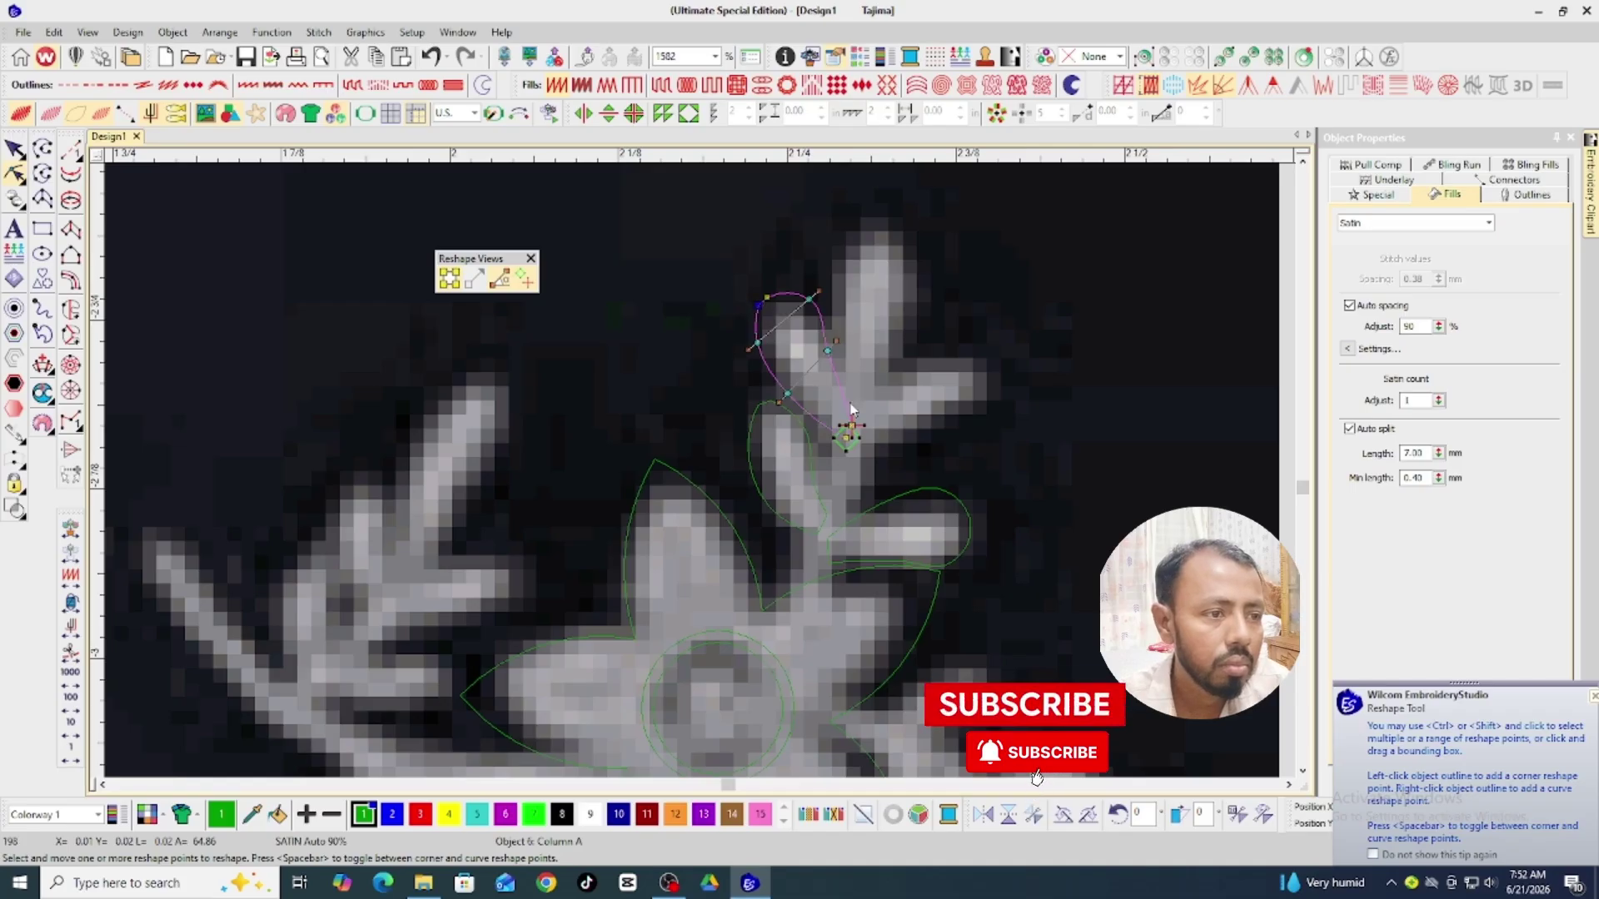
key(Escape)
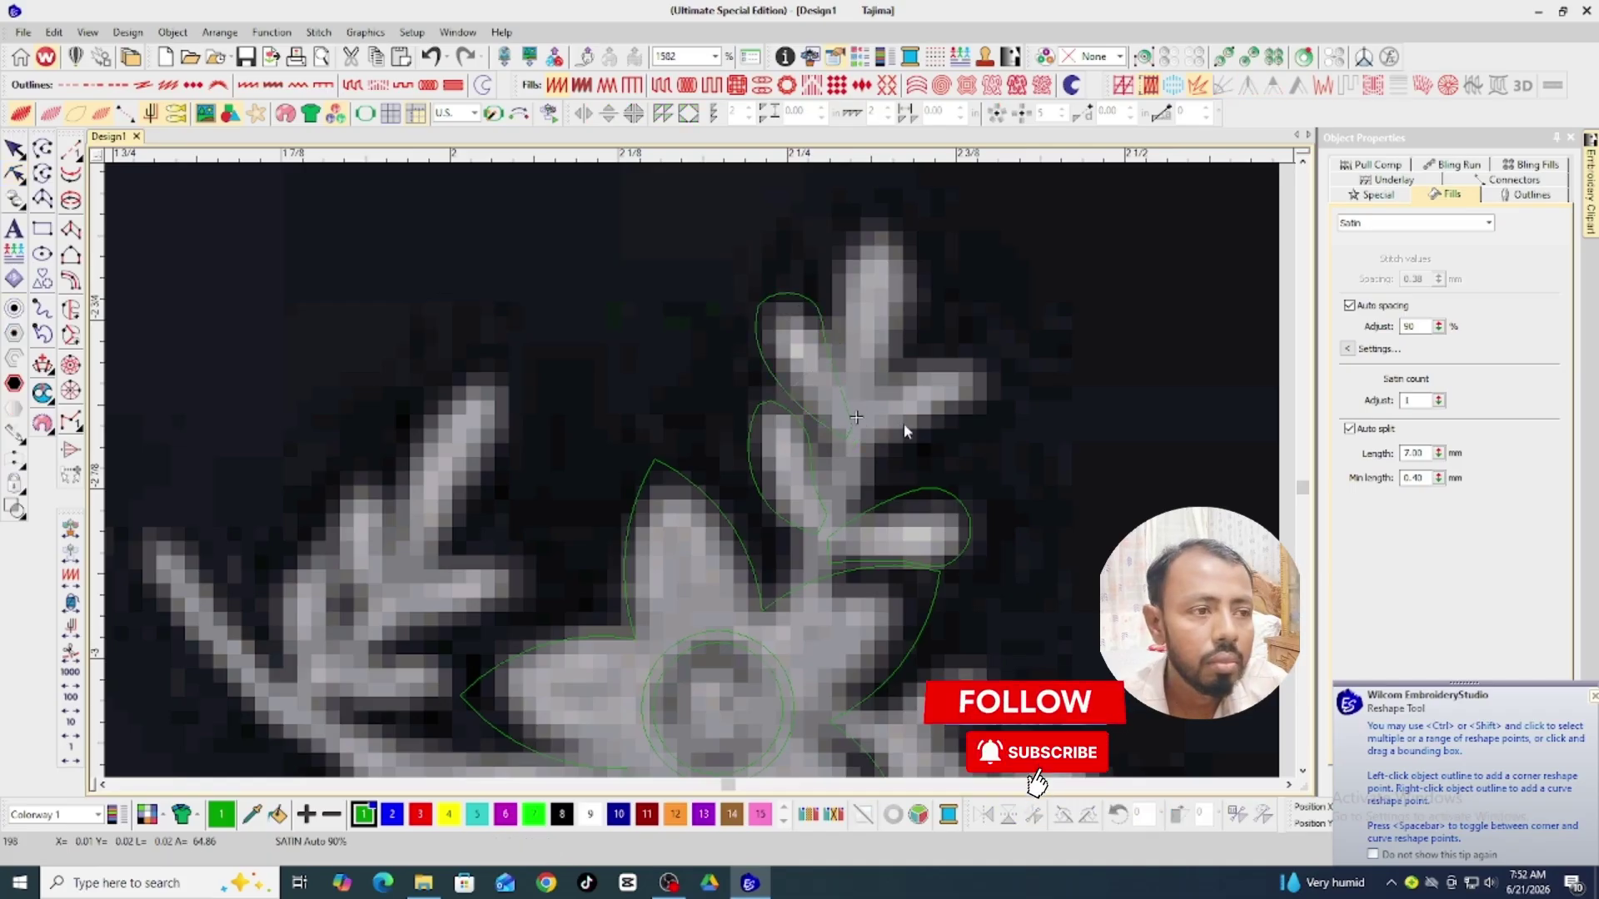
Digitize the upper-right leaf of the upper branch as a Column A satin shape running from its tip to the stem.
key(v)
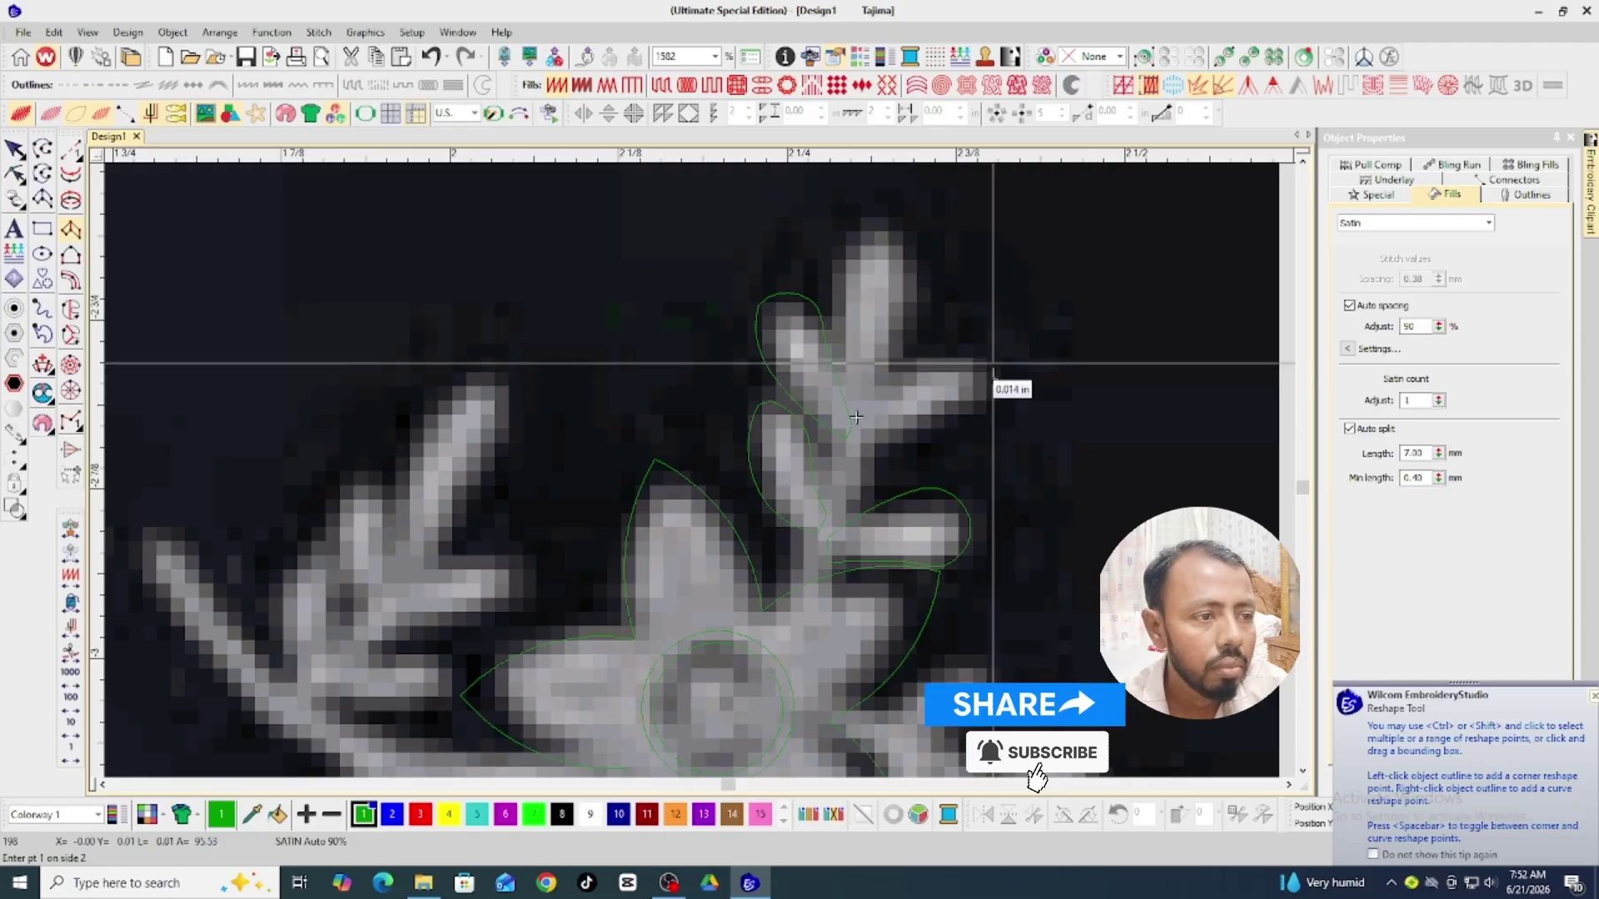
click(992, 364)
click(975, 420)
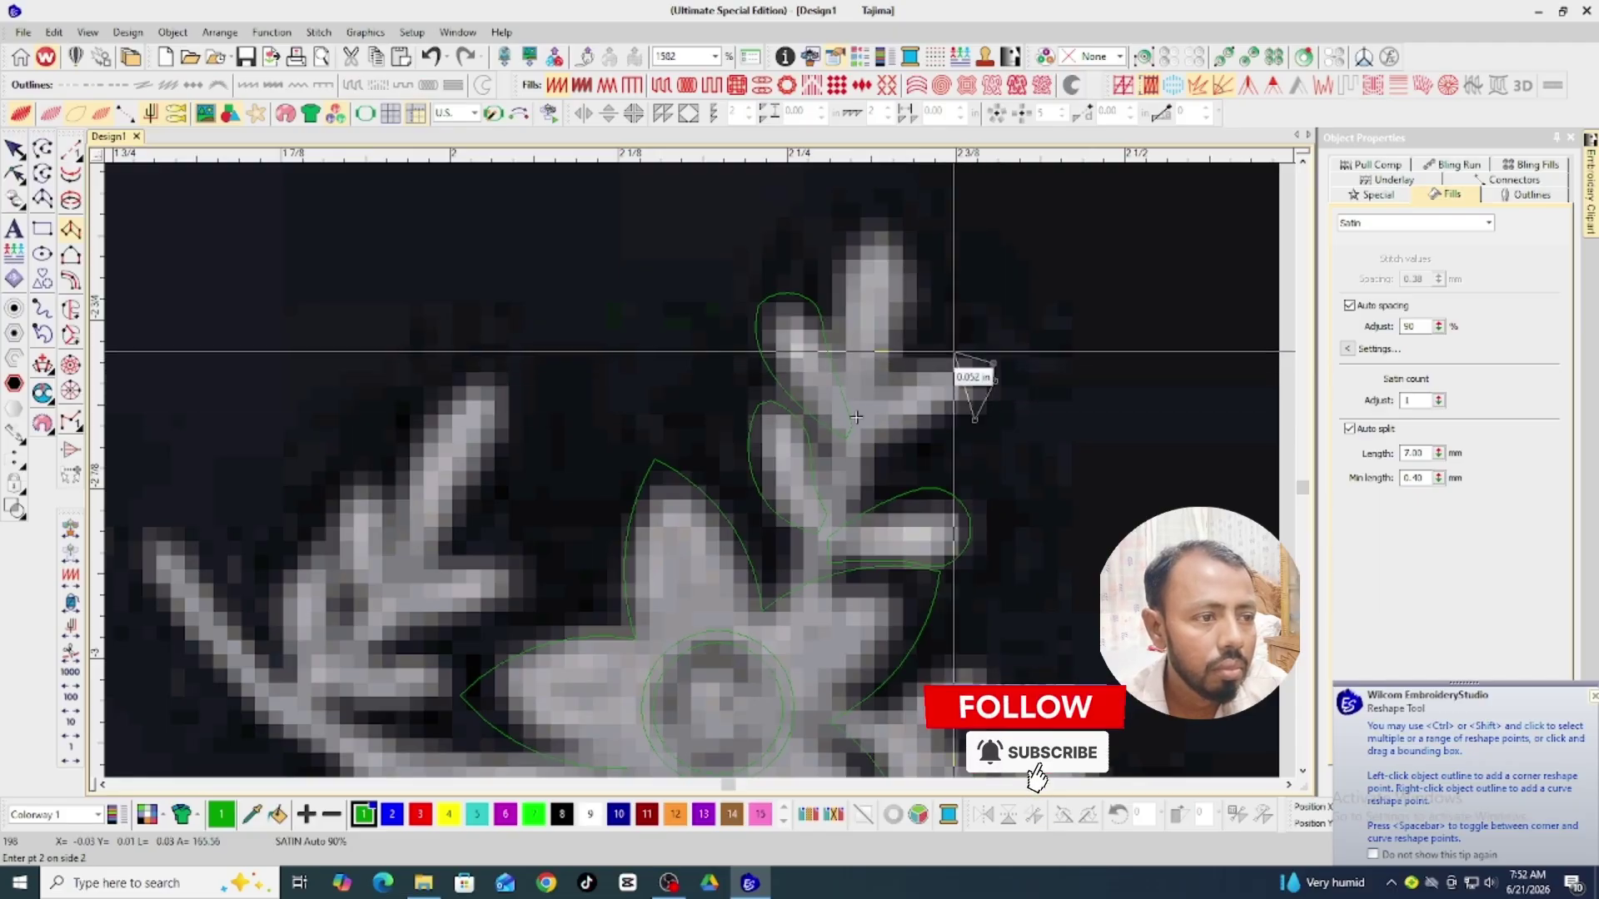
click(954, 345)
click(934, 429)
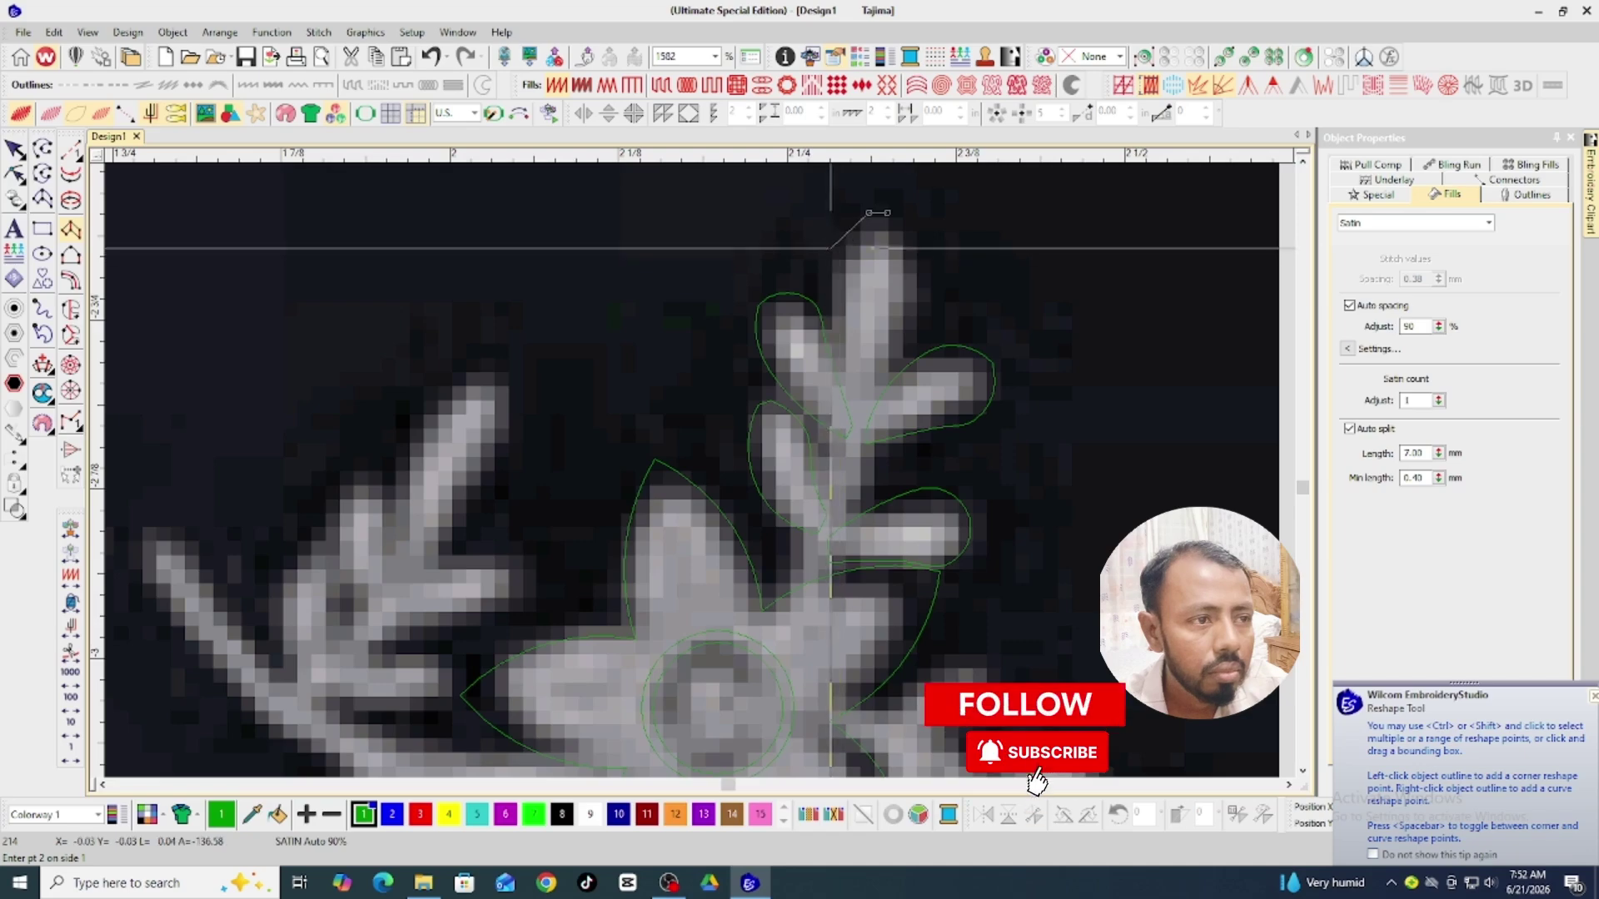
Digitize the top leaf of the upper branch together with its stem as one Column A satin shape running down to the flower.
click(830, 246)
click(926, 255)
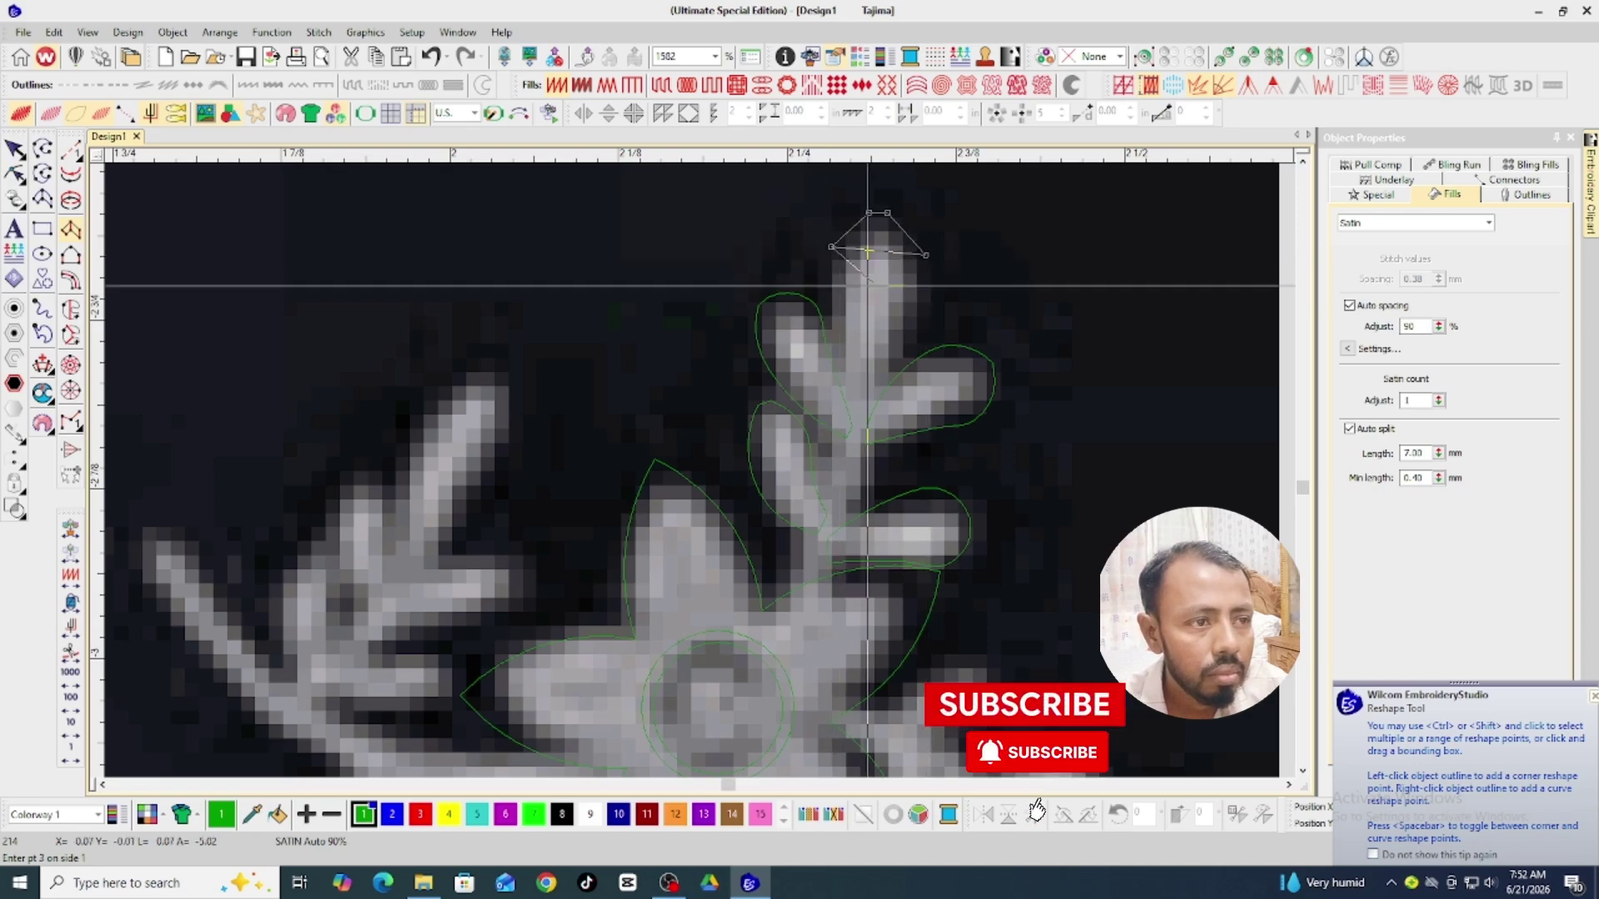
click(833, 309)
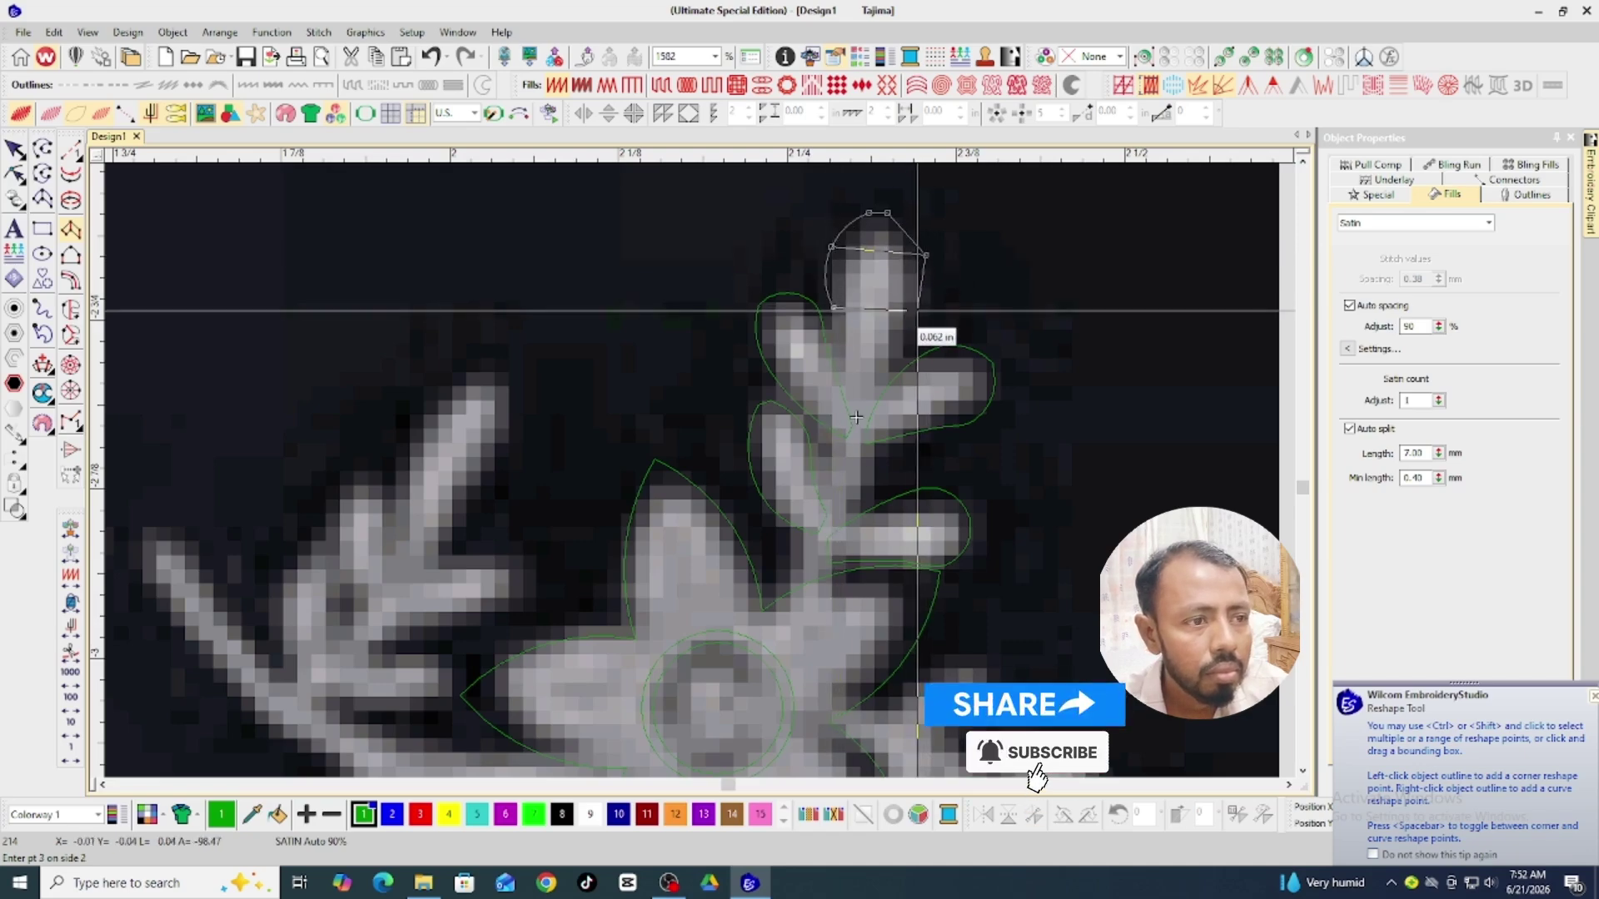
click(917, 310)
click(841, 387)
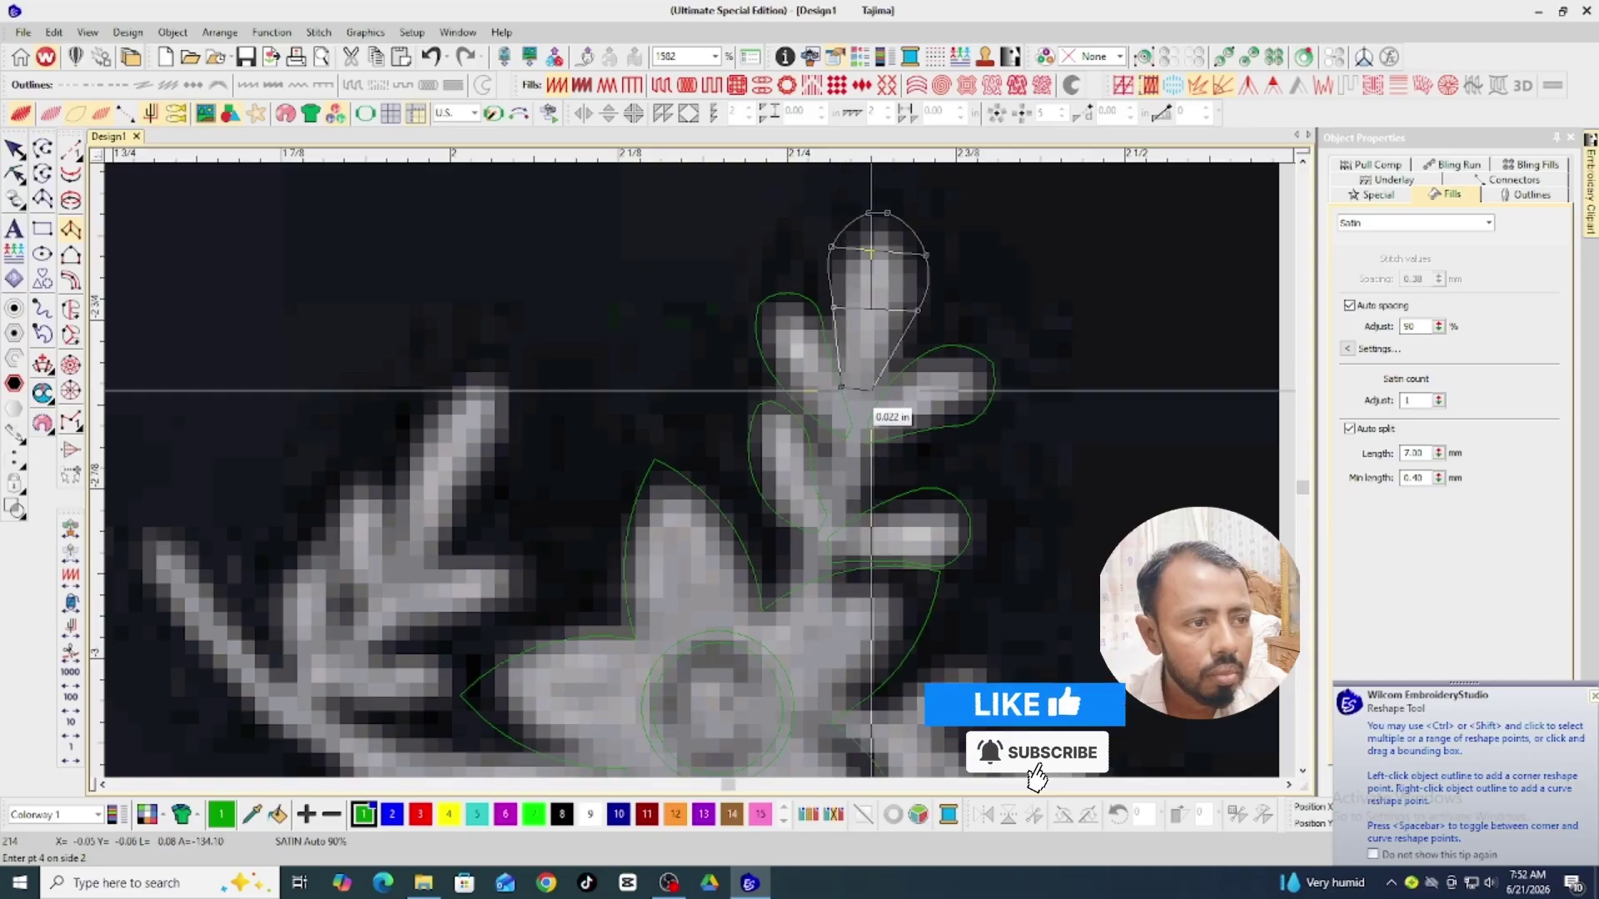
click(879, 391)
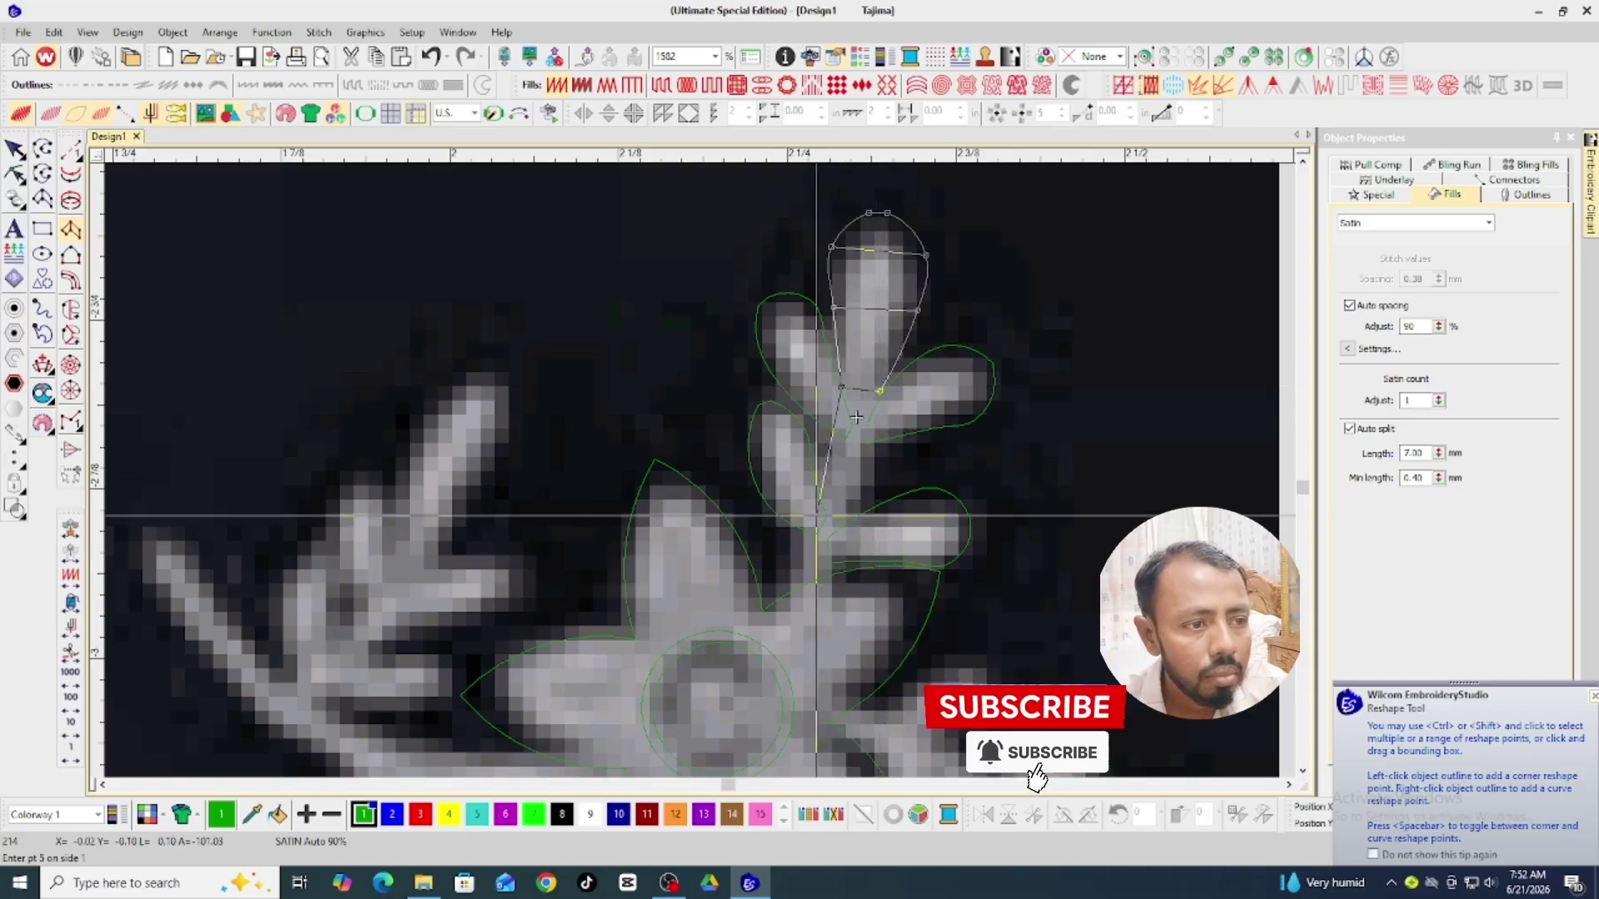
click(825, 484)
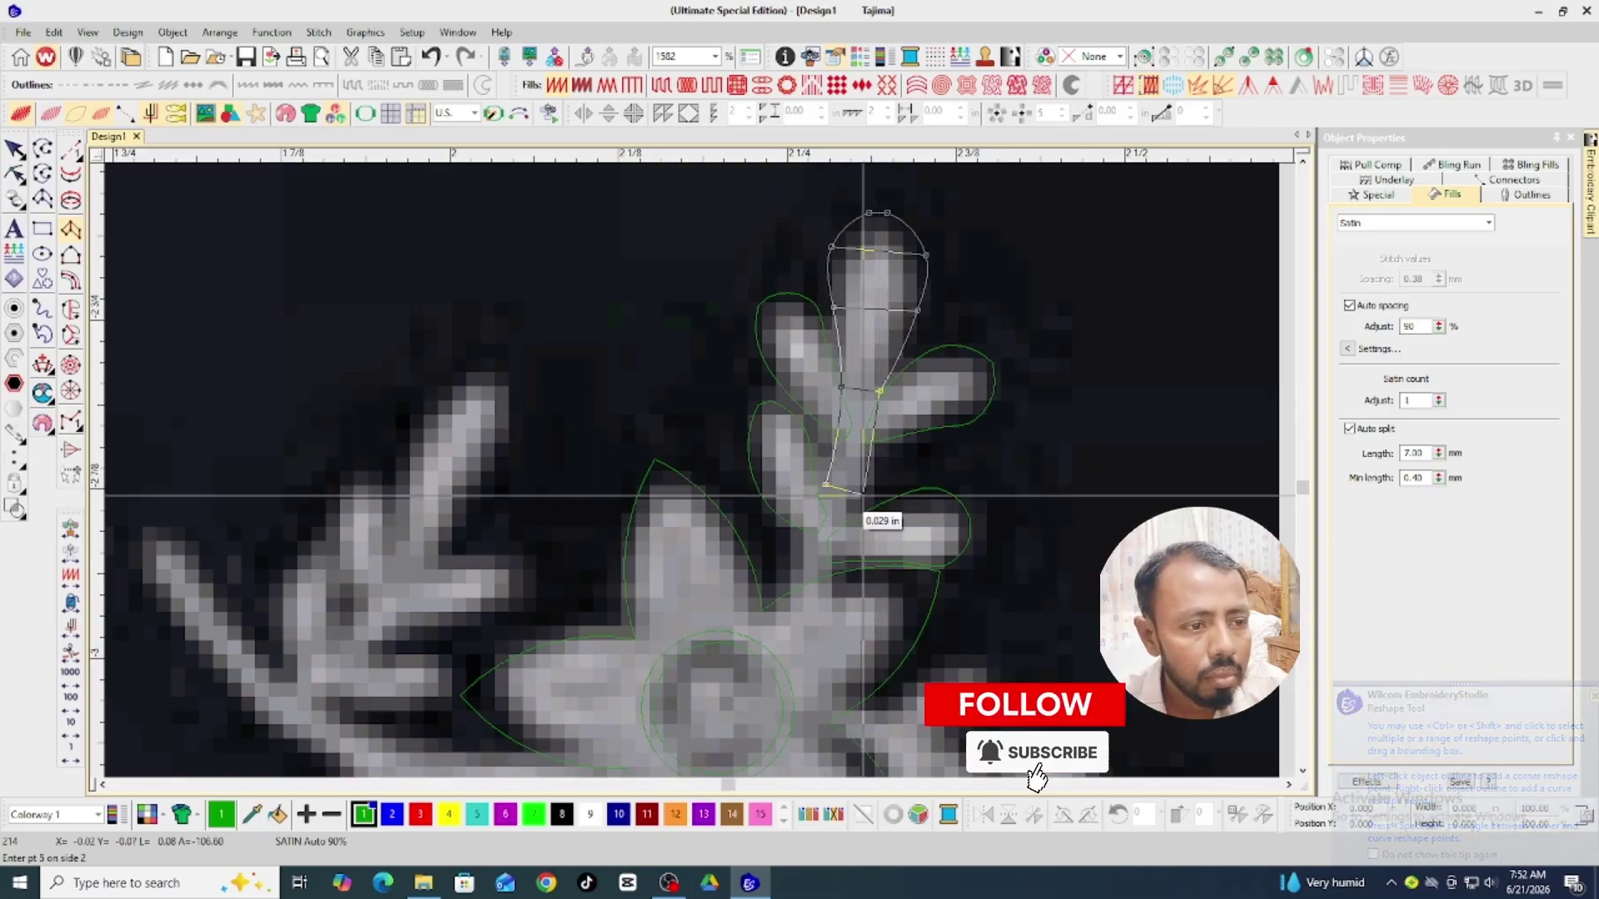
click(863, 495)
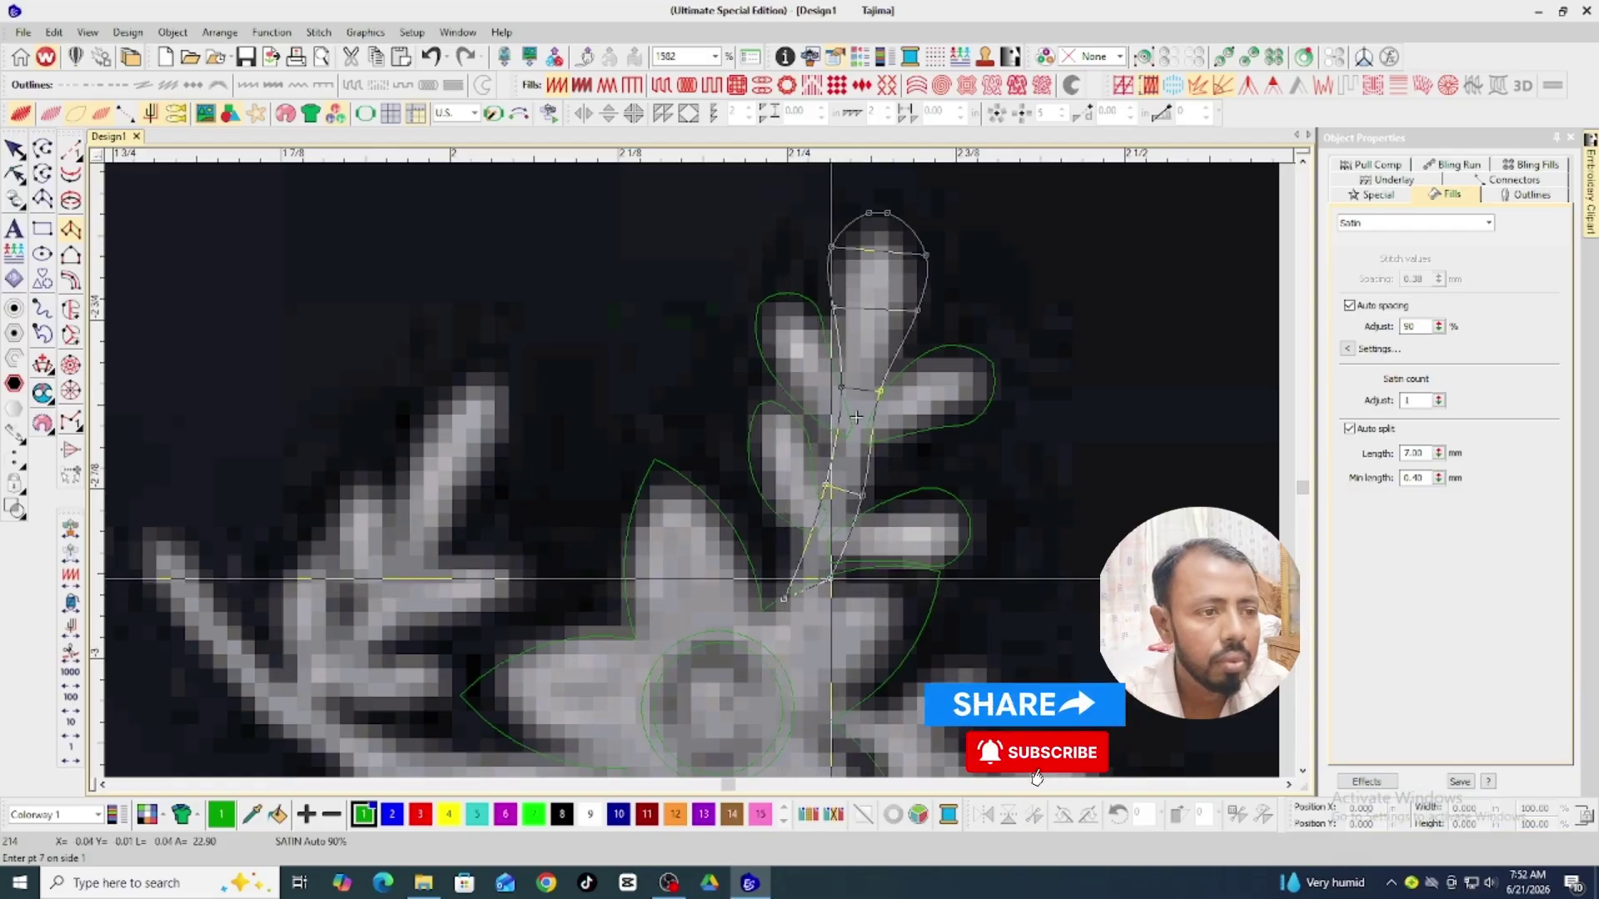
key(Return)
Digitize the rightmost side leaf above the stem of the lower-right branch as a Column A satin shape, from its tip to the stem.
scroll(974, 466, down, 3)
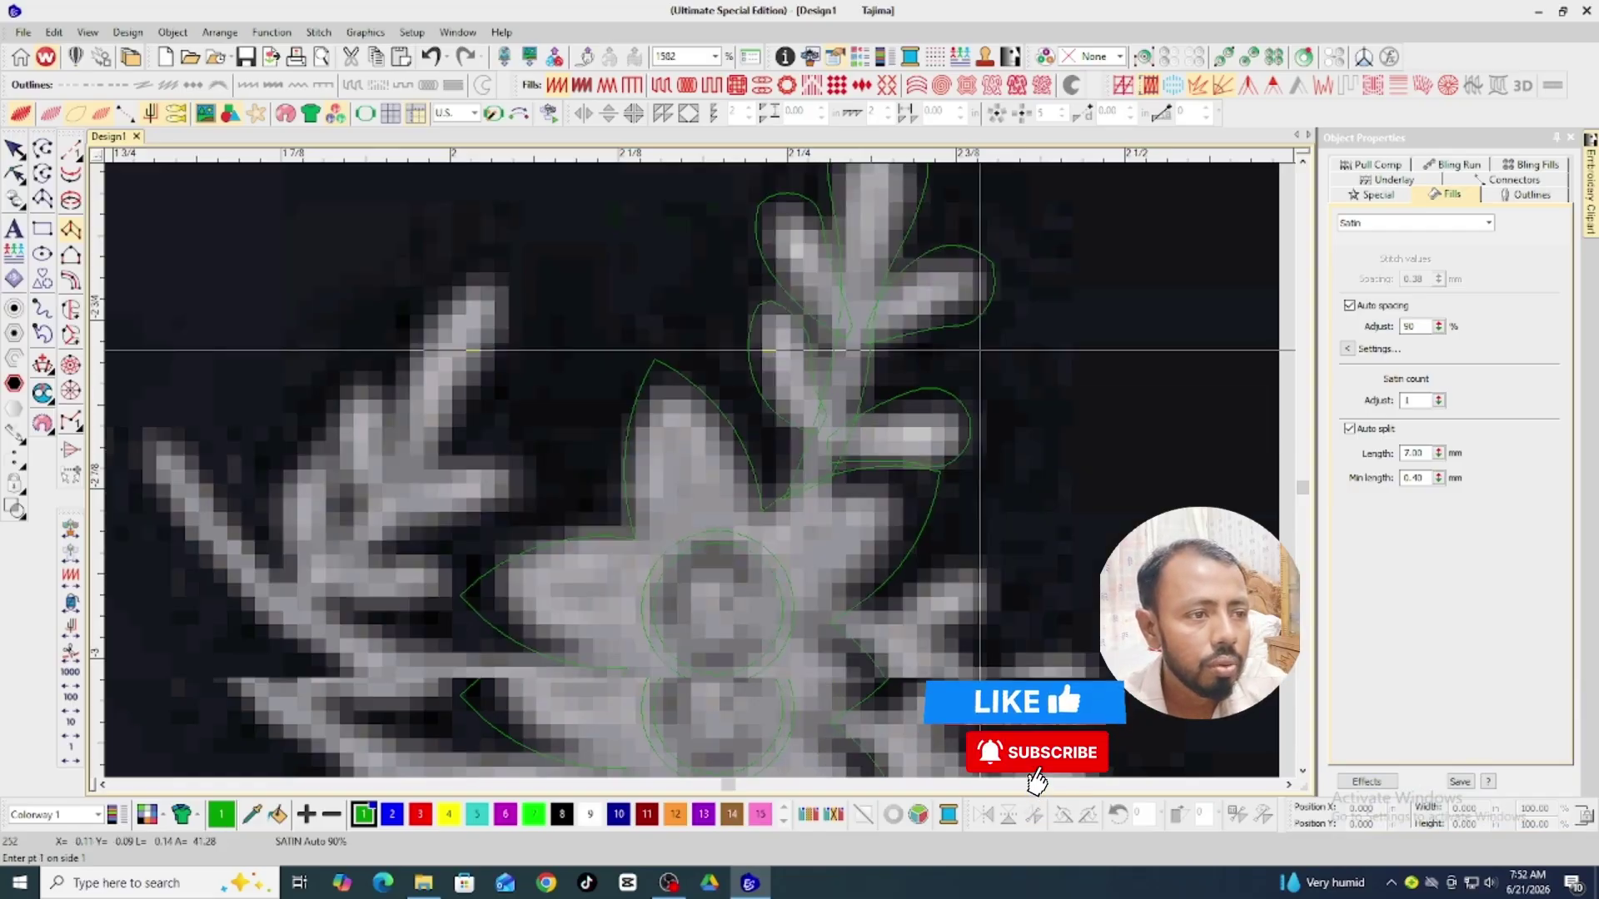
scroll(975, 454, up, 2)
scroll(838, 375, down, 2)
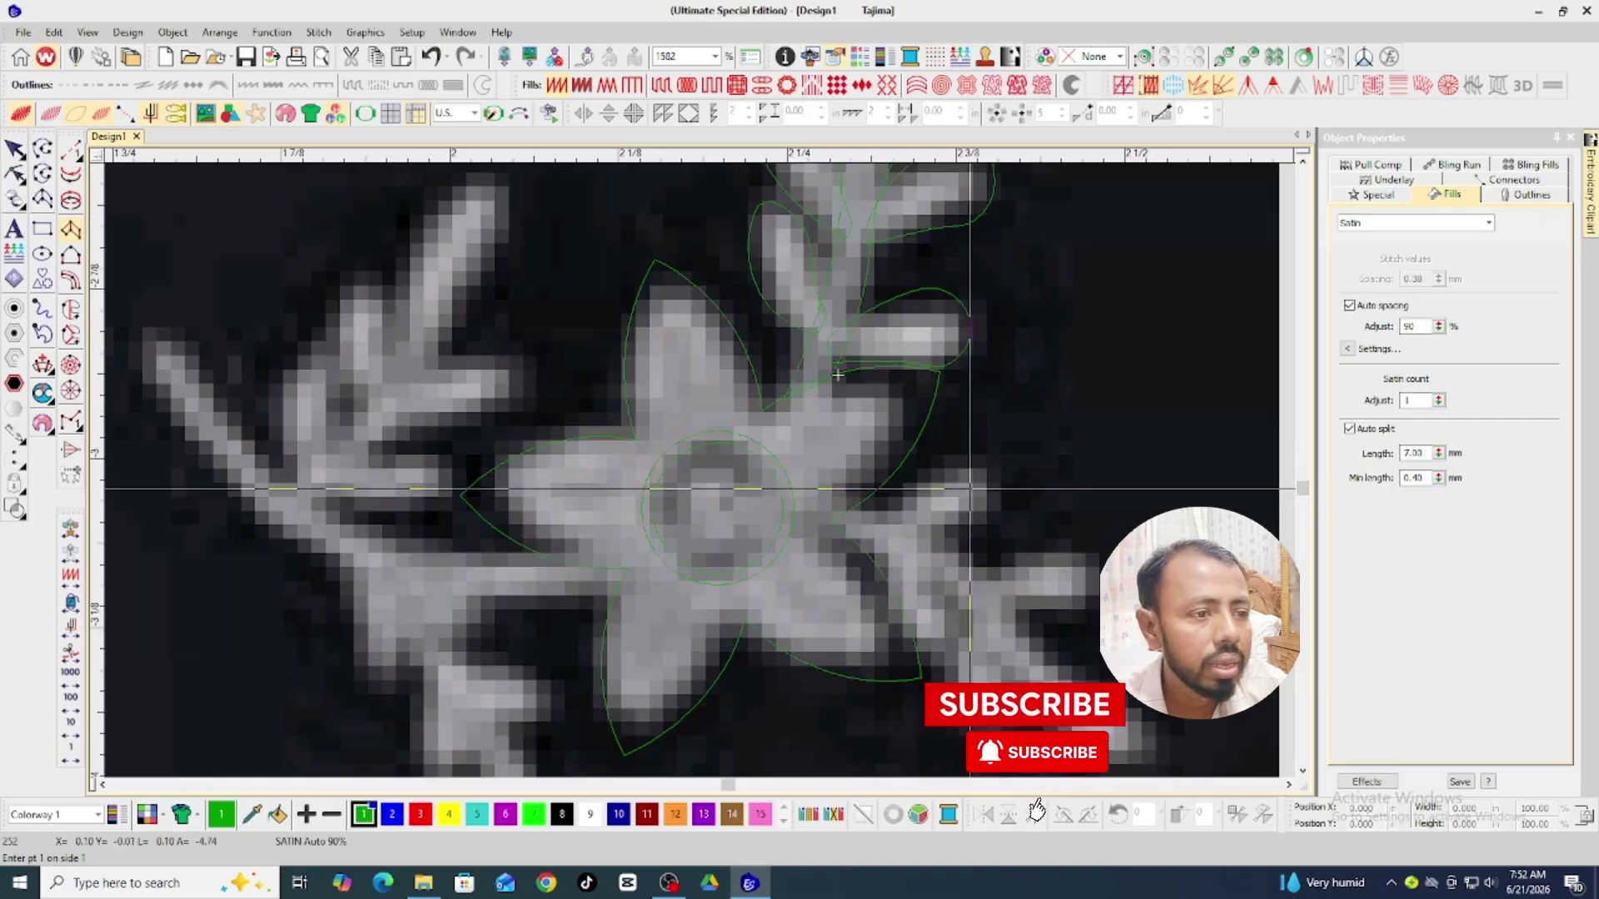
scroll(833, 374, down, 3)
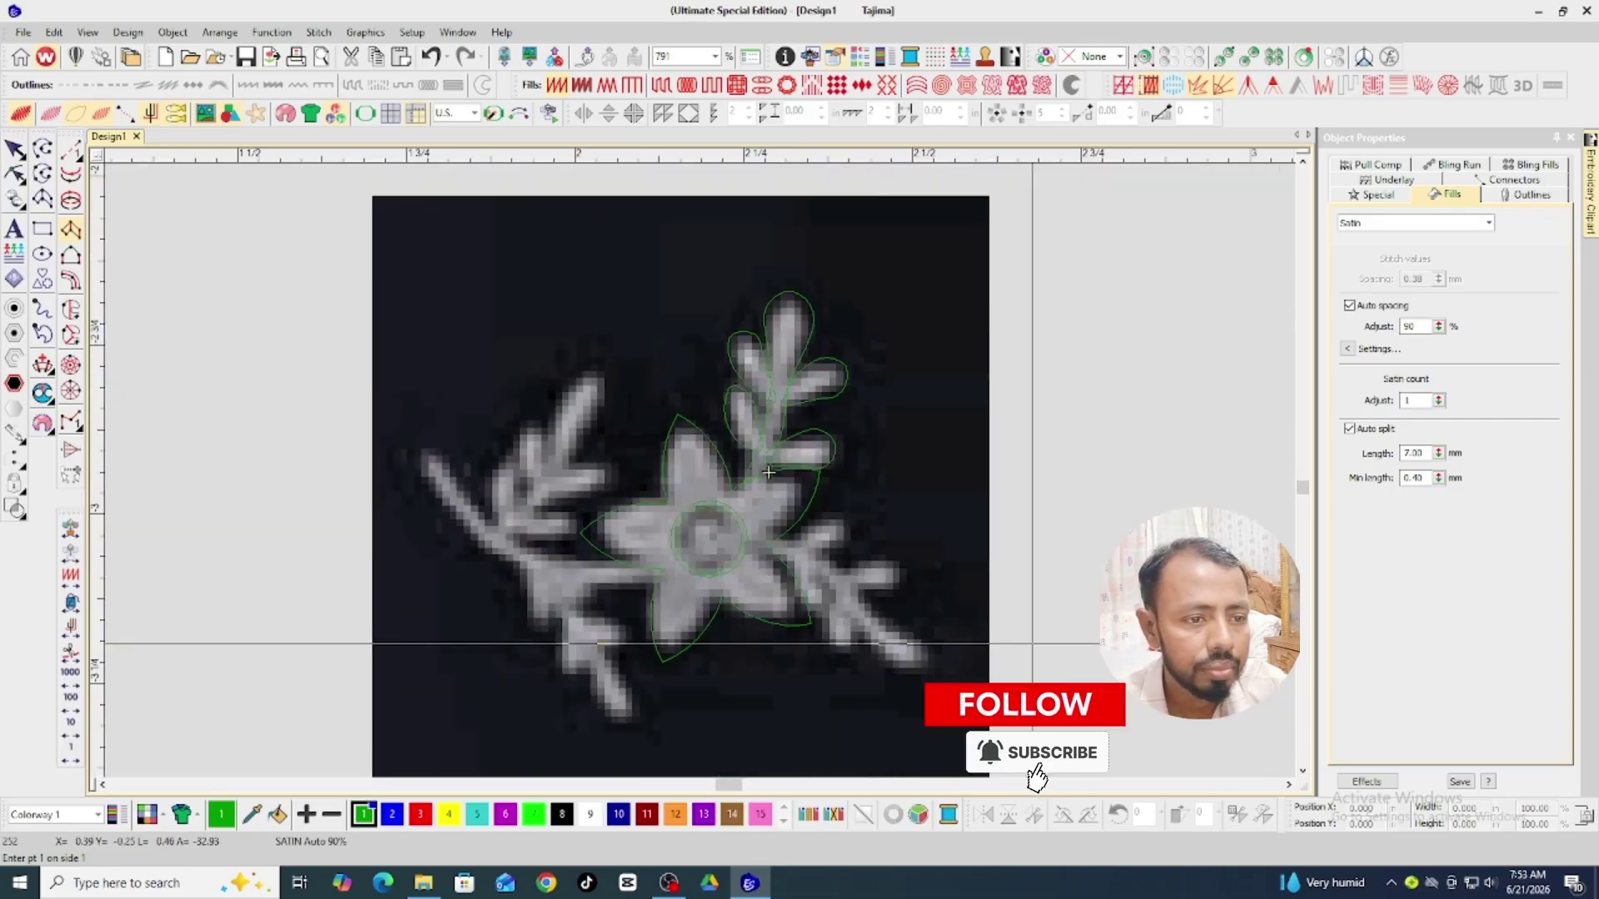
scroll(838, 374, up, 3)
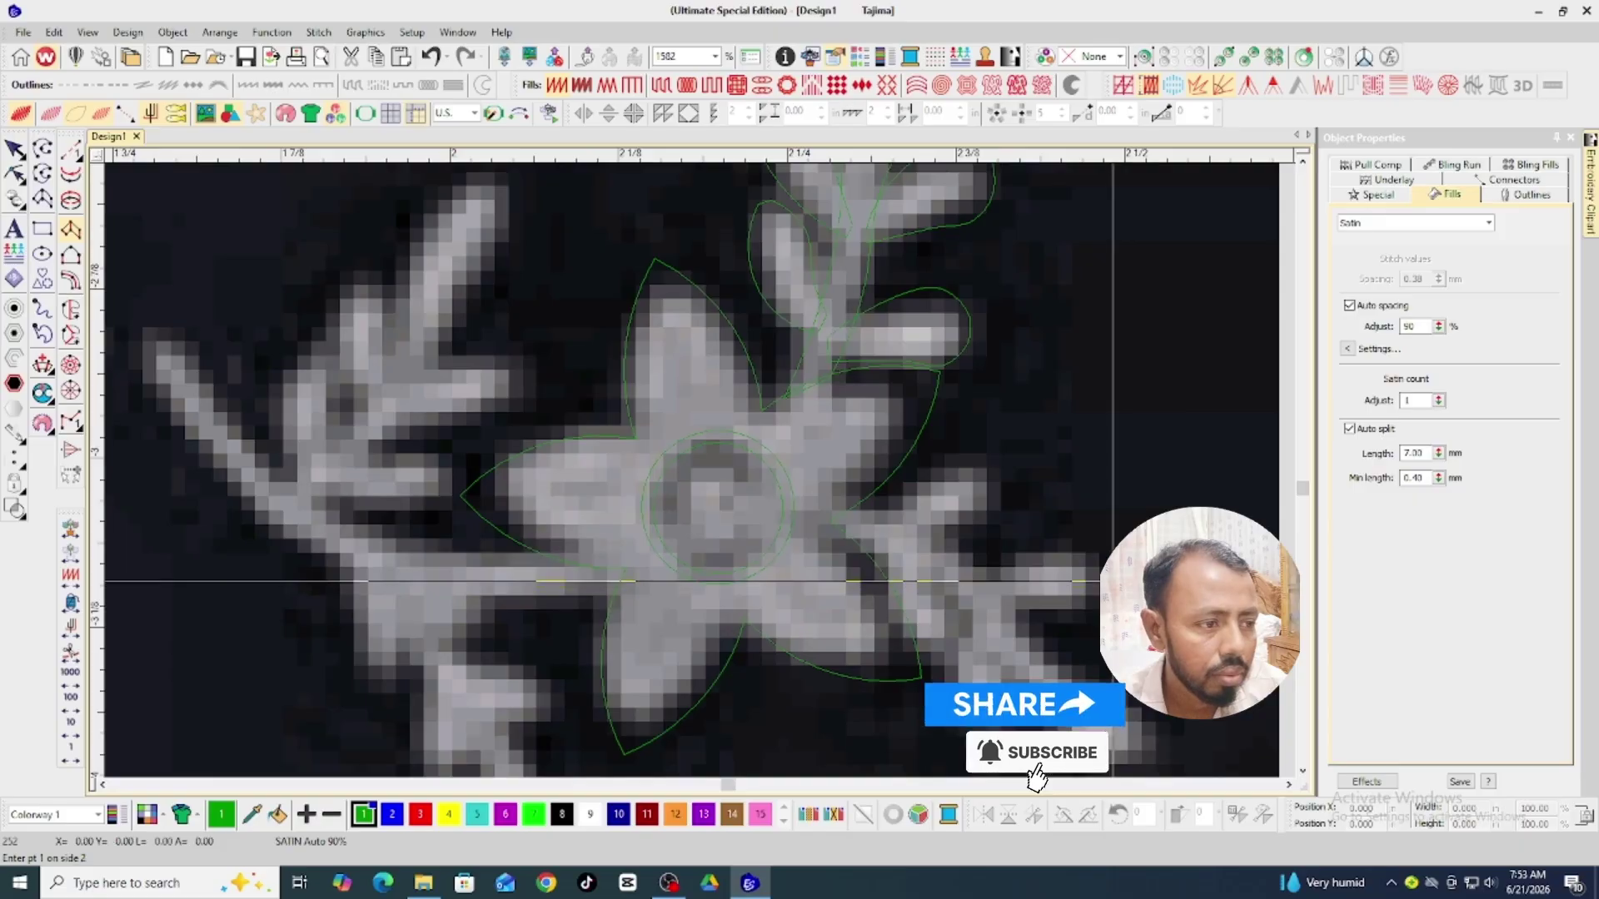
click(1111, 582)
click(1078, 612)
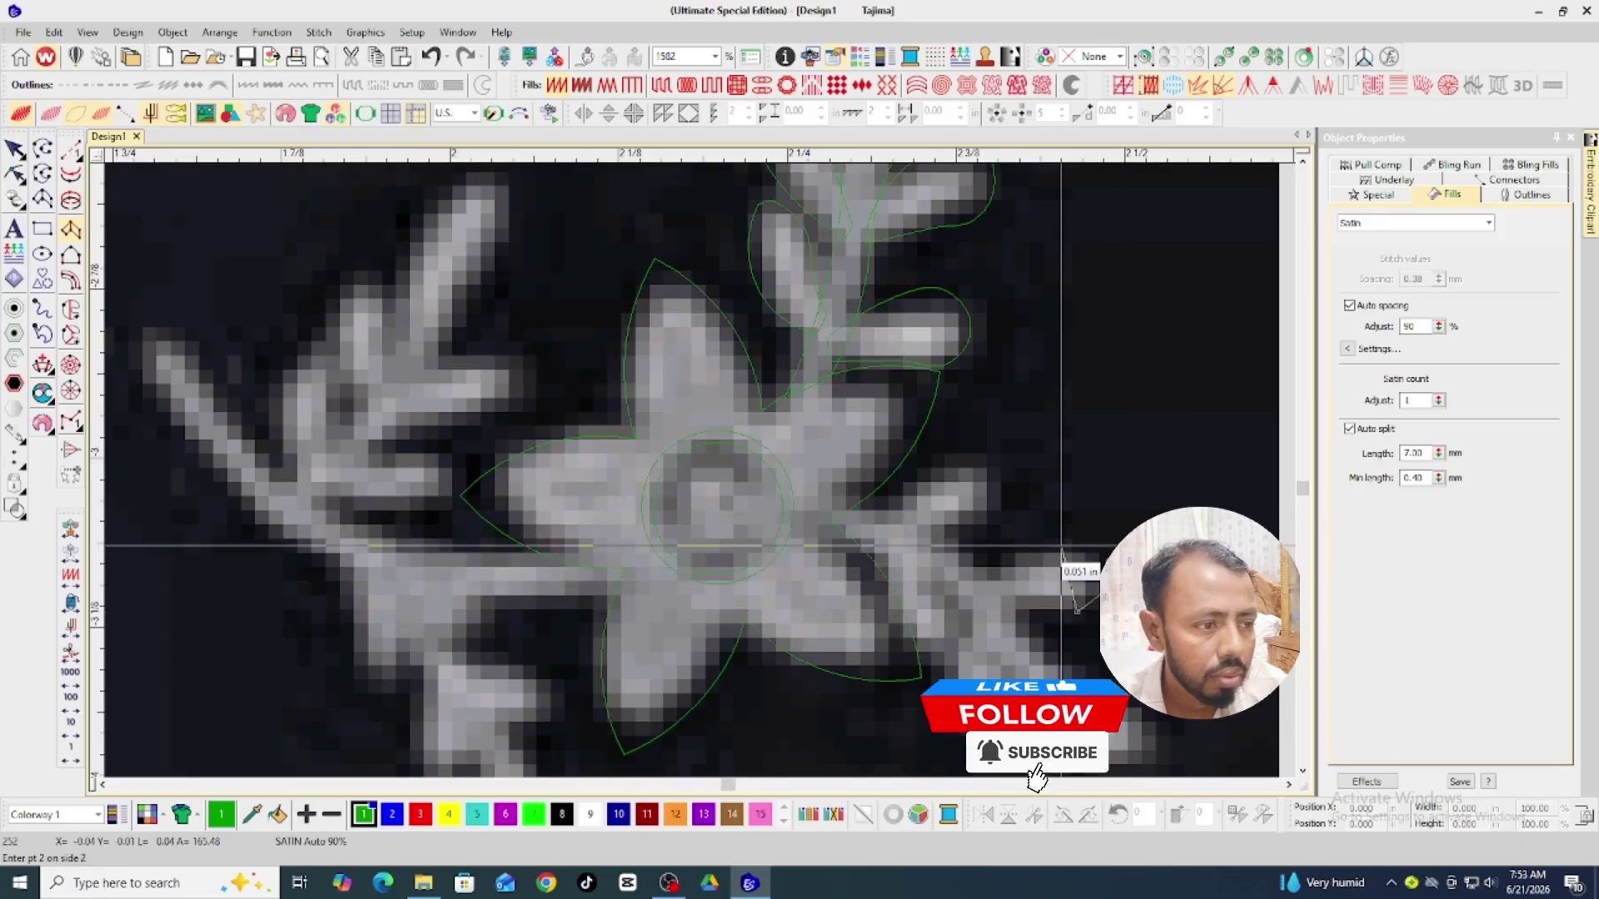
click(1039, 608)
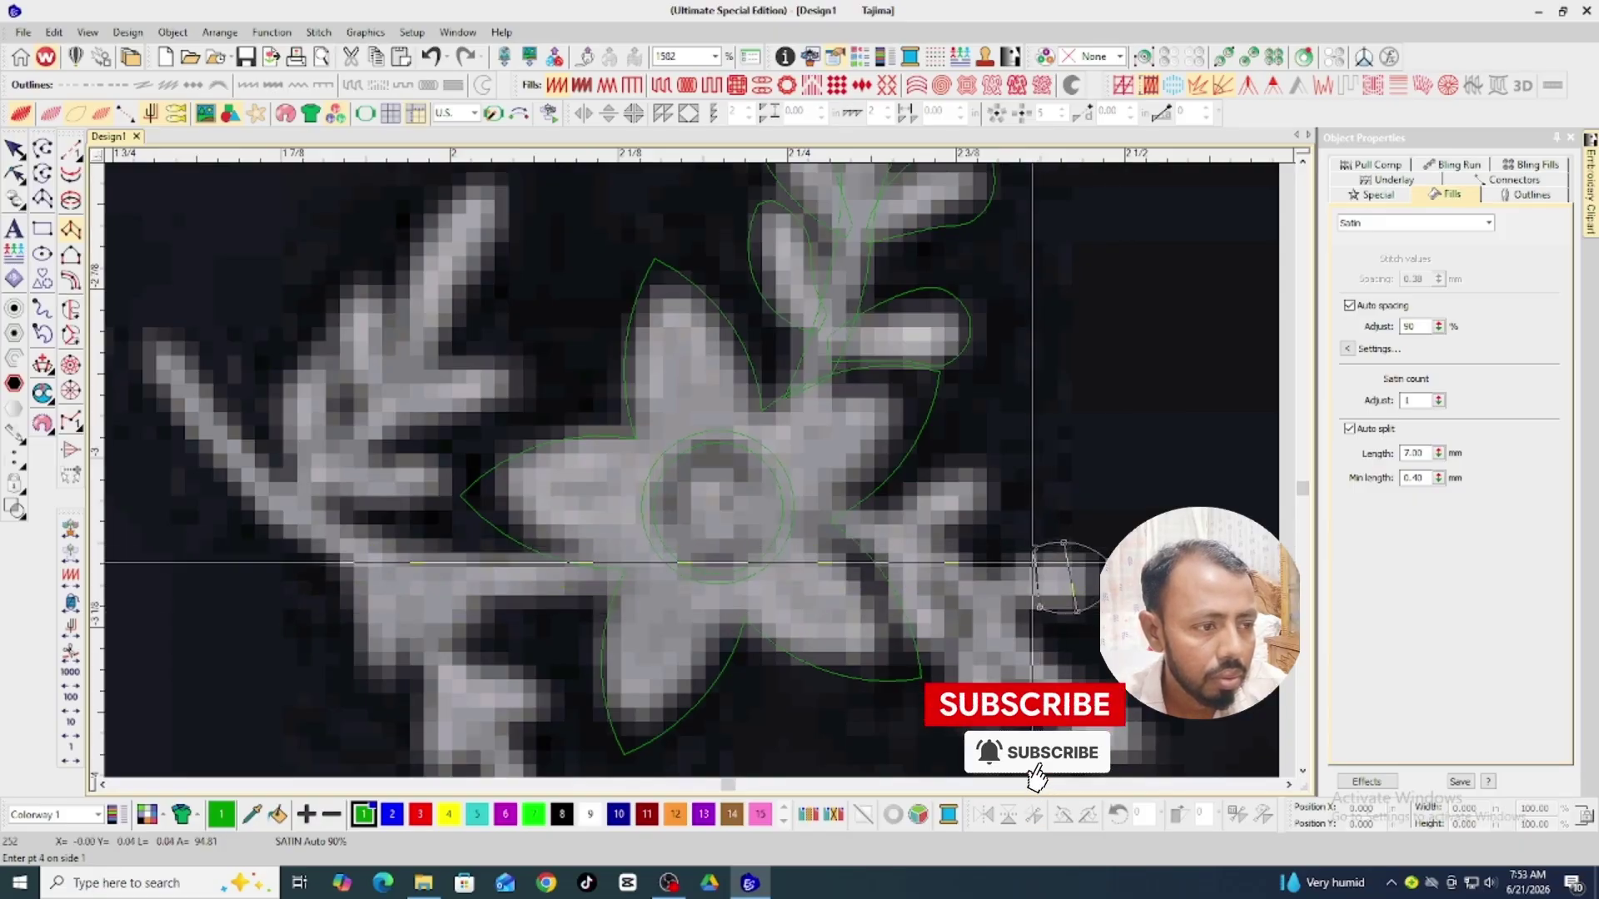
click(984, 608)
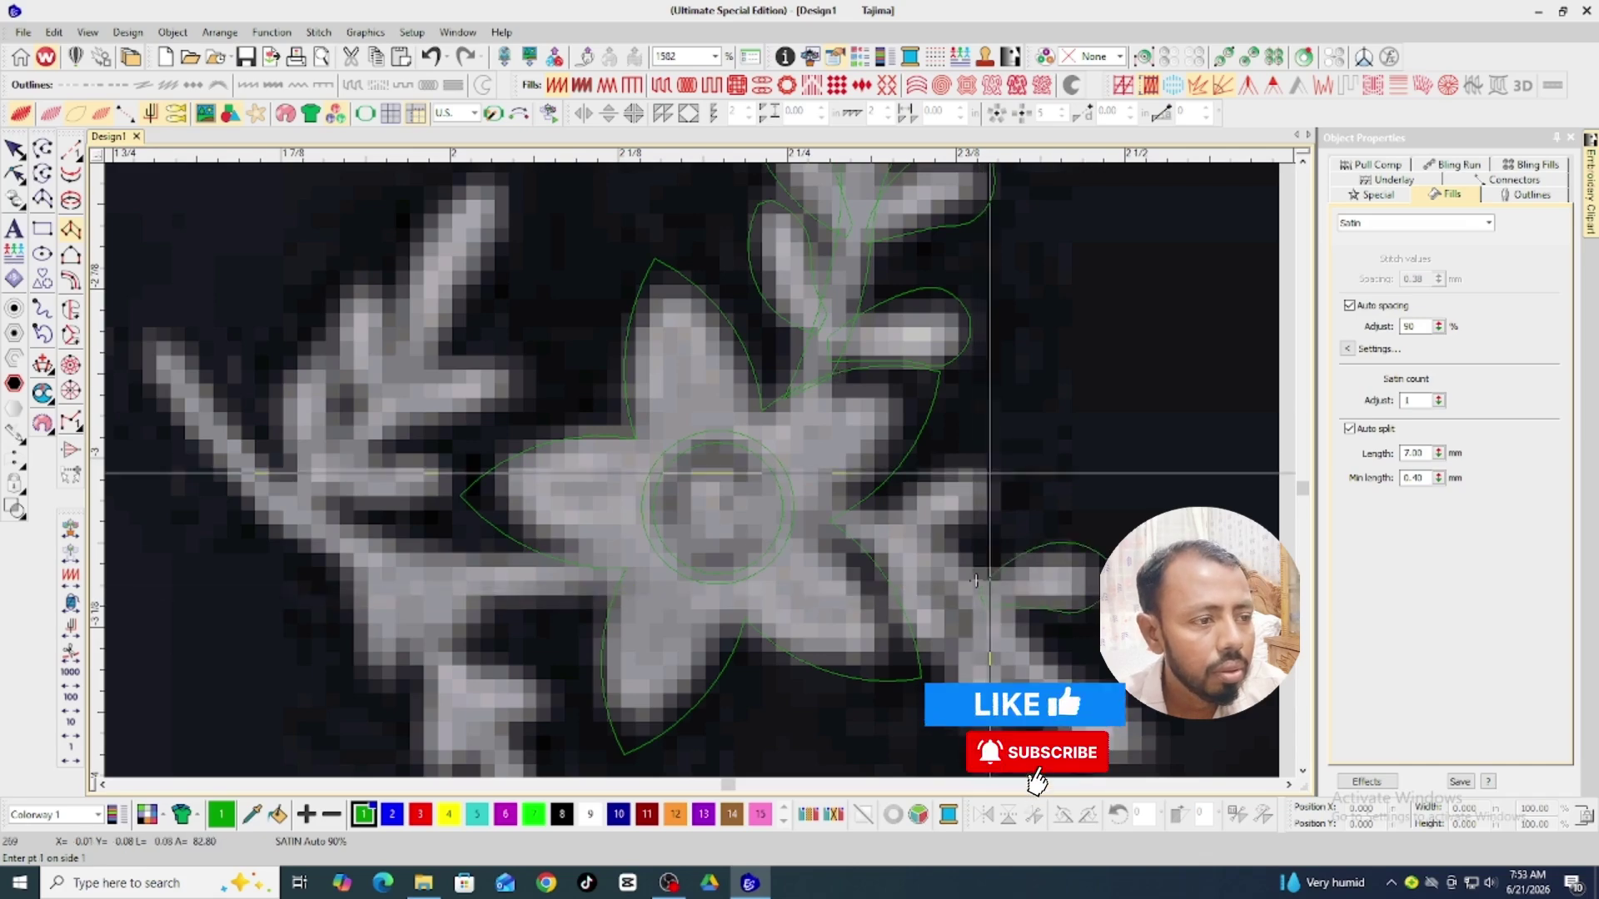
Digitize the upper leaf of the lower-right branch nearest the flower in Column A satin, and adjust the point on its lower edge.
click(998, 493)
click(999, 483)
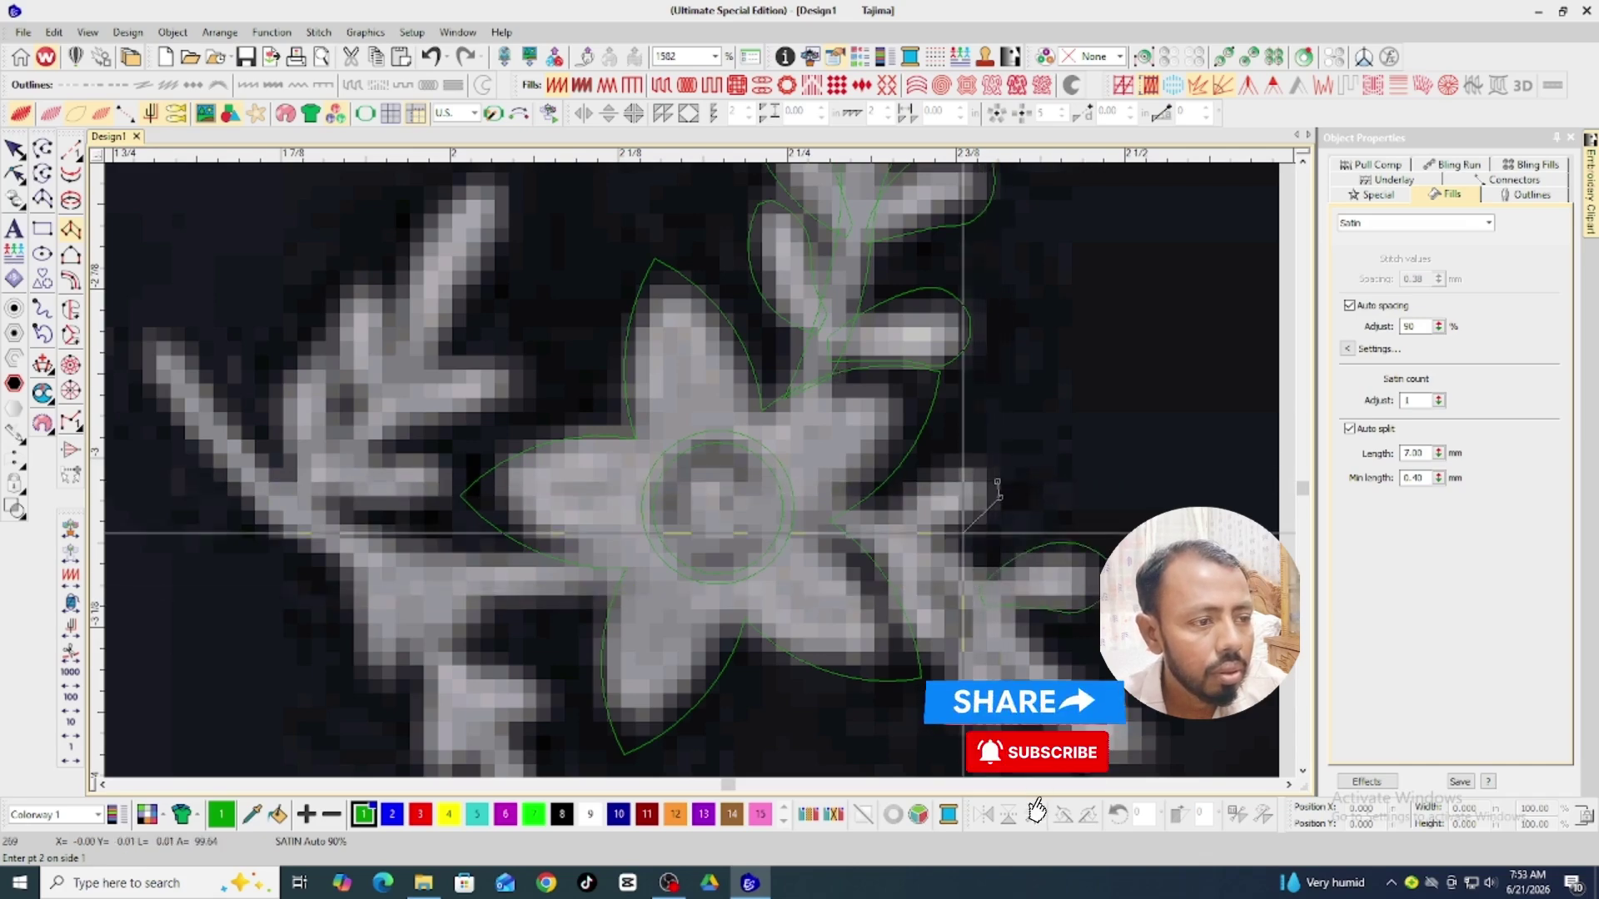
click(955, 464)
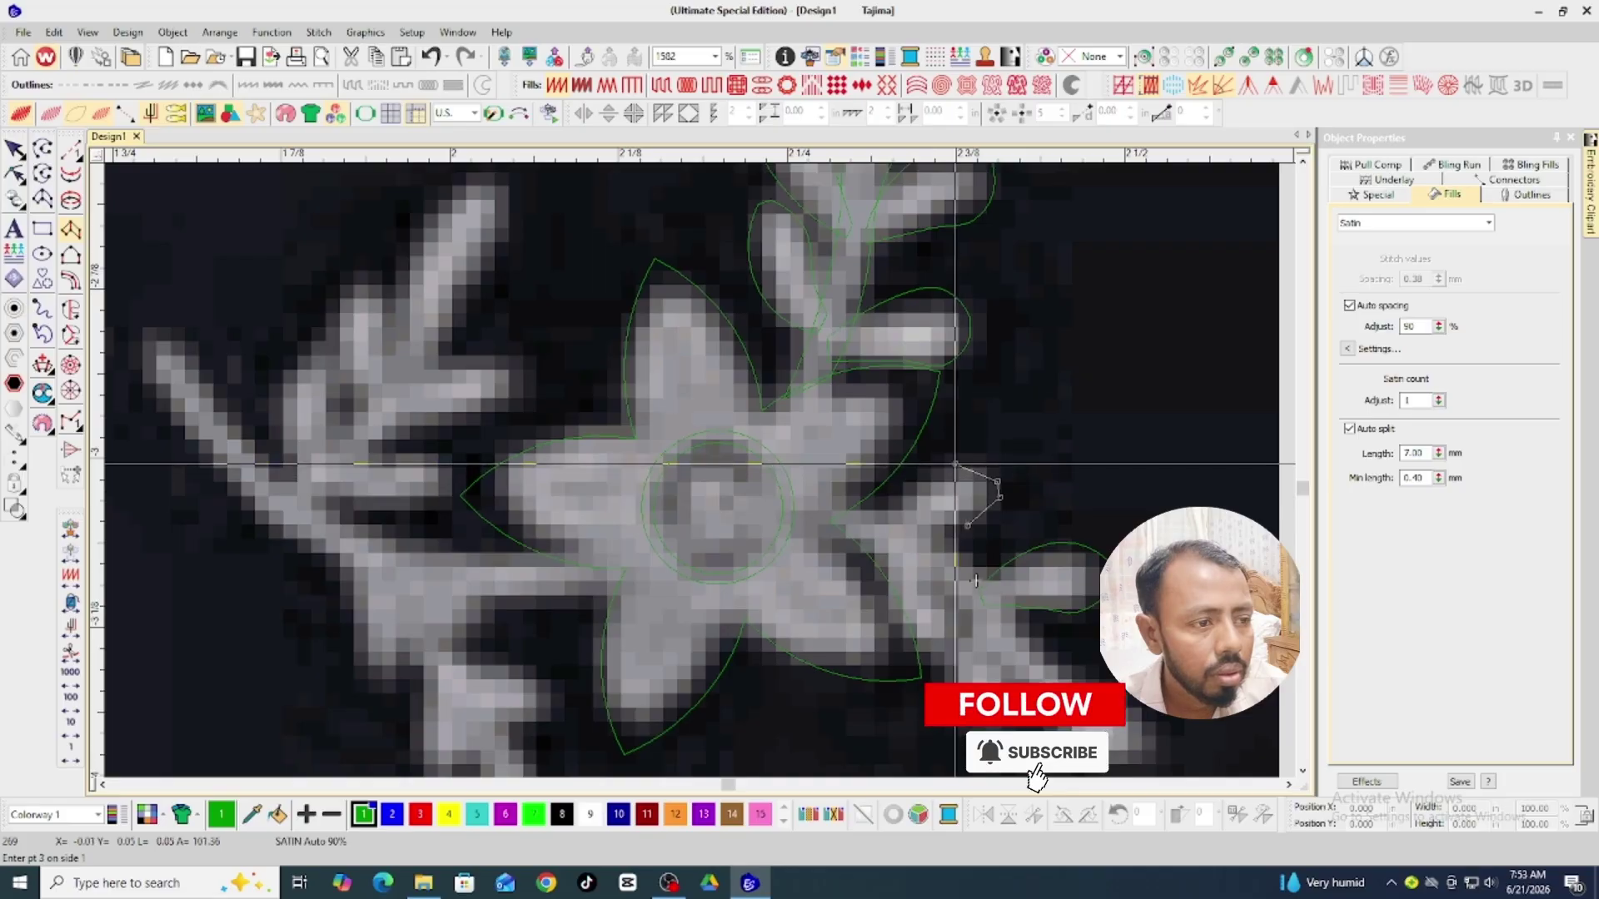
click(907, 493)
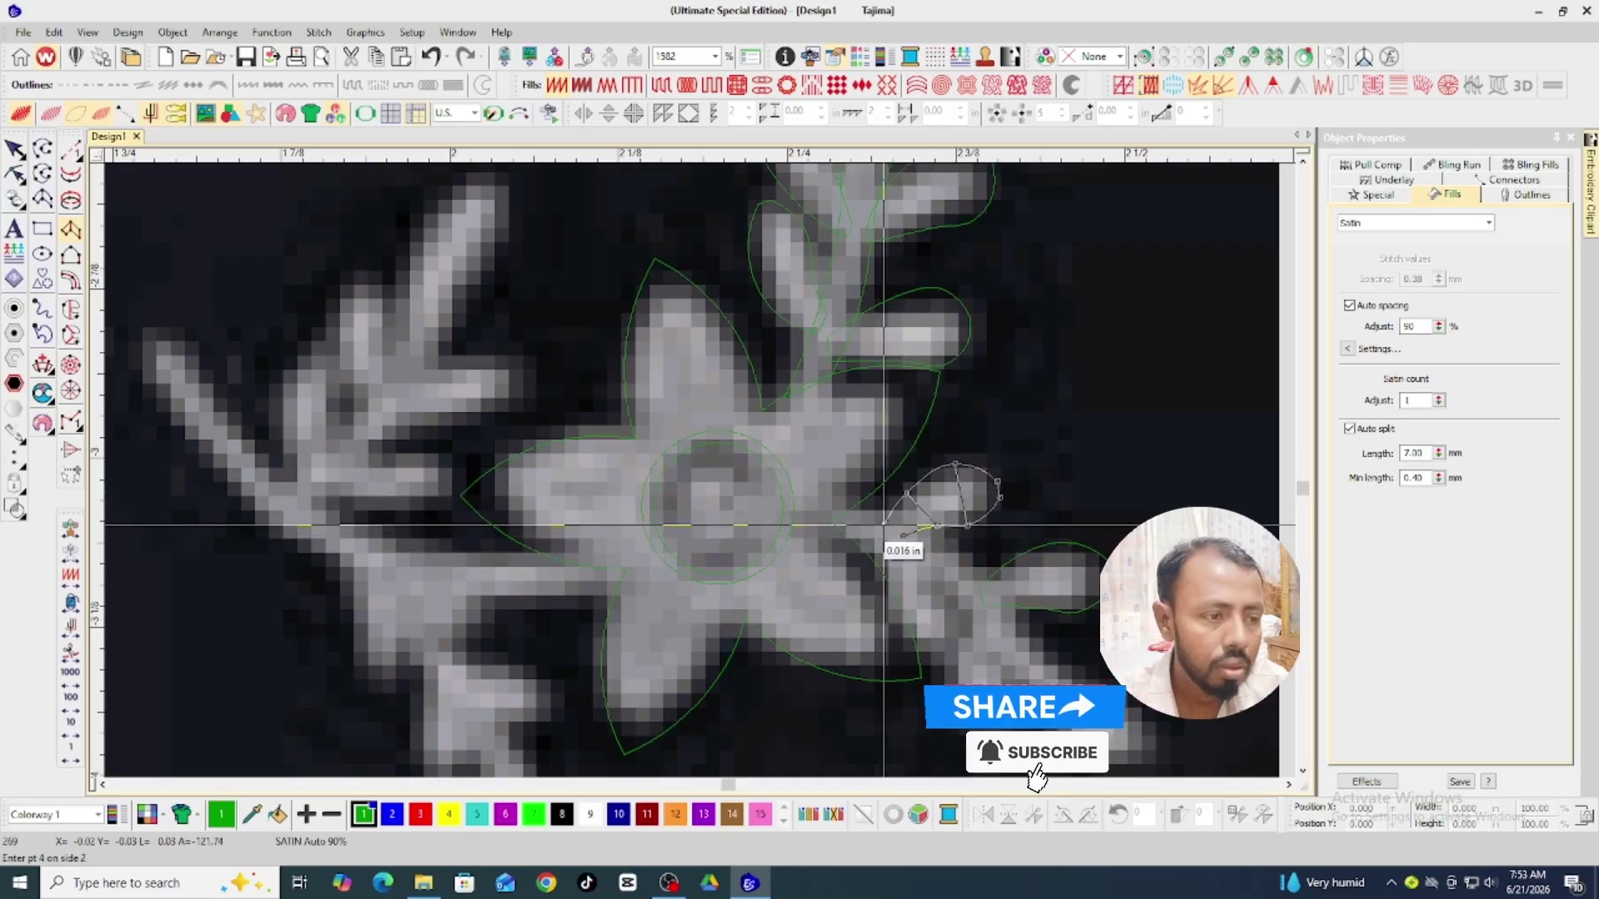
key(Return)
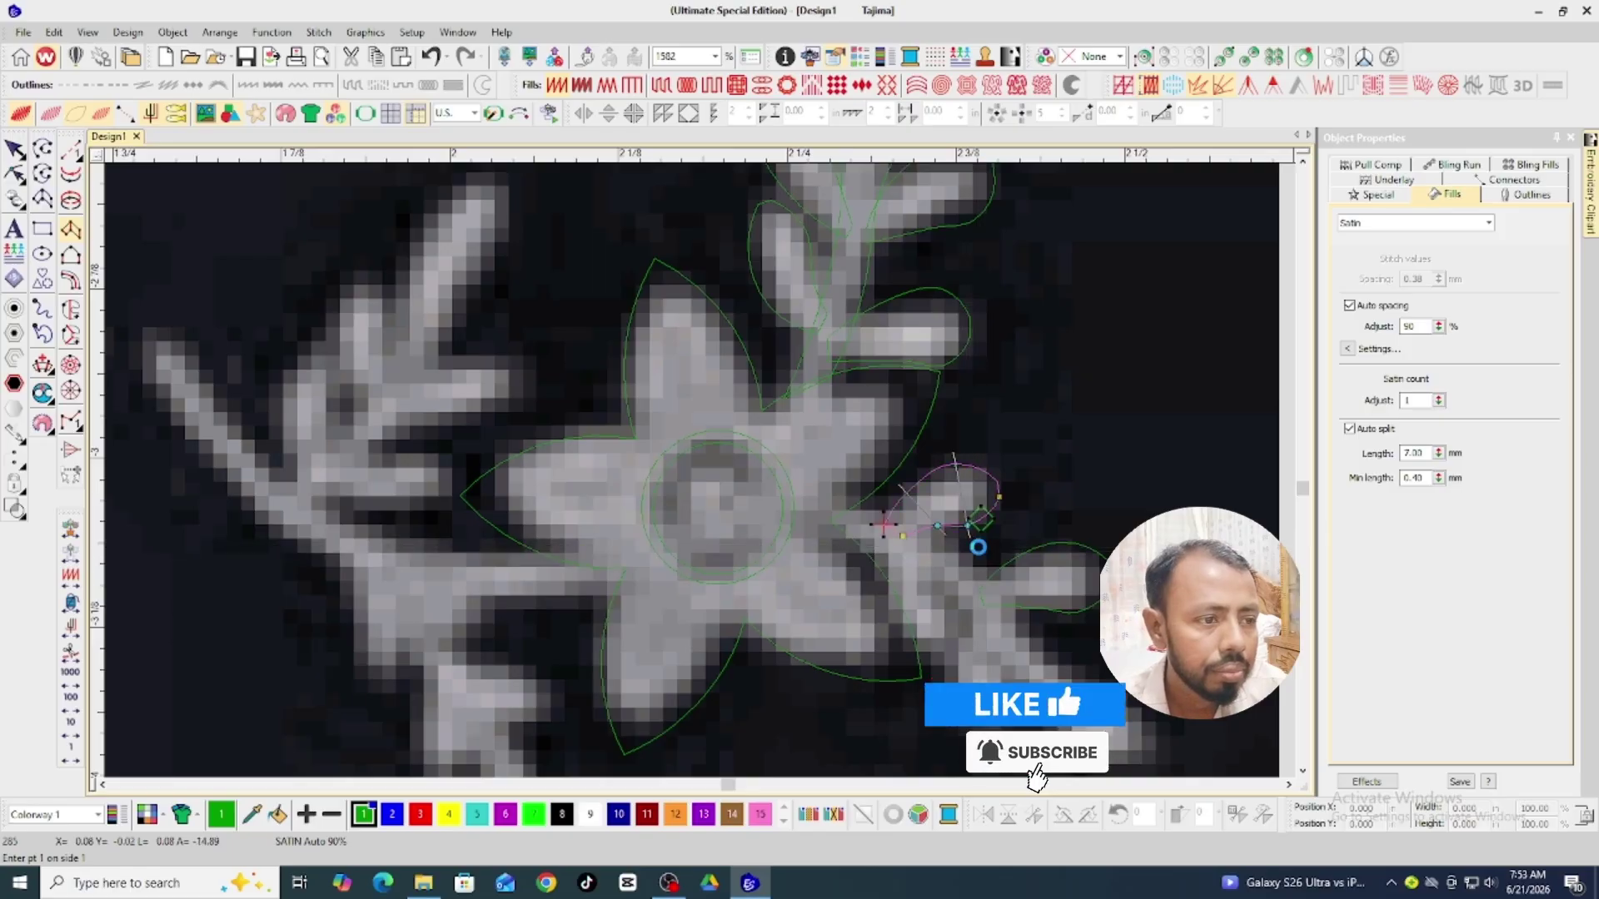
key(h)
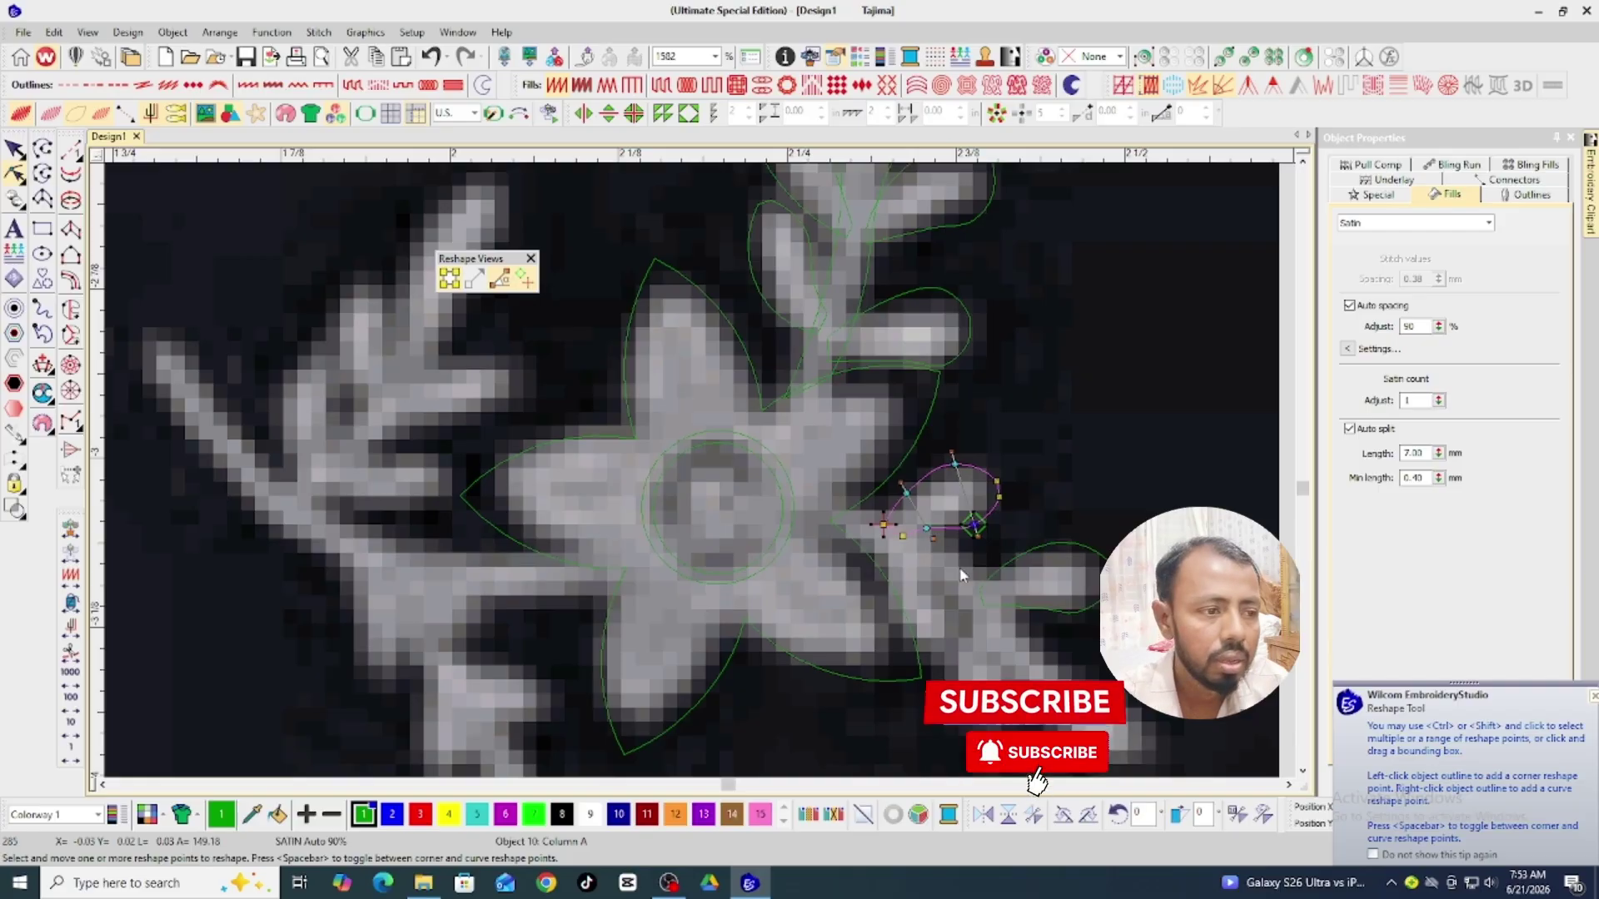
key(Escape)
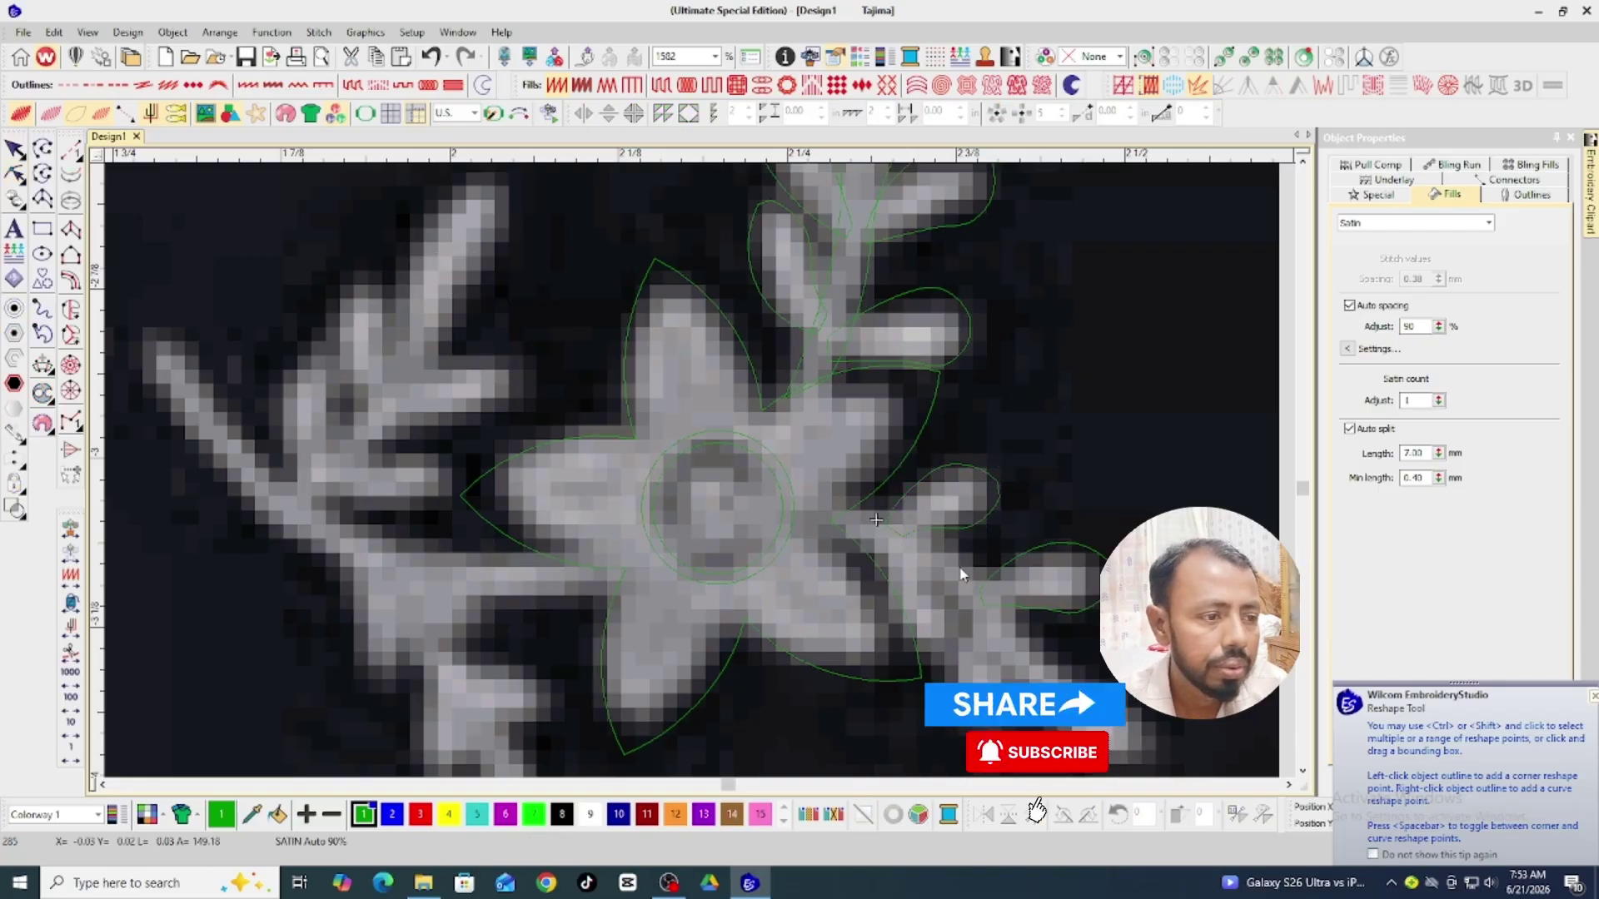
Digitize the downward-pointing outer leaf of the lower-right branch as a Column A satin shape, from its rounded tip up to the stem.
key(a)
scroll(961, 575, down, 3)
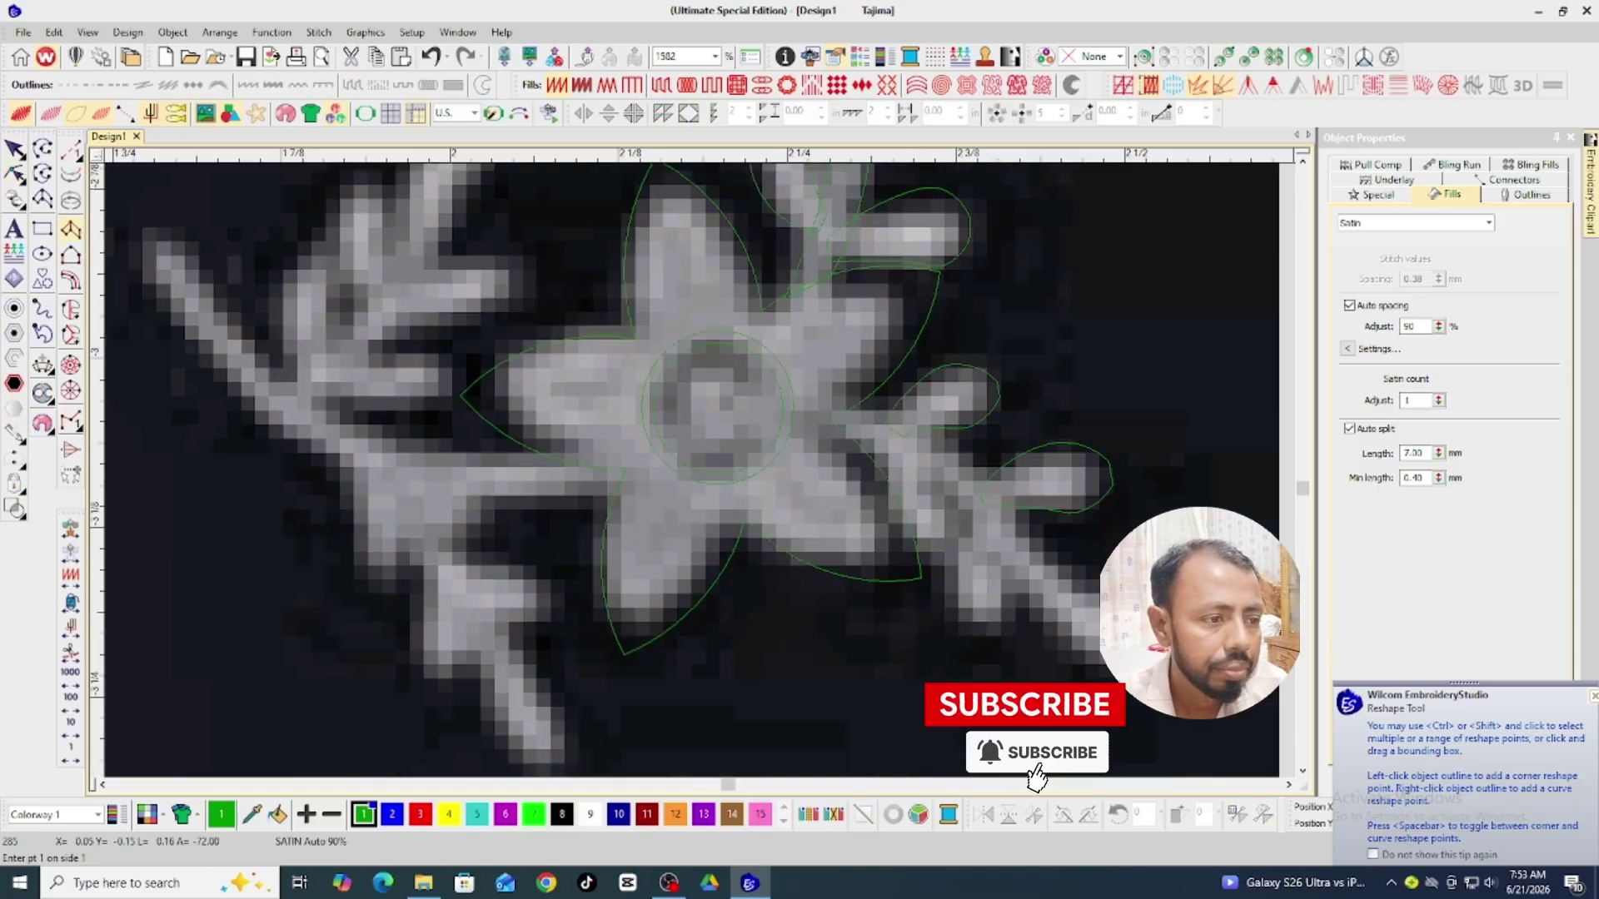
click(968, 632)
click(950, 604)
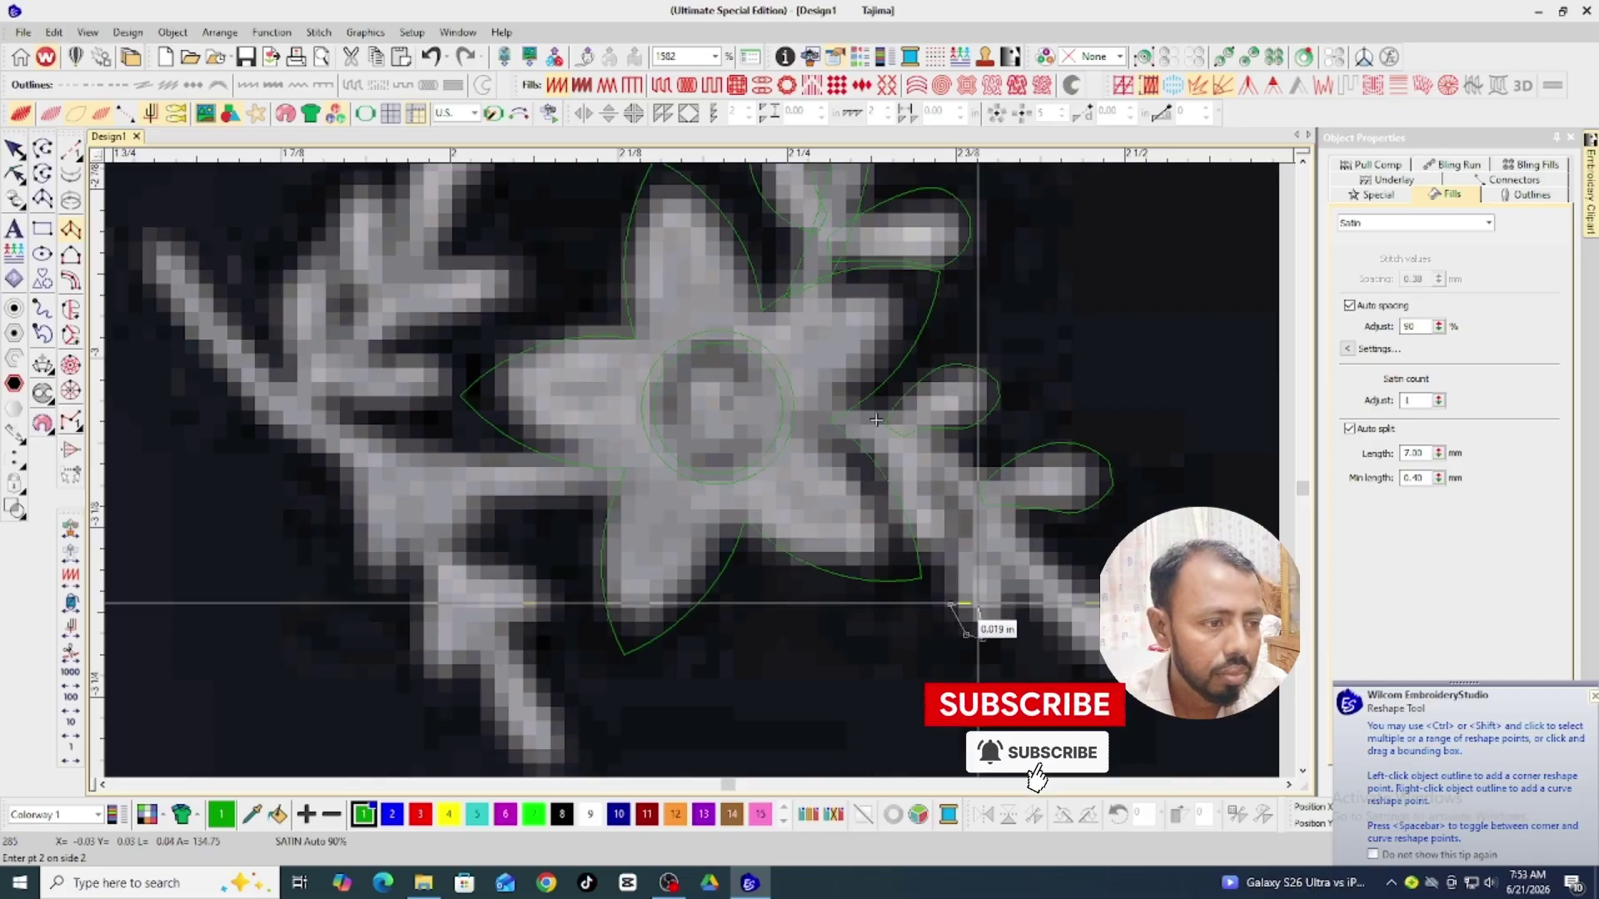
click(1010, 604)
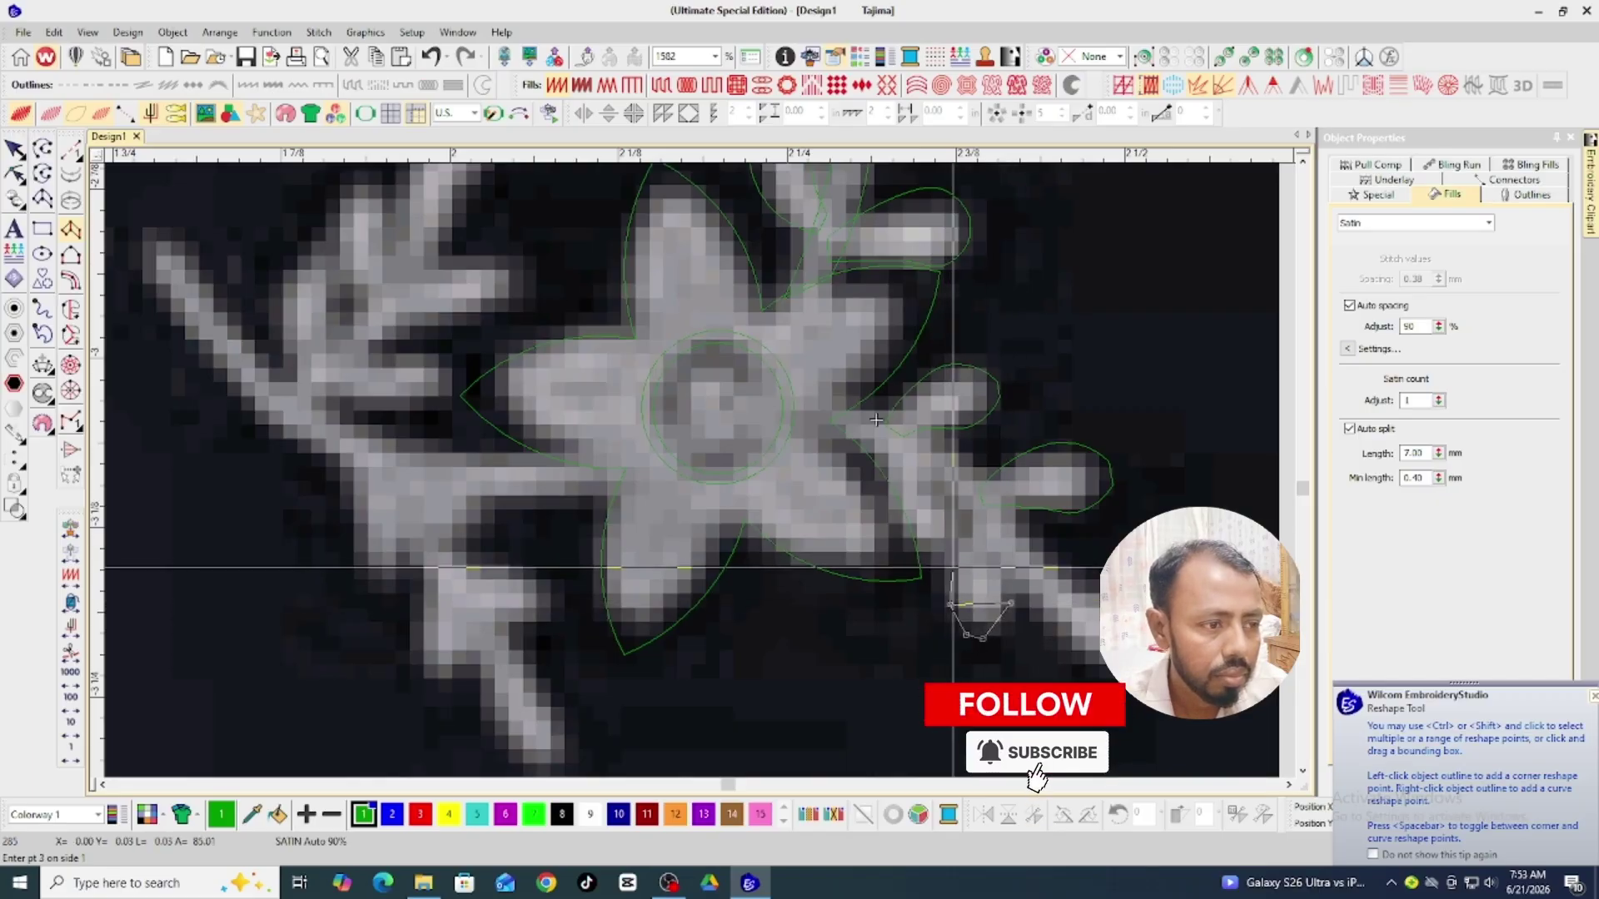
click(976, 513)
click(996, 522)
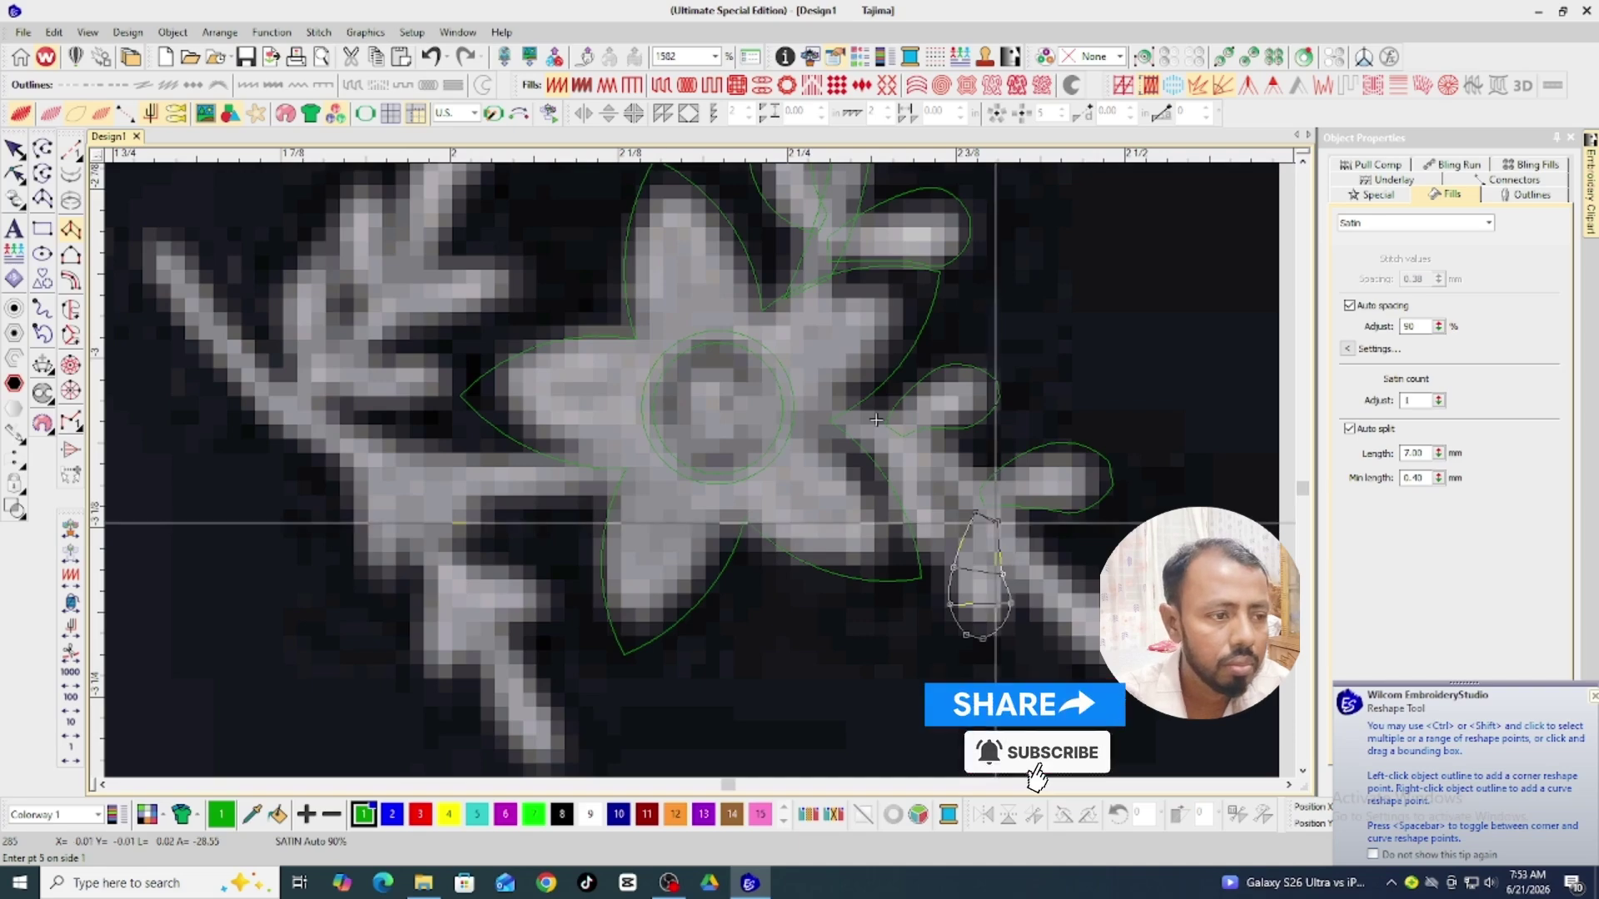
key(Return)
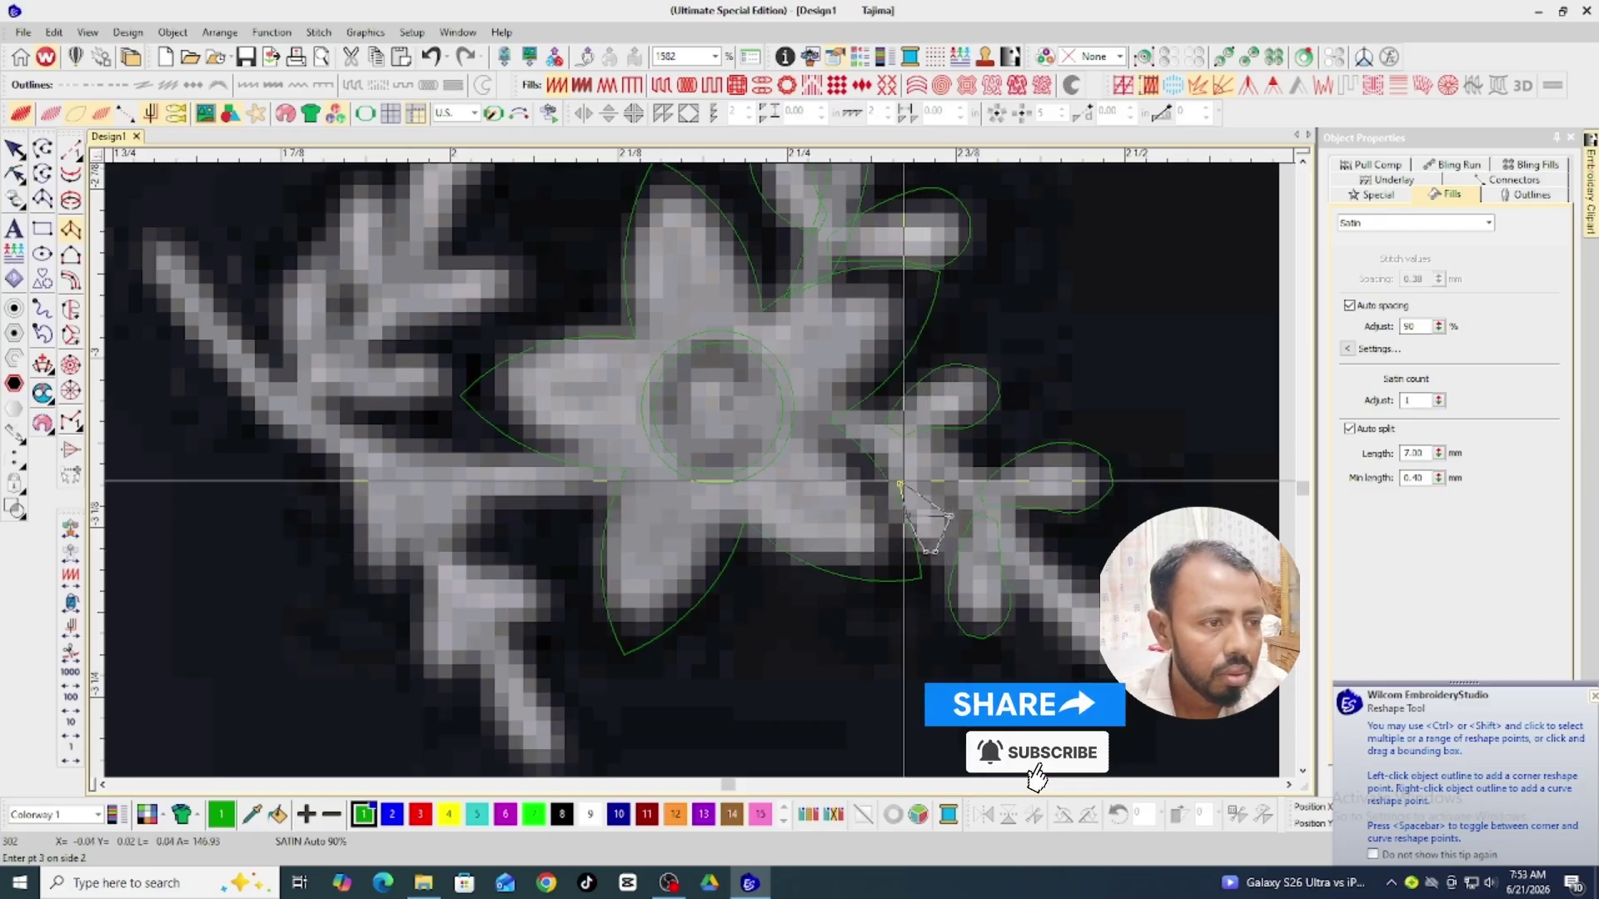
Complete the short lower leaf nearest the flower on the lower-right branch as a Column A satin shape ending at the stem.
click(941, 489)
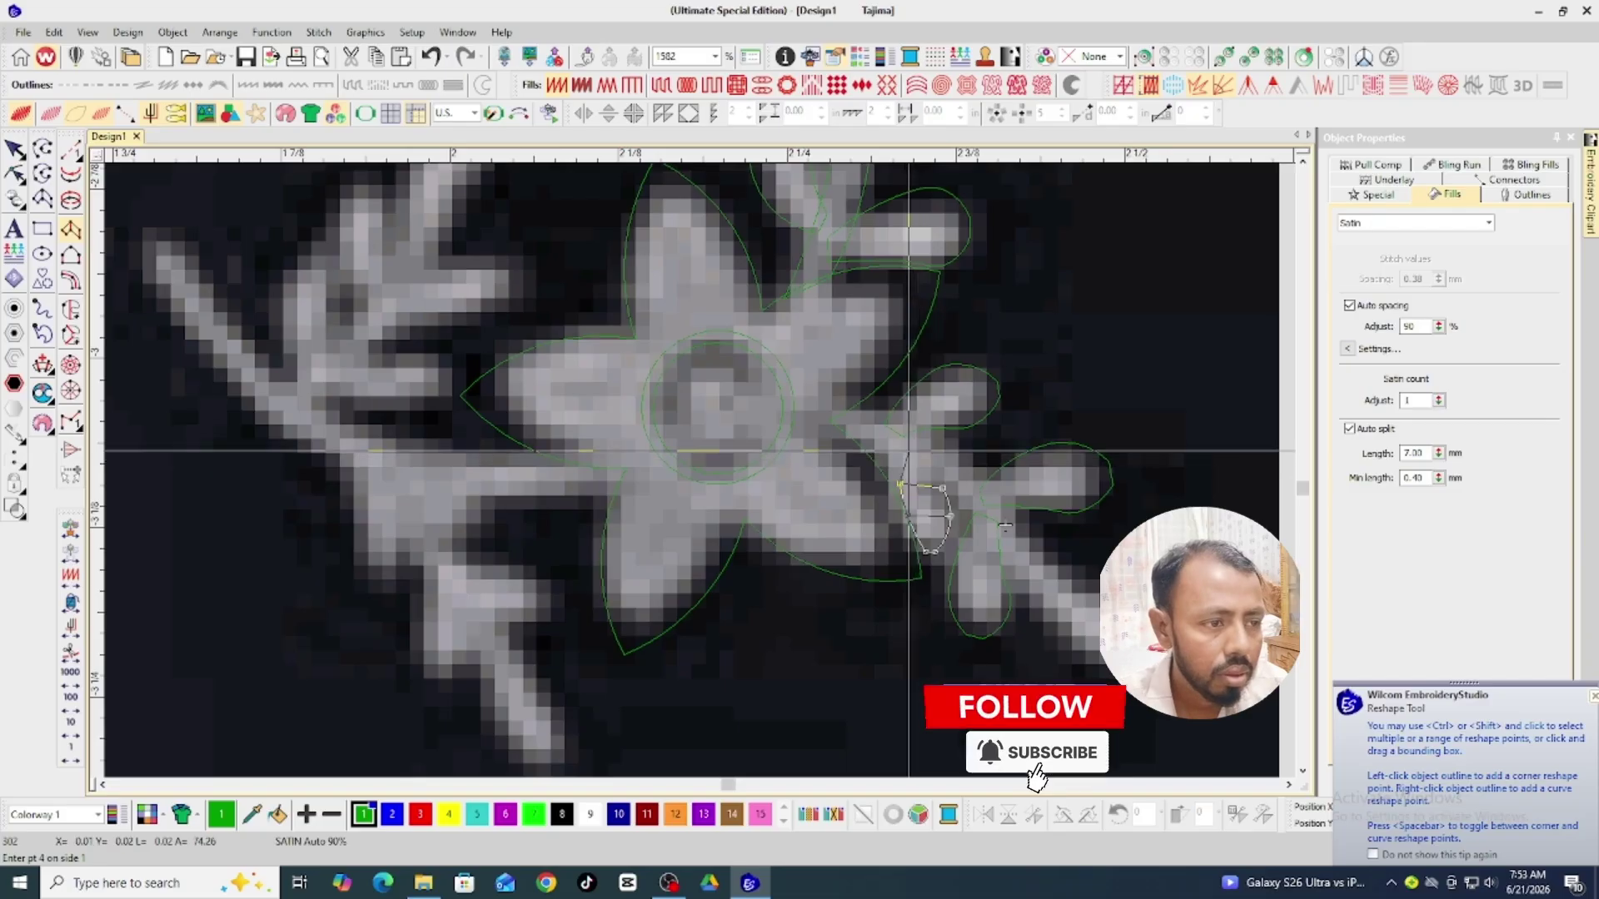
click(914, 451)
key(Return)
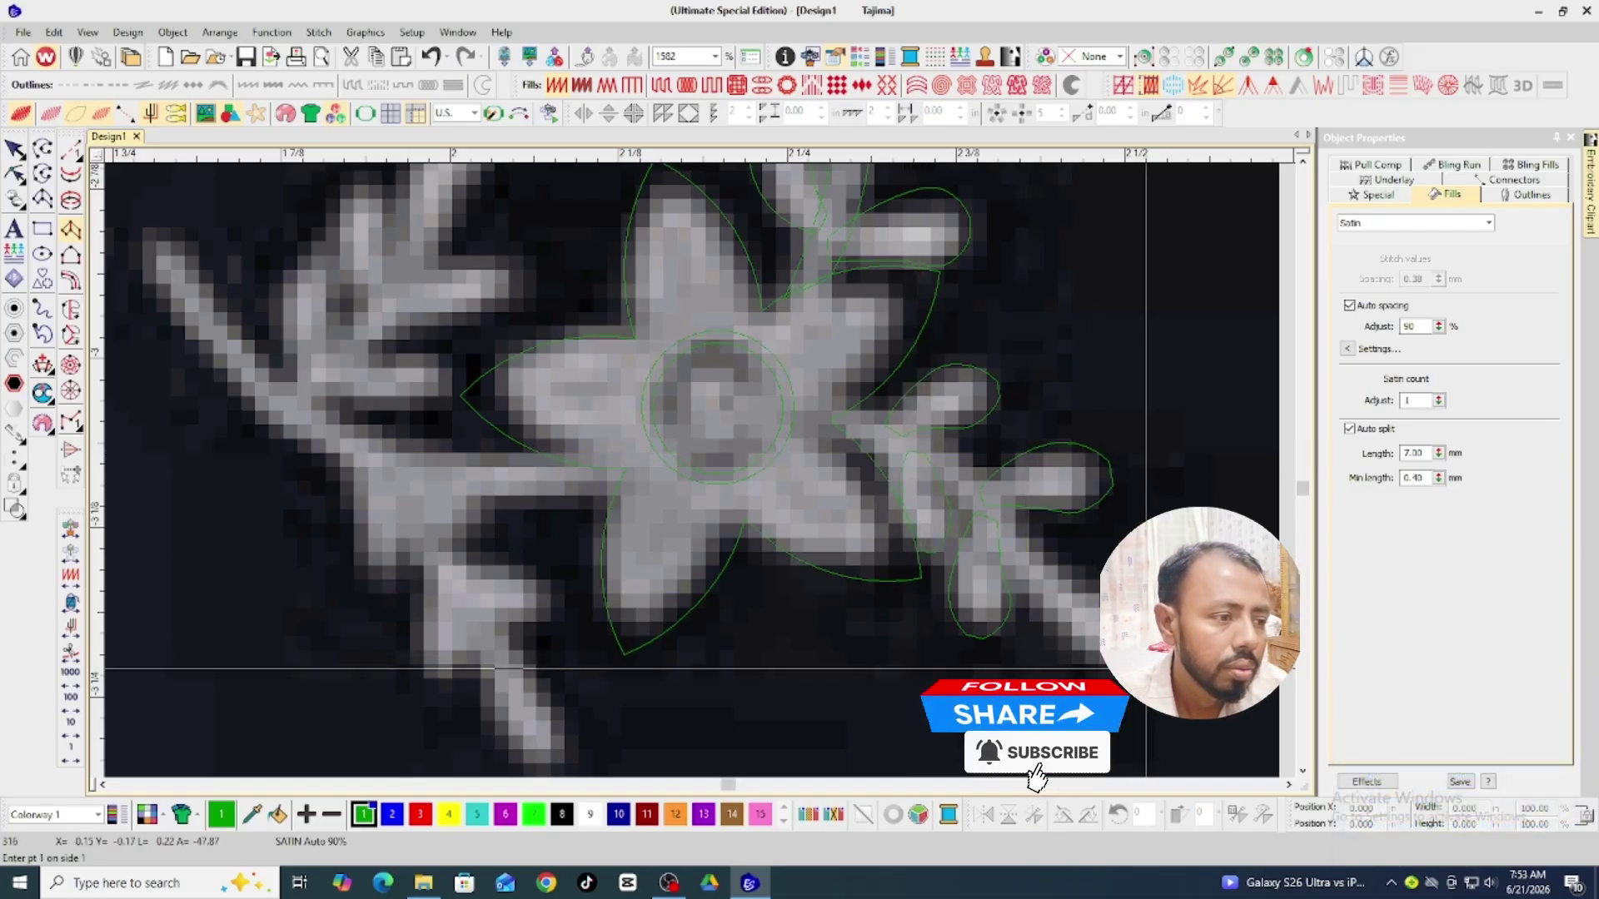
Digitize the end leaf and stem of the lower-right branch as one Column A satin shape, and extend its end point toward the flower.
click(933, 453)
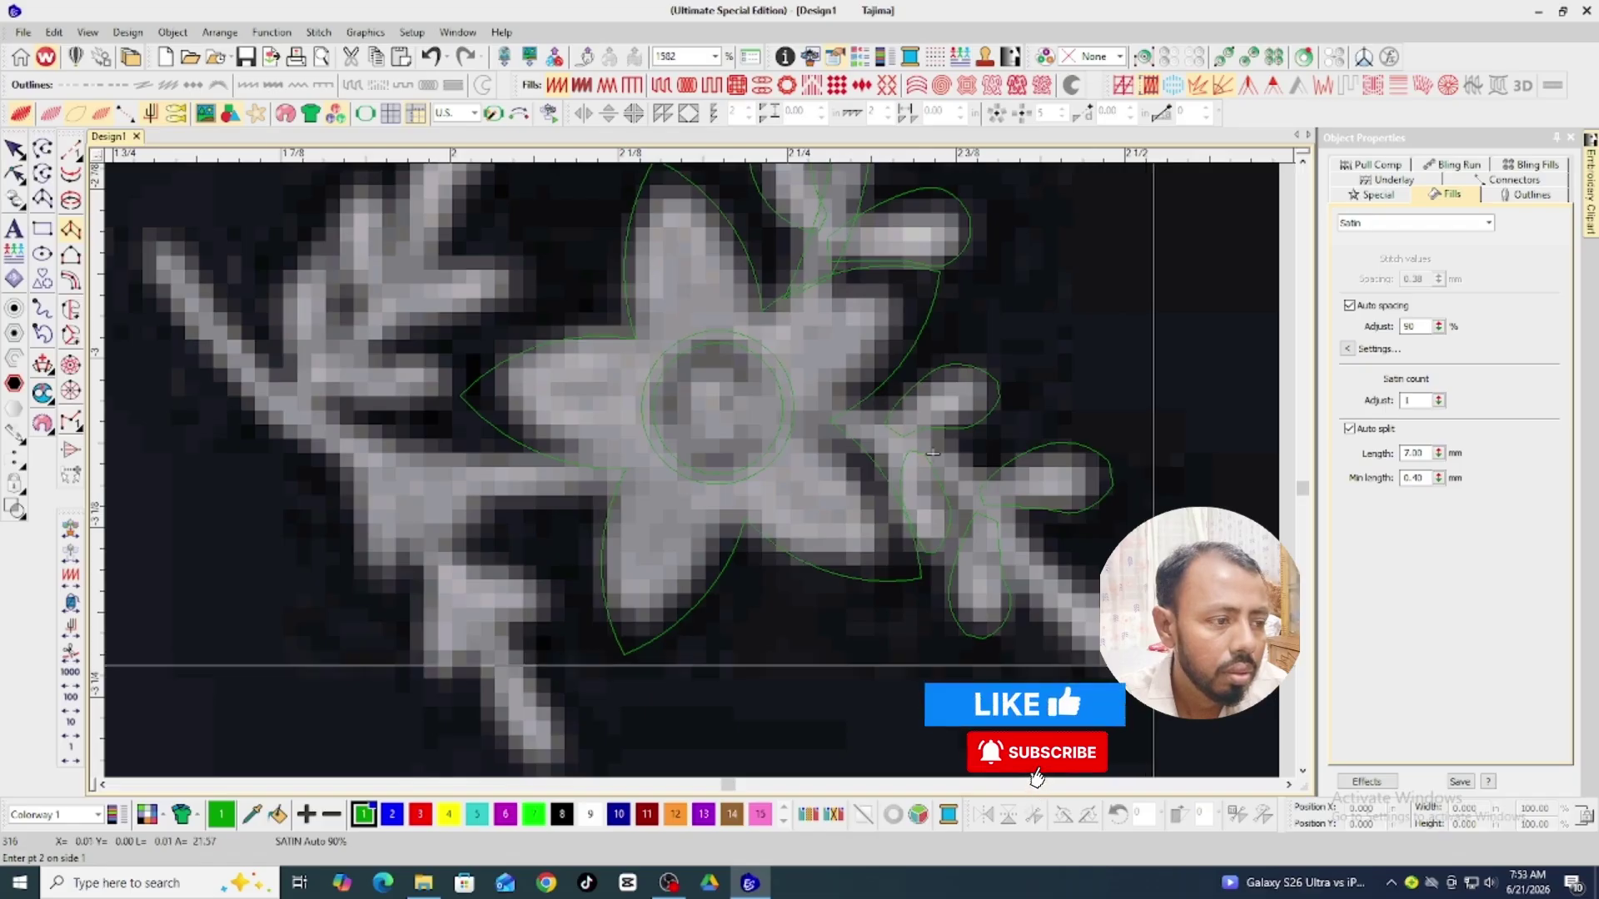
click(1080, 664)
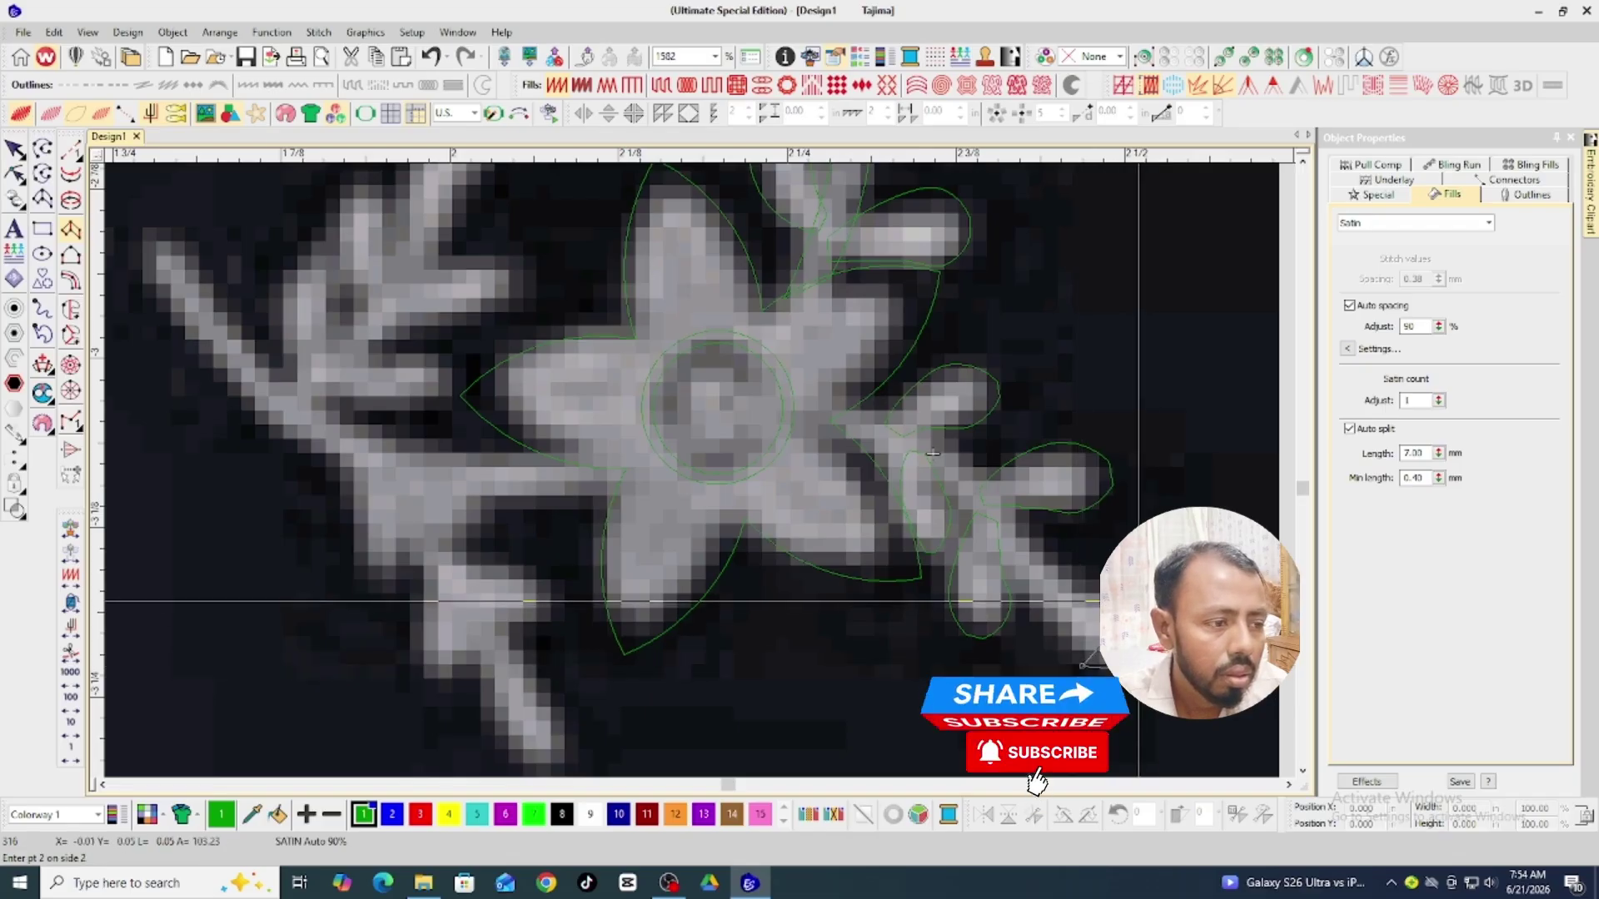
click(1043, 618)
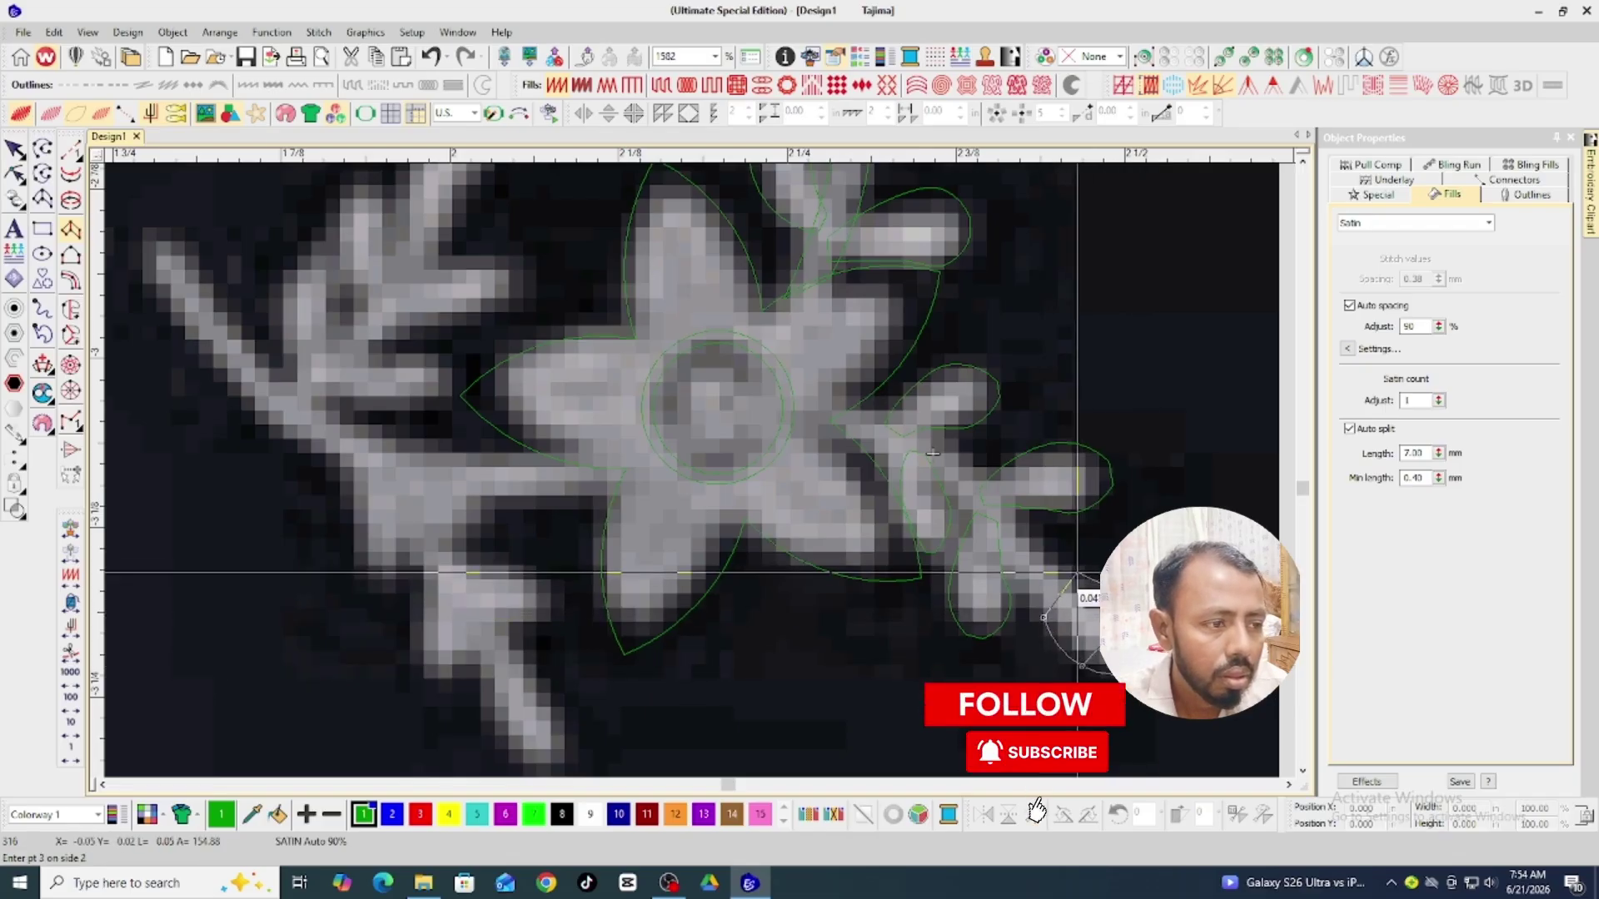
click(1021, 574)
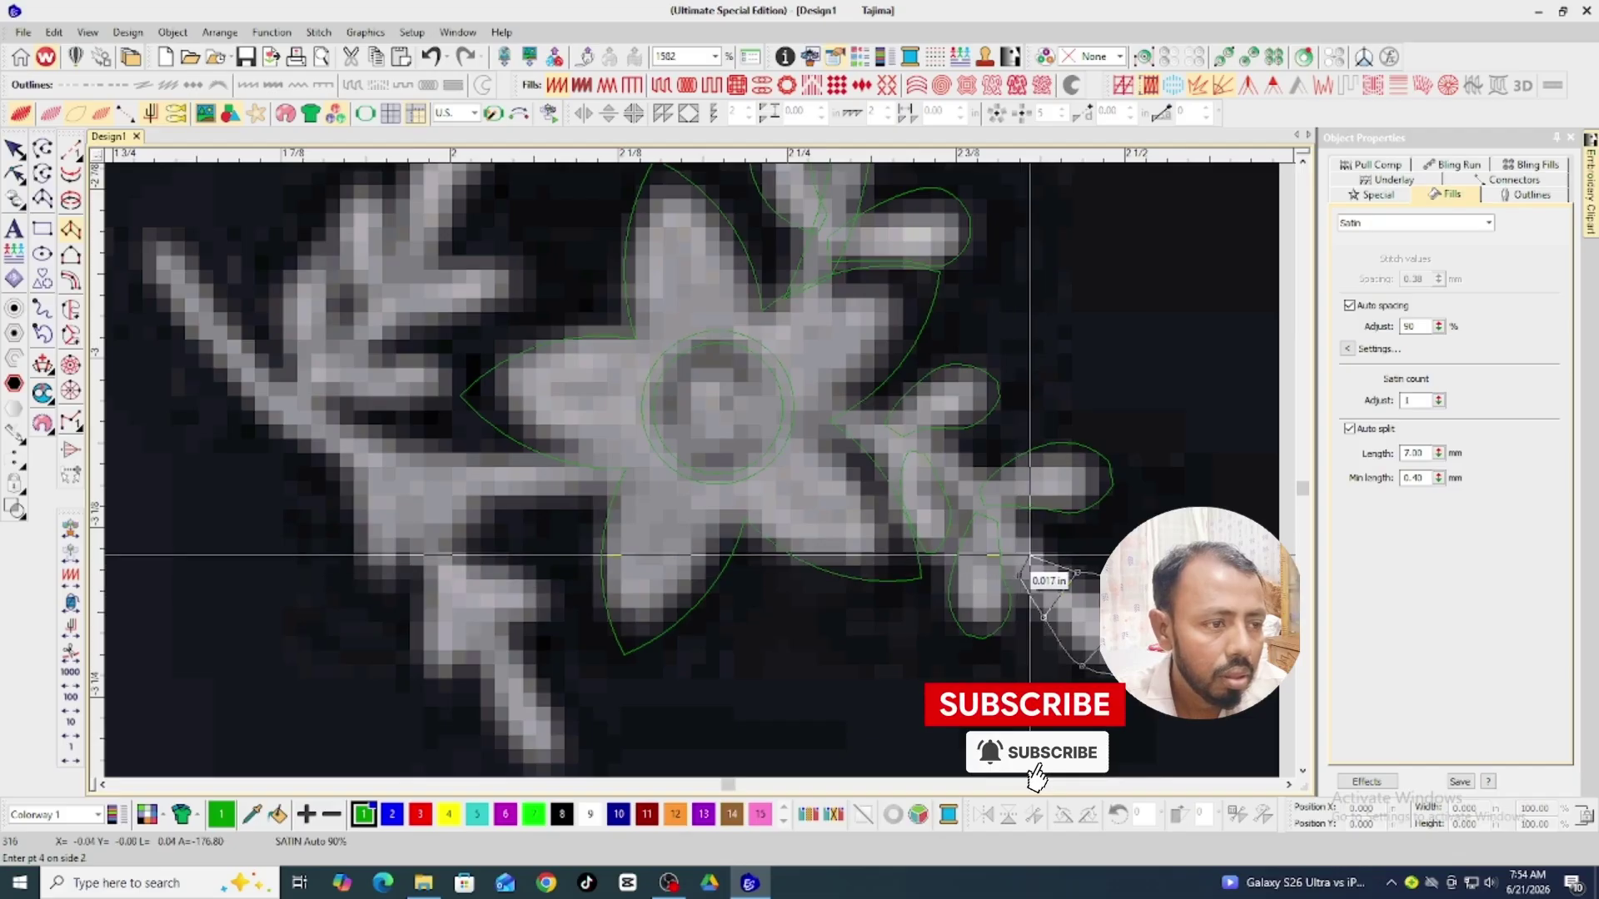
click(1036, 548)
click(973, 511)
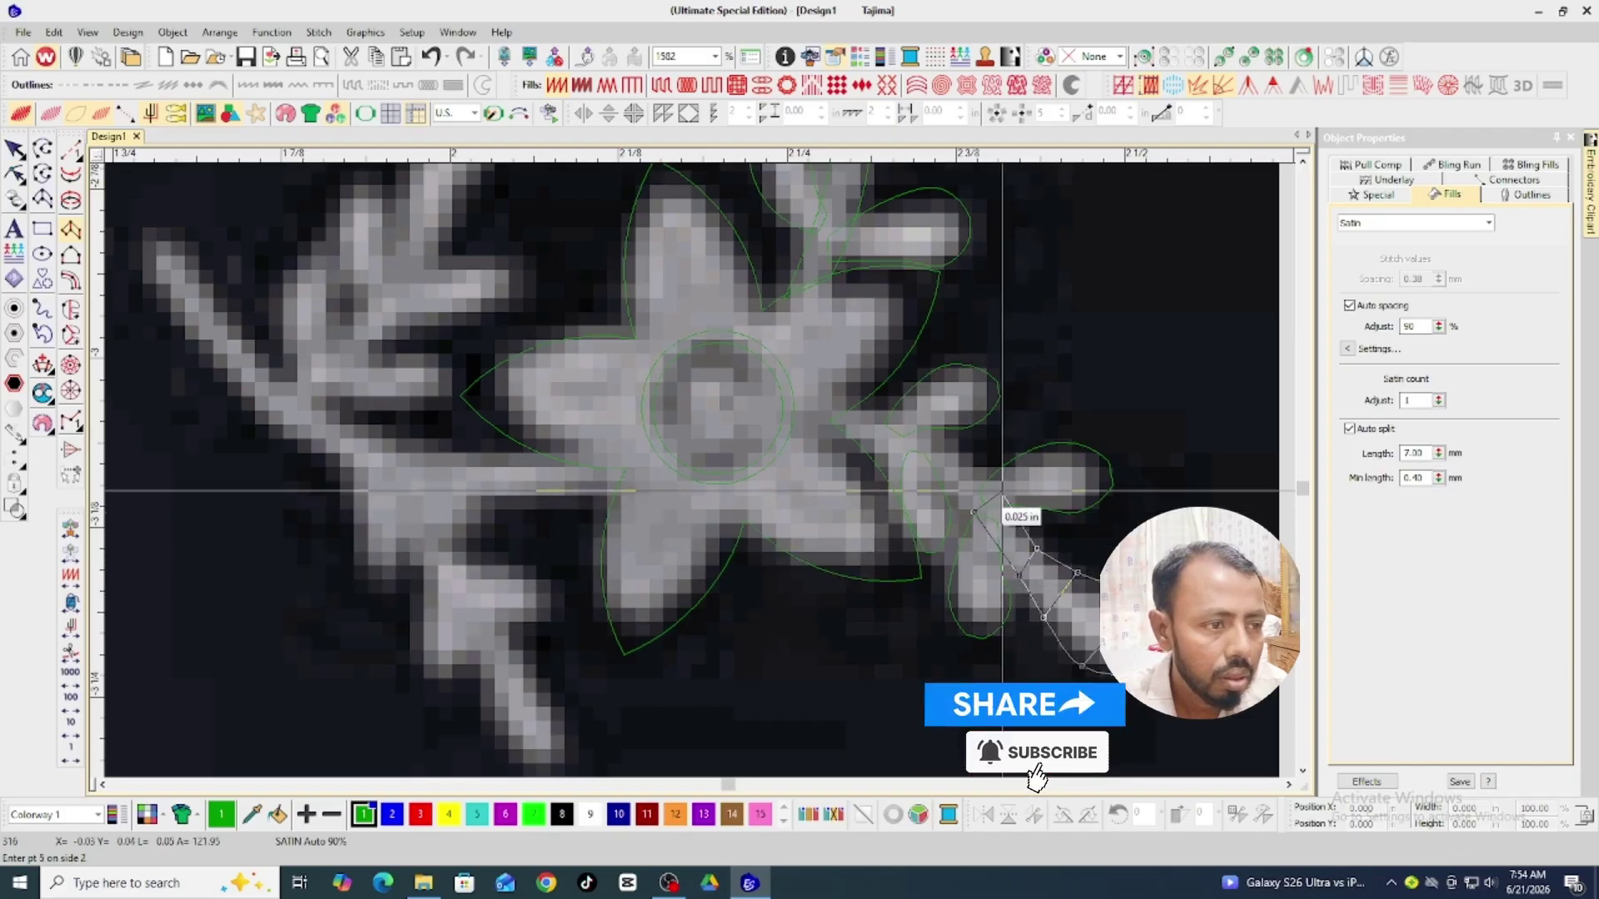
click(1003, 484)
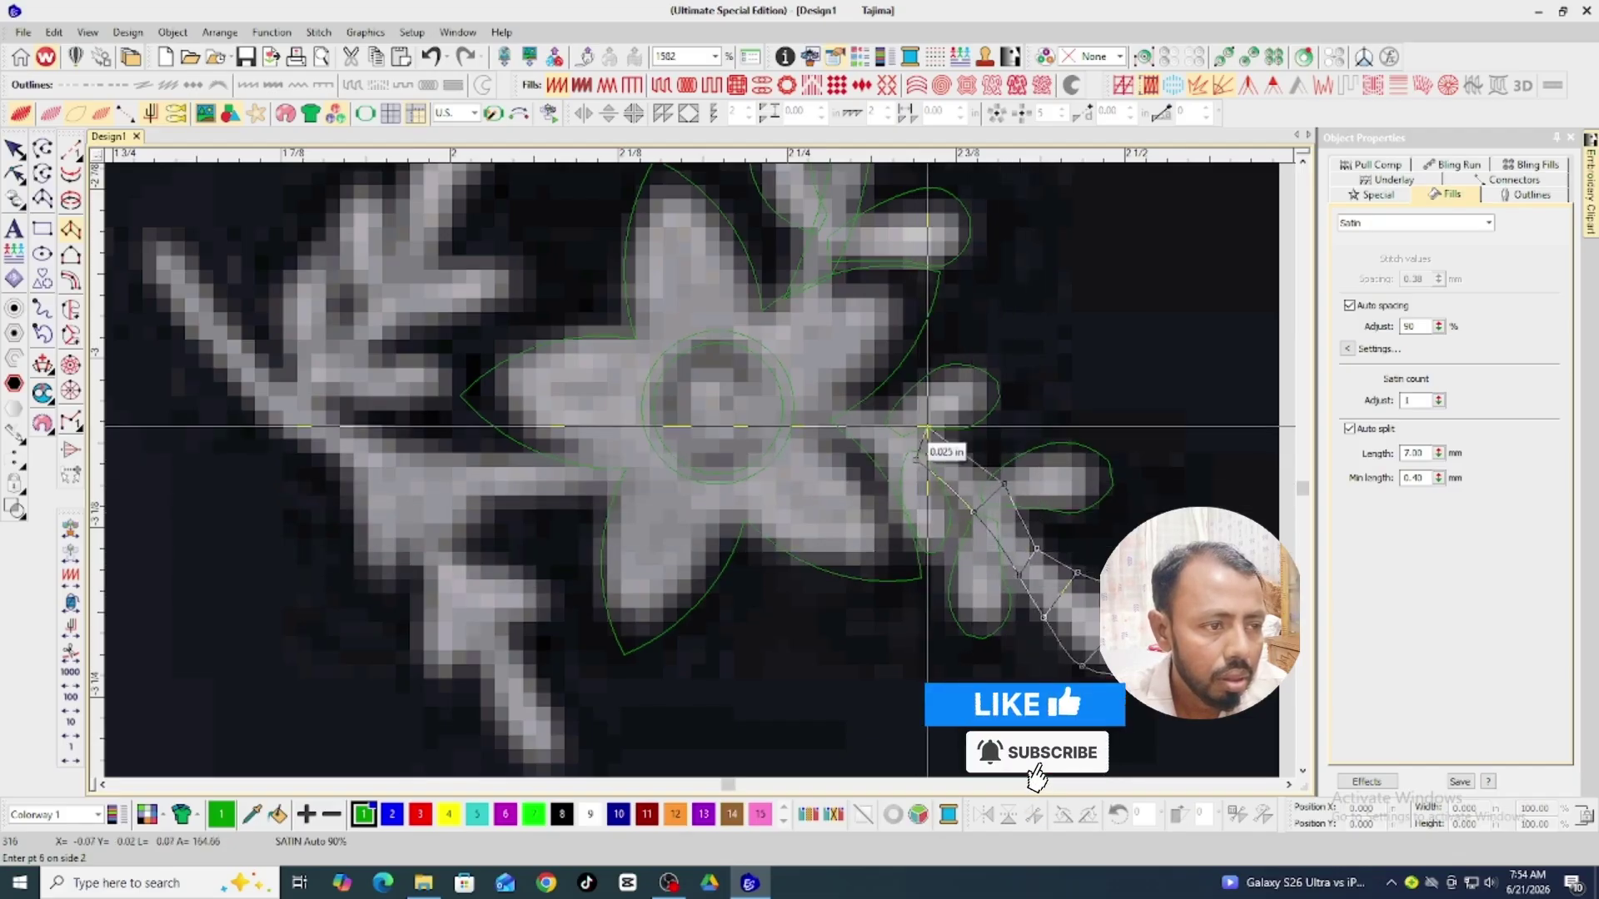
click(927, 425)
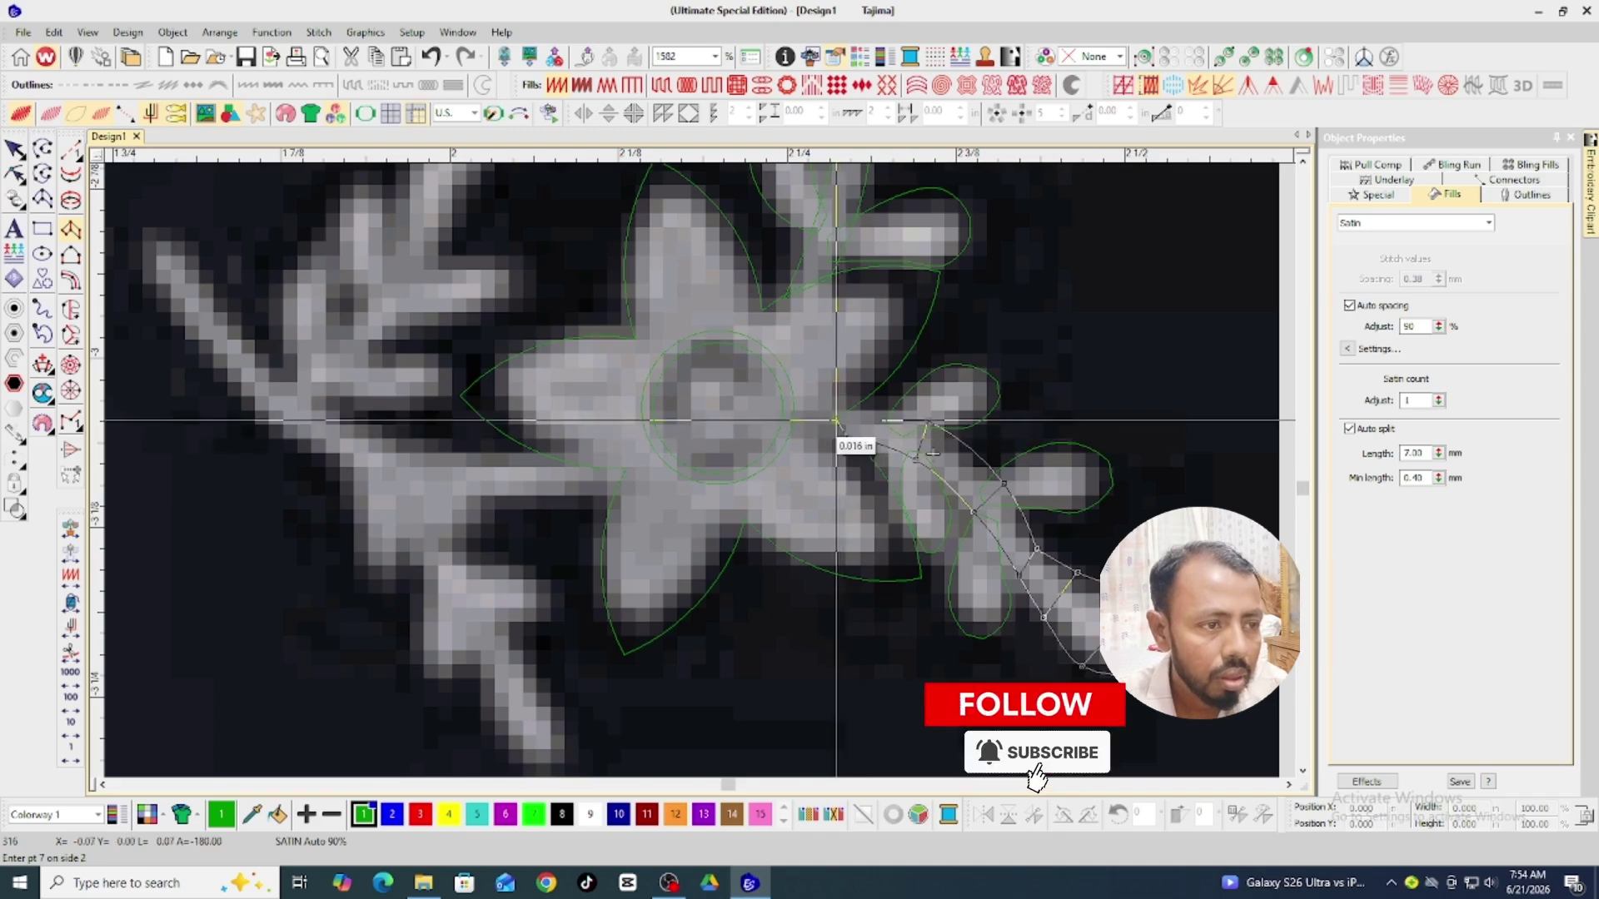
click(835, 419)
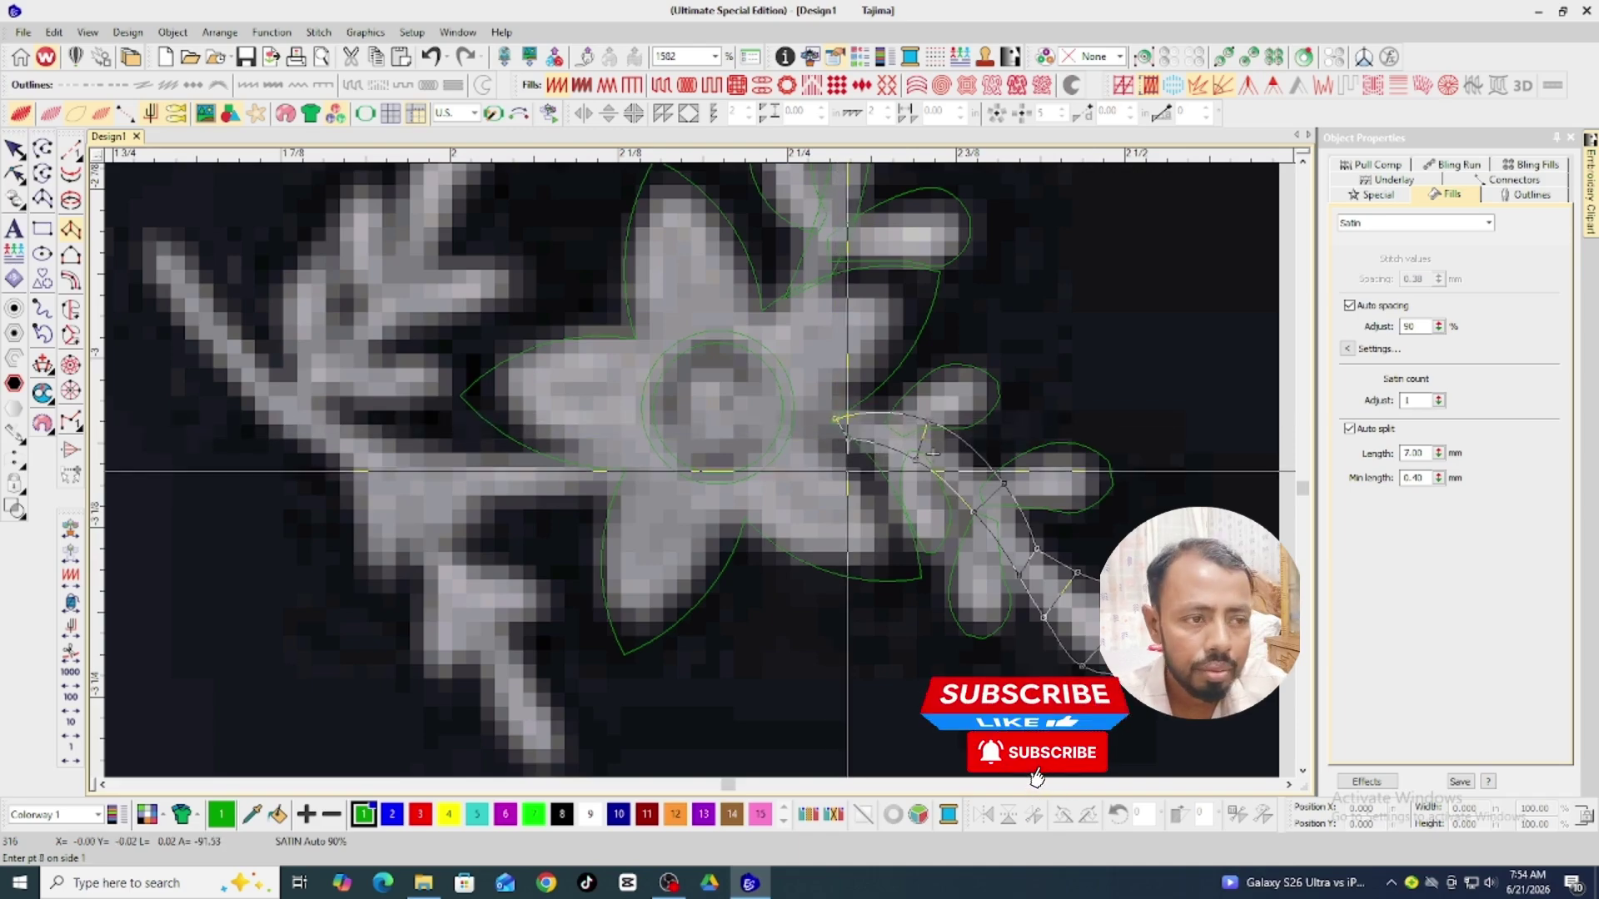
key(Return)
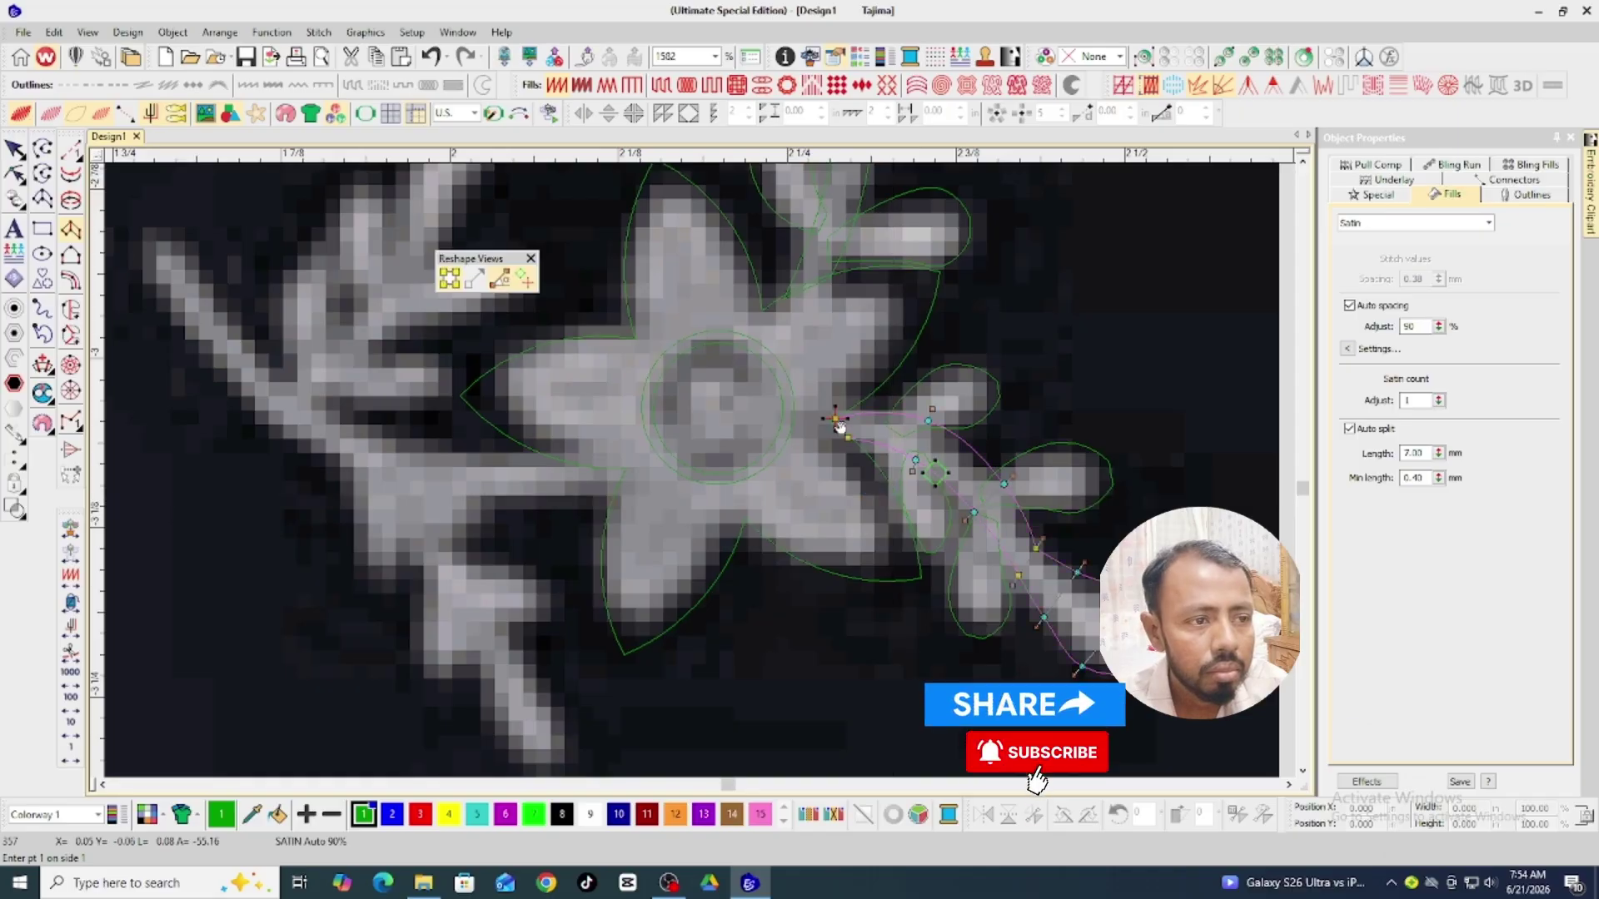
key(h)
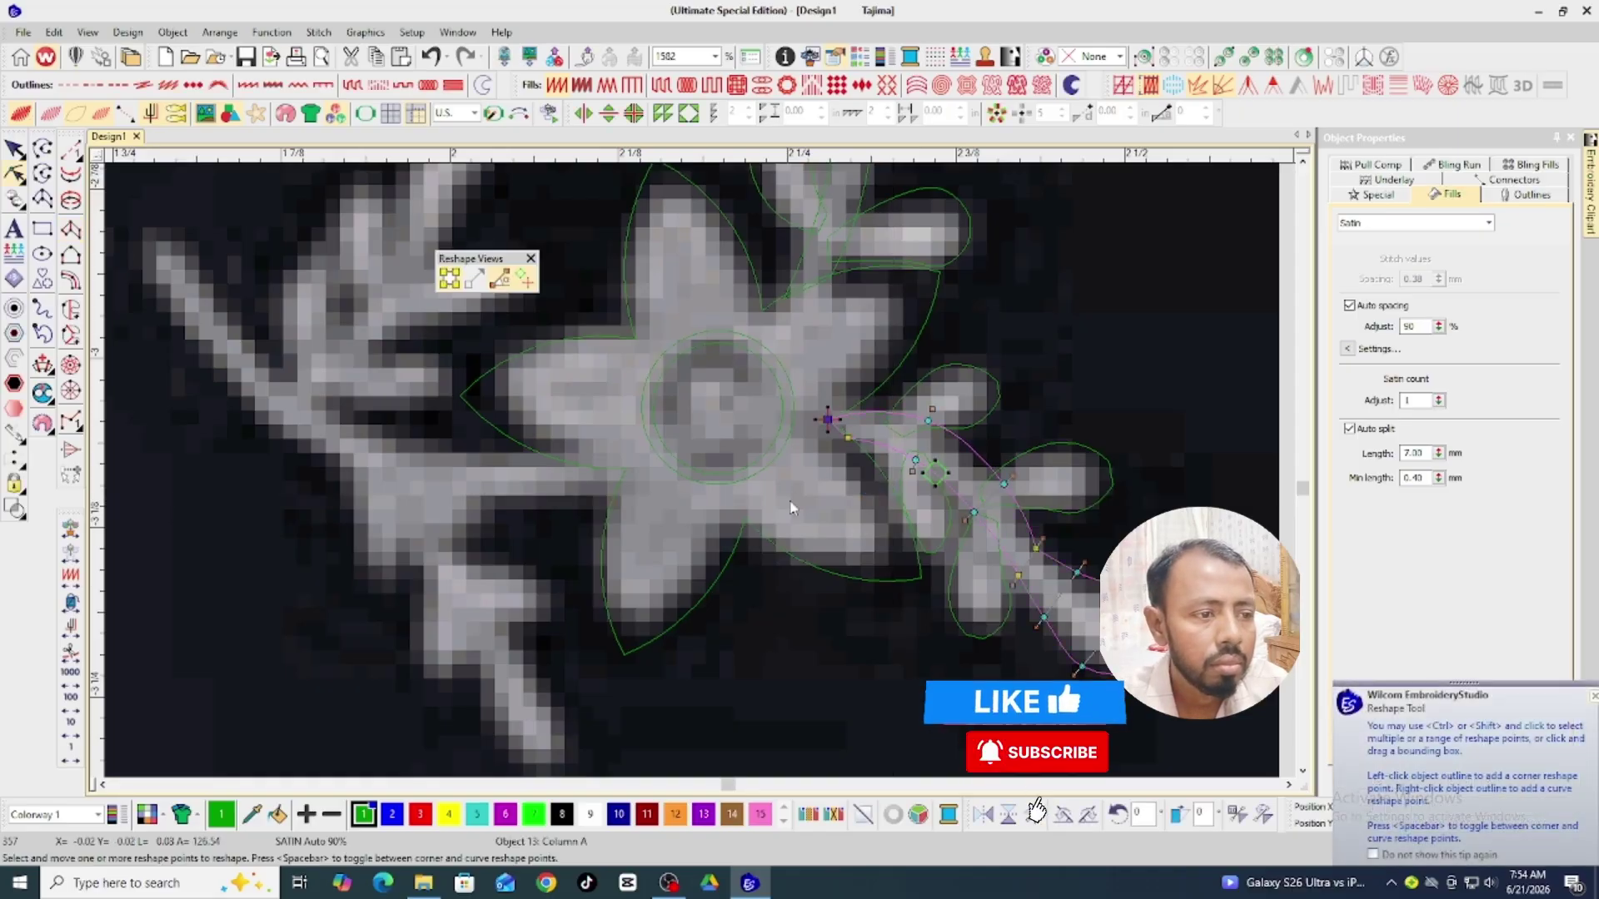
key(Escape)
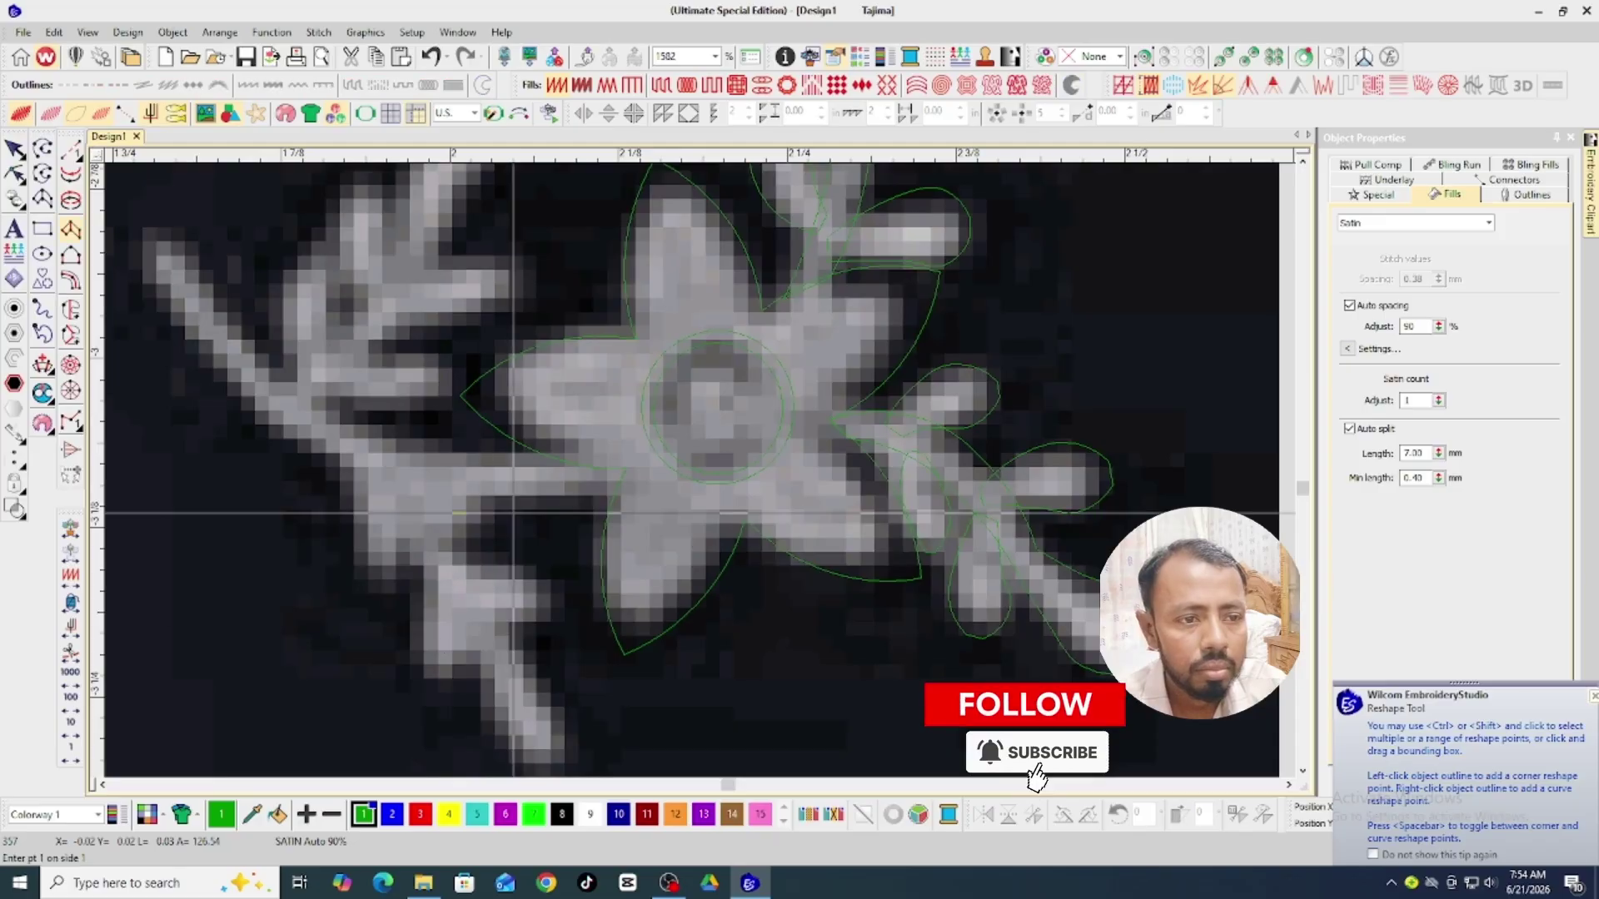
Digitize the long curved stem of the left branch as a Column A satin shape, from the flower out to its upper-left tip.
key(a)
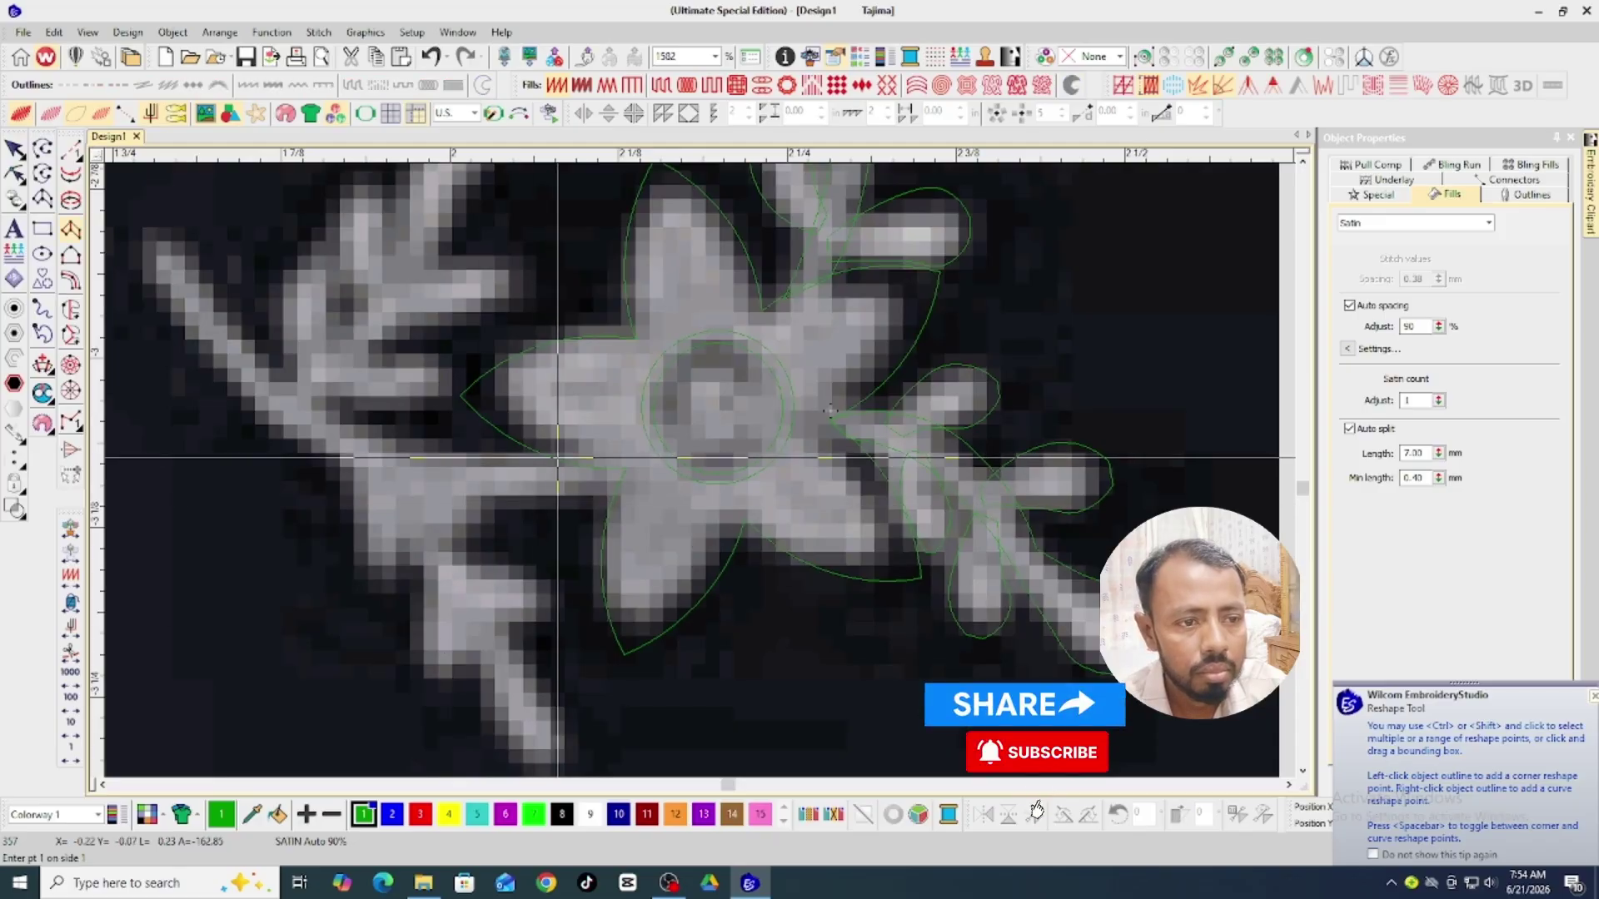
click(622, 488)
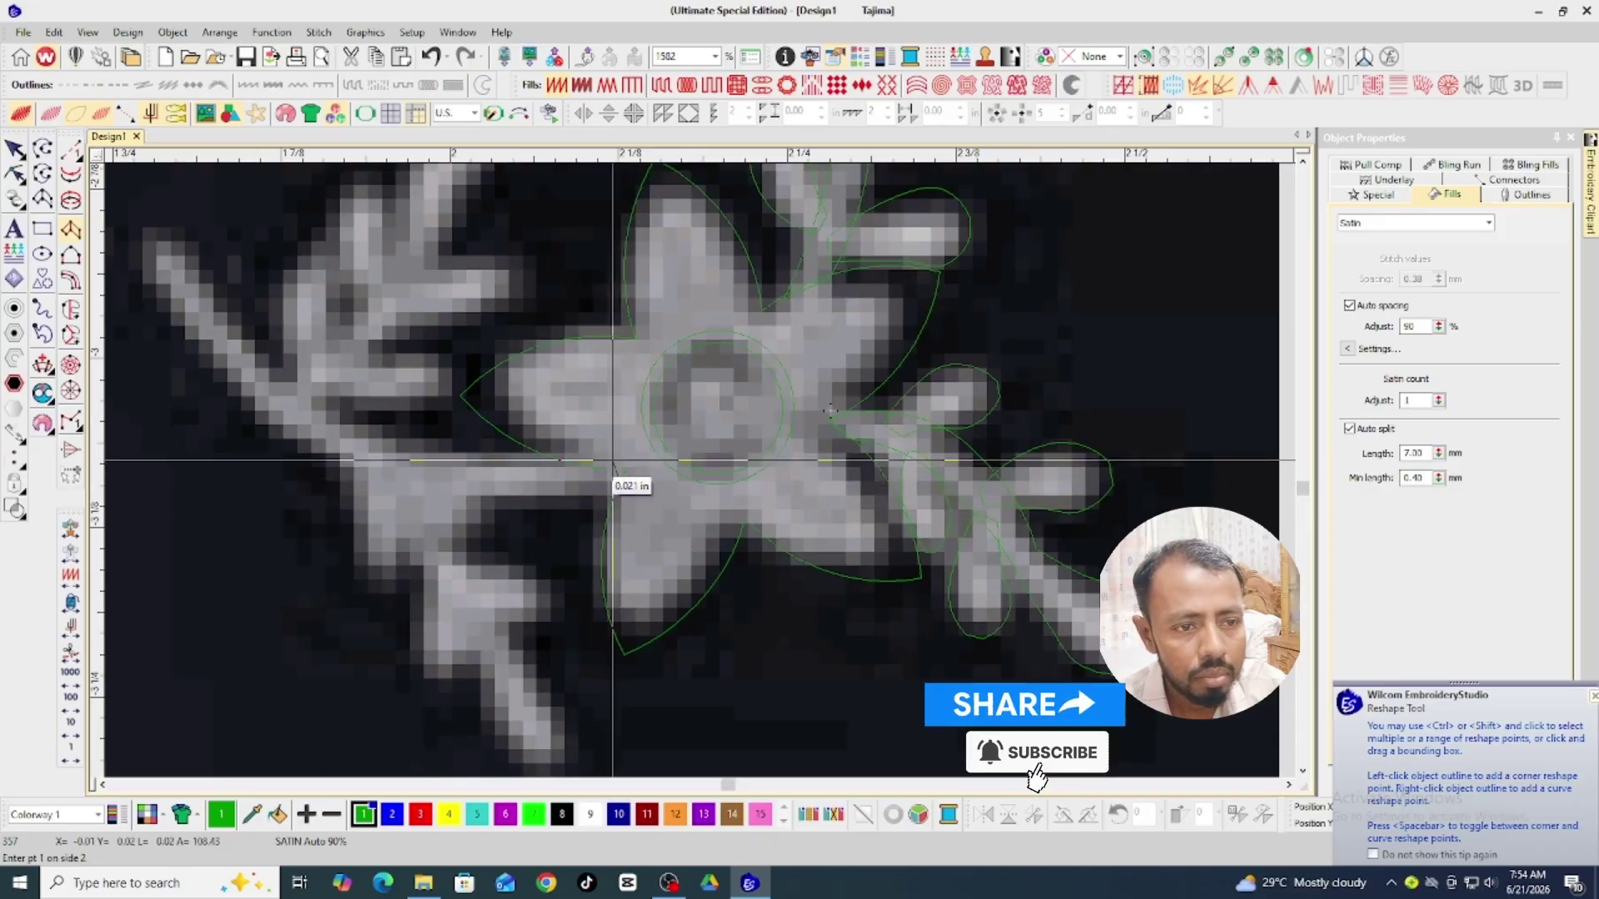
click(613, 459)
click(503, 498)
click(502, 446)
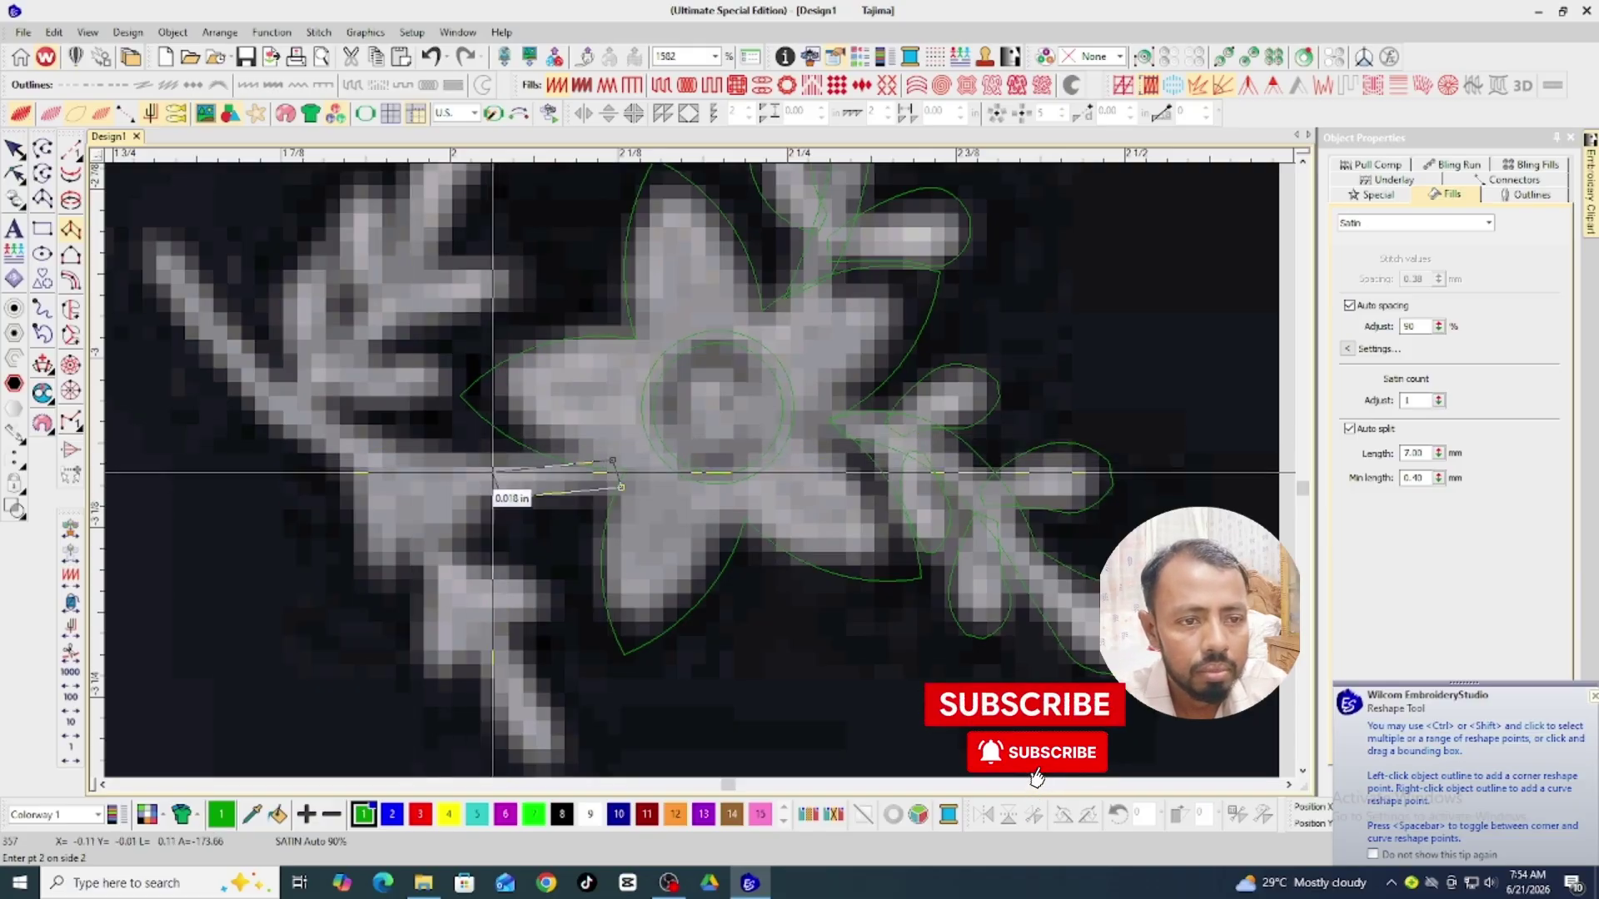
click(341, 477)
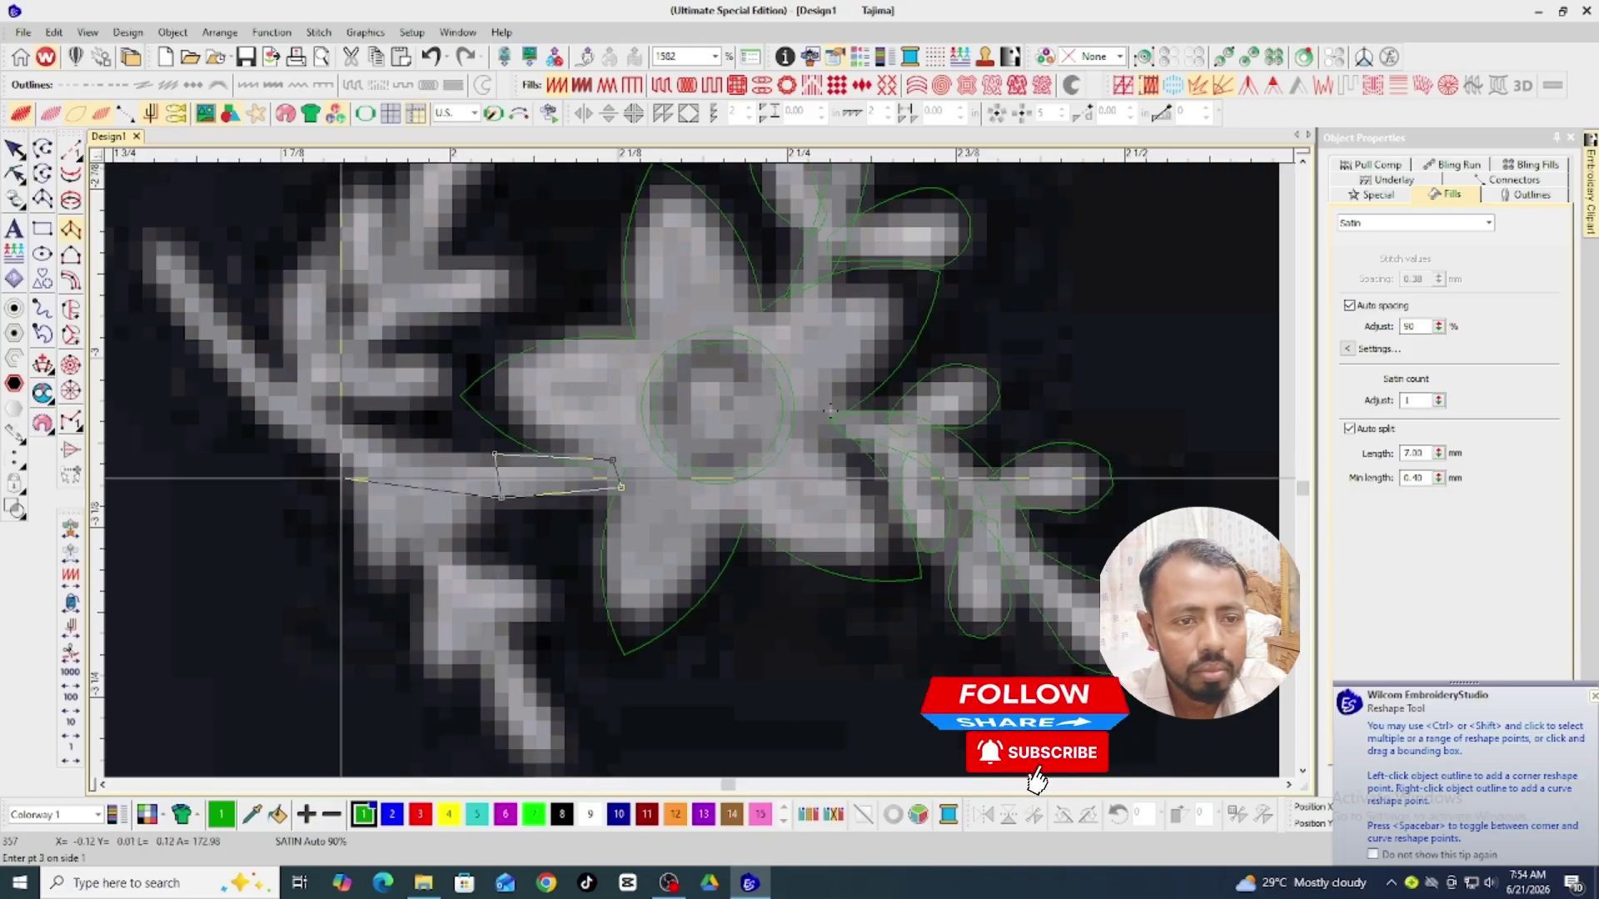
click(372, 434)
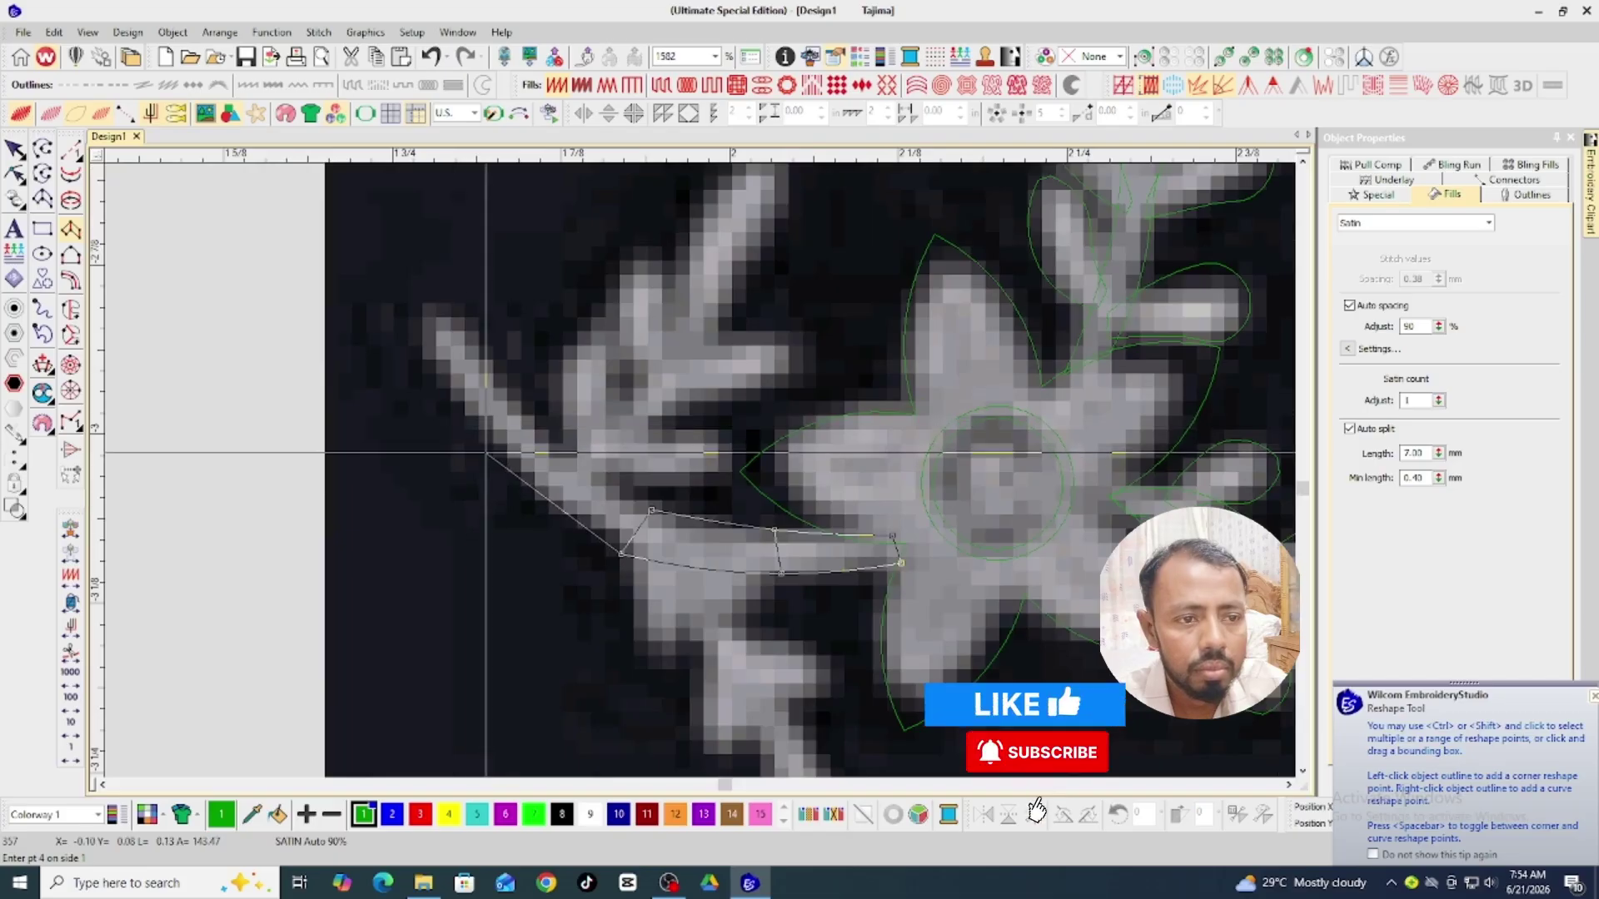
click(537, 422)
click(494, 453)
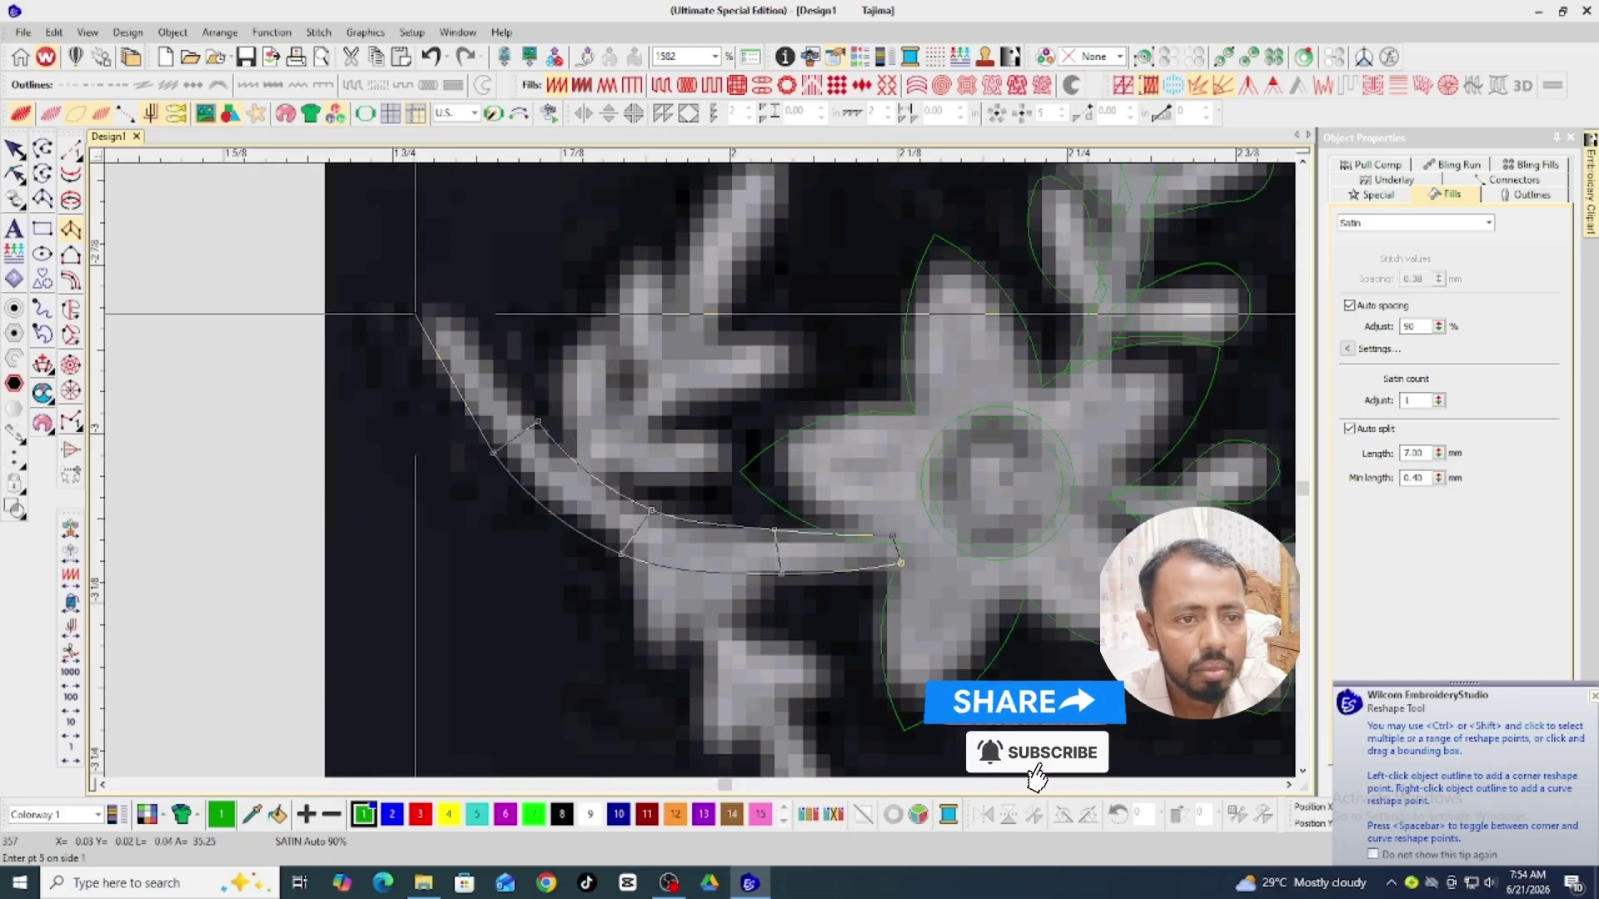
click(405, 315)
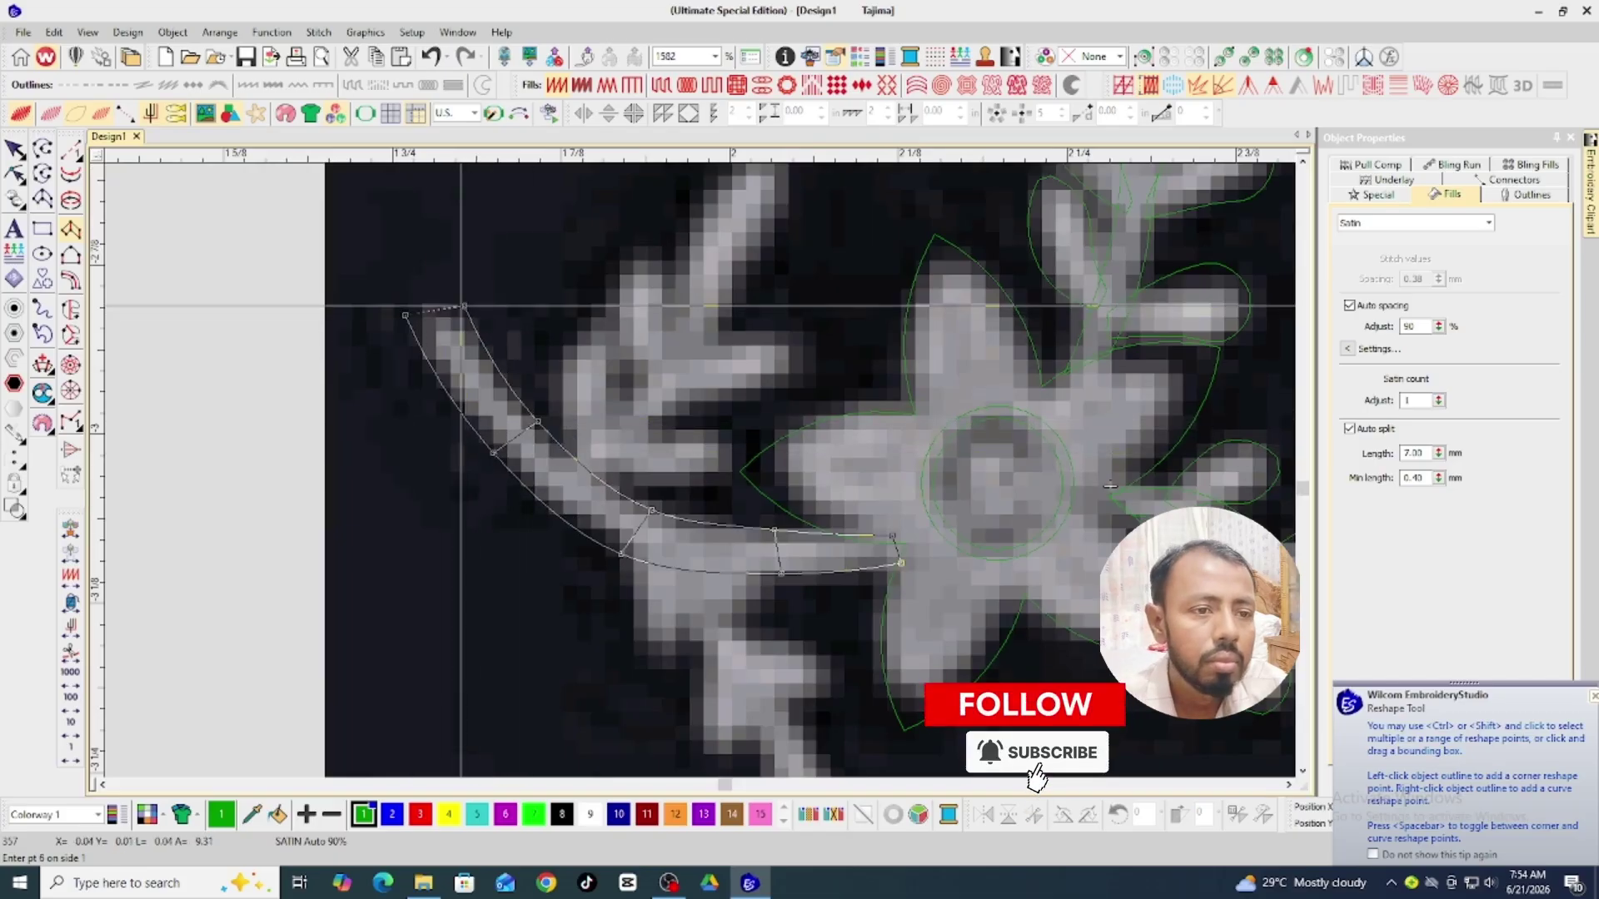
key(Return)
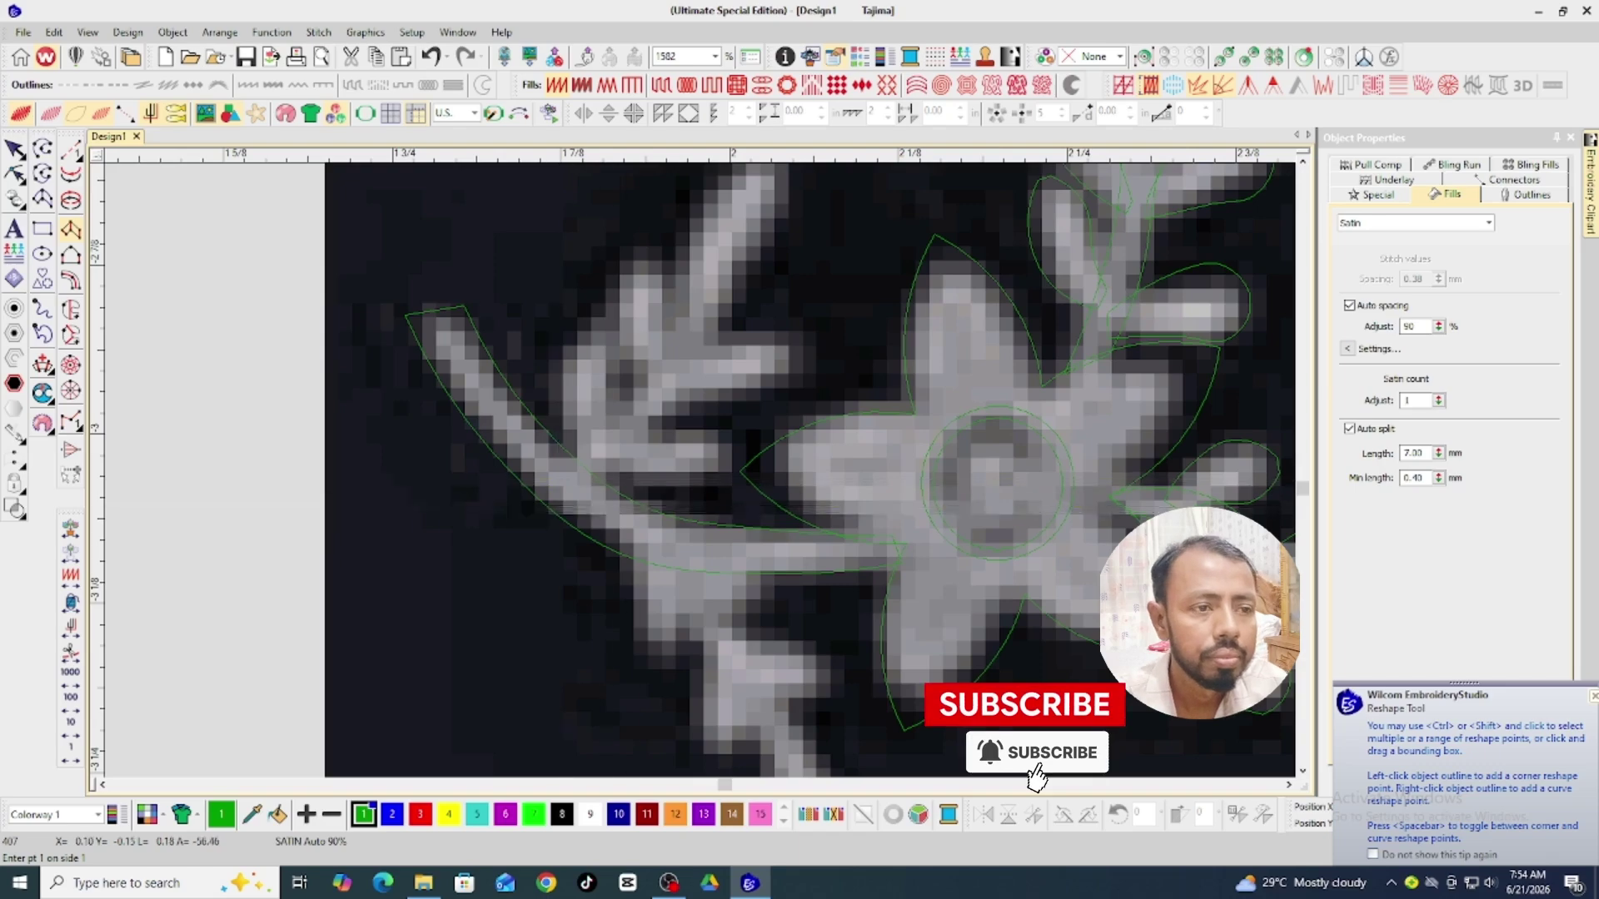
Digitize the leftmost upright leaf above the curved left stem as a Column A satin shape, and adjust its reshape points.
scroll(764, 441, up, 2)
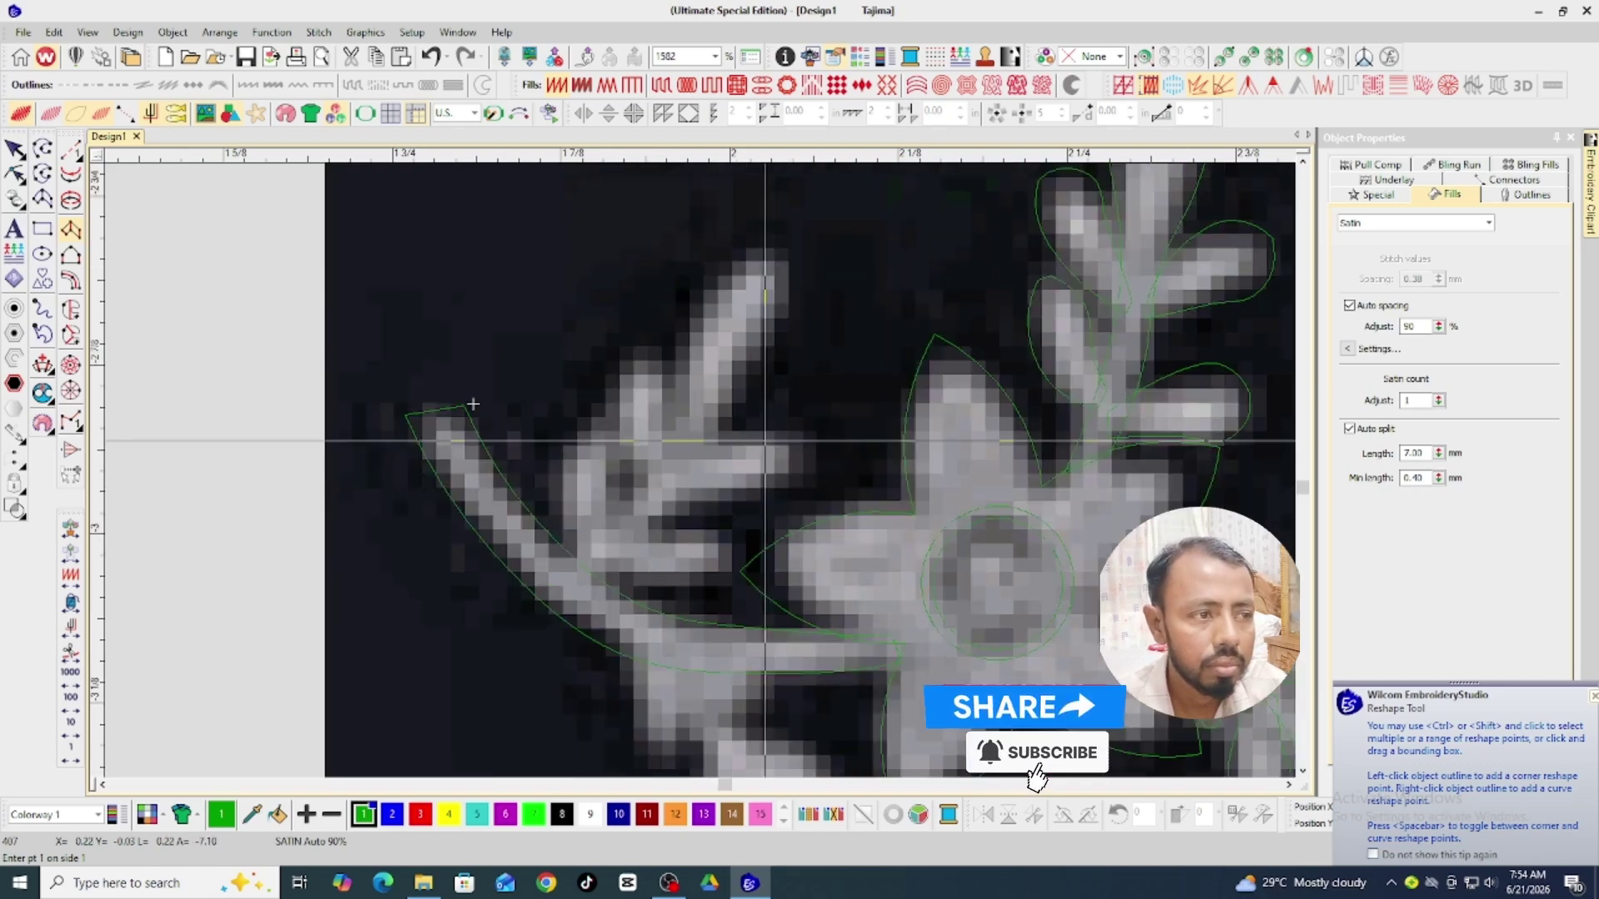
scroll(472, 403, down, 1)
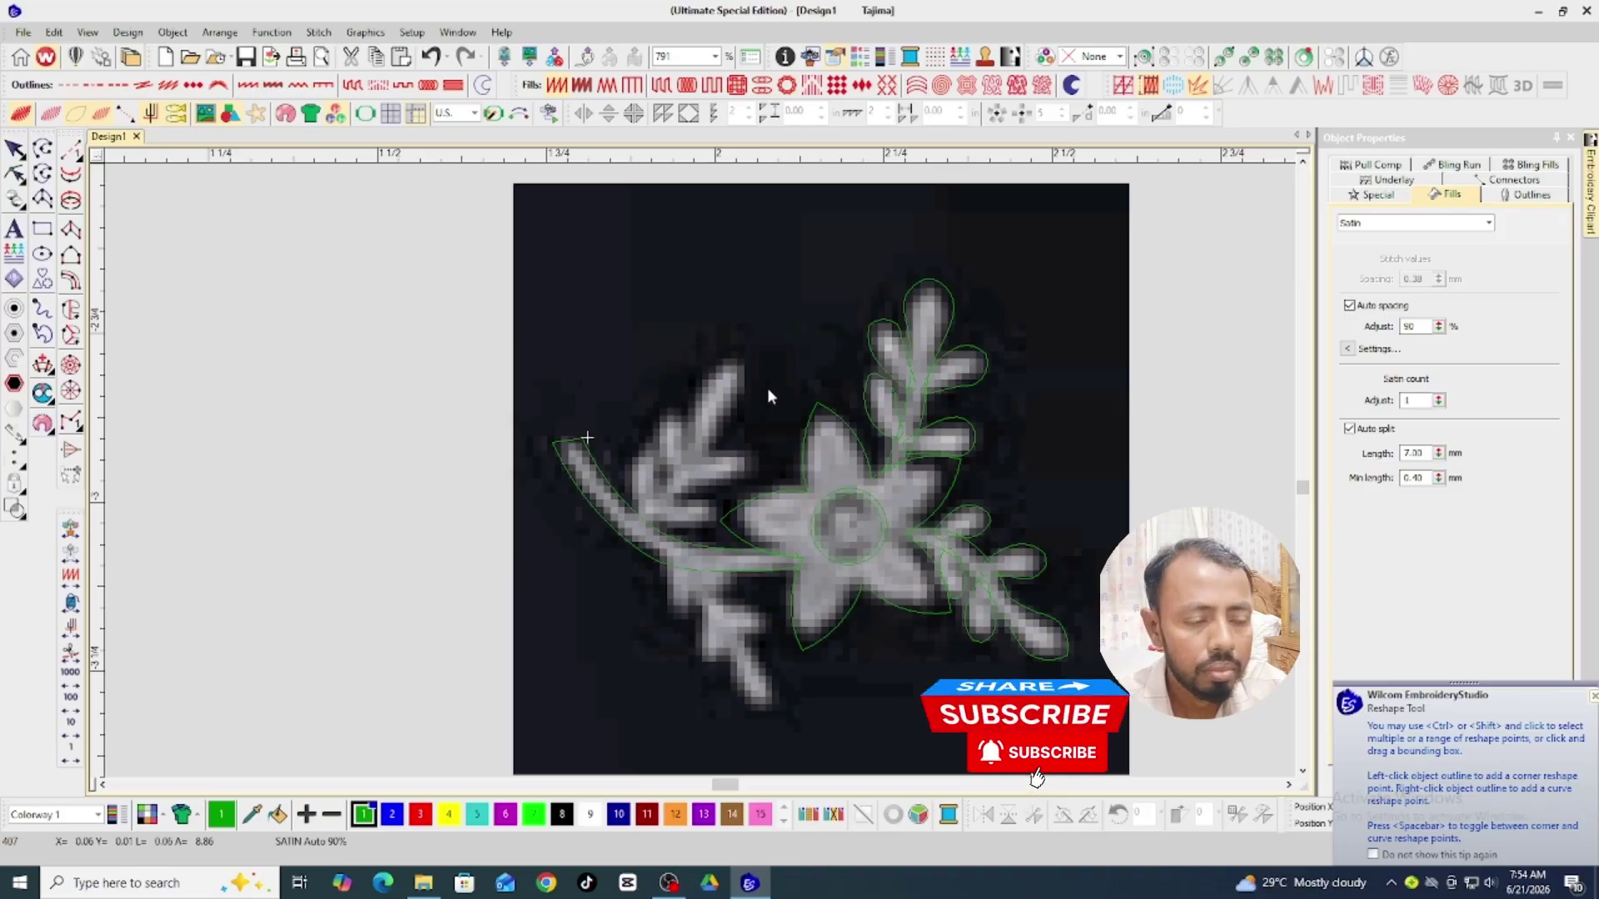
scroll(768, 392, up, 1)
key(a)
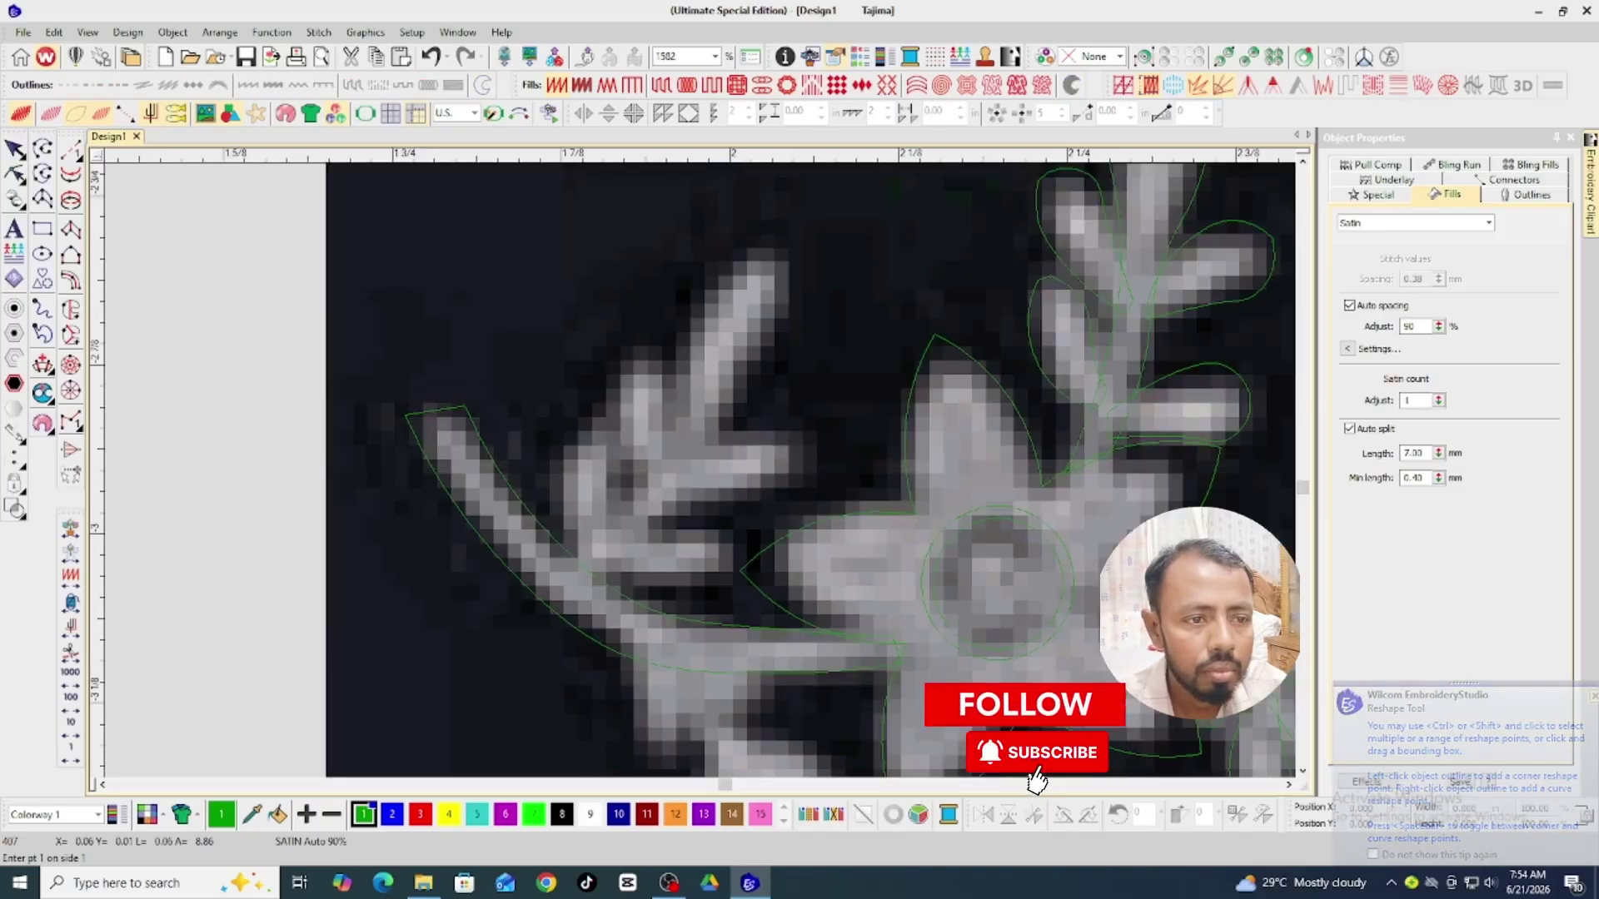
click(575, 436)
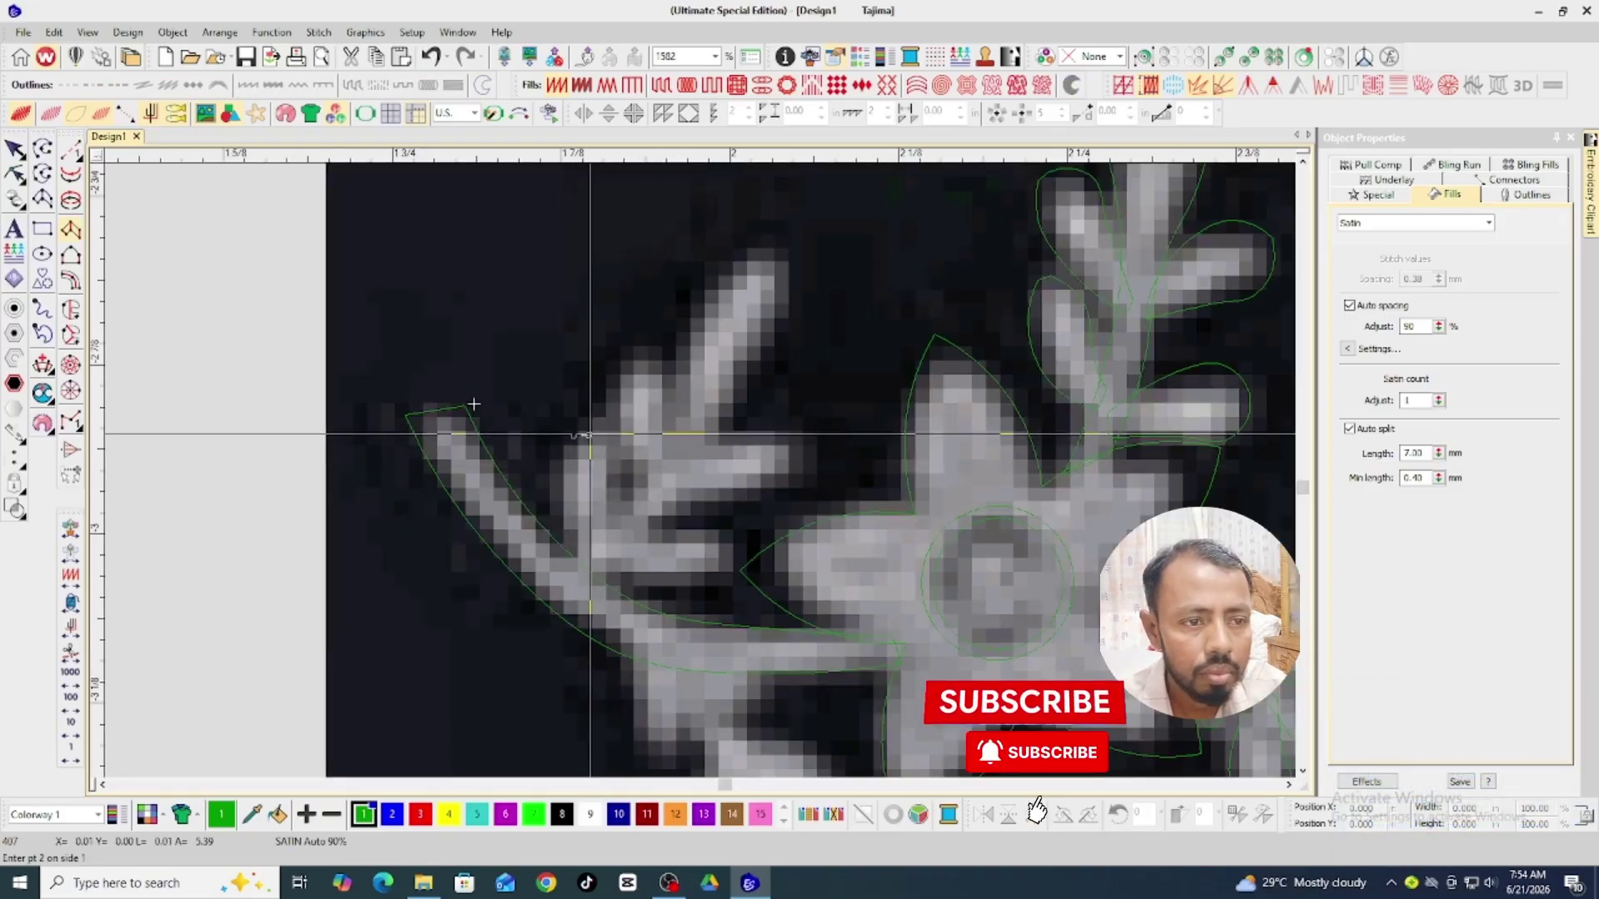
click(556, 457)
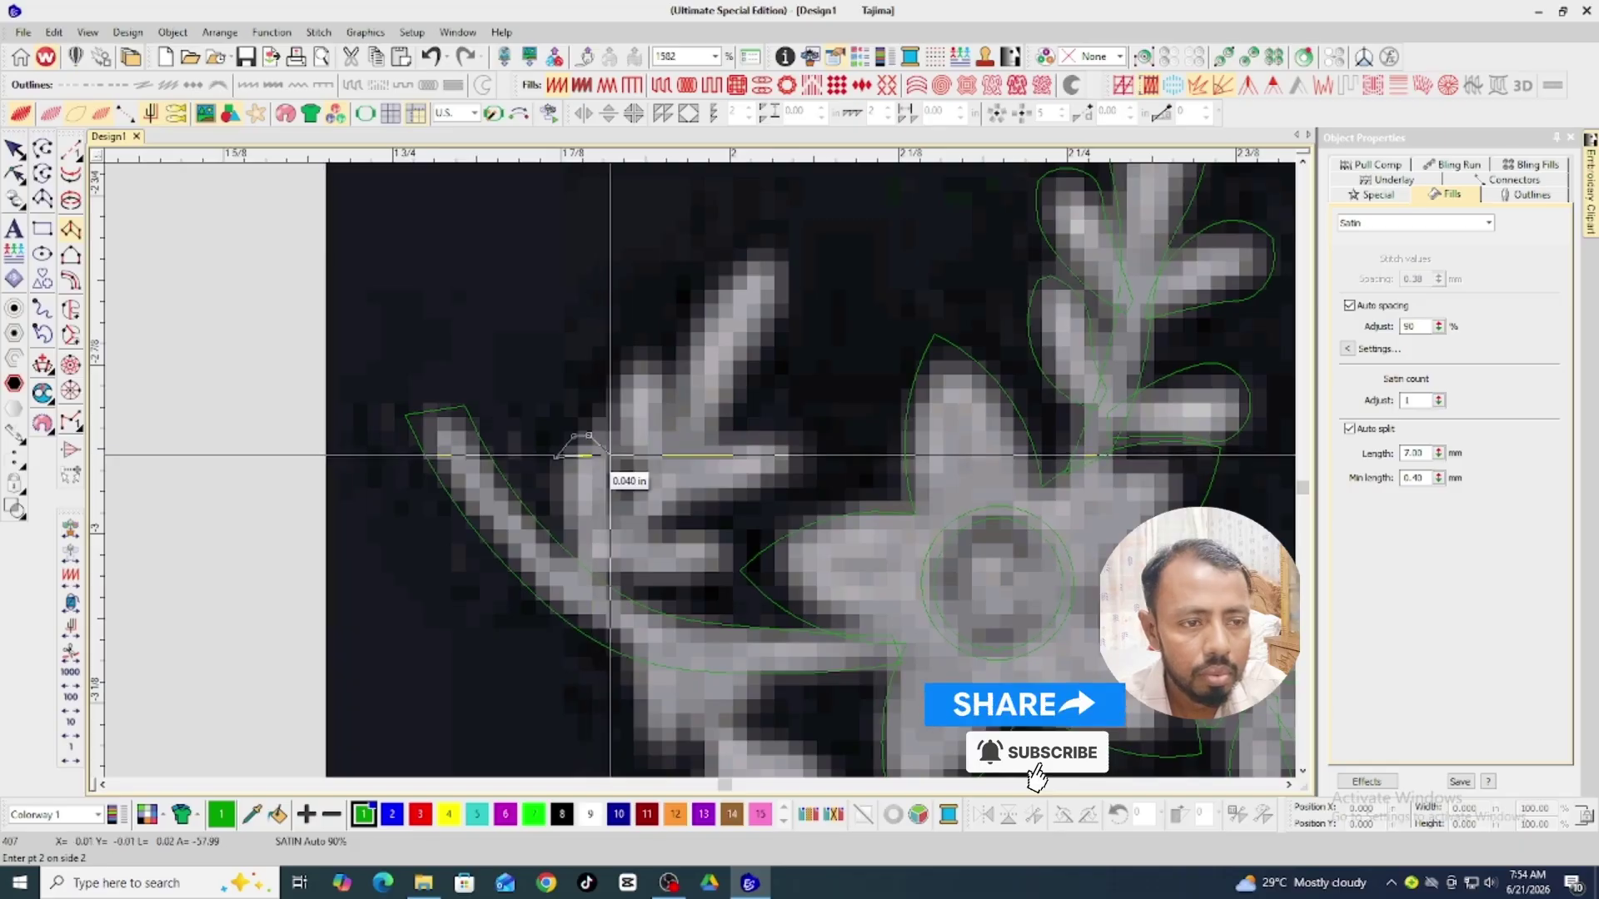
click(560, 514)
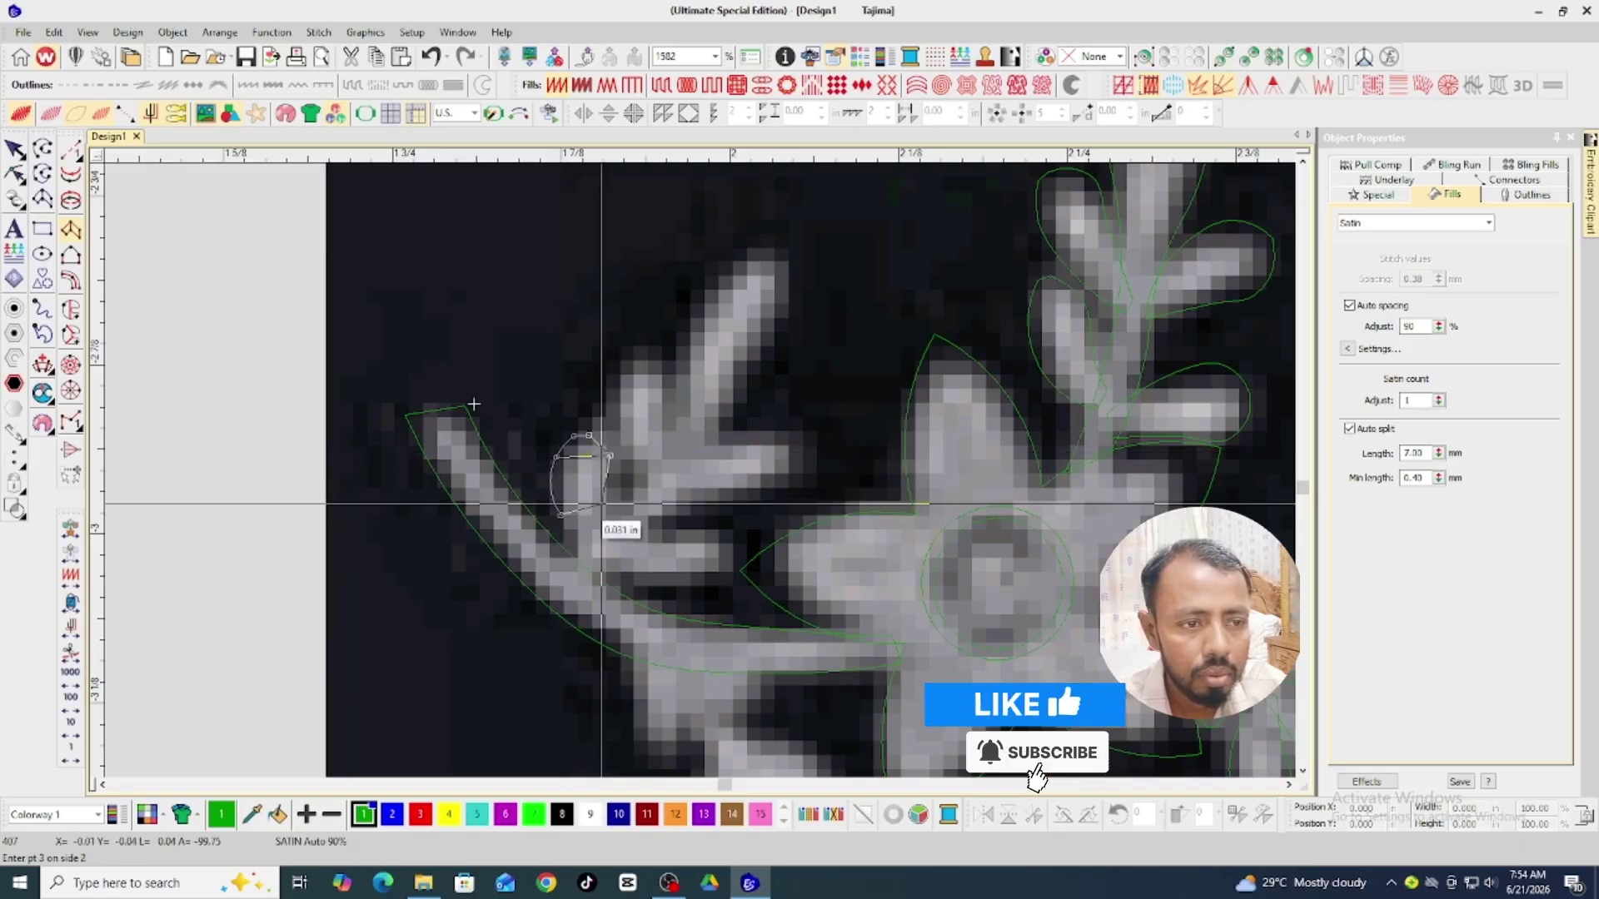
click(590, 556)
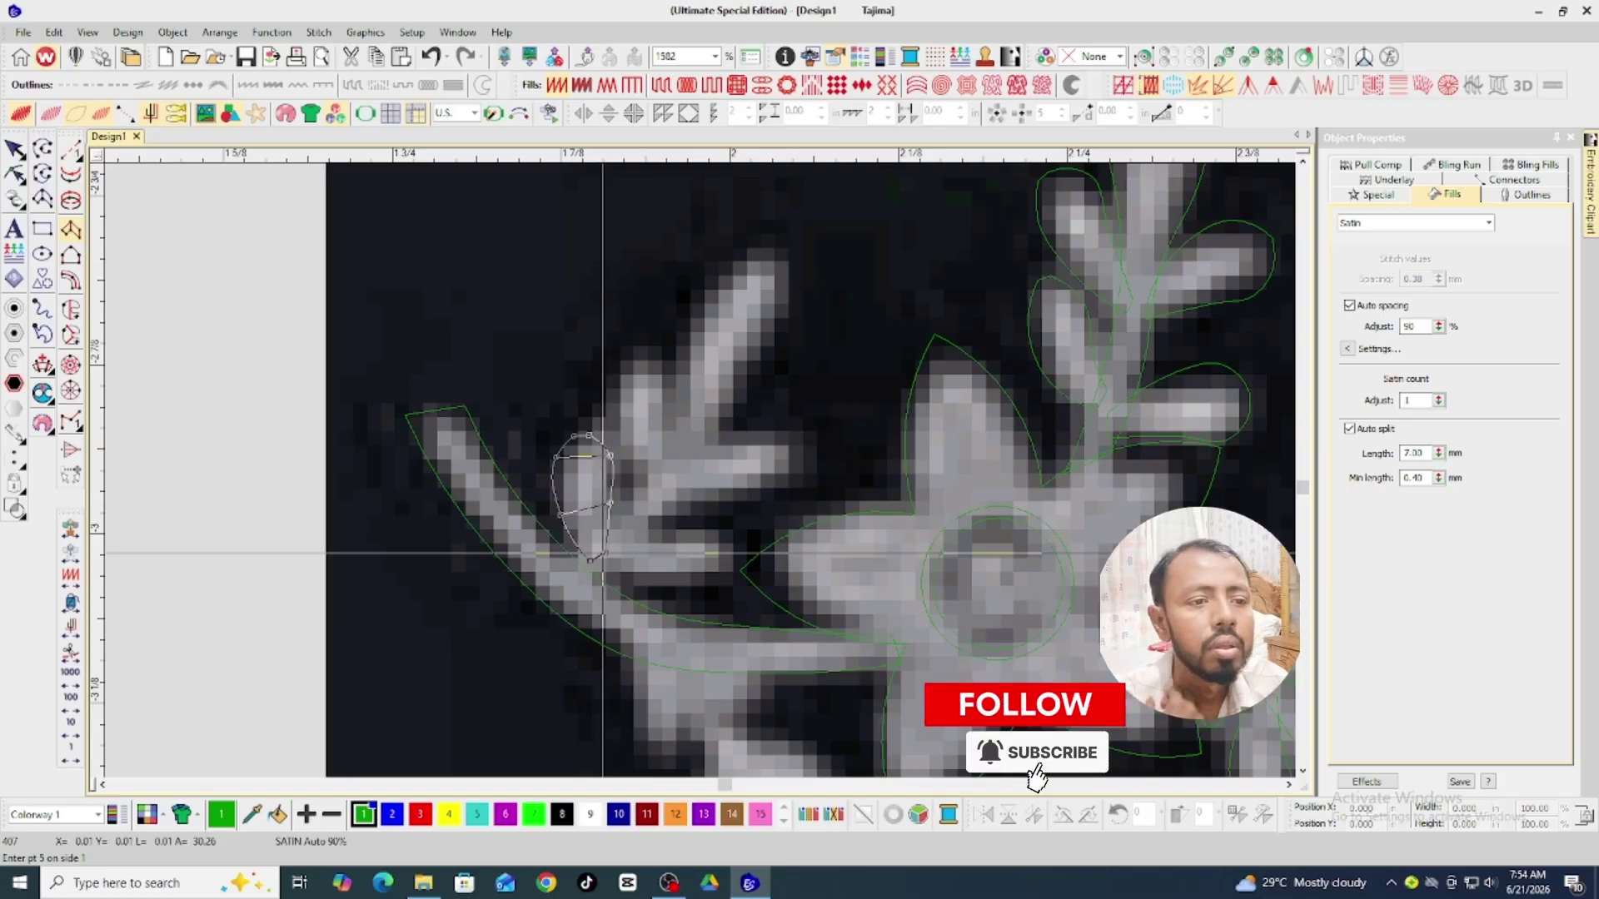
key(Return)
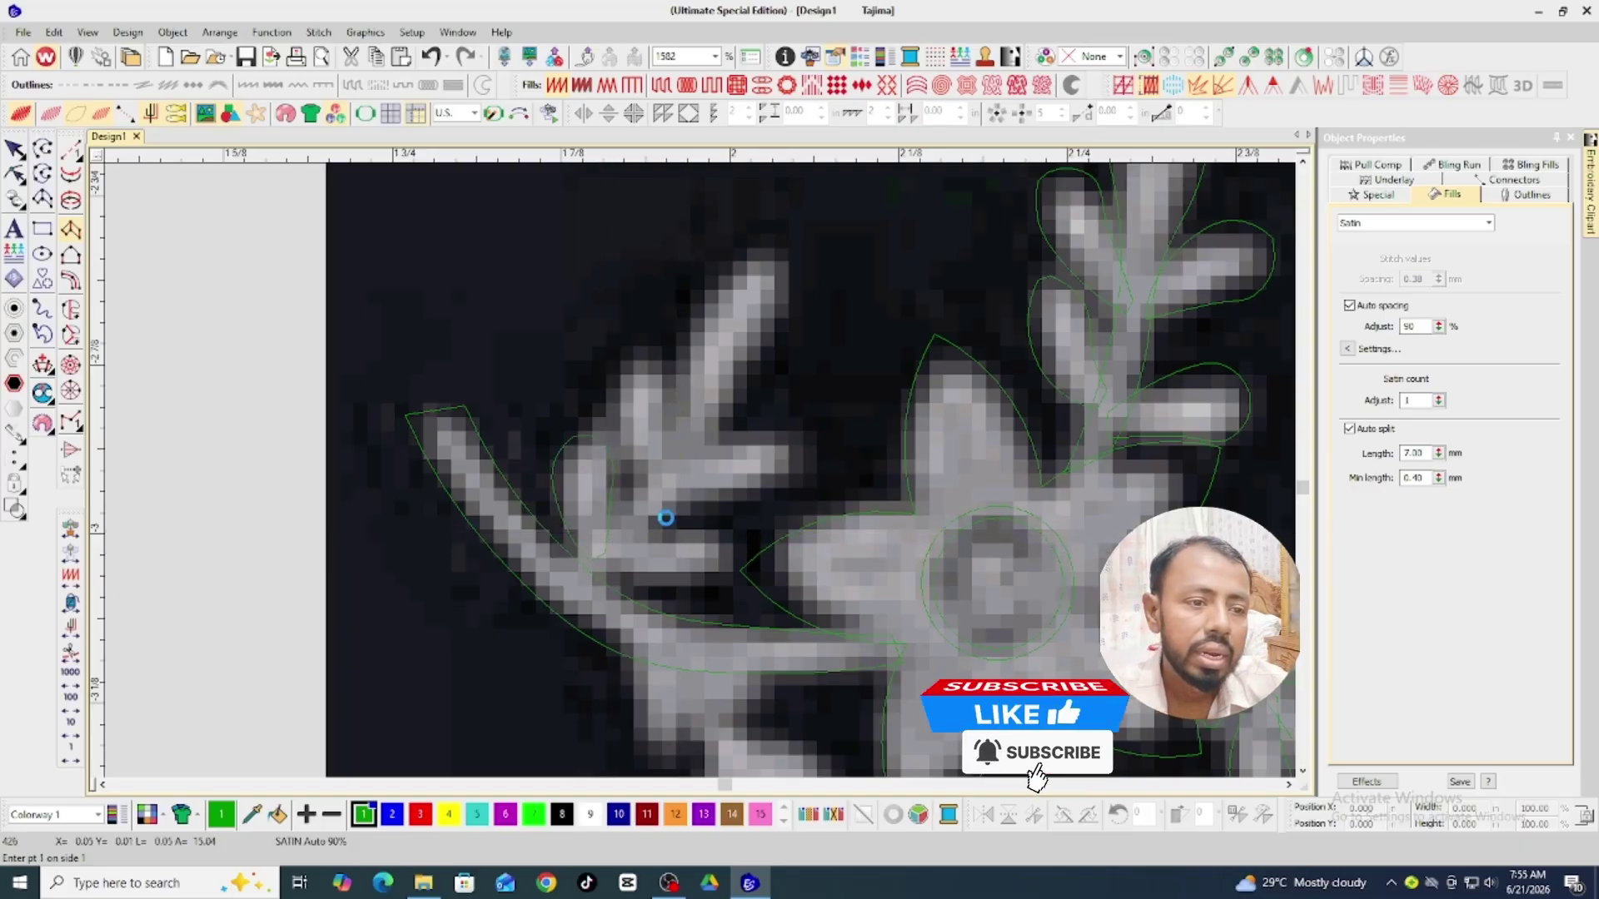
key(h)
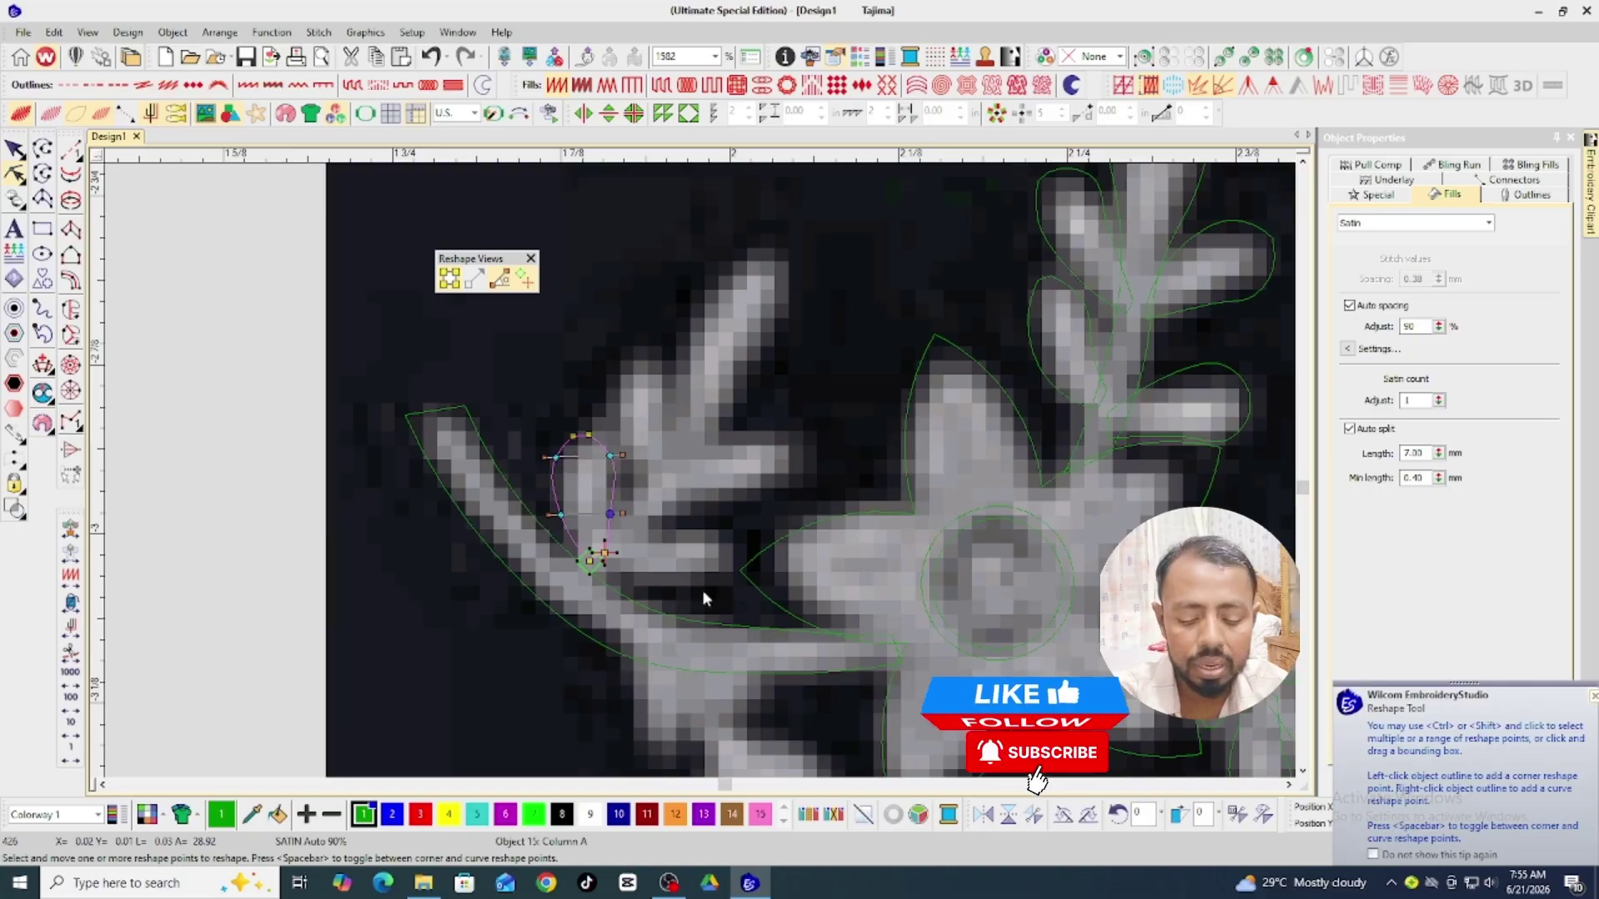
key(Escape)
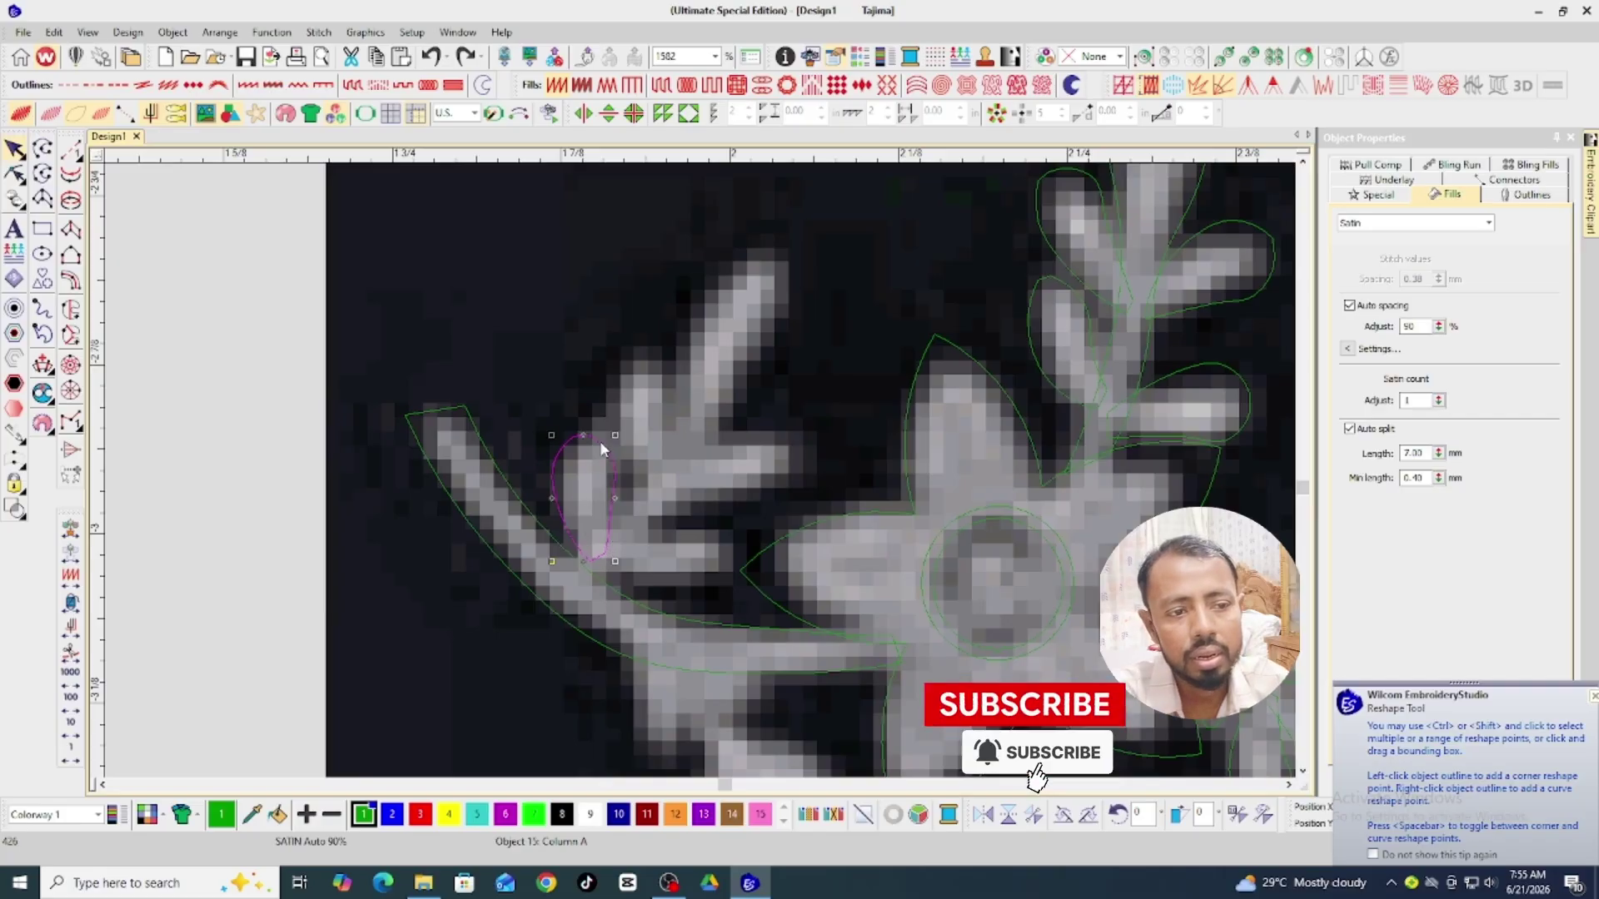
Duplicate the leftmost upright leaf on the left branch and mirror the copy about an angled line onto the horizontal leaf opposite it.
click(609, 500)
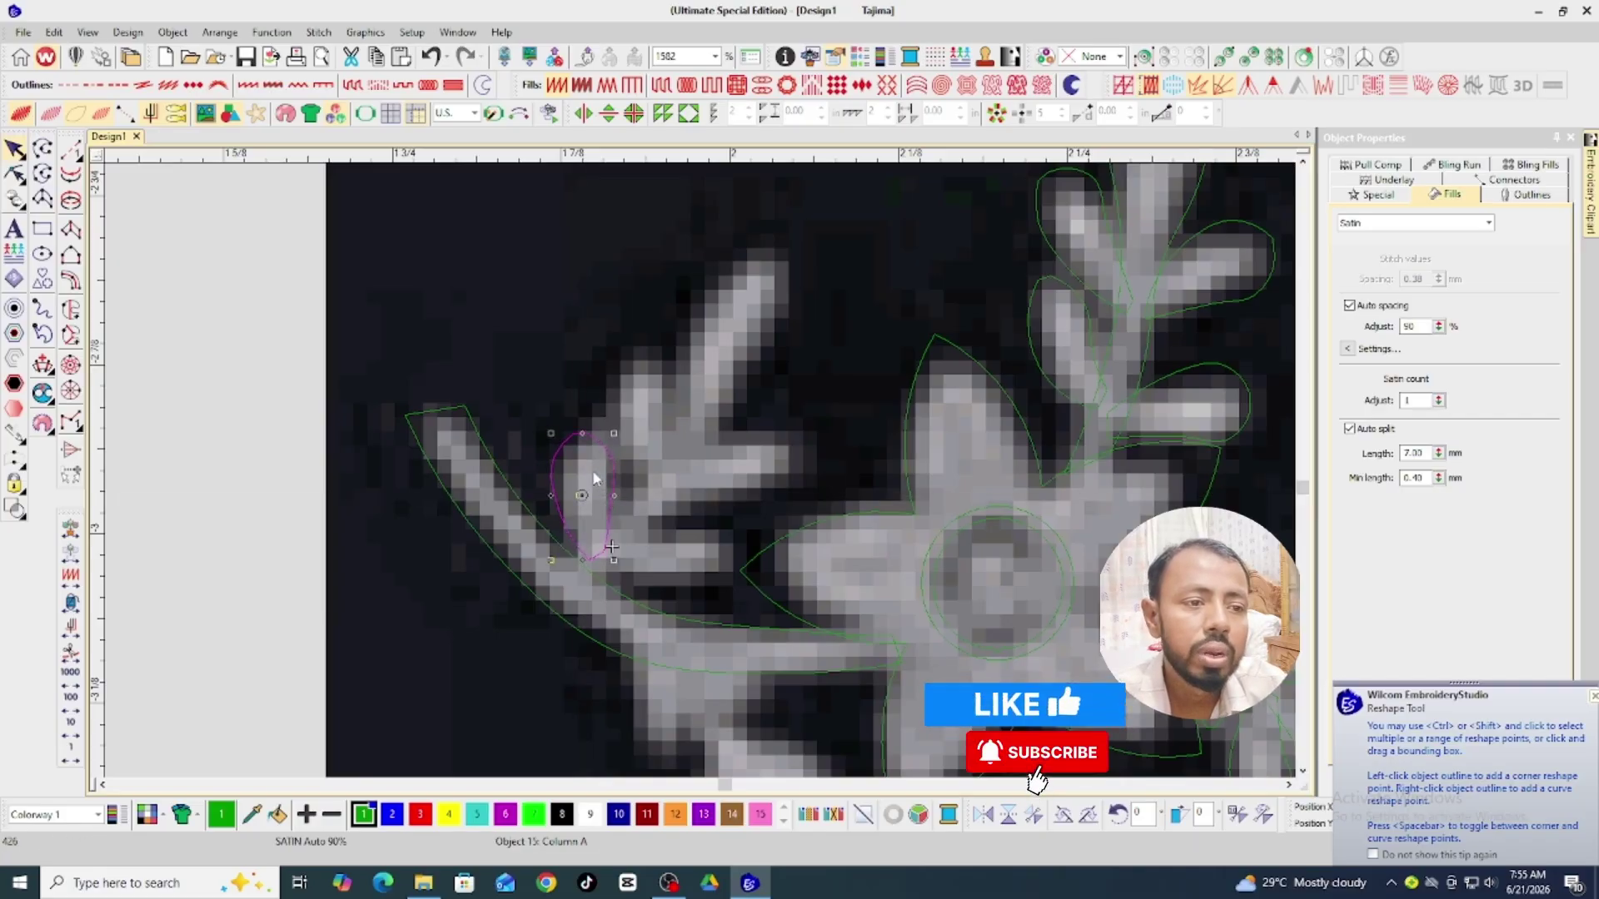
right_click(594, 475)
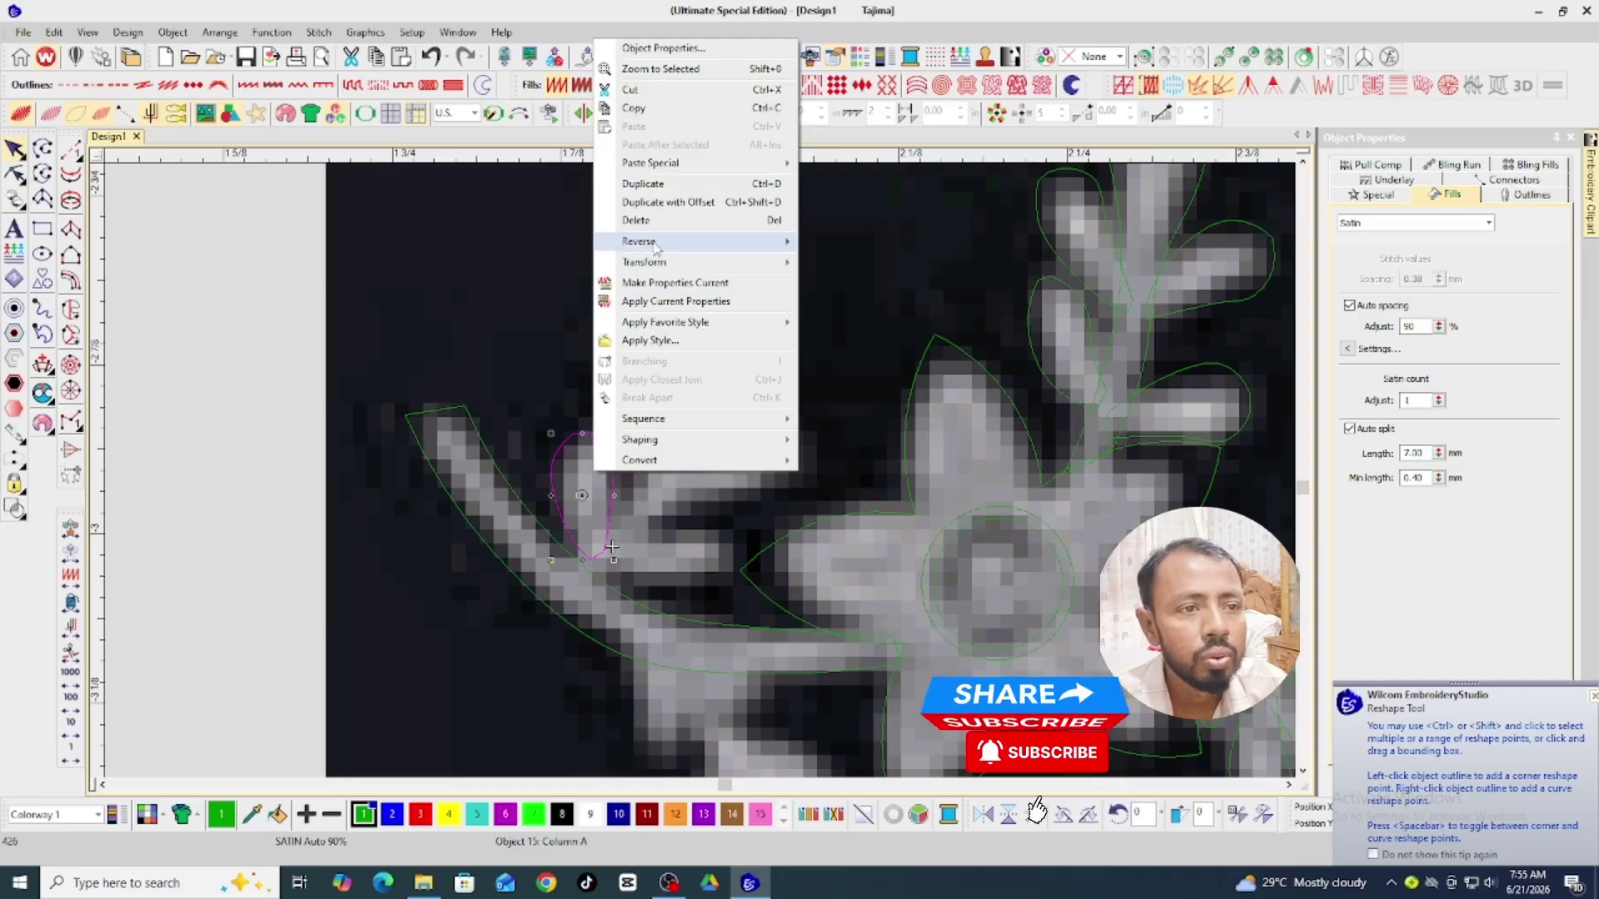
click(657, 185)
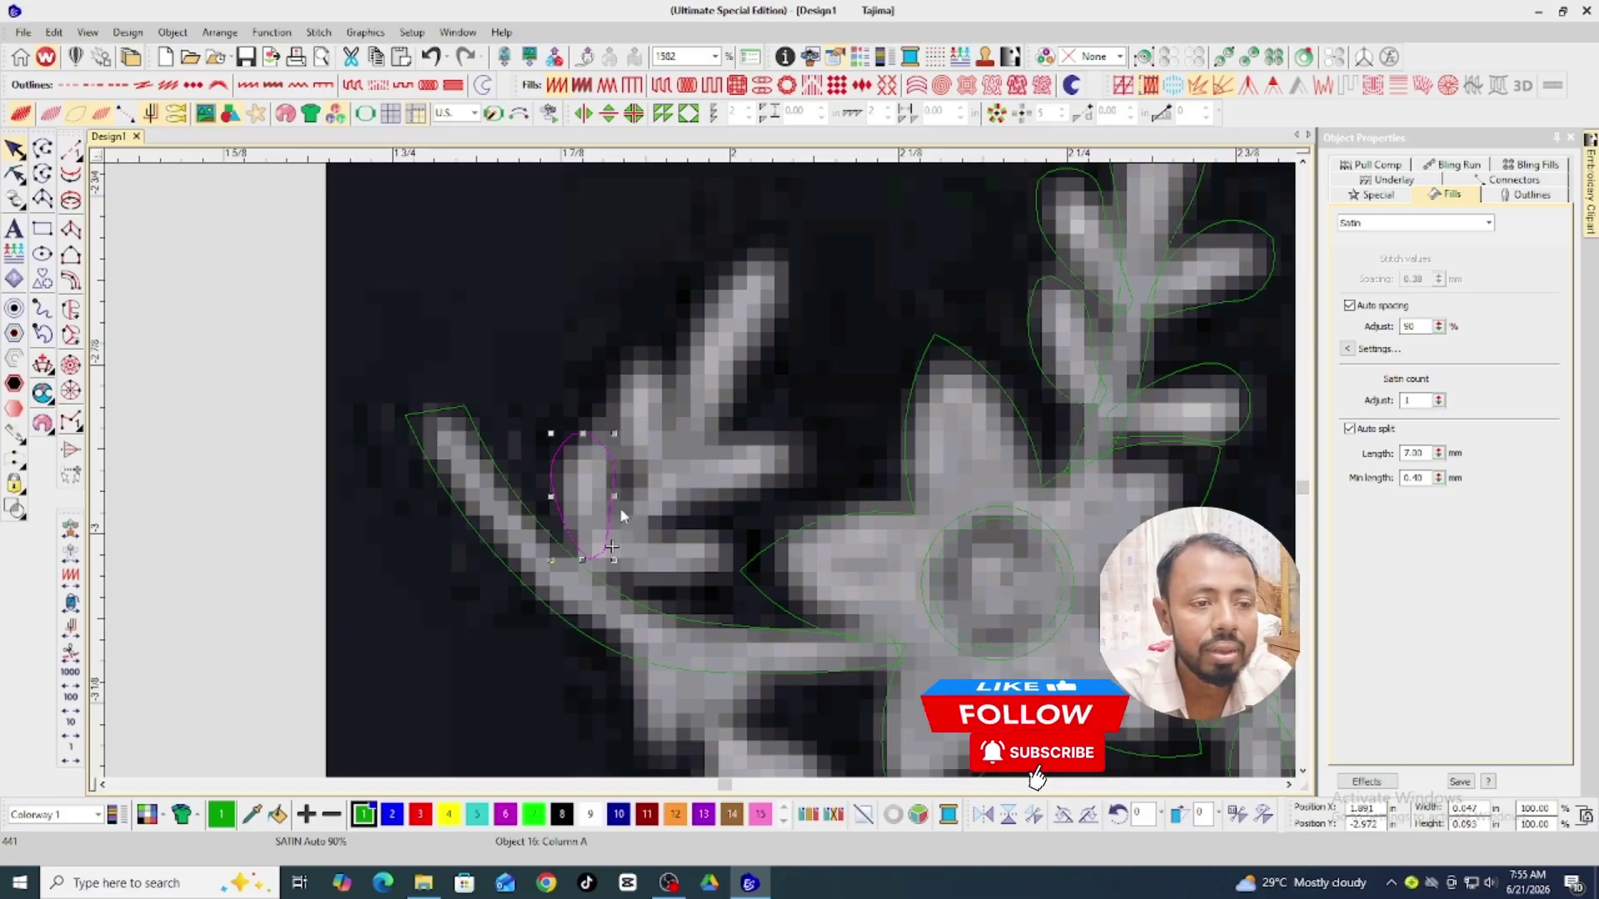
key(m)
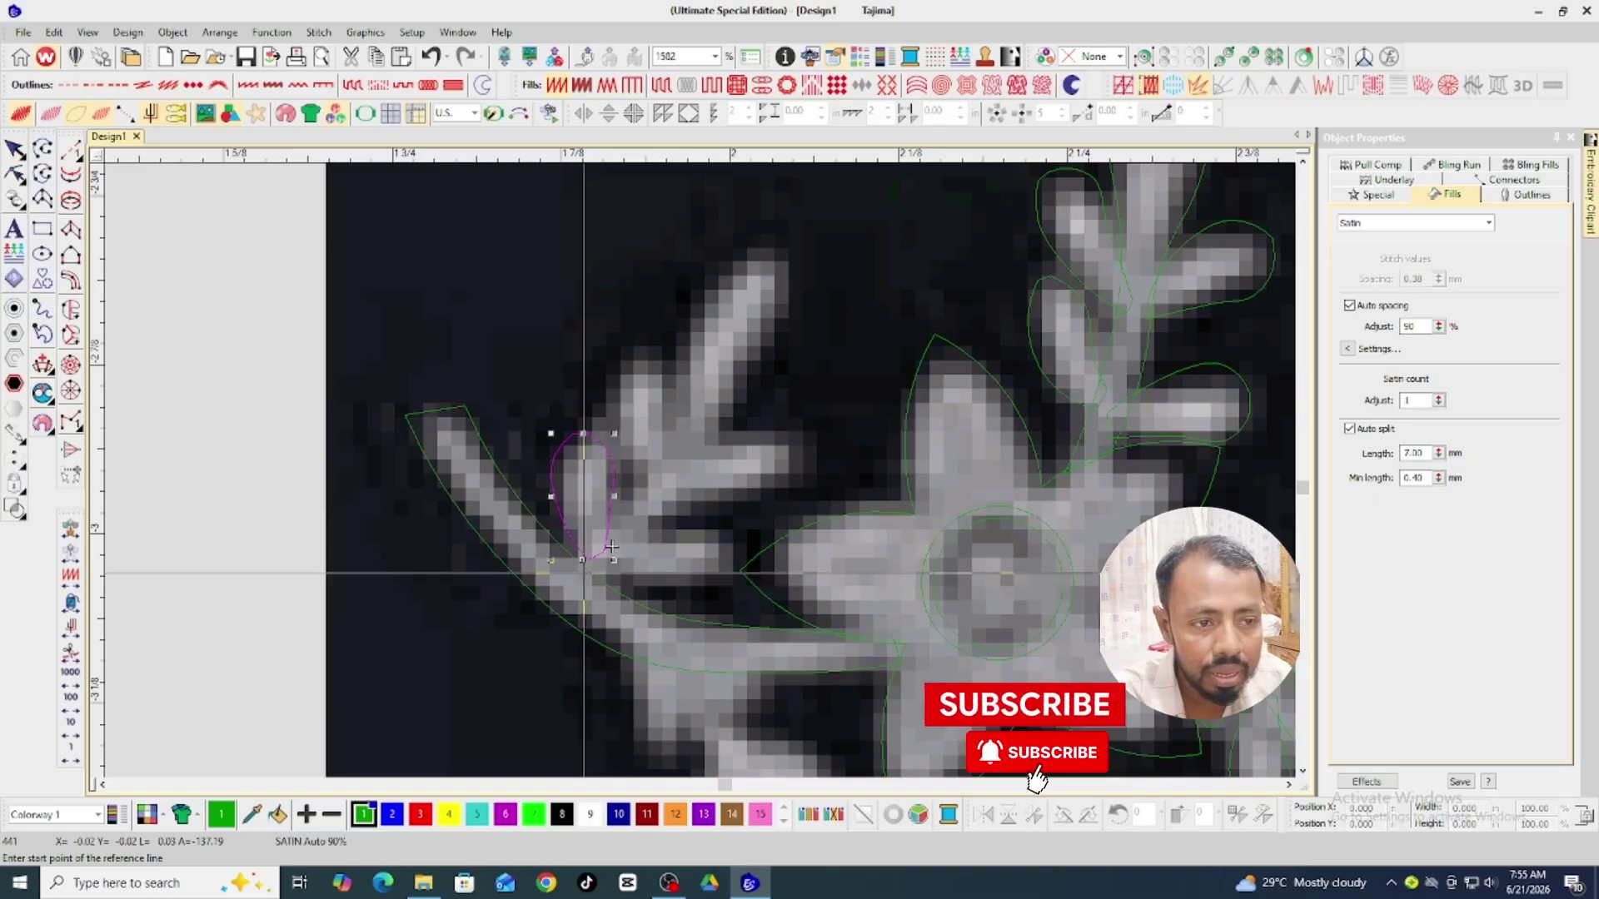
click(583, 572)
click(646, 527)
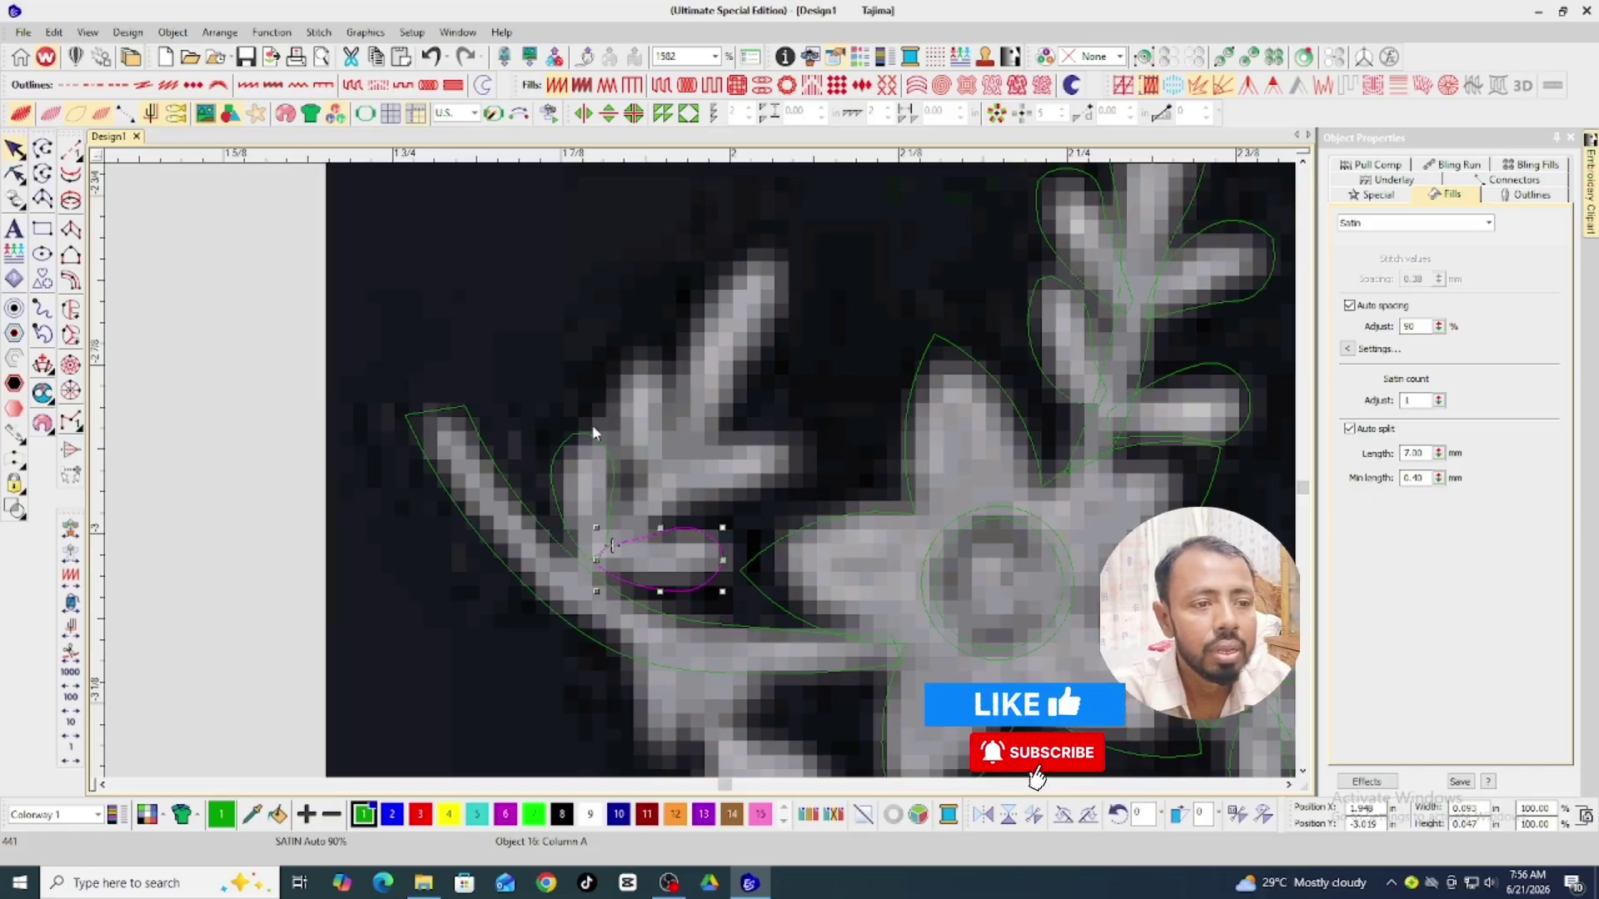
key(Escape)
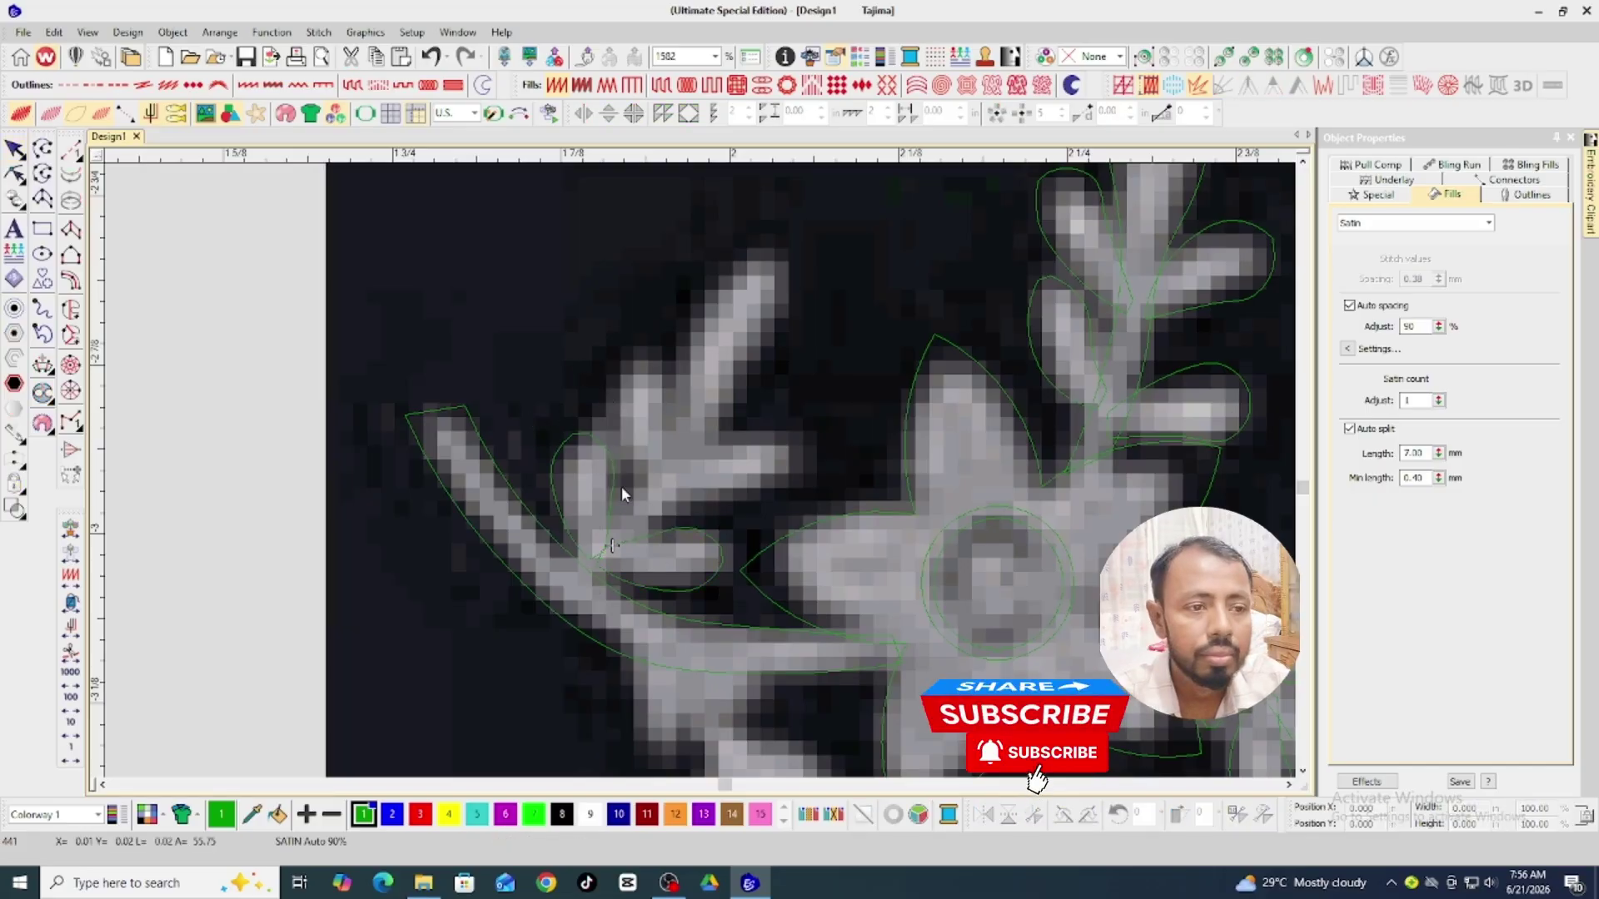
key(c)
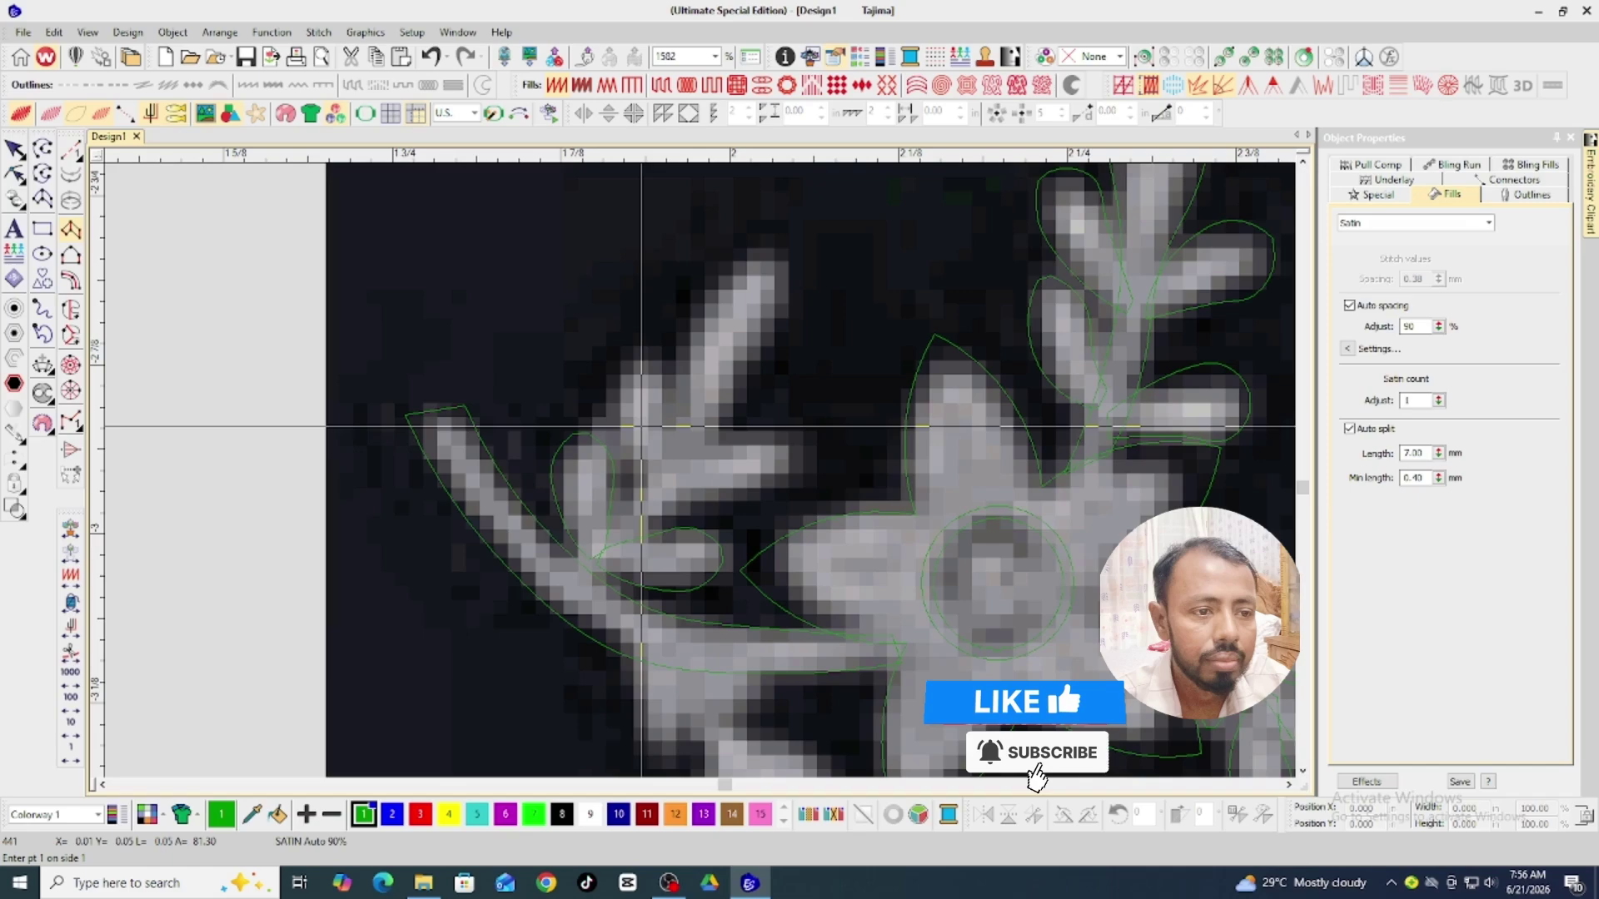
click(612, 546)
click(605, 516)
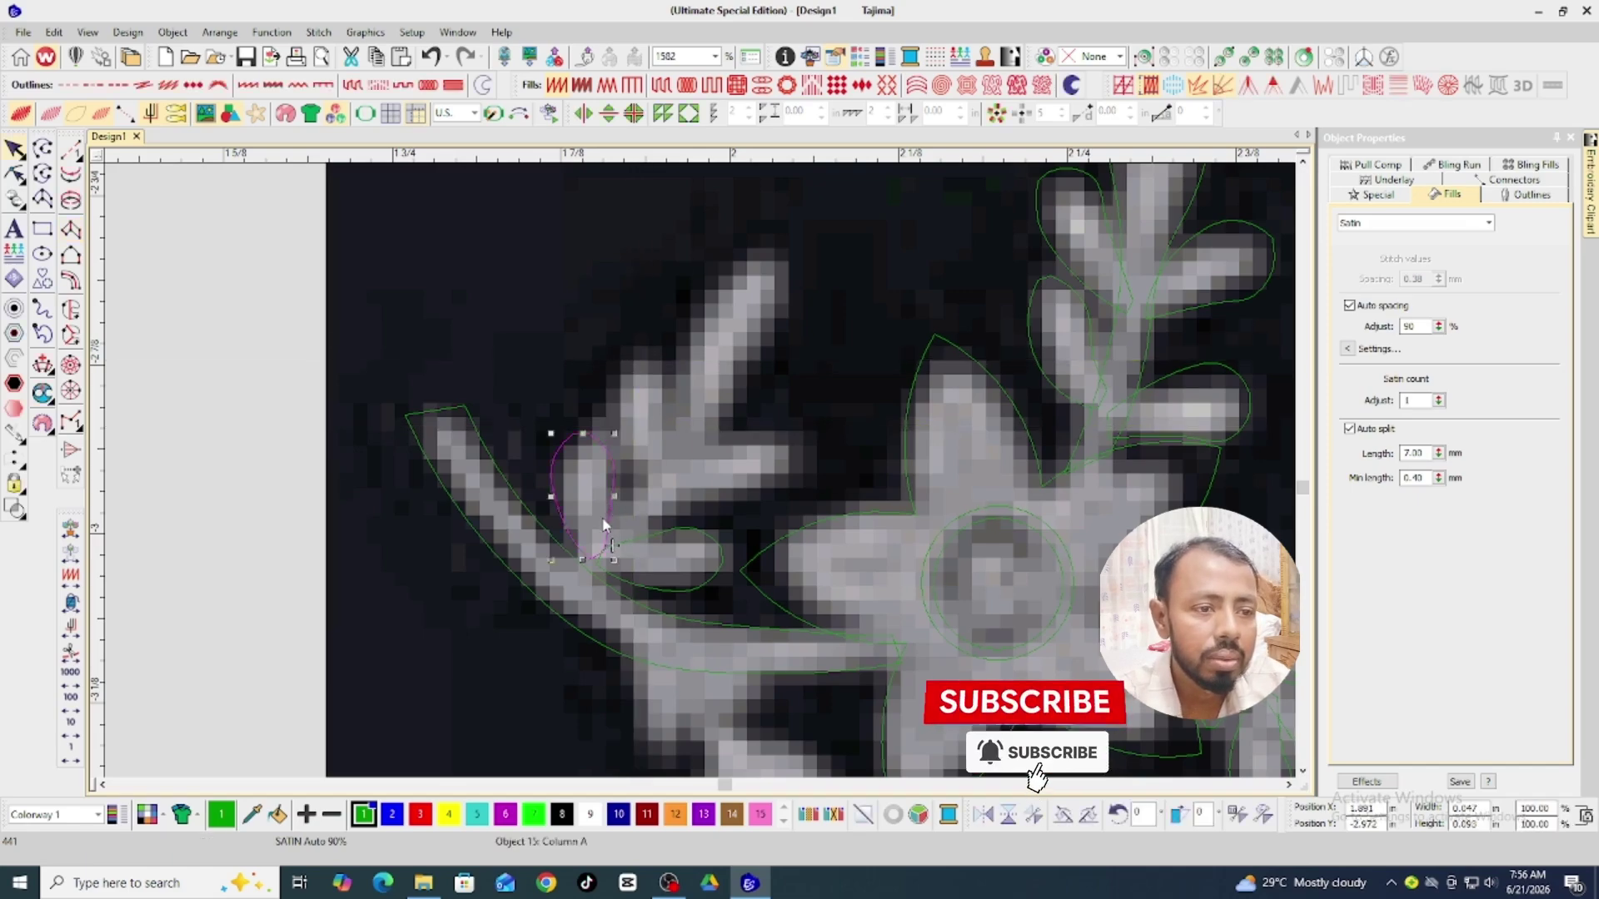
right_click(604, 525)
key(Escape)
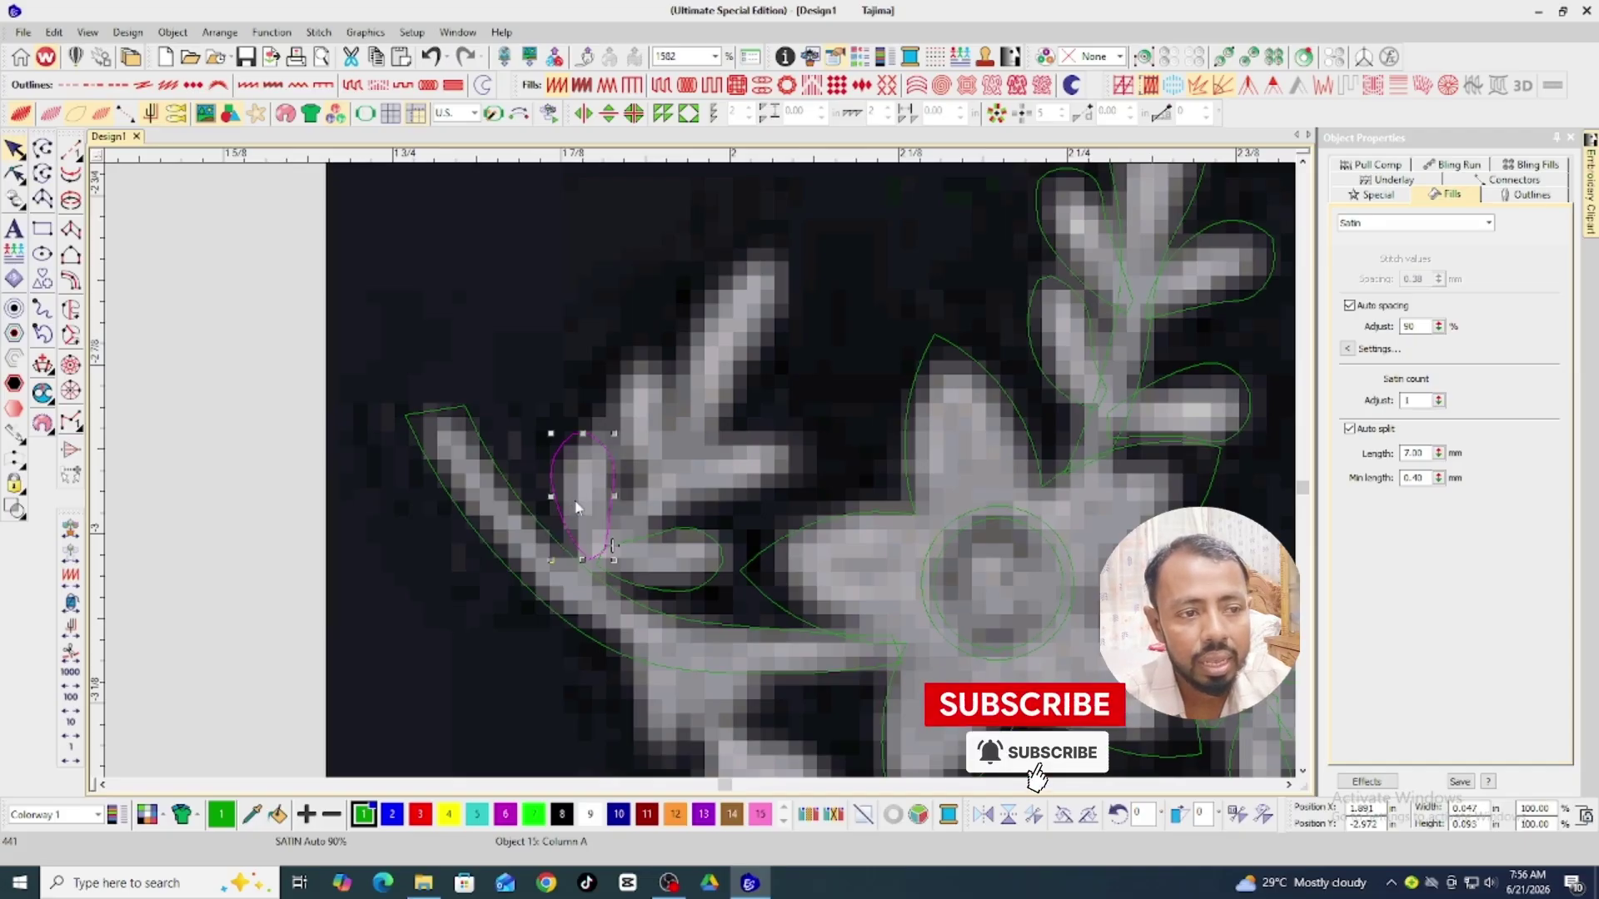
Copy the two finished leaves onto the upper leaf pair of the left sprig, rotating the horizontal copy and enlarging it to about 105%.
drag(579, 503, 670, 473)
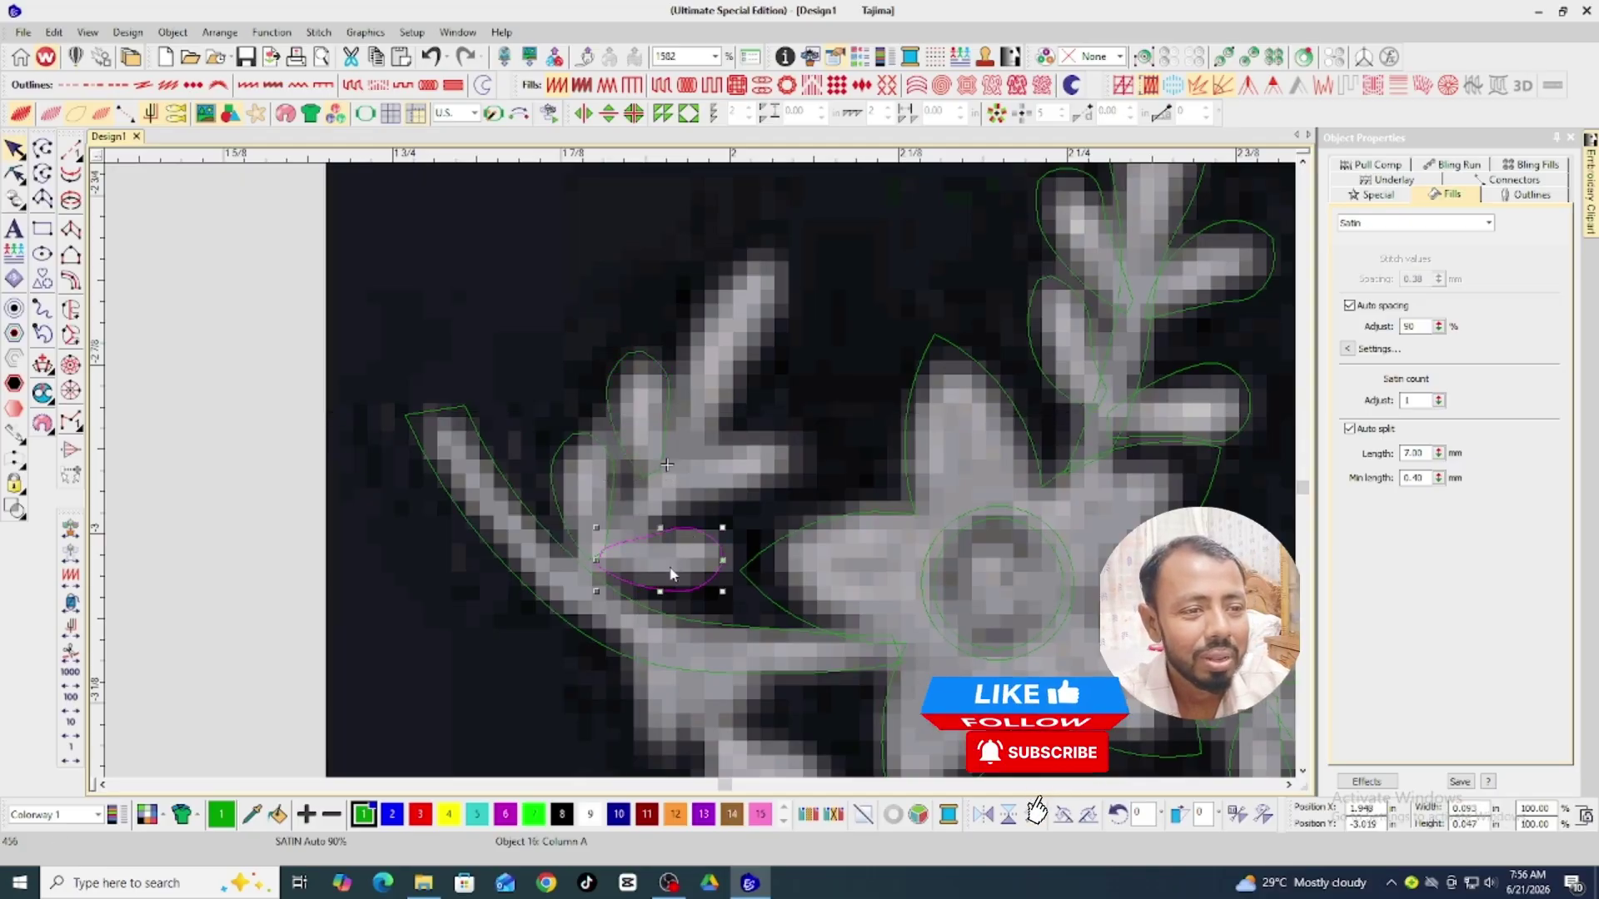
drag(673, 575, 734, 501)
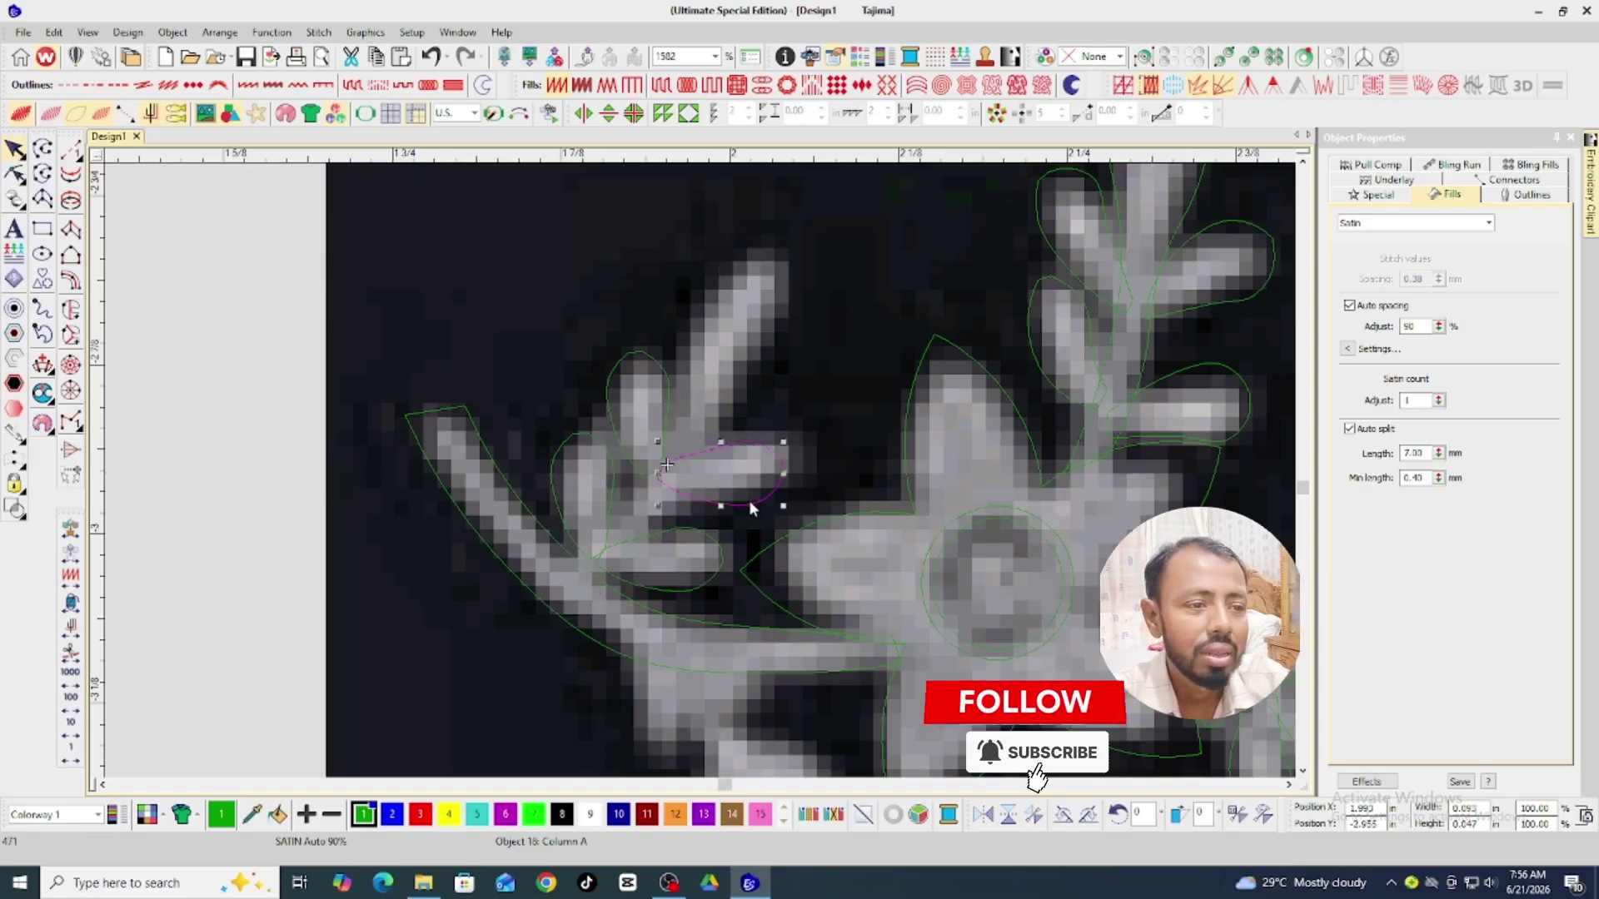
click(748, 500)
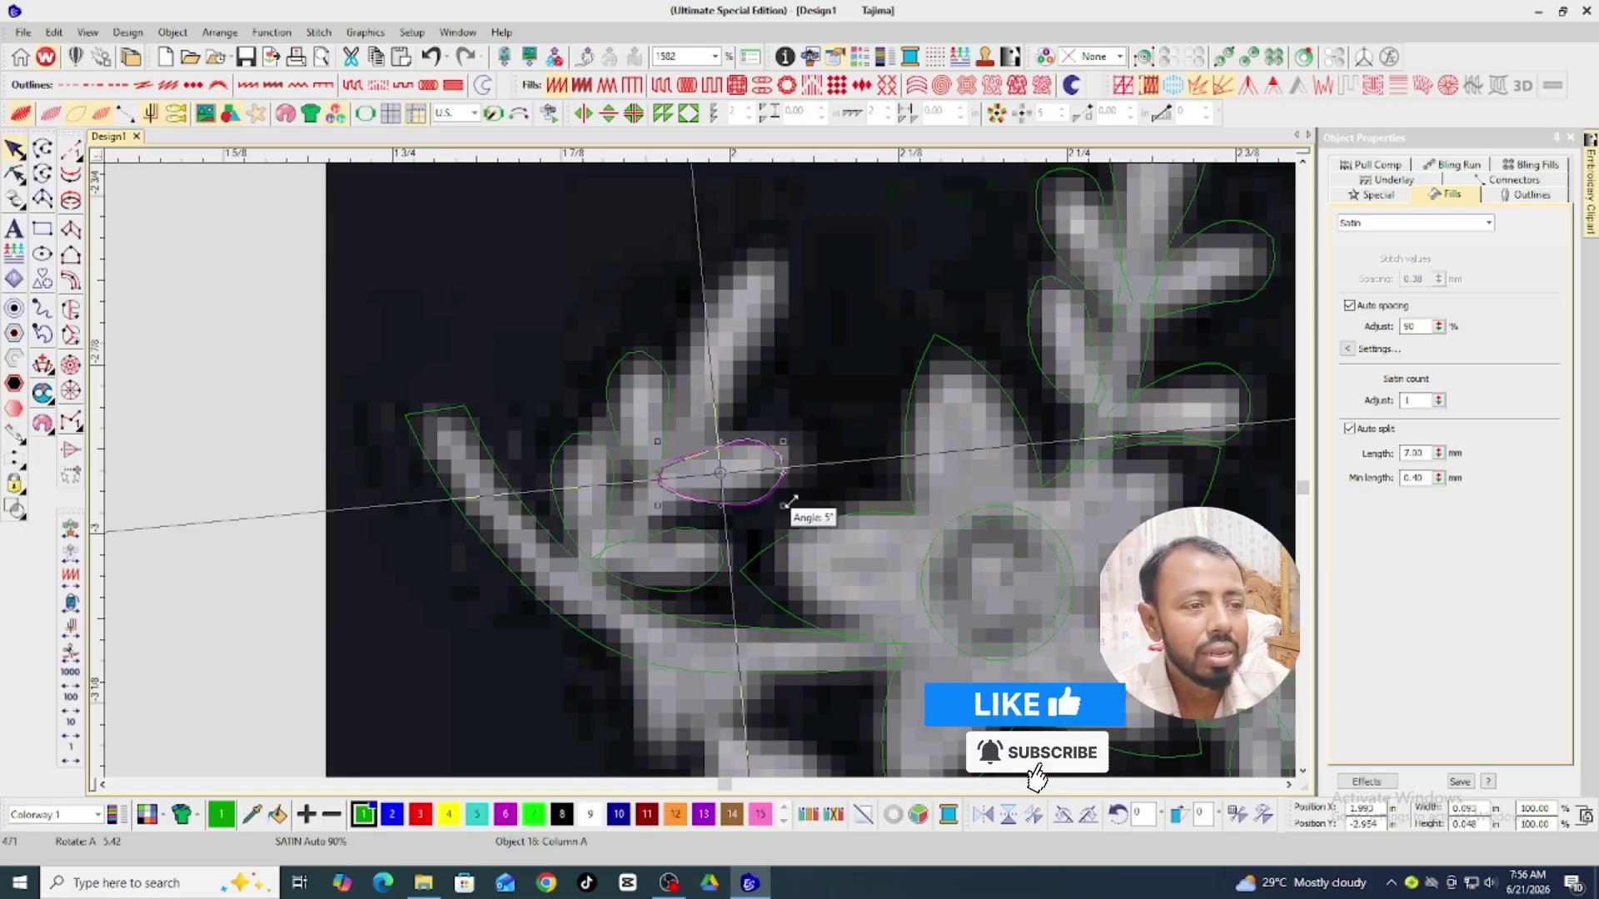
click(774, 481)
drag(785, 439, 790, 435)
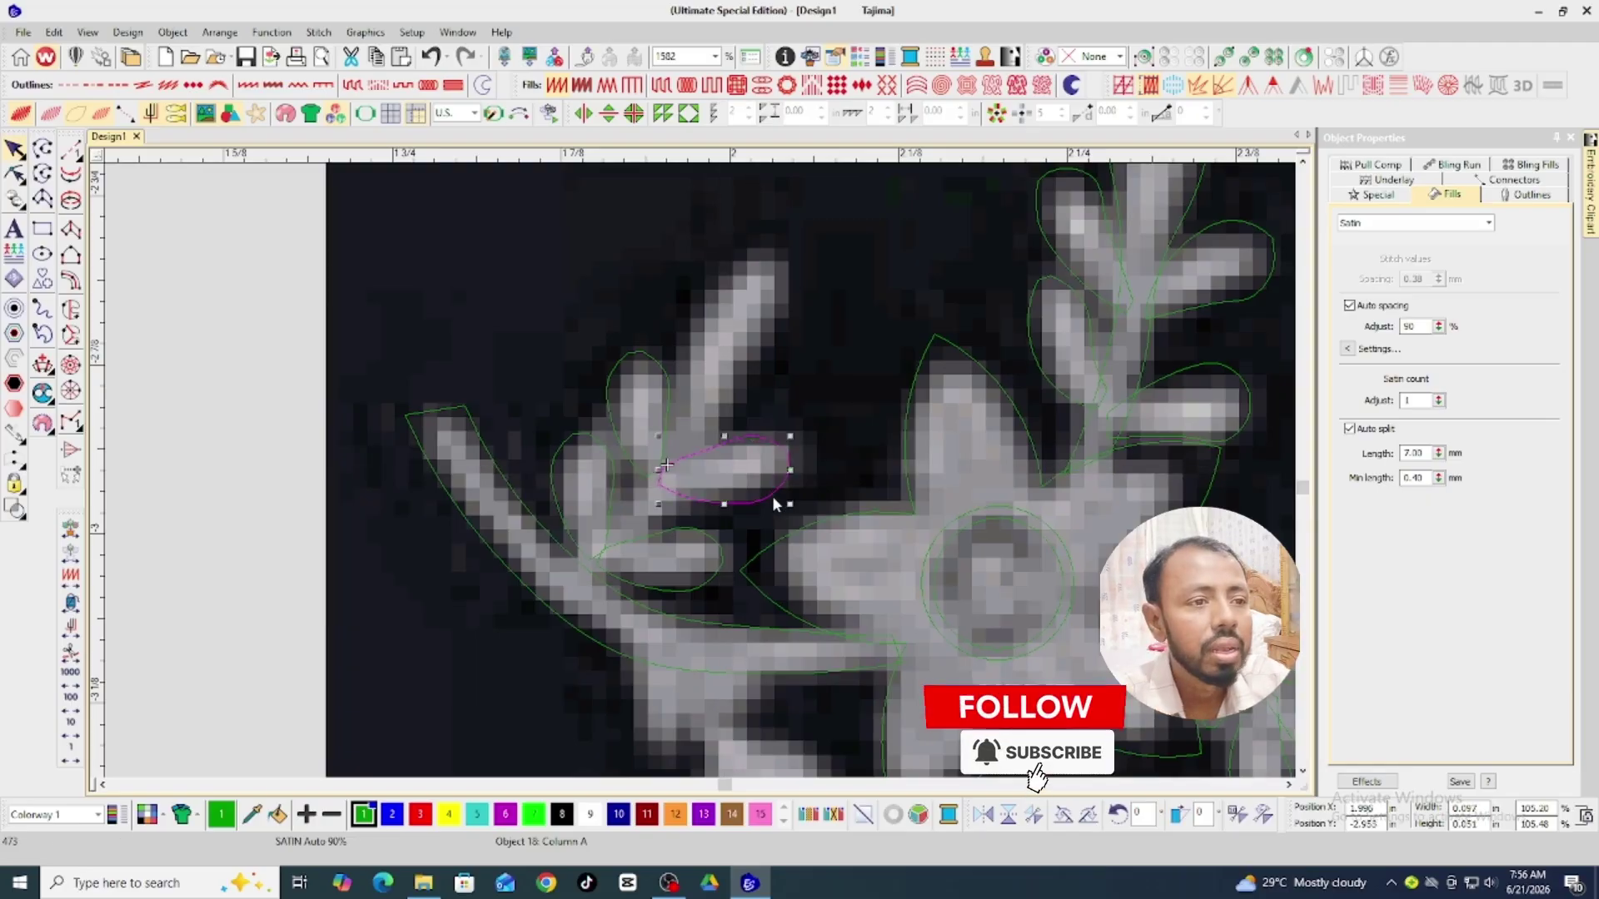
Digitize the top leaf and central stem of the left sprig as one Column A satin shape ending at the long curved stem.
key(a)
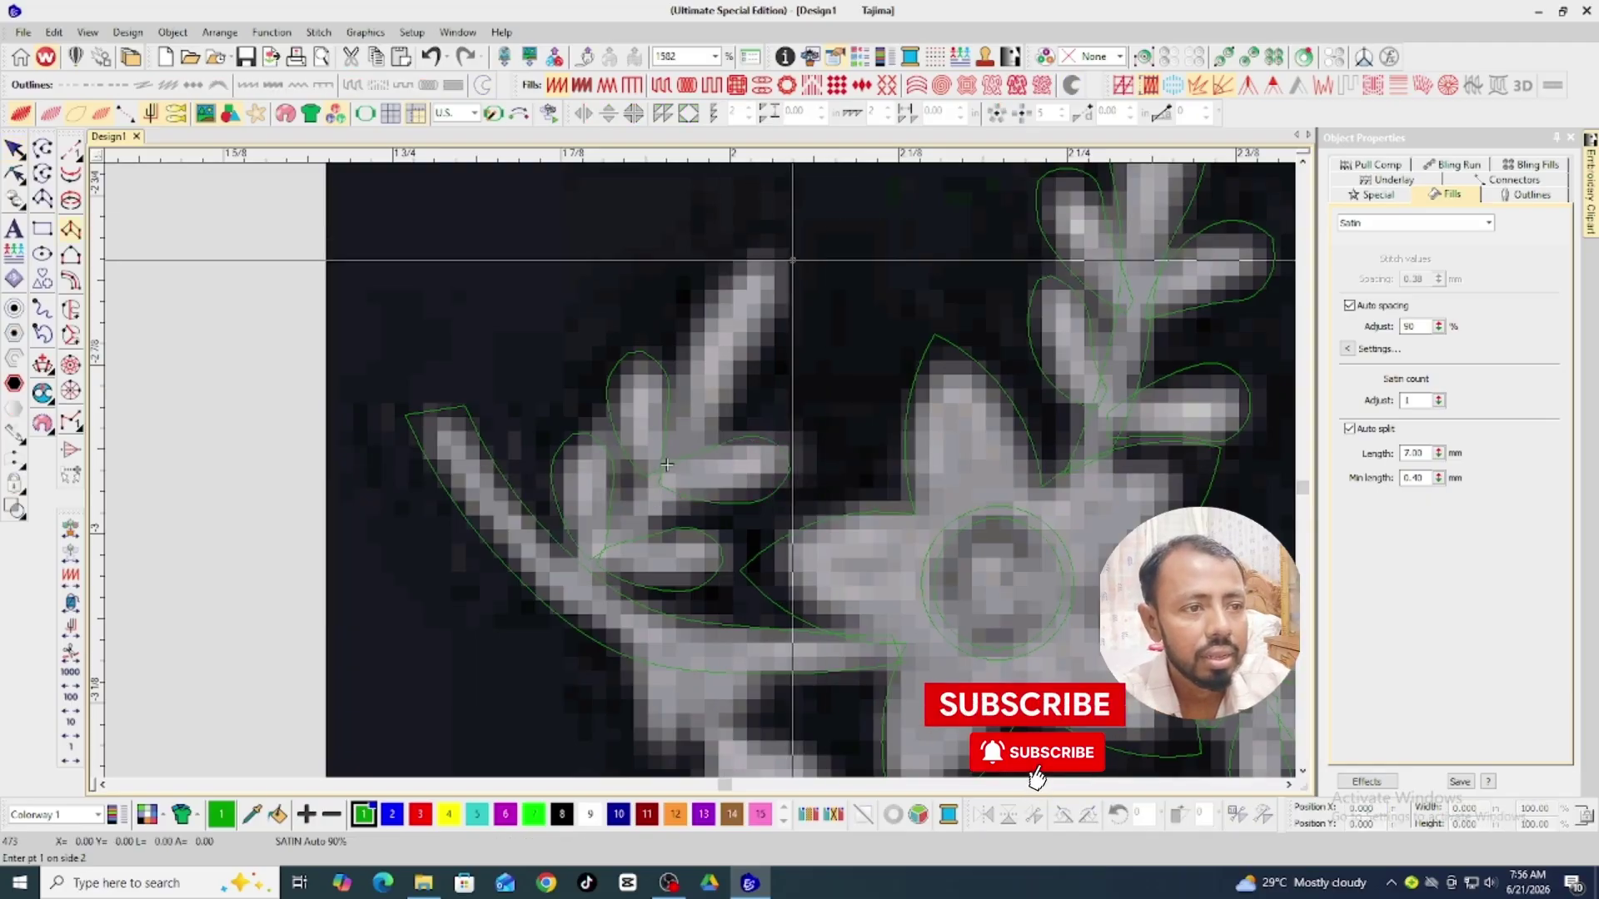
click(775, 252)
click(788, 323)
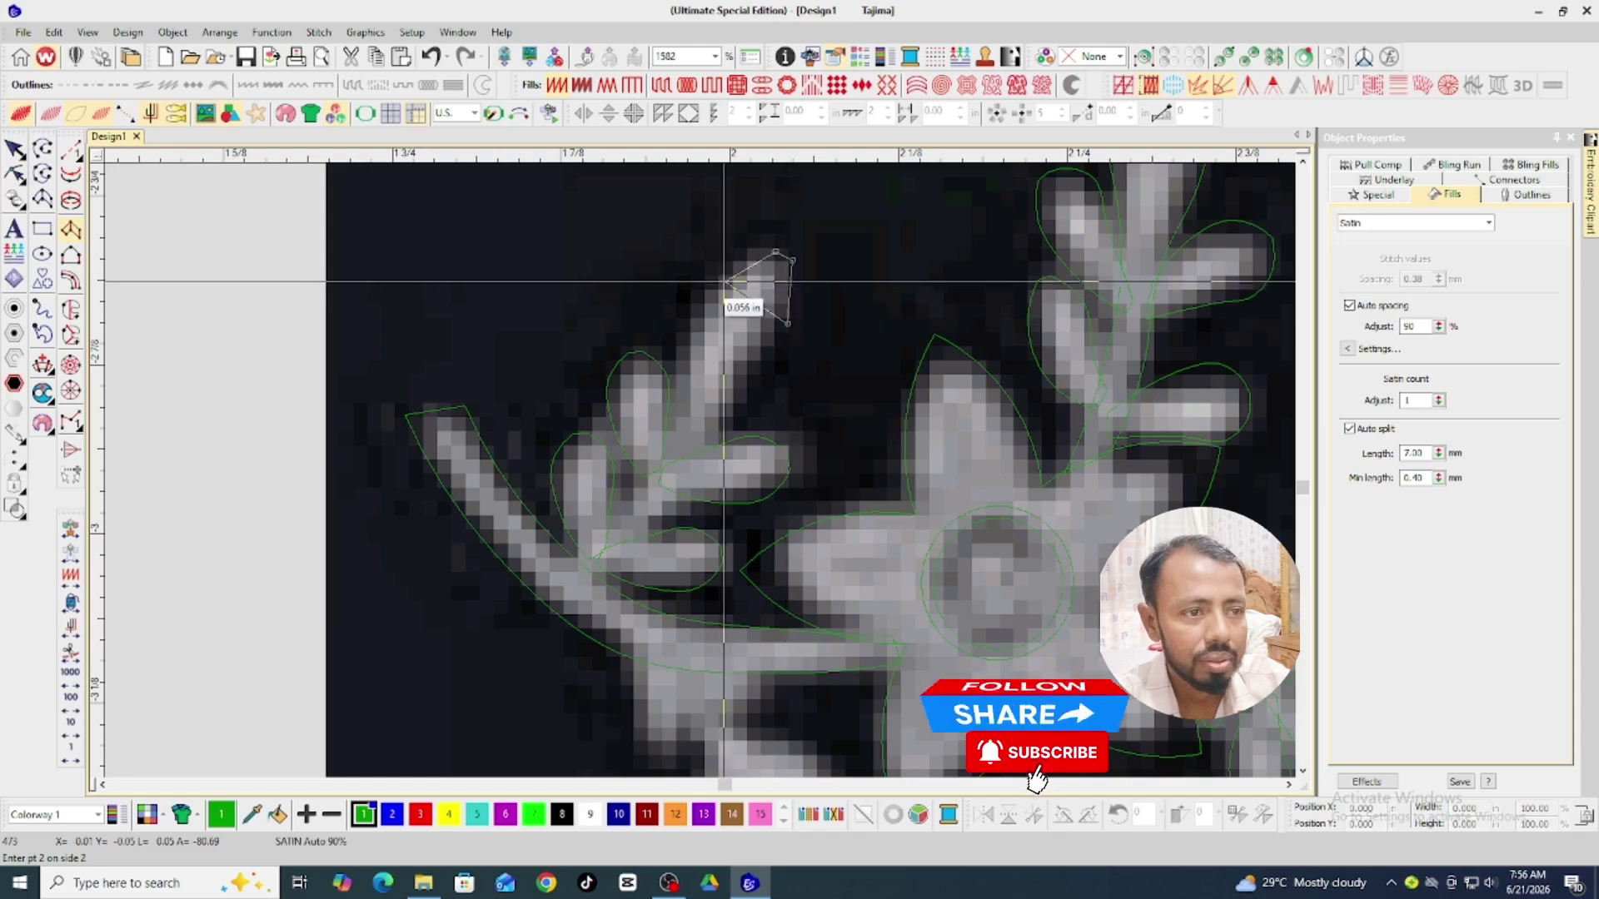
click(715, 273)
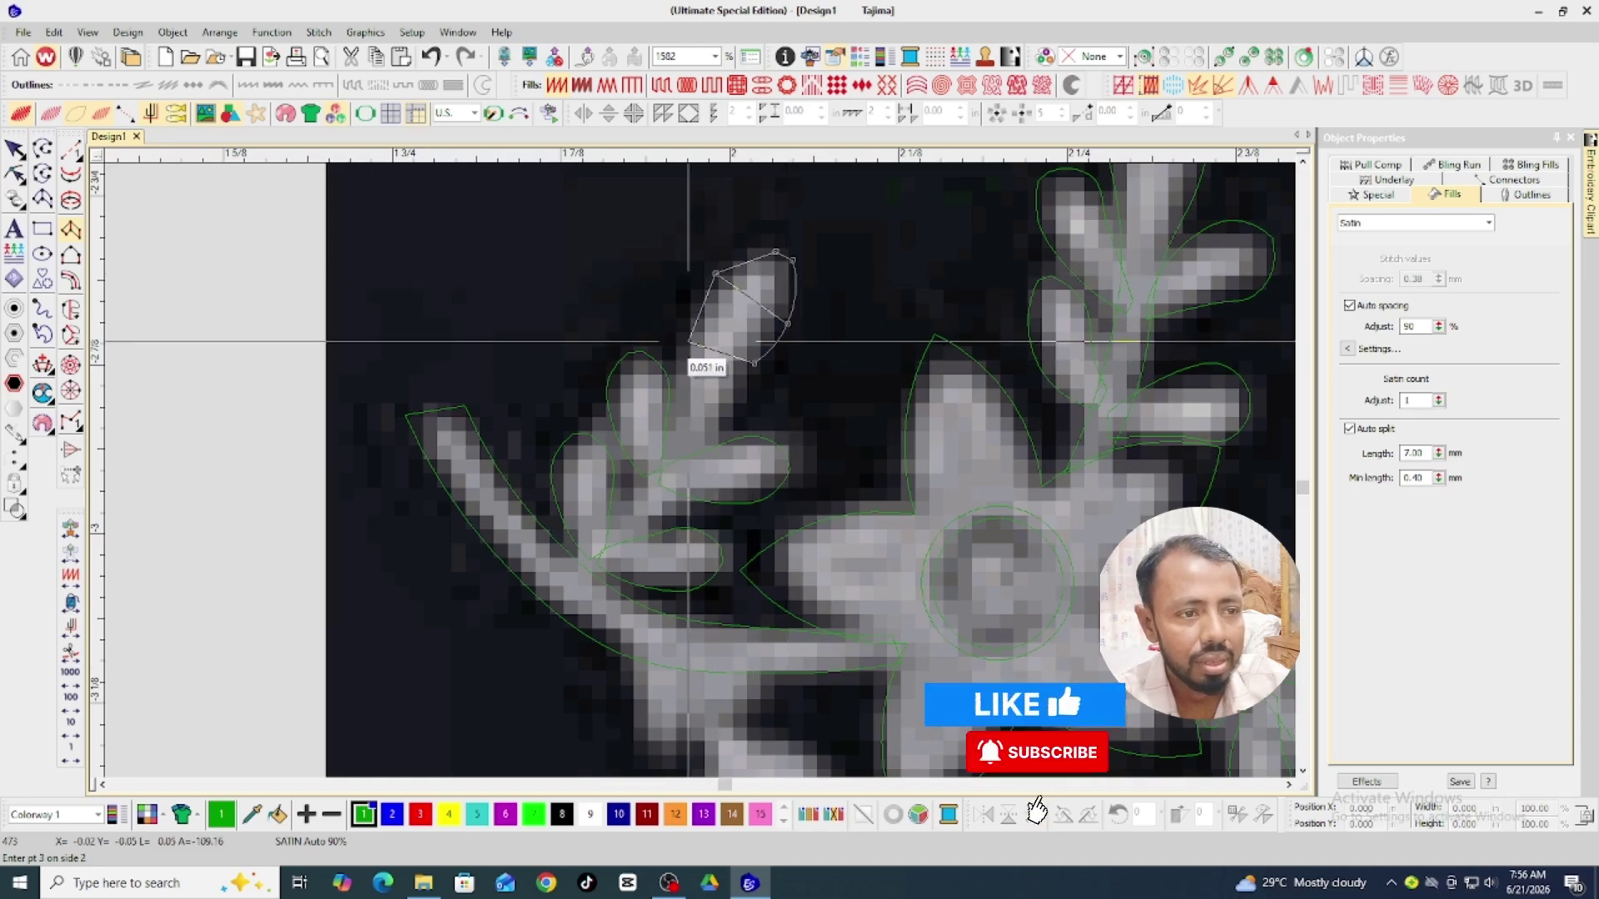
click(688, 341)
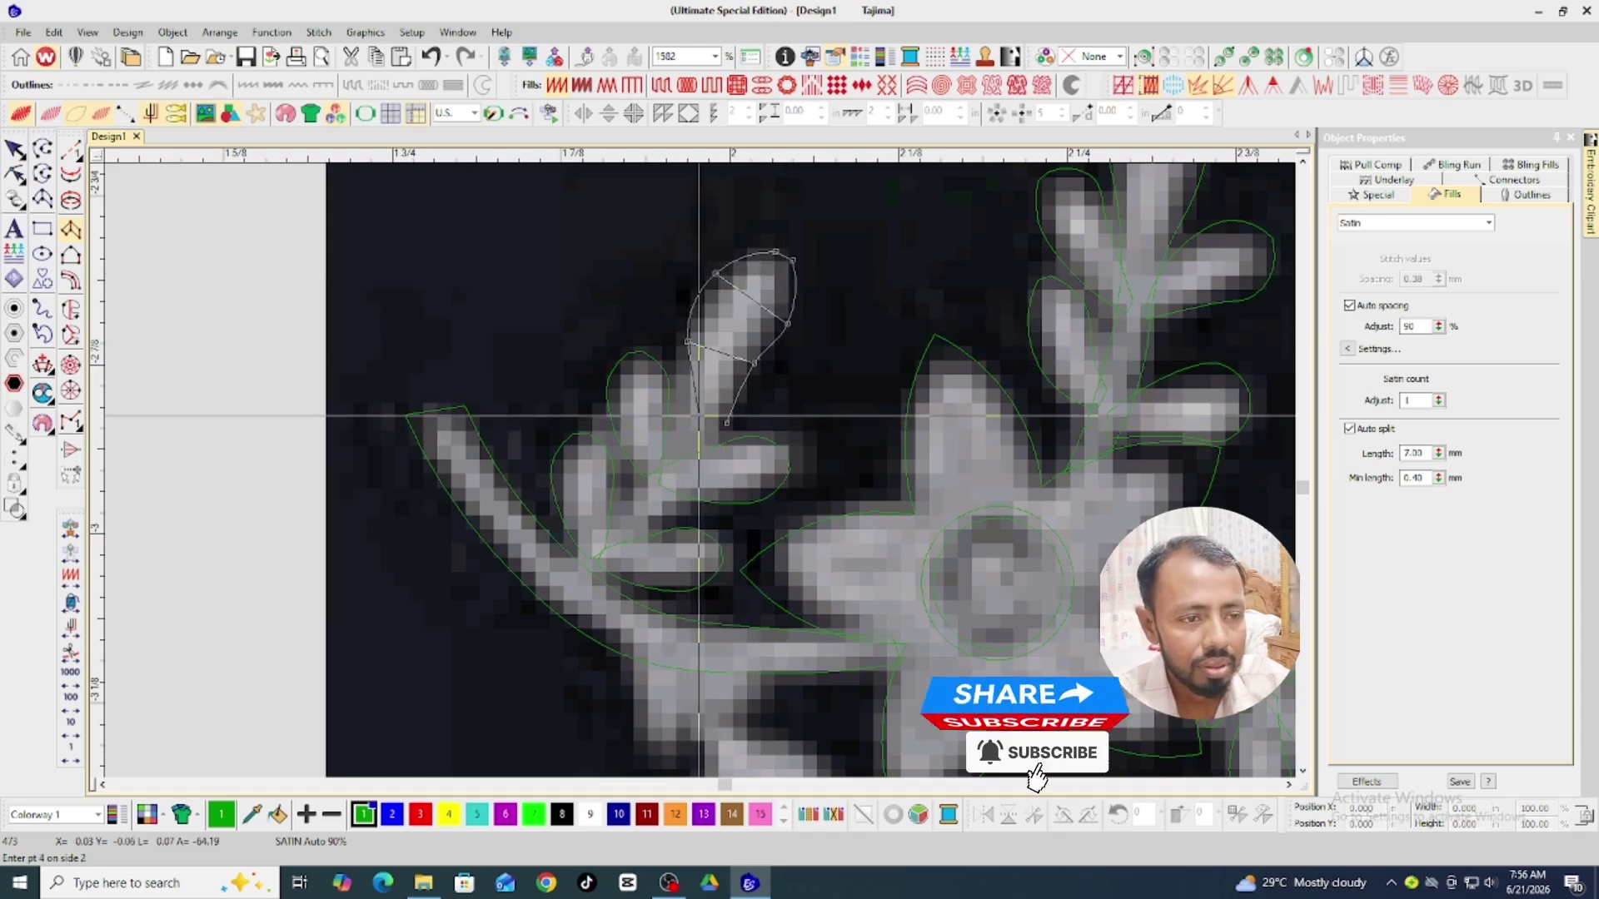
click(680, 403)
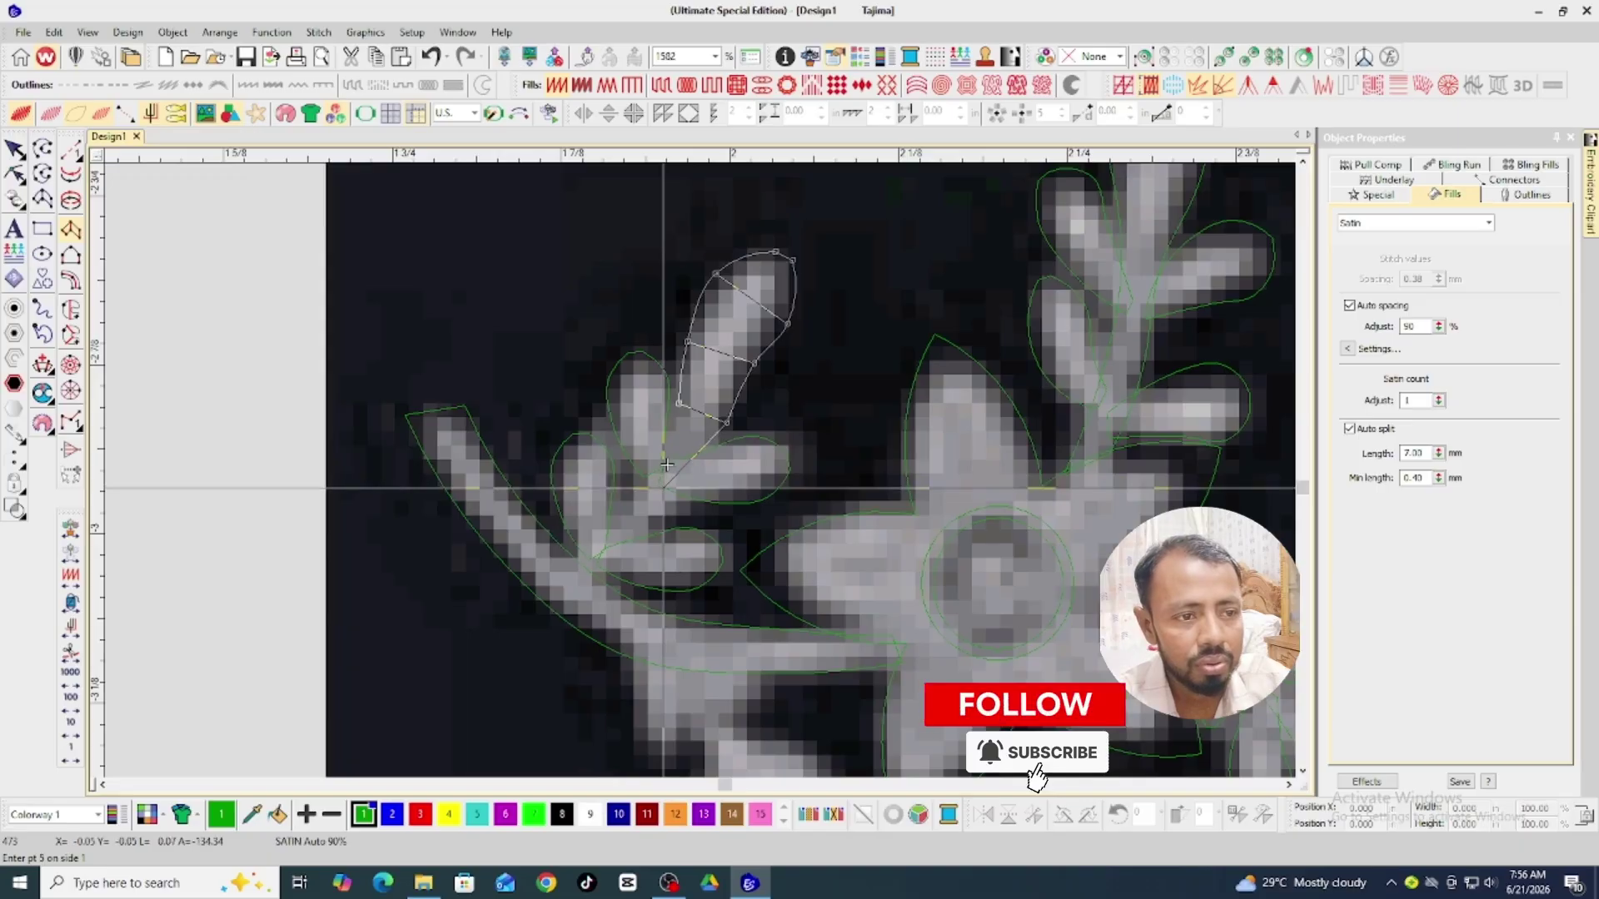
click(663, 489)
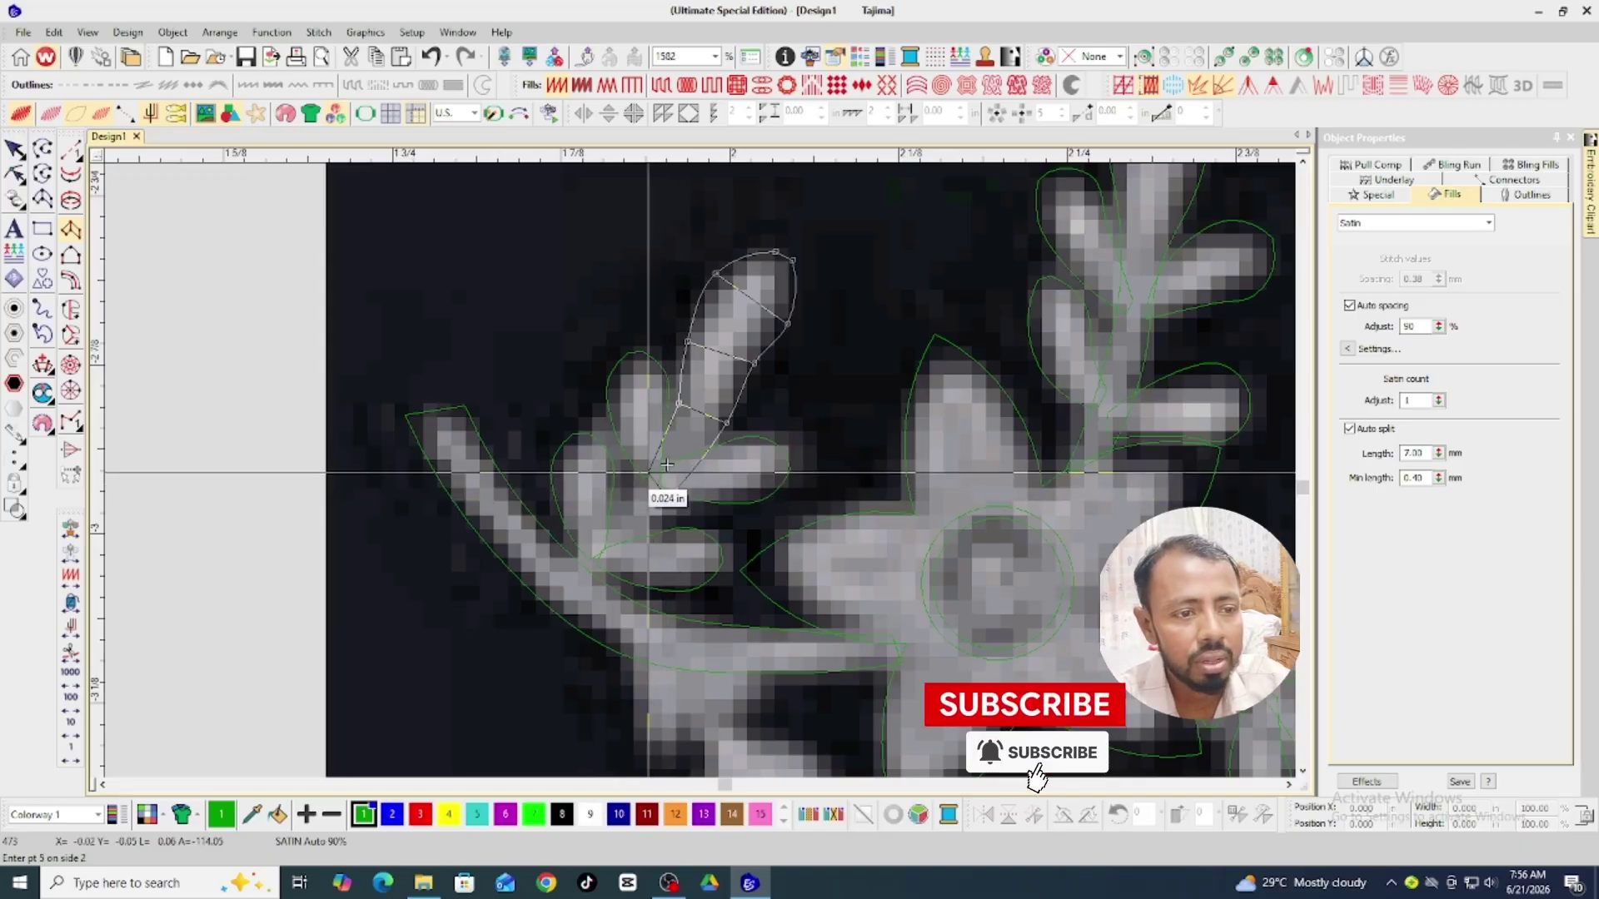
click(667, 499)
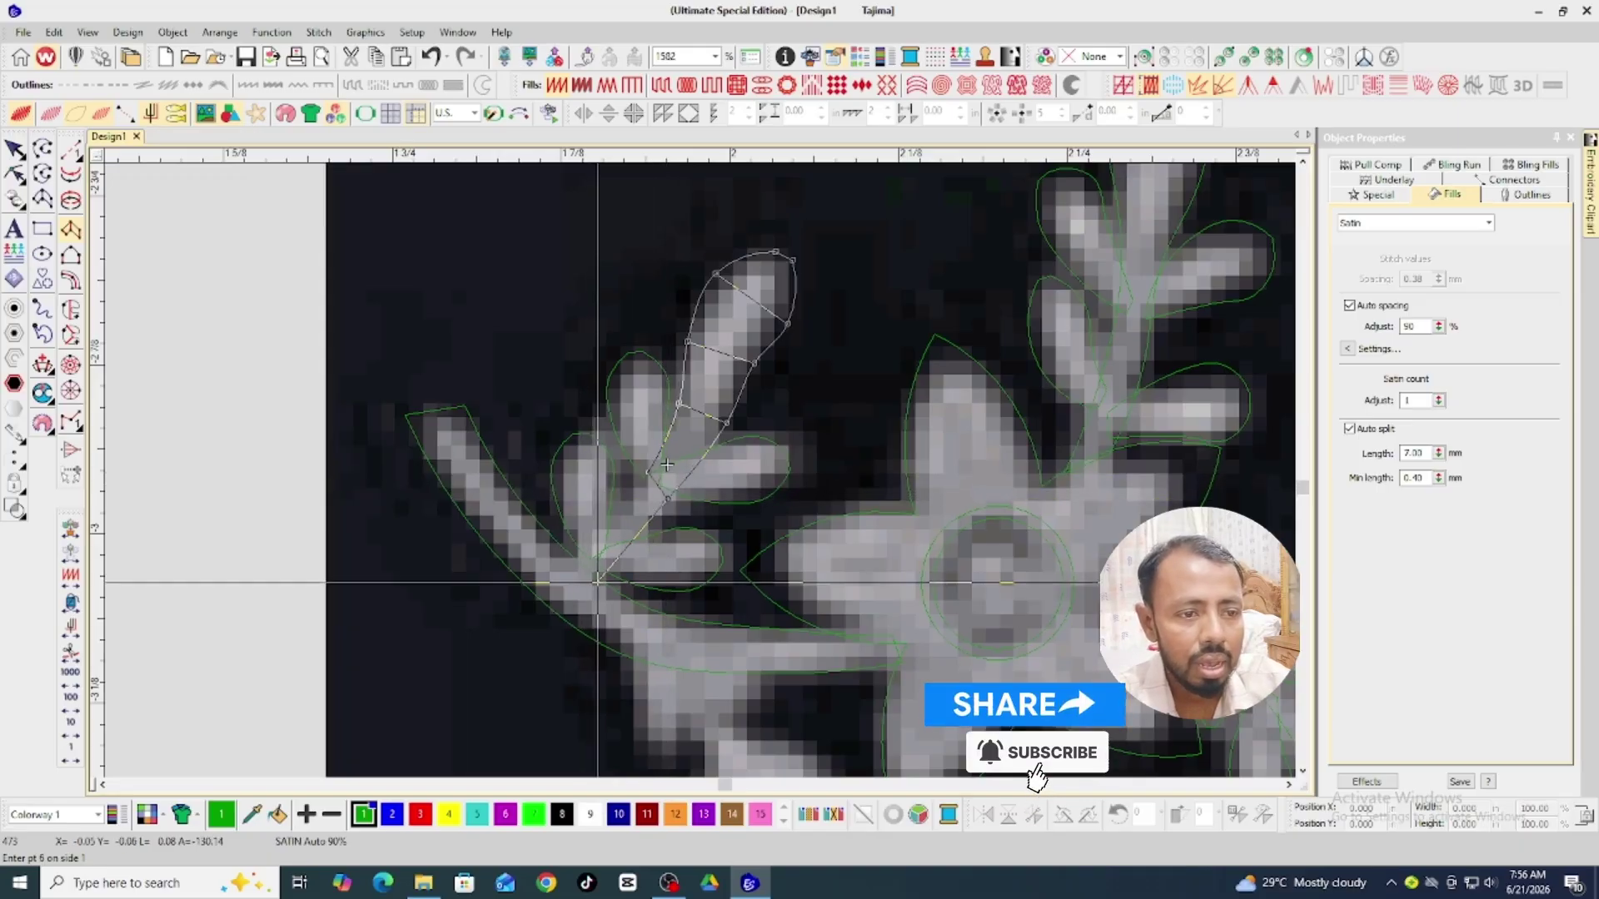
click(597, 582)
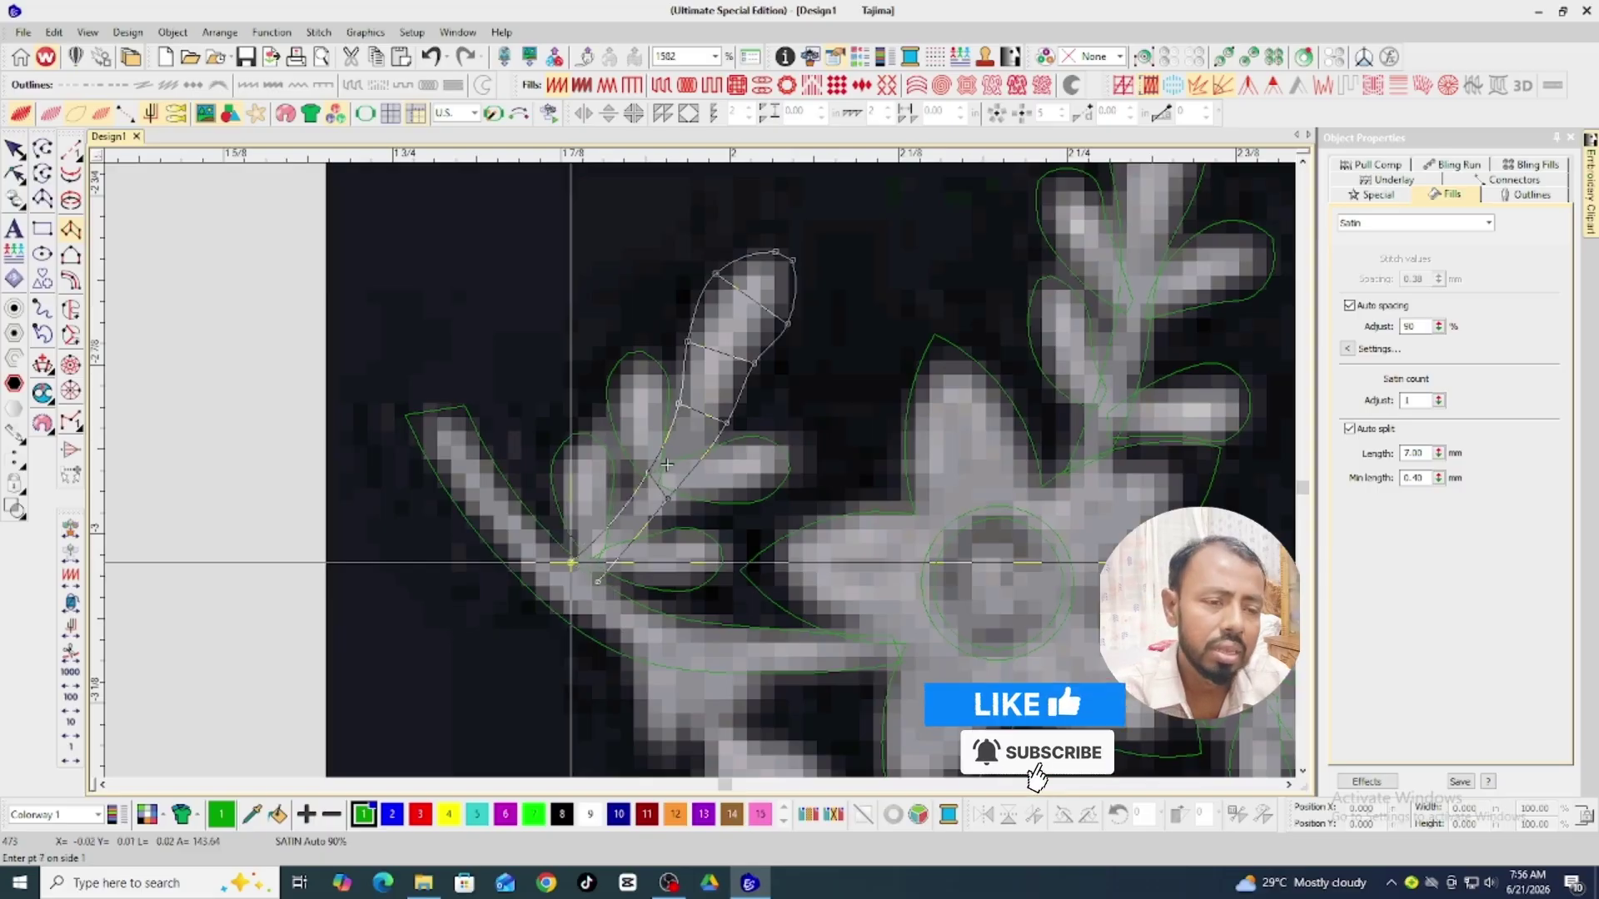
key(Return)
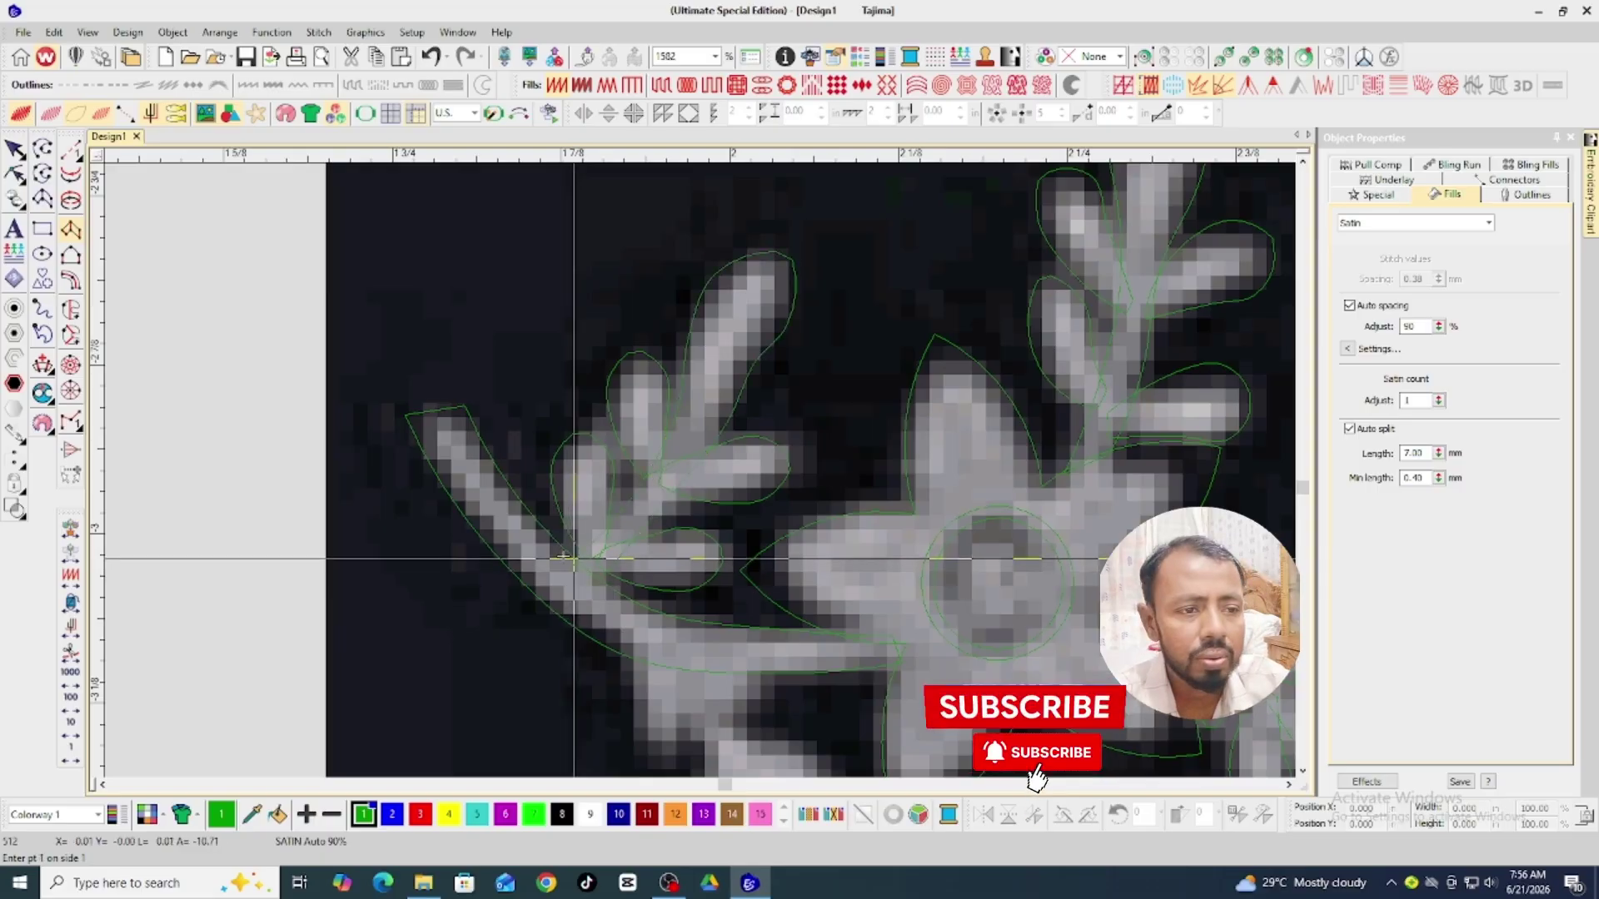
Adjust the middle and end reshape points along the sprig's central stem so it meets the curved stem.
key(h)
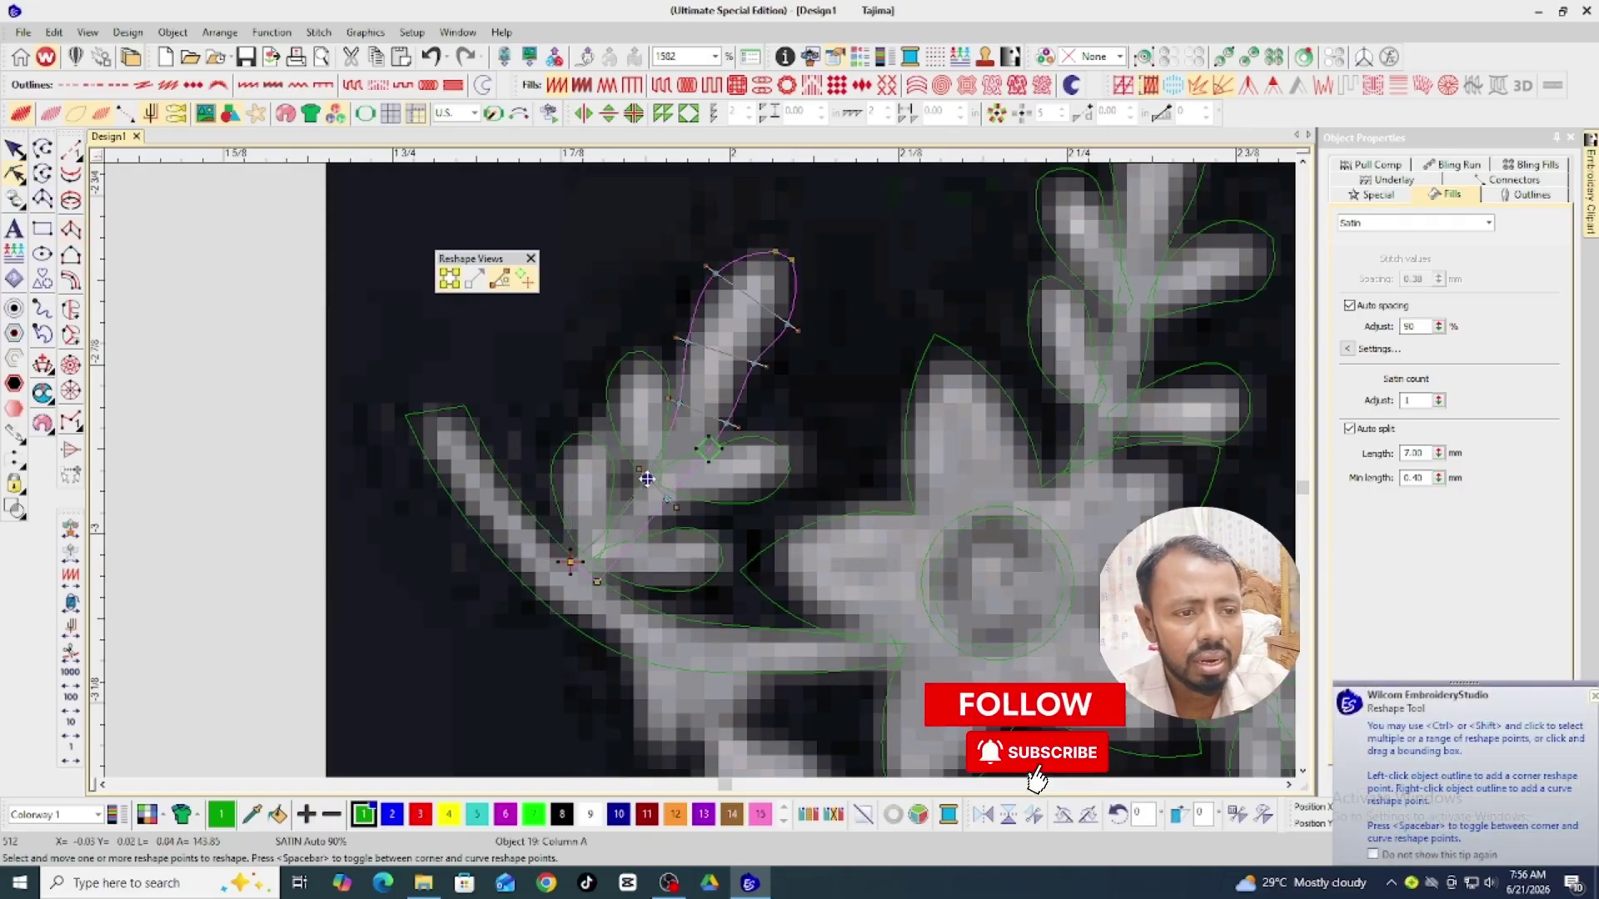
click(647, 479)
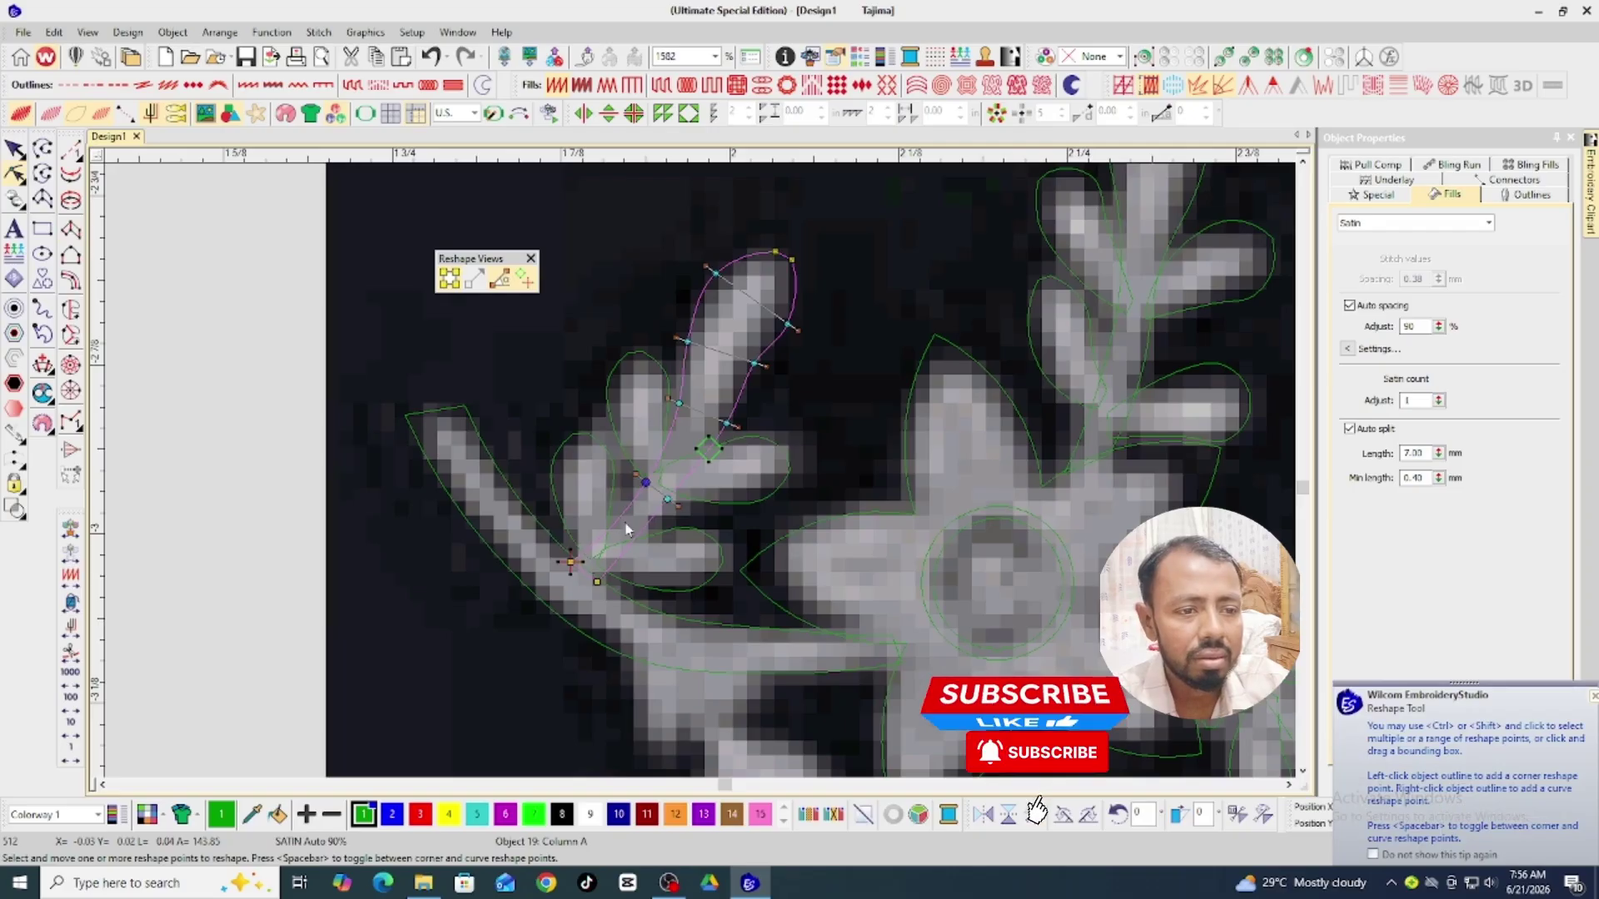
click(568, 565)
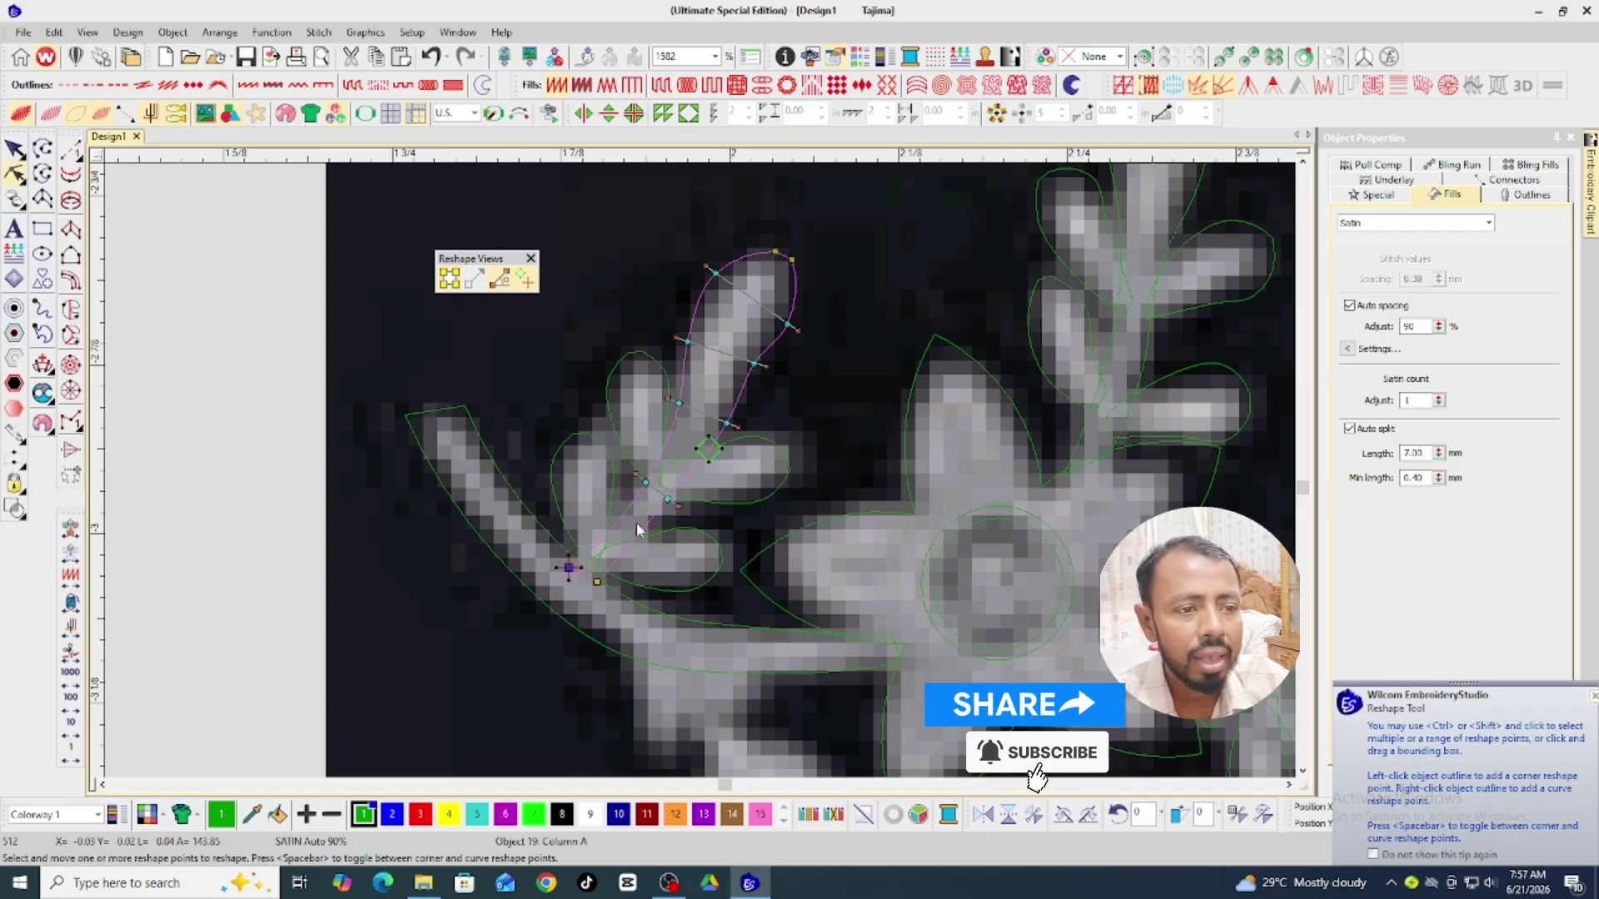
click(649, 483)
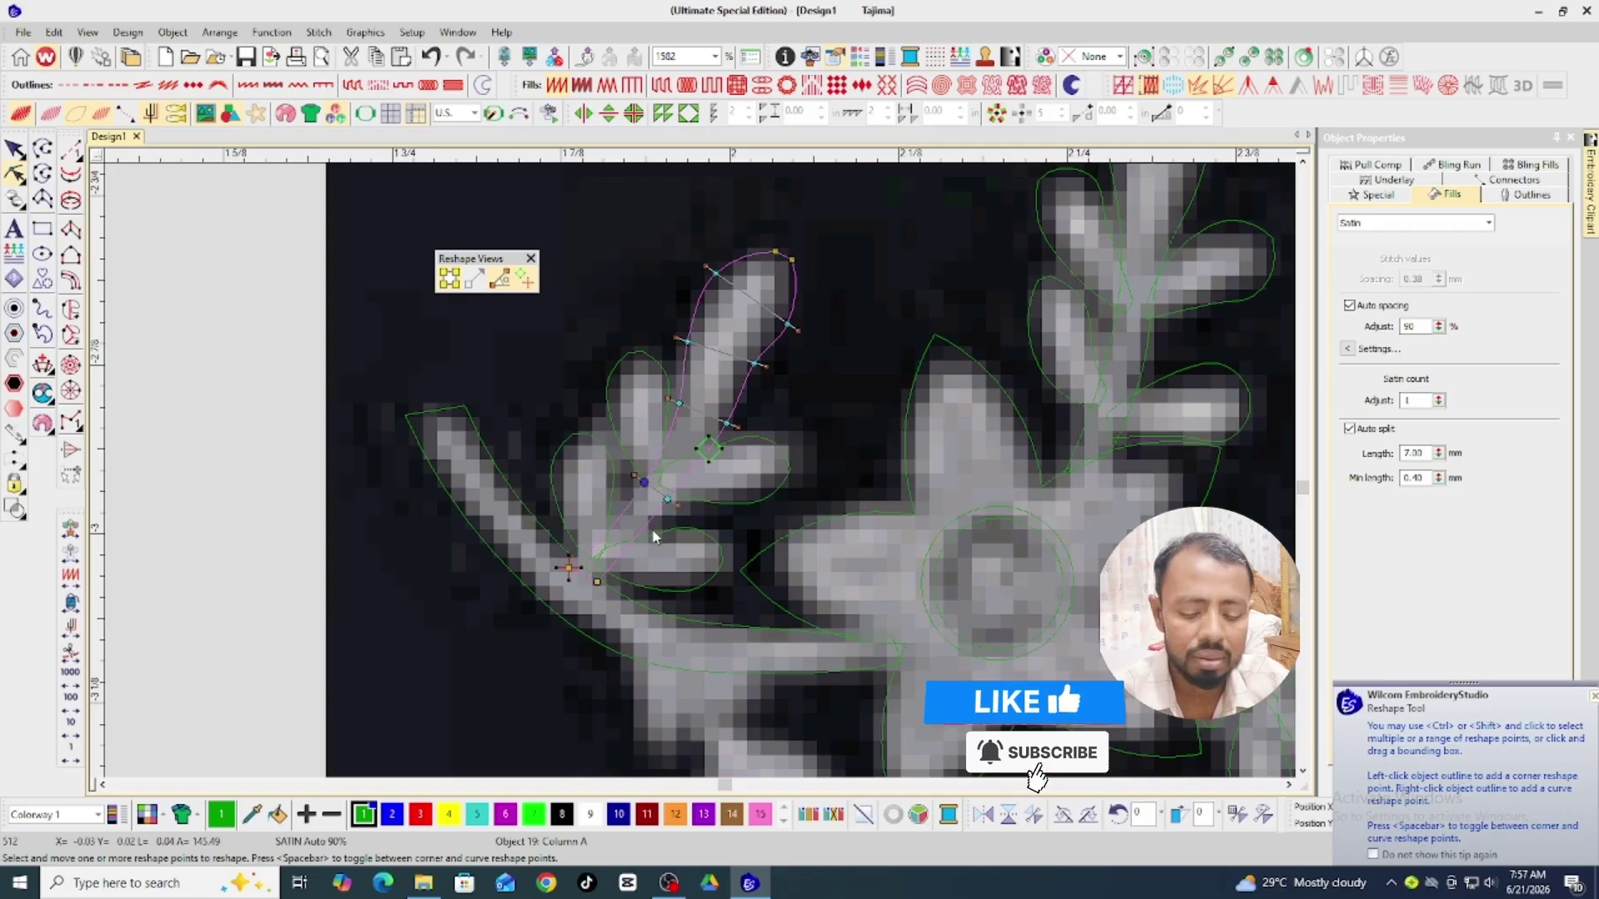
click(751, 414)
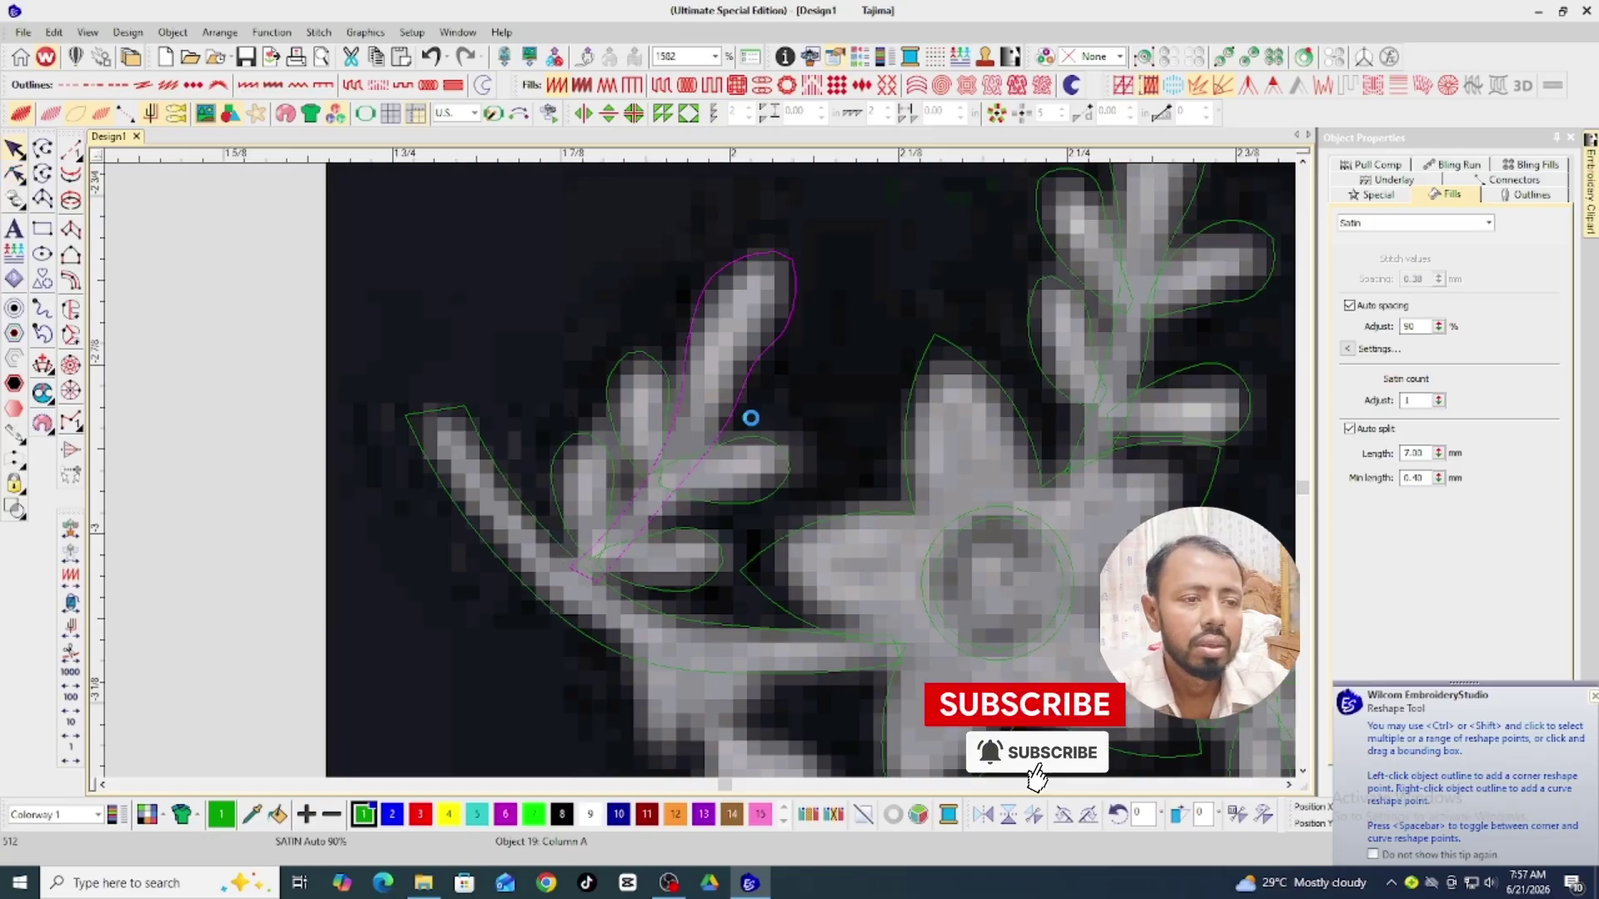
Copy the five objects of the left sprig below the curved stem and mirror the copy vertically.
scroll(753, 426, down, 4)
scroll(783, 464, up, 2)
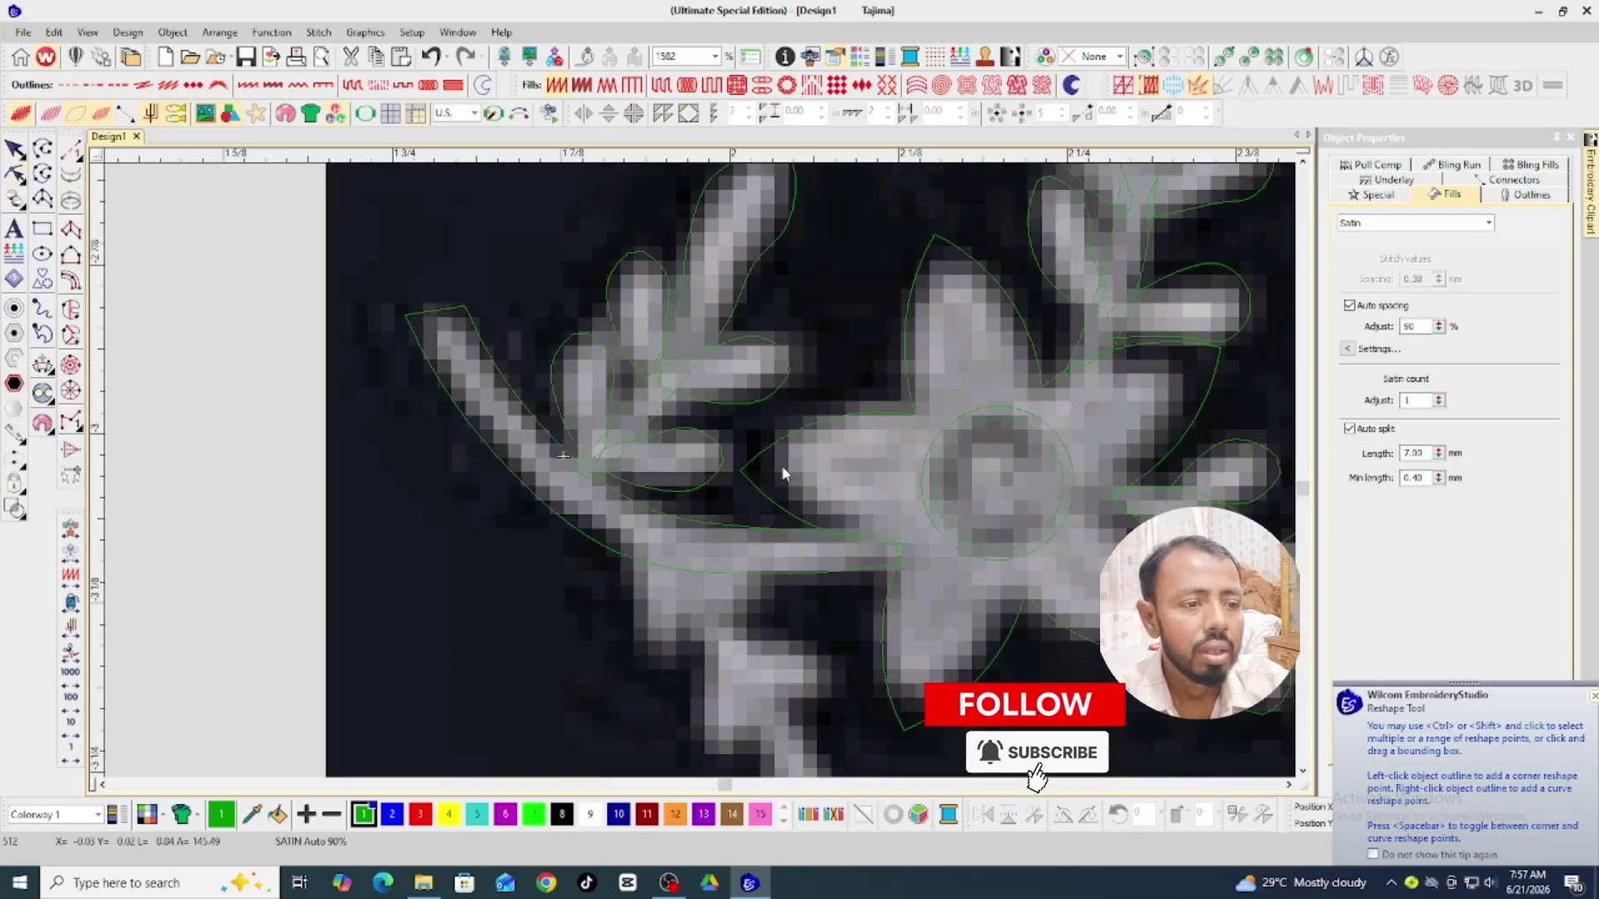
key(shift+z)
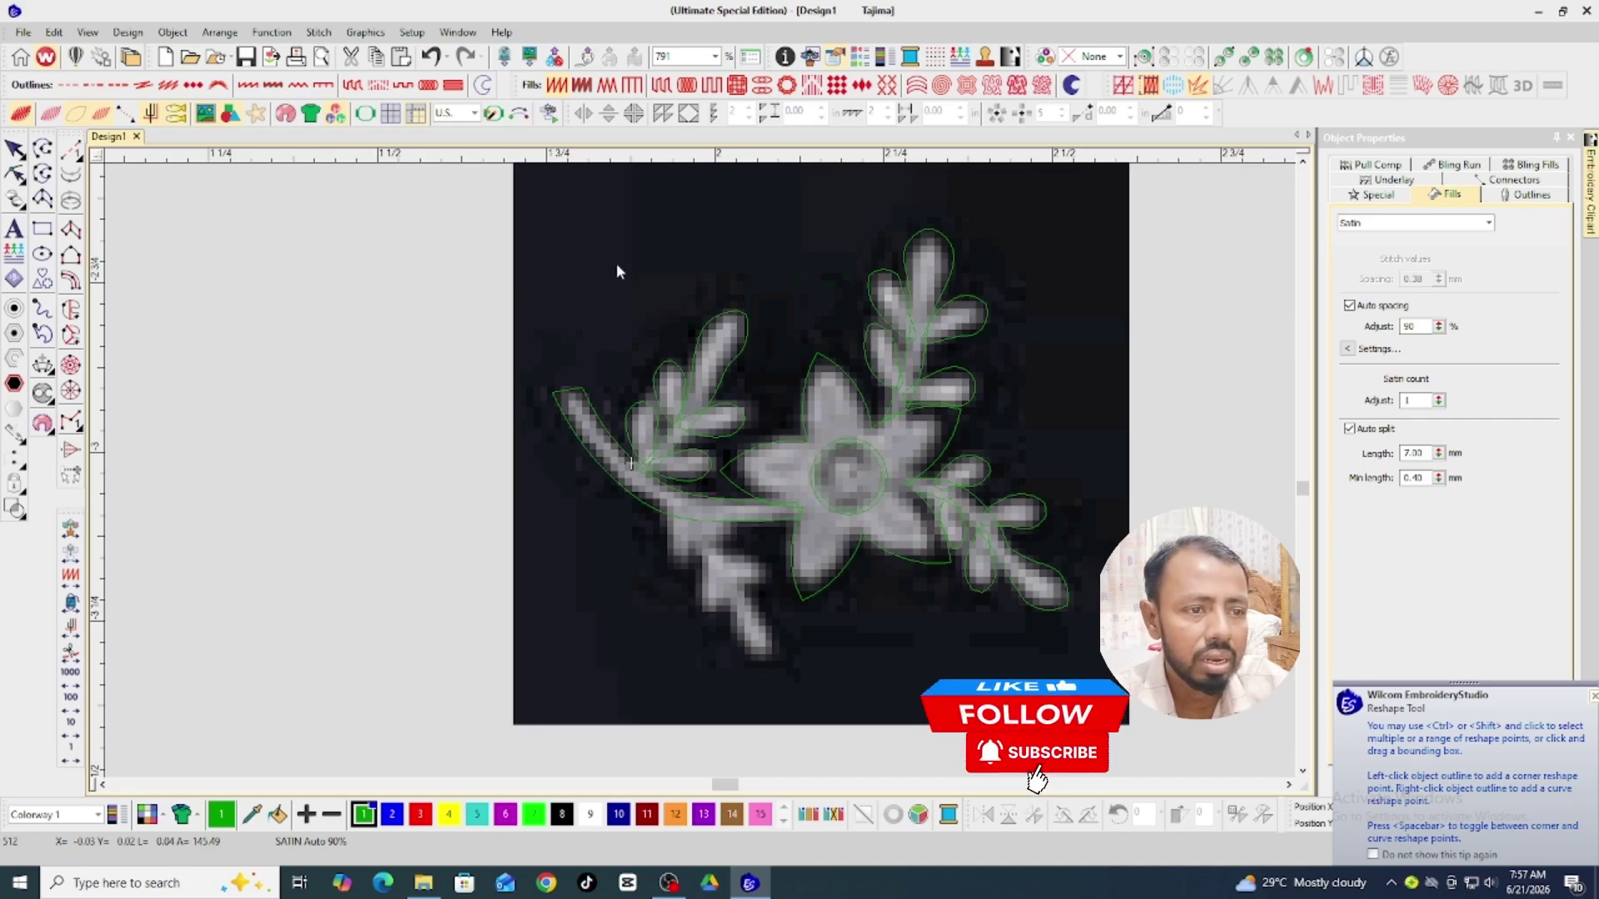
drag(601, 243, 762, 524)
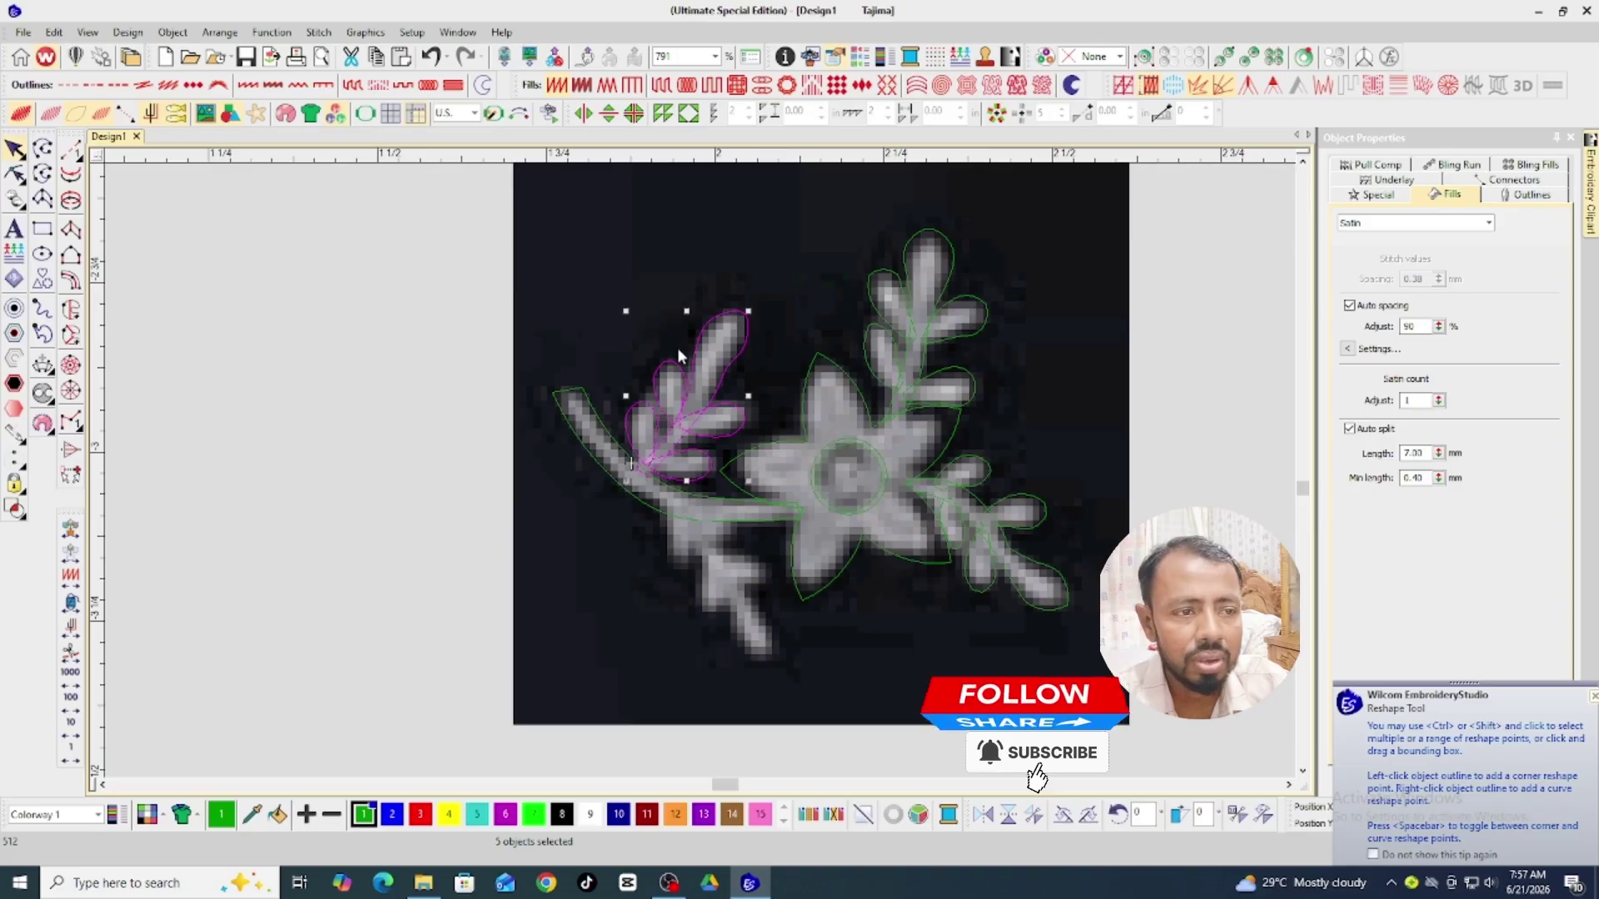
drag(677, 347, 659, 590)
click(1007, 814)
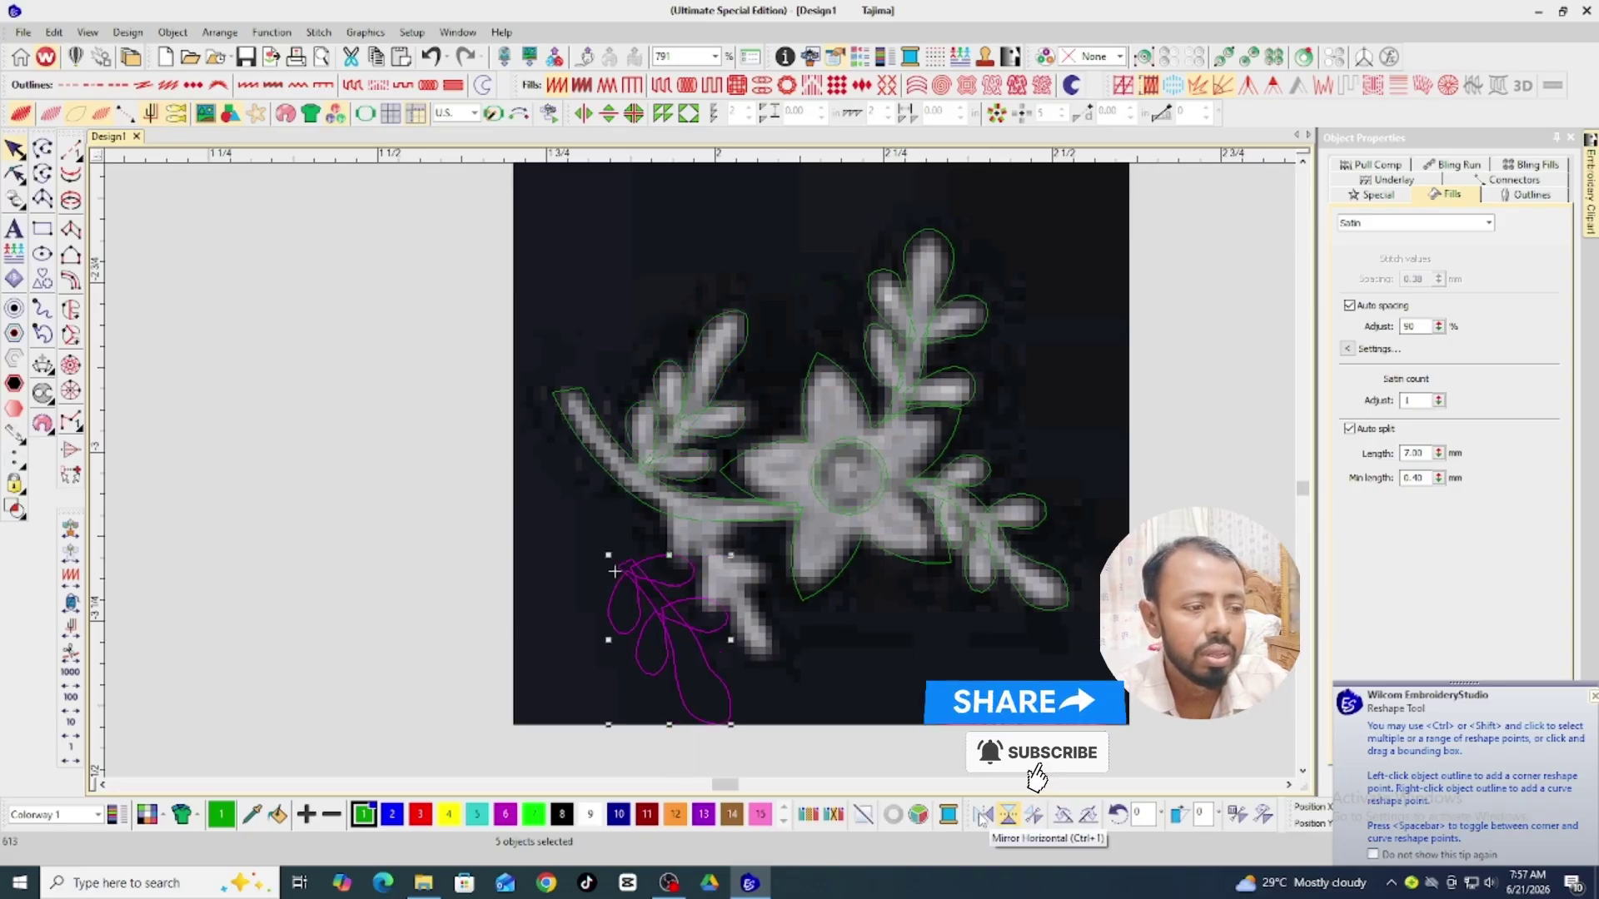
Move the mirrored sprig over the downward branch below the curved stem and group its objects.
drag(667, 643, 673, 641)
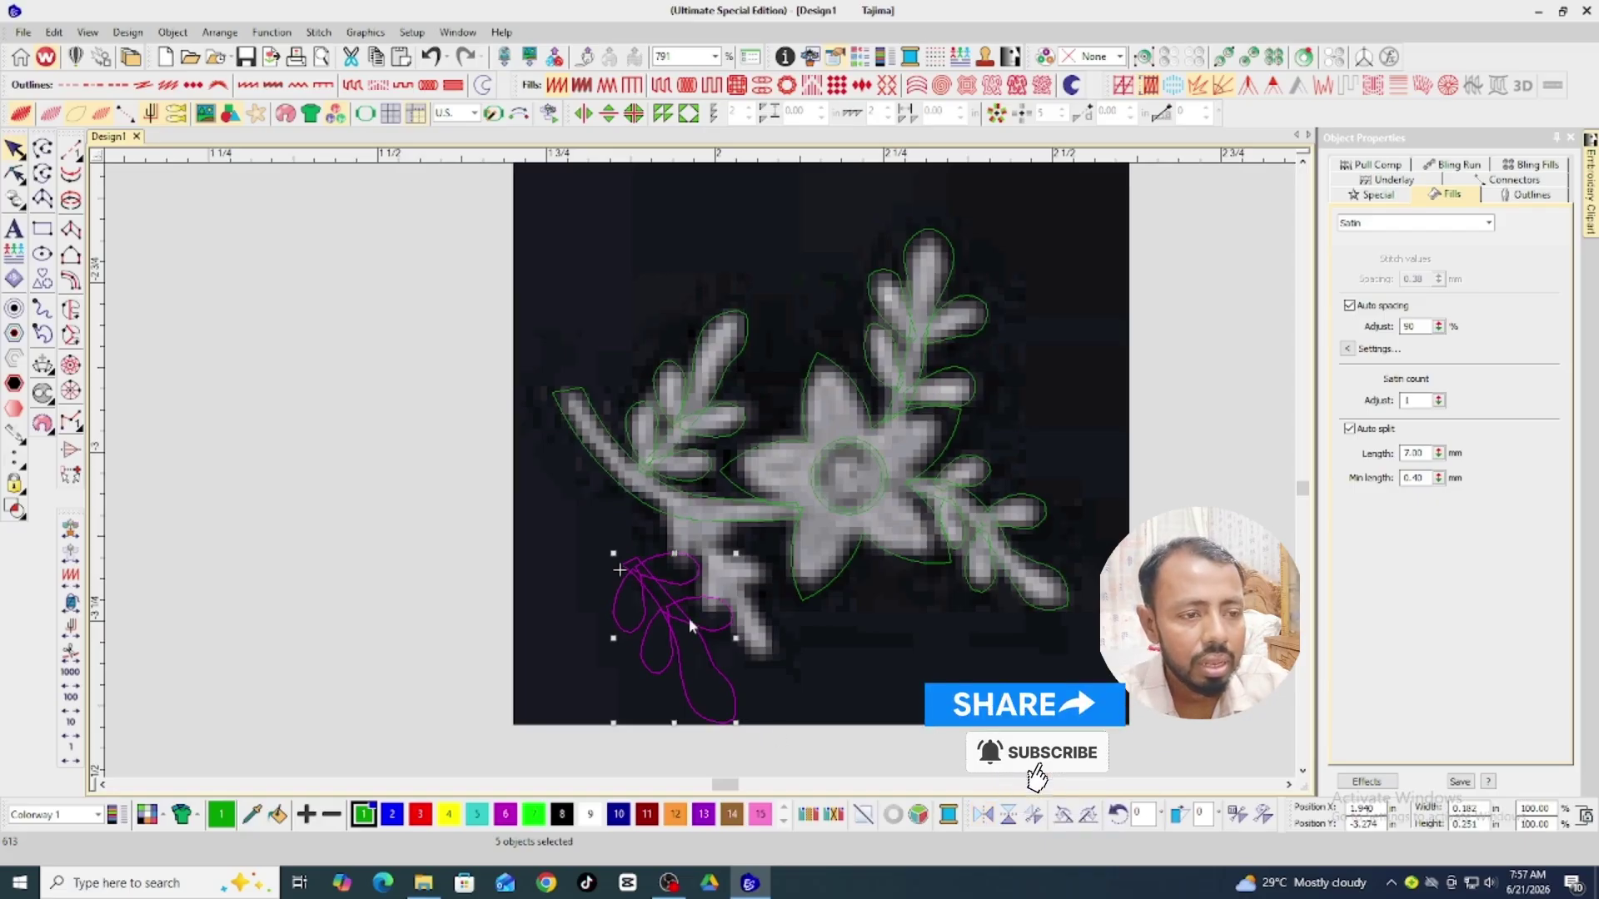
drag(680, 650, 727, 603)
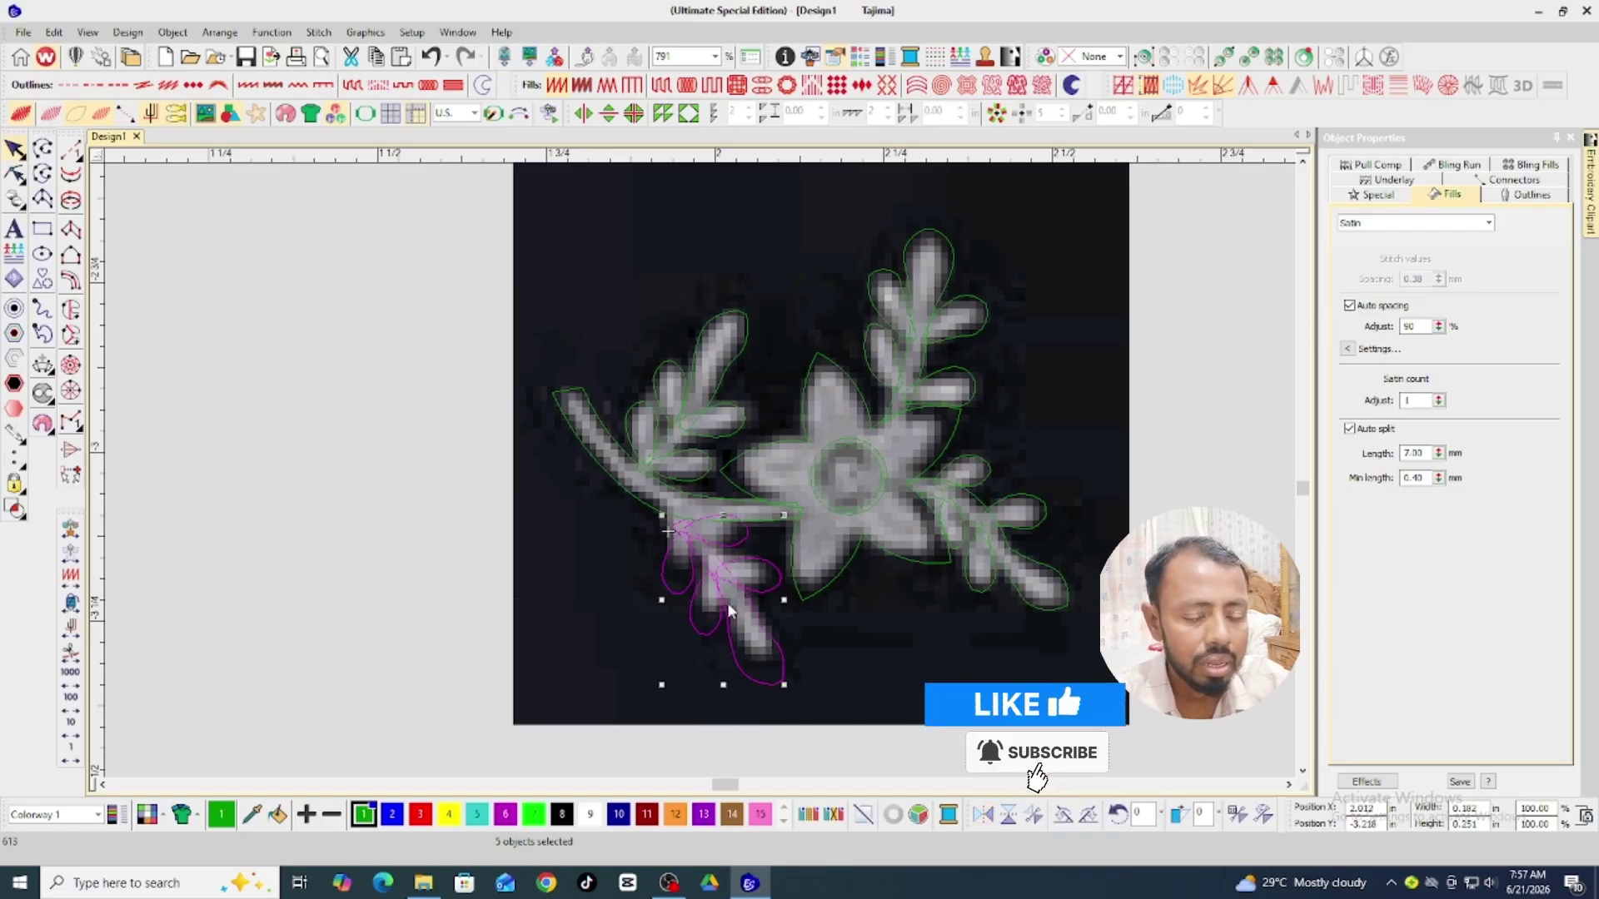
key(ctrl+g)
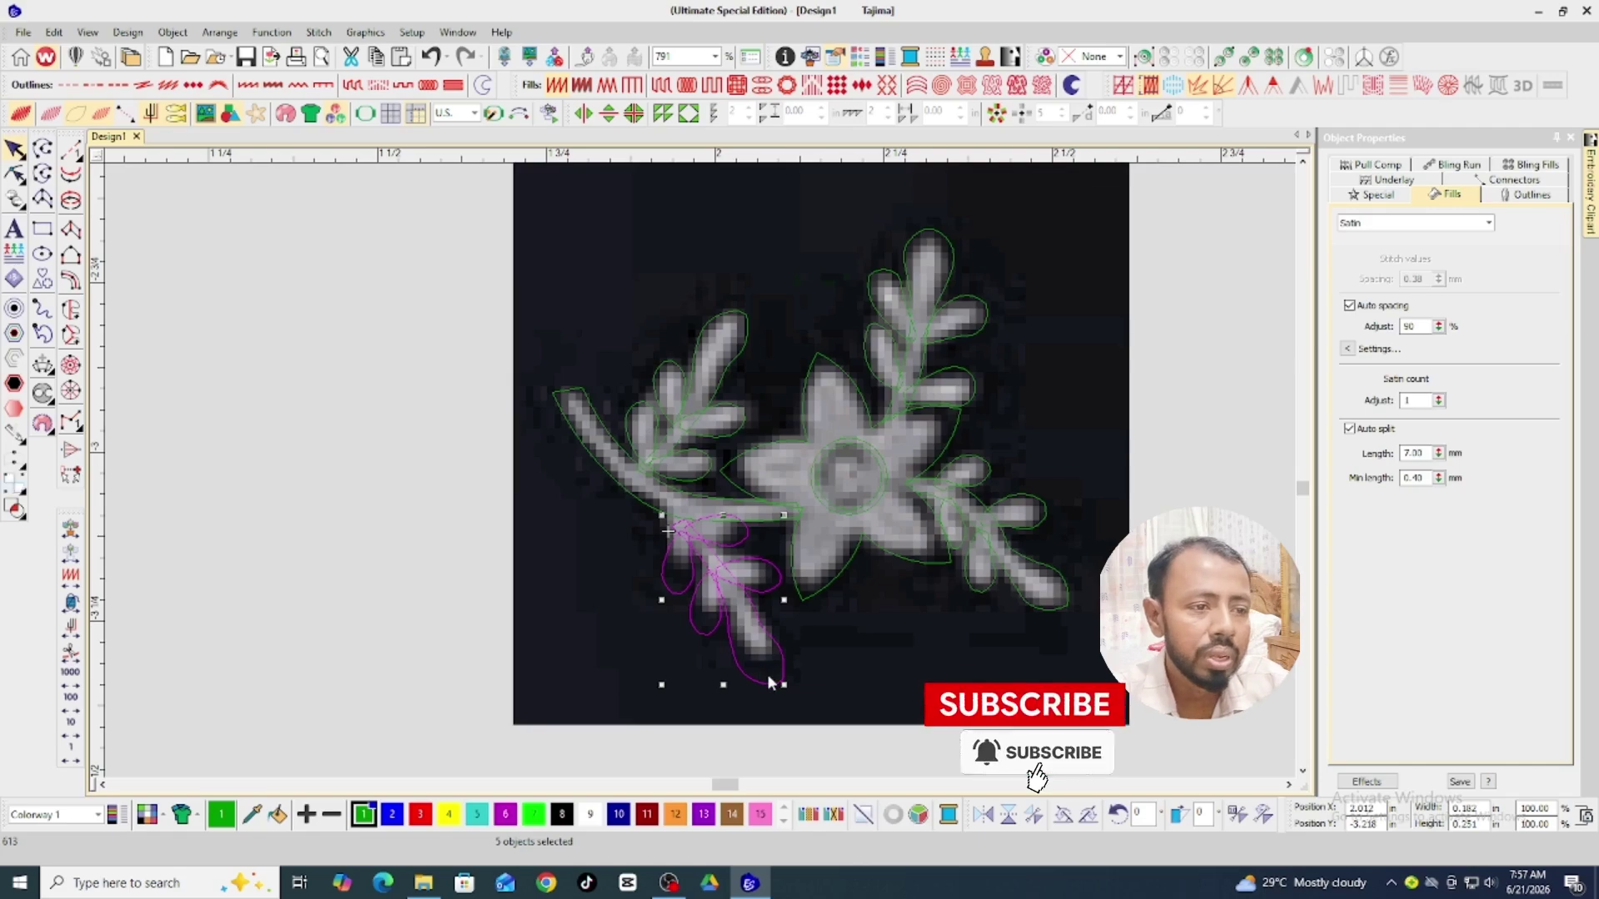
click(741, 582)
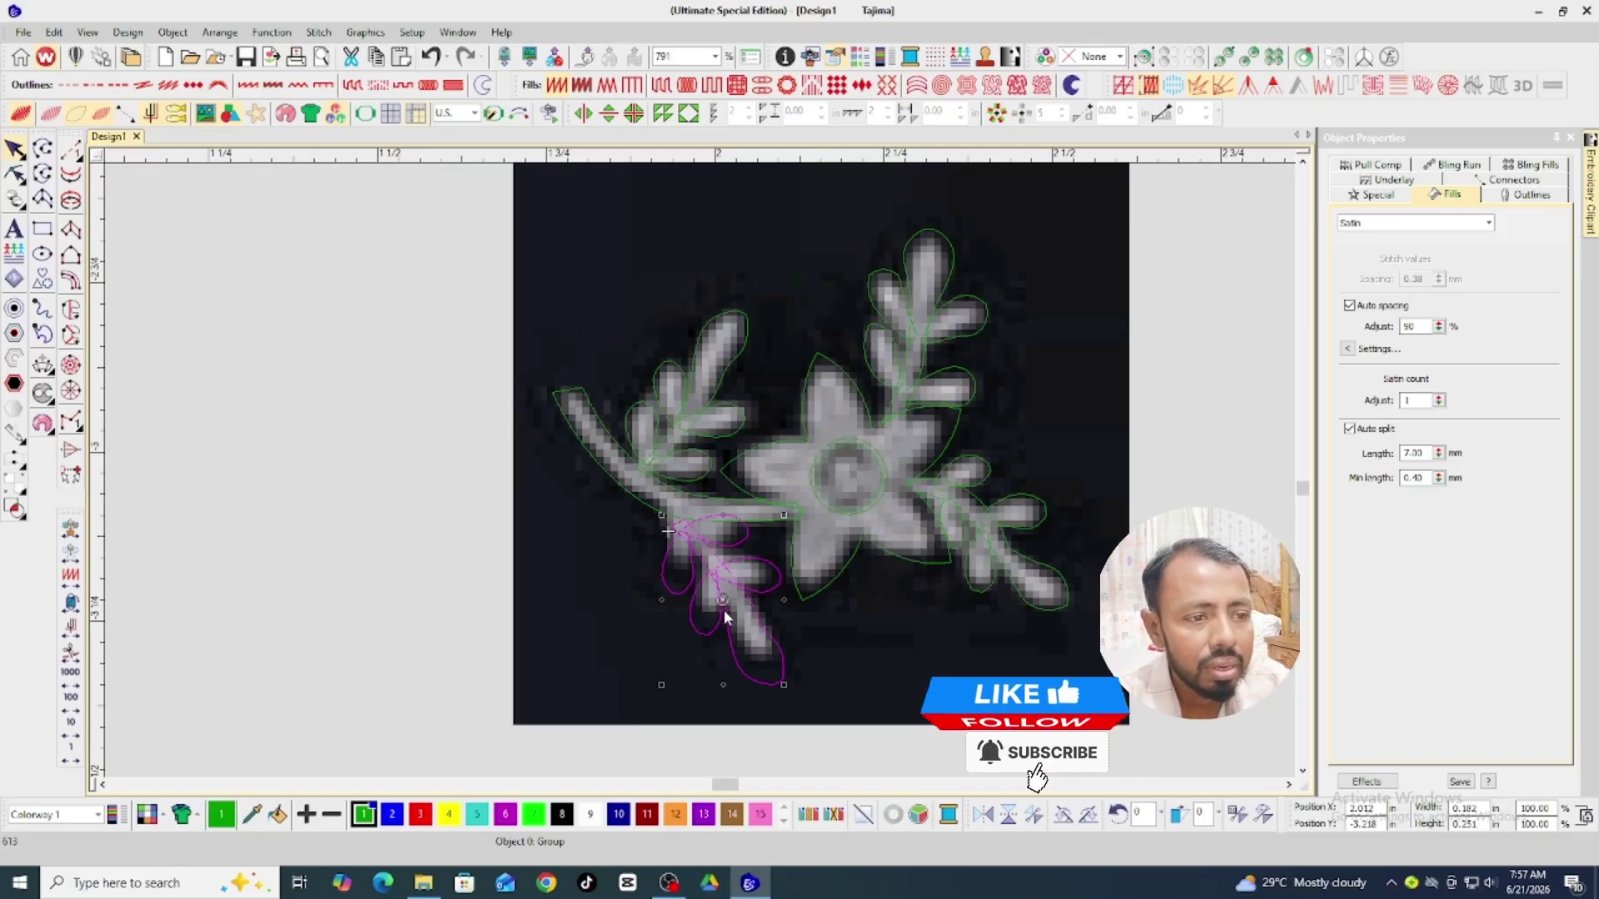
Reposition the grouped mirrored sprig on the branch below the curved stem and rotate it slightly clockwise about its base.
drag(723, 605, 711, 589)
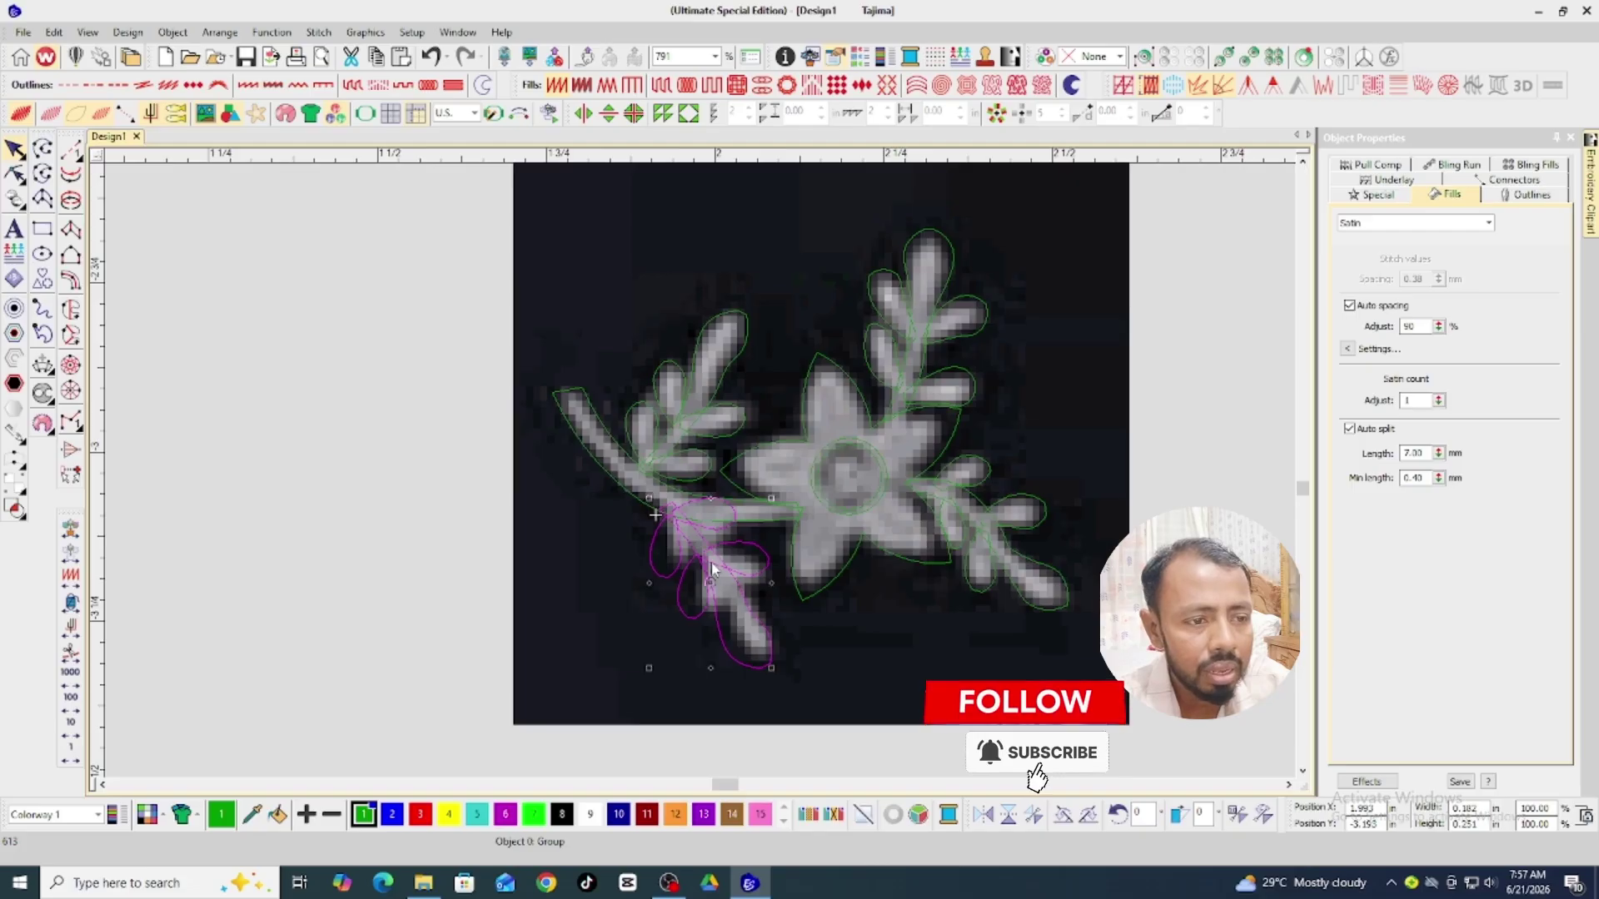
mouse_move(712, 569)
mouse_down()
mouse_move(732, 588)
mouse_move(712, 531)
mouse_move(690, 522)
mouse_up()
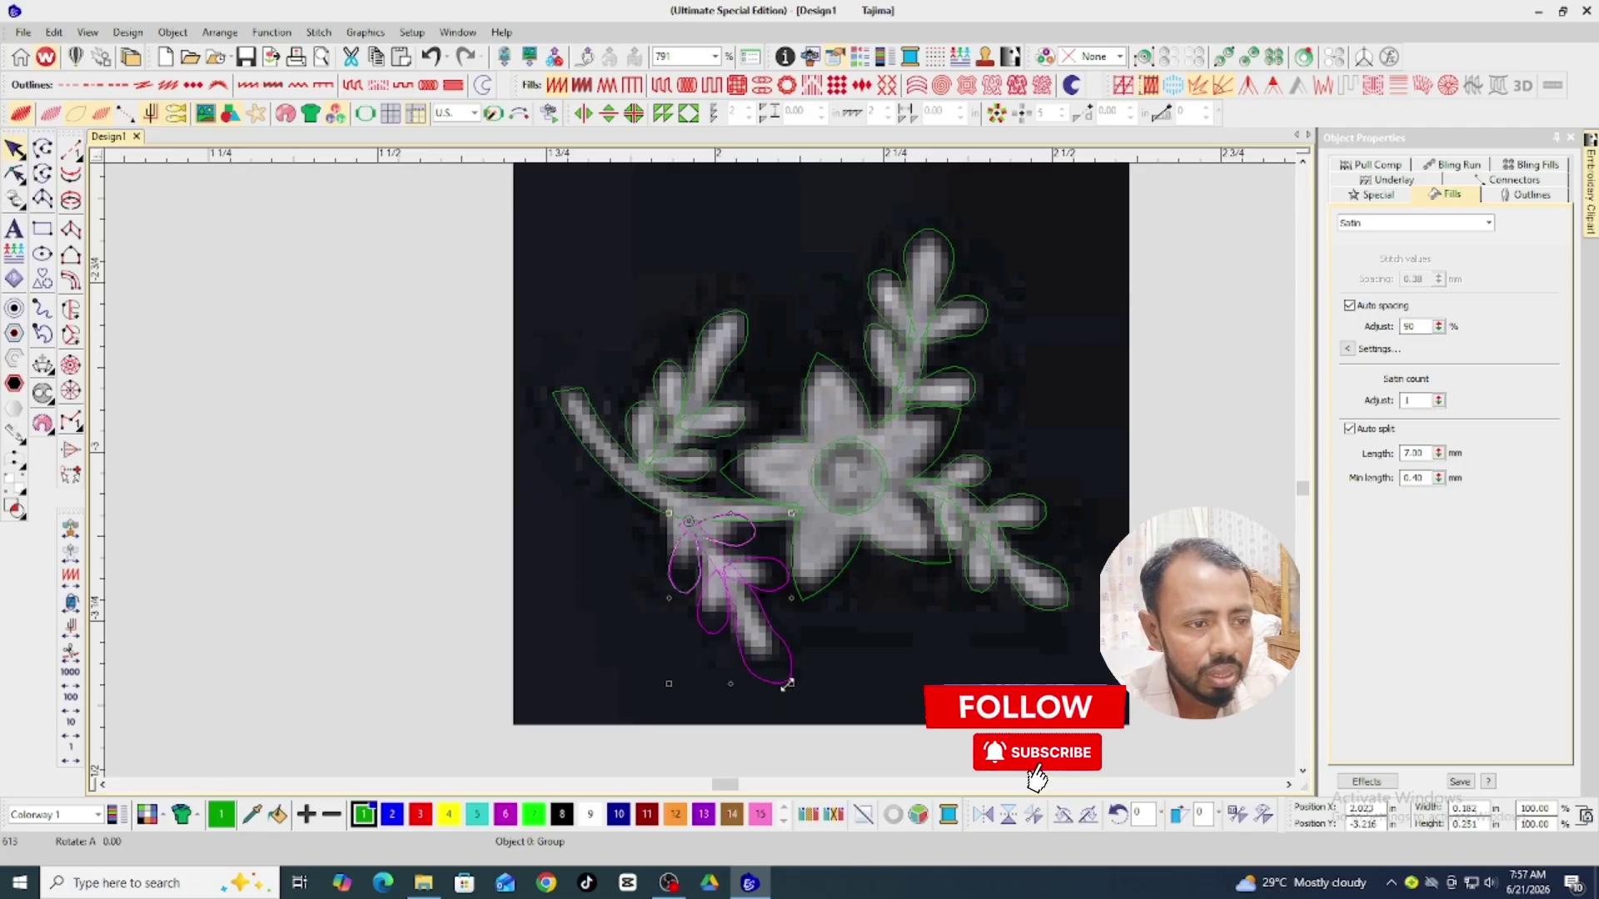
mouse_move(787, 684)
mouse_down()
mouse_move(764, 698)
mouse_move(763, 672)
mouse_up()
Reshape the upper end points of the lower-left sprig's central stem to join the curved stem, and show the stitches.
key(plus)
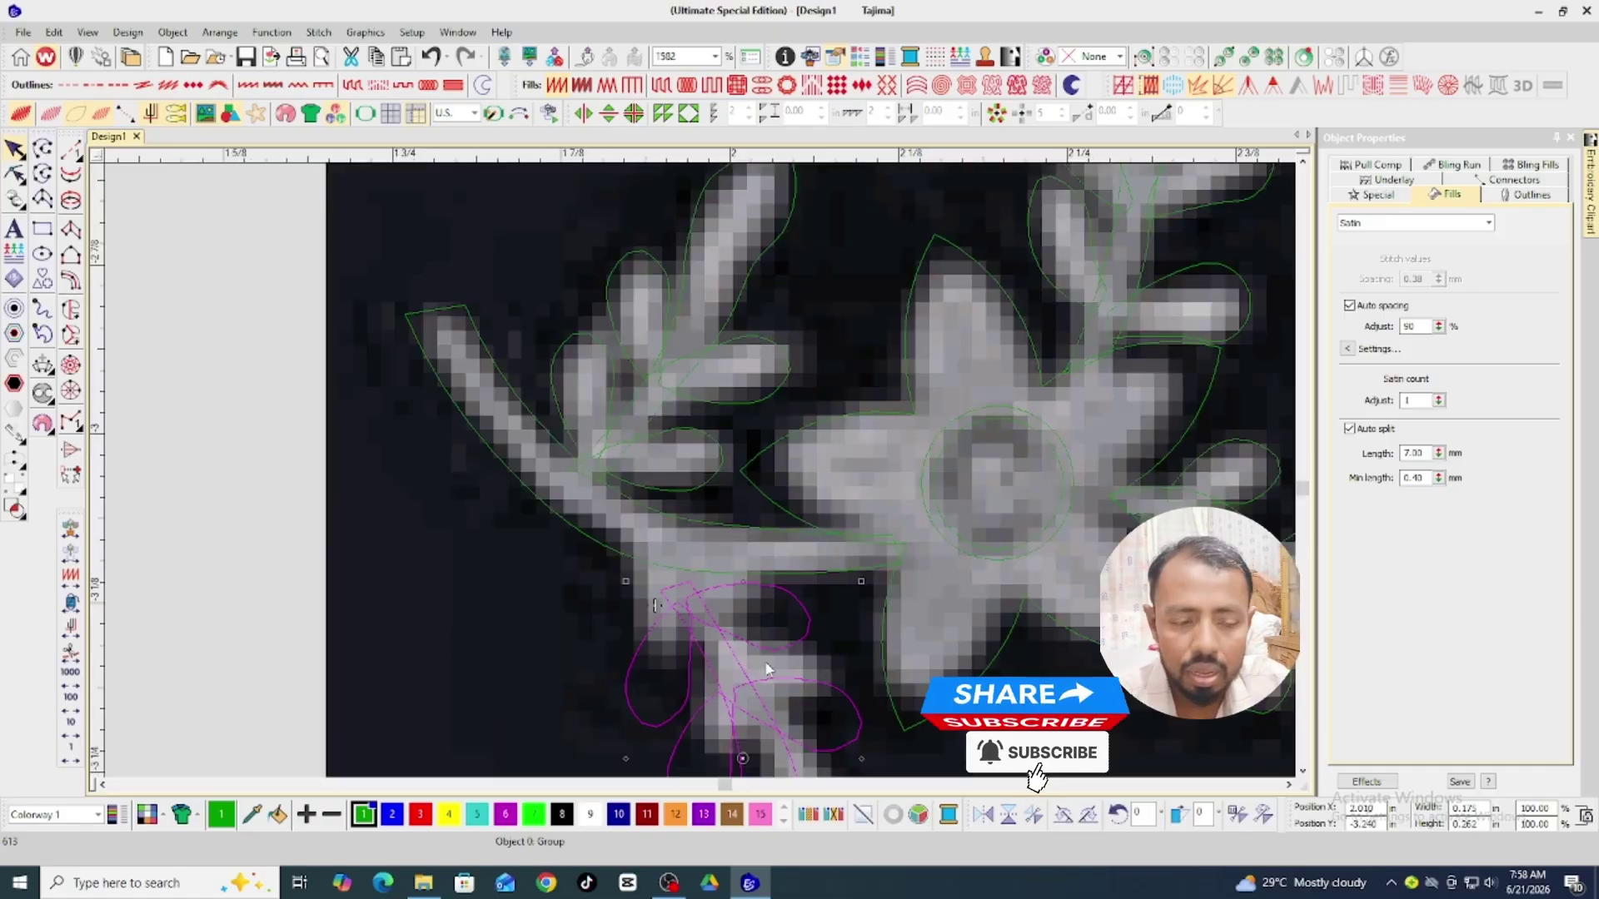
key(h)
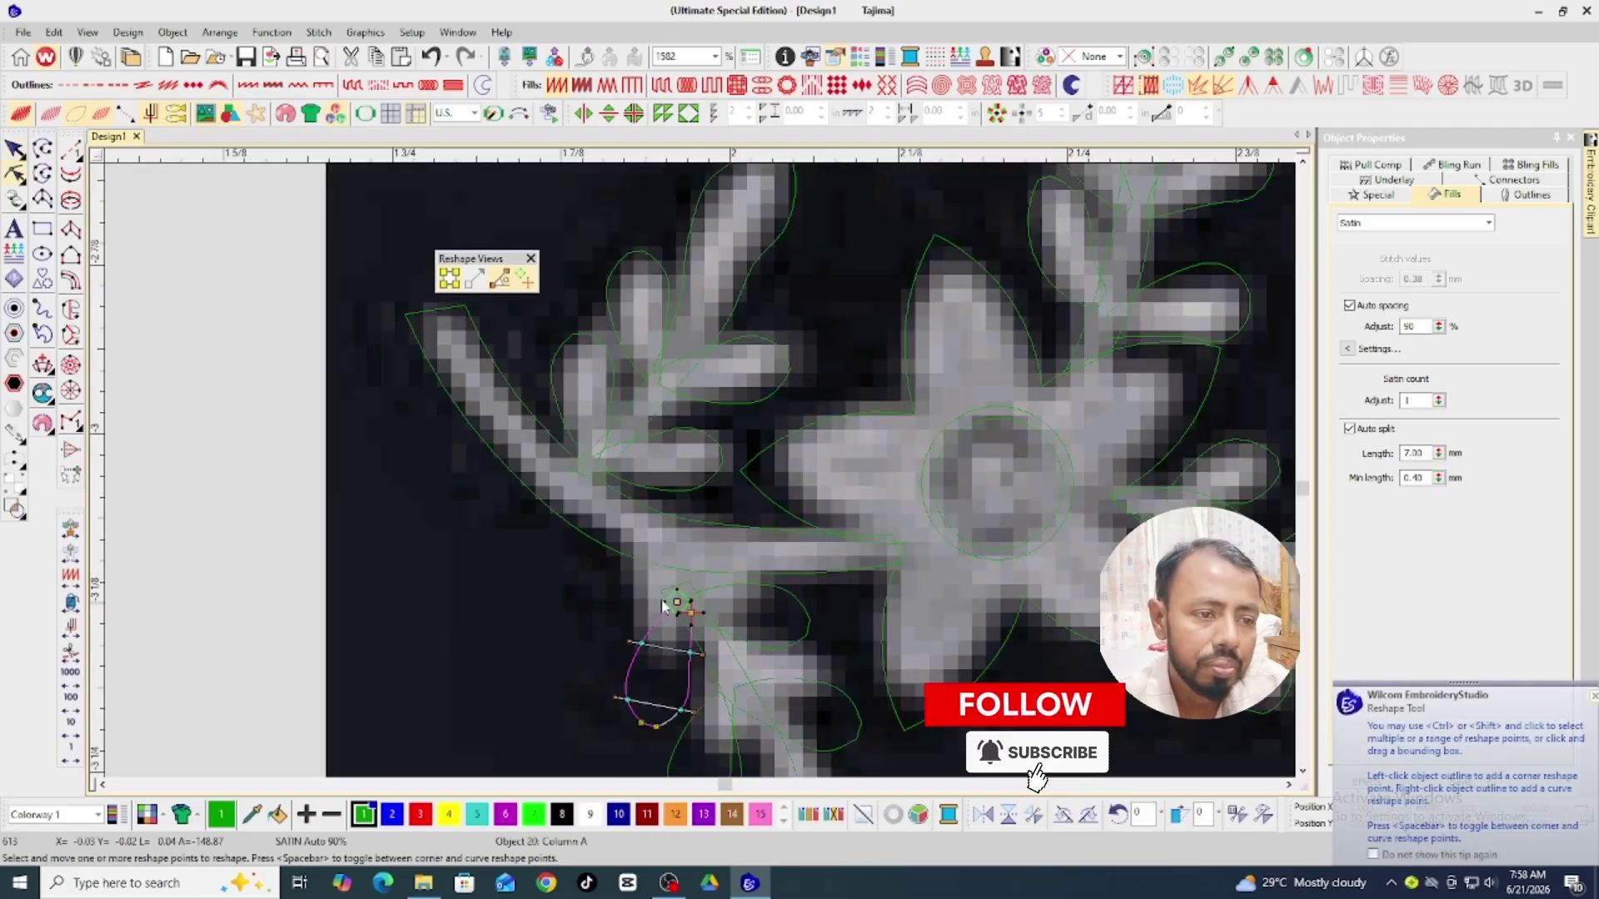
click(661, 591)
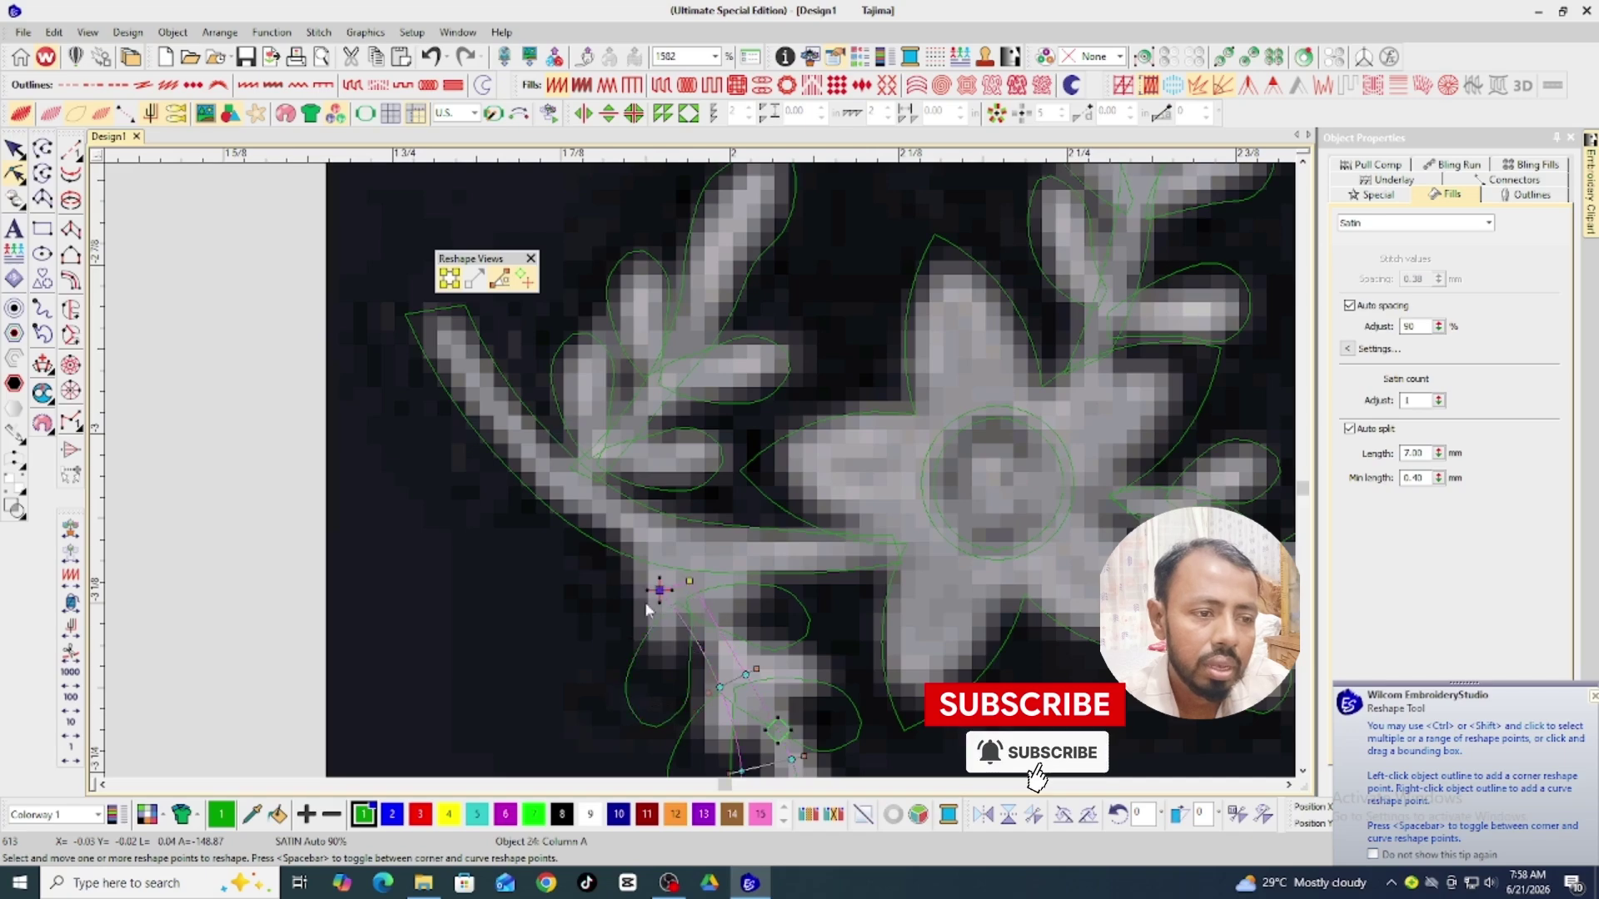
drag(691, 583, 638, 559)
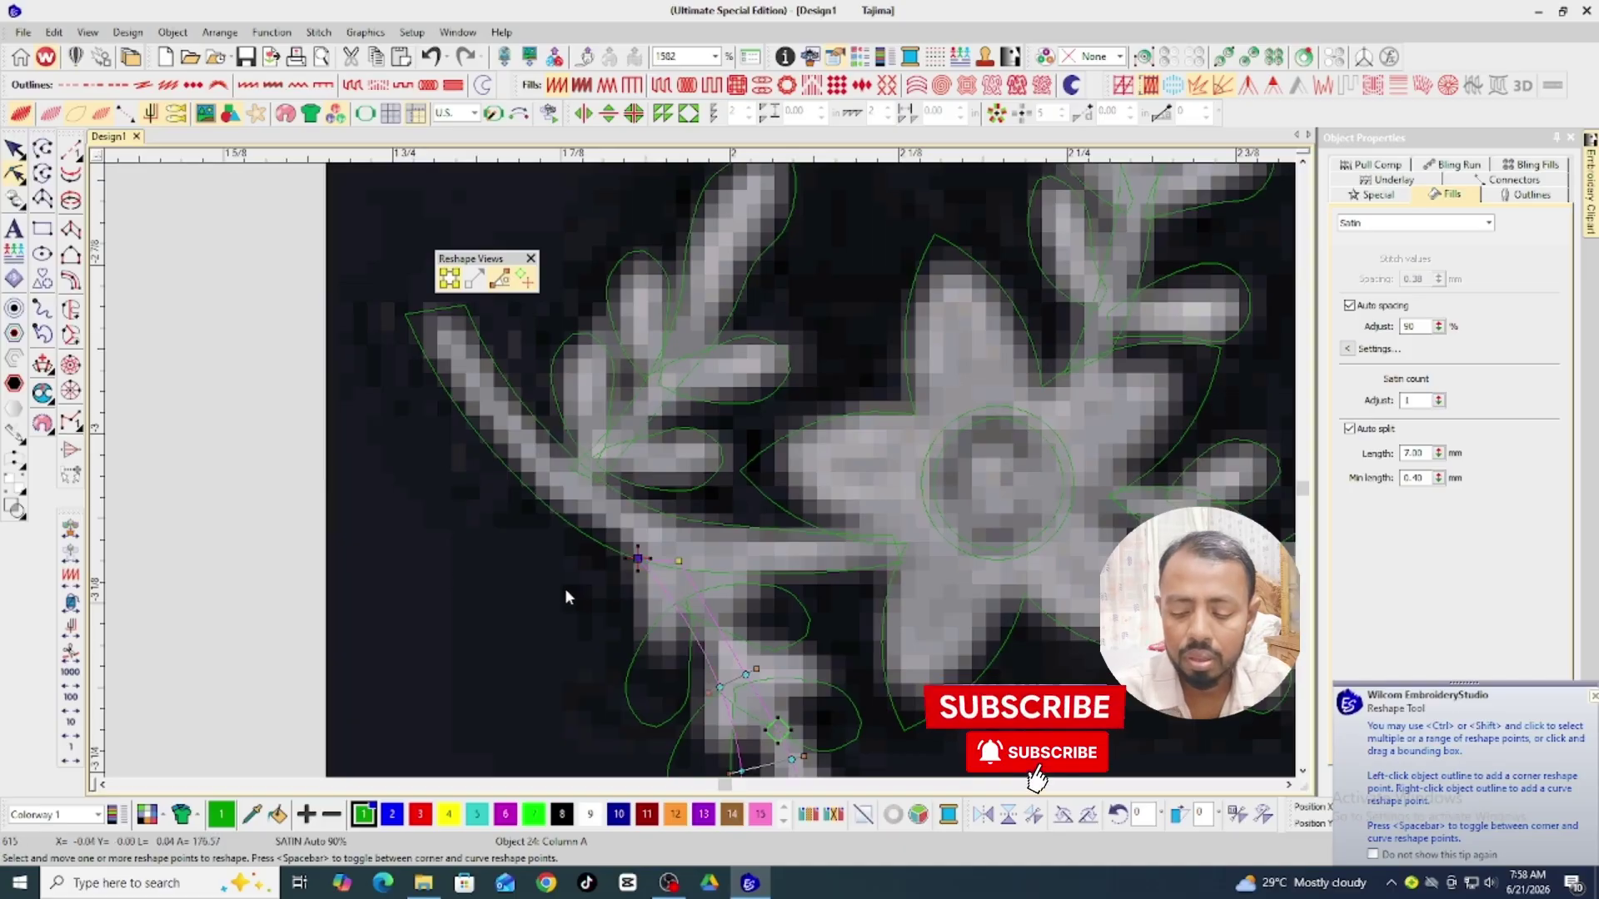
key(t)
key(Escape)
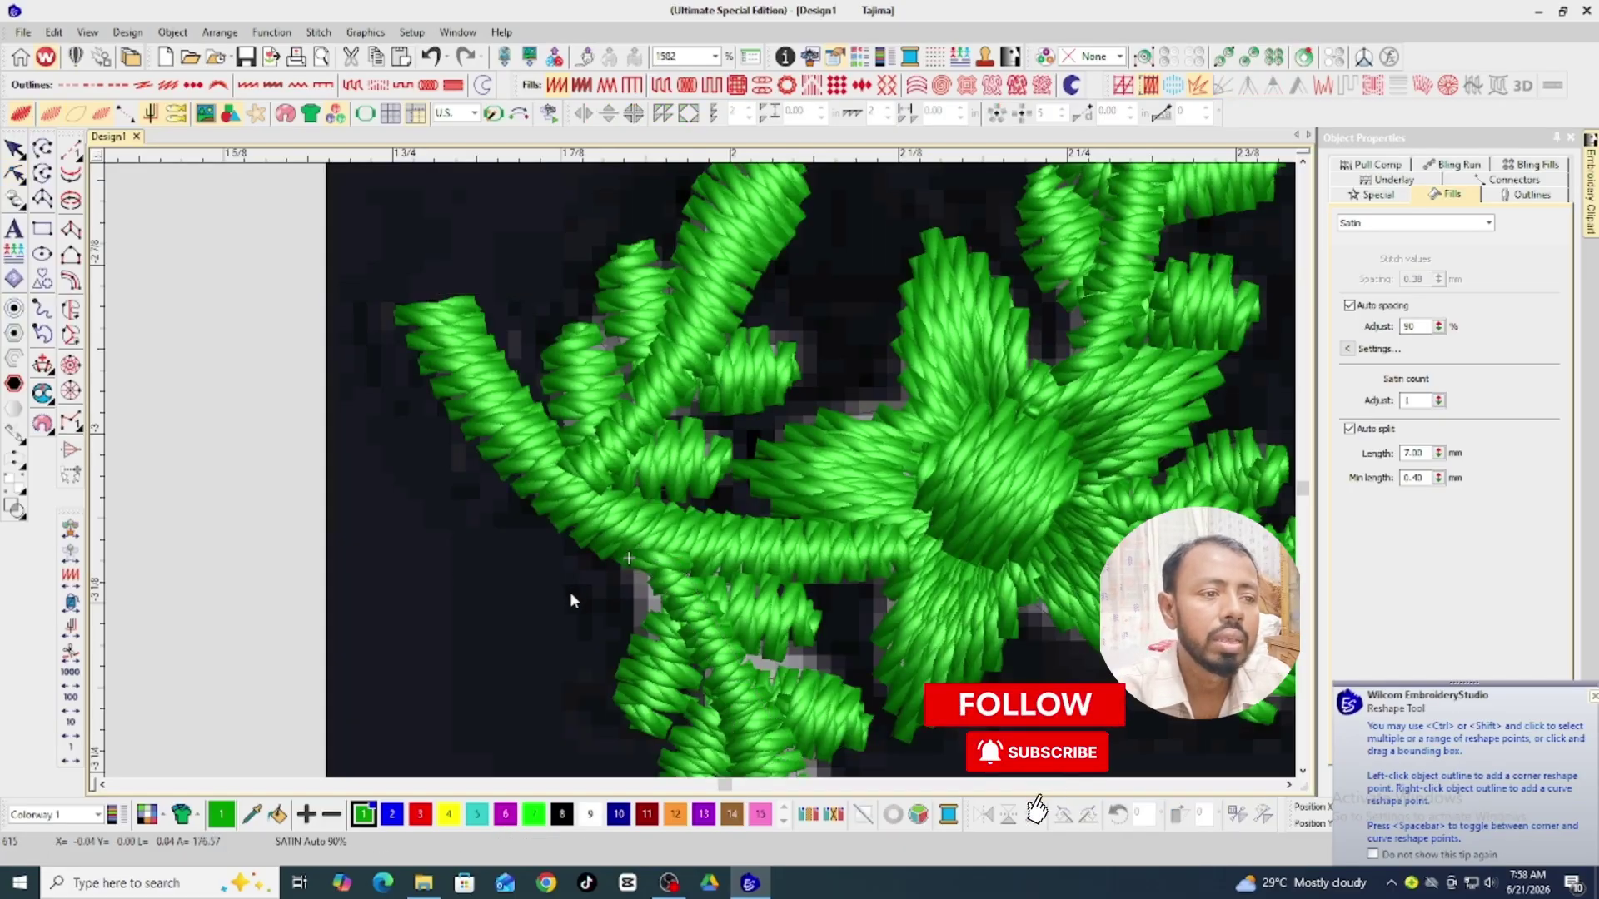
Select the whole design and scale it proportionally to a width of 2 in.
key(shift+z)
key(shift+z)
key(ctrl+a)
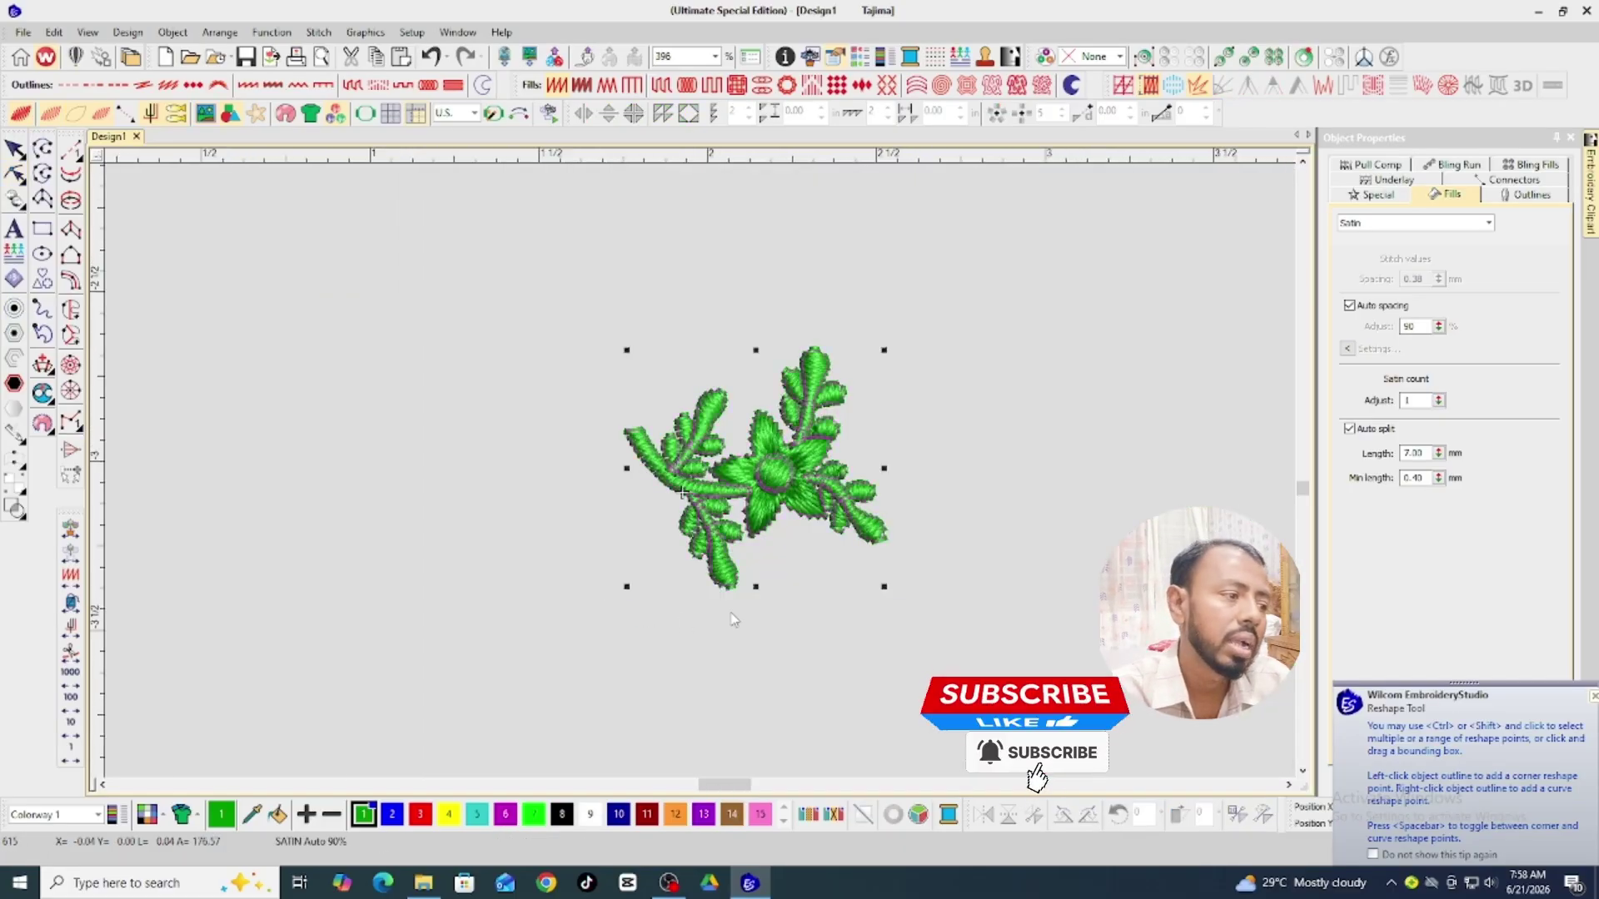
click(1593, 697)
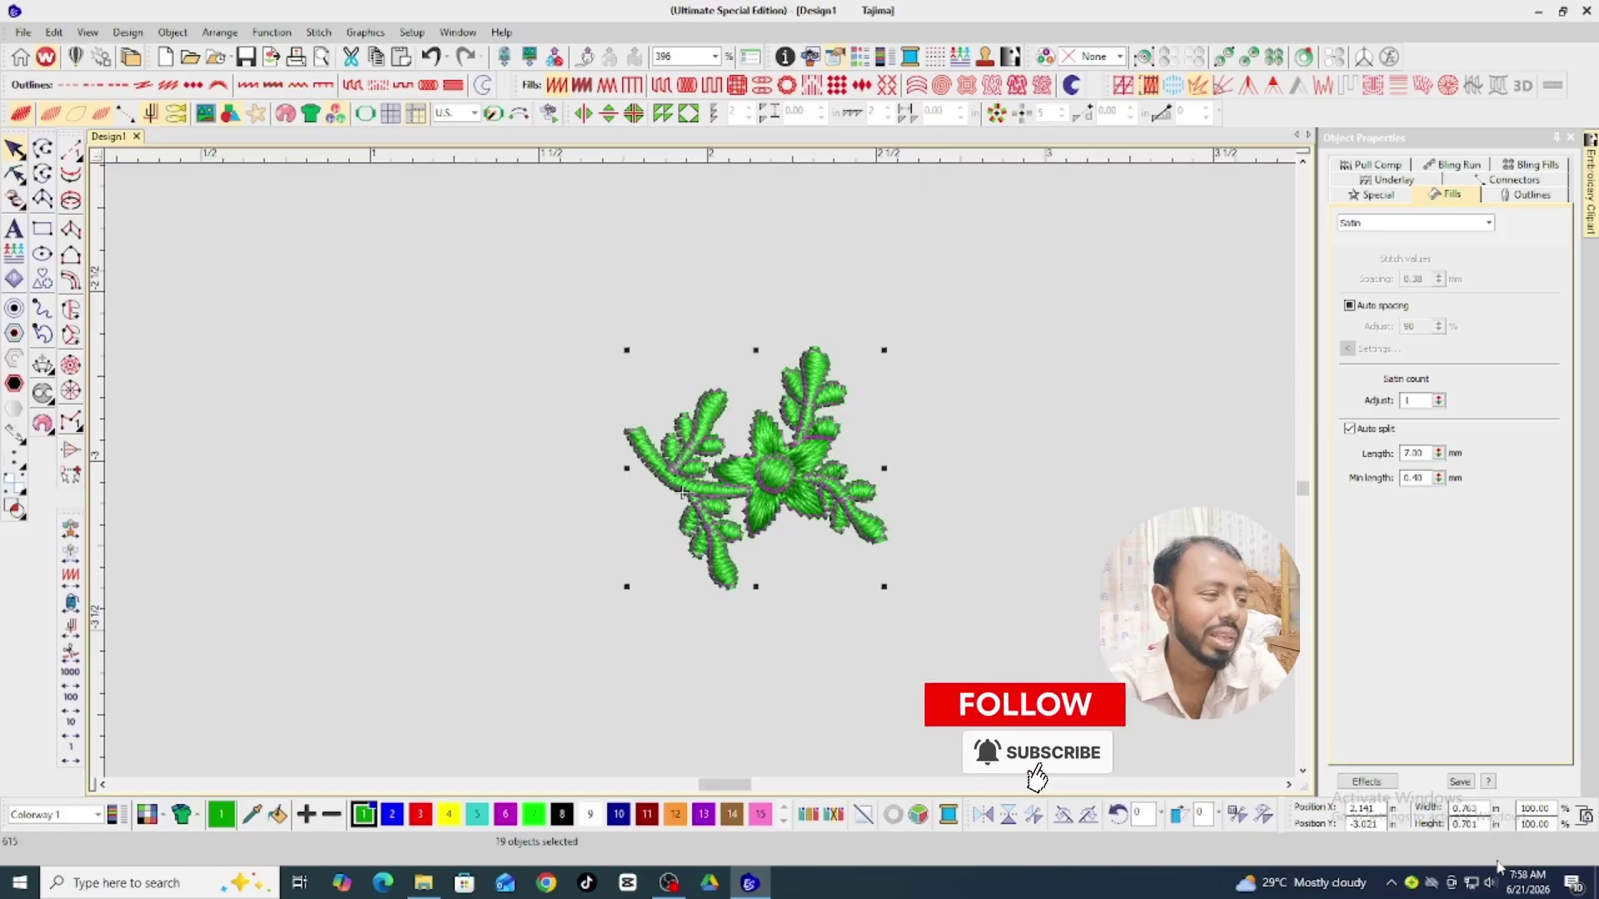
double_click(1479, 808)
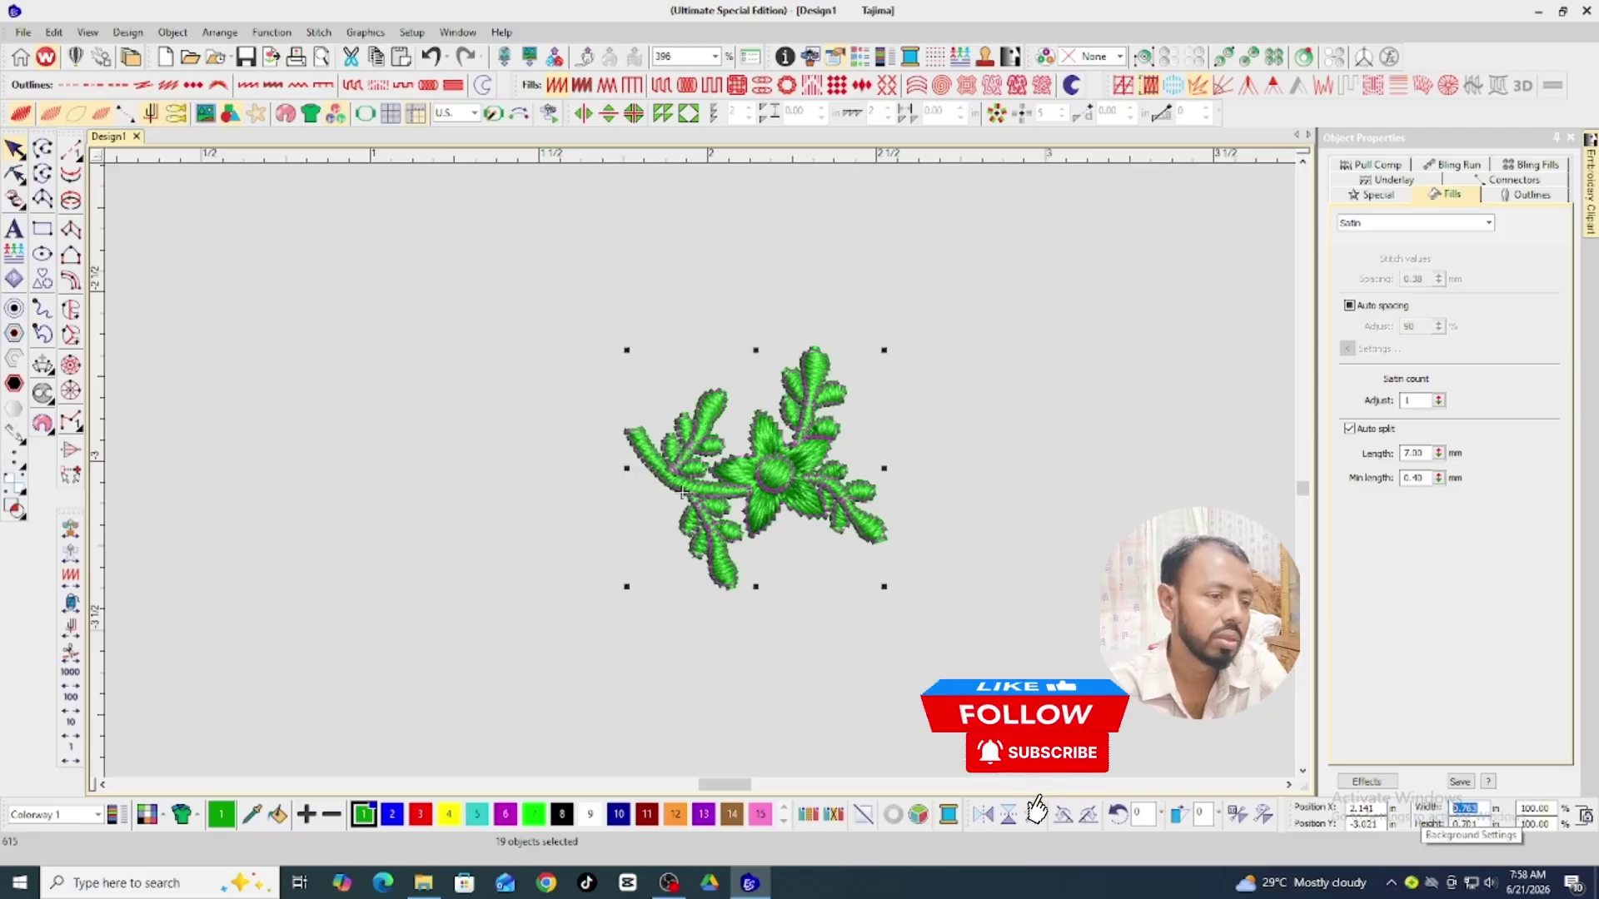
text(2)
key(Return)
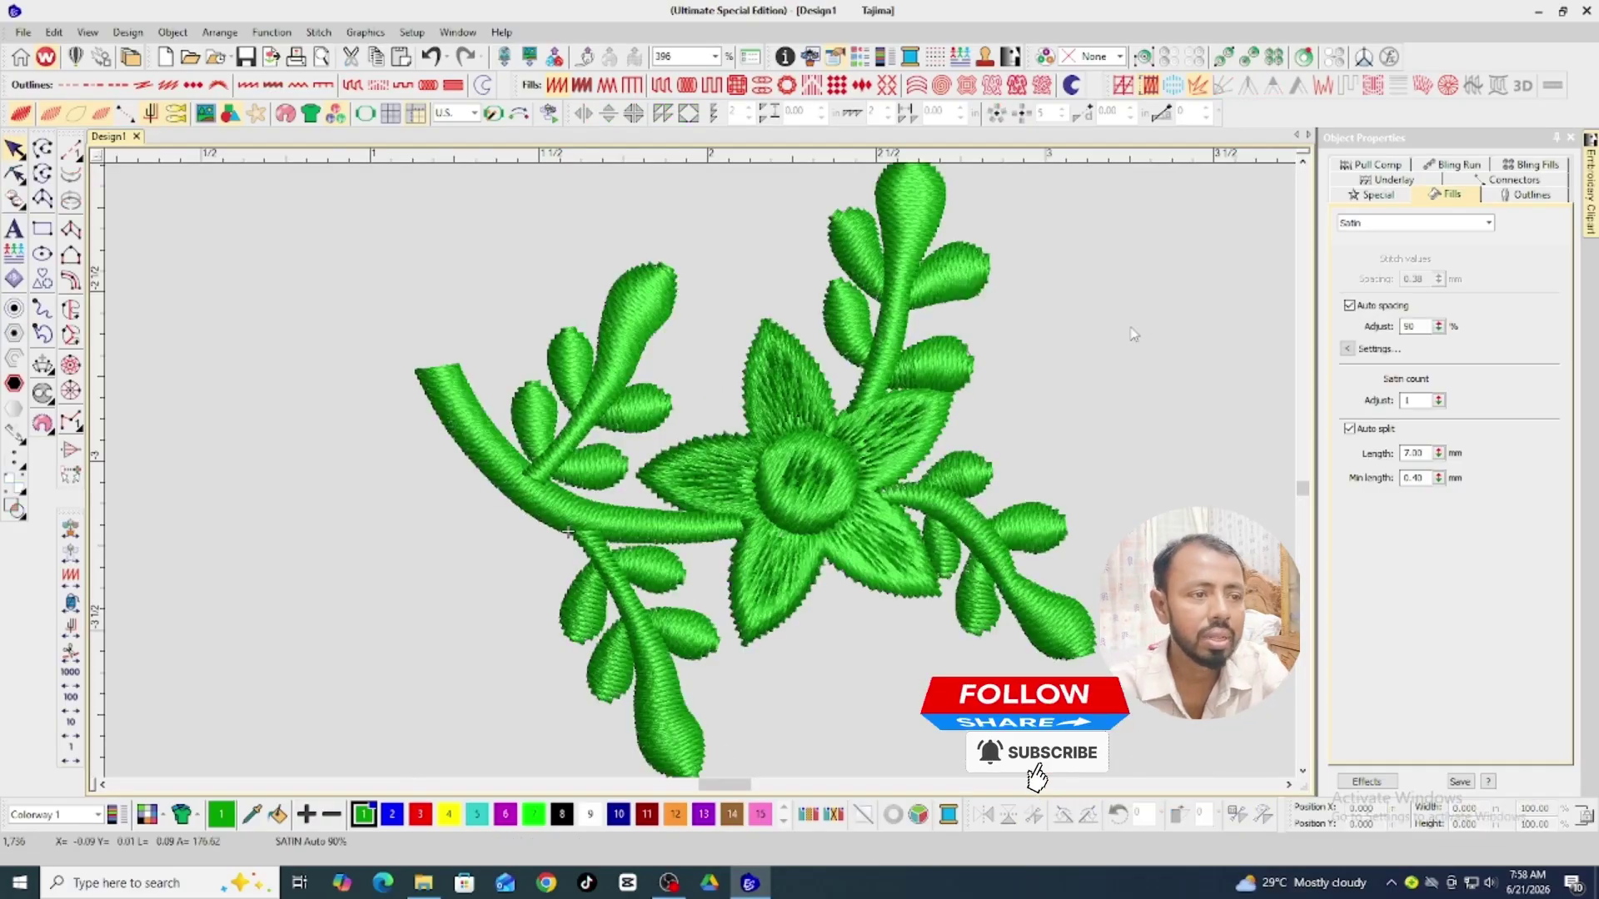
click(1042, 427)
Select the five objects of the upper sprig above the flower and rotate them slightly counterclockwise.
scroll(1043, 429, up, 3)
scroll(1036, 440, down, 2)
key(shift+z)
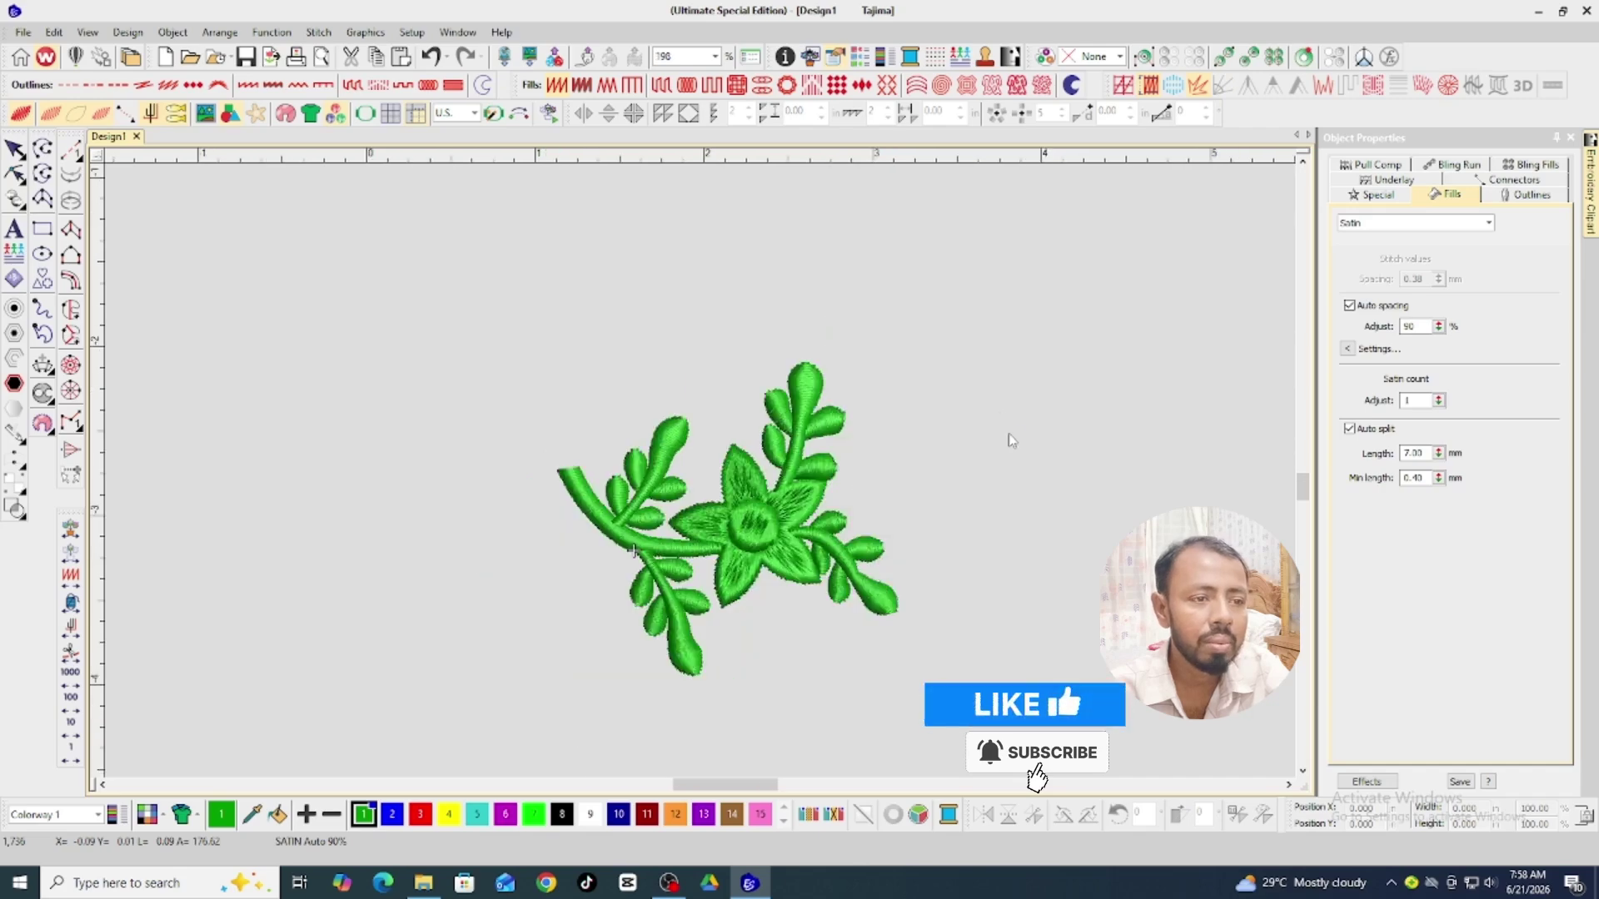
drag(949, 297, 754, 510)
key(z)
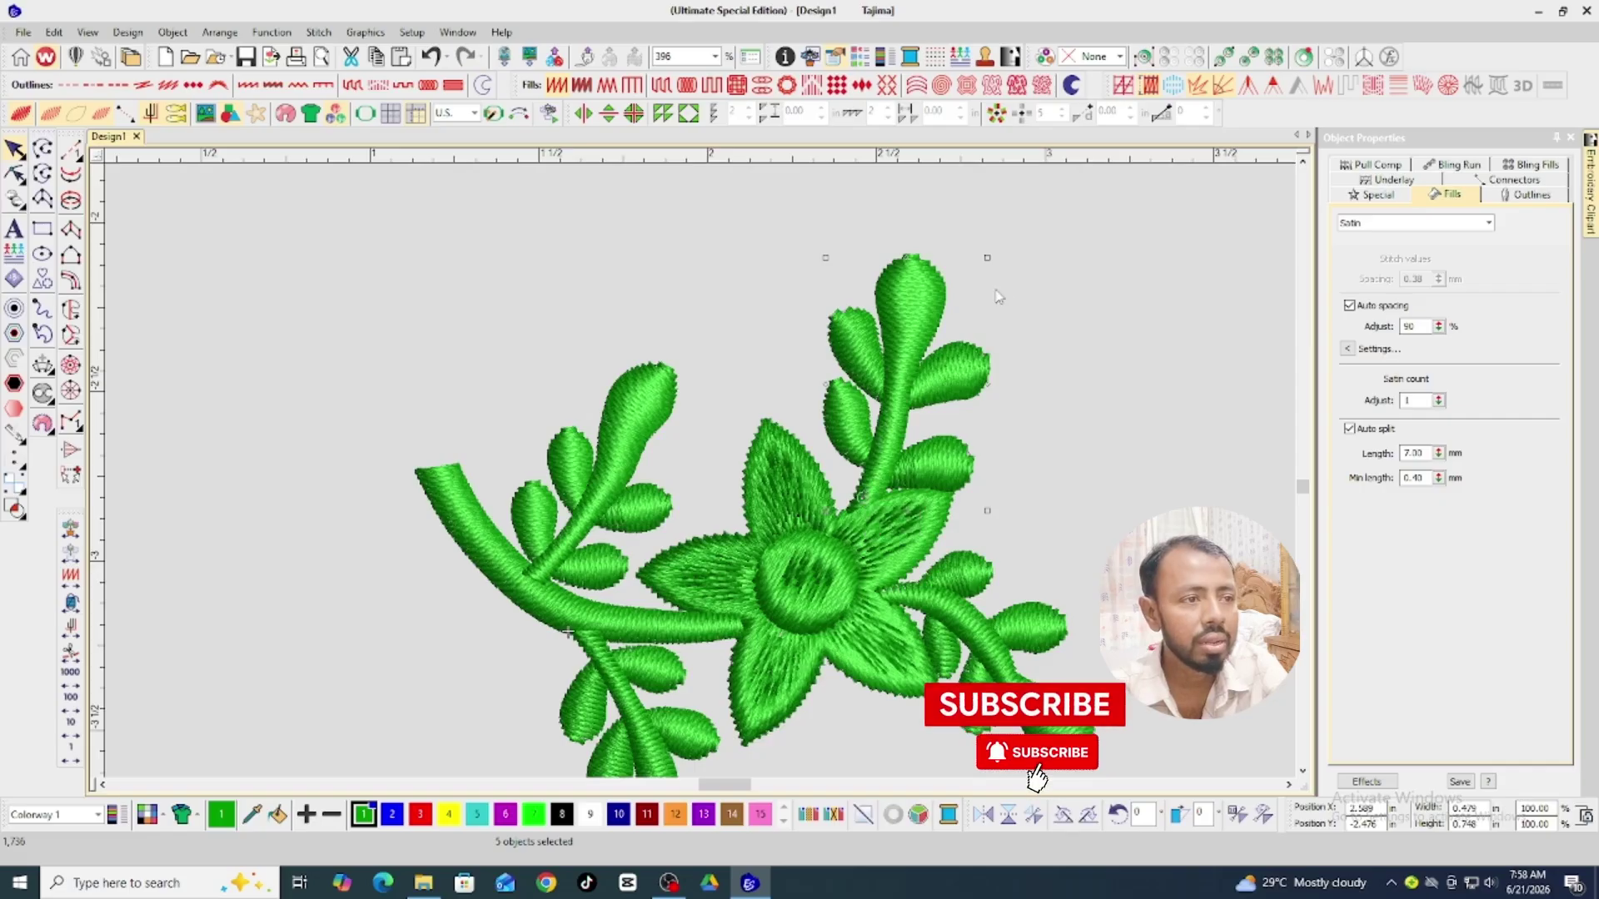
drag(988, 260, 964, 250)
Rotate the five objects of the sprig right of the flower slightly counterclockwise about the end at the flower.
scroll(1041, 591, down, 2)
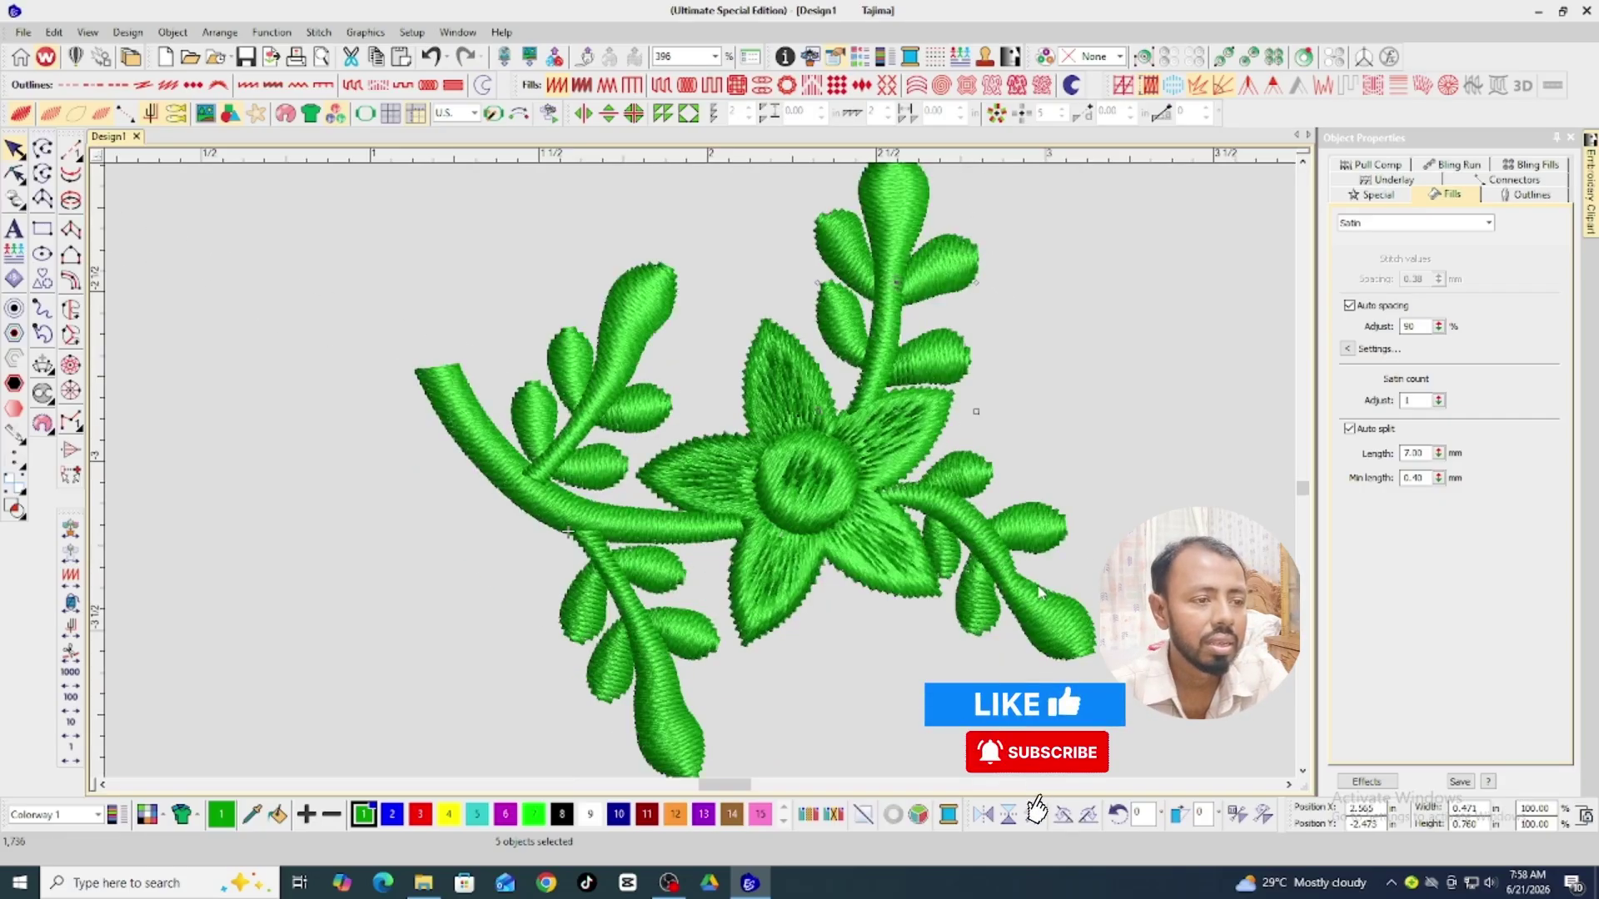
key(Escape)
drag(833, 438, 835, 439)
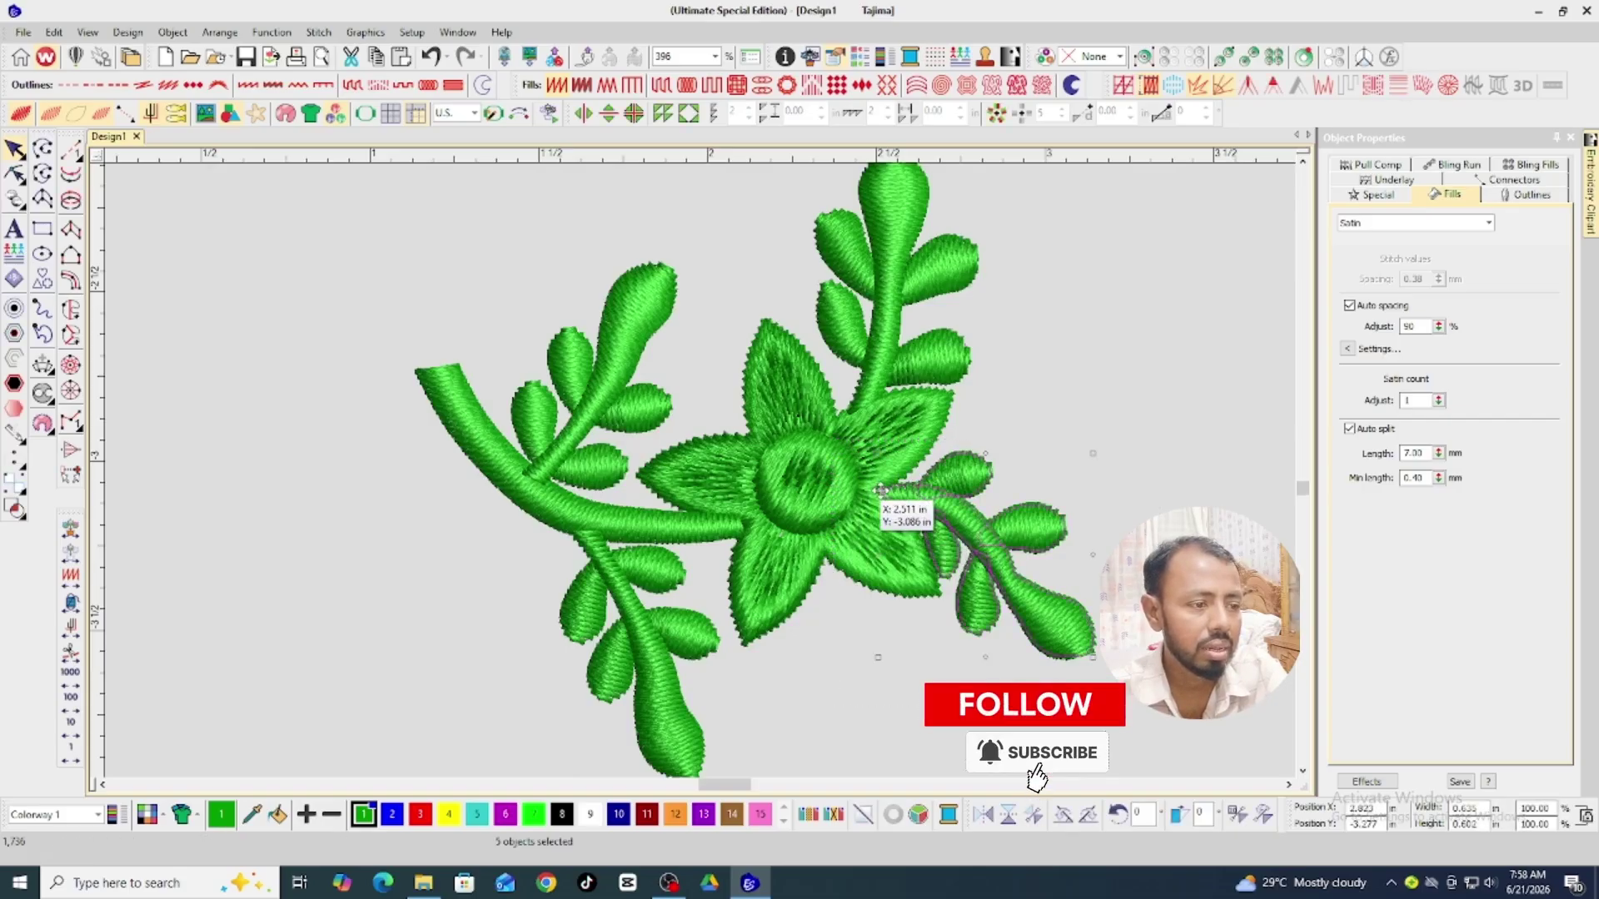
mouse_move(1094, 656)
mouse_down()
mouse_move(1117, 615)
mouse_move(1107, 635)
mouse_up()
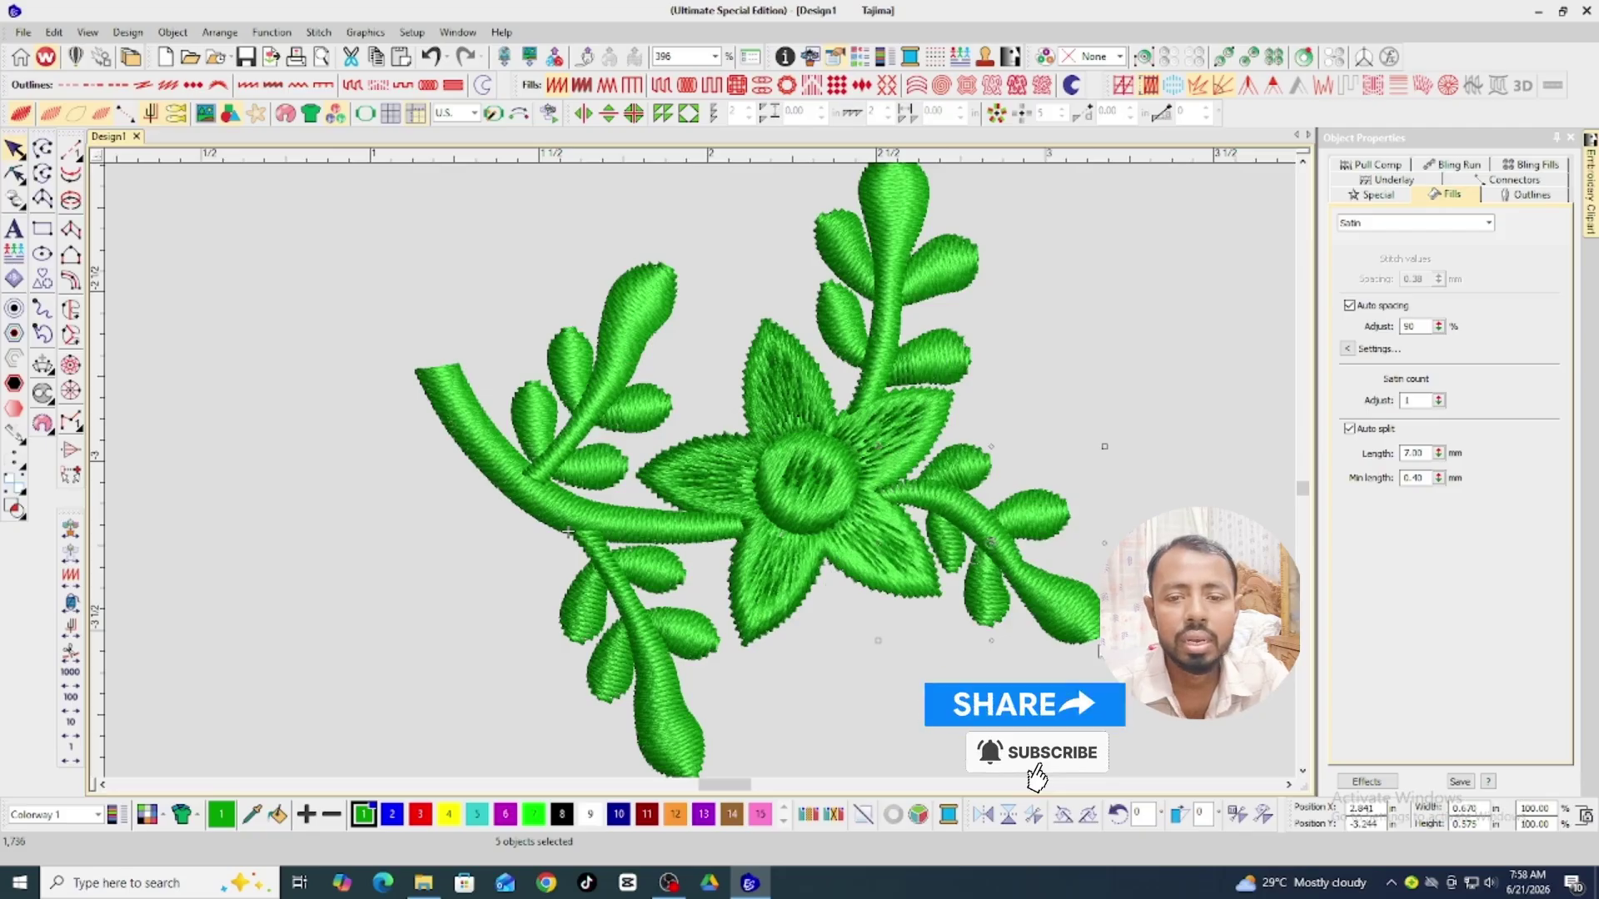
Recolor all objects of the design with white thread color 9.
key(shift+z)
key(ctrl+a)
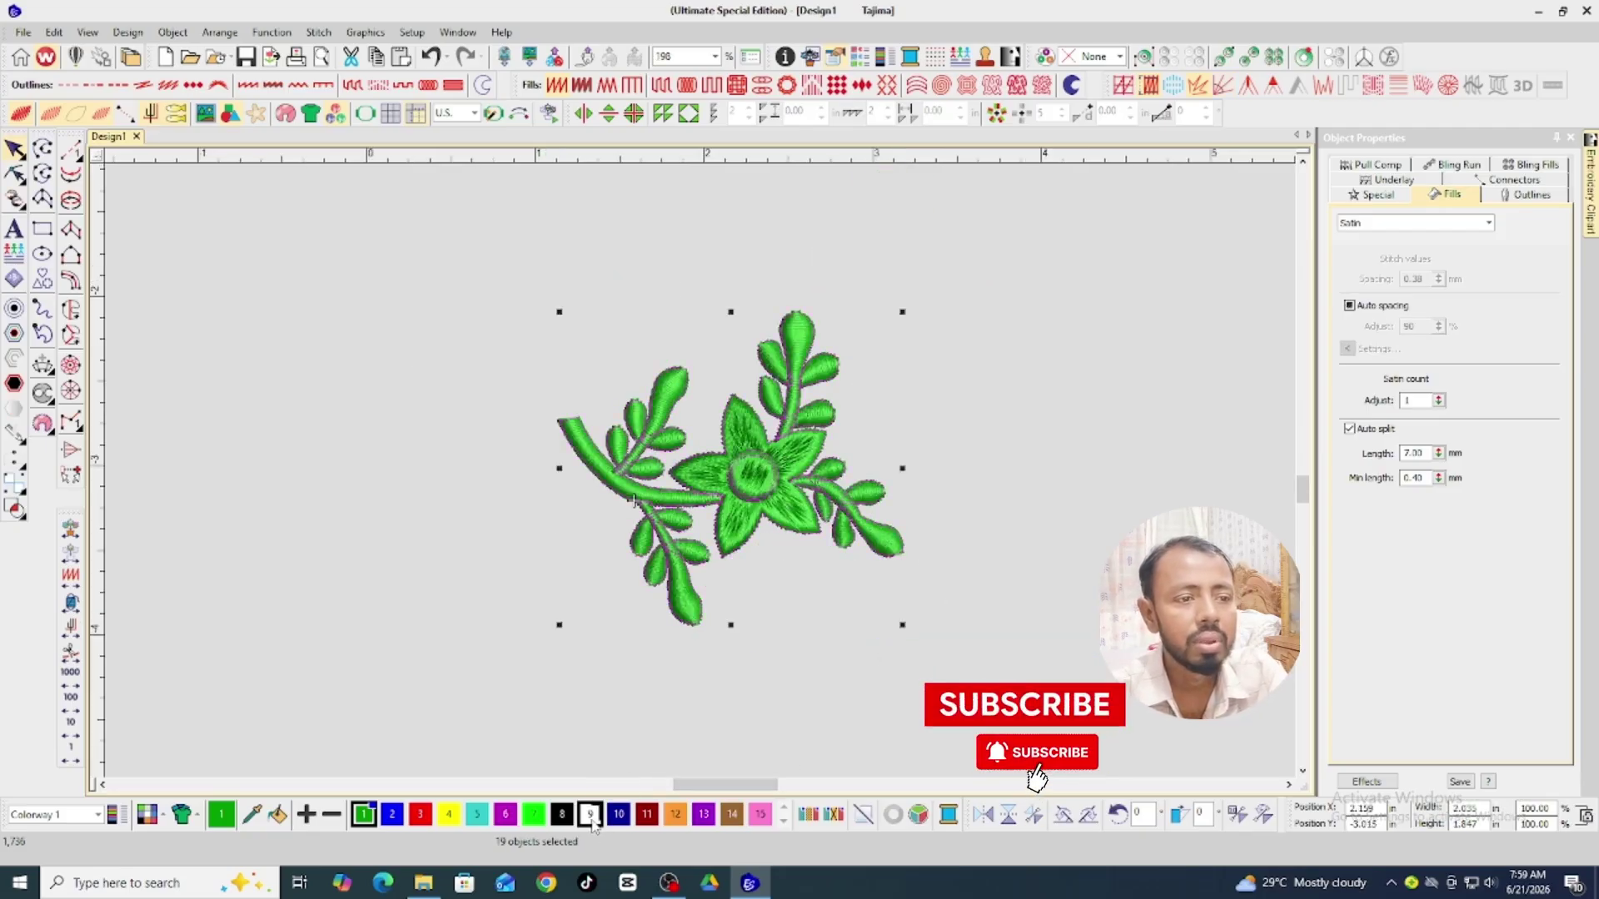
click(590, 813)
click(1024, 423)
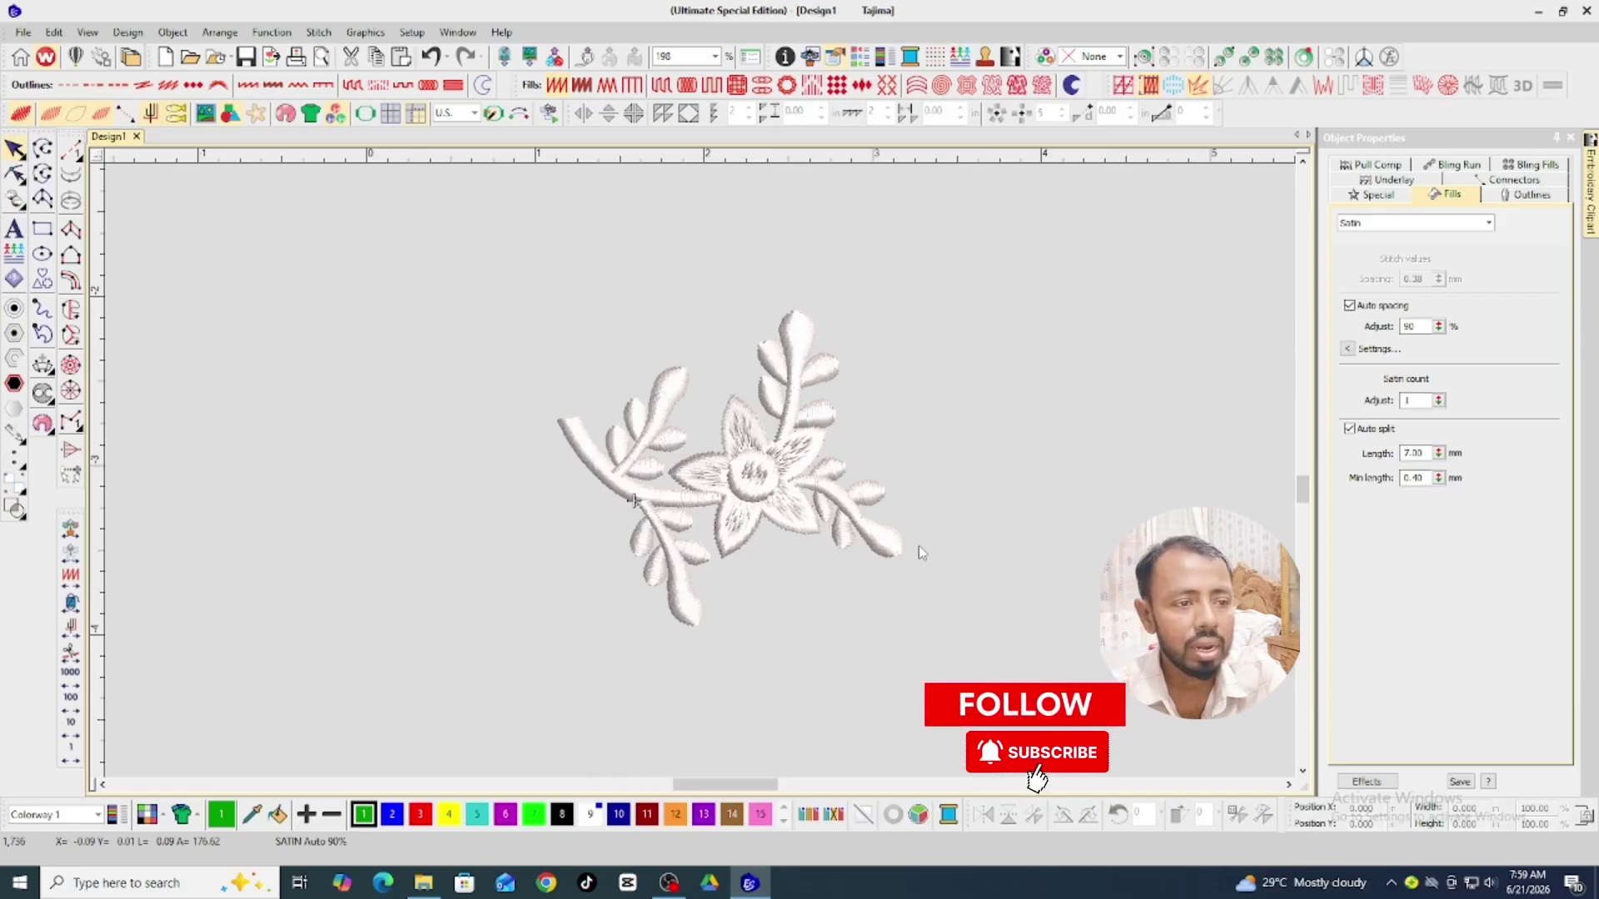
Recolor the four side leaves of the sprig right of the flower with green thread color 7.
drag(967, 620, 886, 483)
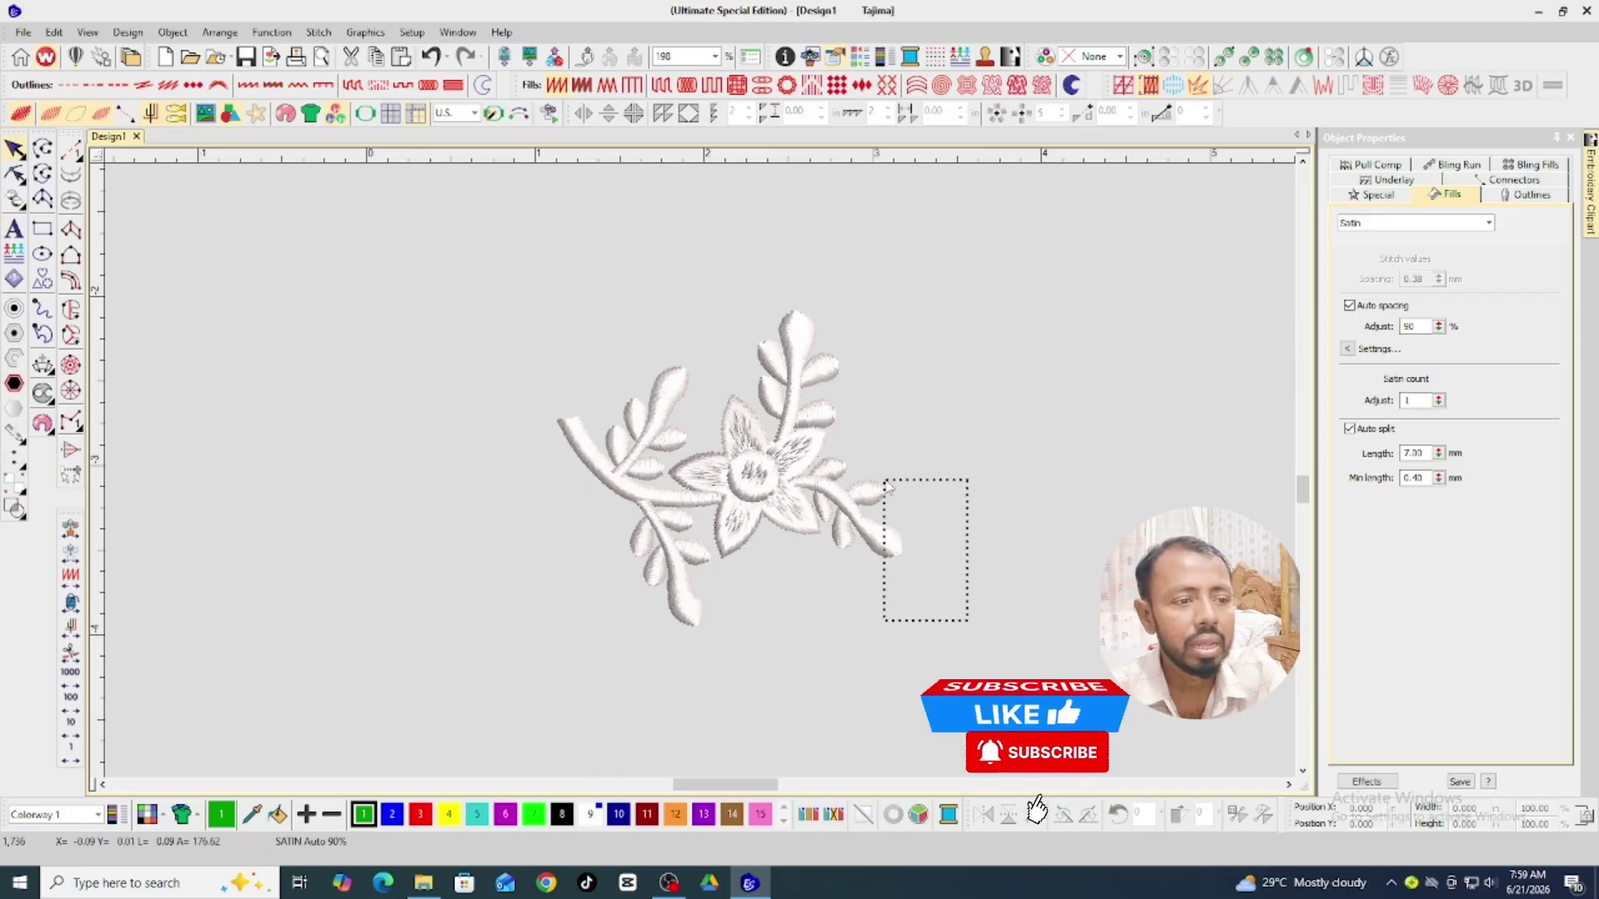
ctrl+click(837, 541)
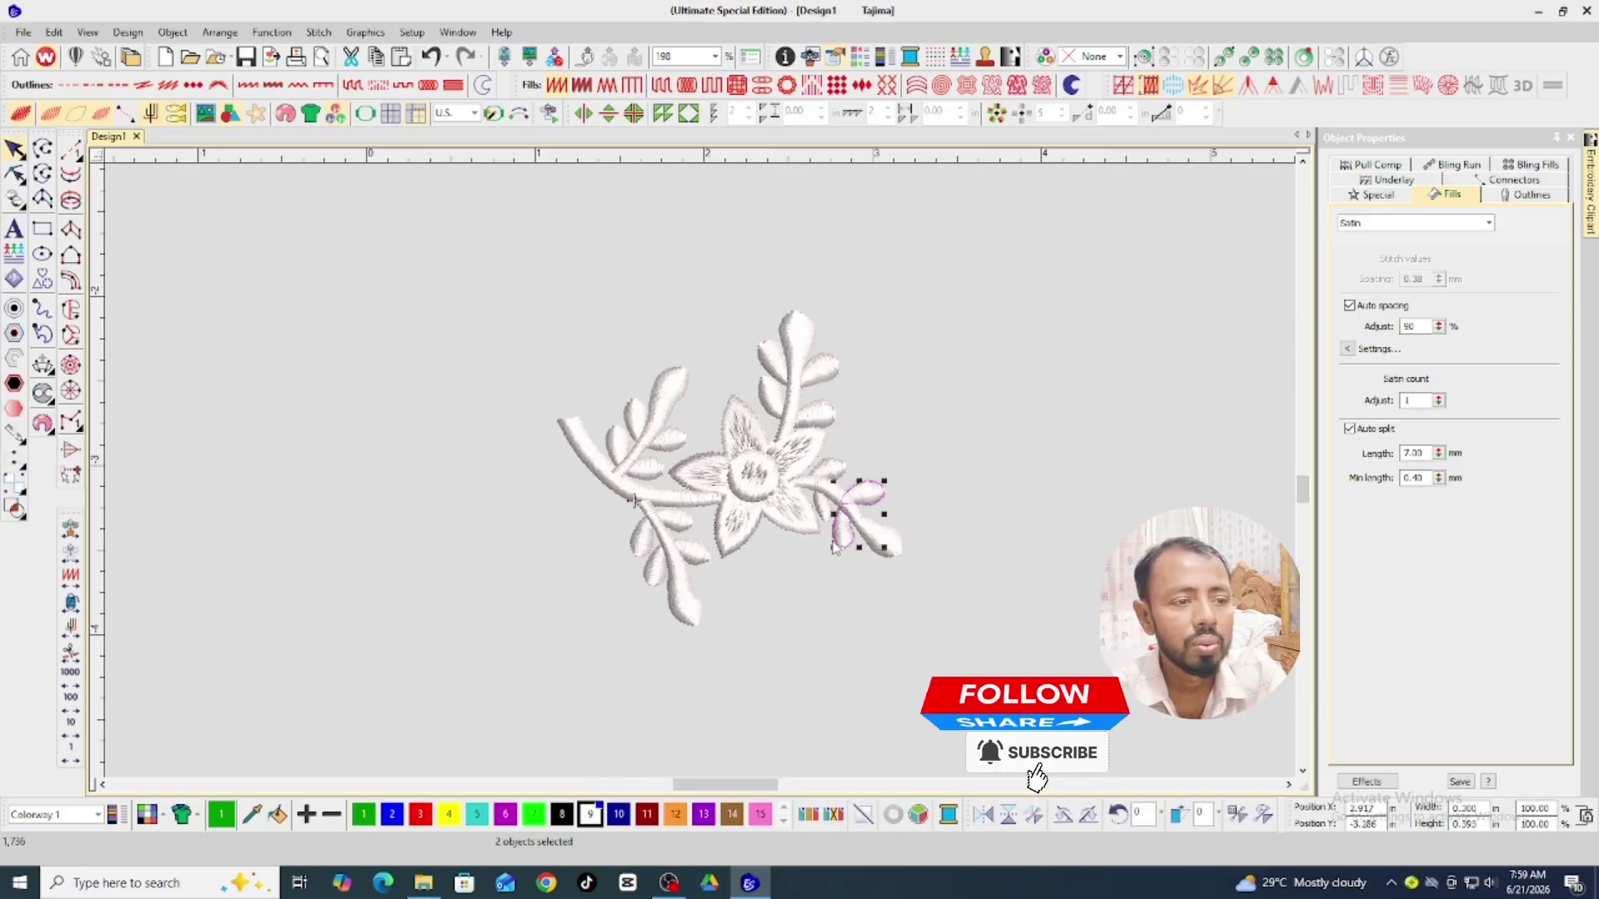
ctrl+click(842, 469)
ctrl+click(823, 514)
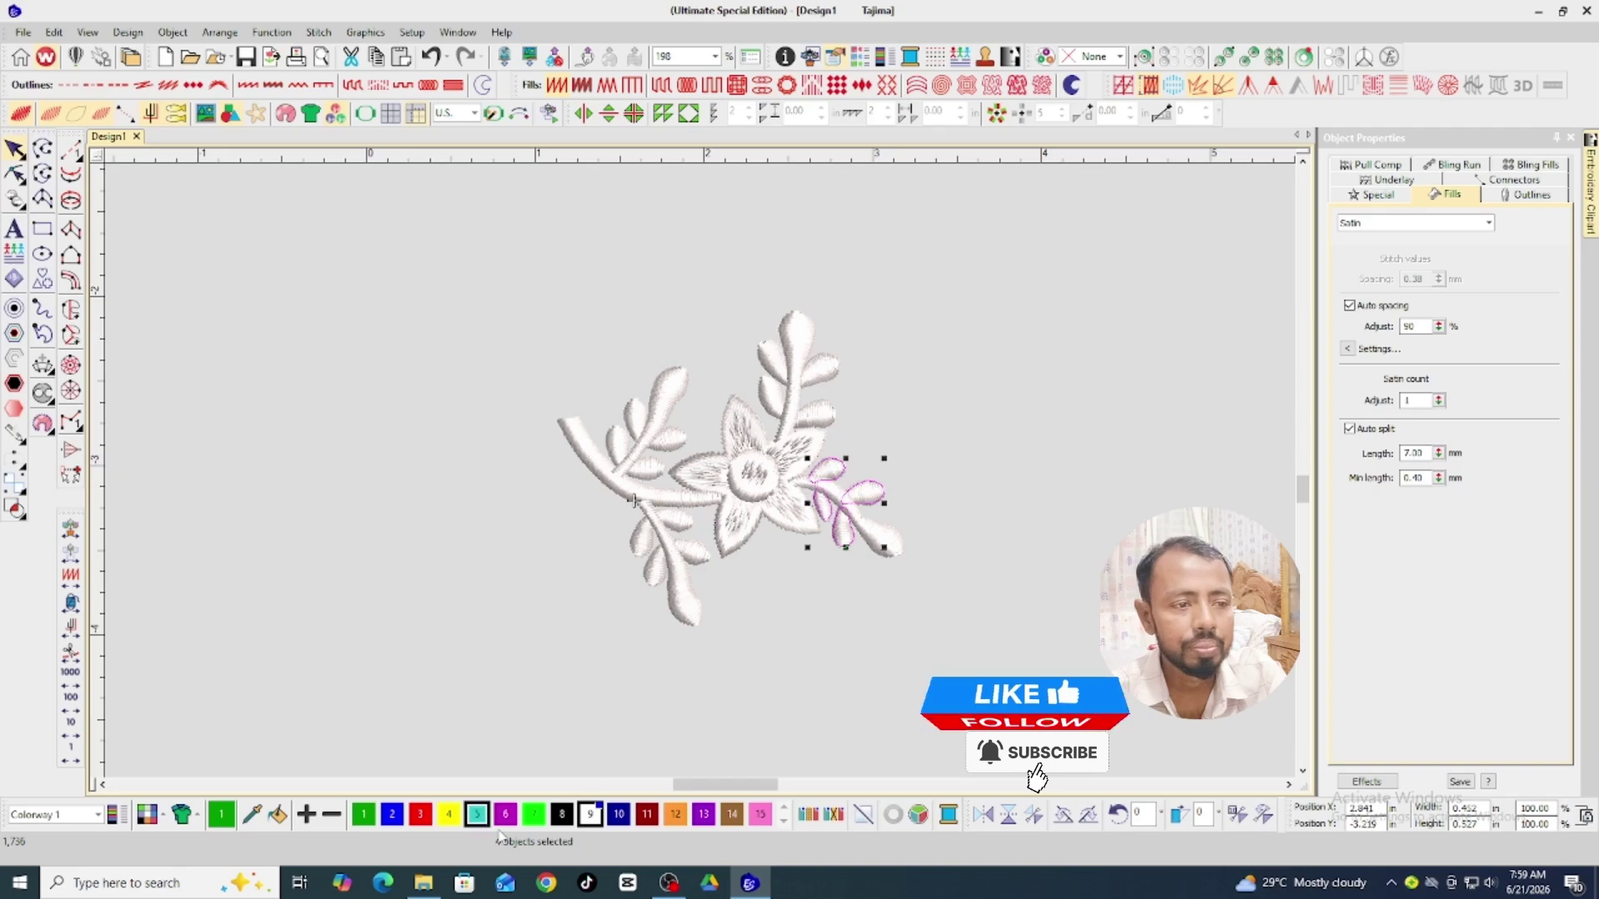
click(533, 813)
click(901, 401)
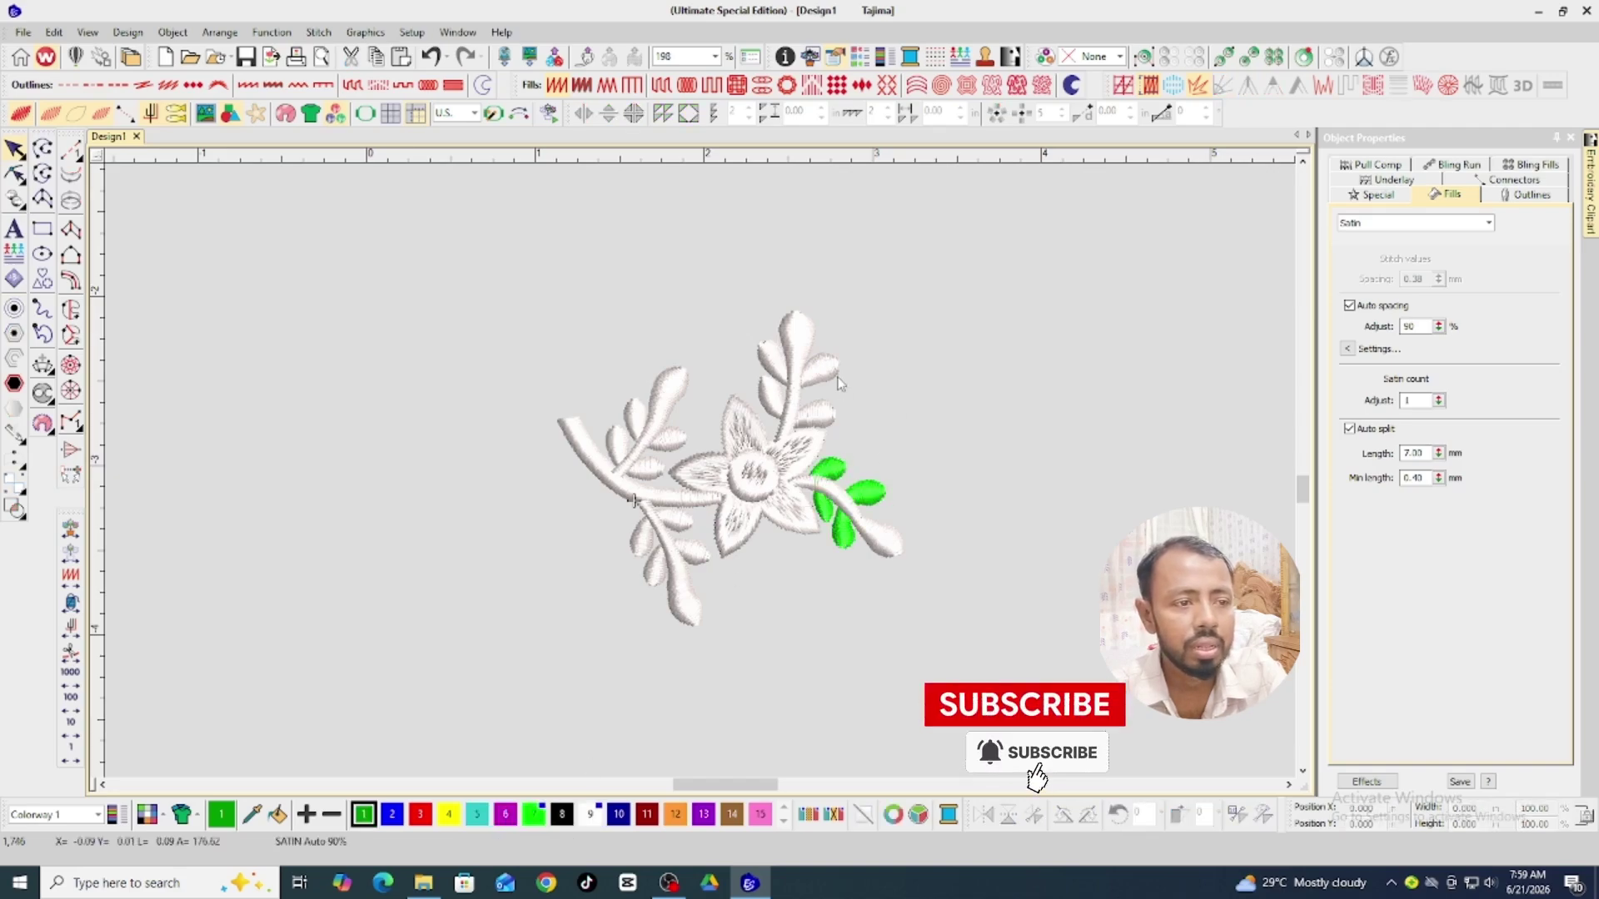
Recolor the upper sprig's four side leaves with green color 7 and its central stem with black color 8.
click(822, 421)
ctrl+click(829, 369)
ctrl+click(773, 357)
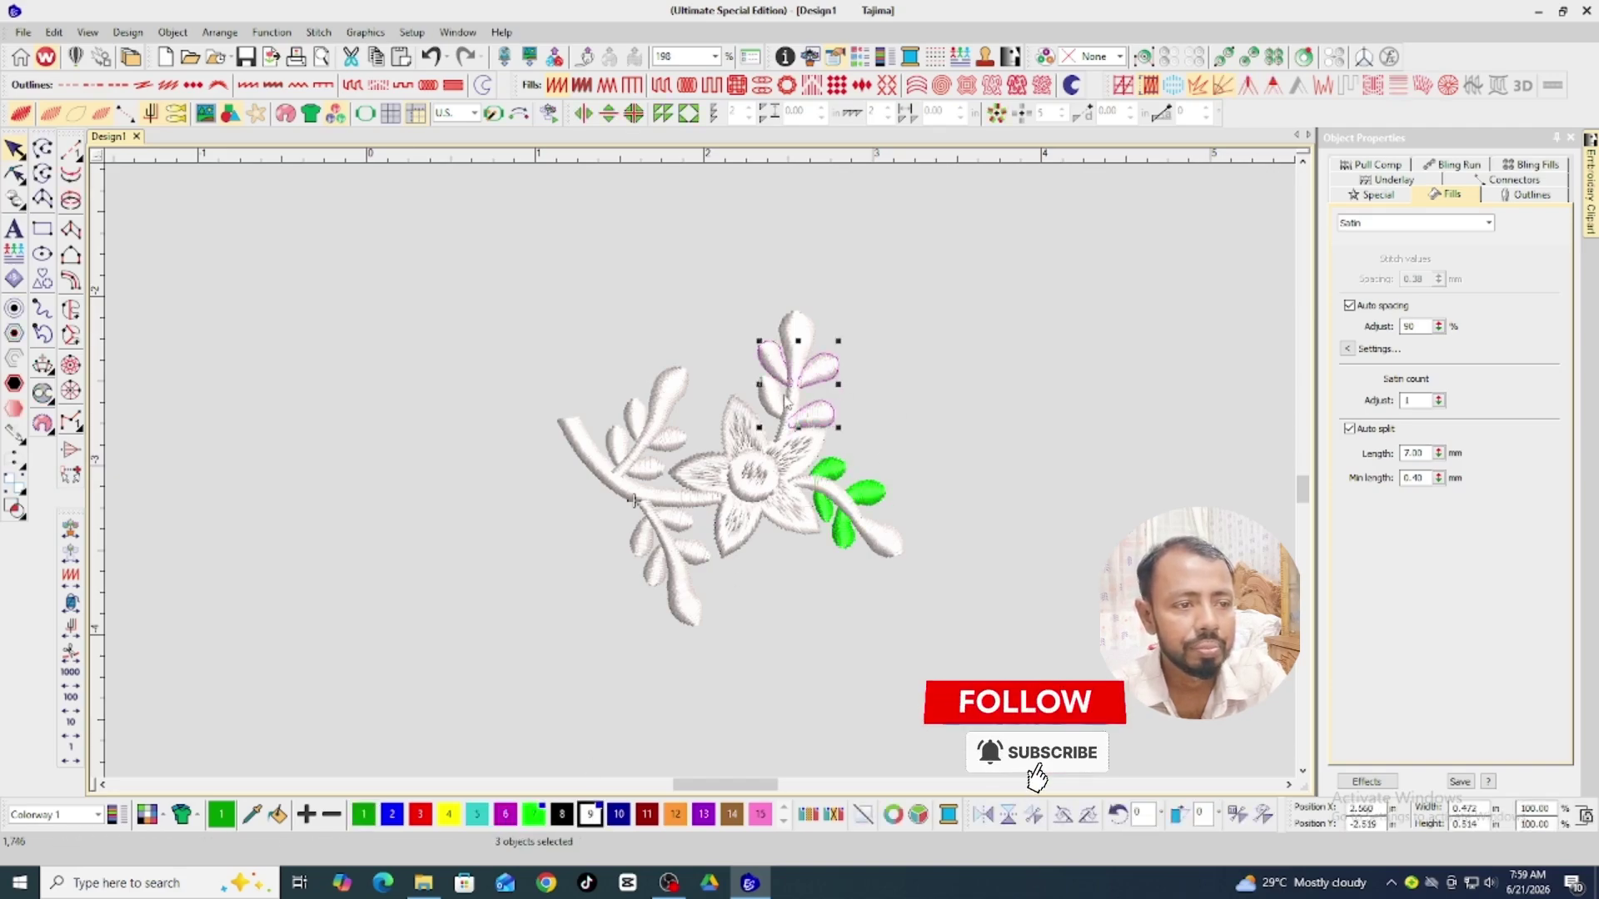
ctrl+click(774, 408)
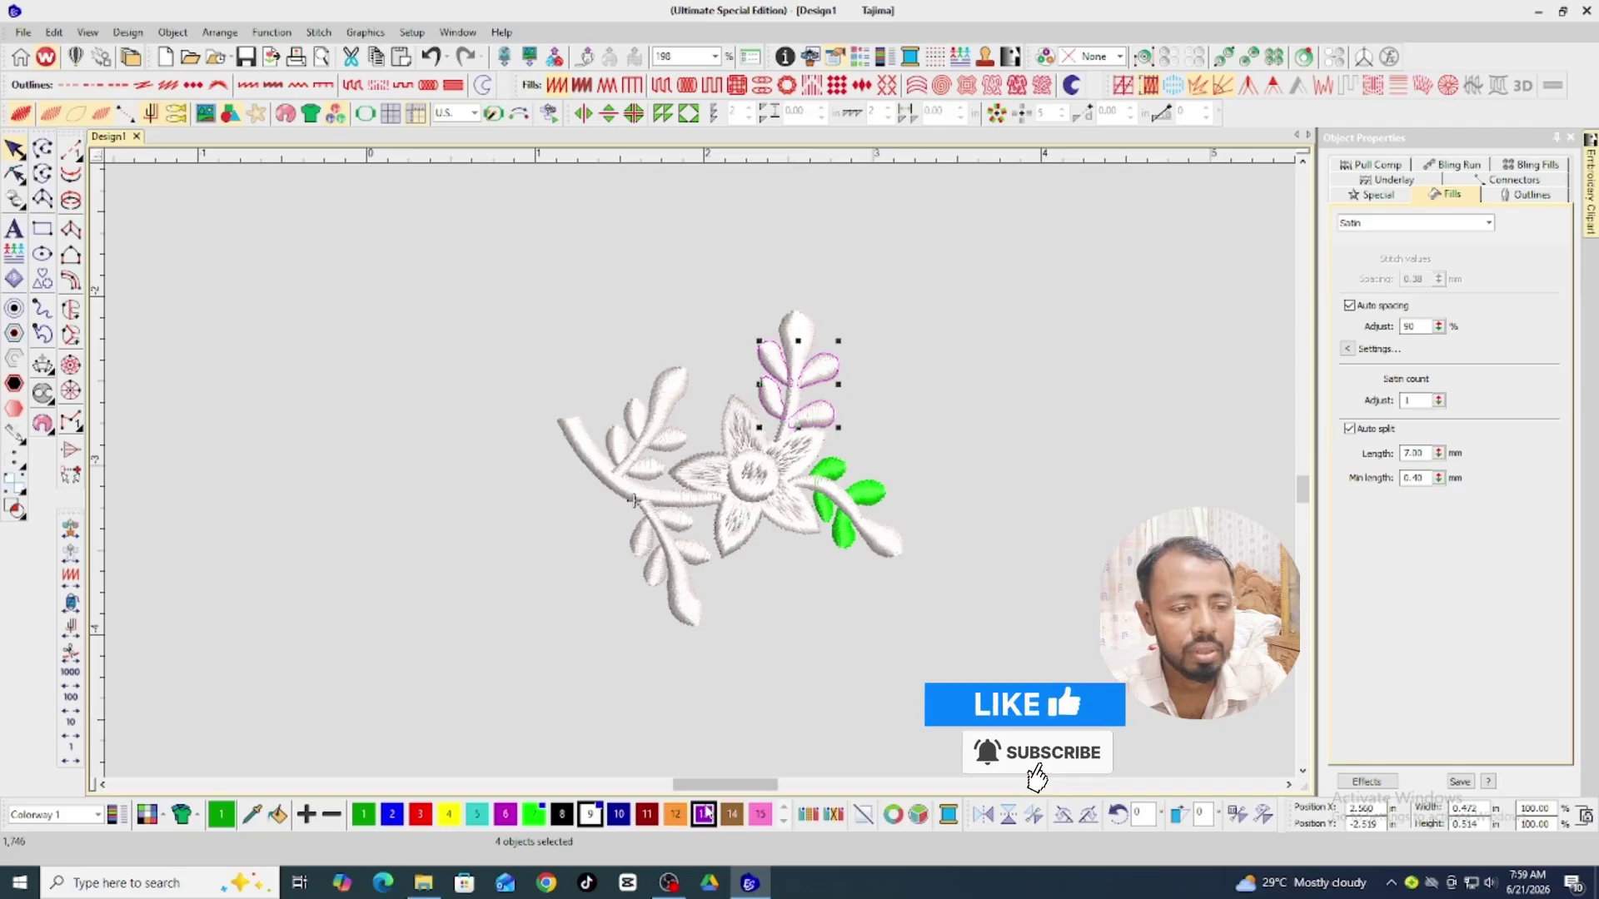
click(532, 816)
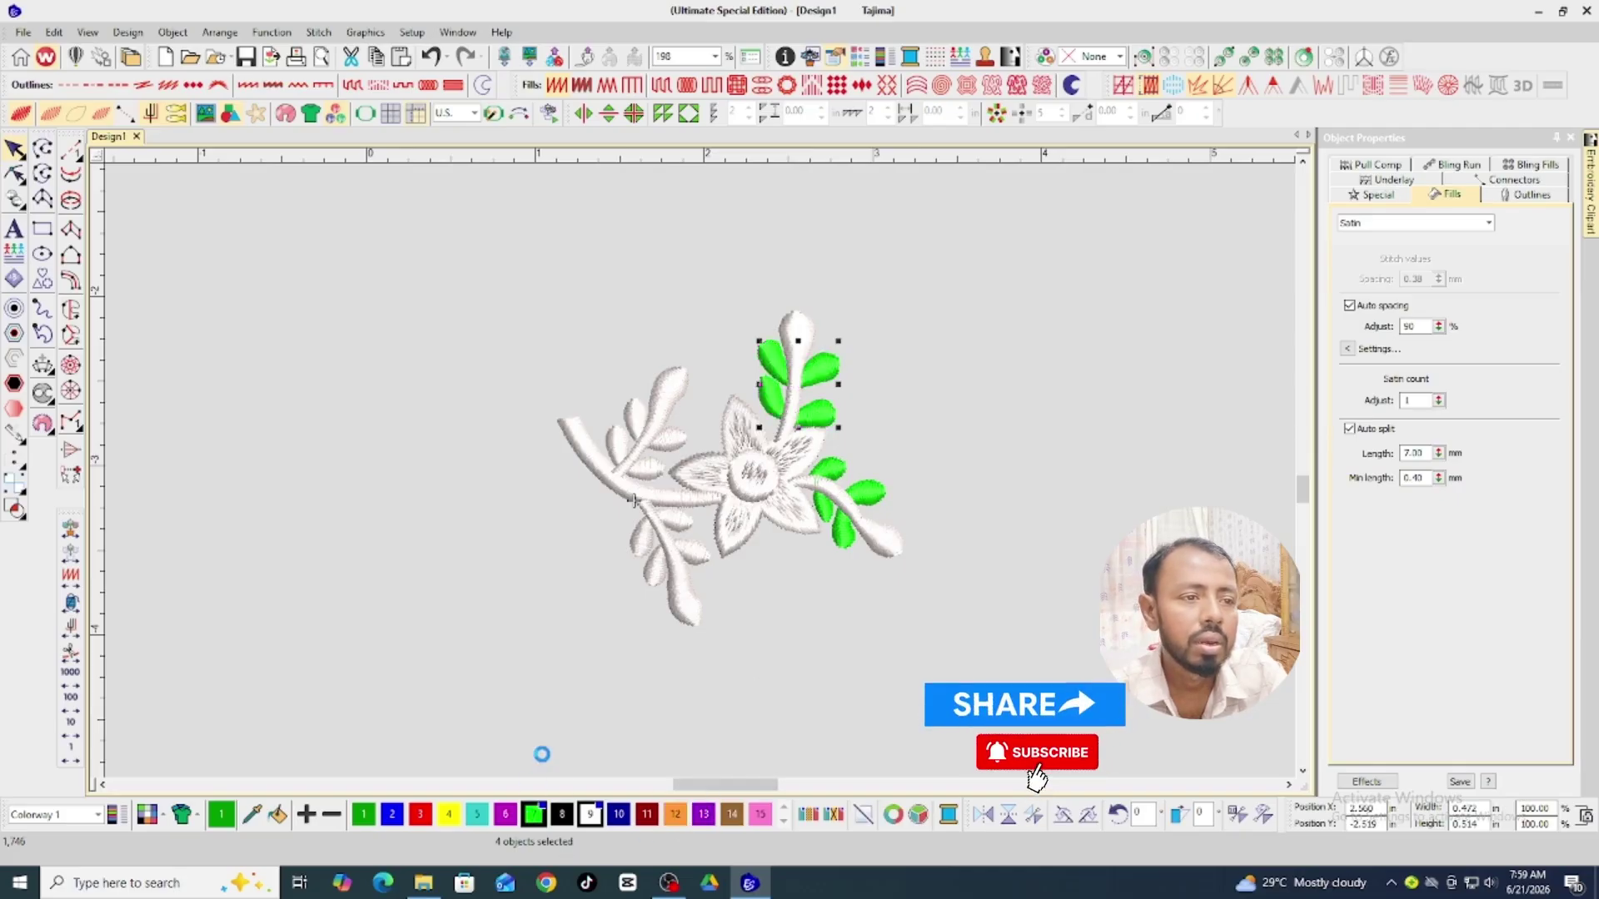
click(793, 320)
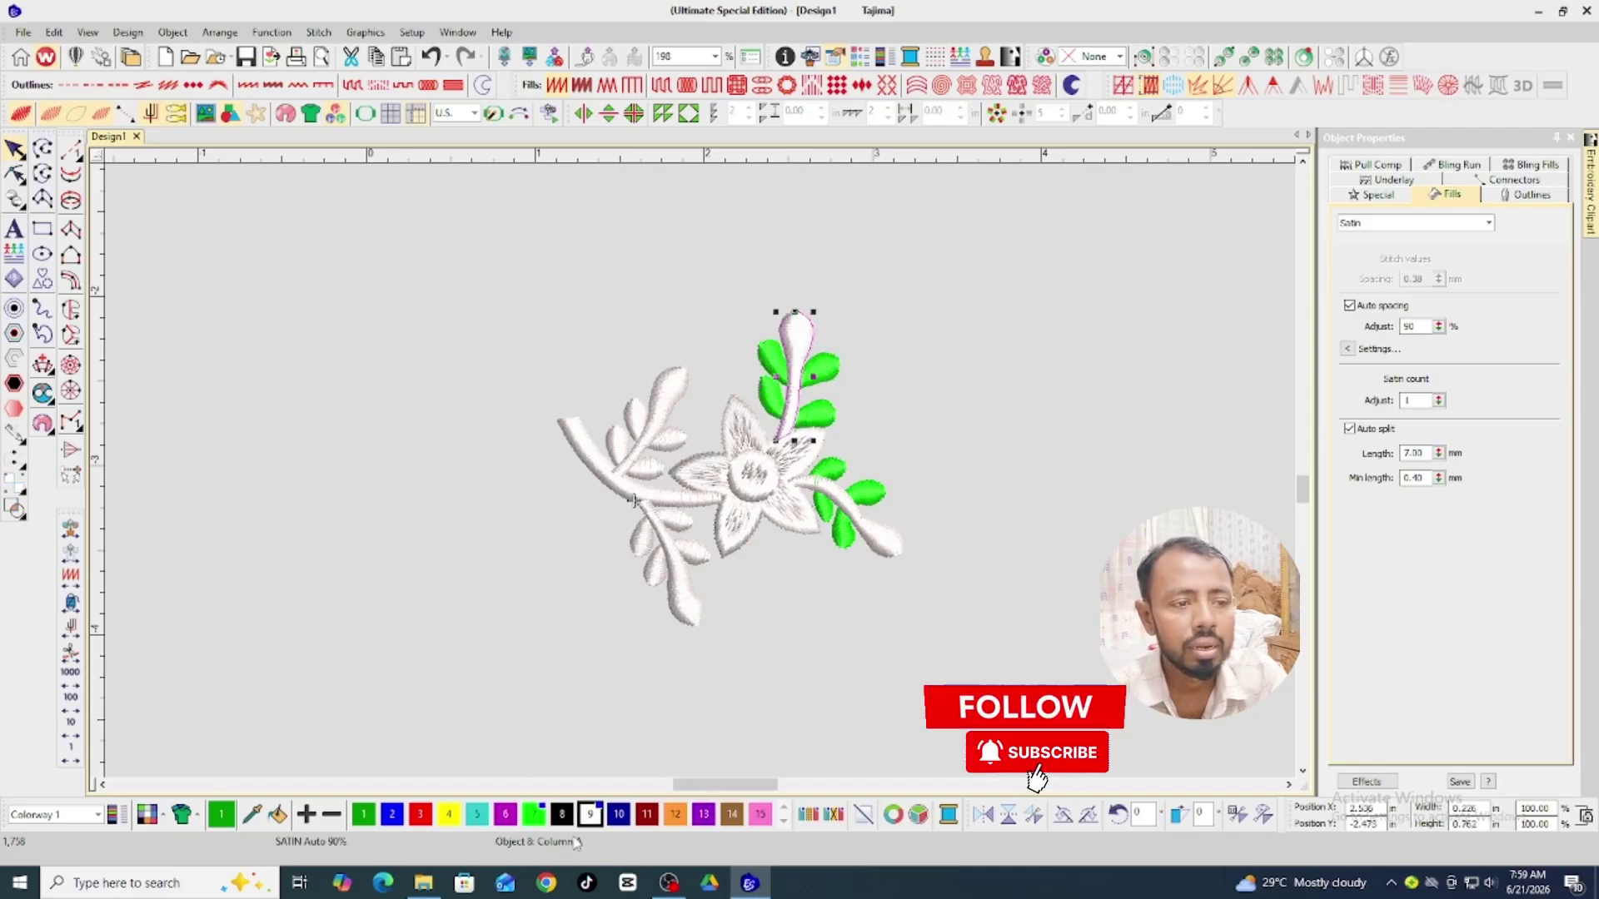
click(562, 814)
Recolor the flower's round center with purple color 6 and its petals with pink color 15.
click(753, 475)
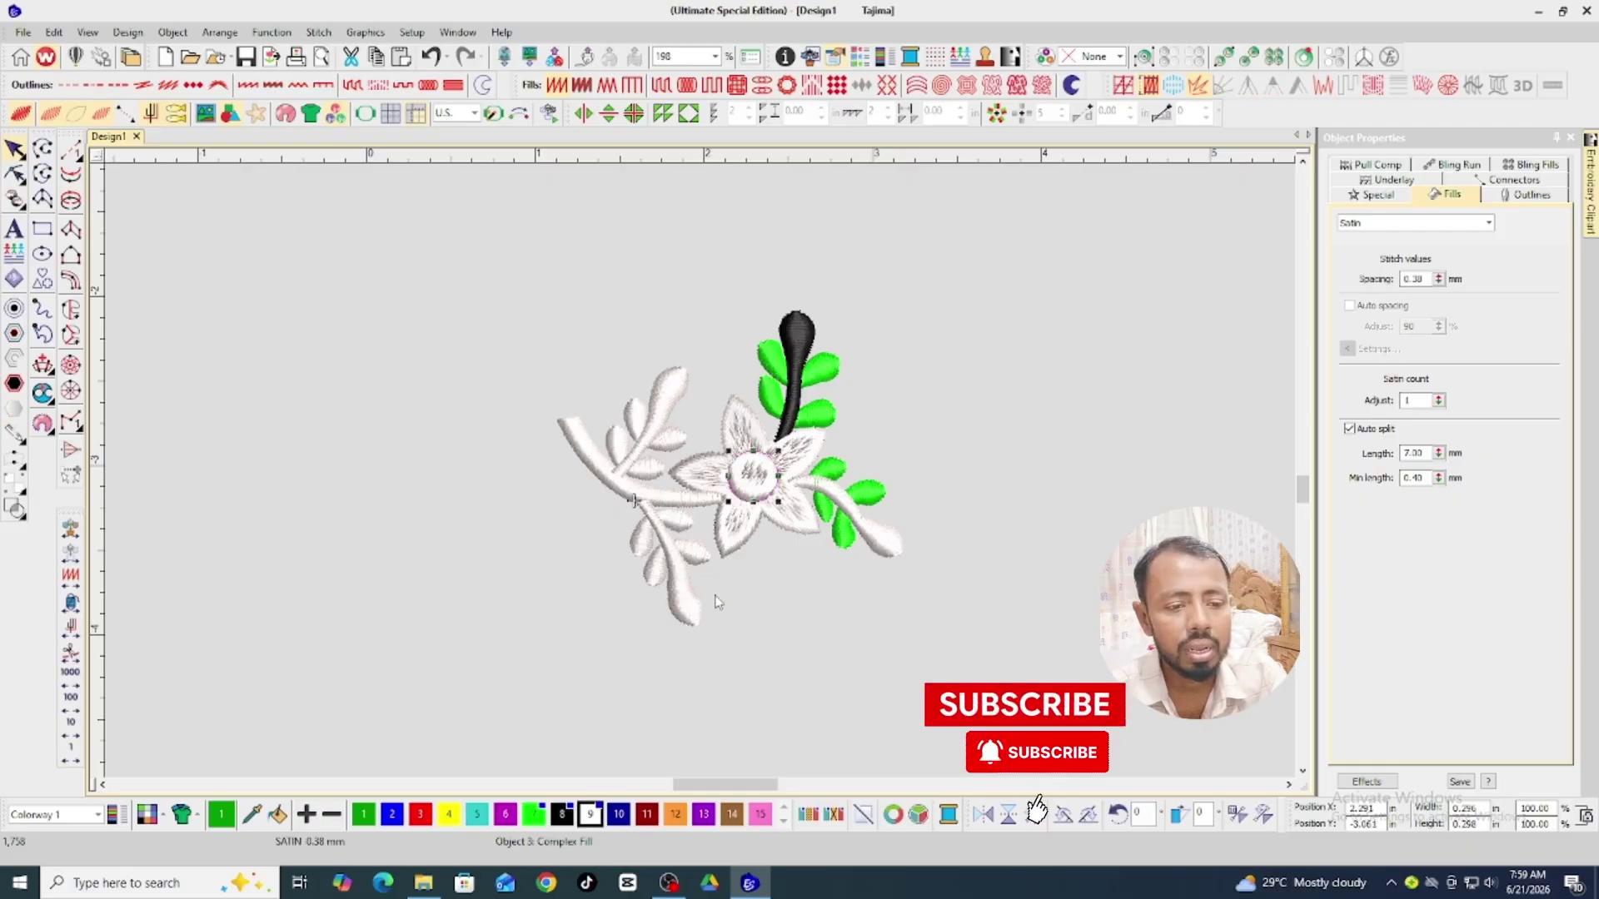
click(505, 814)
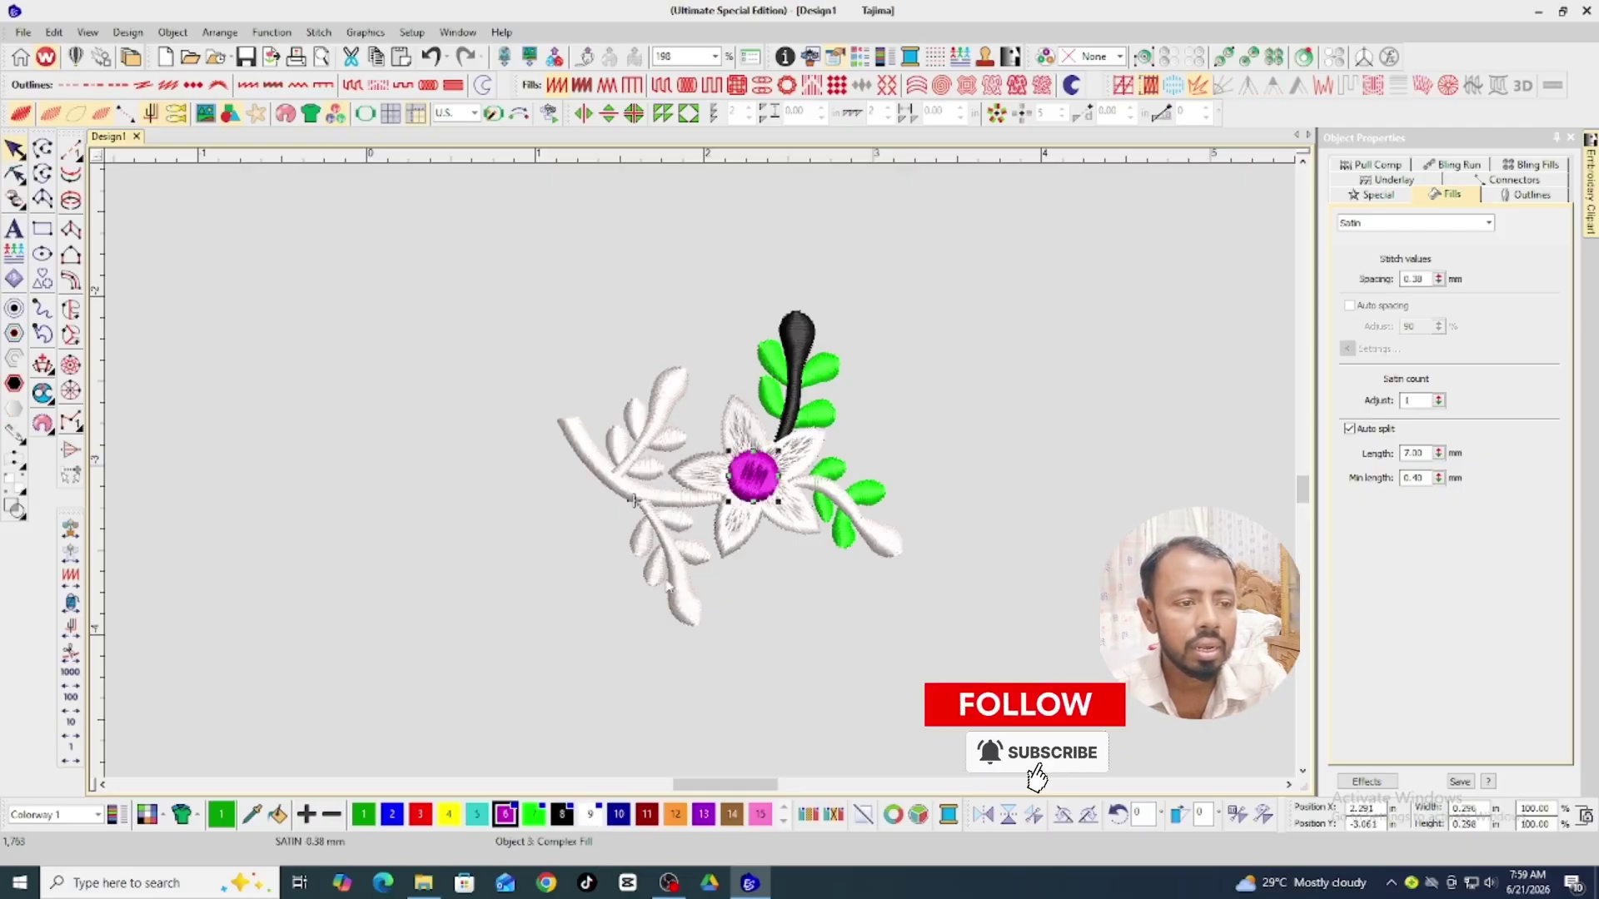
click(723, 536)
click(759, 814)
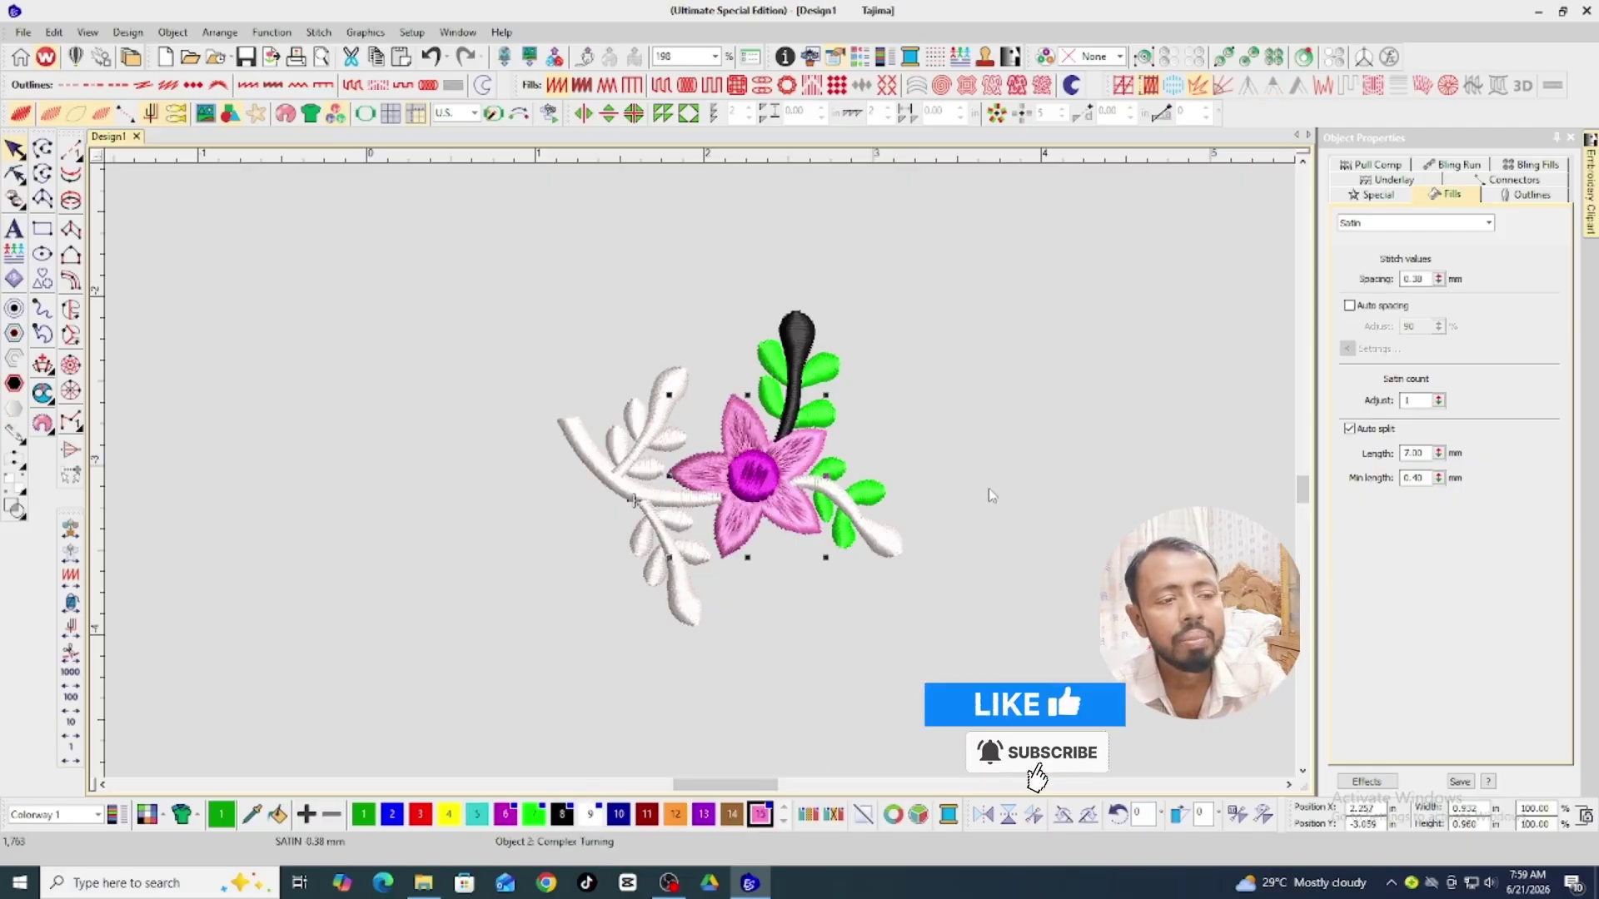
click(1004, 415)
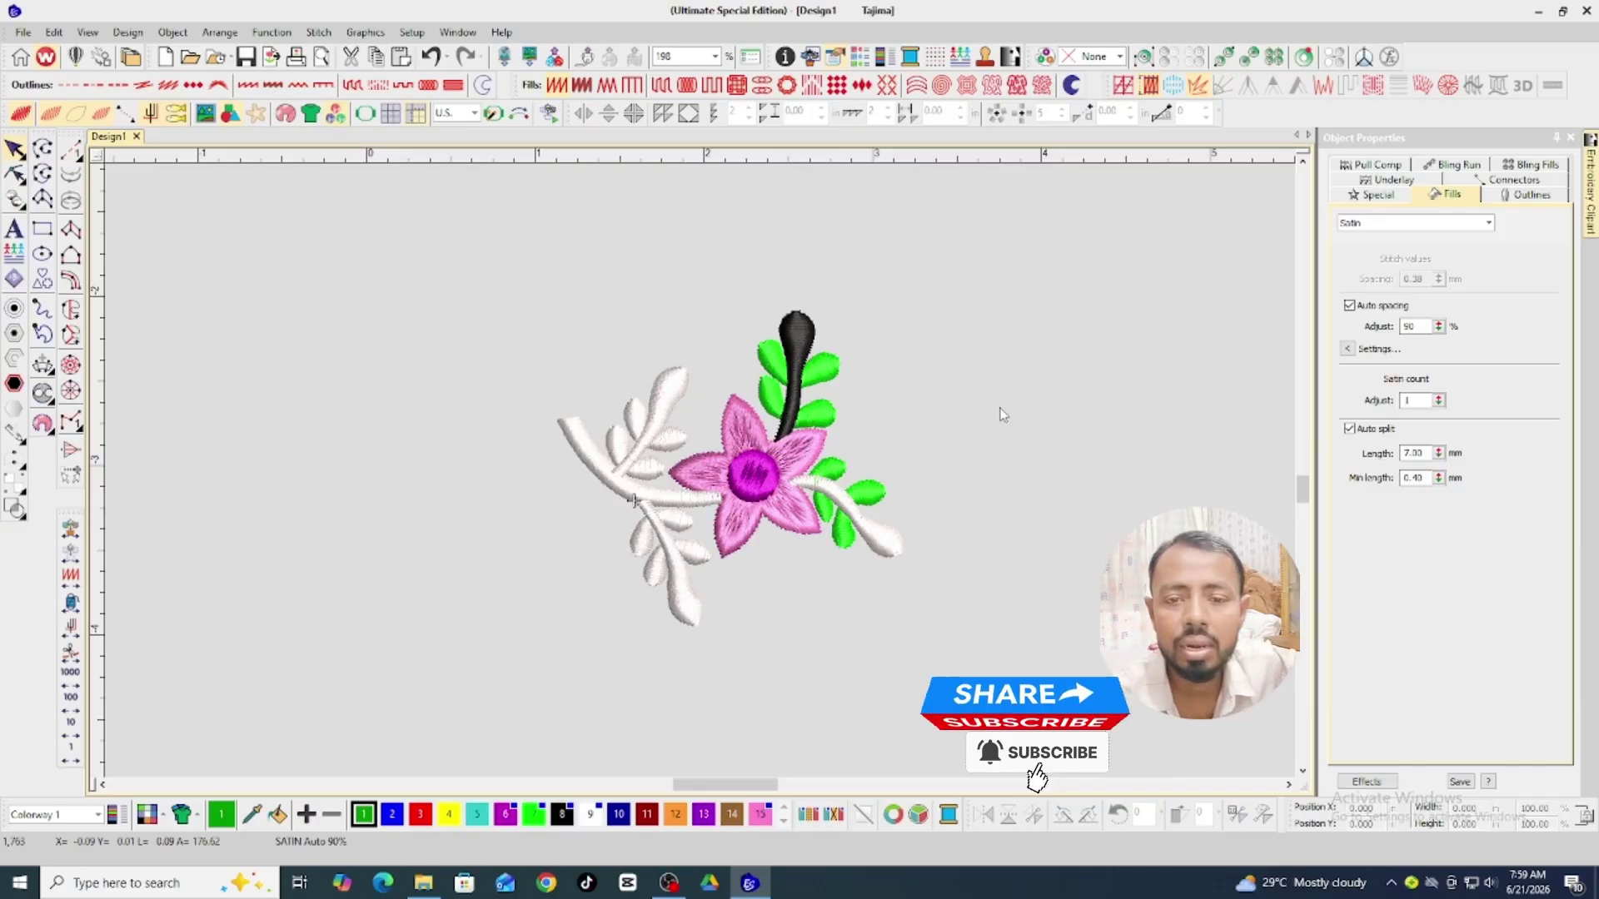
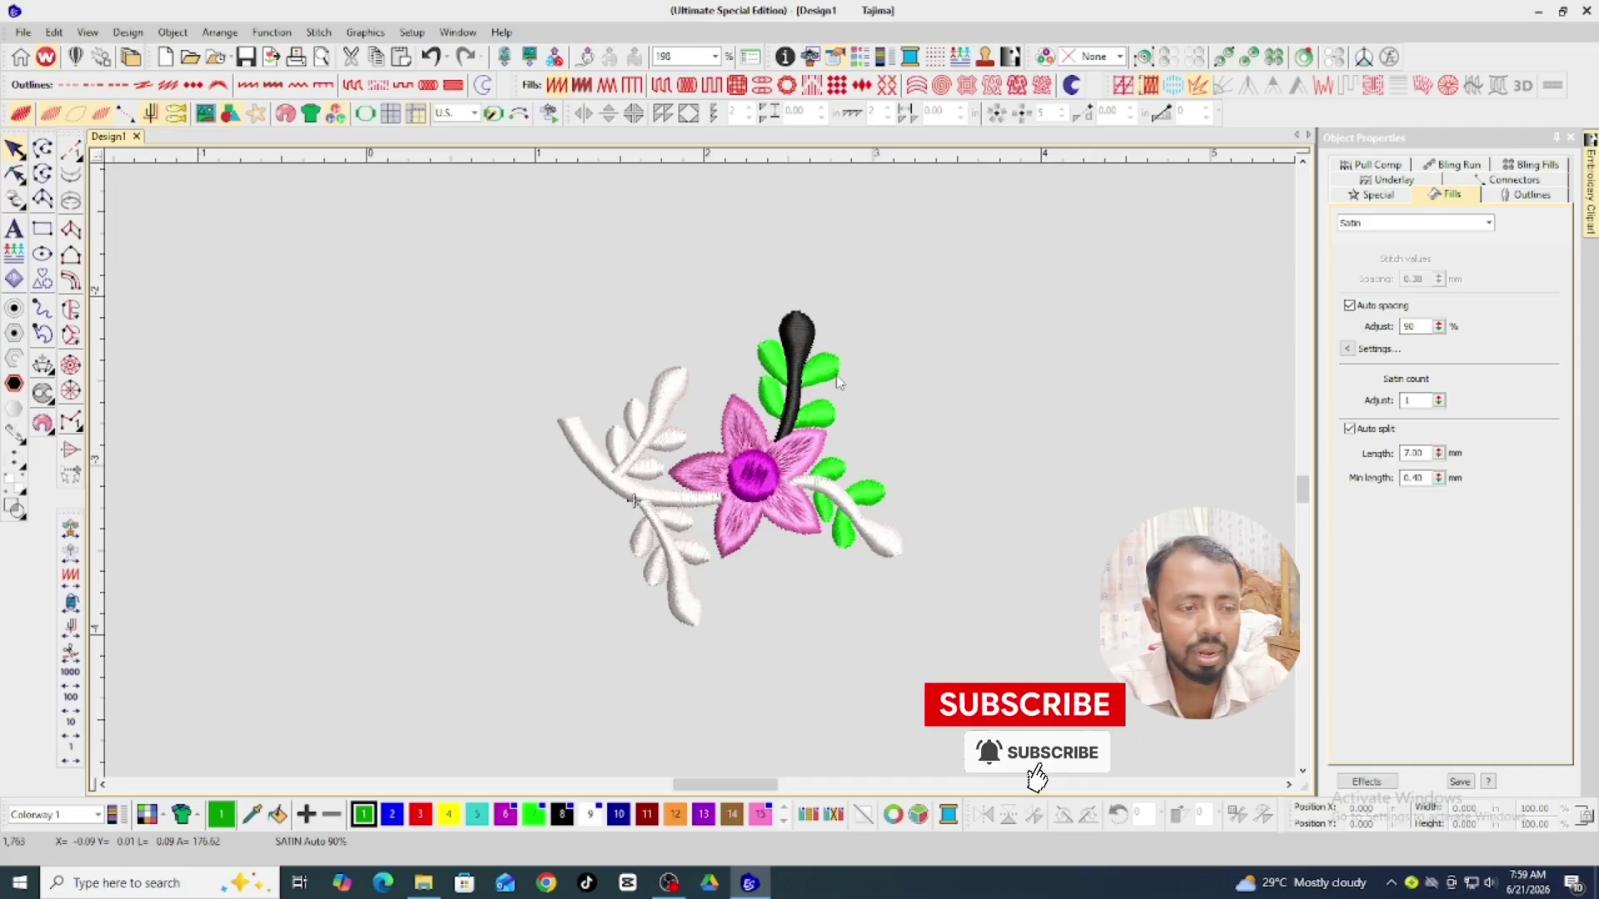
Set the entire design back to white thread color 9.
key(ctrl+a)
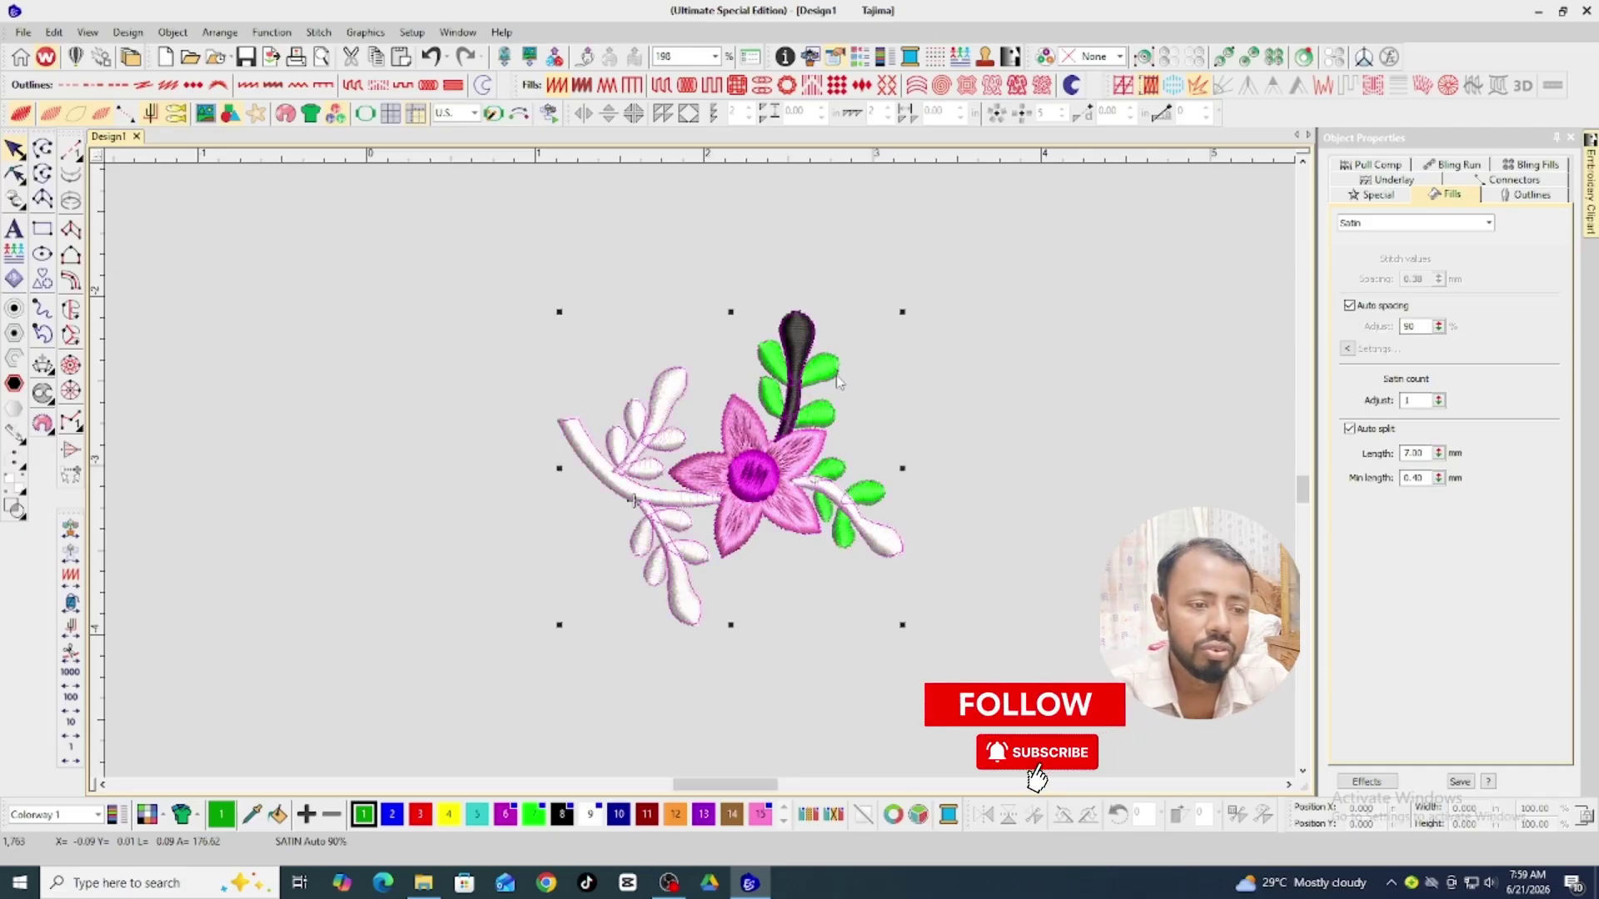
click(591, 820)
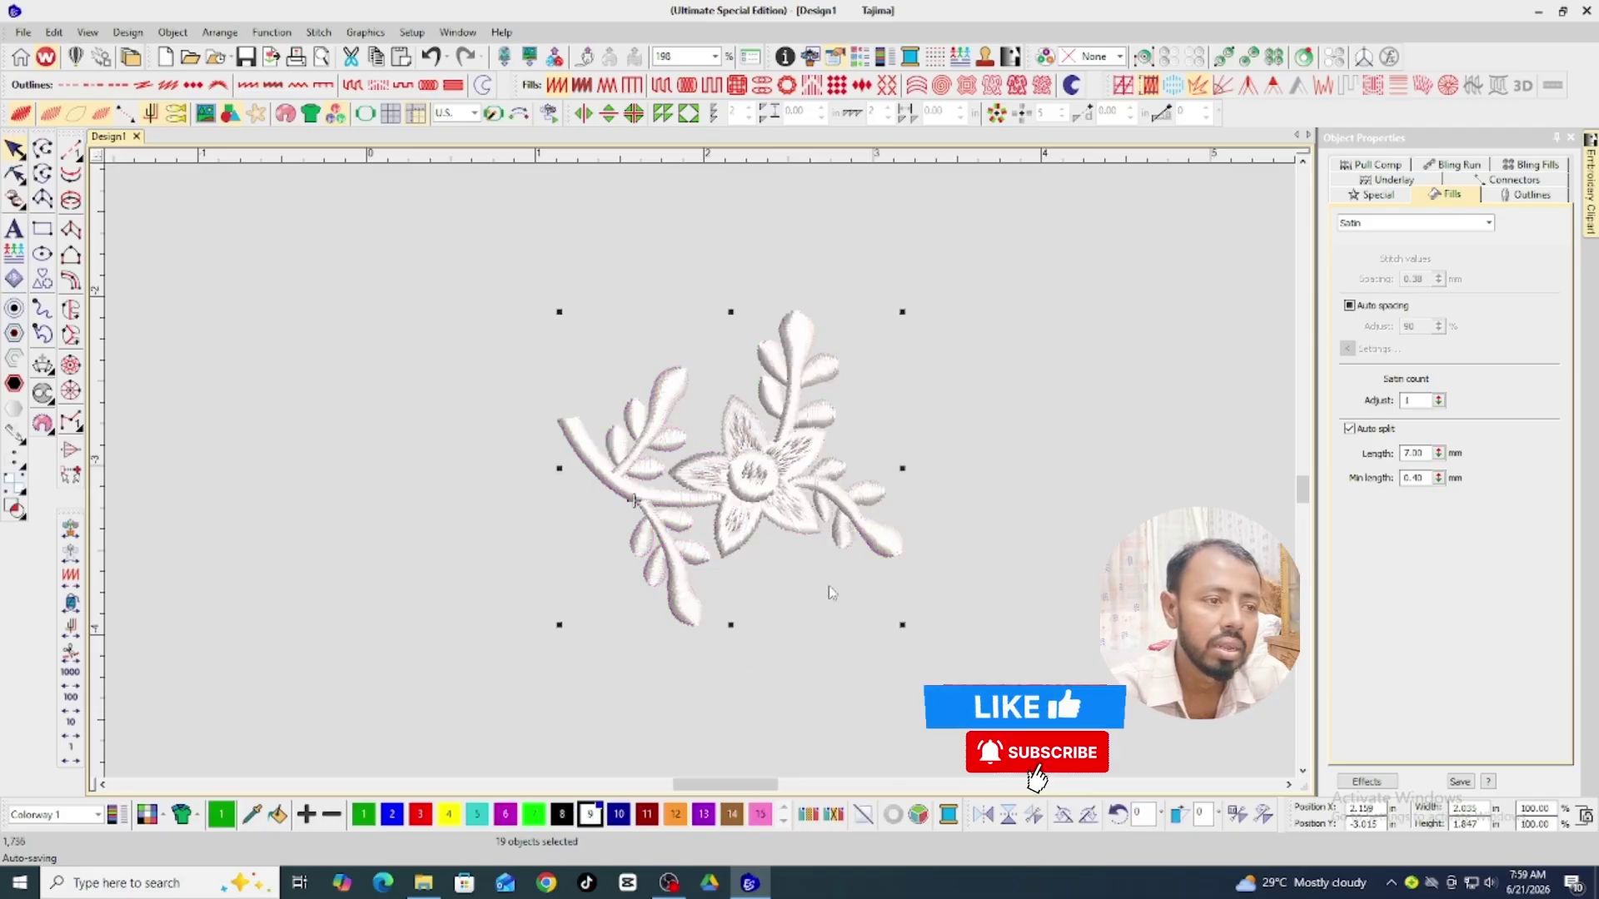
key(plus)
key(Escape)
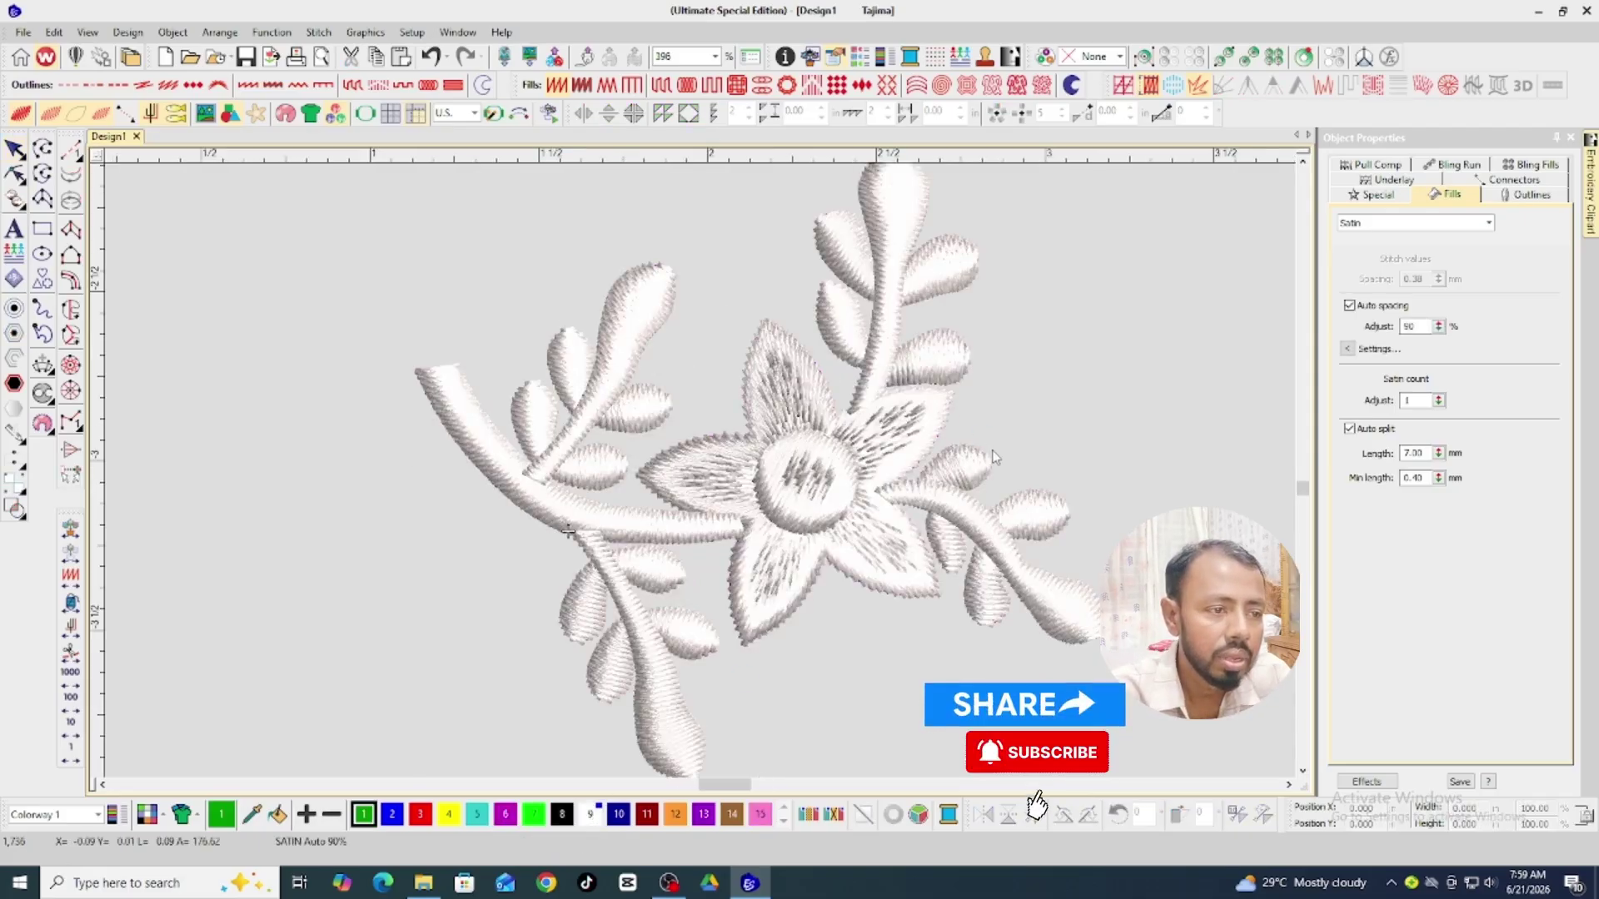
key(plus)
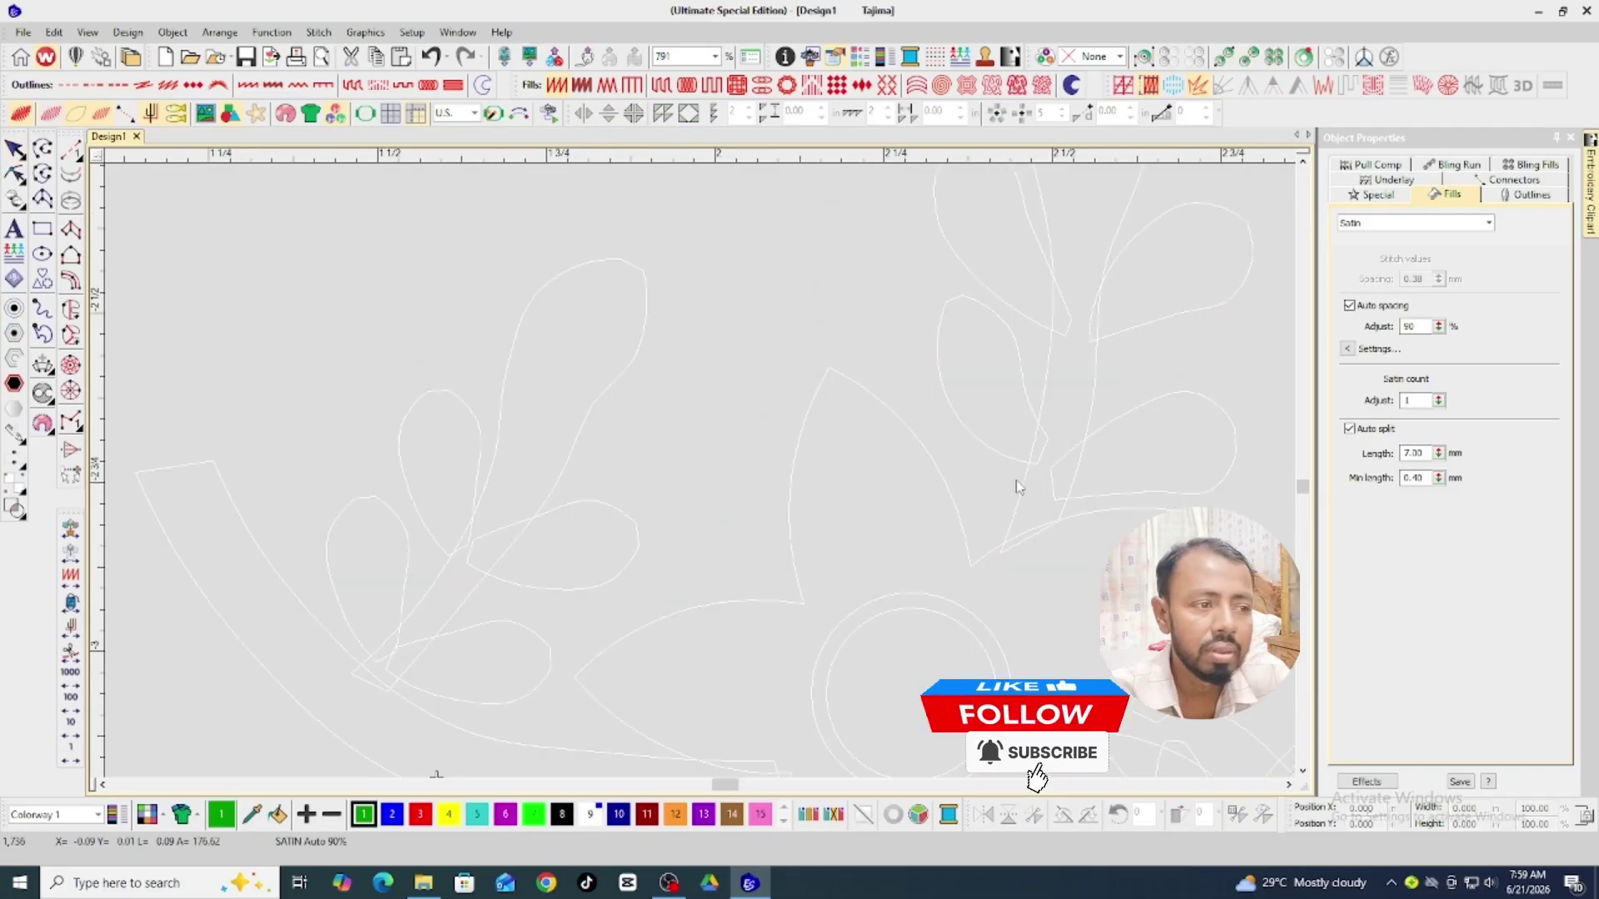
Digitize an upright leaf-shaped vector outline with the open-shape tool in the empty area to the upper left of the motif.
key(minus)
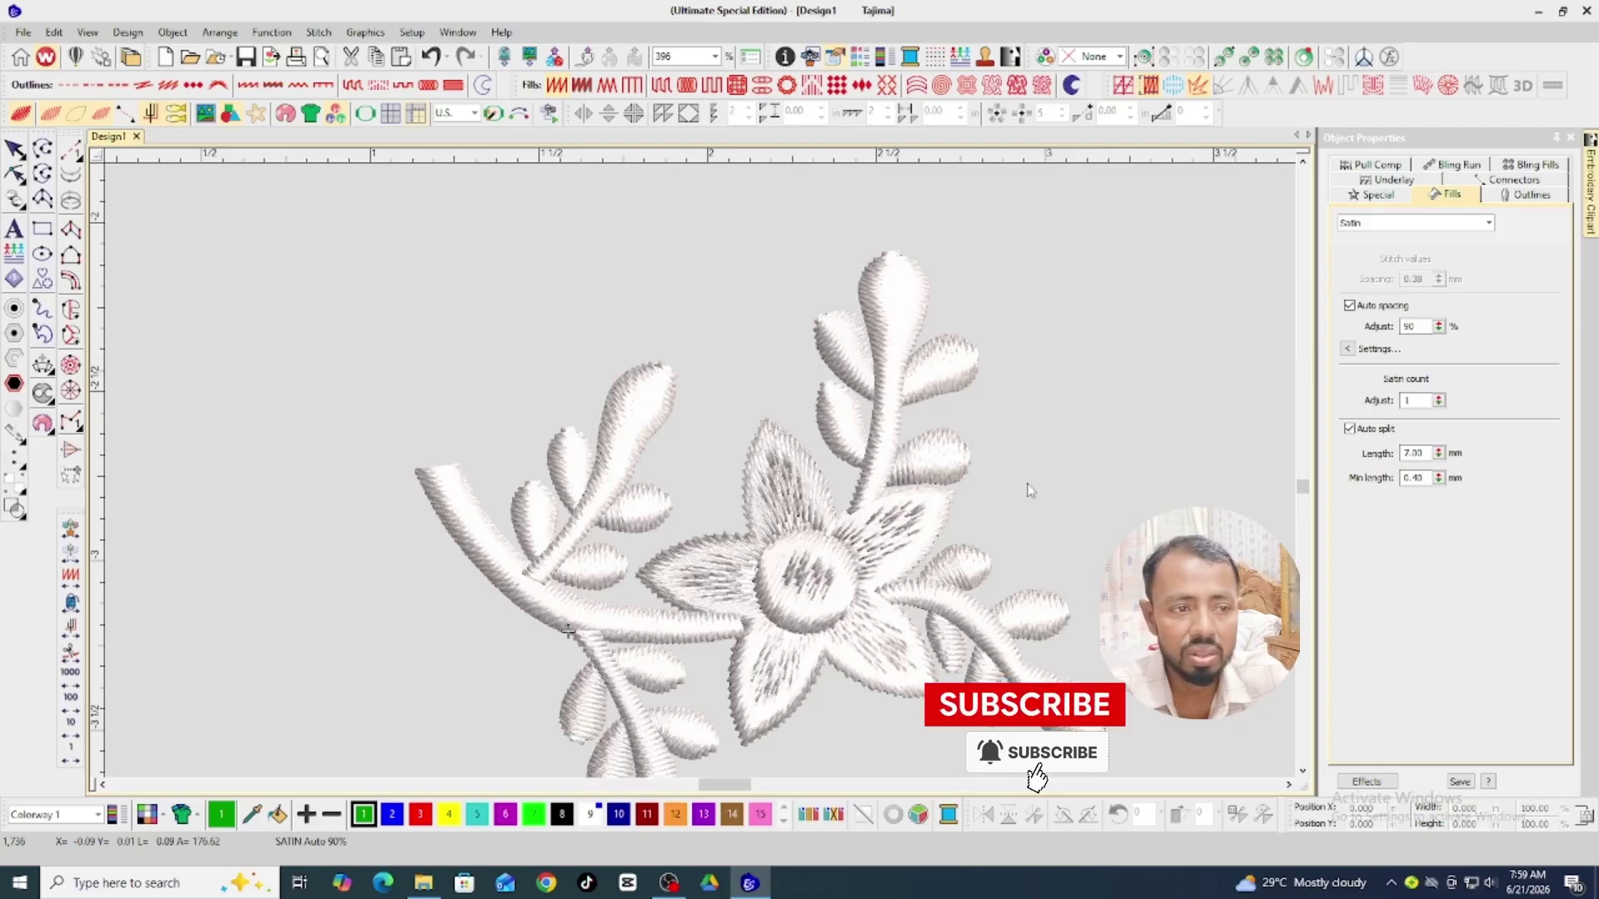
scroll(1003, 508, down, 1)
scroll(908, 508, up, 1)
key(minus)
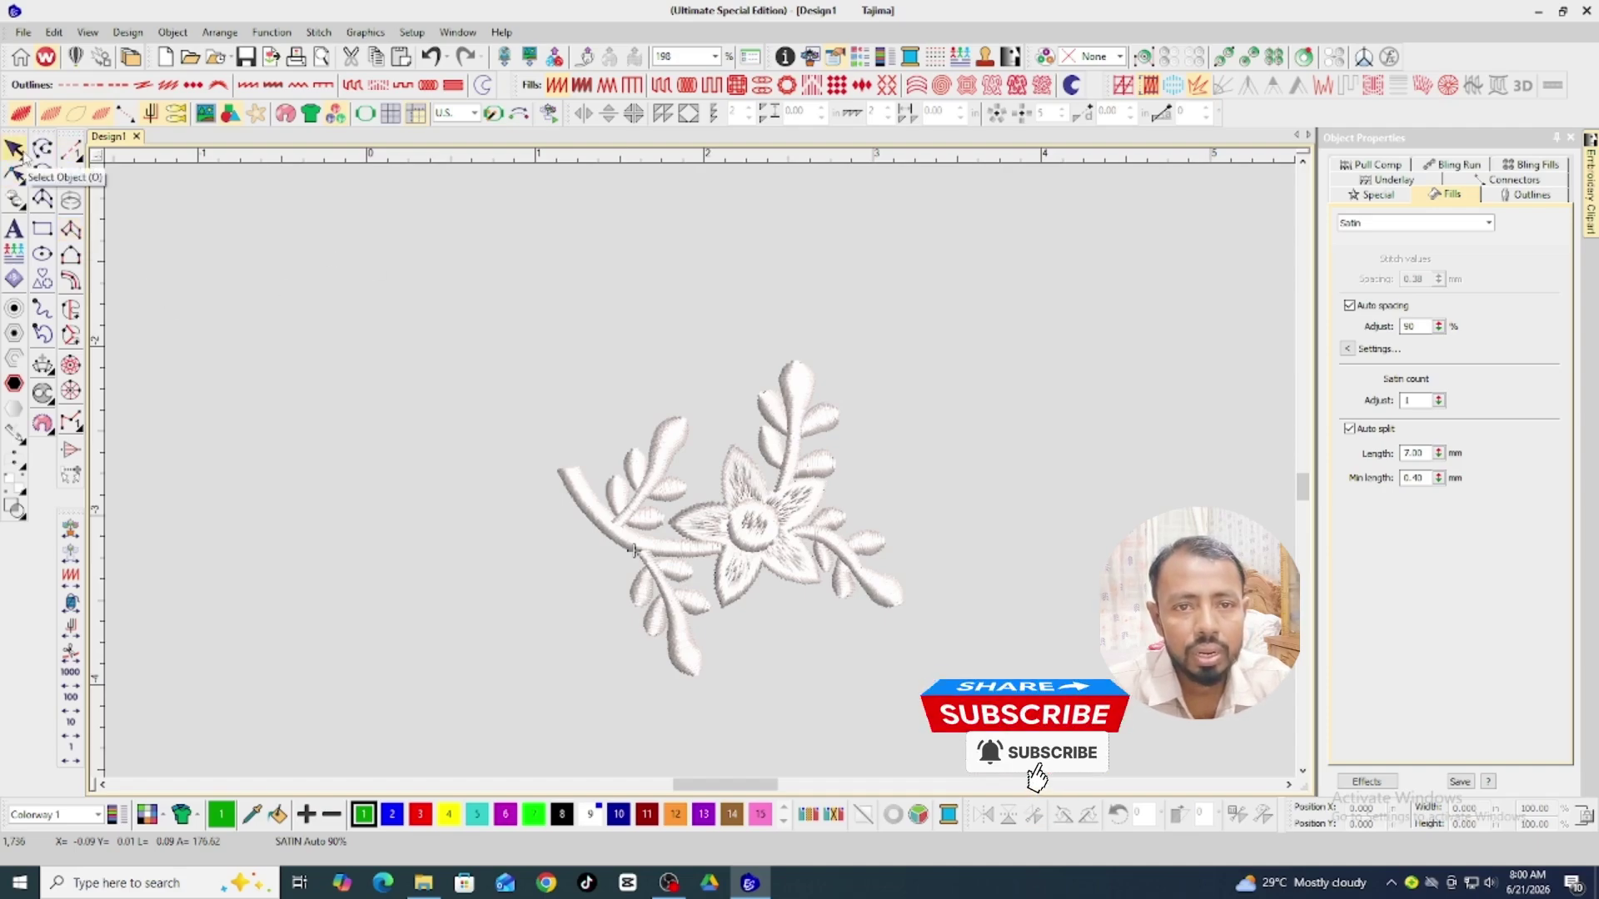
click(43, 150)
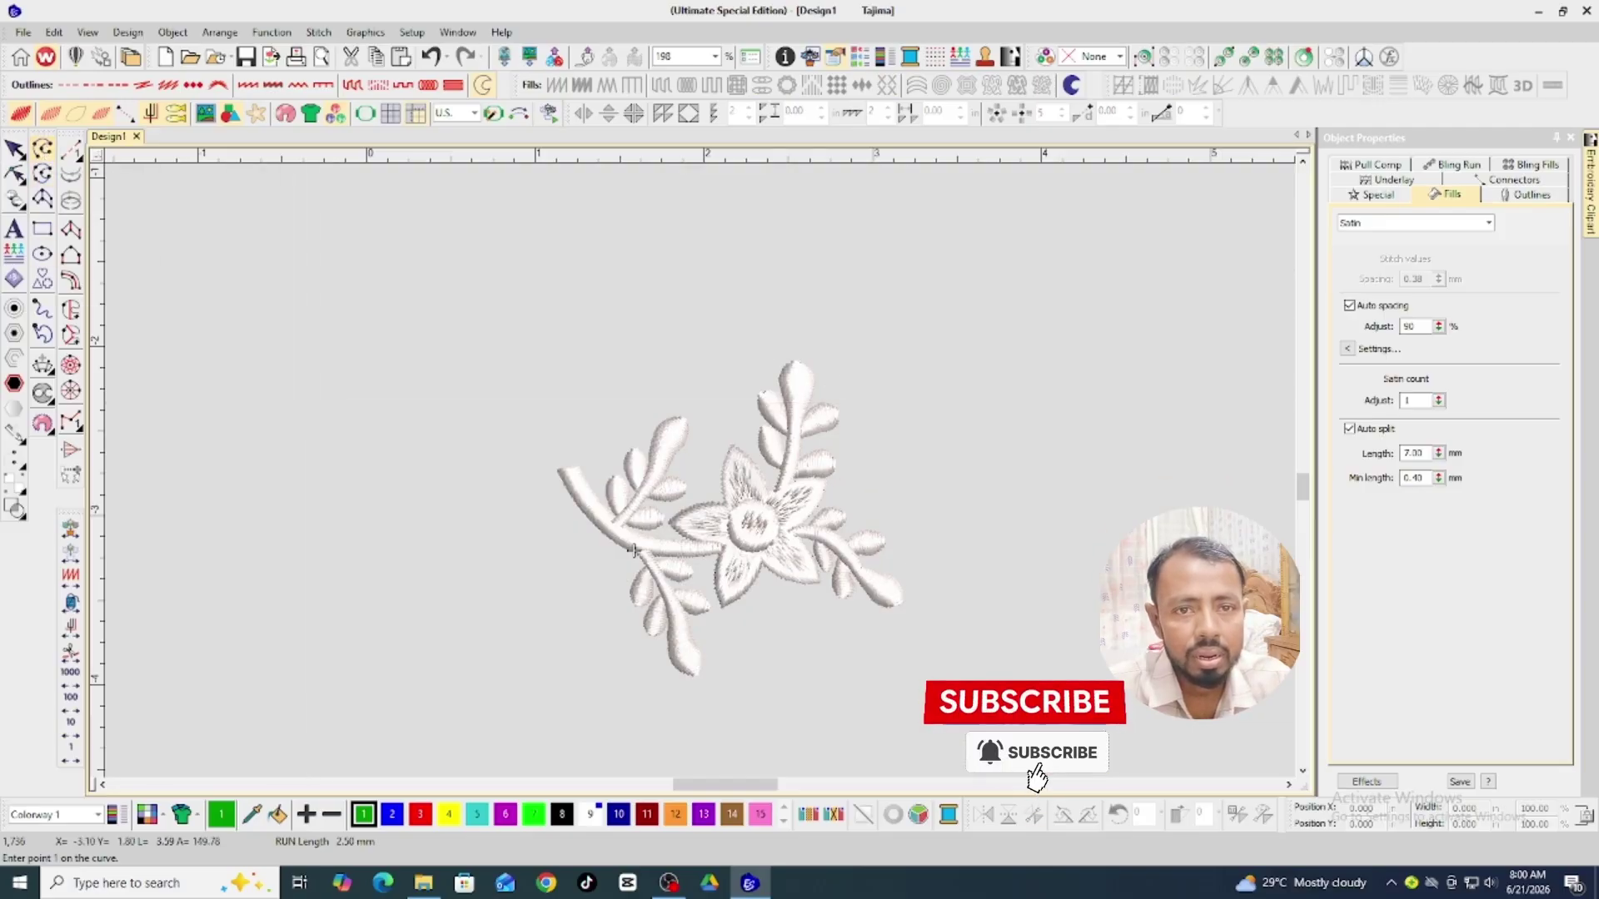
click(336, 403)
click(320, 340)
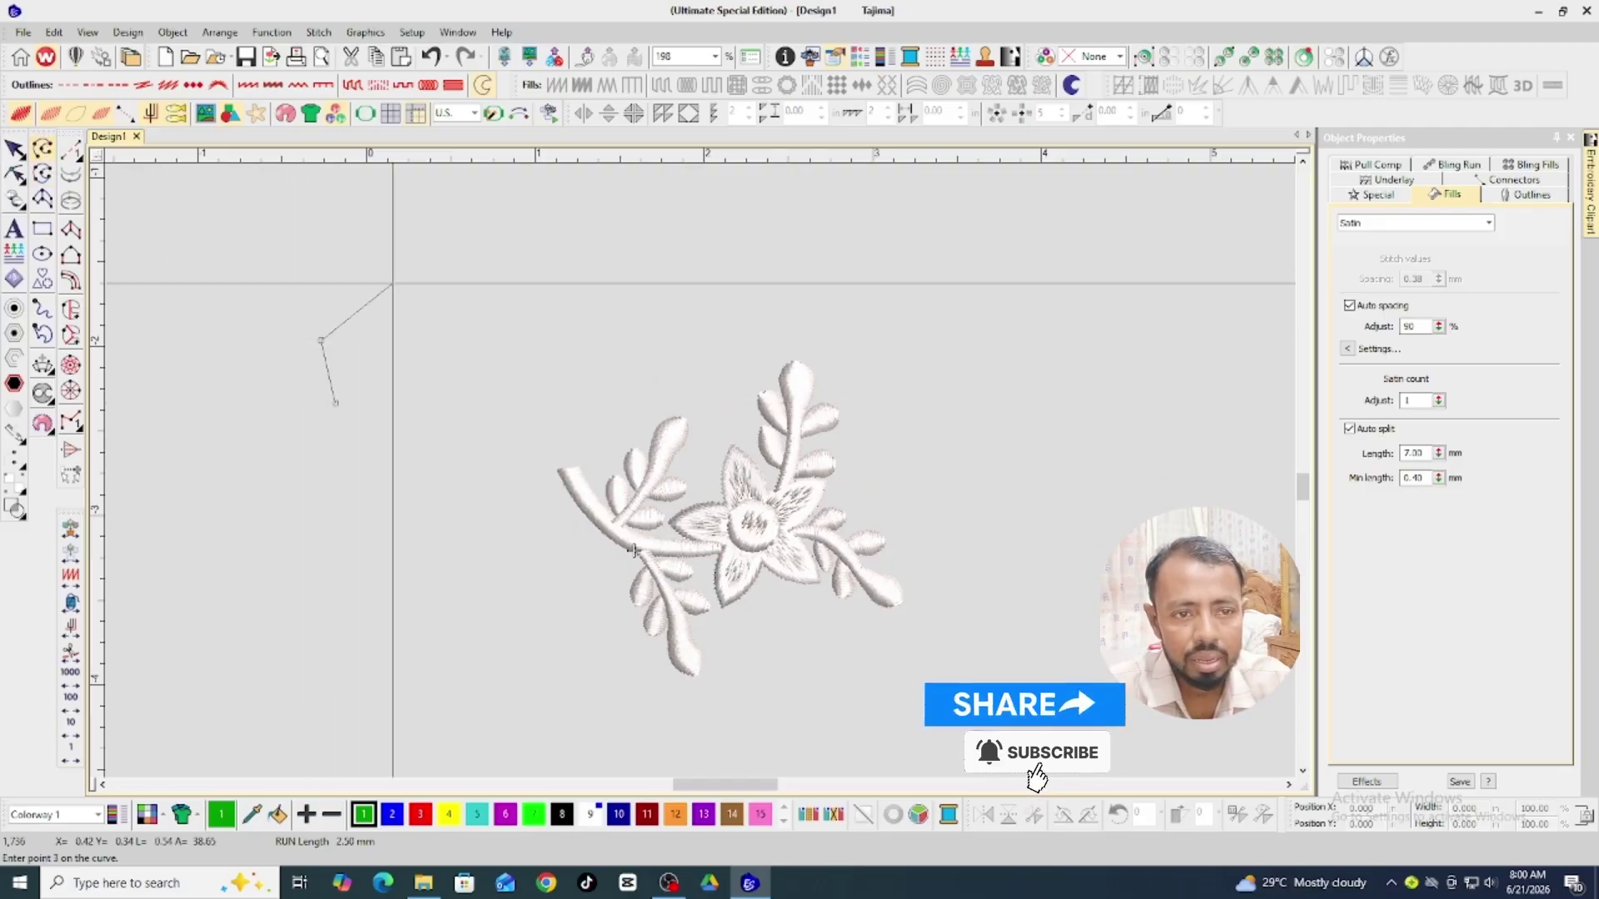
click(394, 284)
click(401, 387)
click(337, 404)
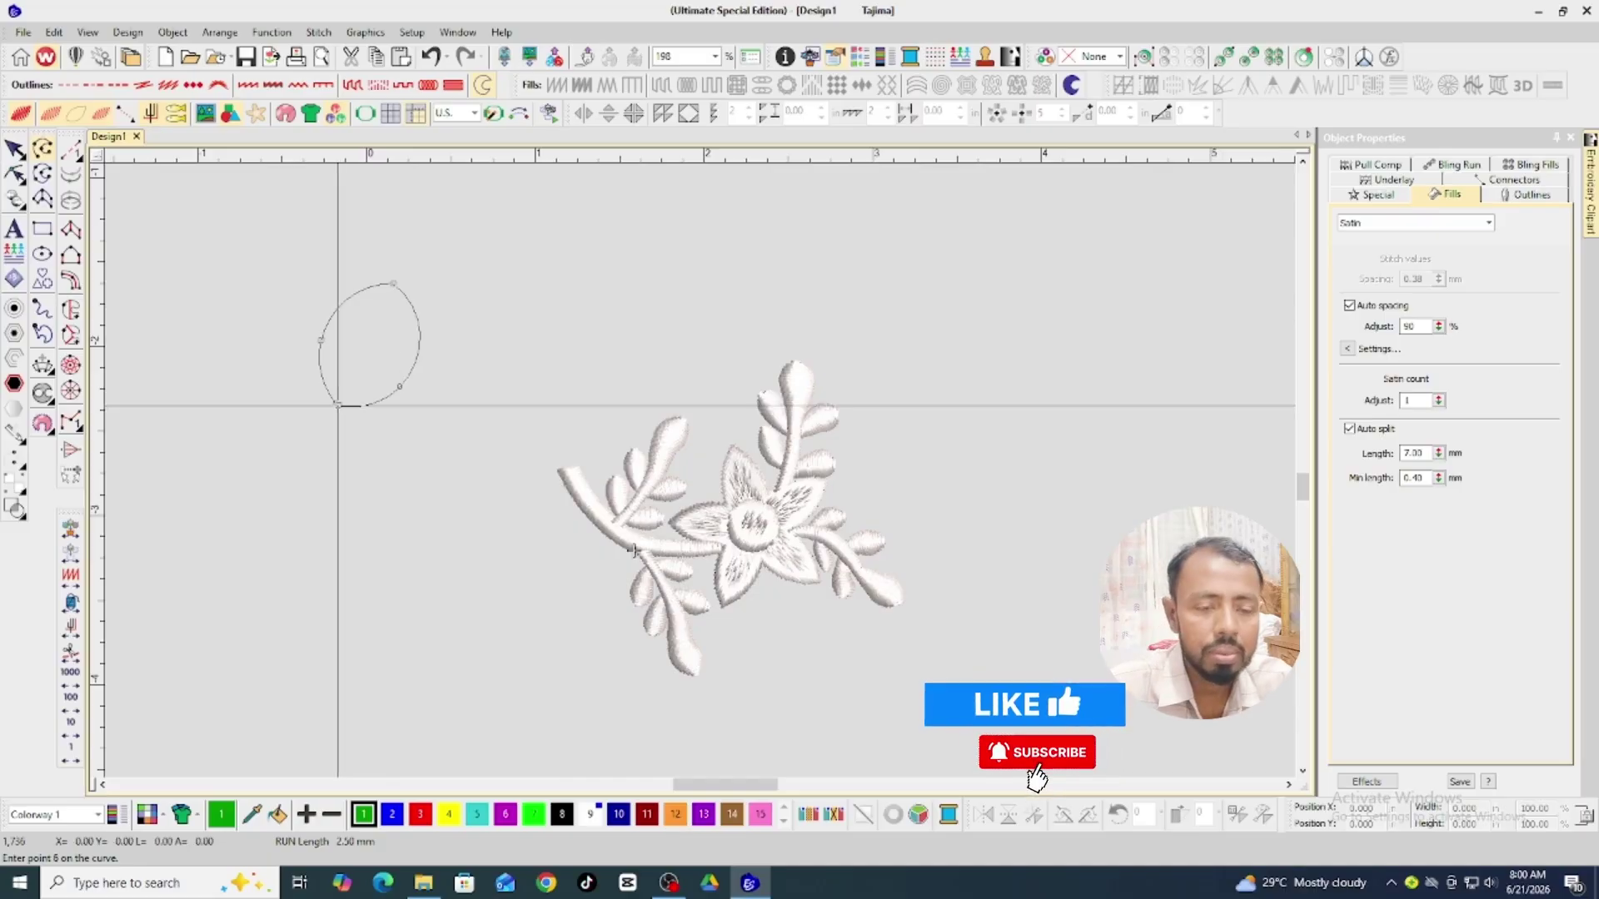
key(Return)
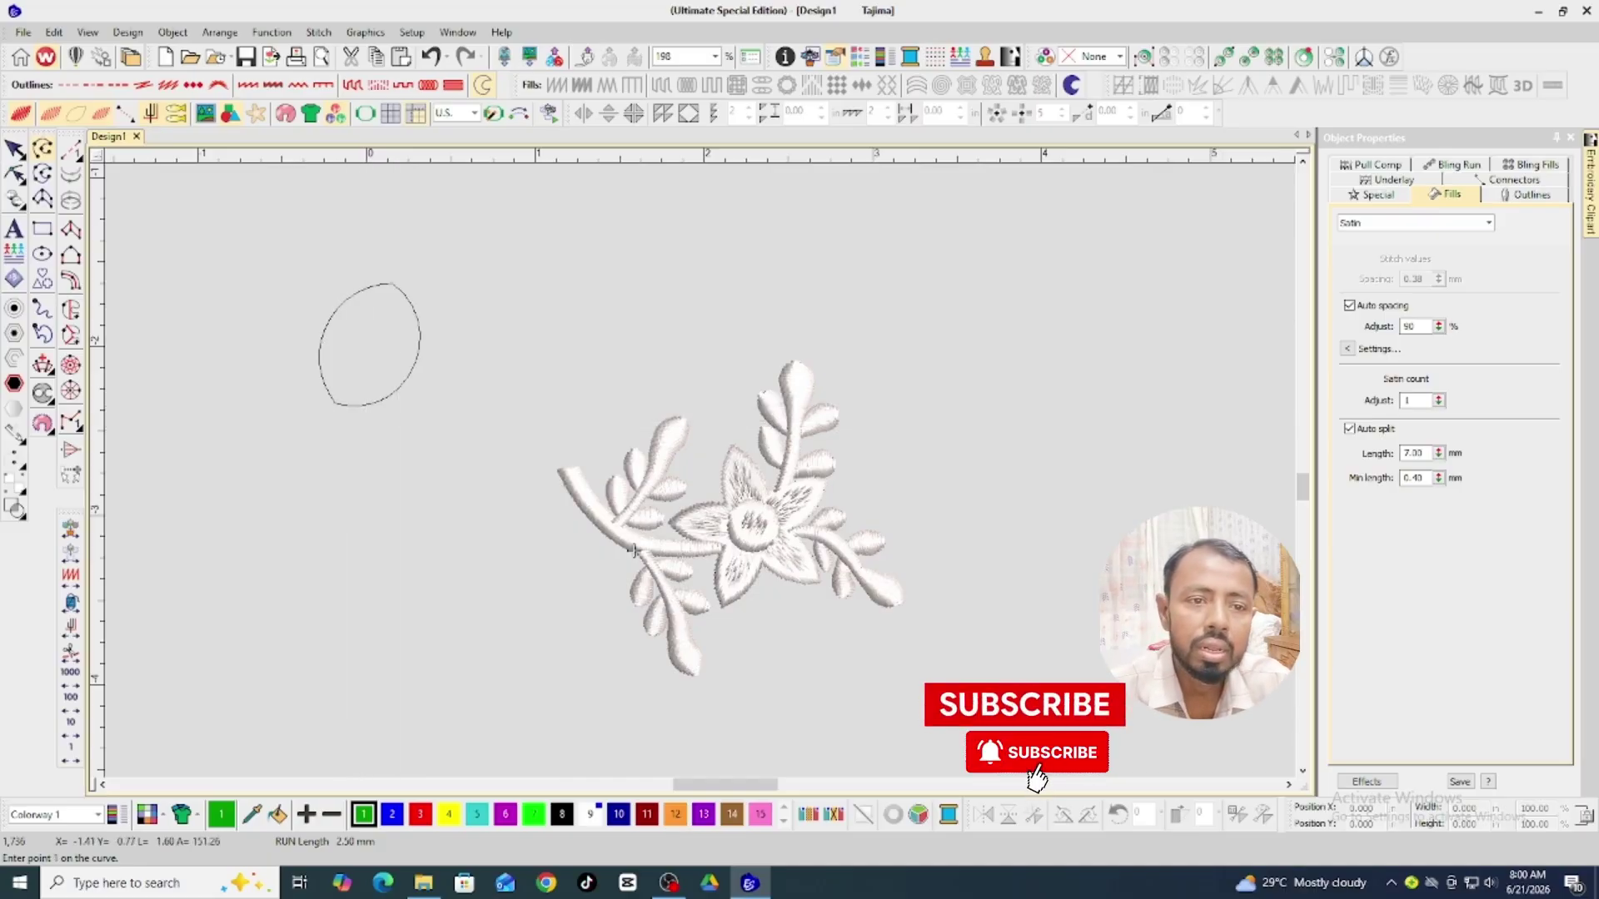
Reshape the leaf-shaped outline by pulling its lowest point further down, and delete the outline.
key(h)
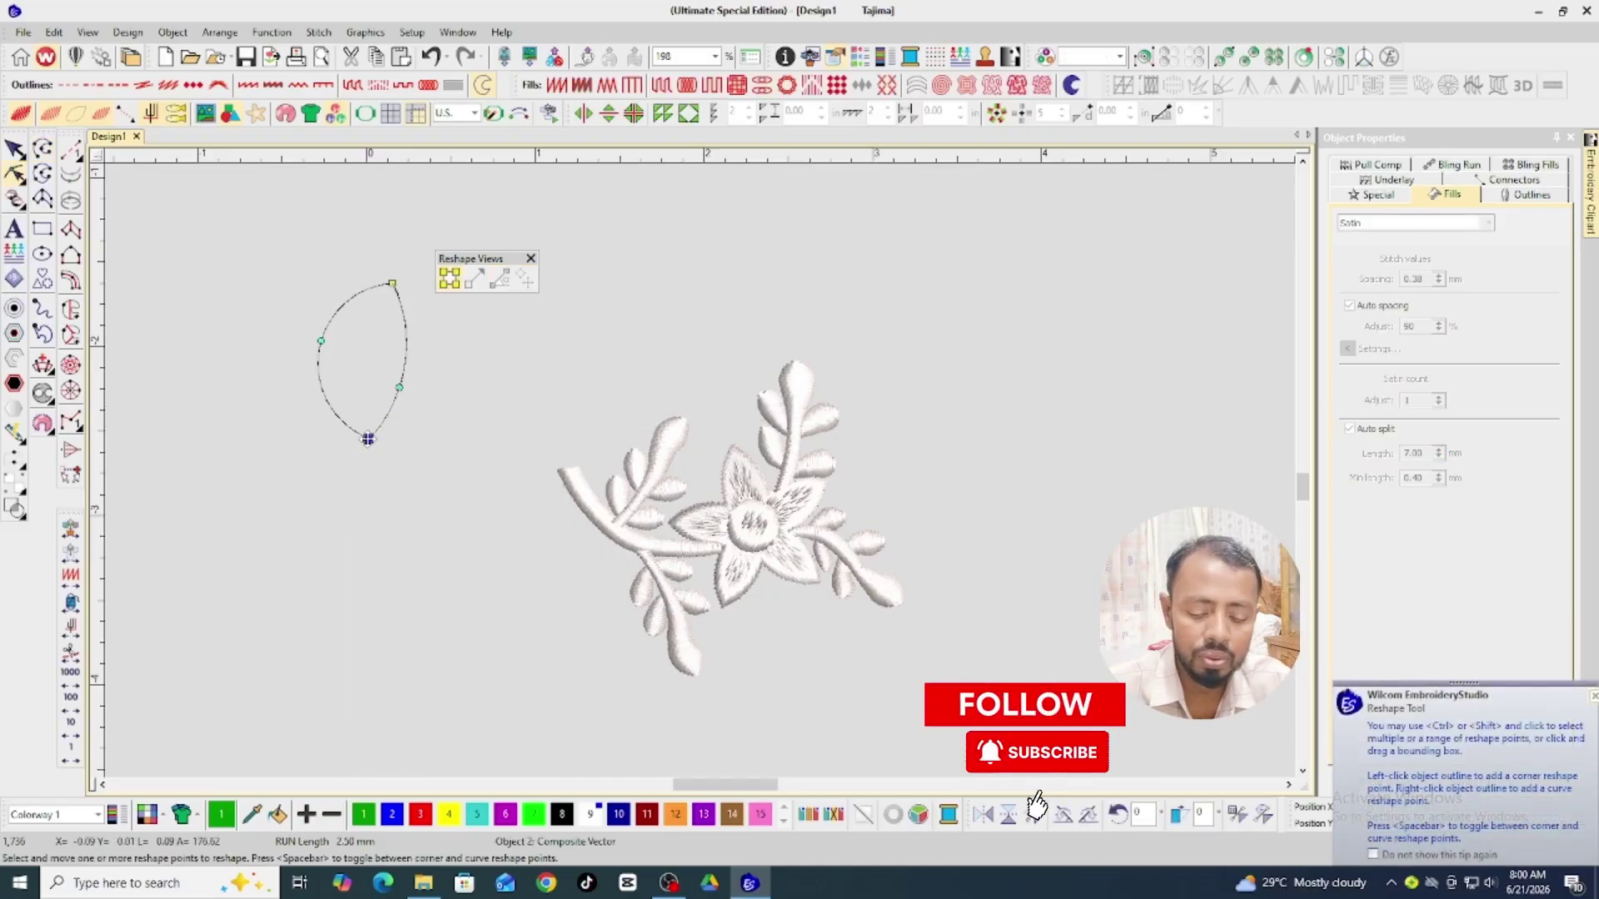
key(Escape)
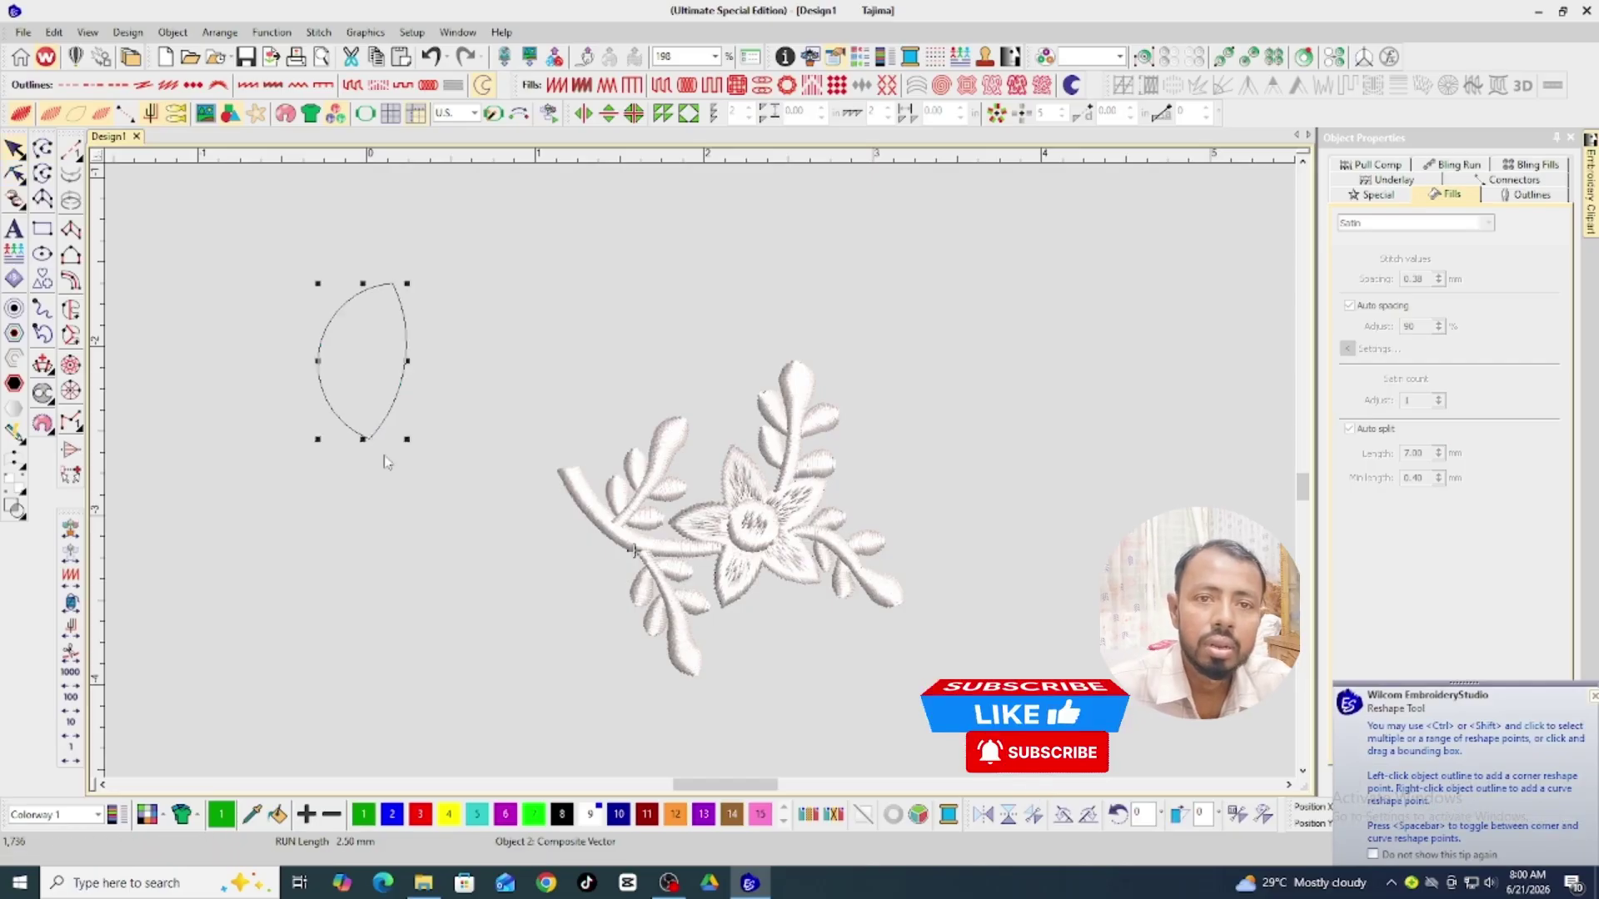
key(Delete)
Digitize an open oval-like outline about 0.74 in wide and 0.84 in high to the upper left of the motif.
click(43, 151)
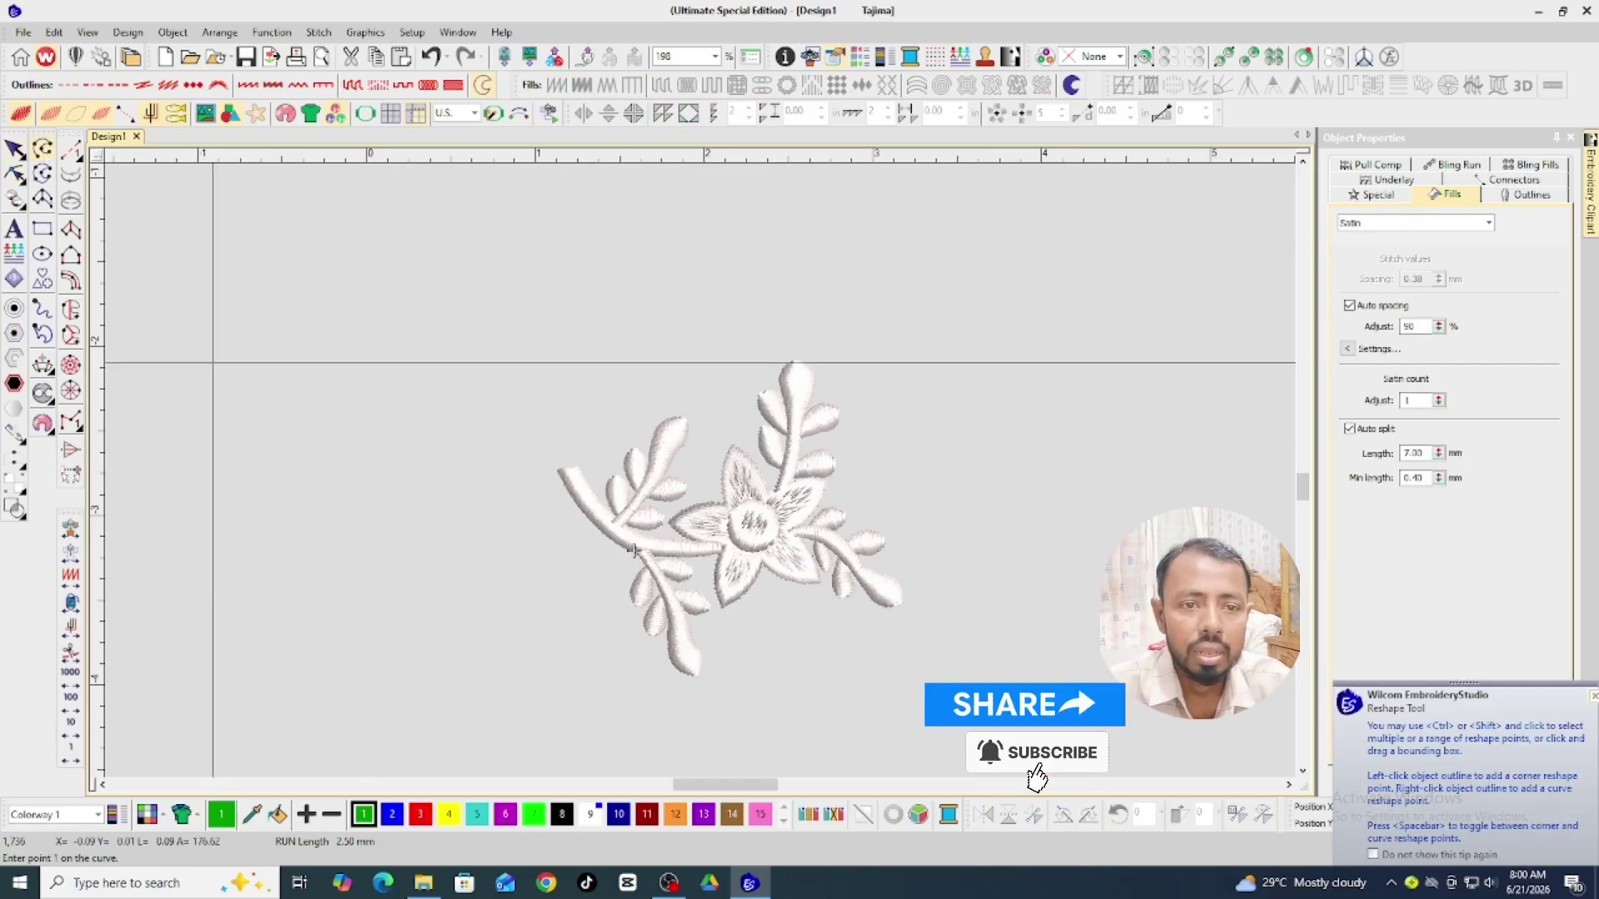
click(217, 390)
click(207, 311)
click(279, 259)
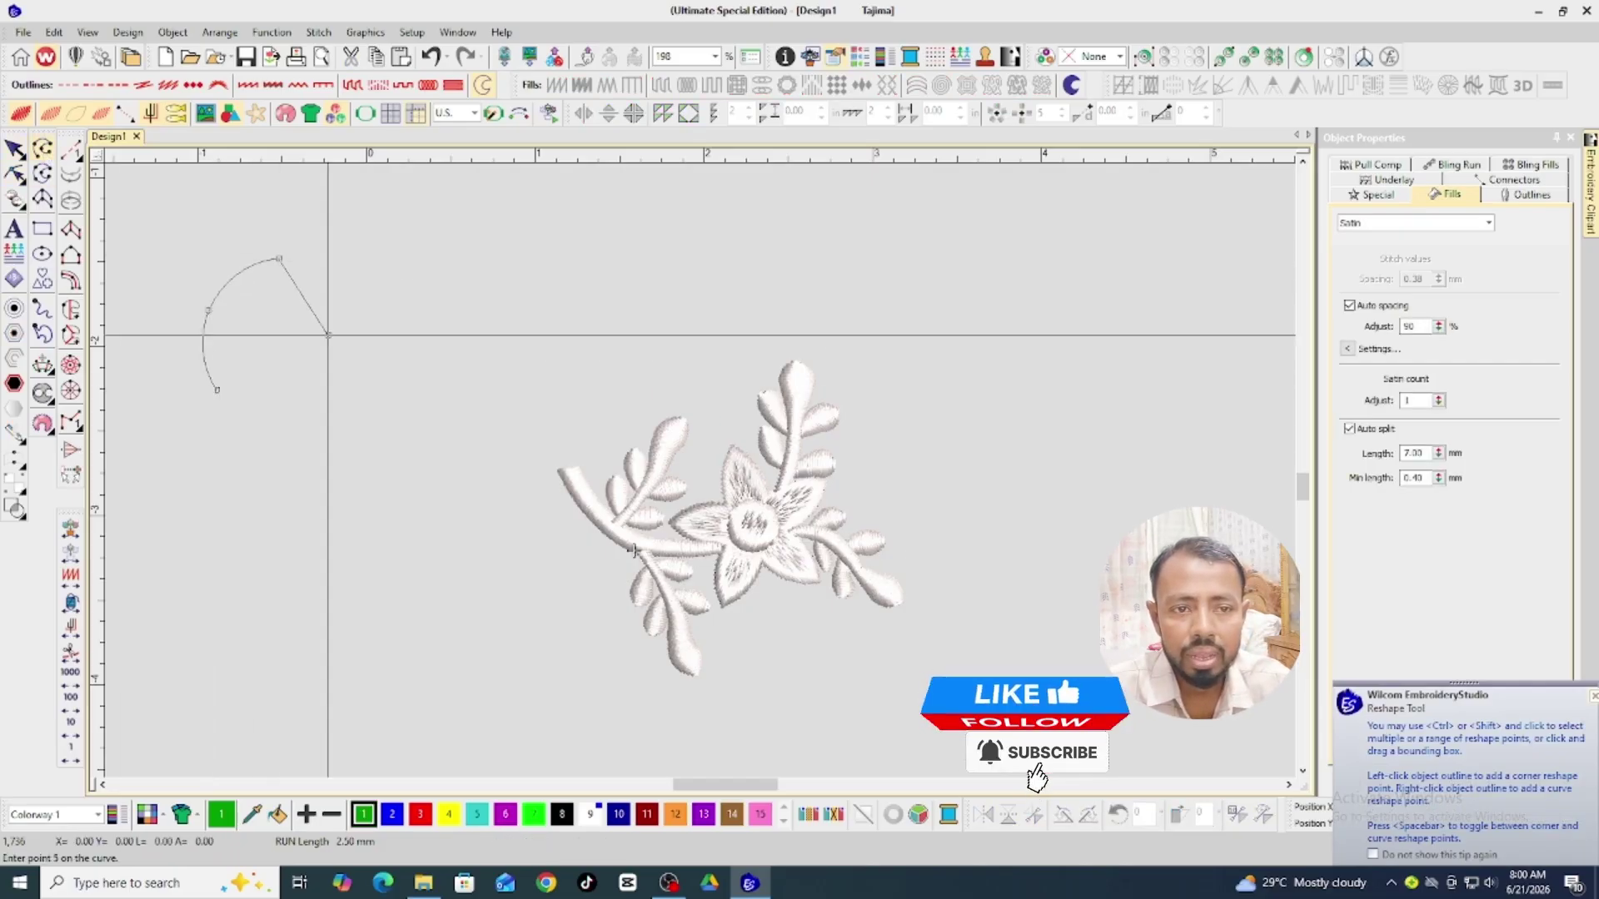
click(329, 335)
click(281, 400)
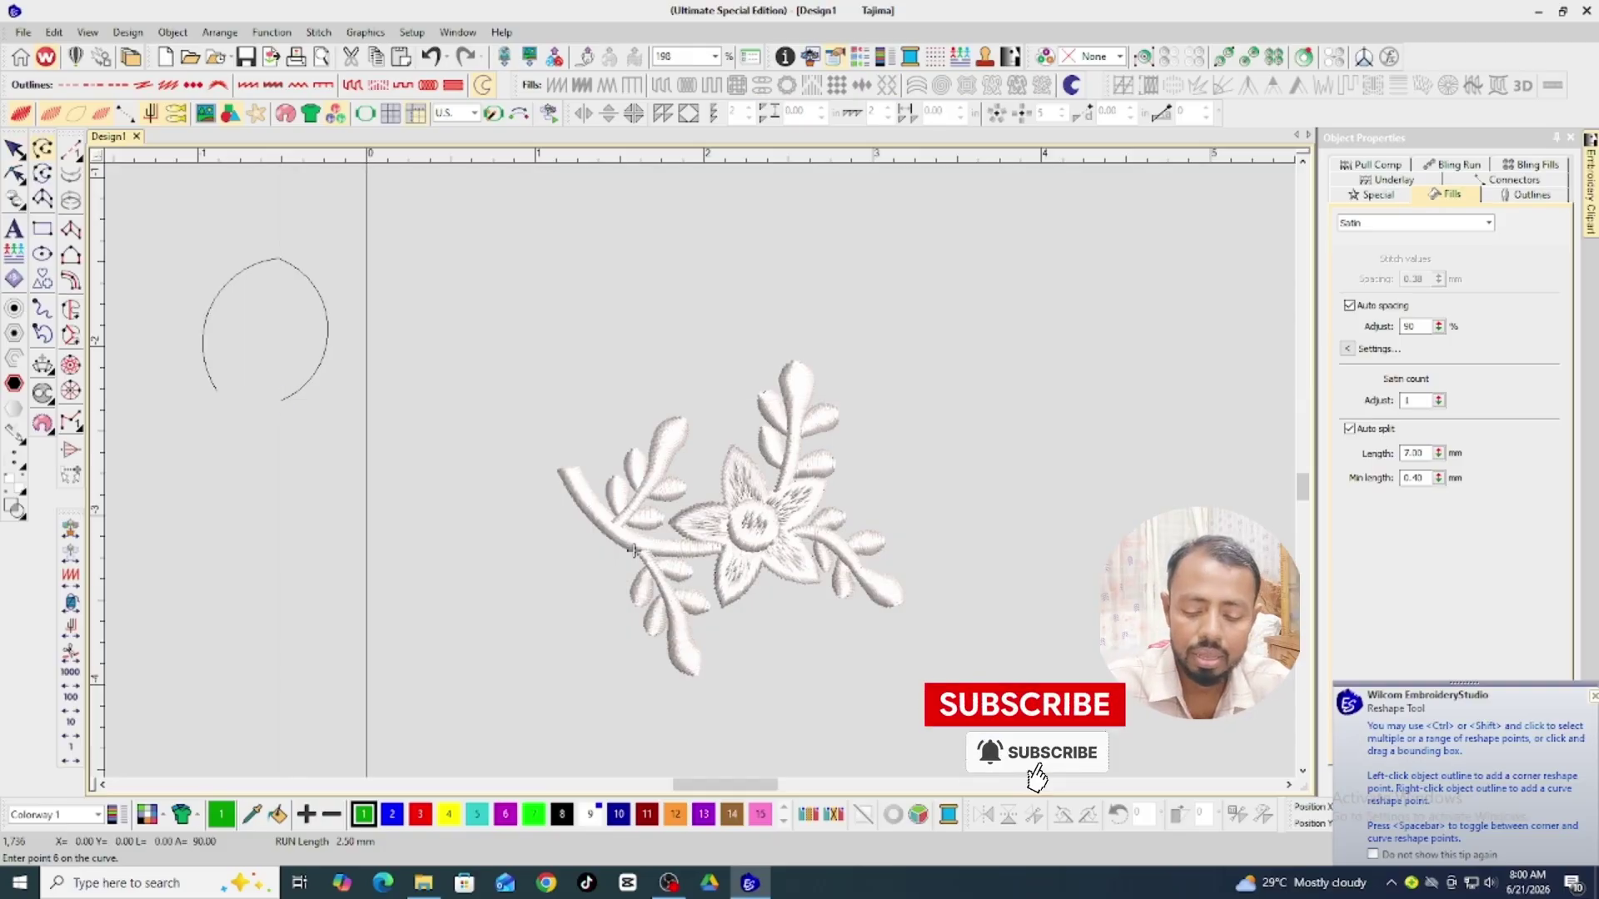
key(Return)
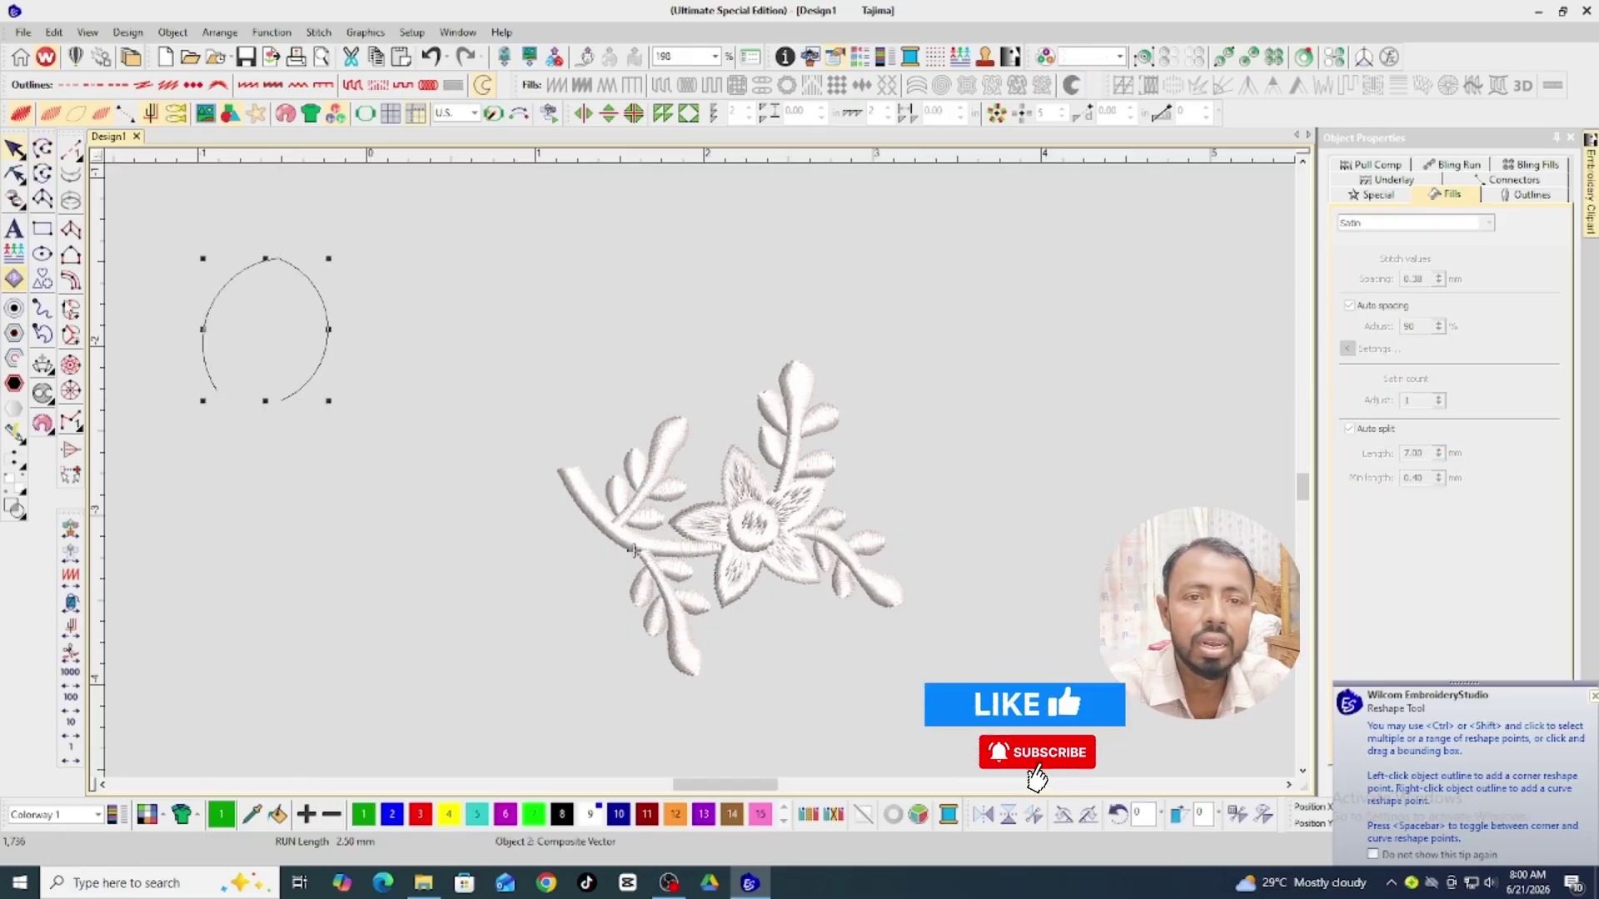
Convert the open oval outline to a Run stitch line and return it to a vector line.
click(71, 151)
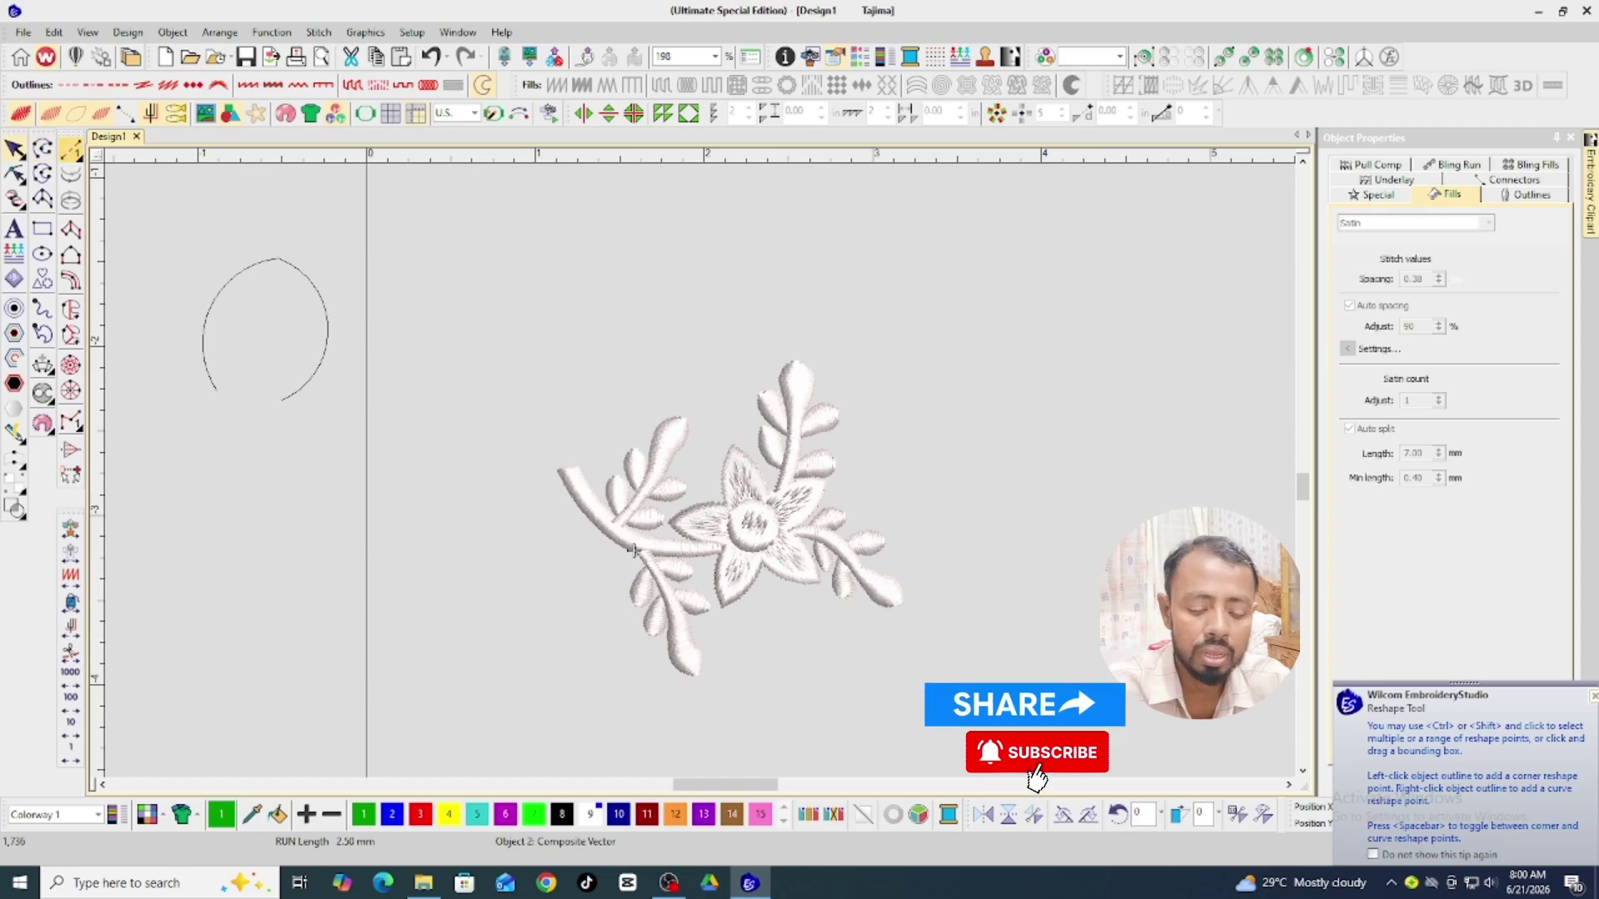
click(216, 389)
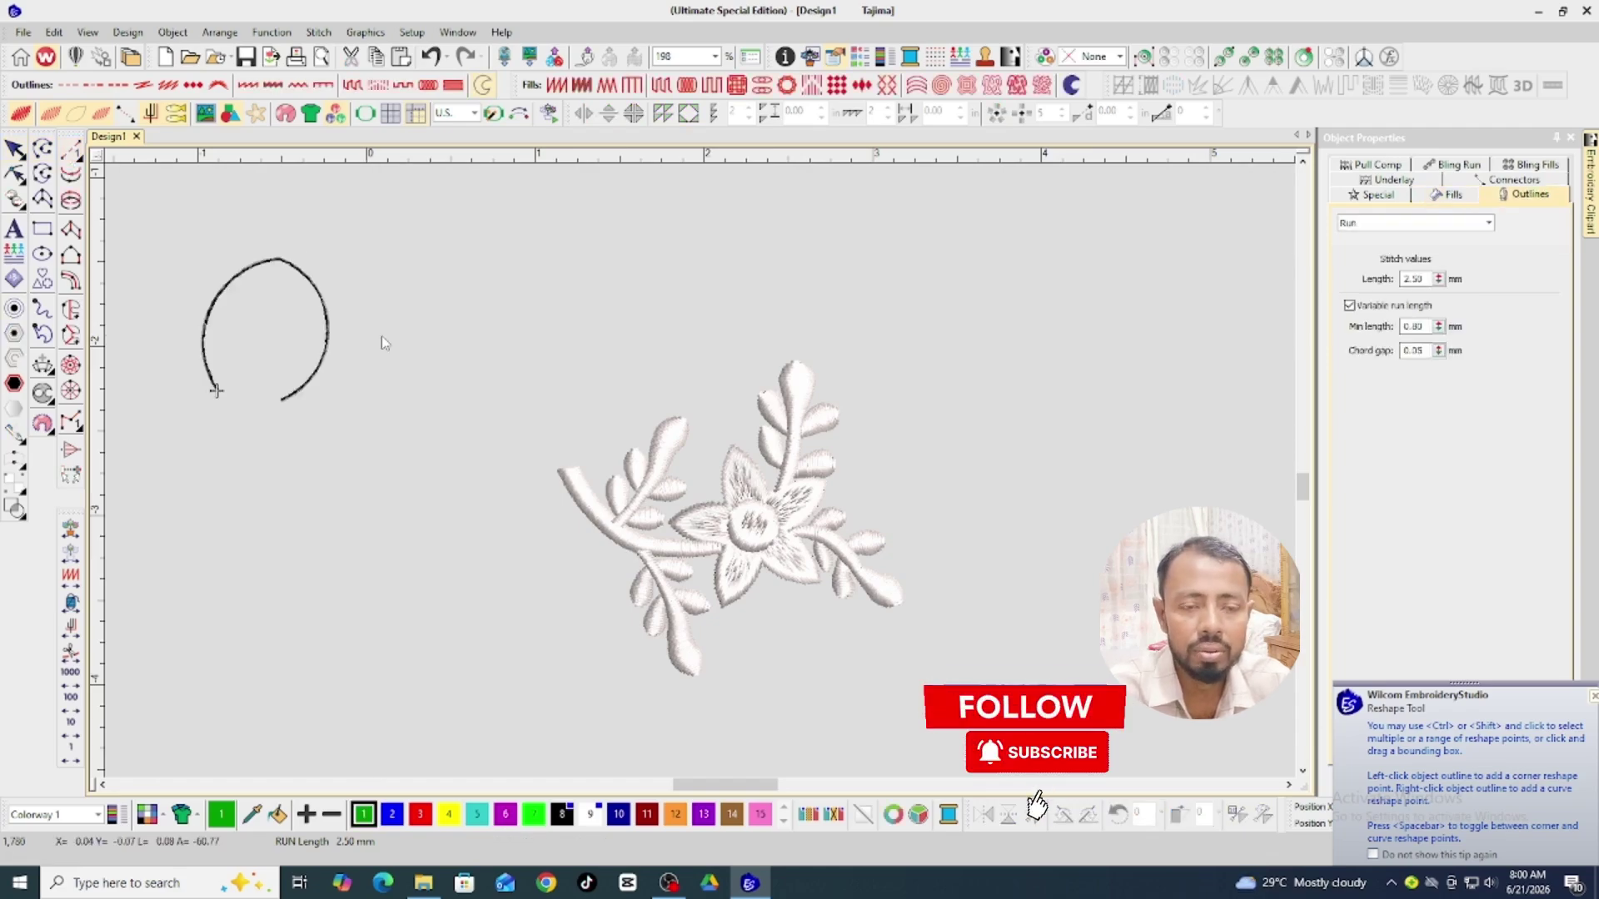
click(329, 323)
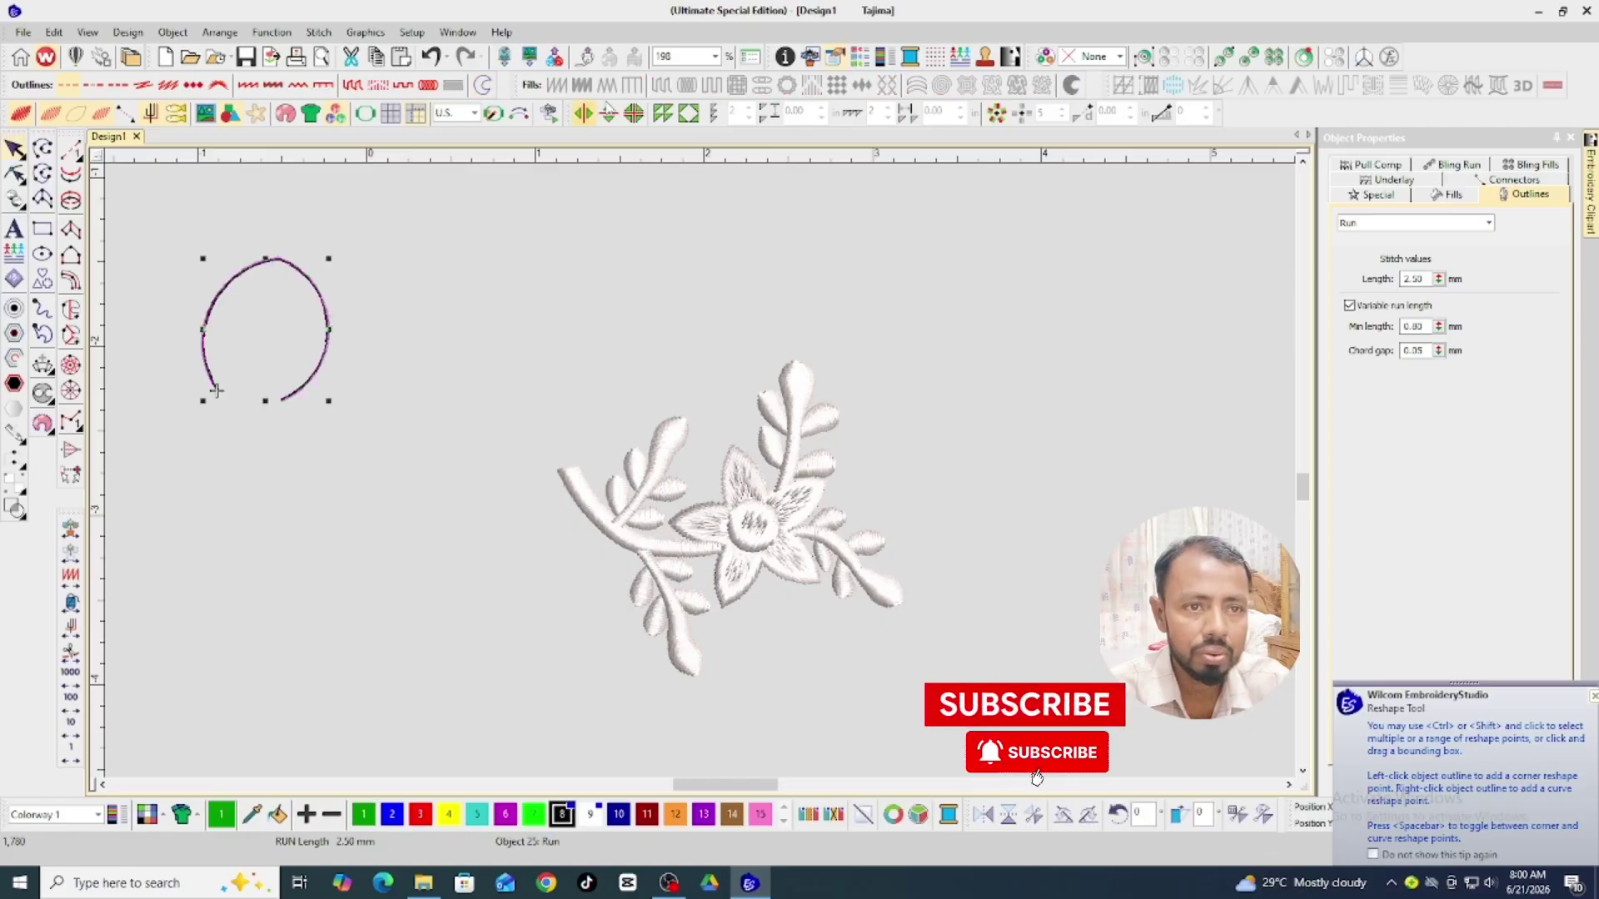
click(486, 85)
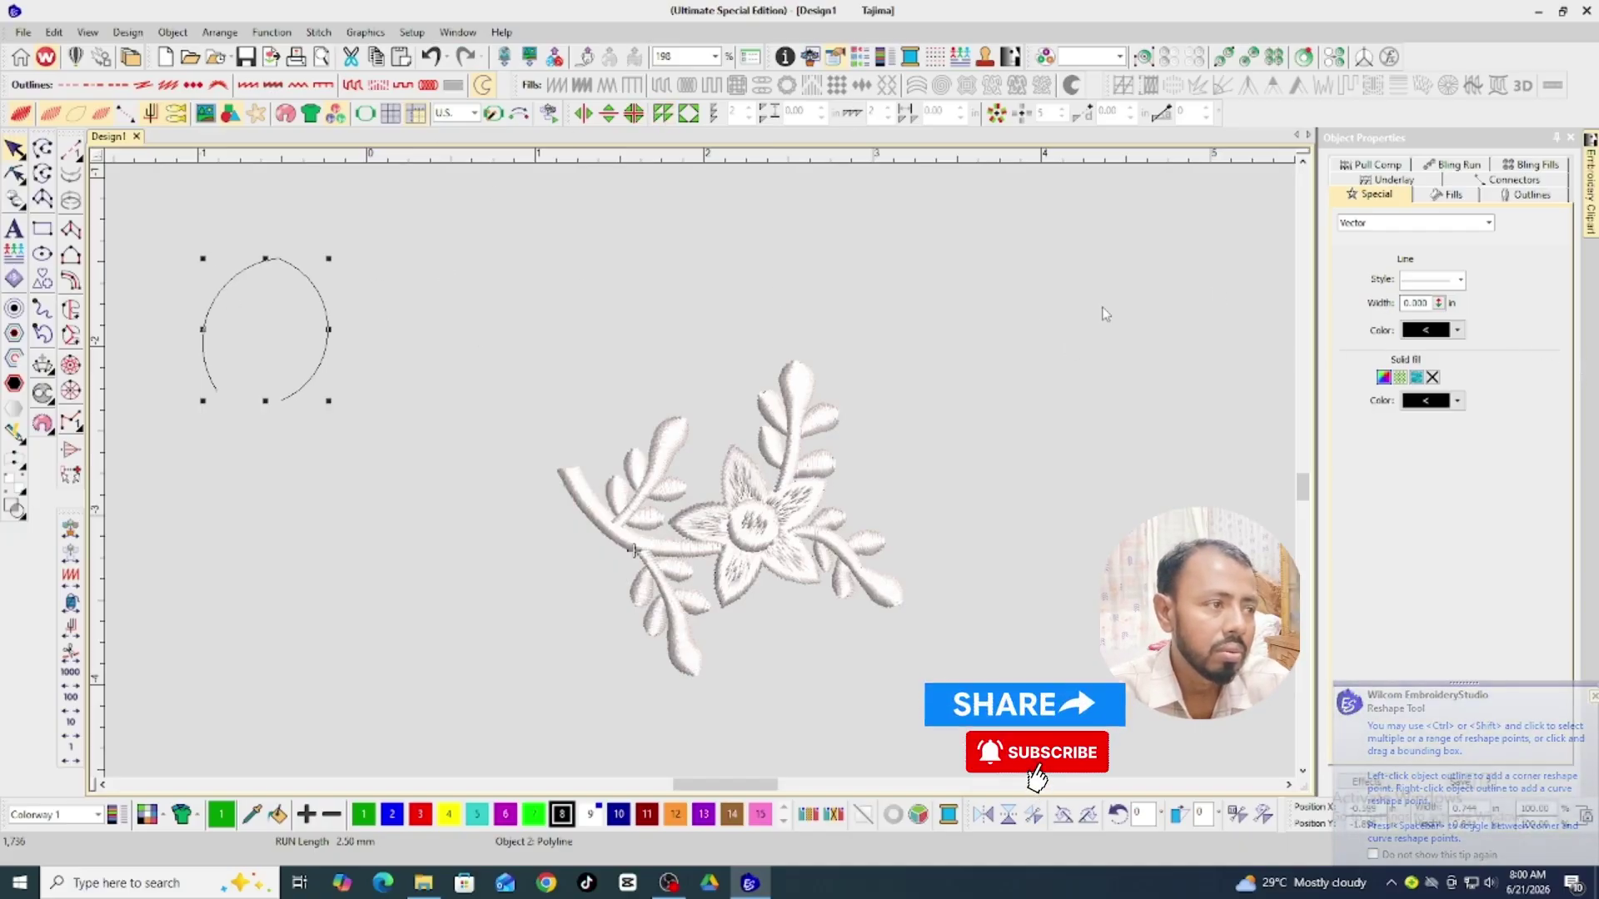
click(1383, 225)
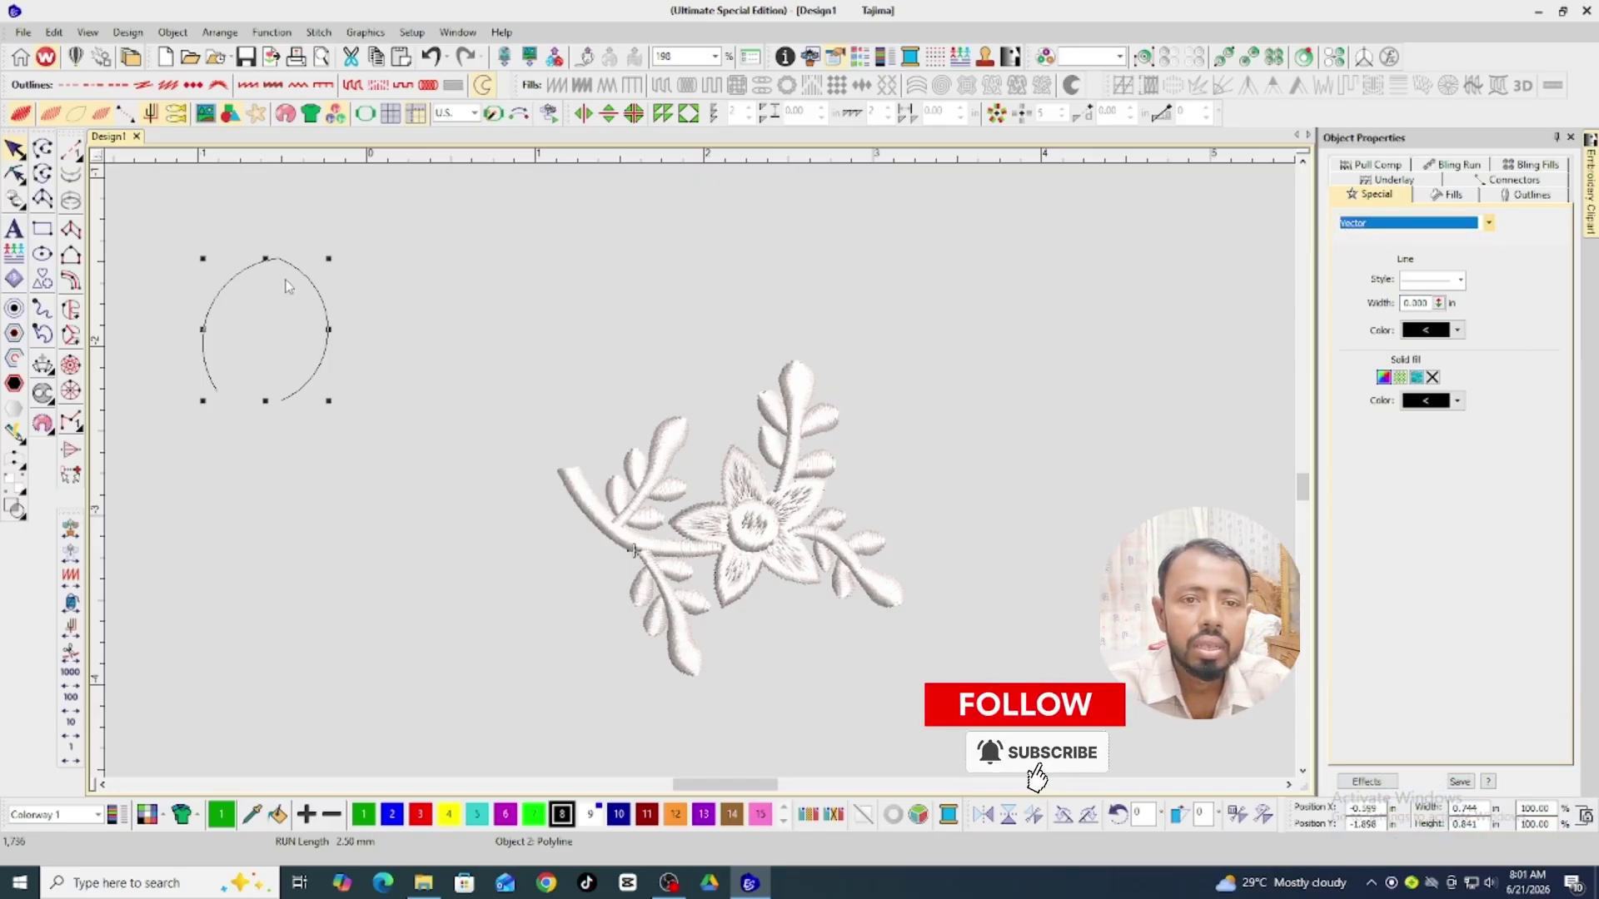
Try the open oval outline as a Complex Fill object, and delete the outline.
click(70, 256)
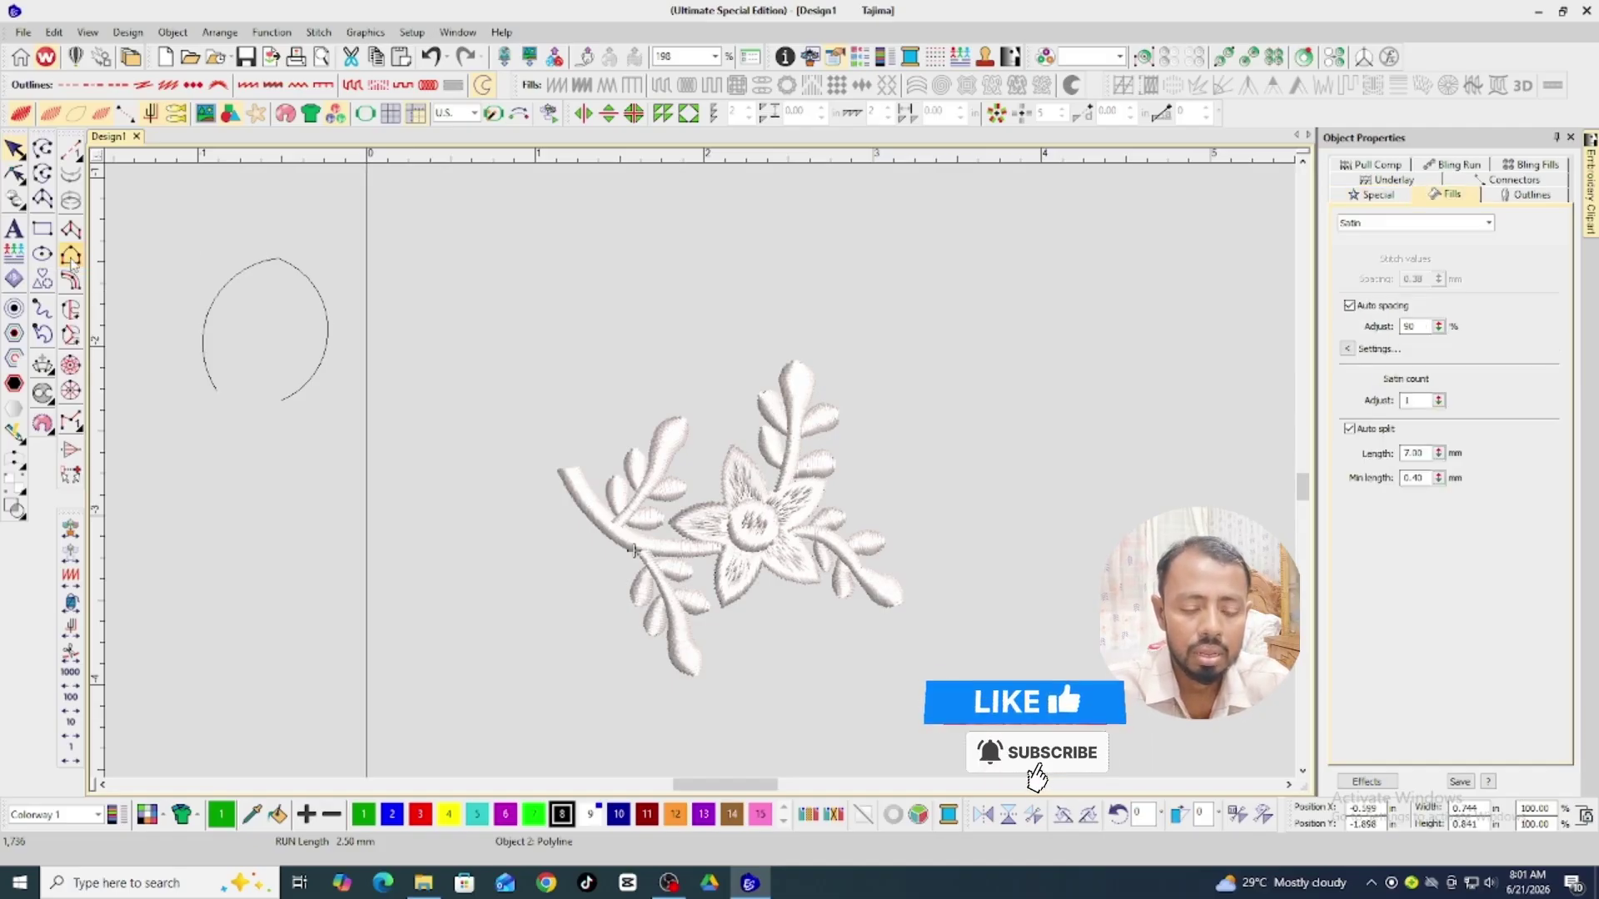
key(Escape)
click(208, 306)
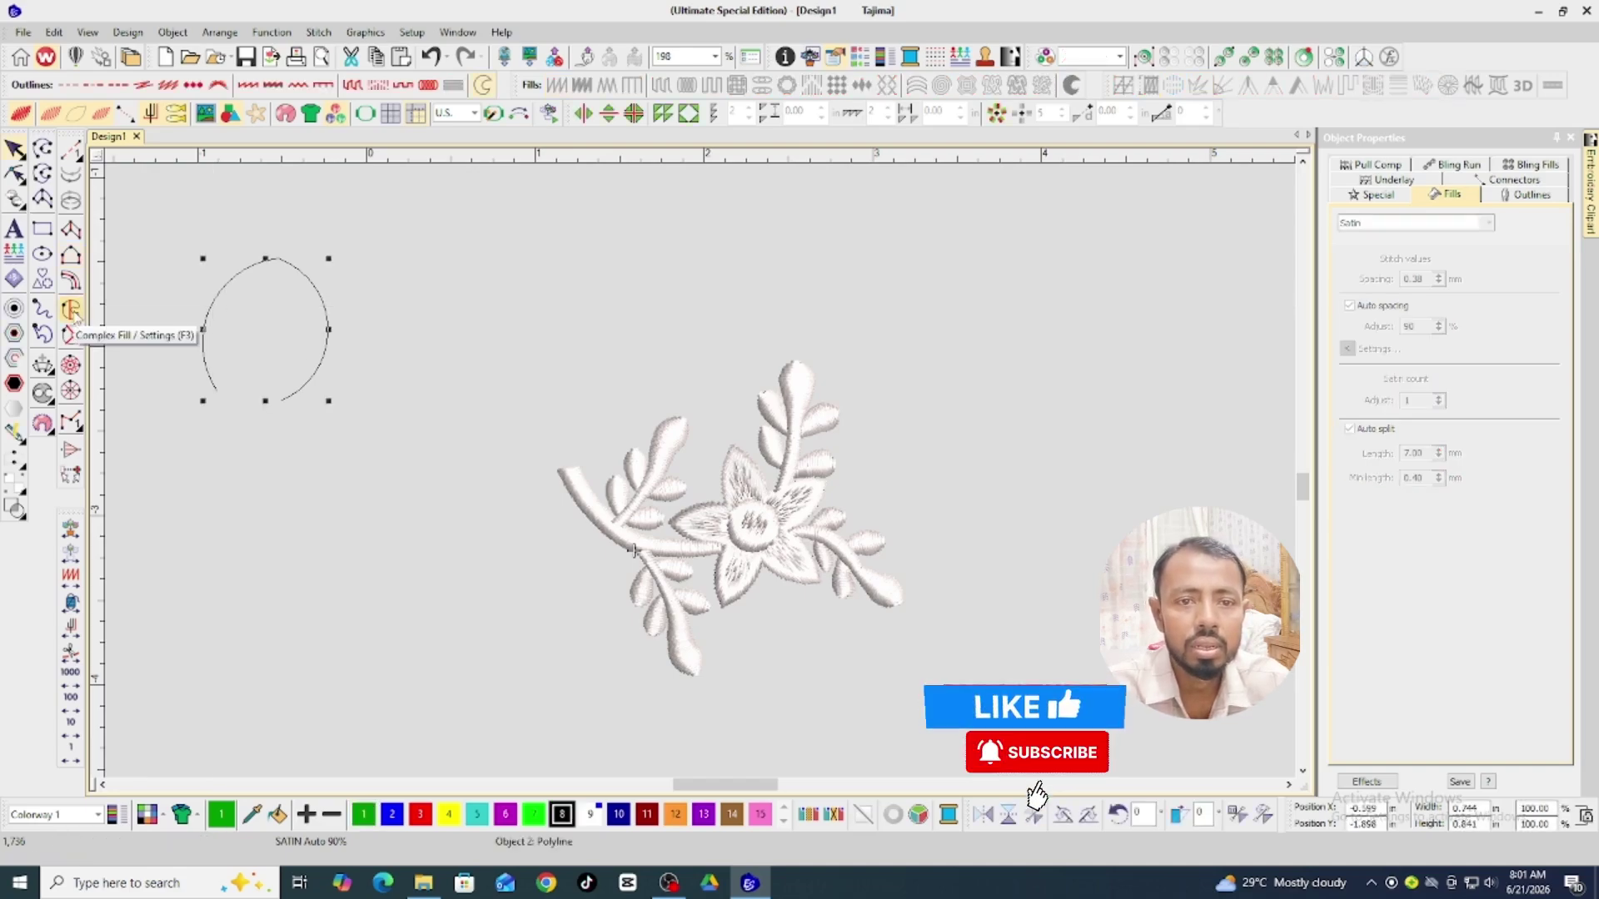
click(71, 313)
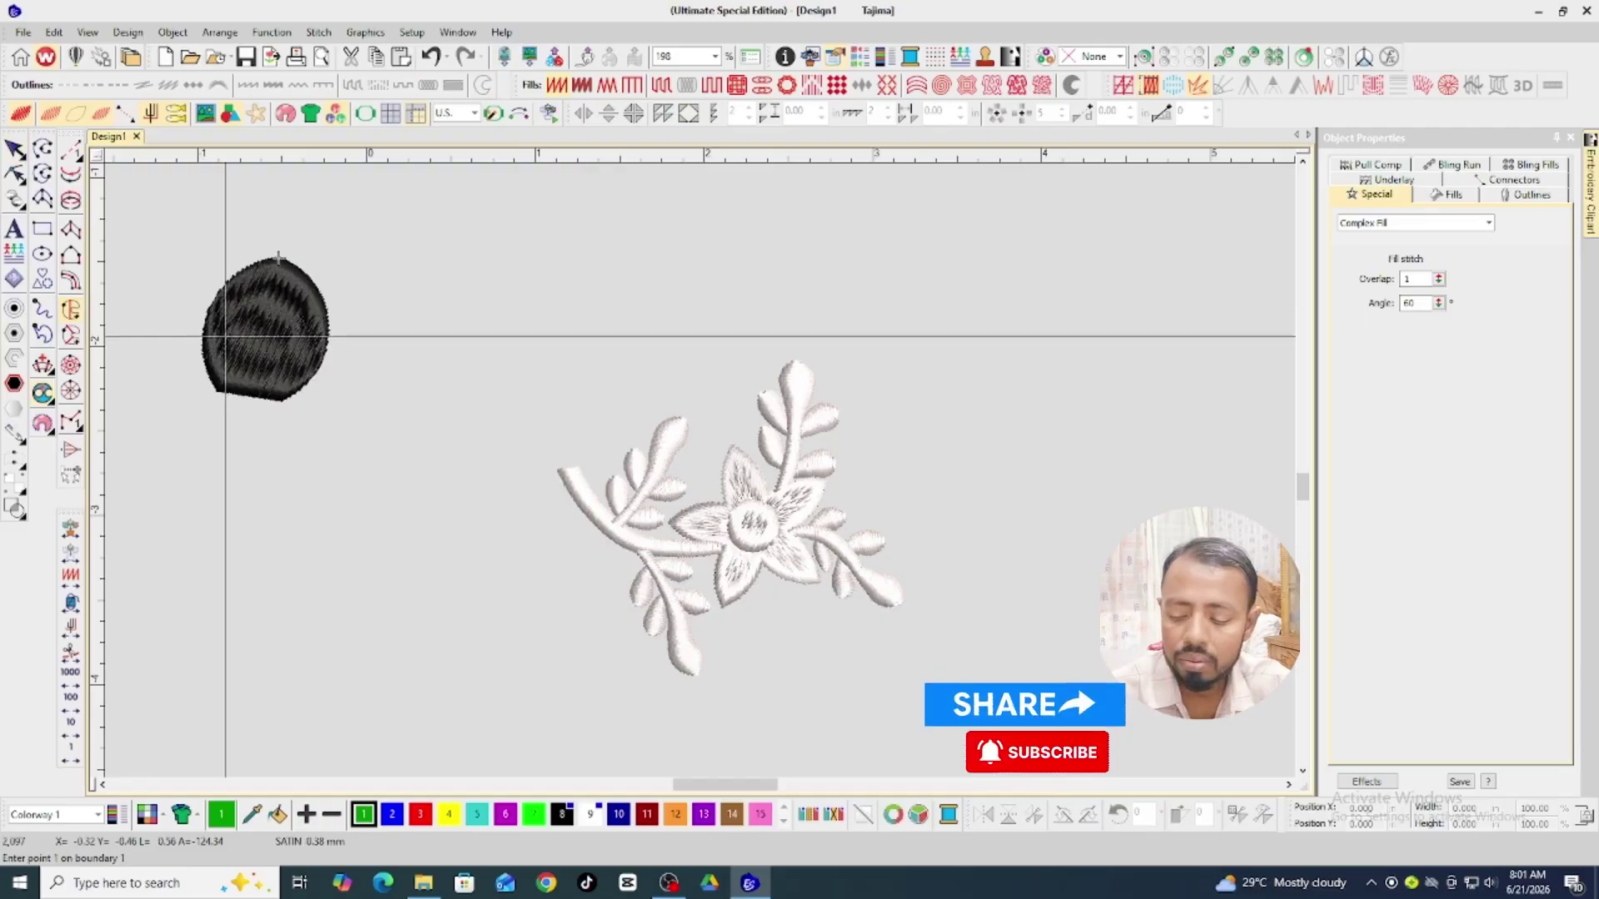
key(Escape)
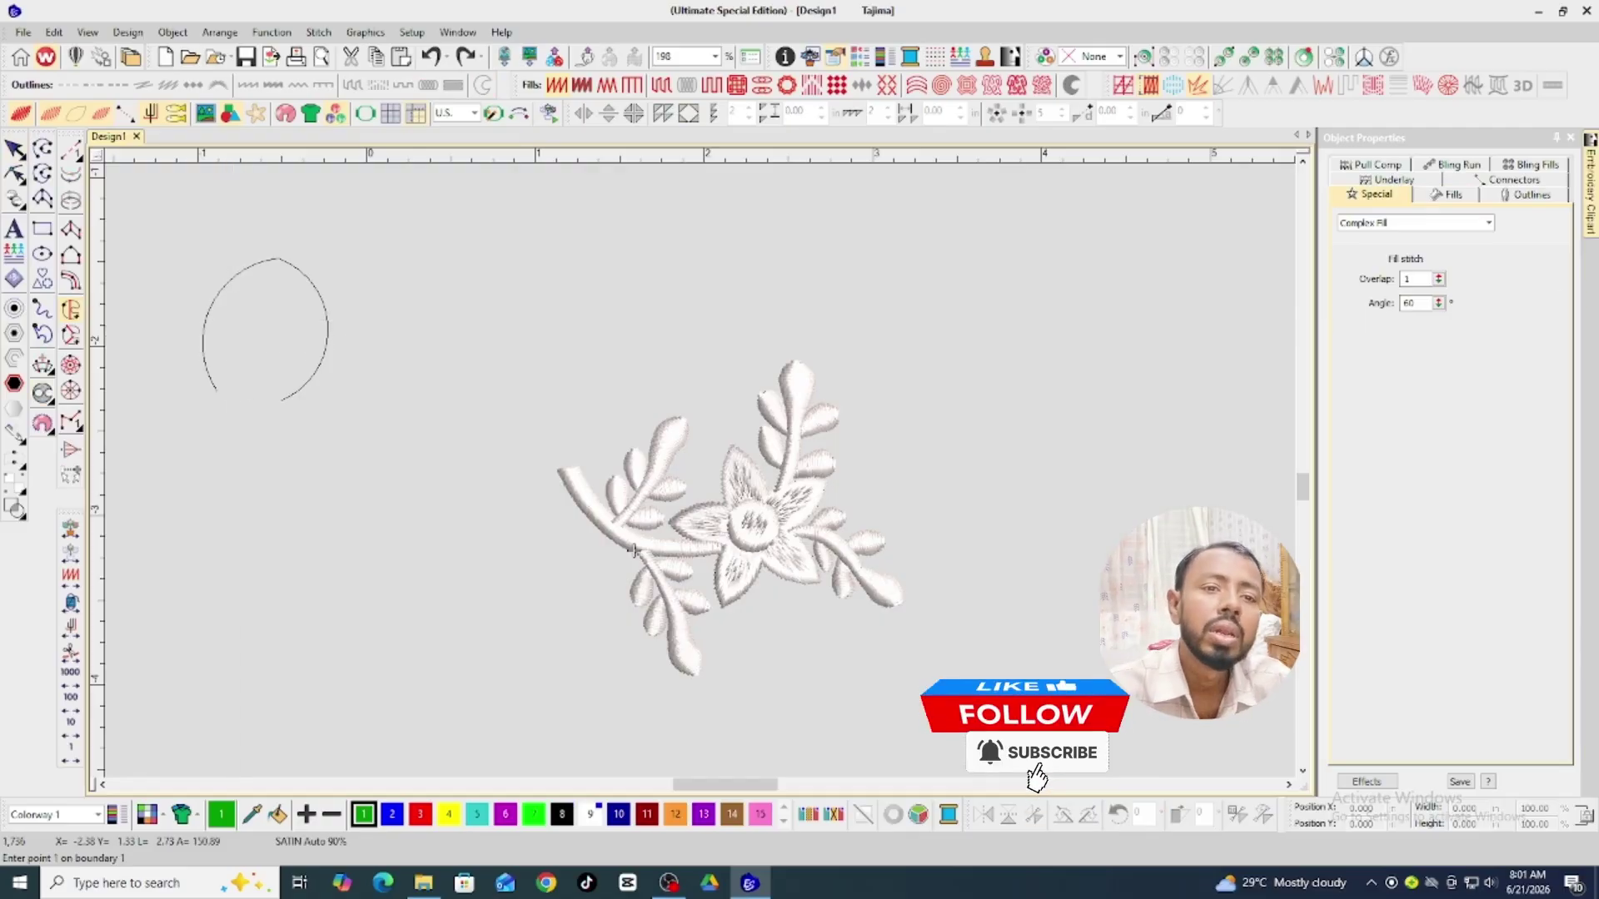
click(325, 304)
key(Delete)
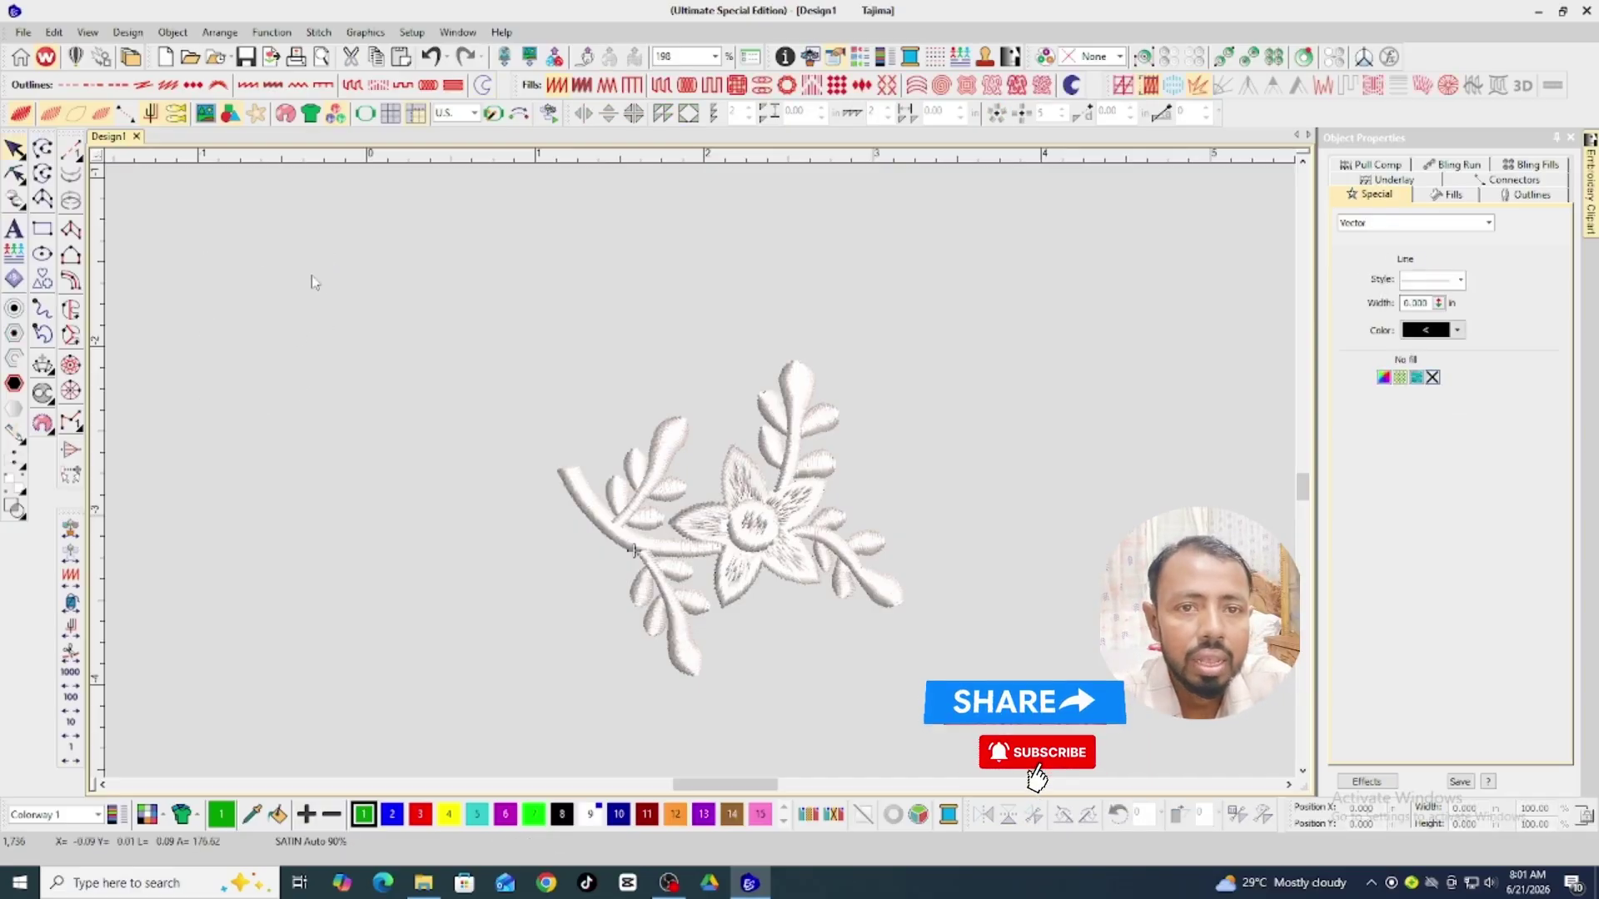
Digitize a rounded Complex Fill shape about 0.81 in wide and high with the closed-shape tool, and delete it.
click(42, 174)
click(270, 351)
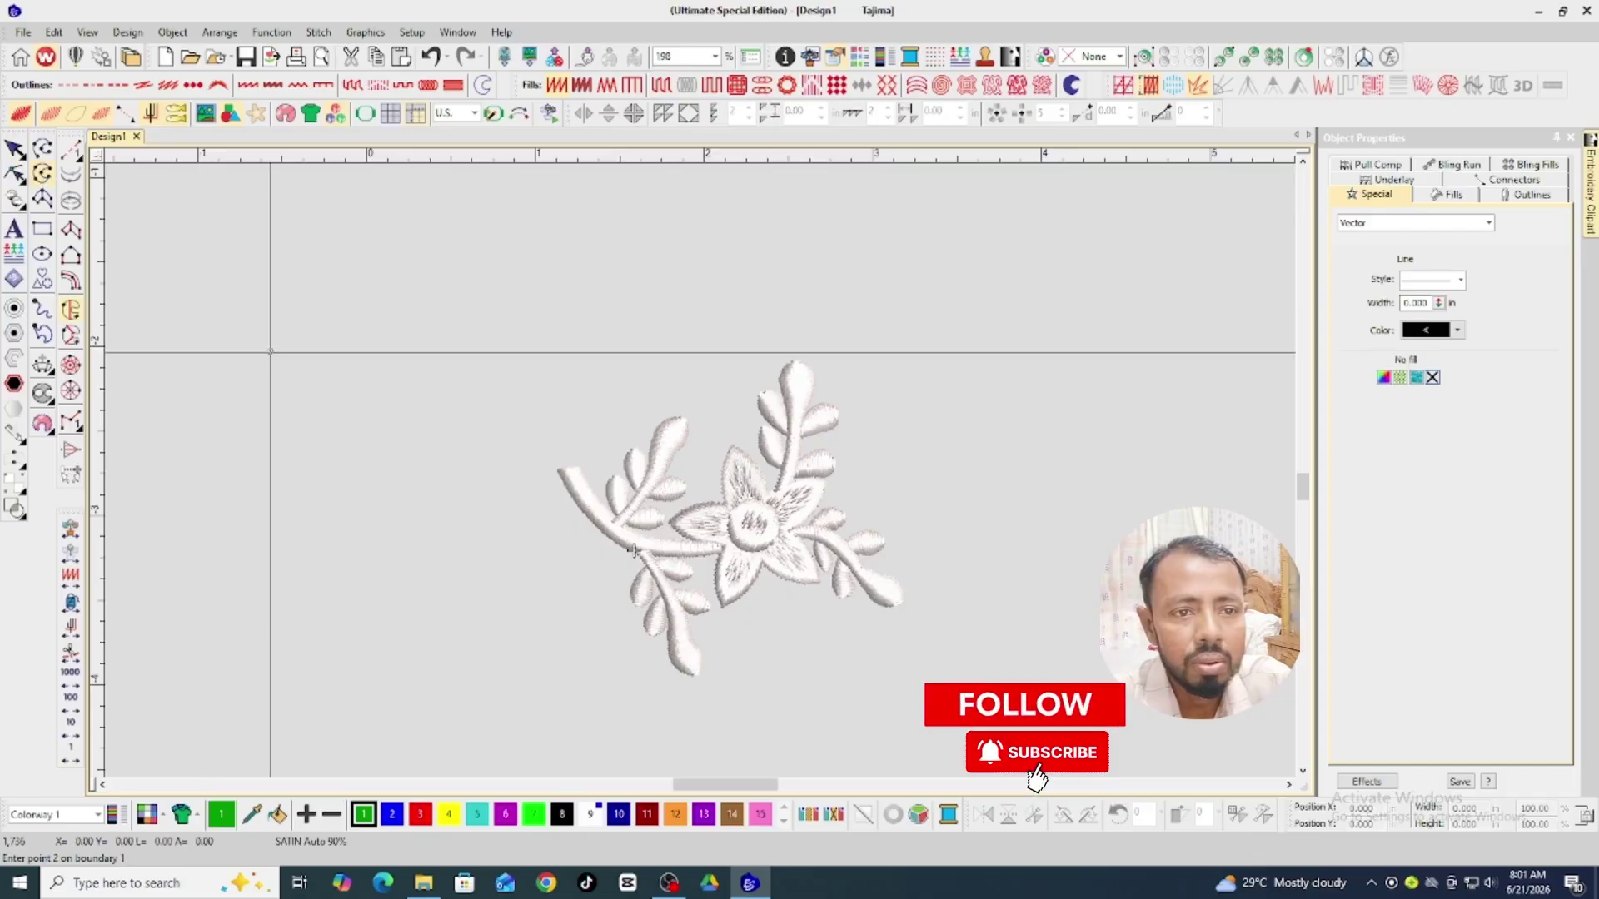
click(308, 292)
click(403, 332)
click(354, 422)
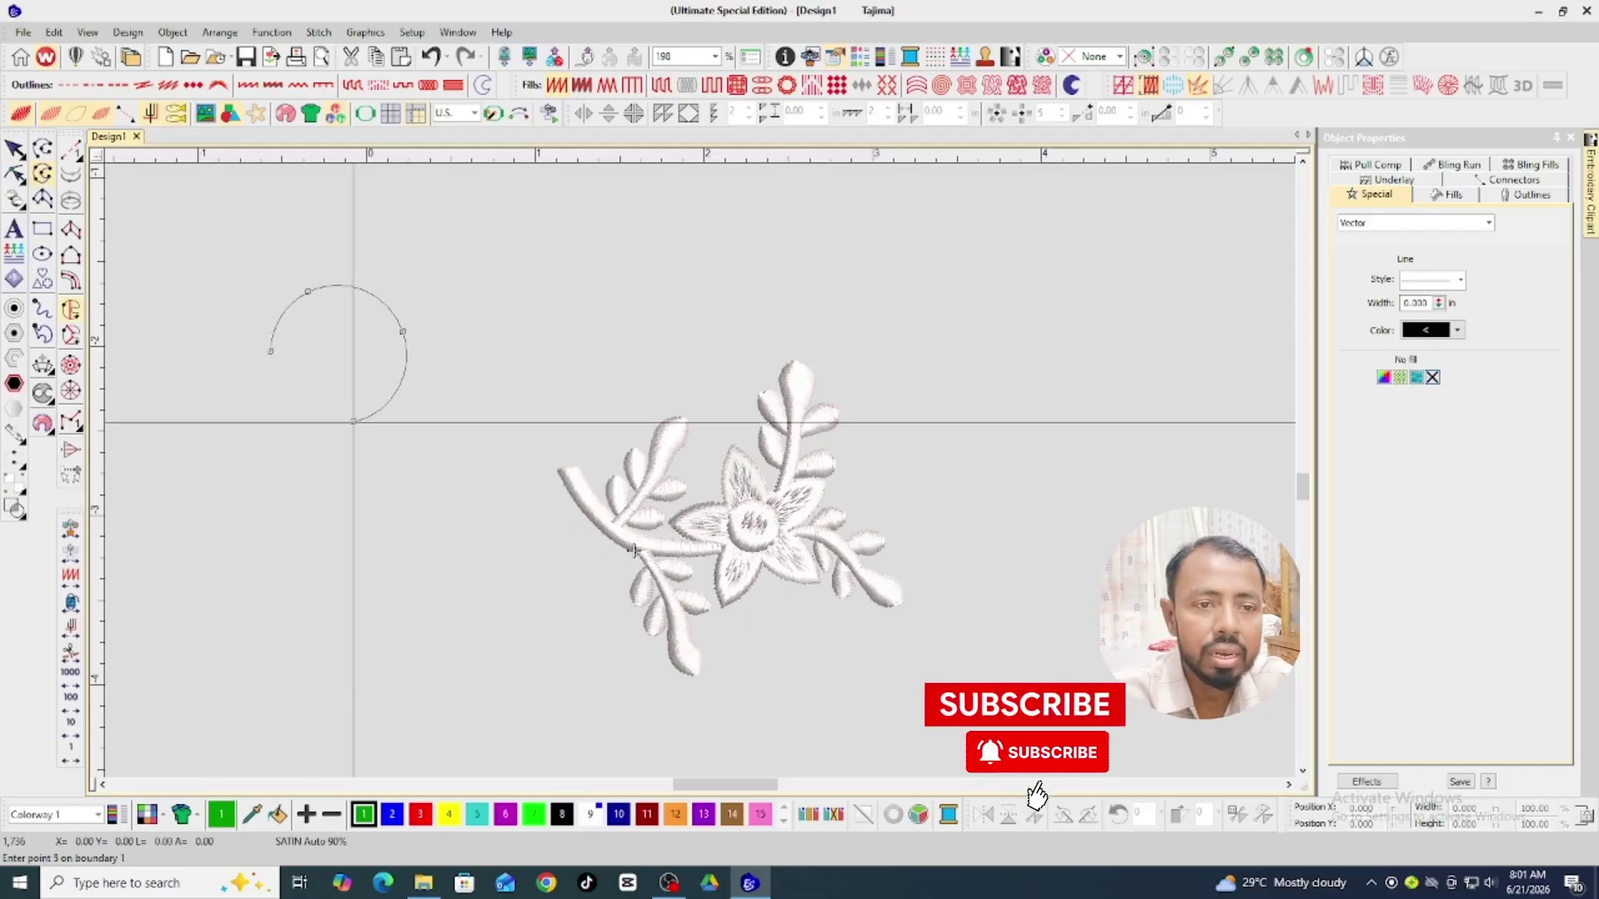
key(Return)
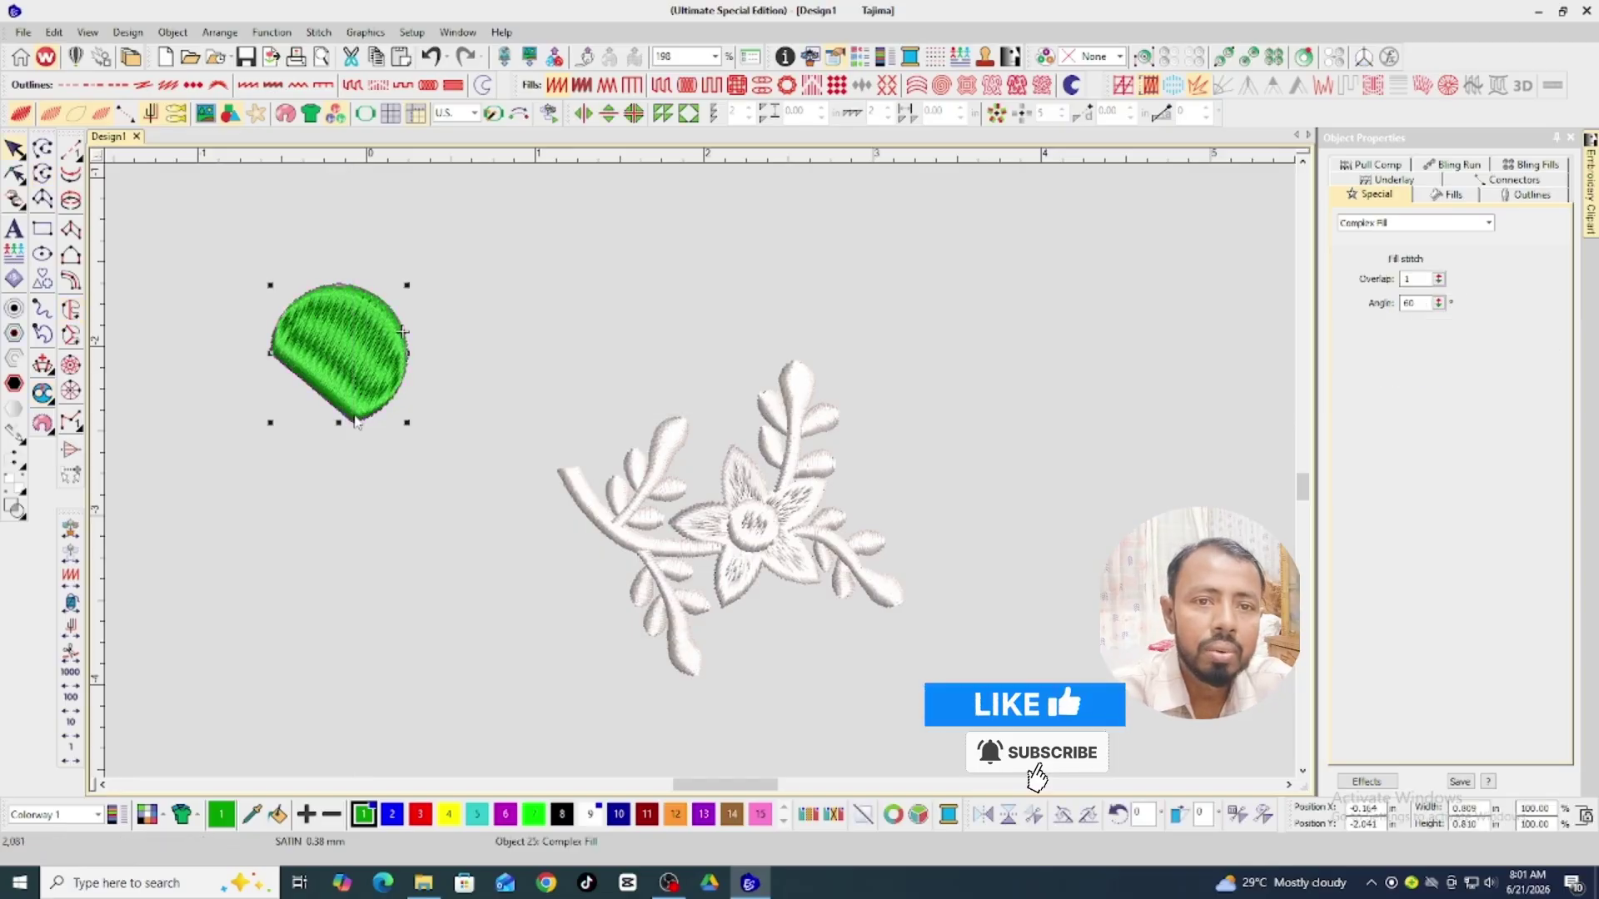
key(Delete)
Digitize a curved, hook-like Column A shape about 1.5 in wide and 2.1 in high from paired edge points, to the motif's left.
click(42, 198)
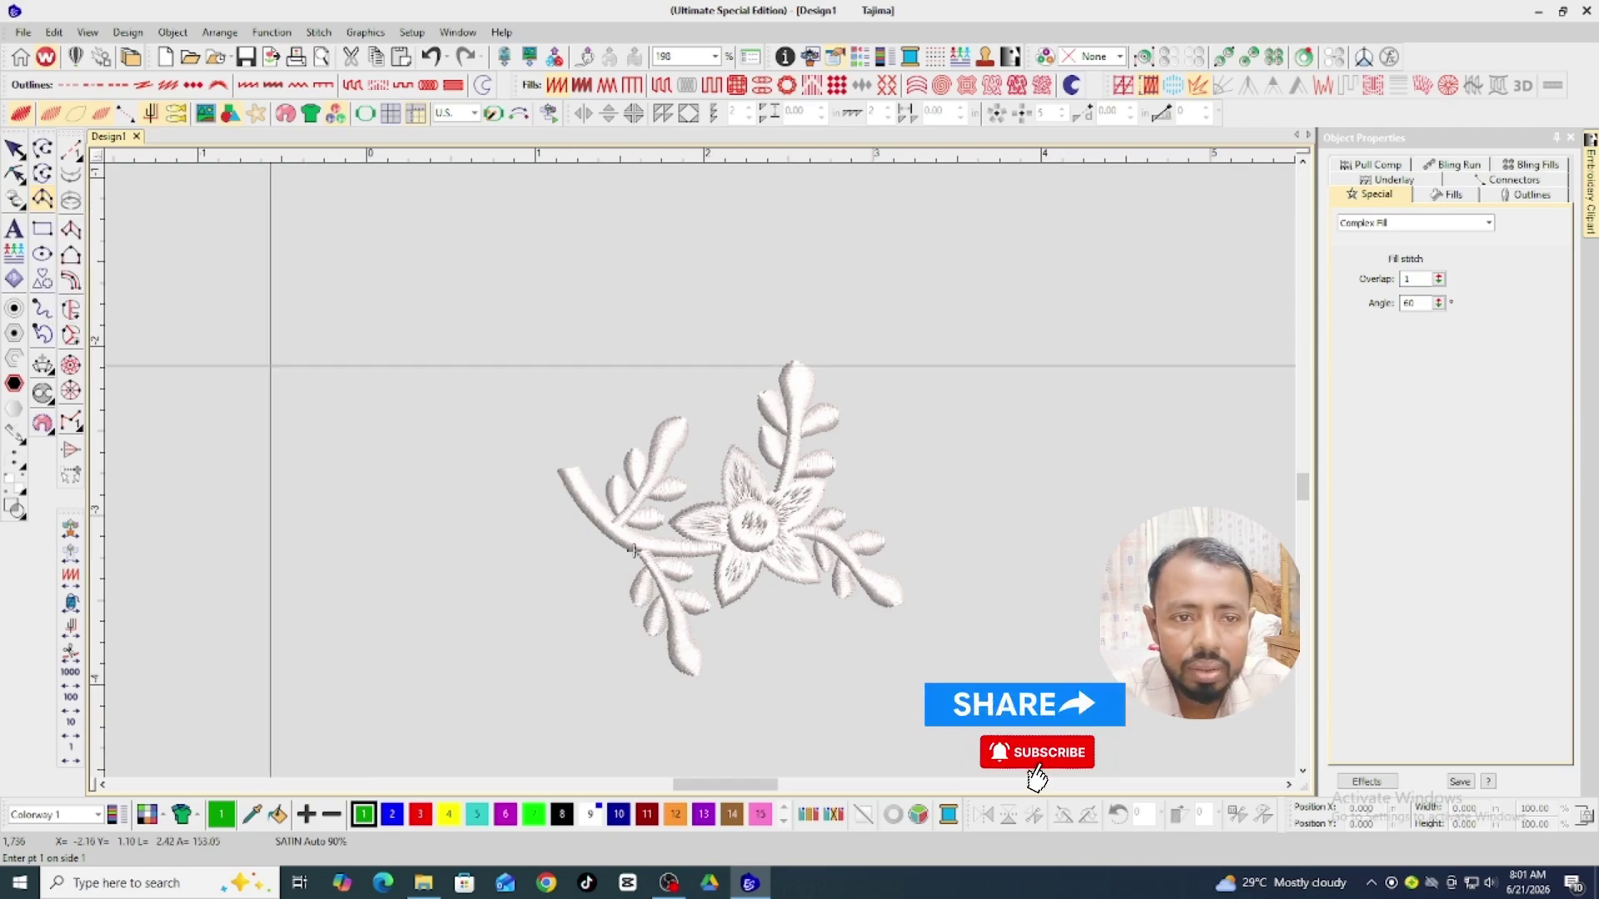
click(271, 364)
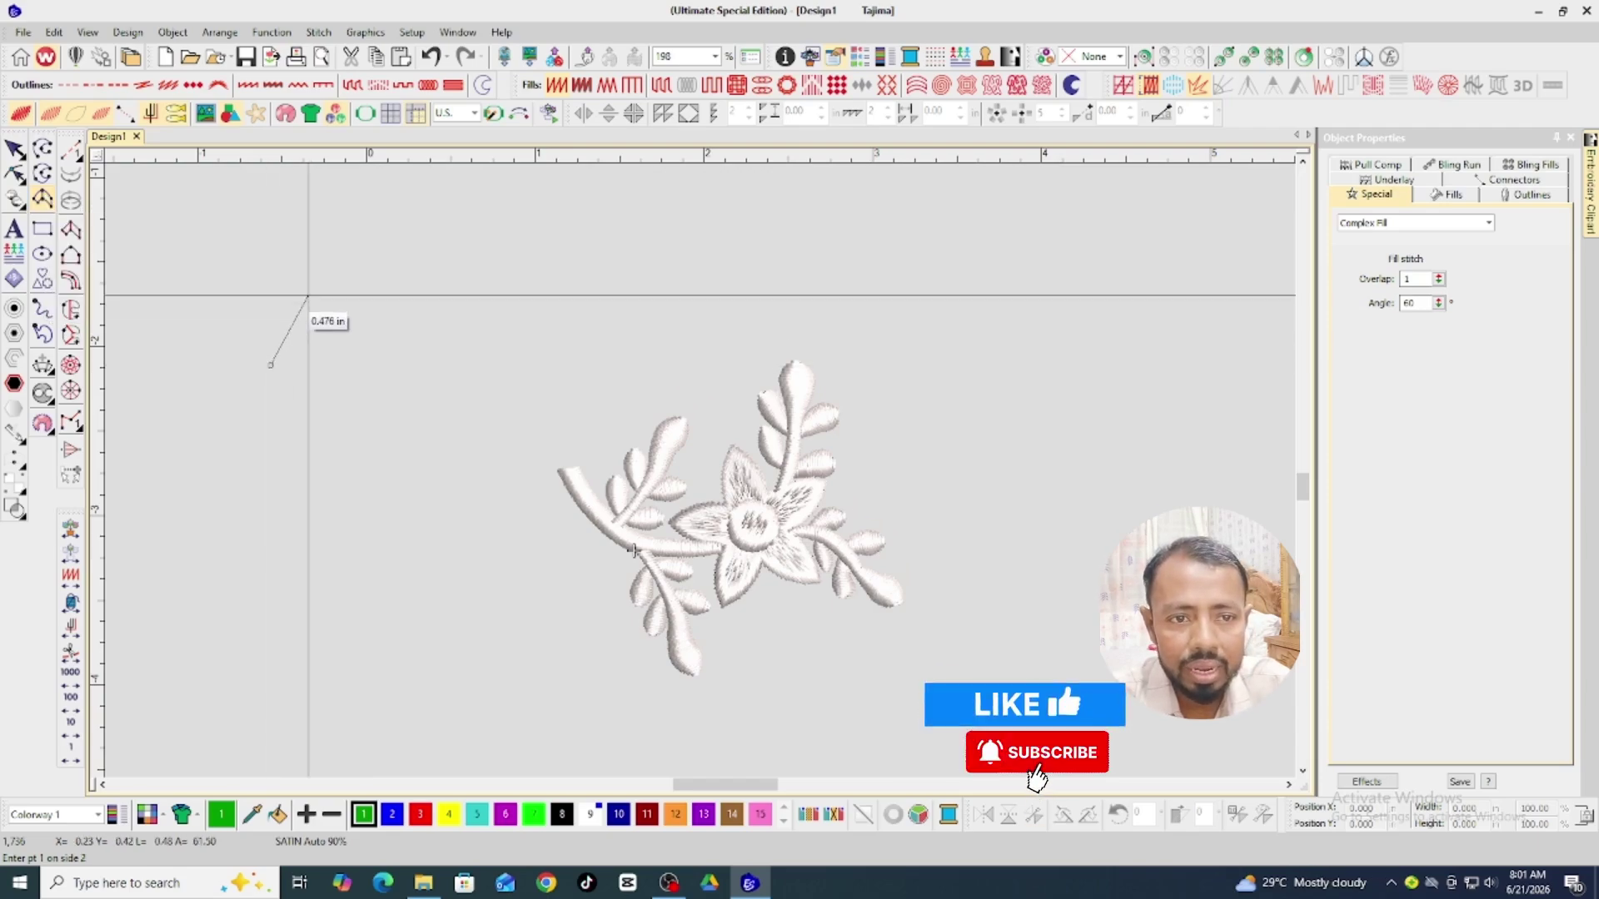
click(283, 322)
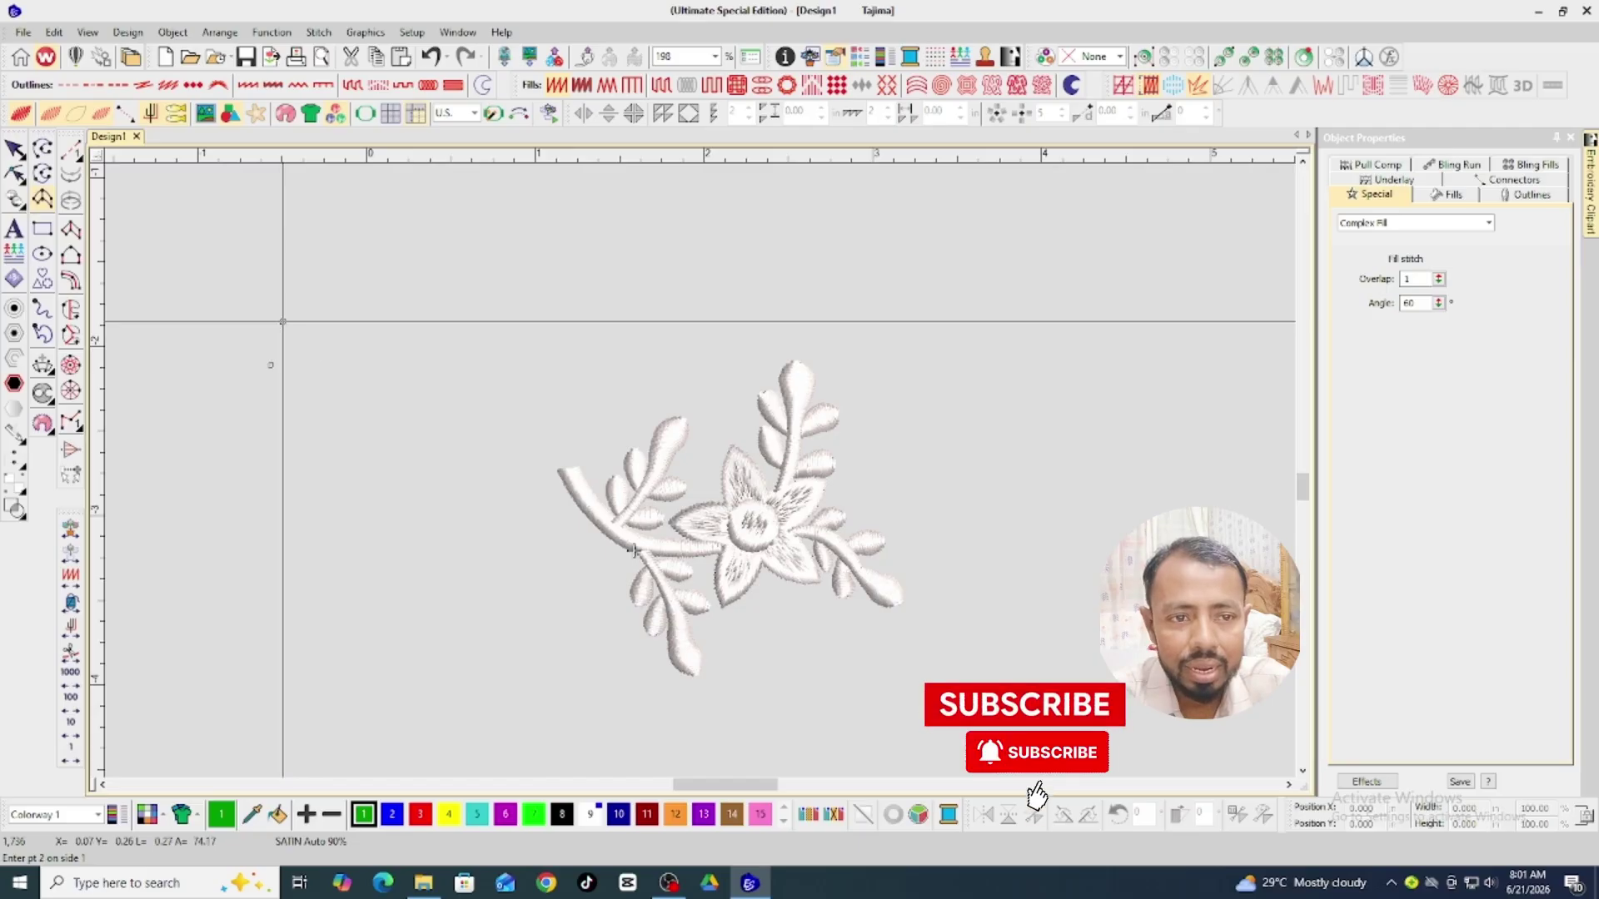
click(344, 415)
click(371, 350)
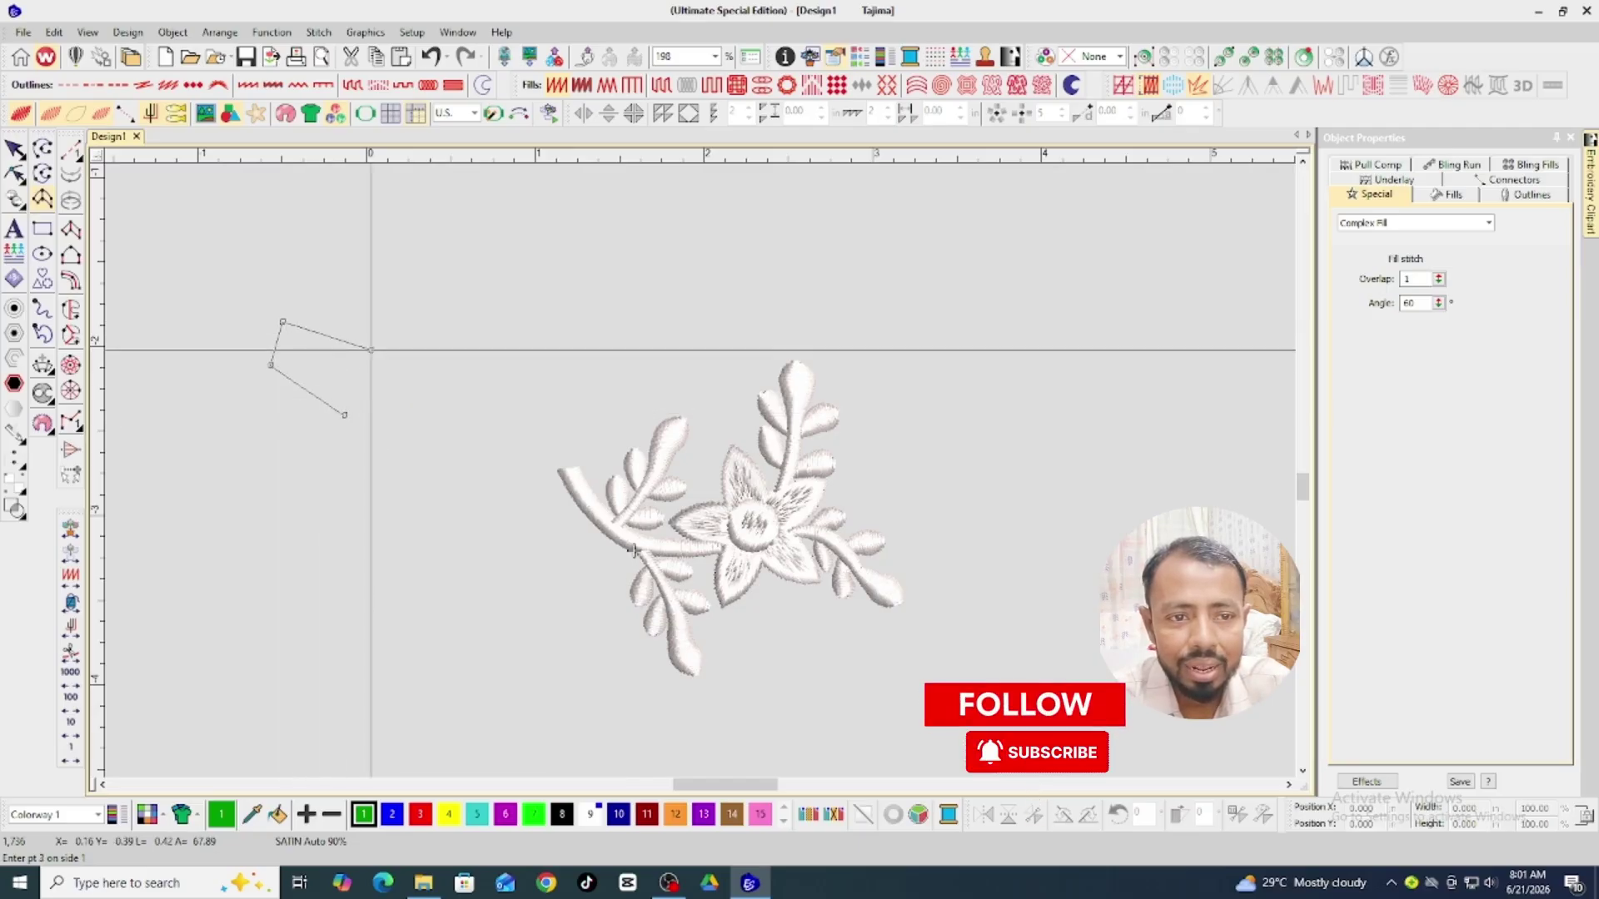
click(352, 521)
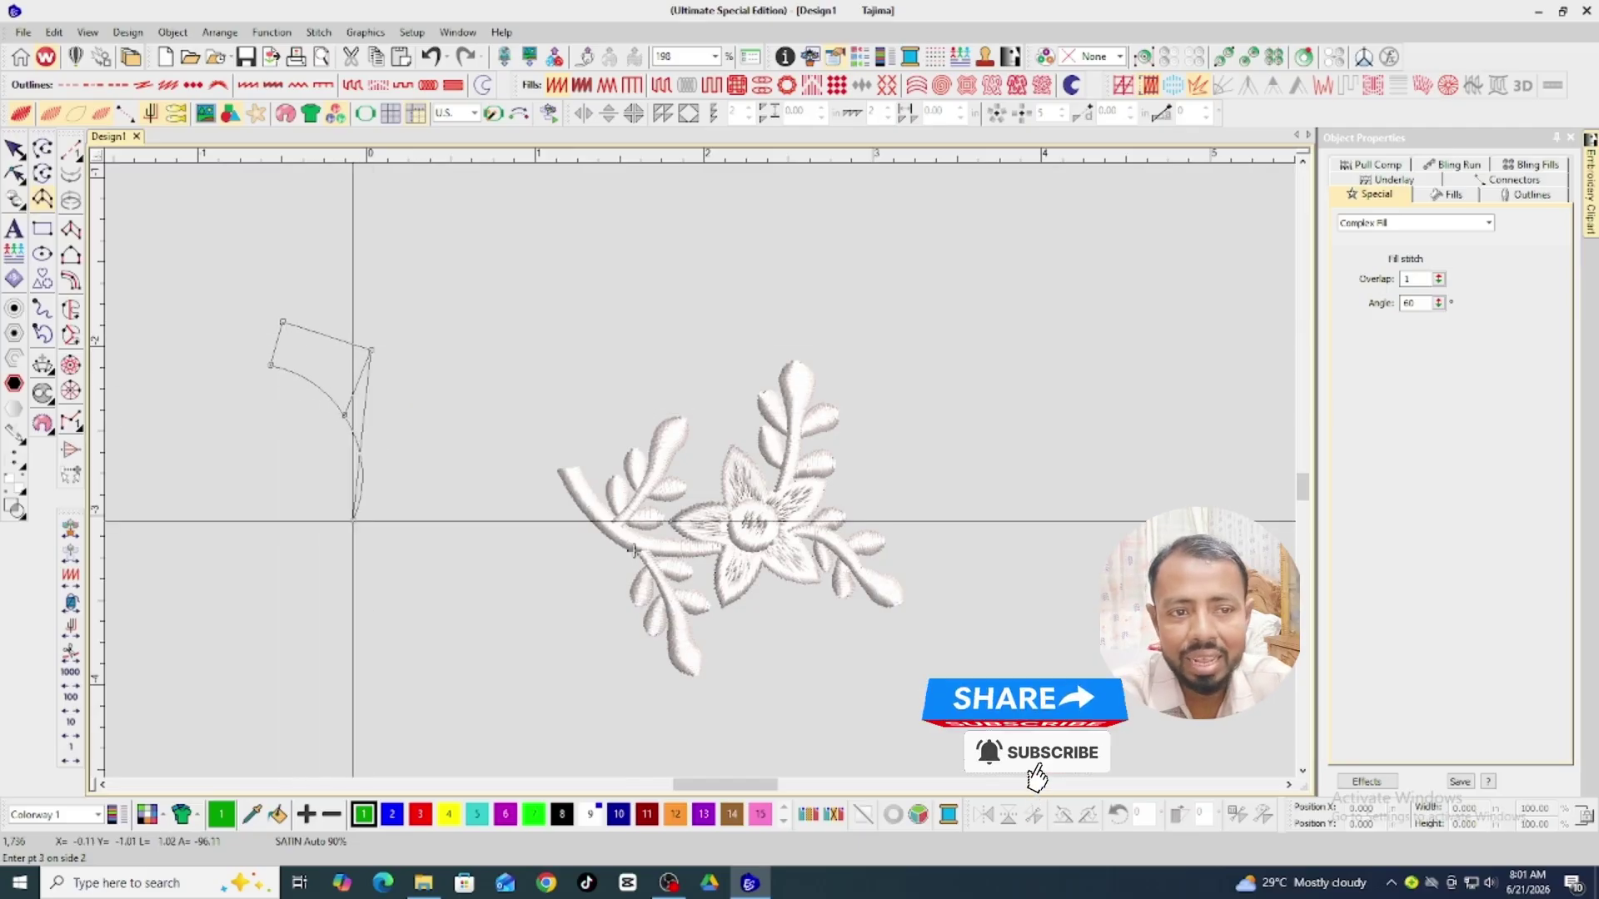
click(411, 476)
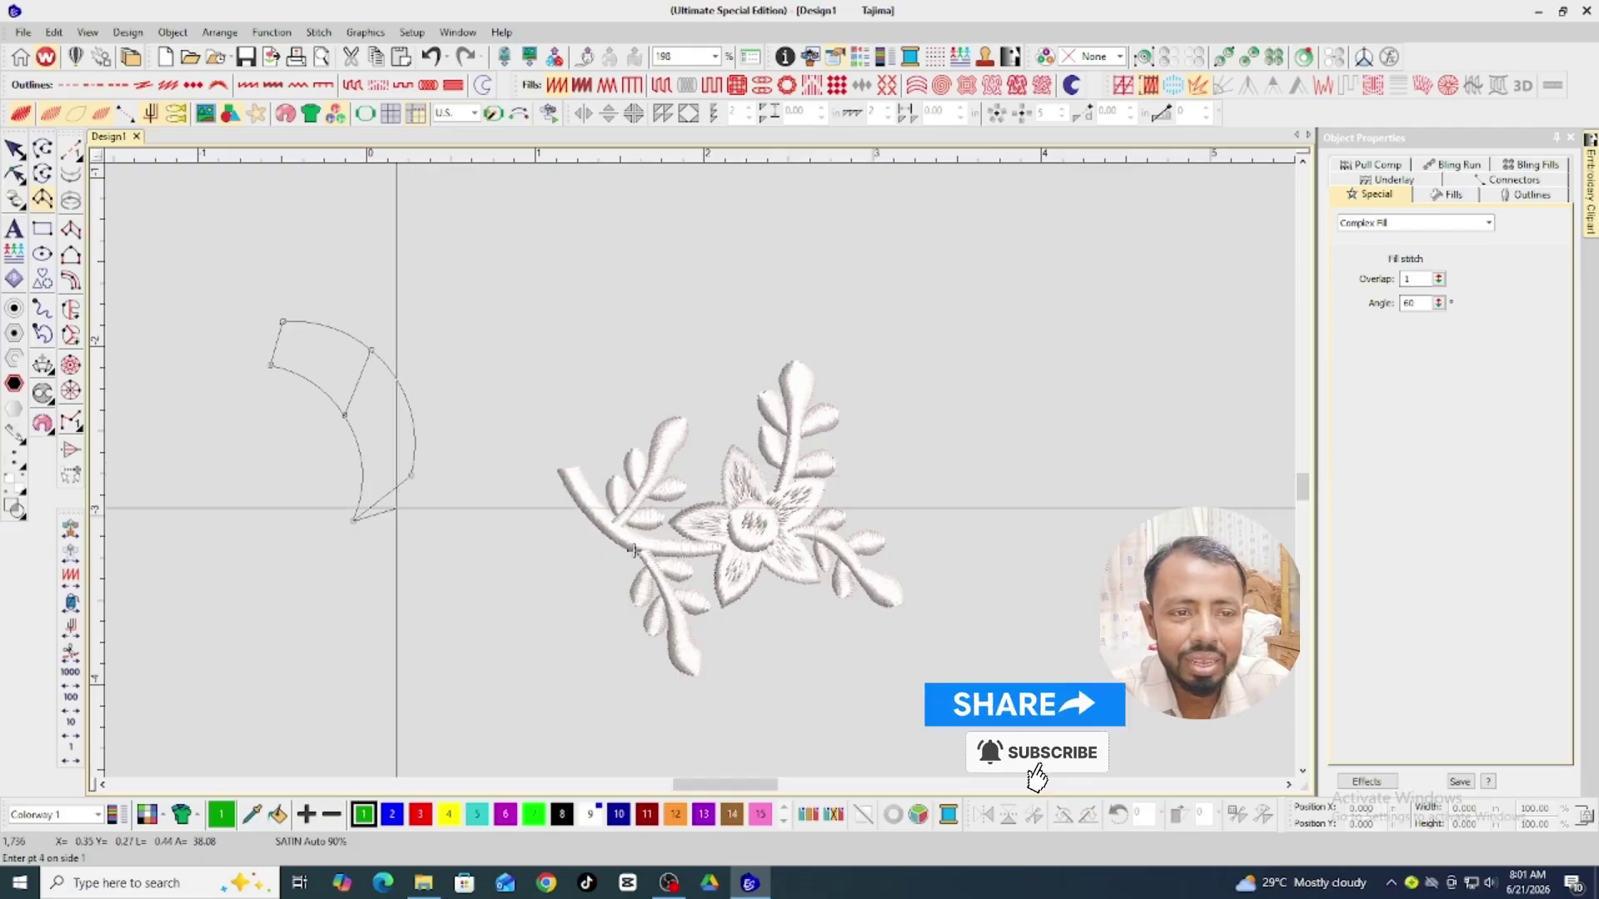
click(318, 604)
click(380, 625)
click(217, 492)
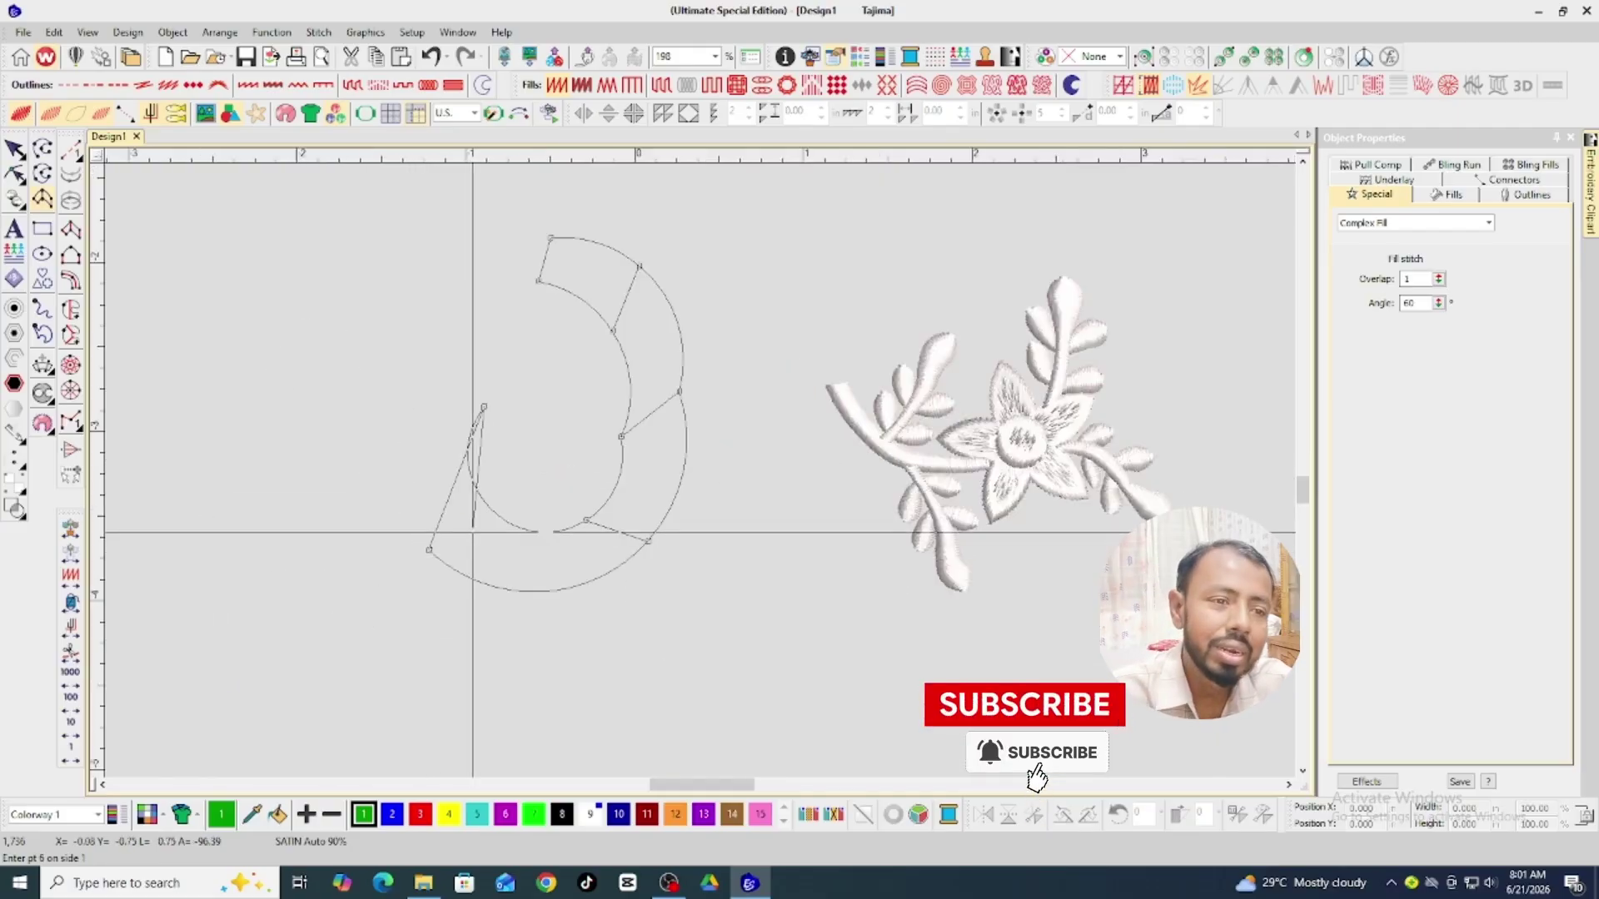
key(Return)
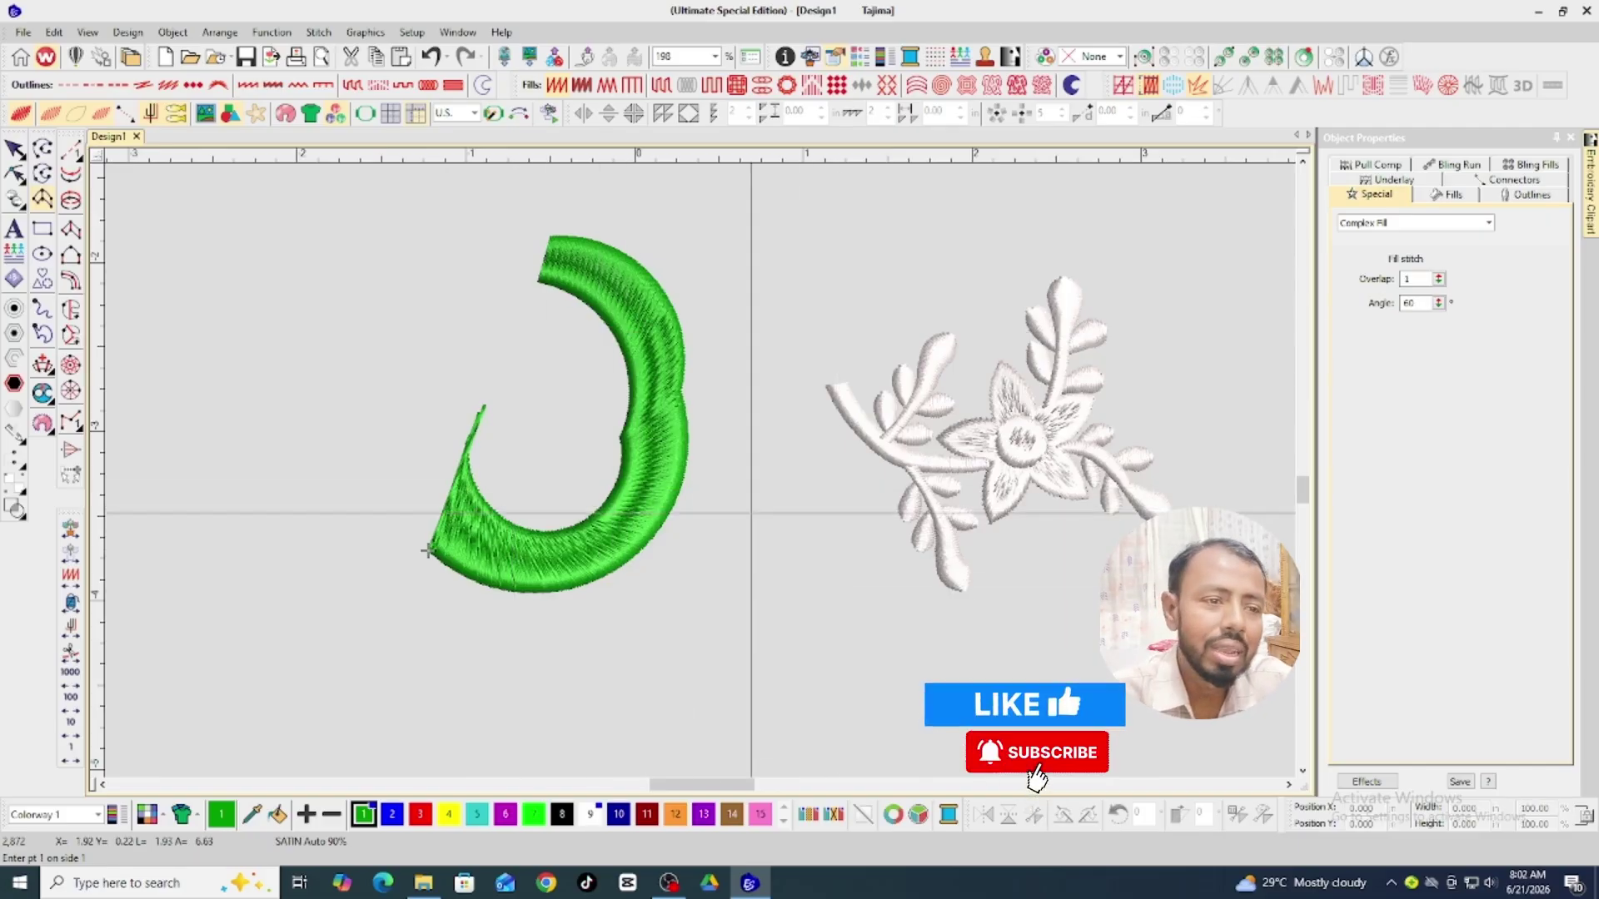
Change the curved column's fill from plain satin to another fill stitch type.
key(Escape)
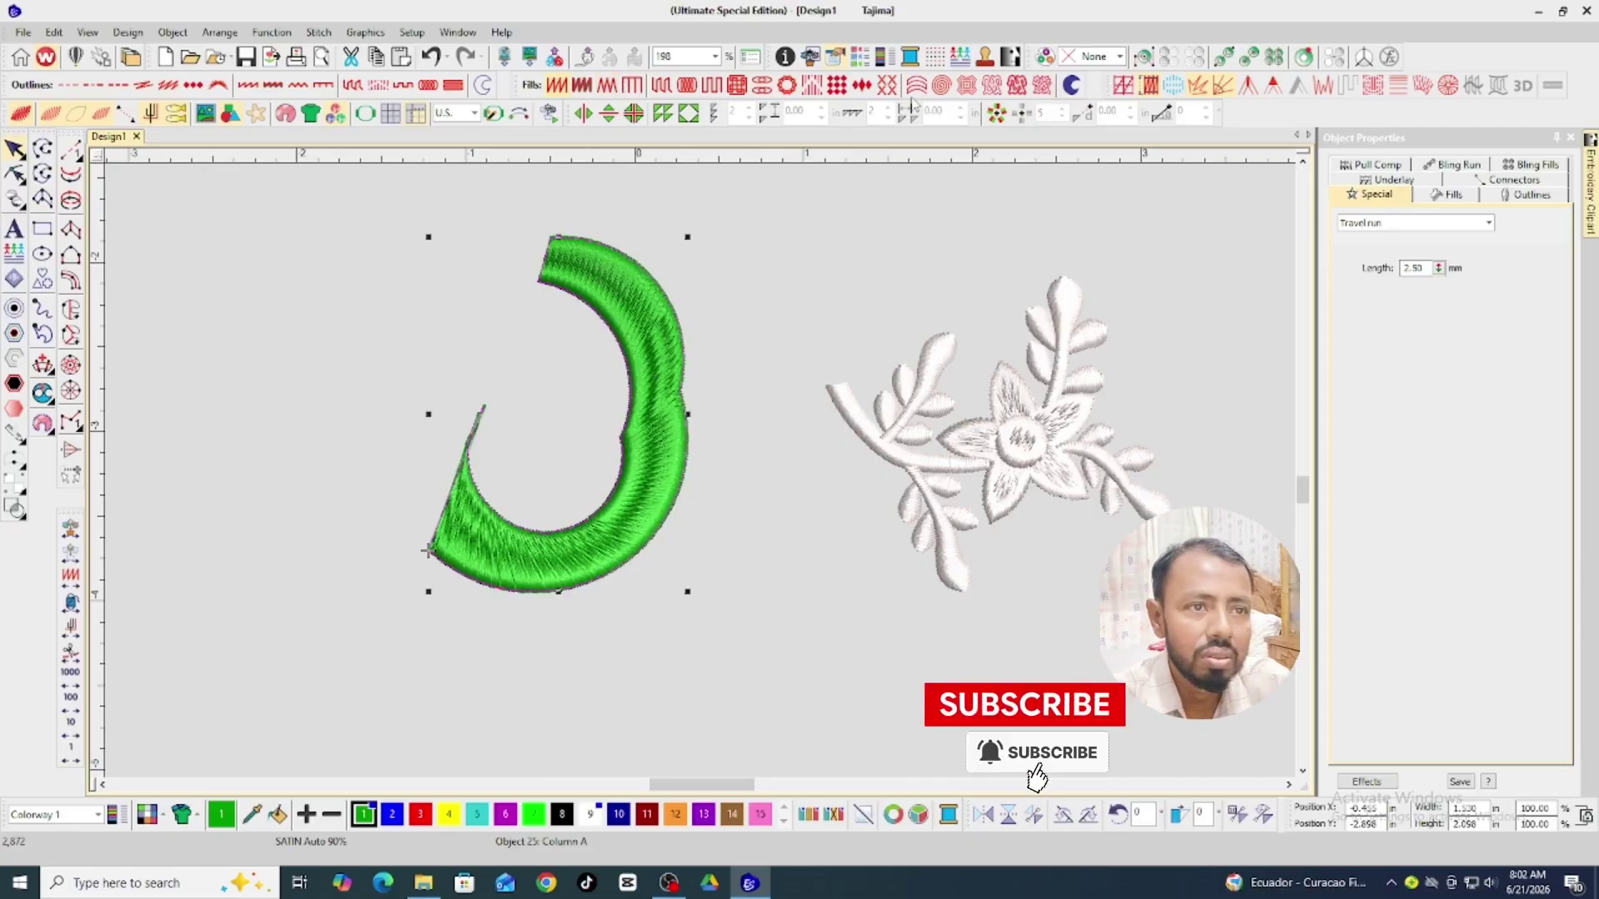
click(581, 86)
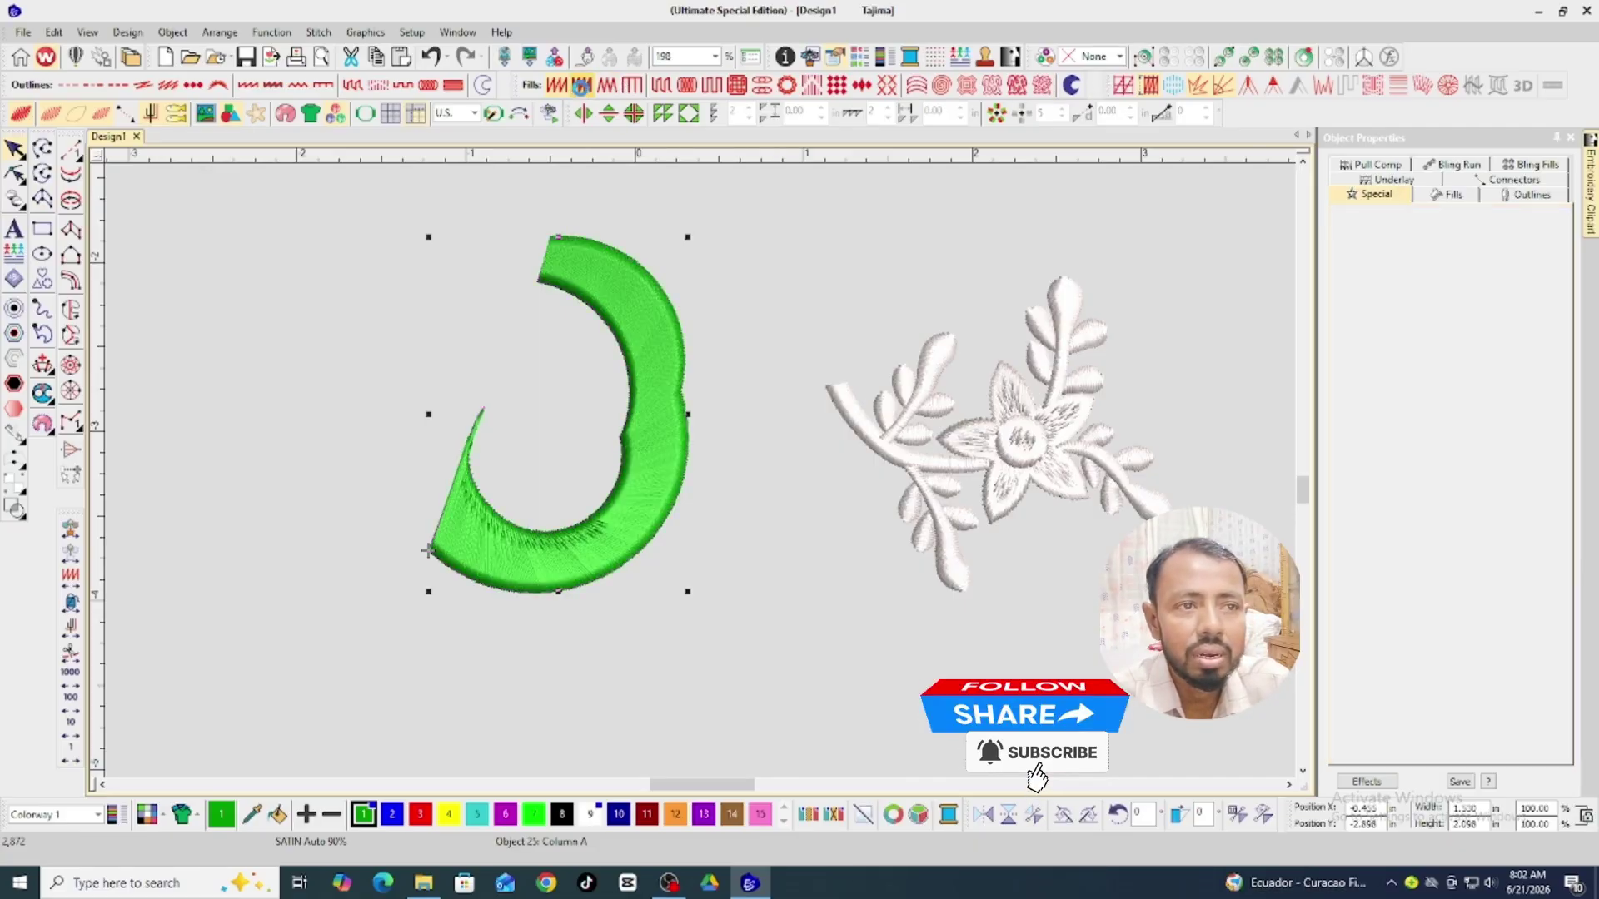
Try the Satin, Satin Raised, Zigzag and E Stitch fills in turn on the curved column.
click(610, 85)
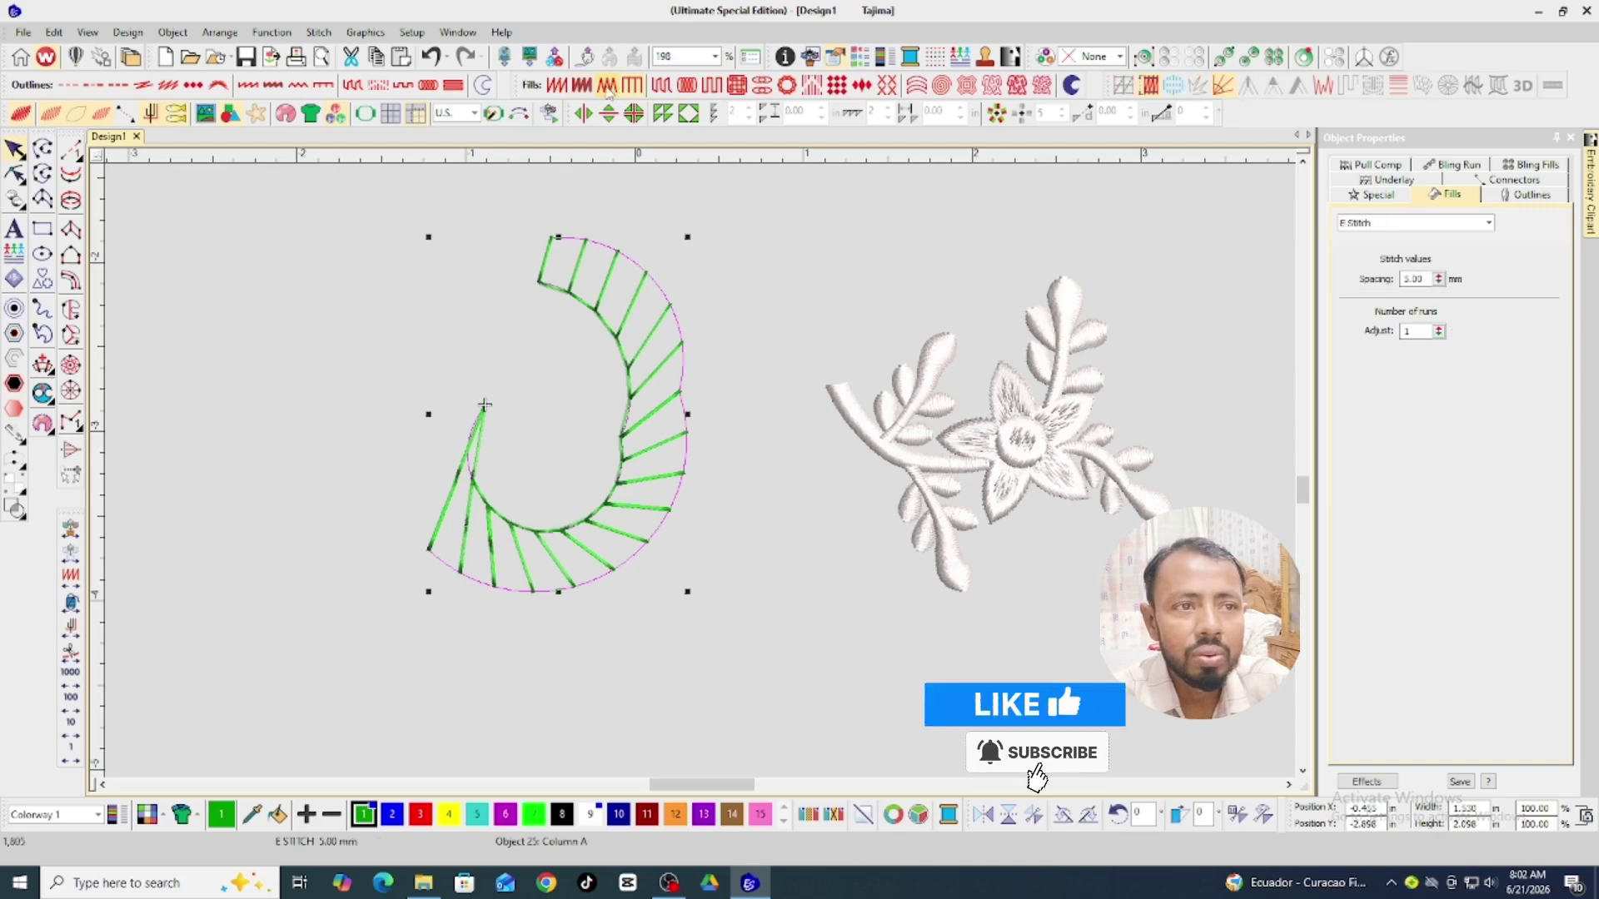
click(556, 85)
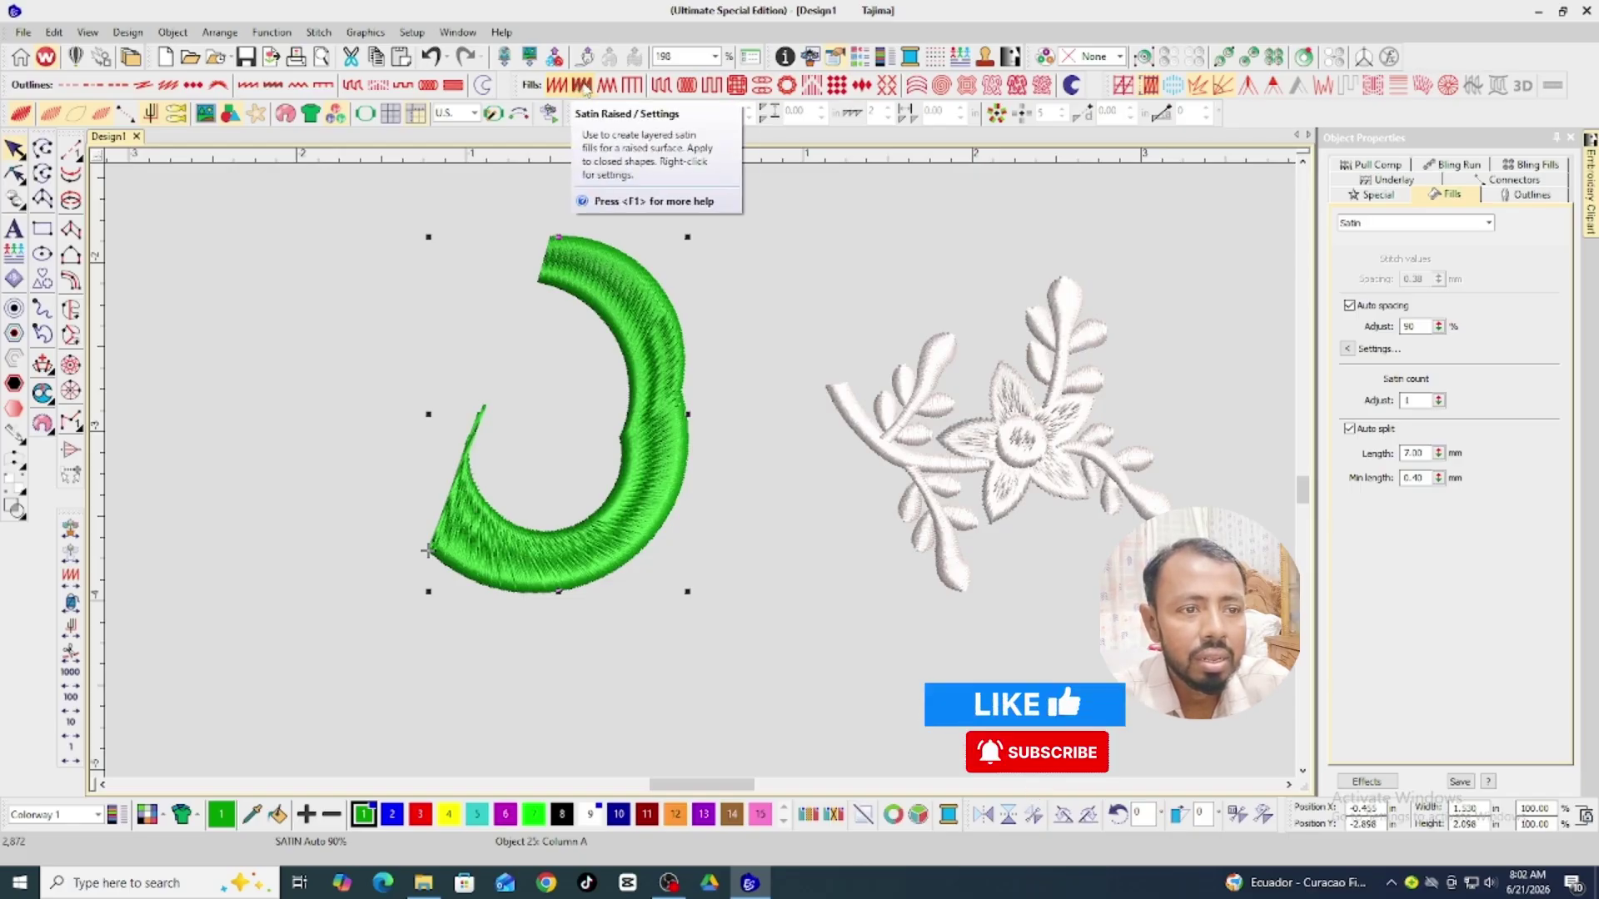
click(585, 86)
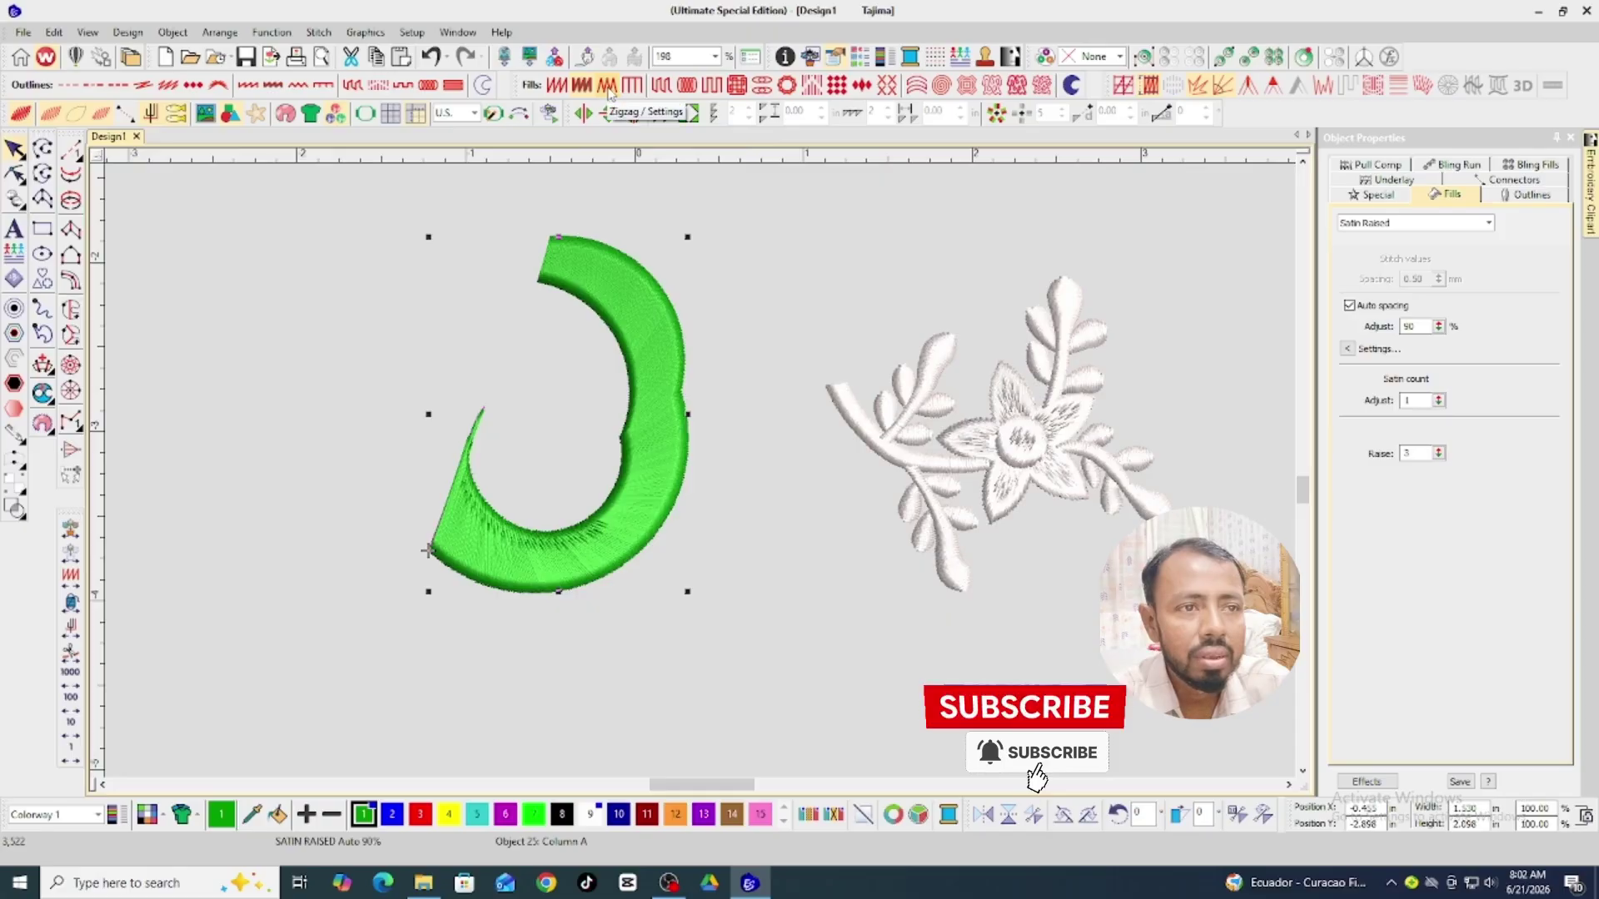
click(608, 87)
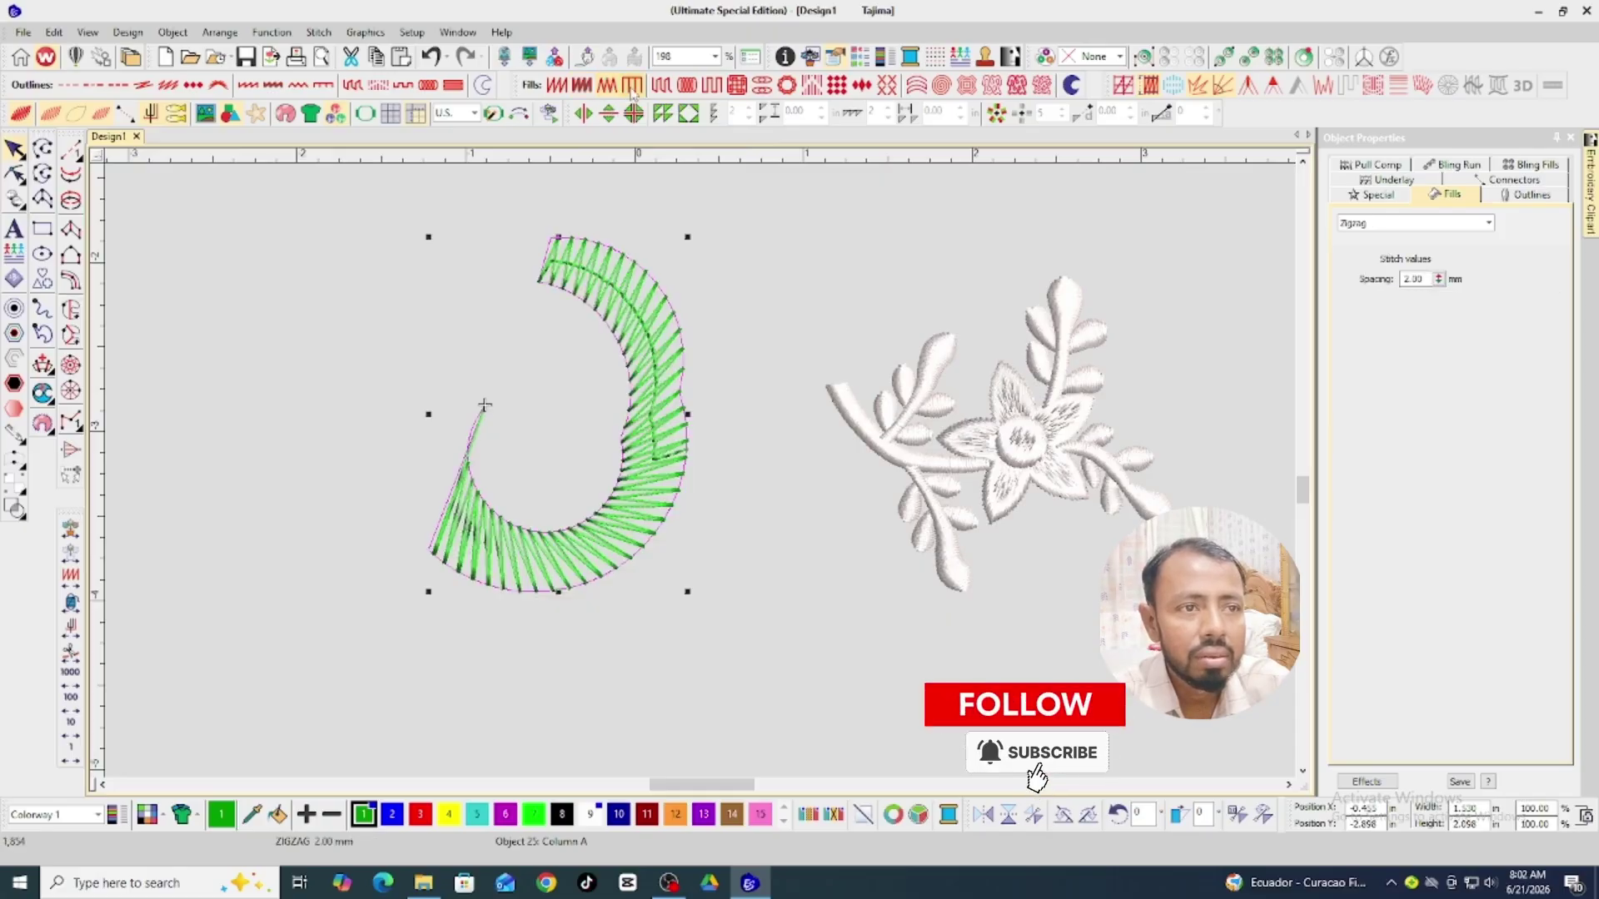
click(632, 87)
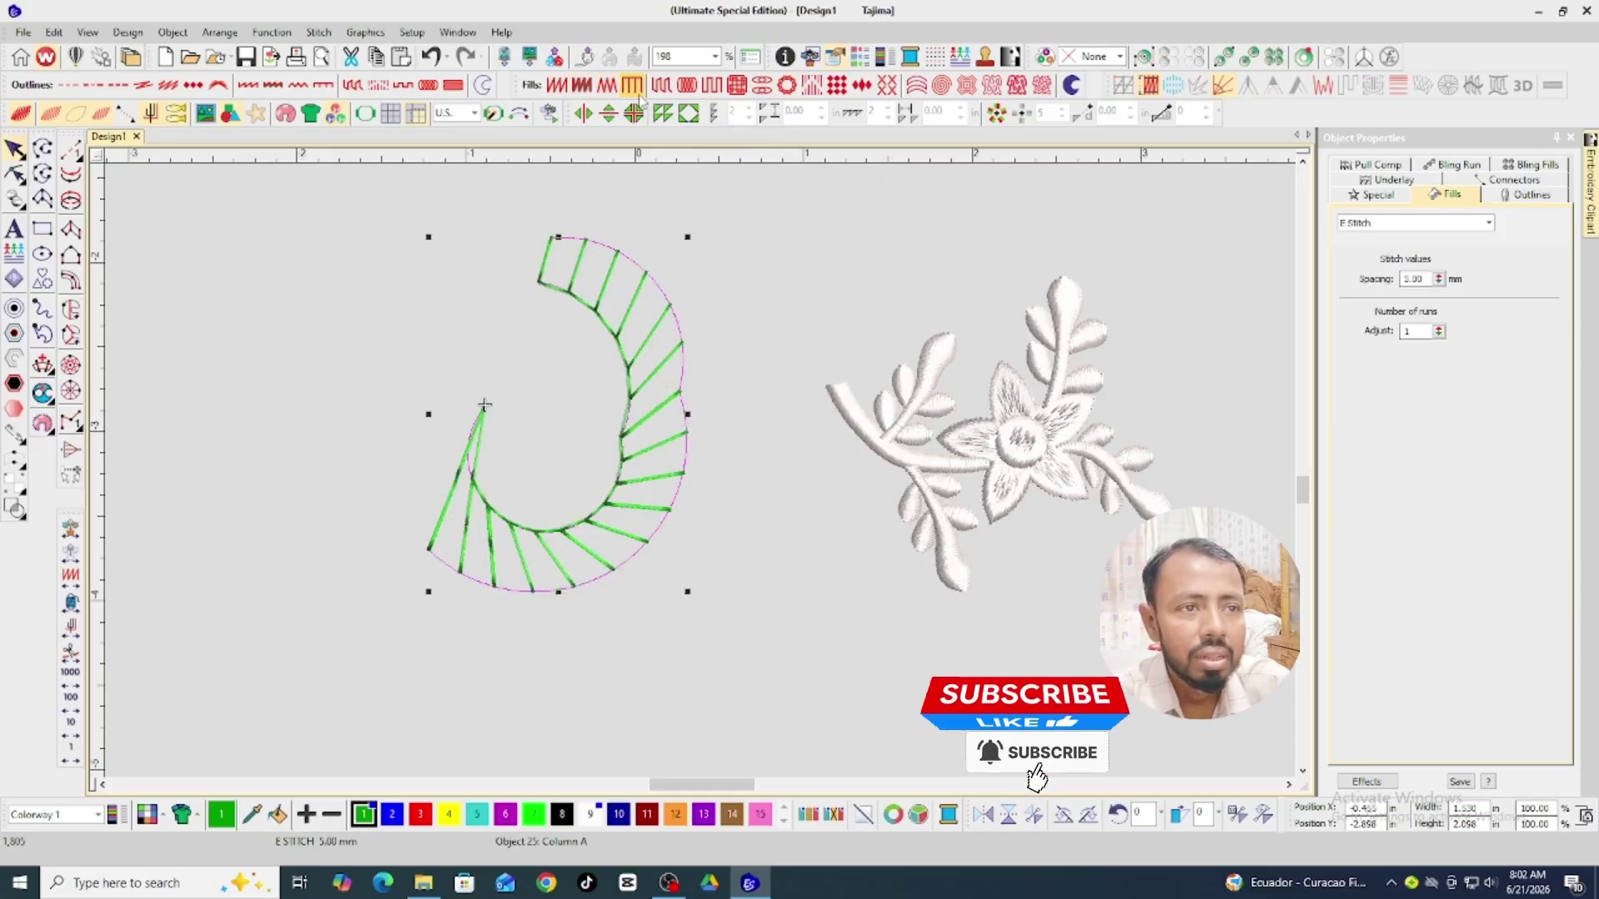
Try a Tatami fill on the curved column, and compare the Coil and Square fills on it.
click(661, 87)
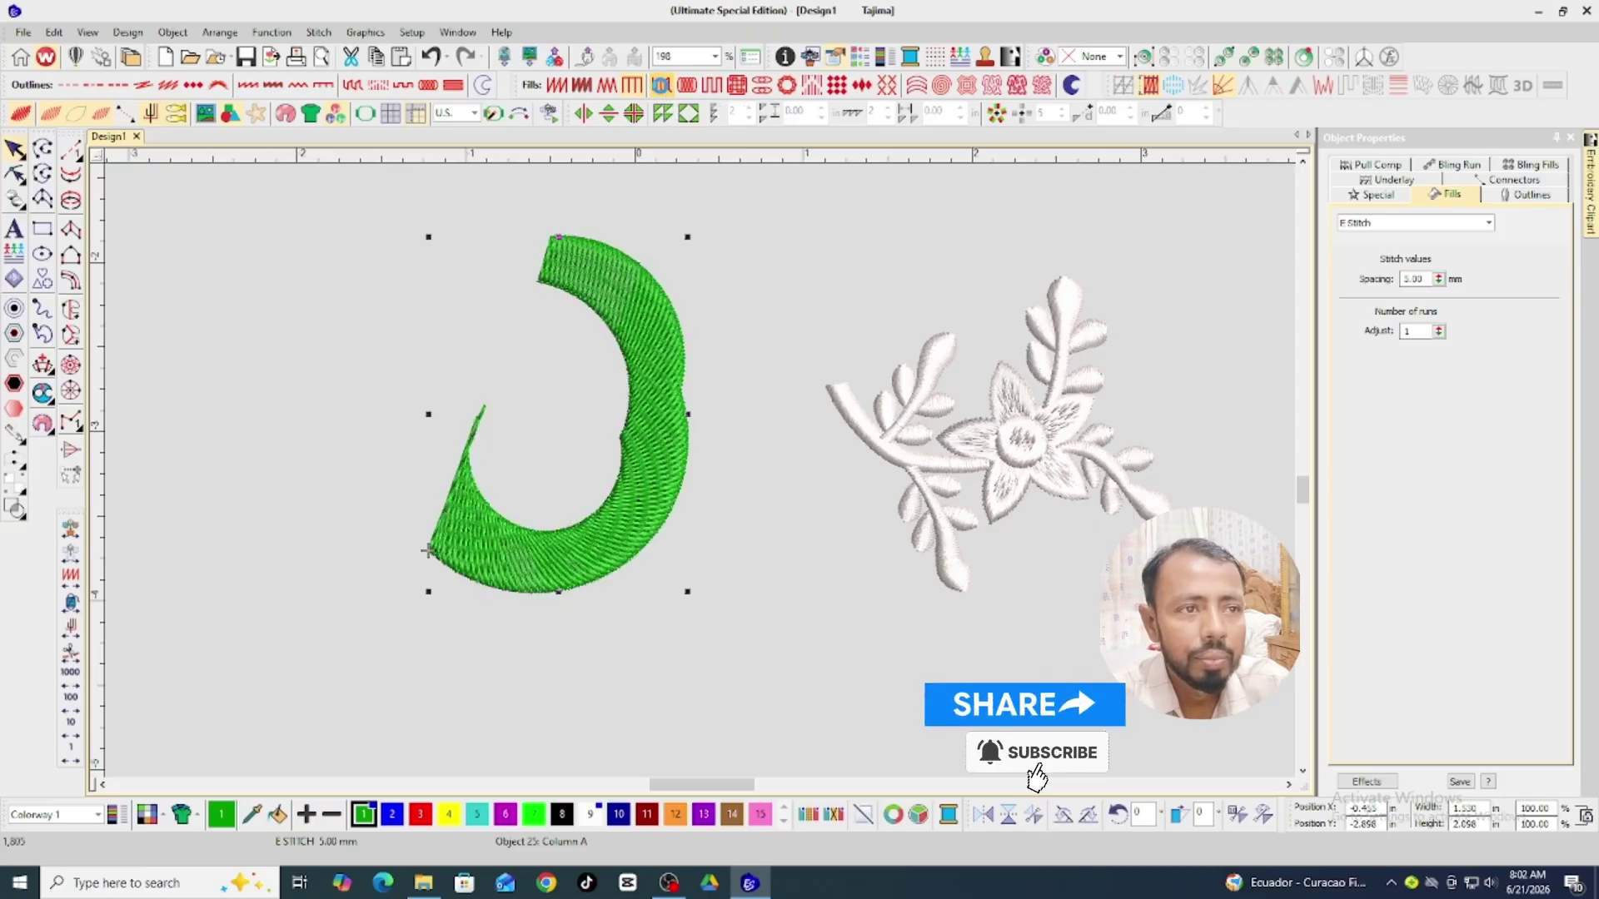
click(688, 87)
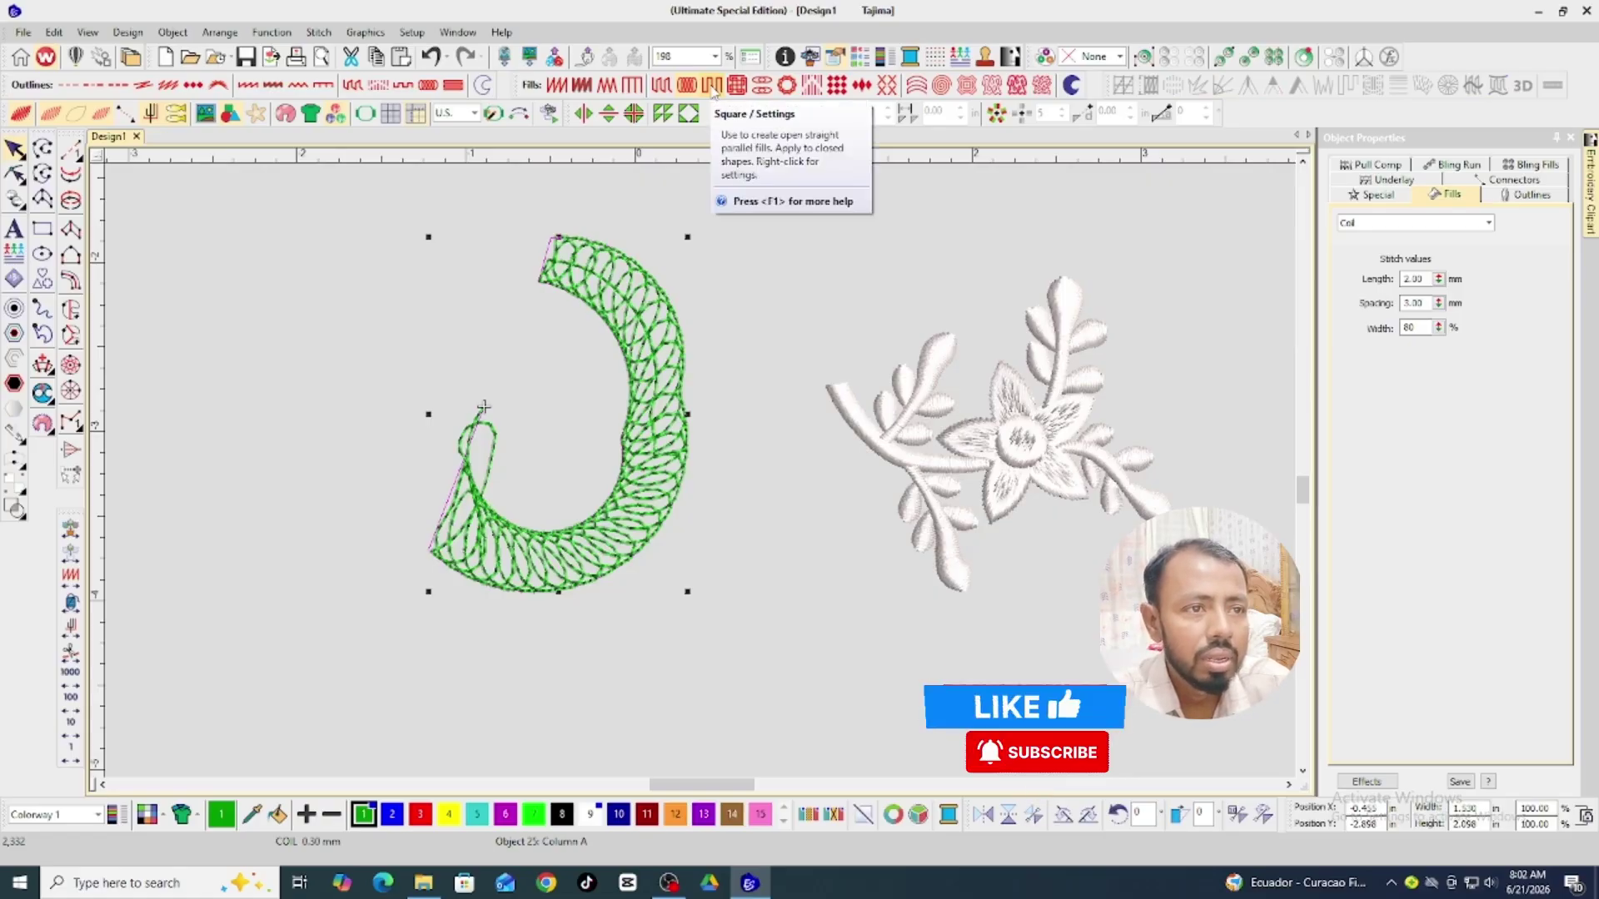
click(712, 85)
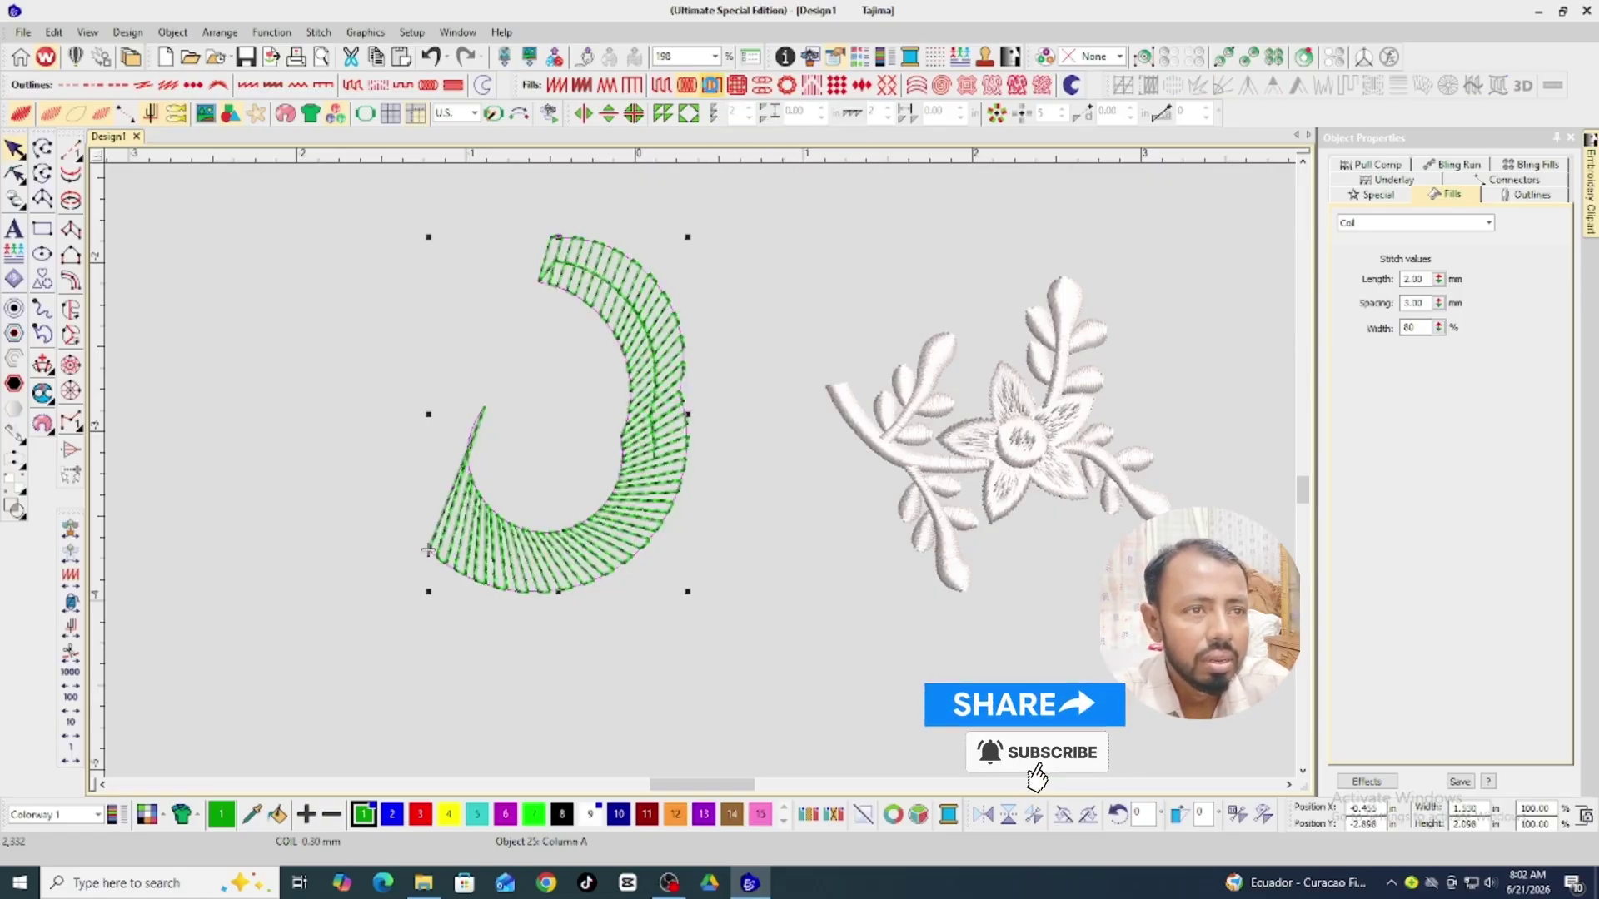
click(687, 85)
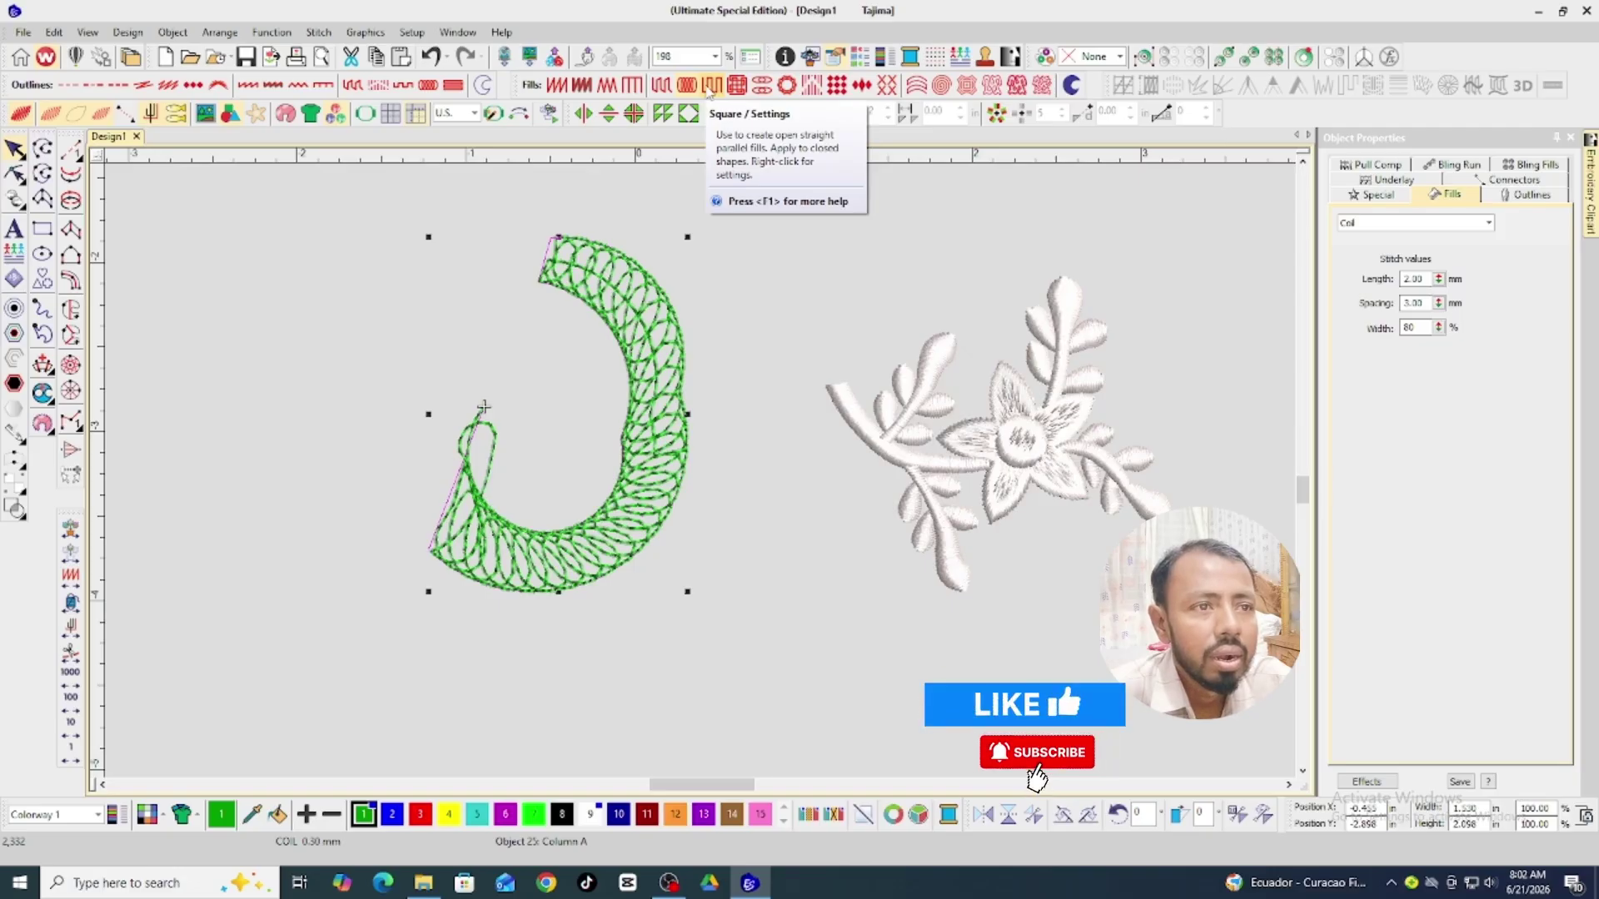
click(711, 86)
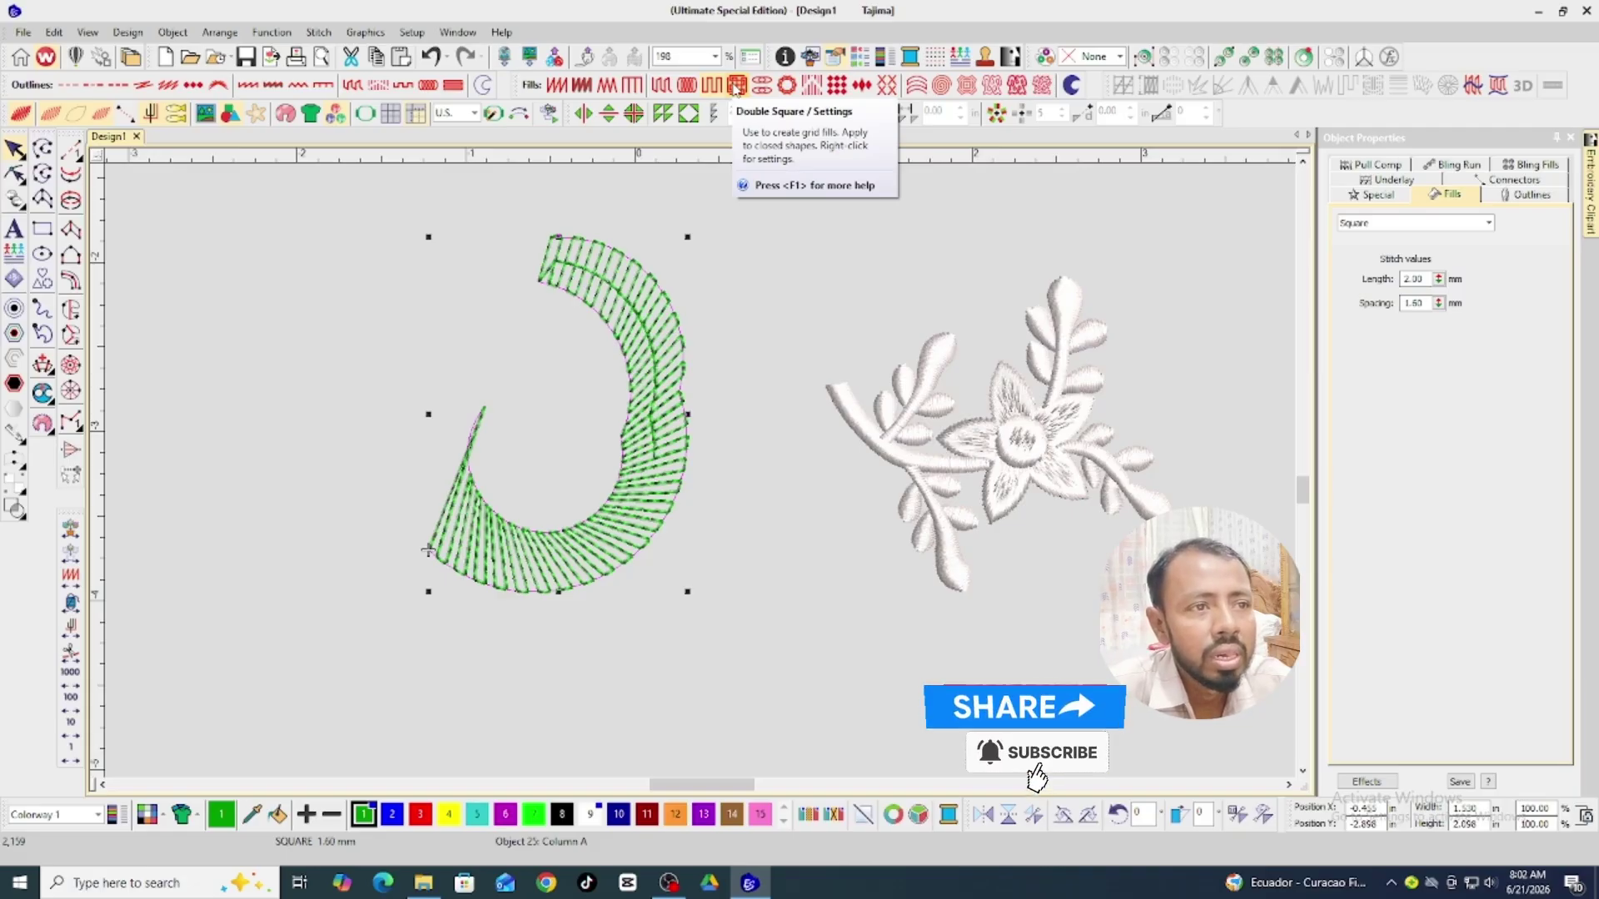
Try the Double Square, Island Coil and String fills in turn on the curved column.
click(736, 87)
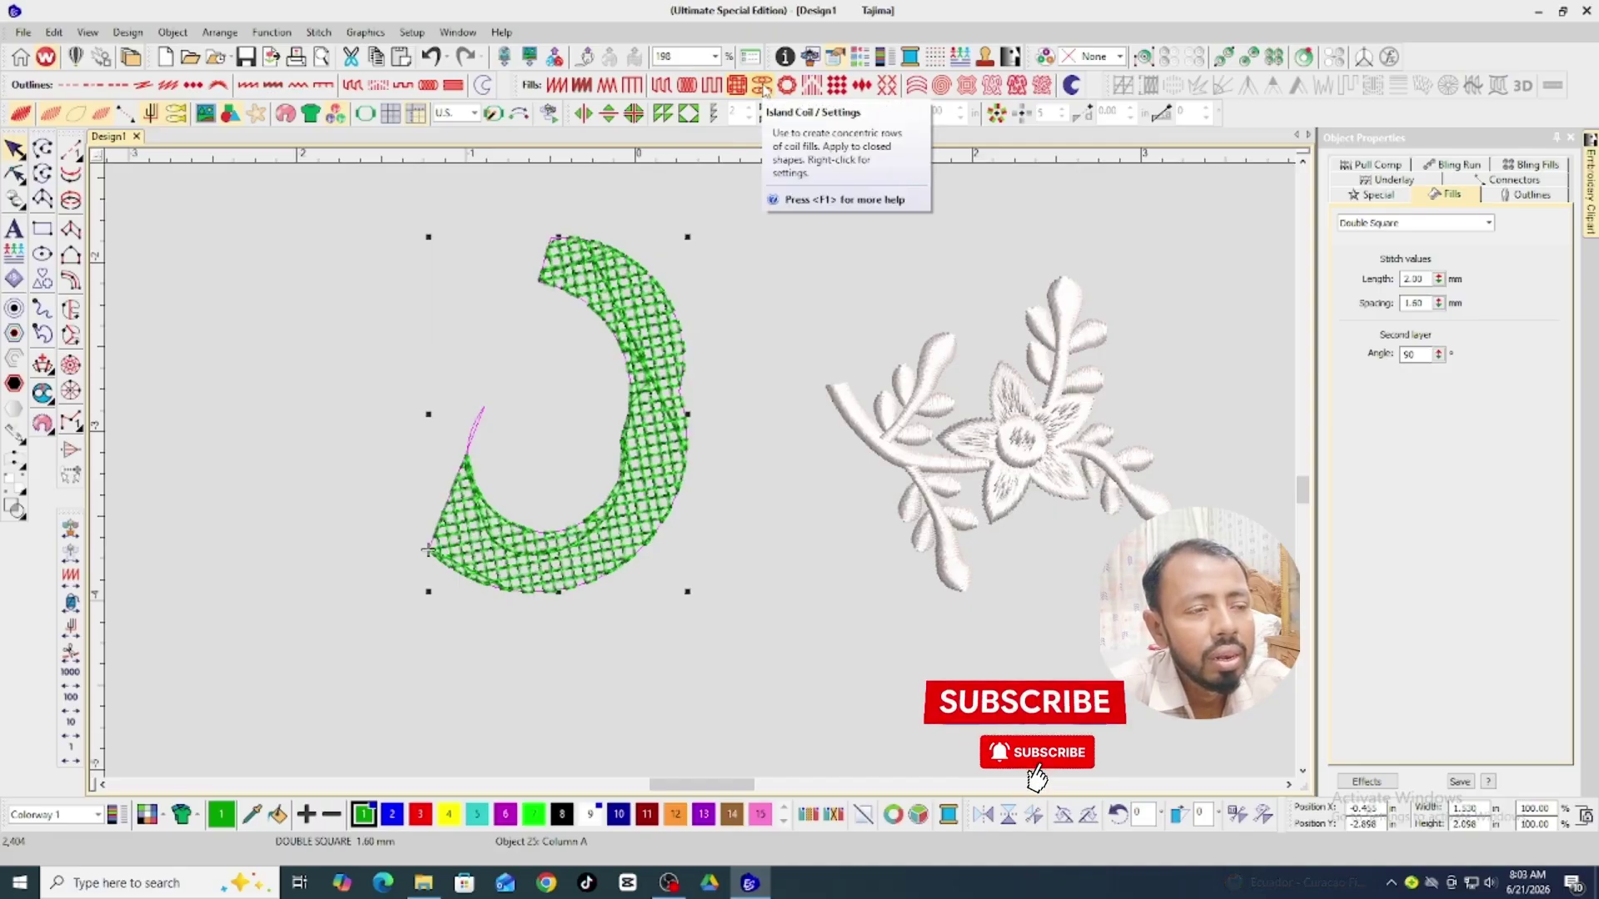
click(761, 86)
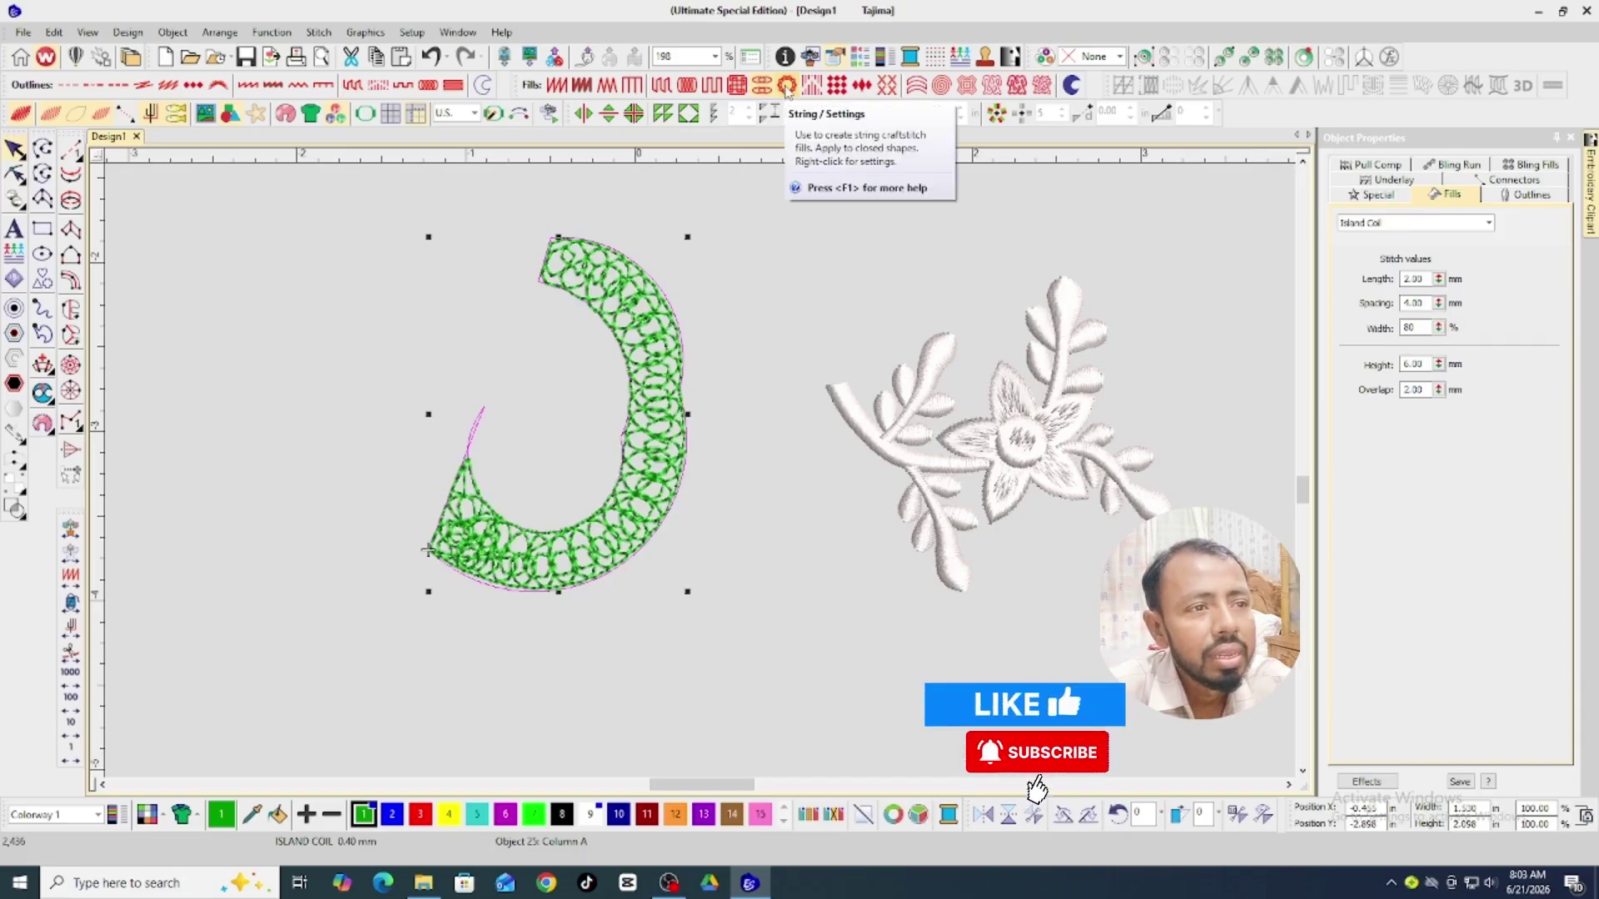
click(787, 86)
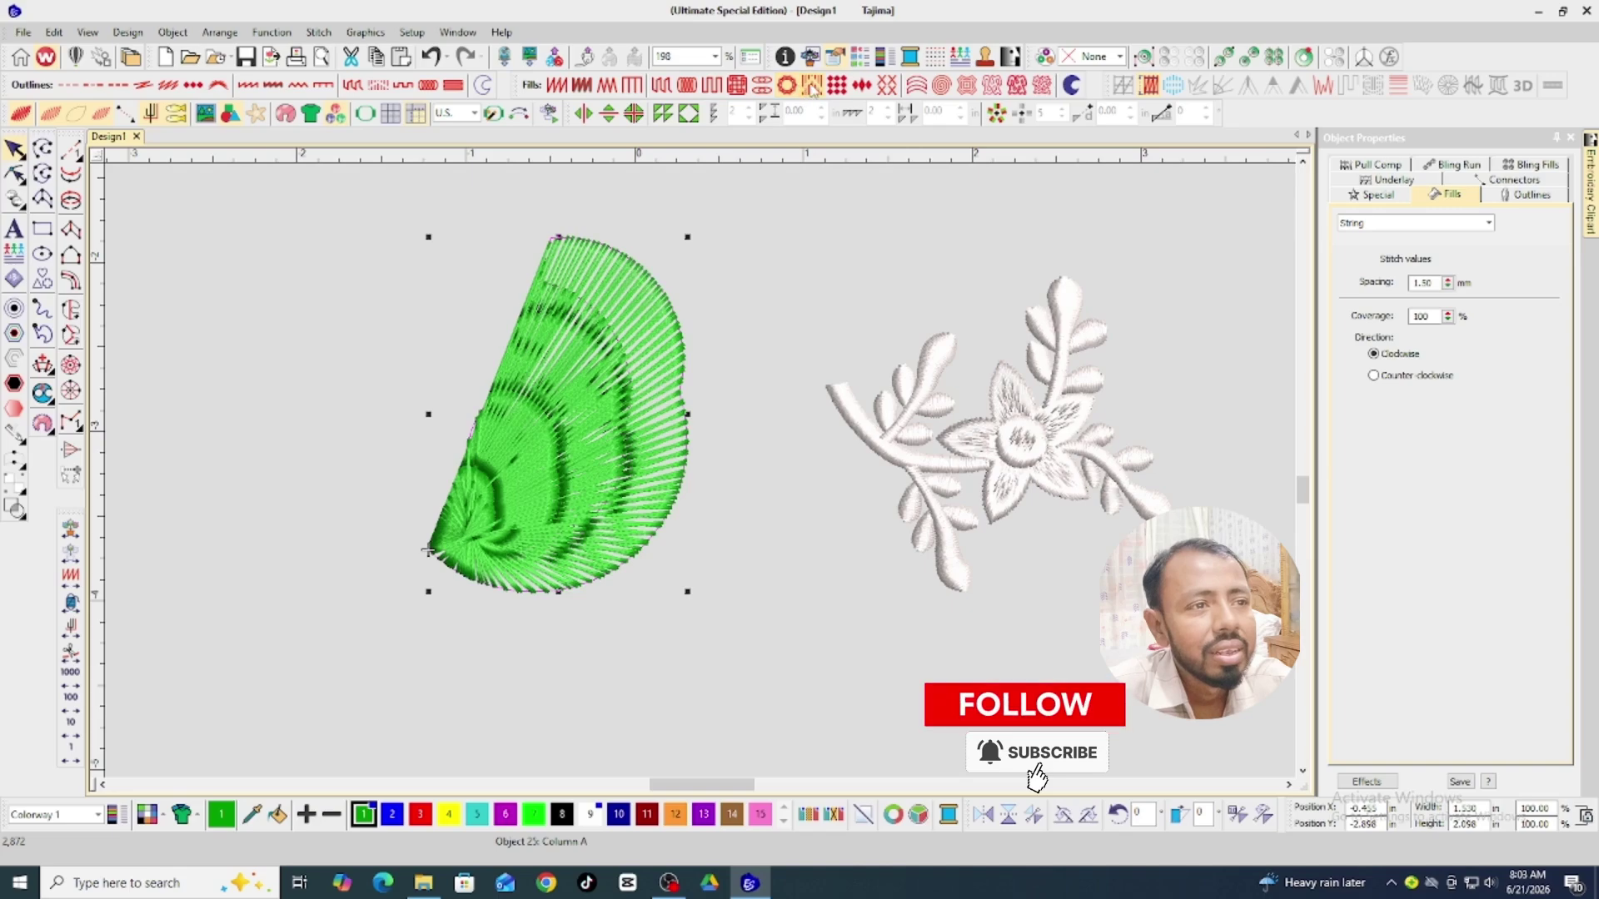
Apply a Program Split fill to the curved column and choose the BARS pattern.
click(812, 86)
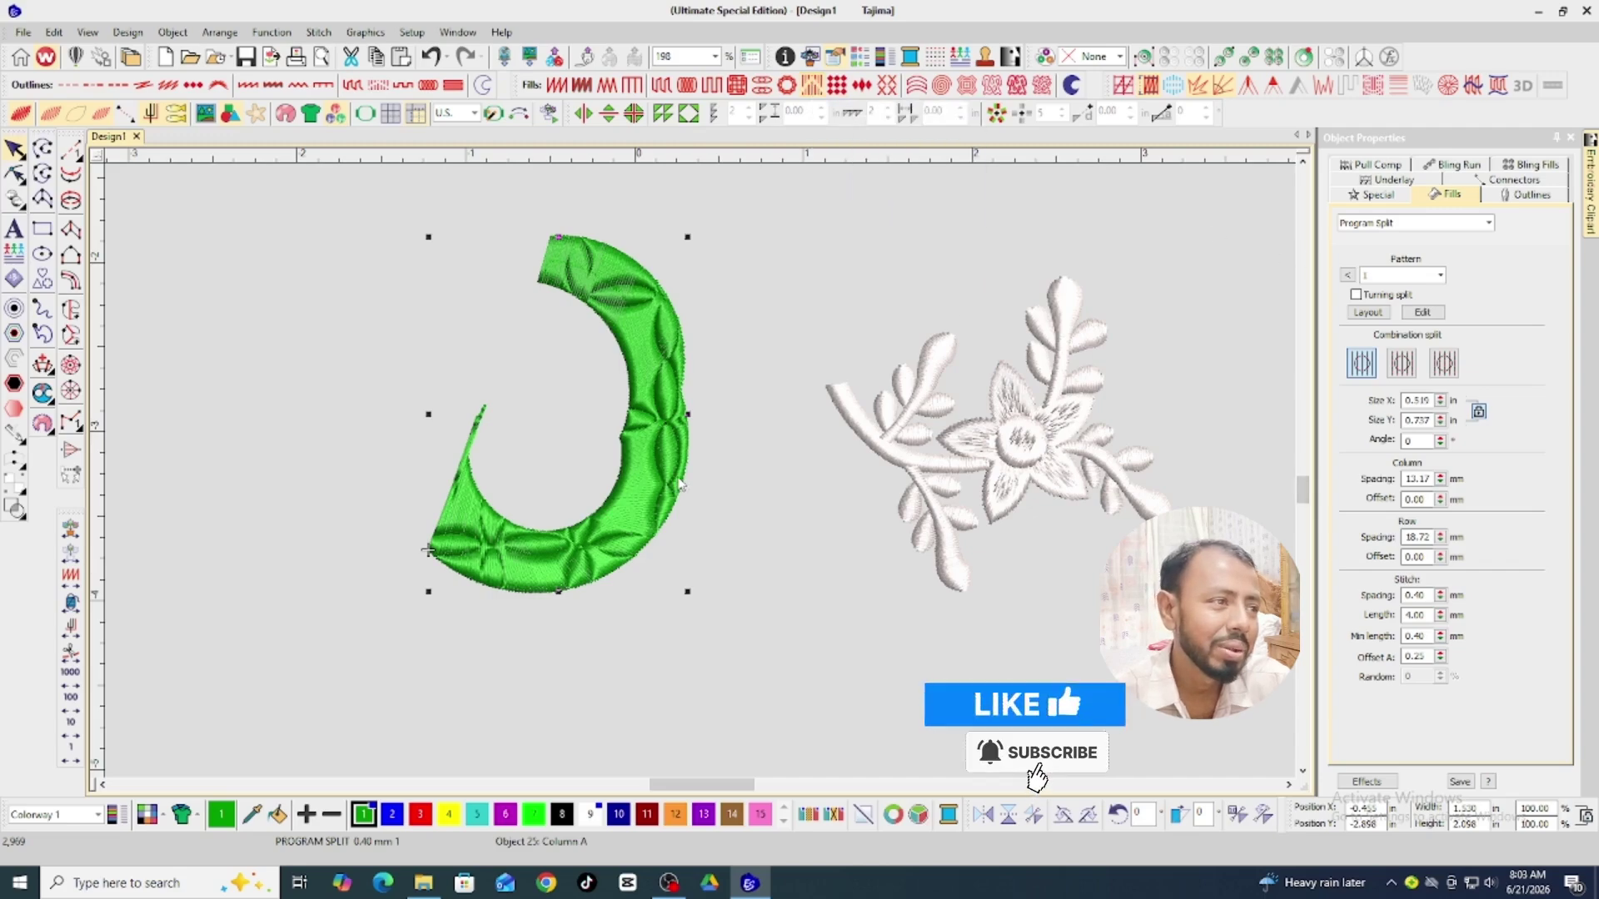
click(1438, 278)
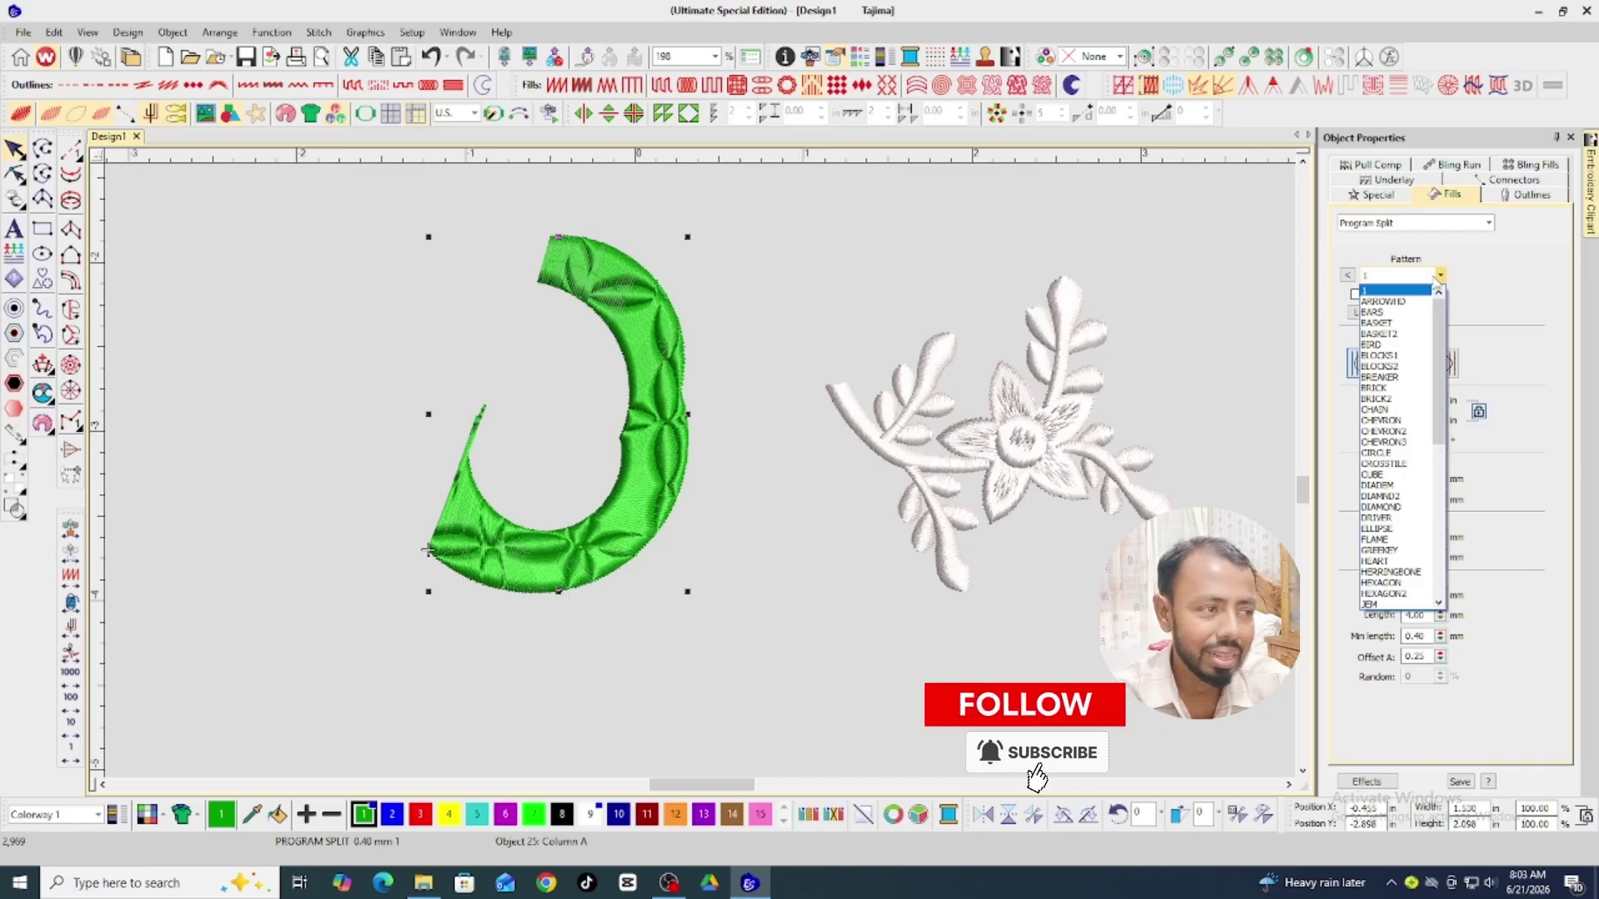
scroll(1407, 306, down, 1)
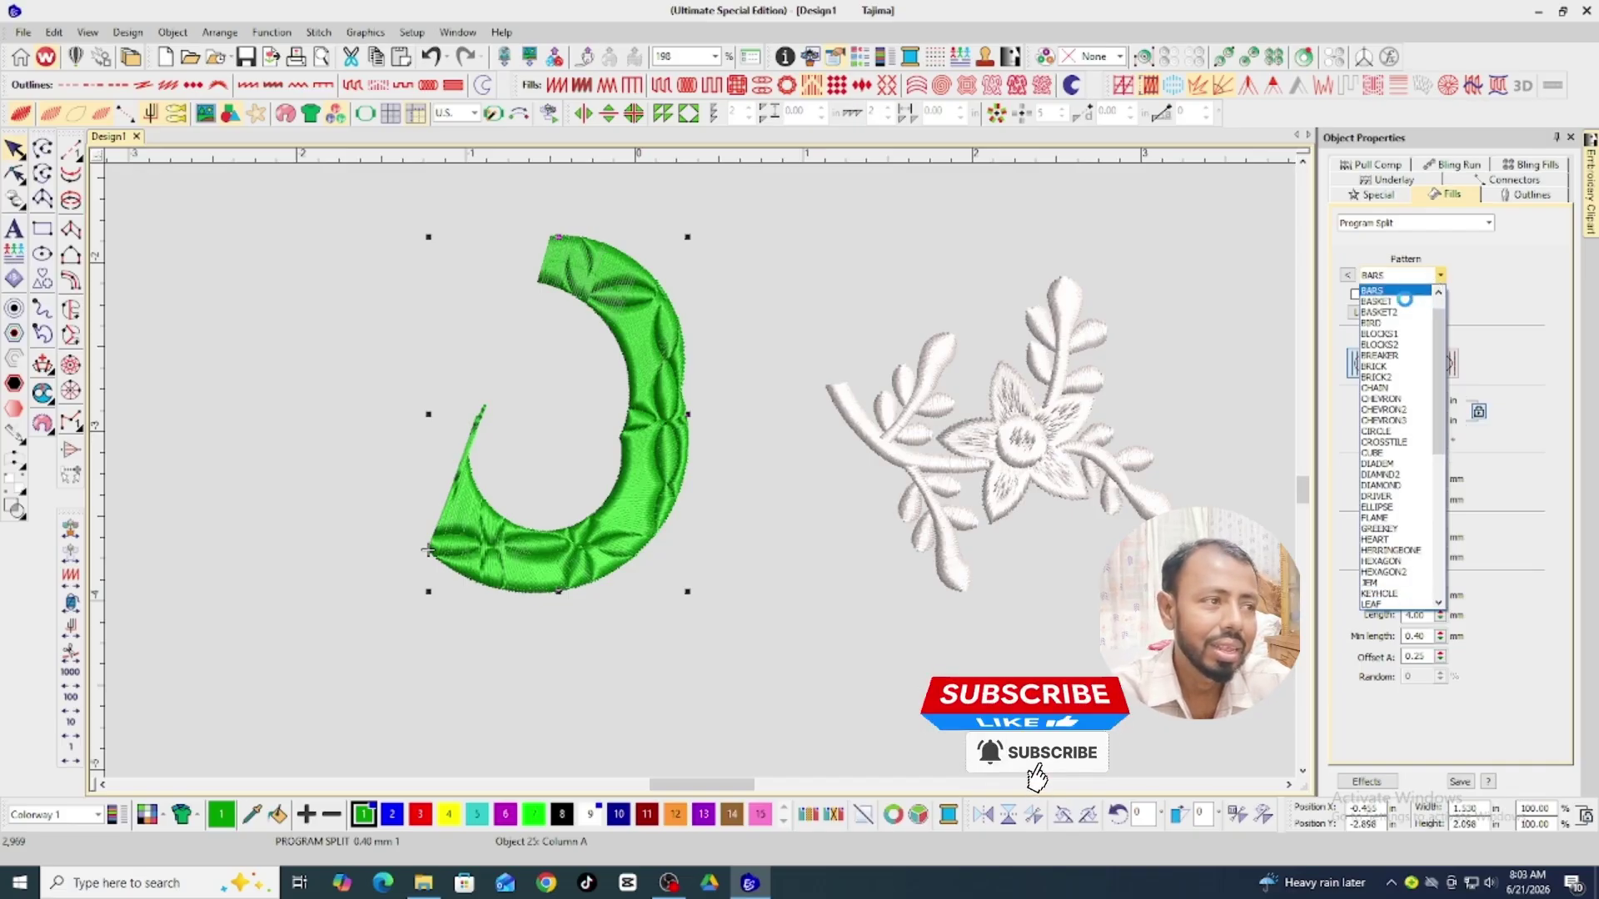
key(Return)
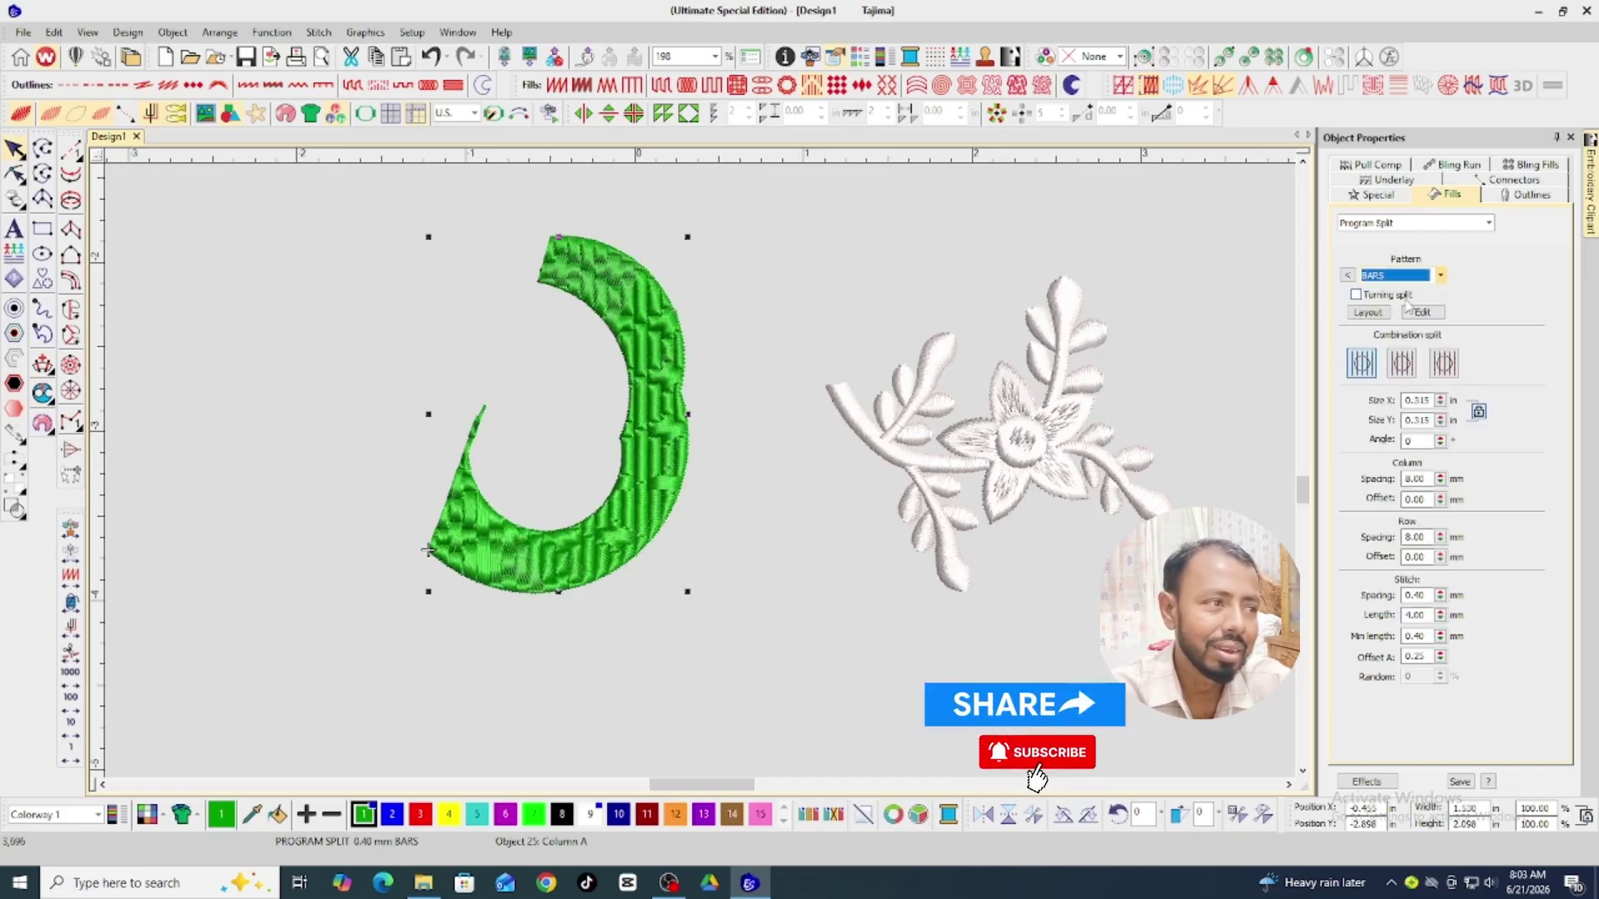
Try the Program Split patterns BLOCKS1, DIAMND2 and ROMA in turn on the curved column.
click(1441, 277)
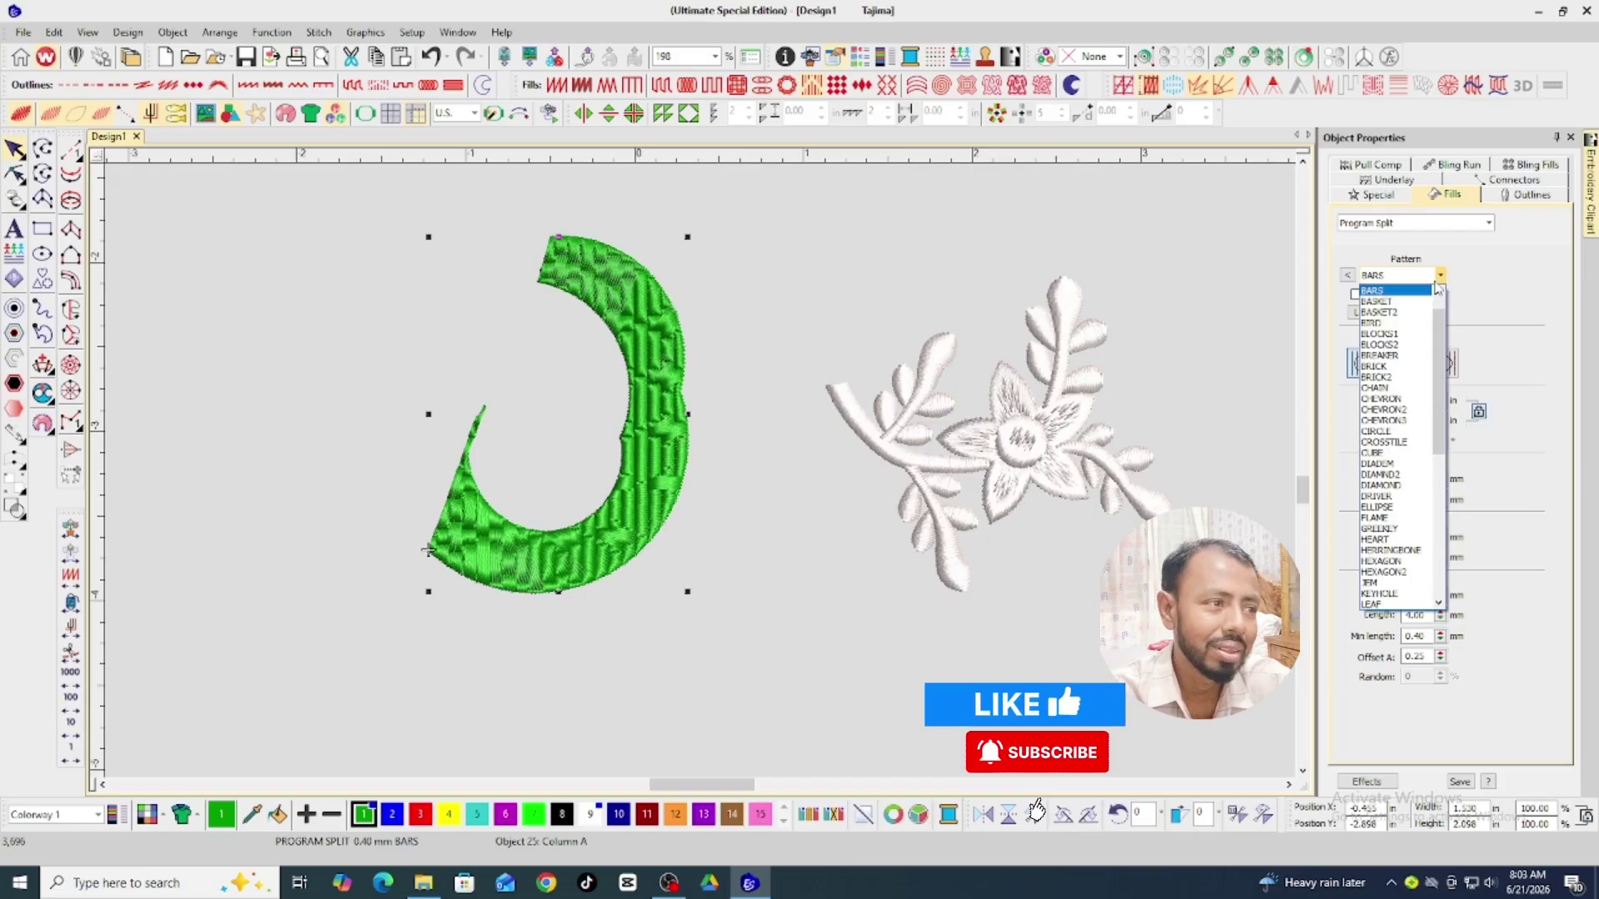
click(1401, 335)
click(1440, 276)
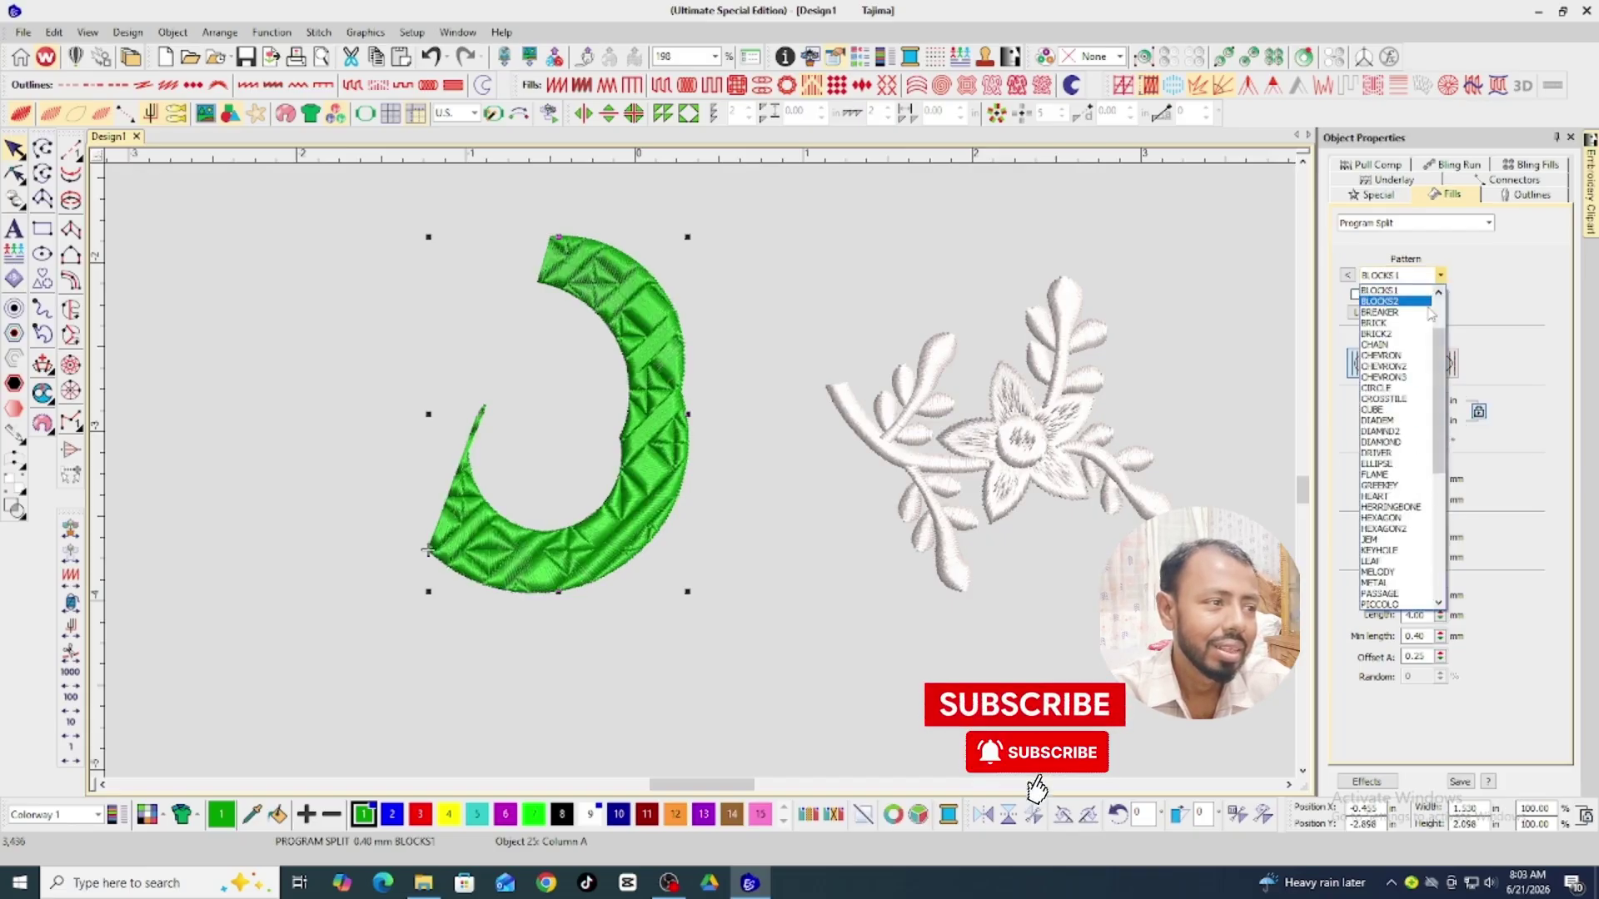
click(1404, 431)
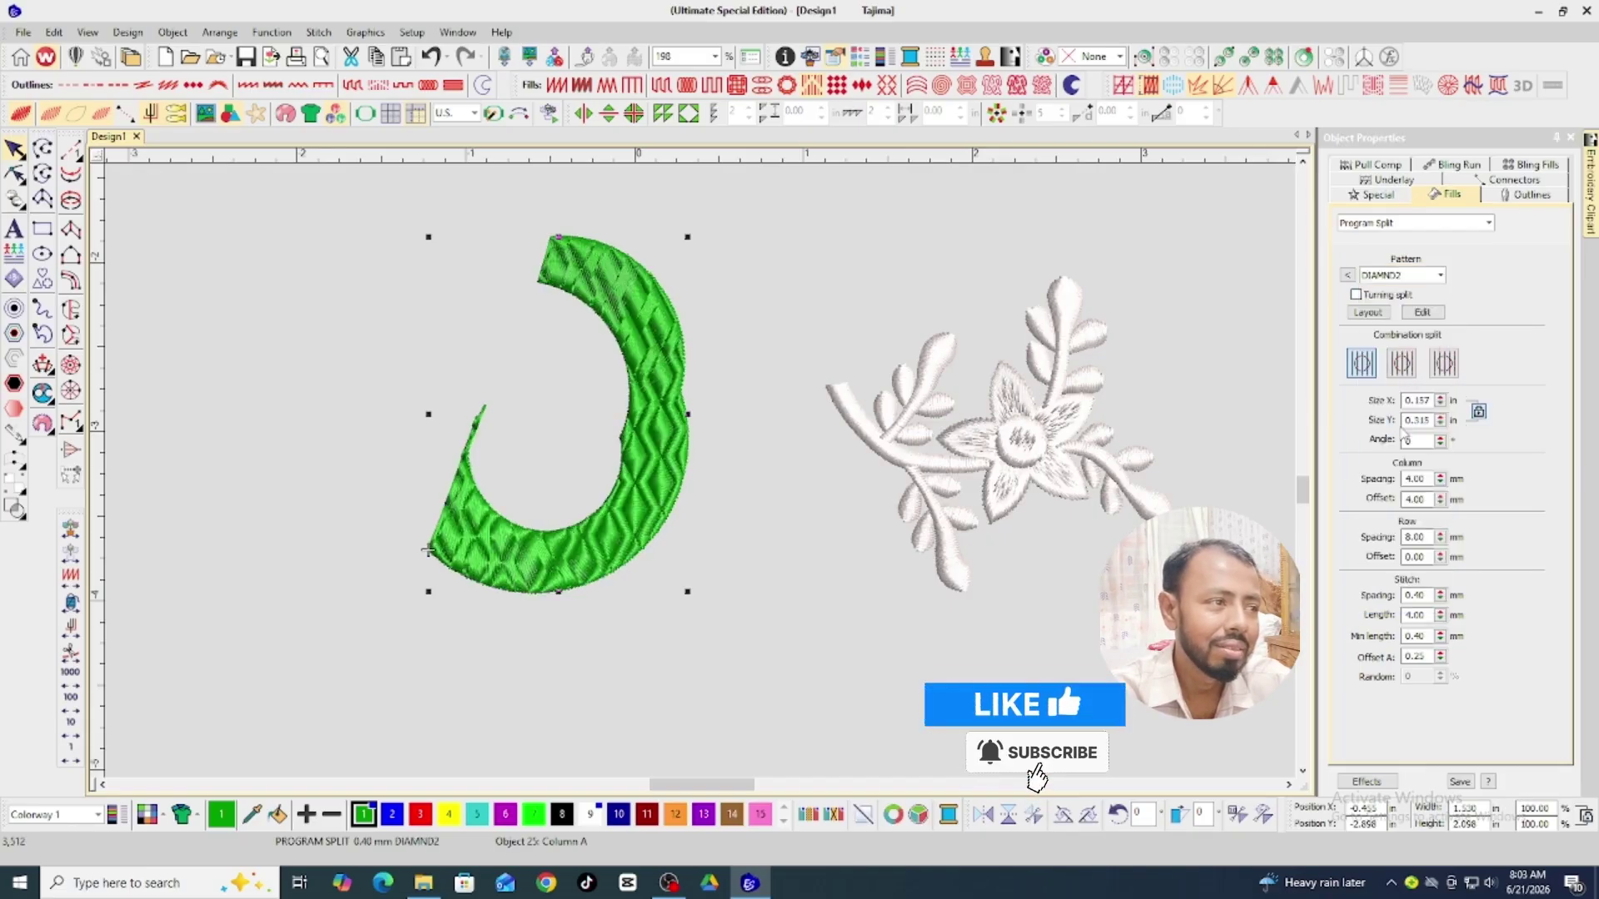
click(1440, 275)
click(1399, 479)
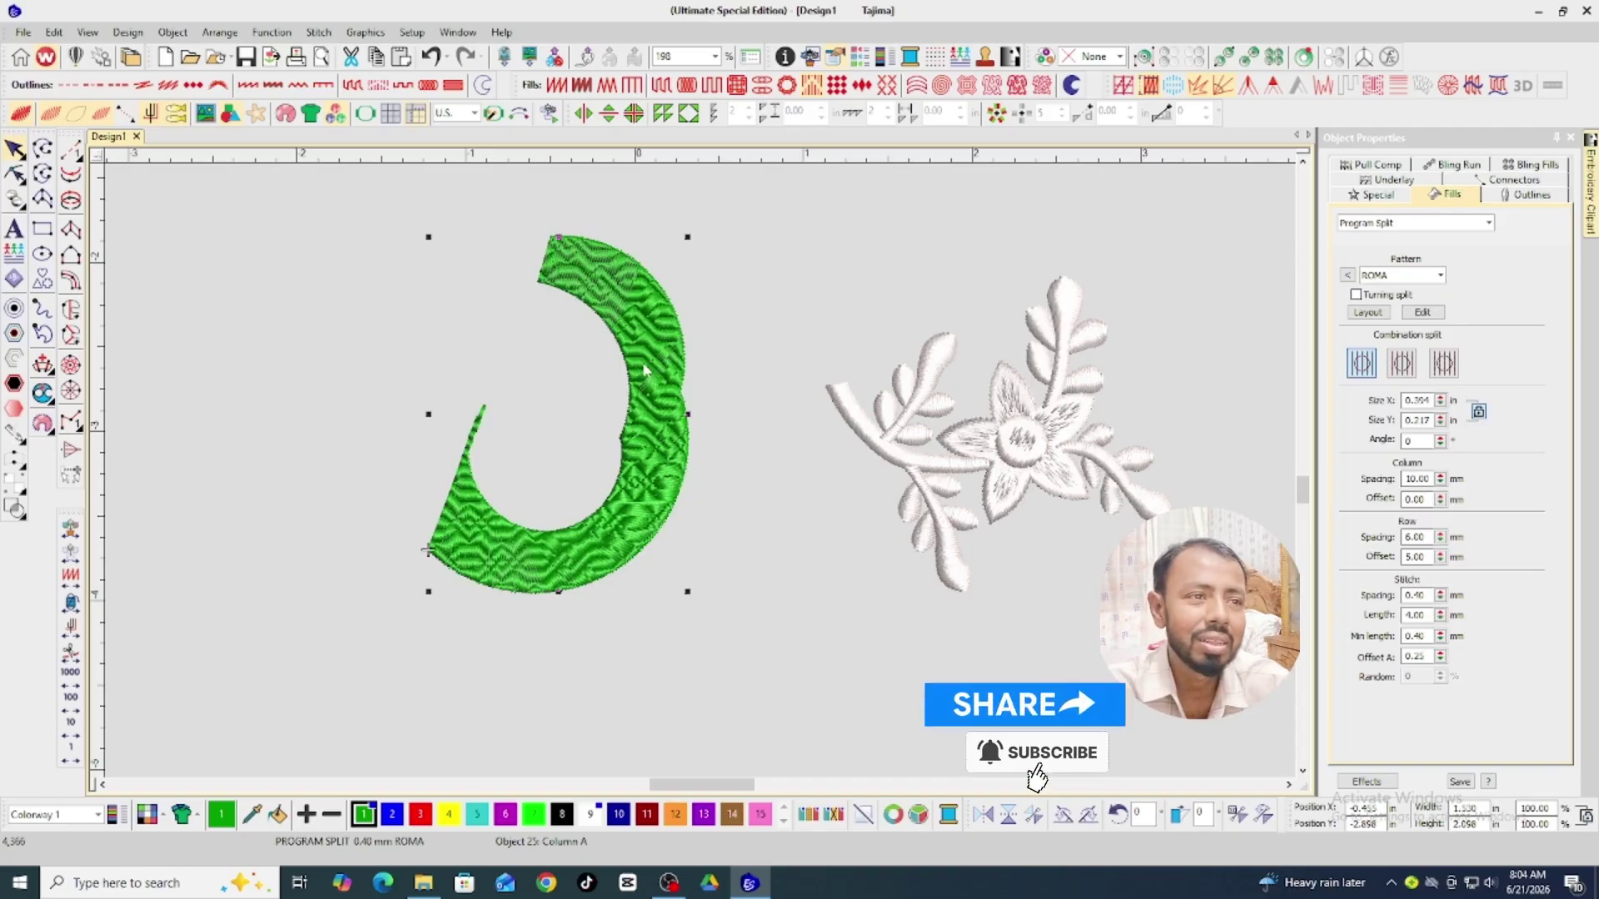
Try the Motif Fill, Motif Column and Cross Stitch types in turn on the curved column.
click(837, 85)
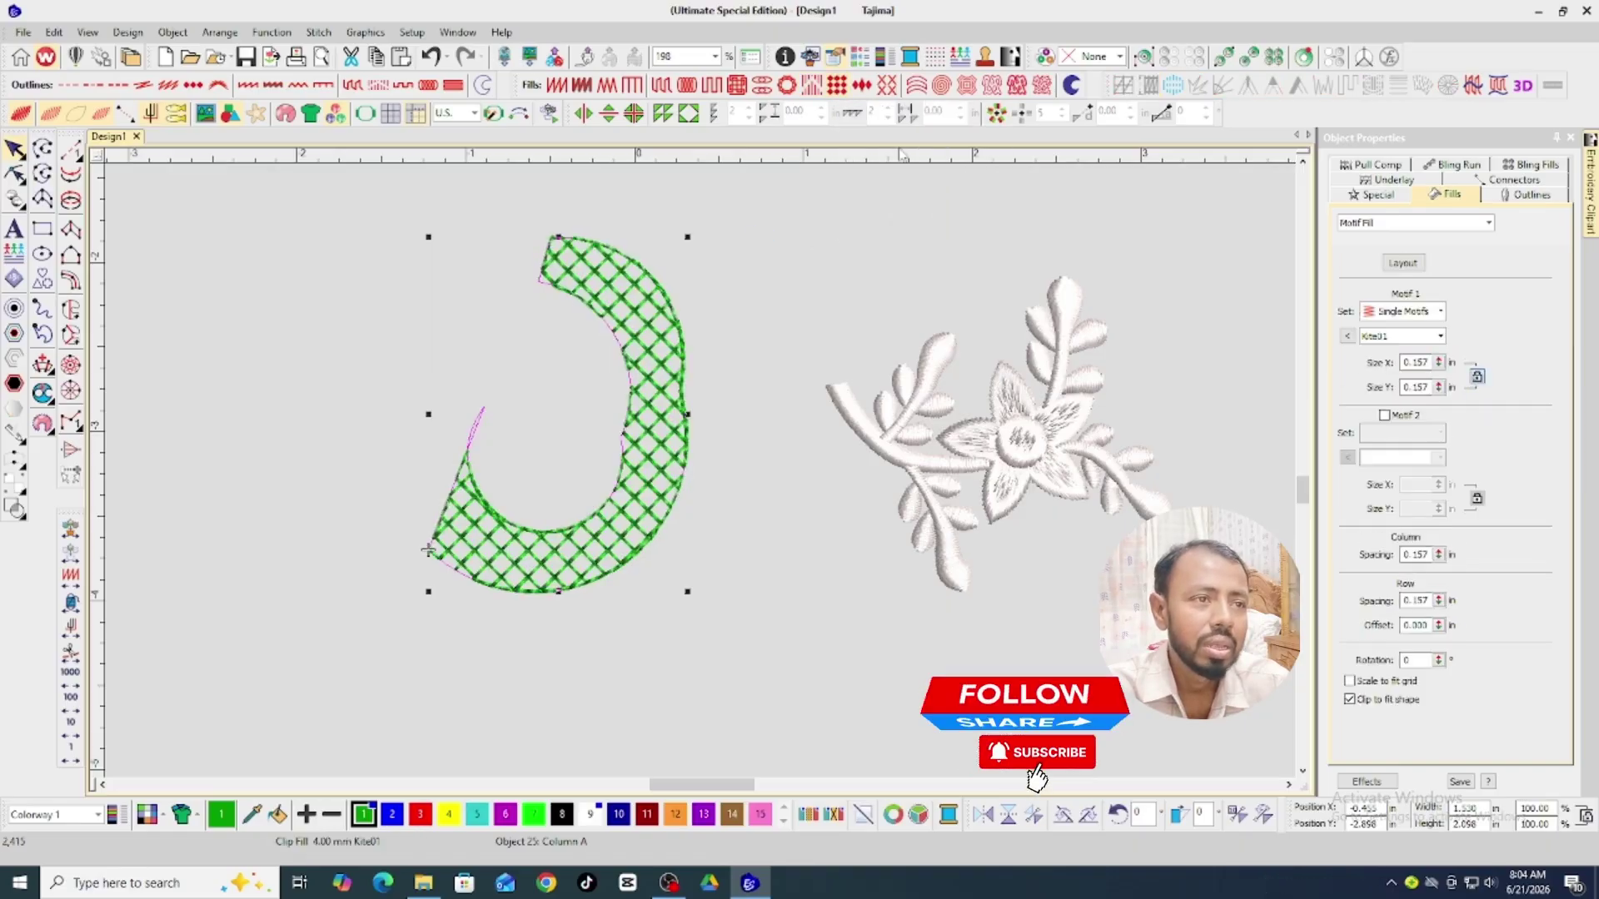
click(863, 86)
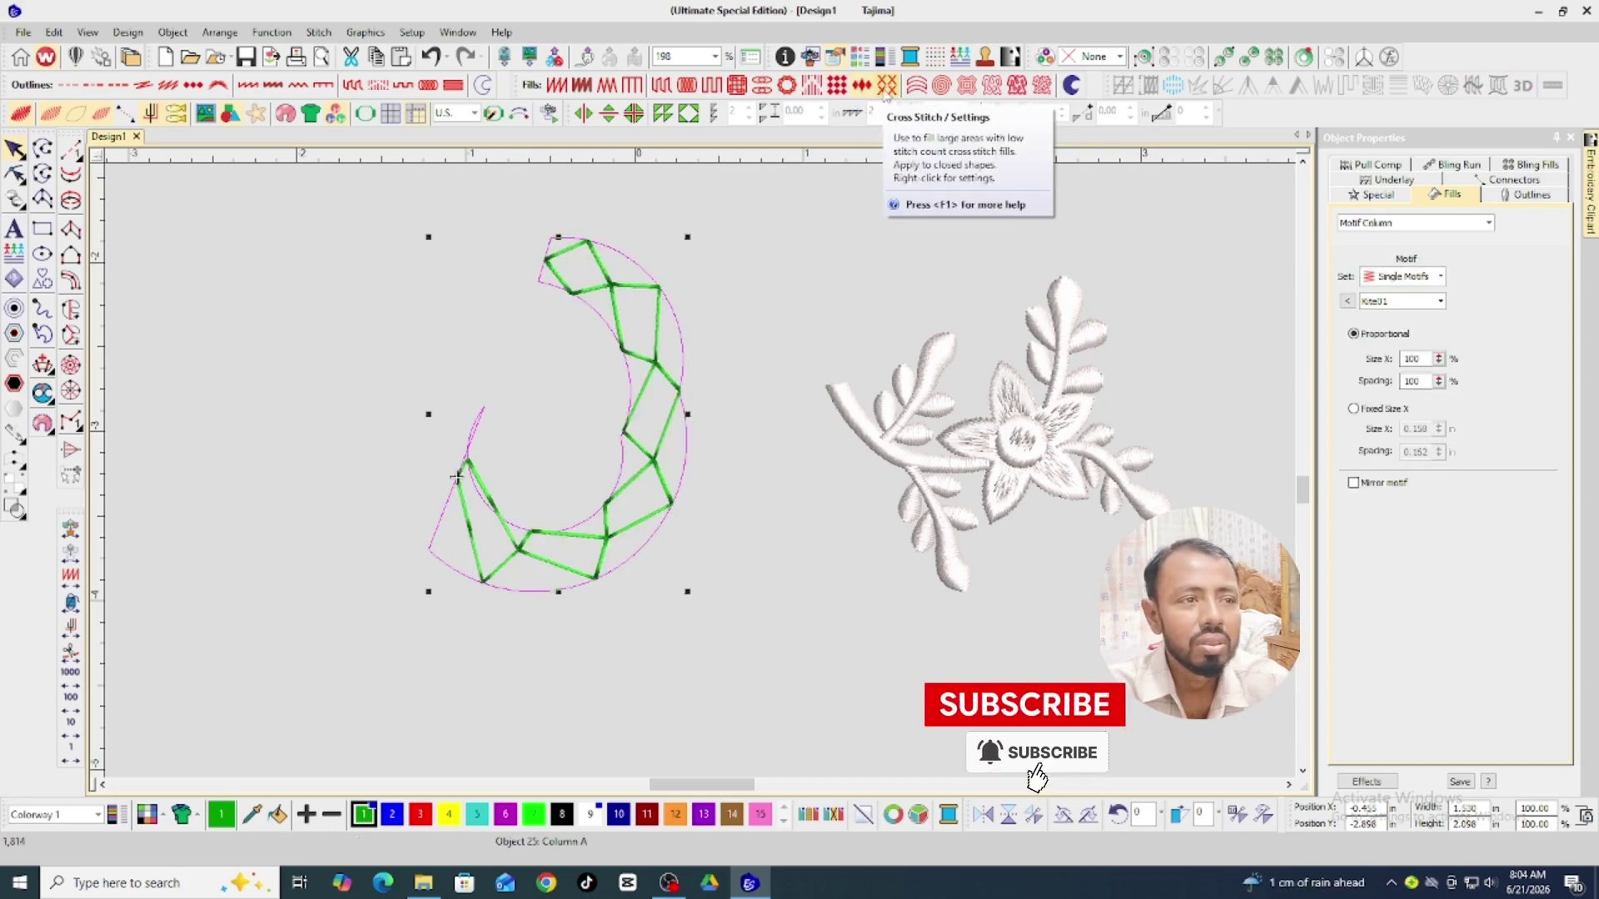
click(887, 85)
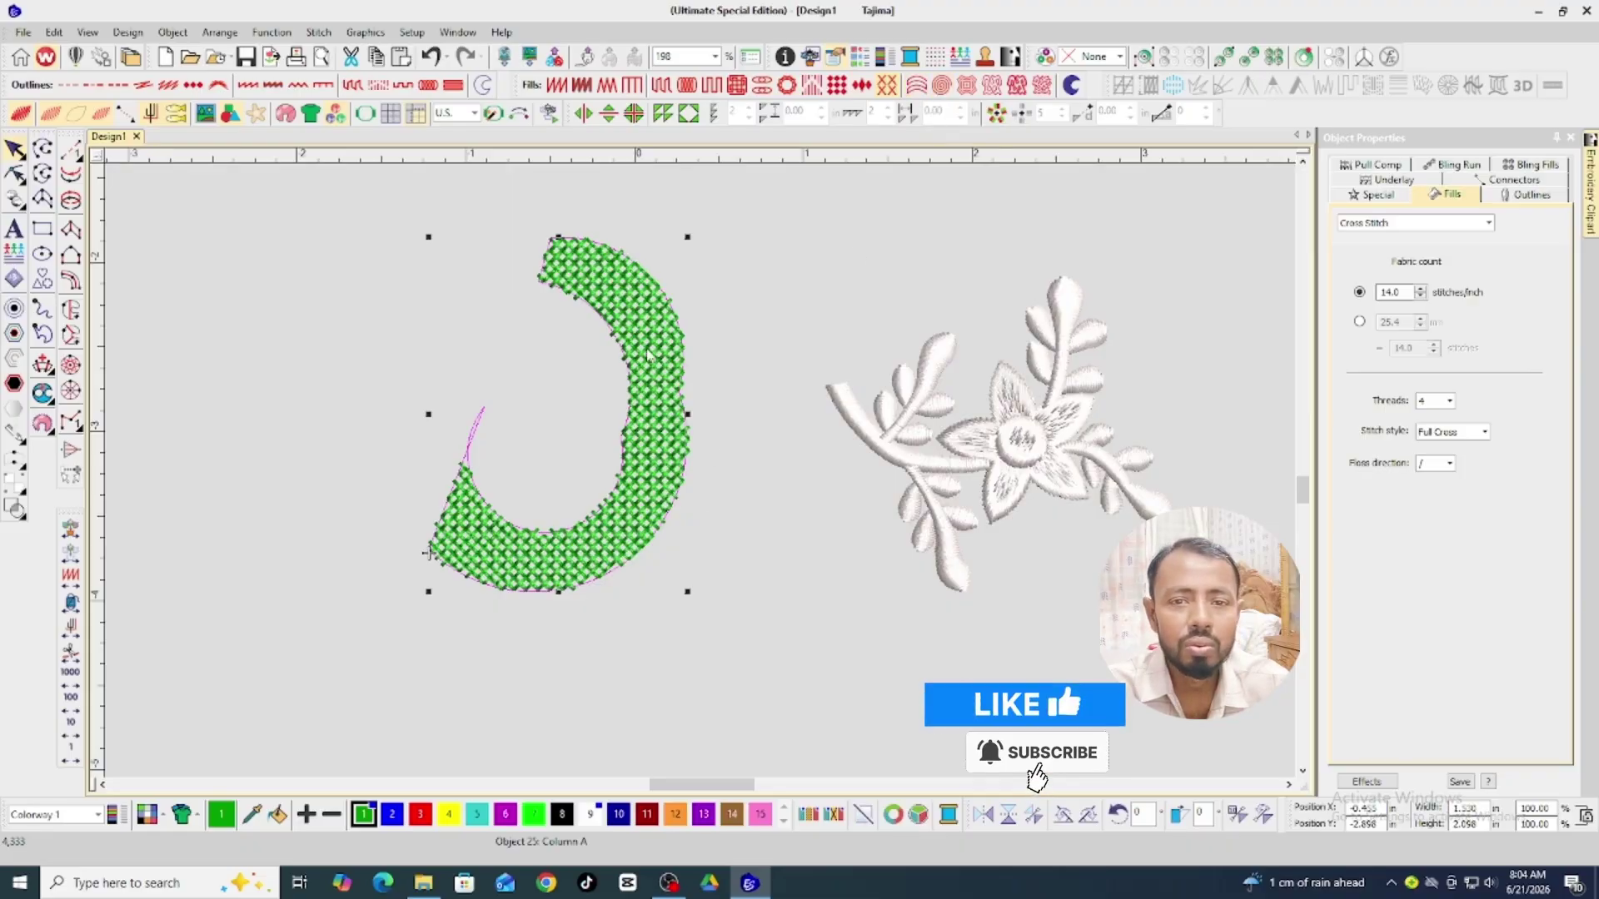
Try the Contour, Spiral and Offset fills in turn on the curved column.
click(917, 86)
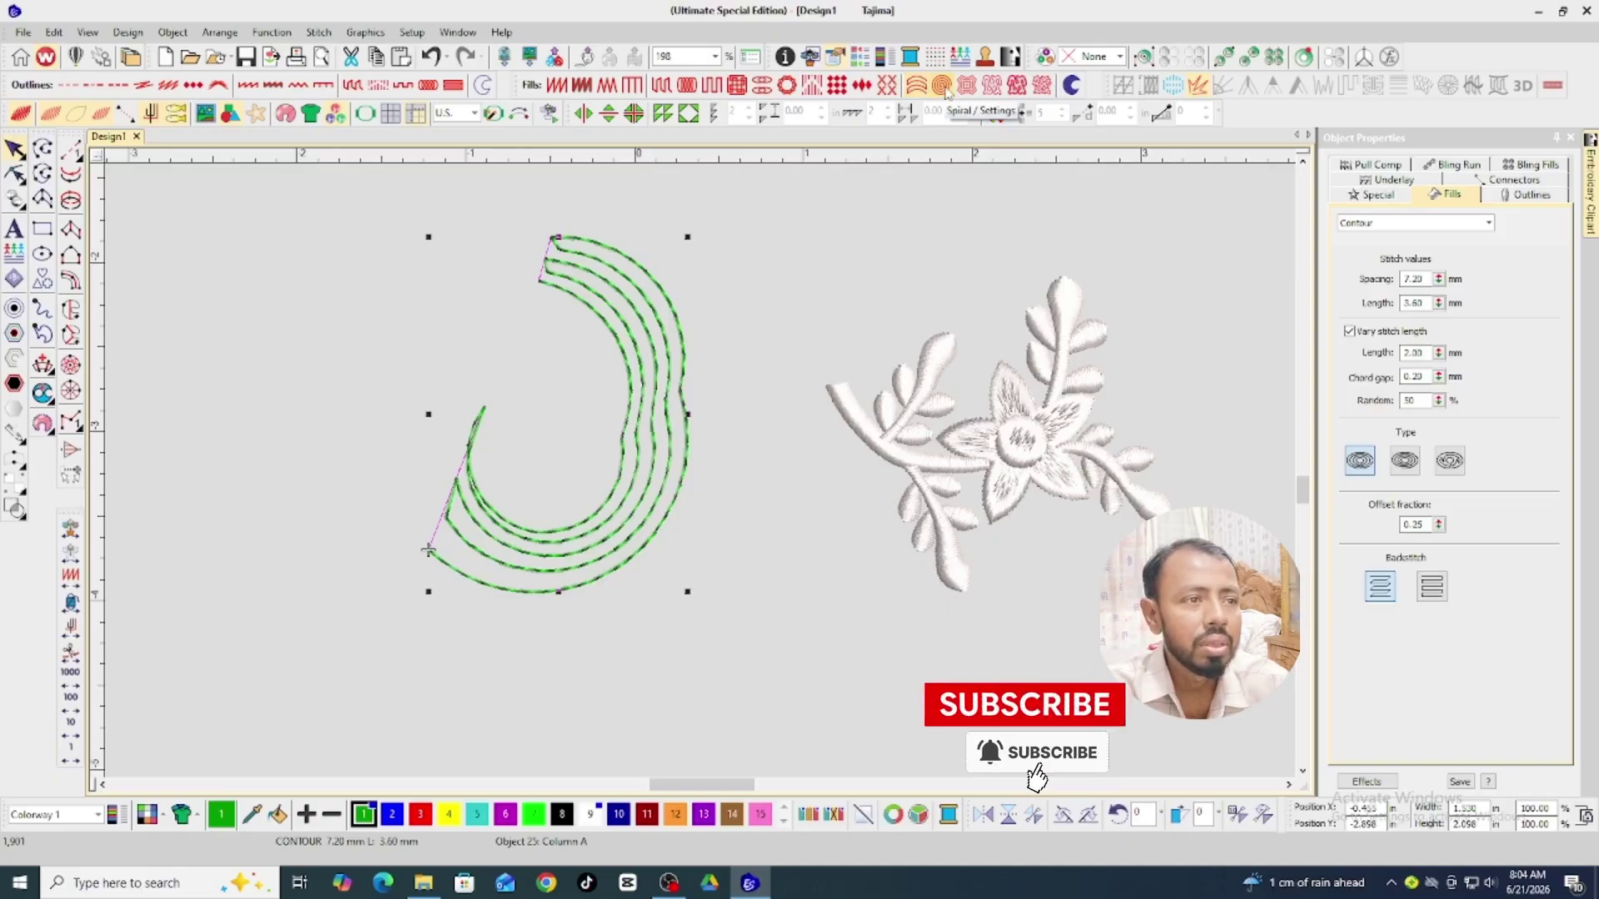
click(944, 87)
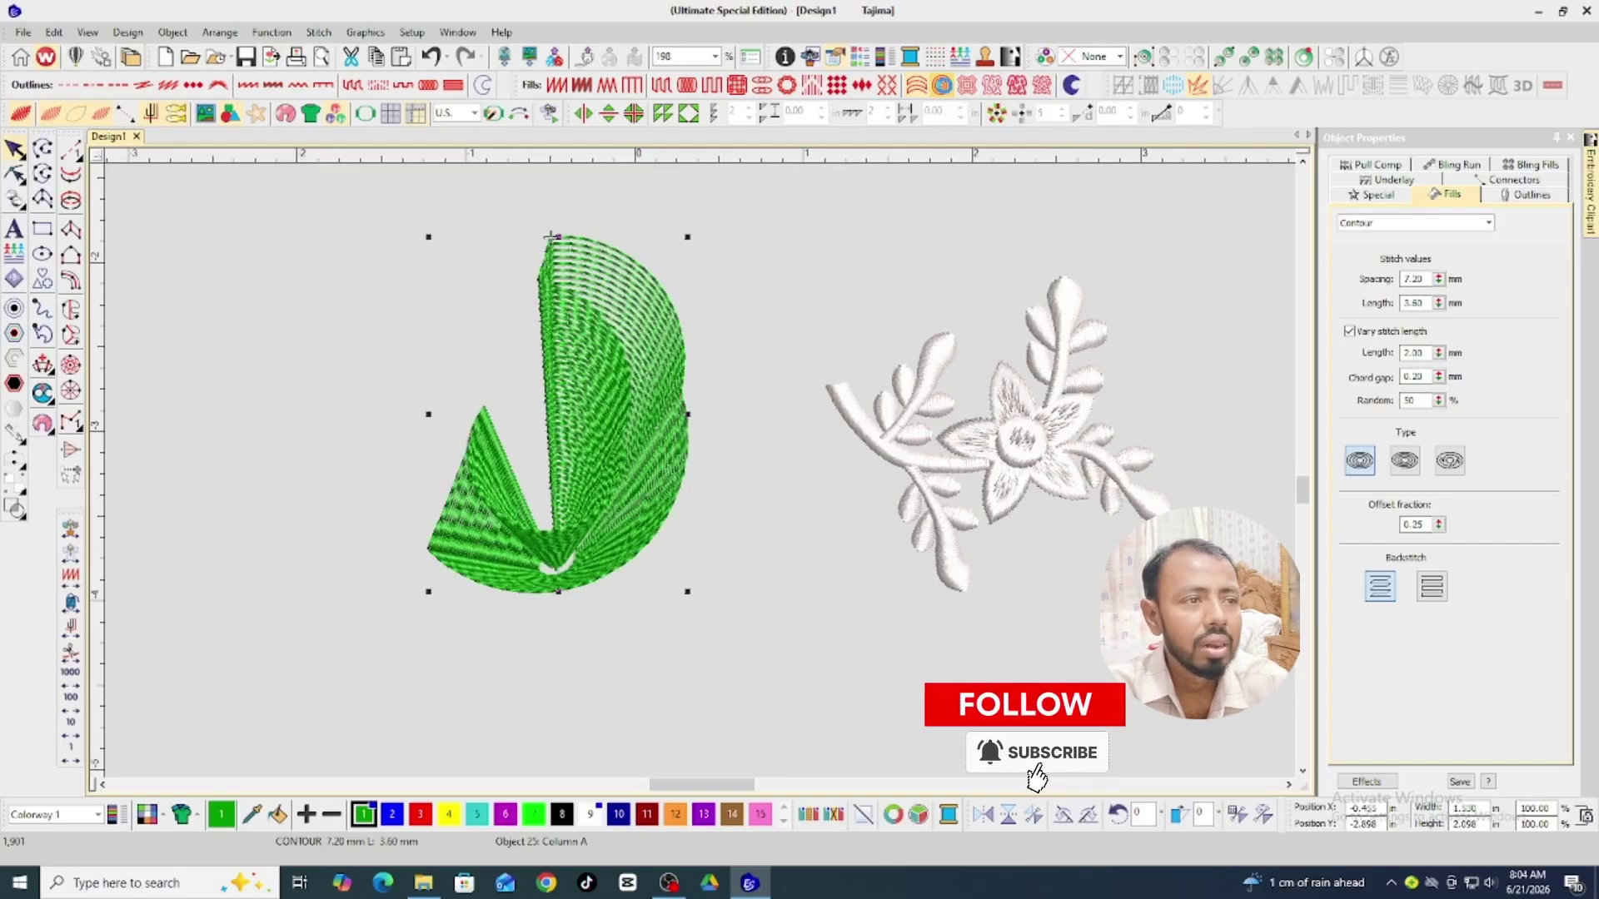
click(967, 87)
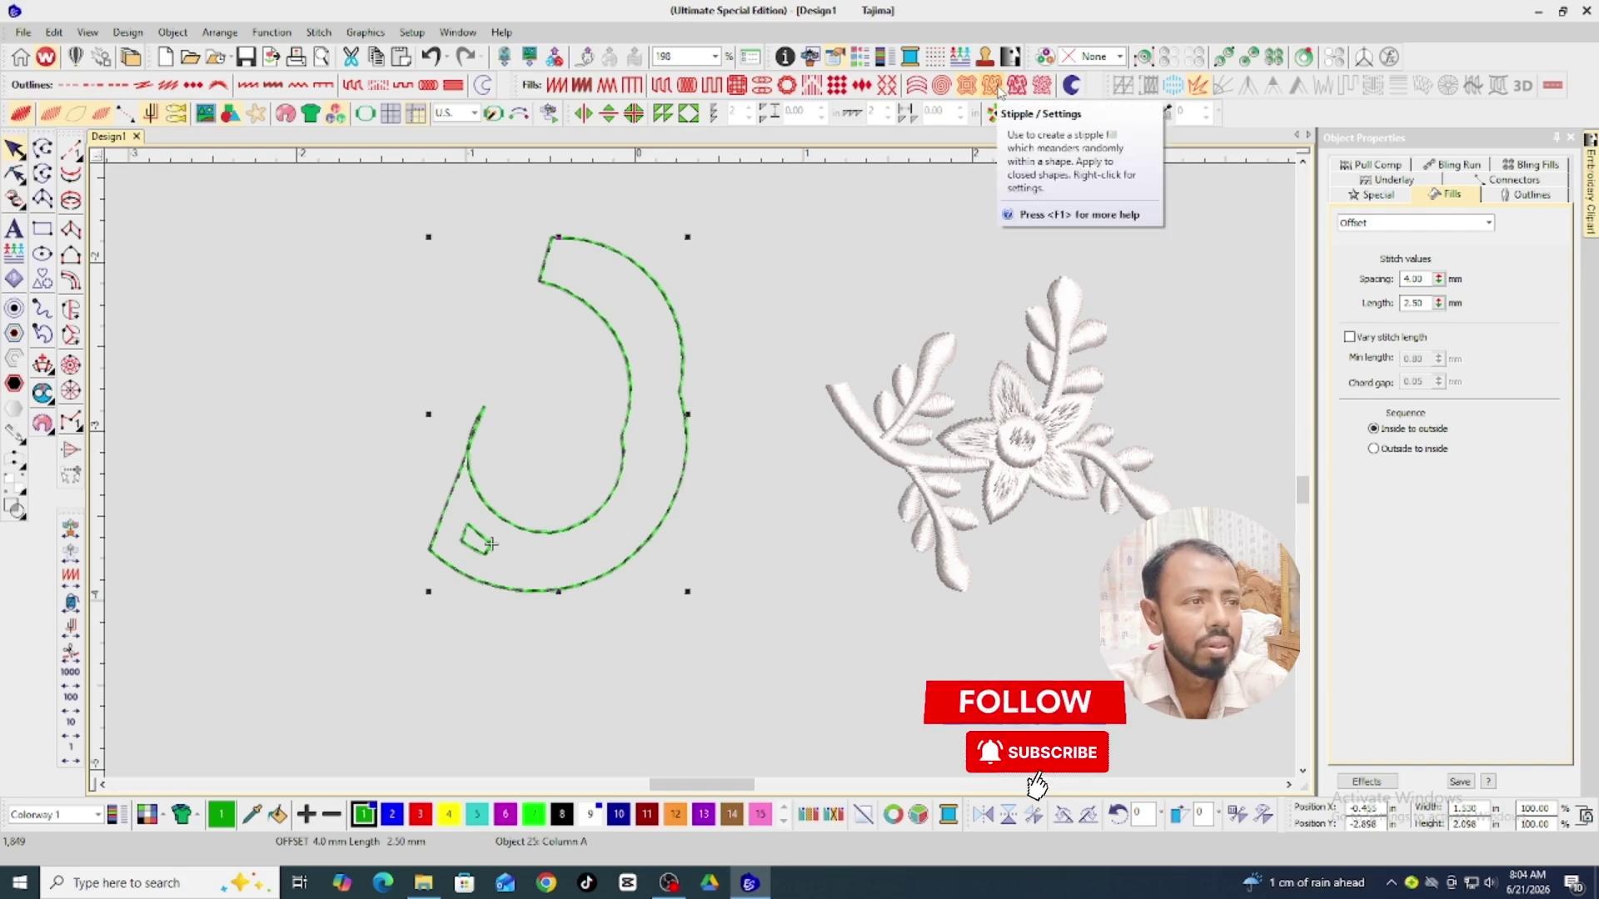
Try the Stipple Fill, Stipple Backstitch and Stipple Stemstitch types in turn on the curved column.
click(995, 86)
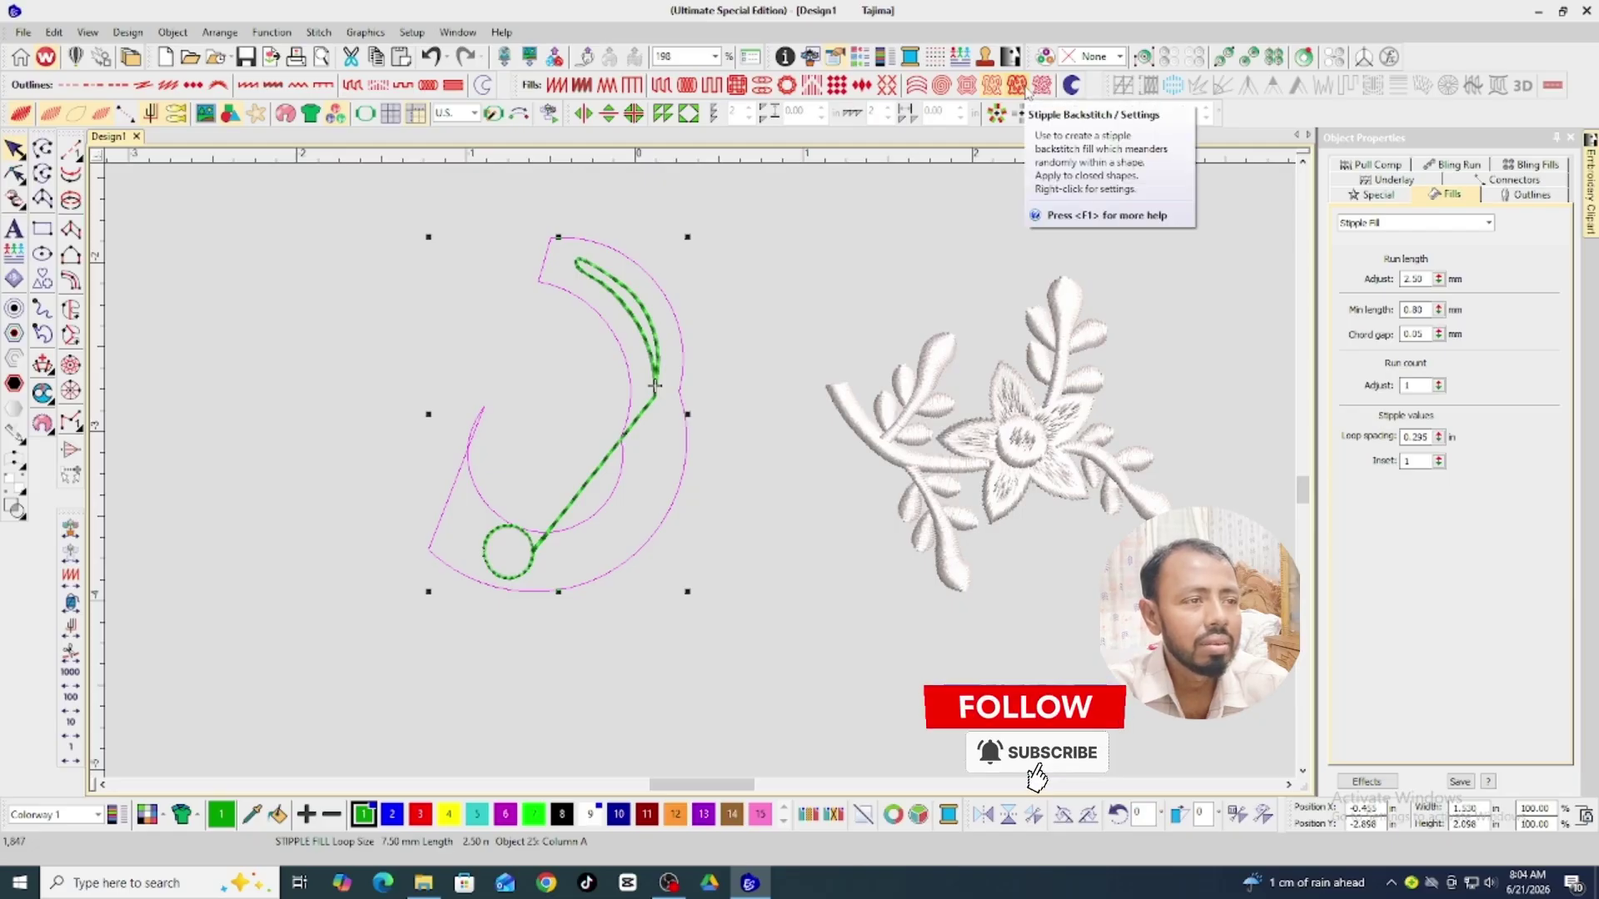
click(1033, 88)
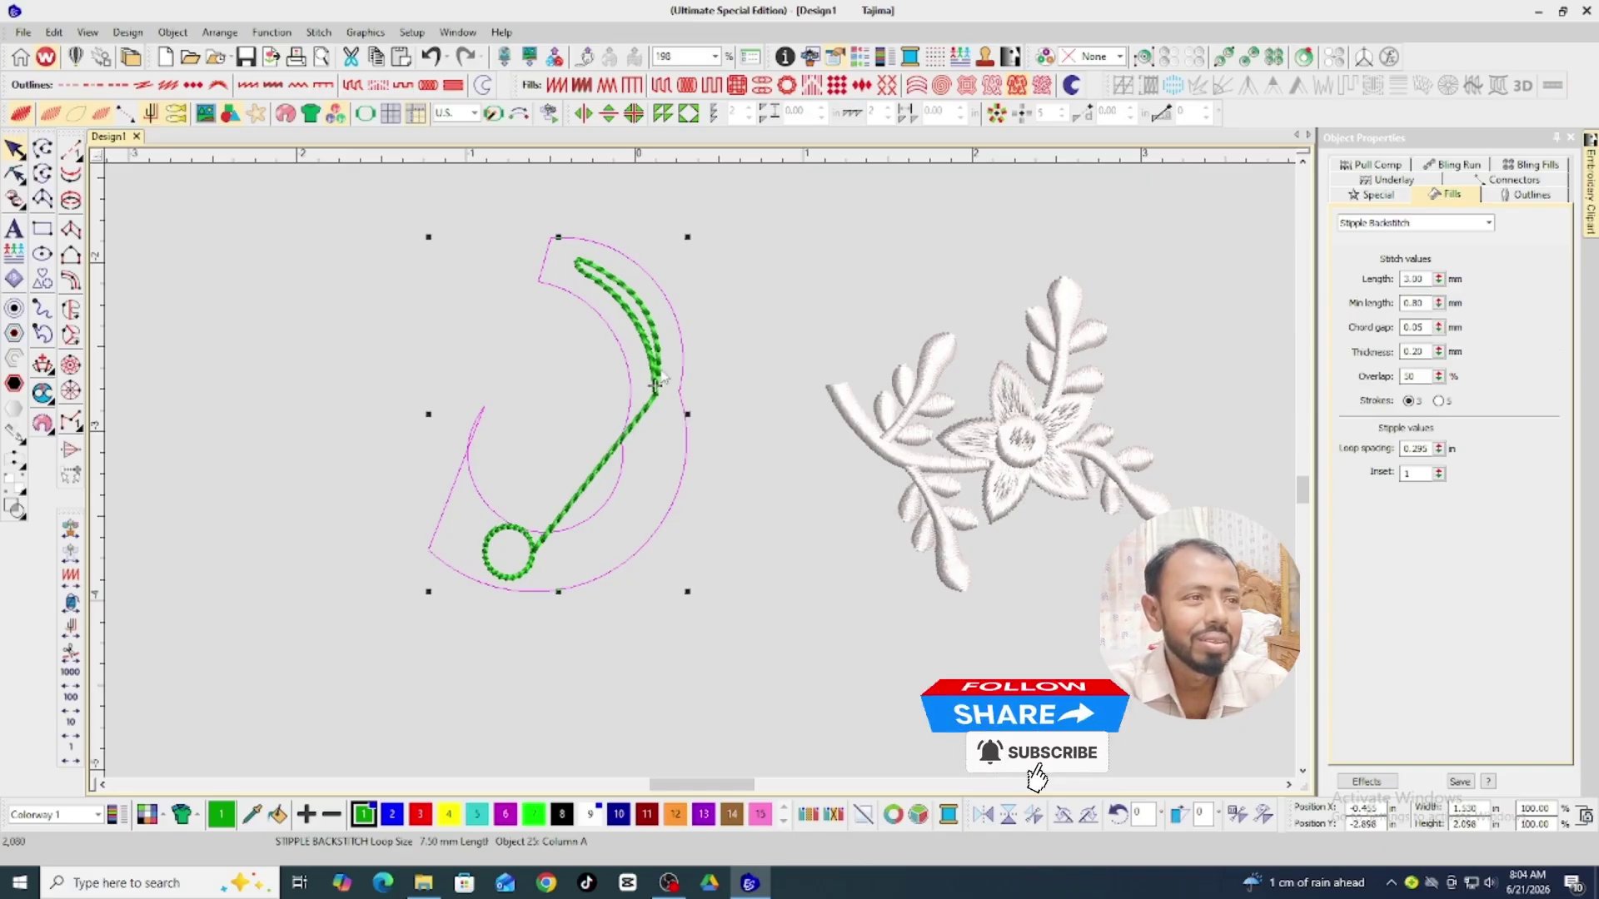
click(1042, 86)
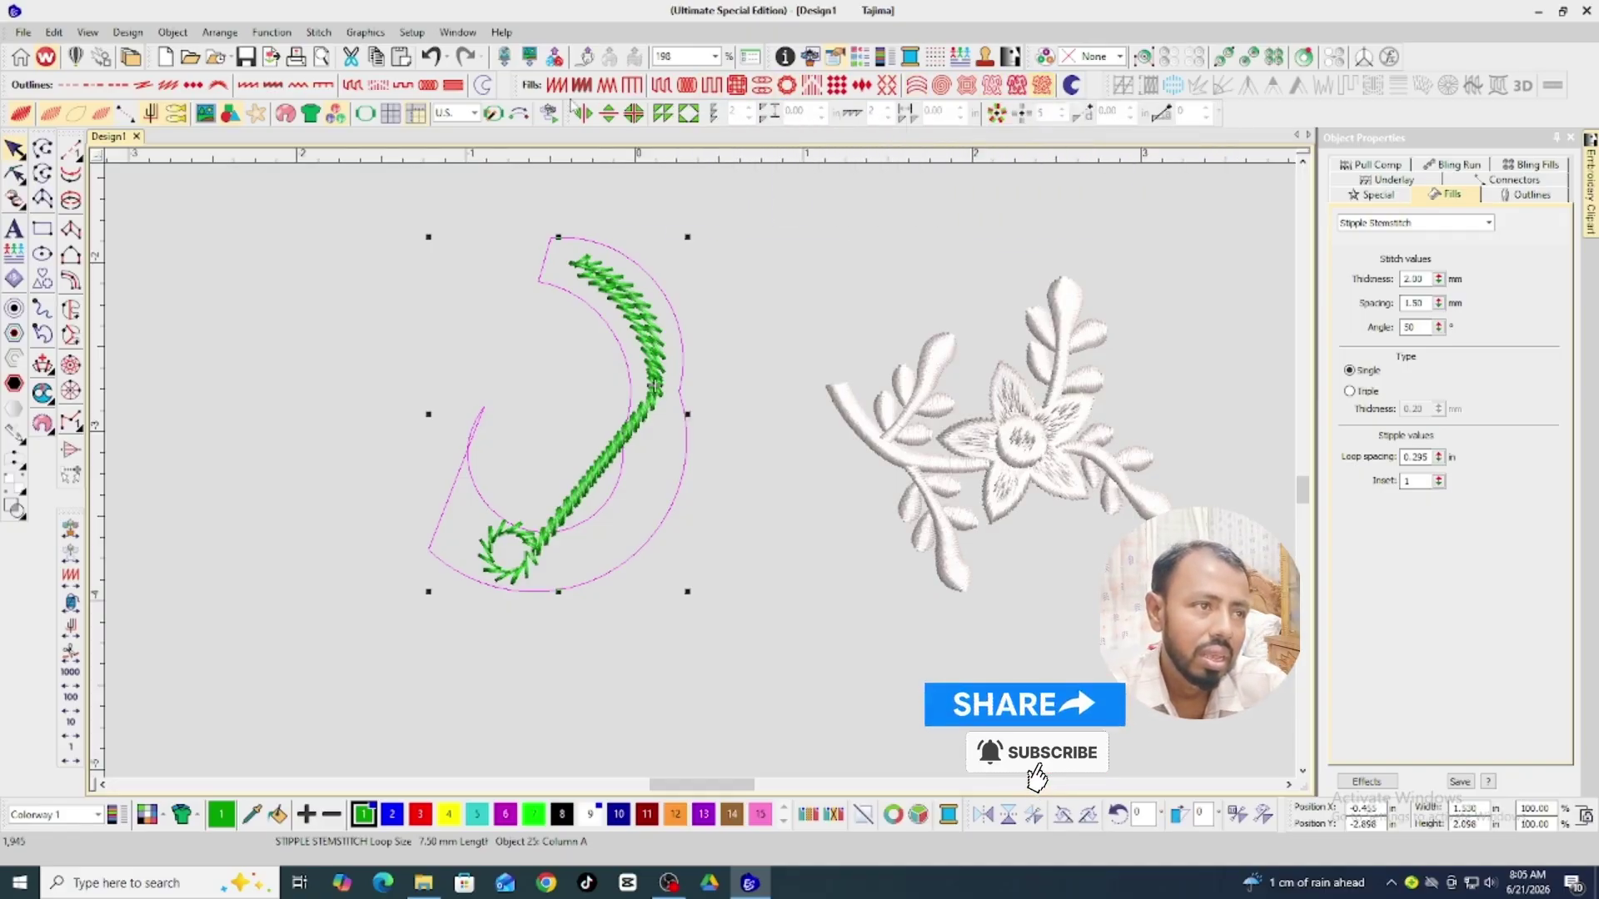
Convert the curved column to a solid green vector shape and deselect it.
click(1073, 85)
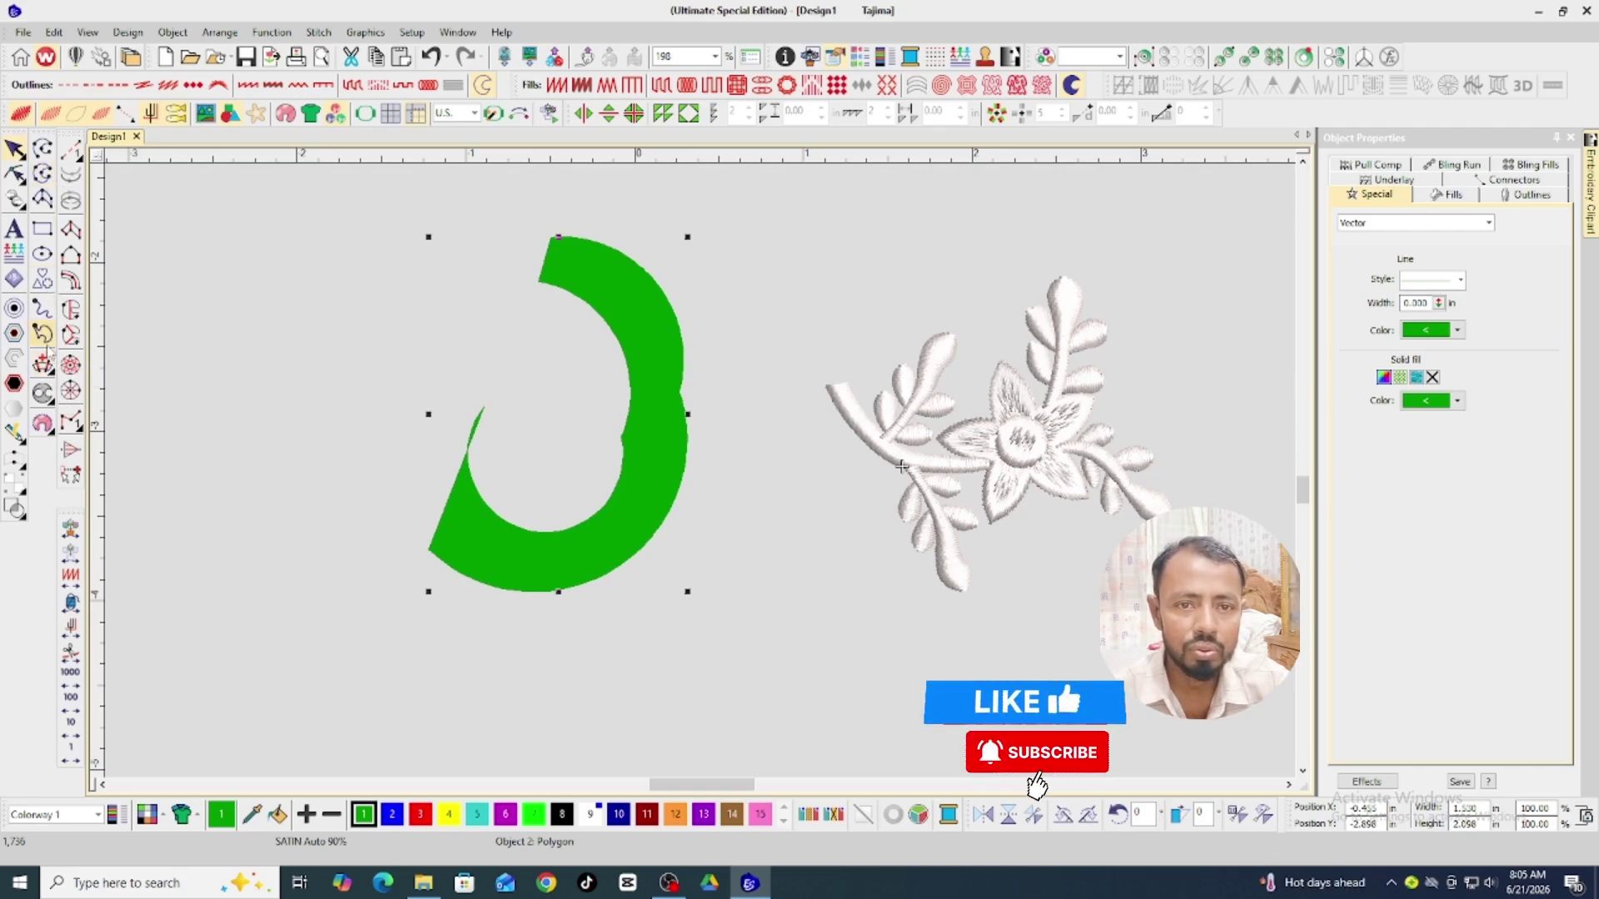
click(197, 288)
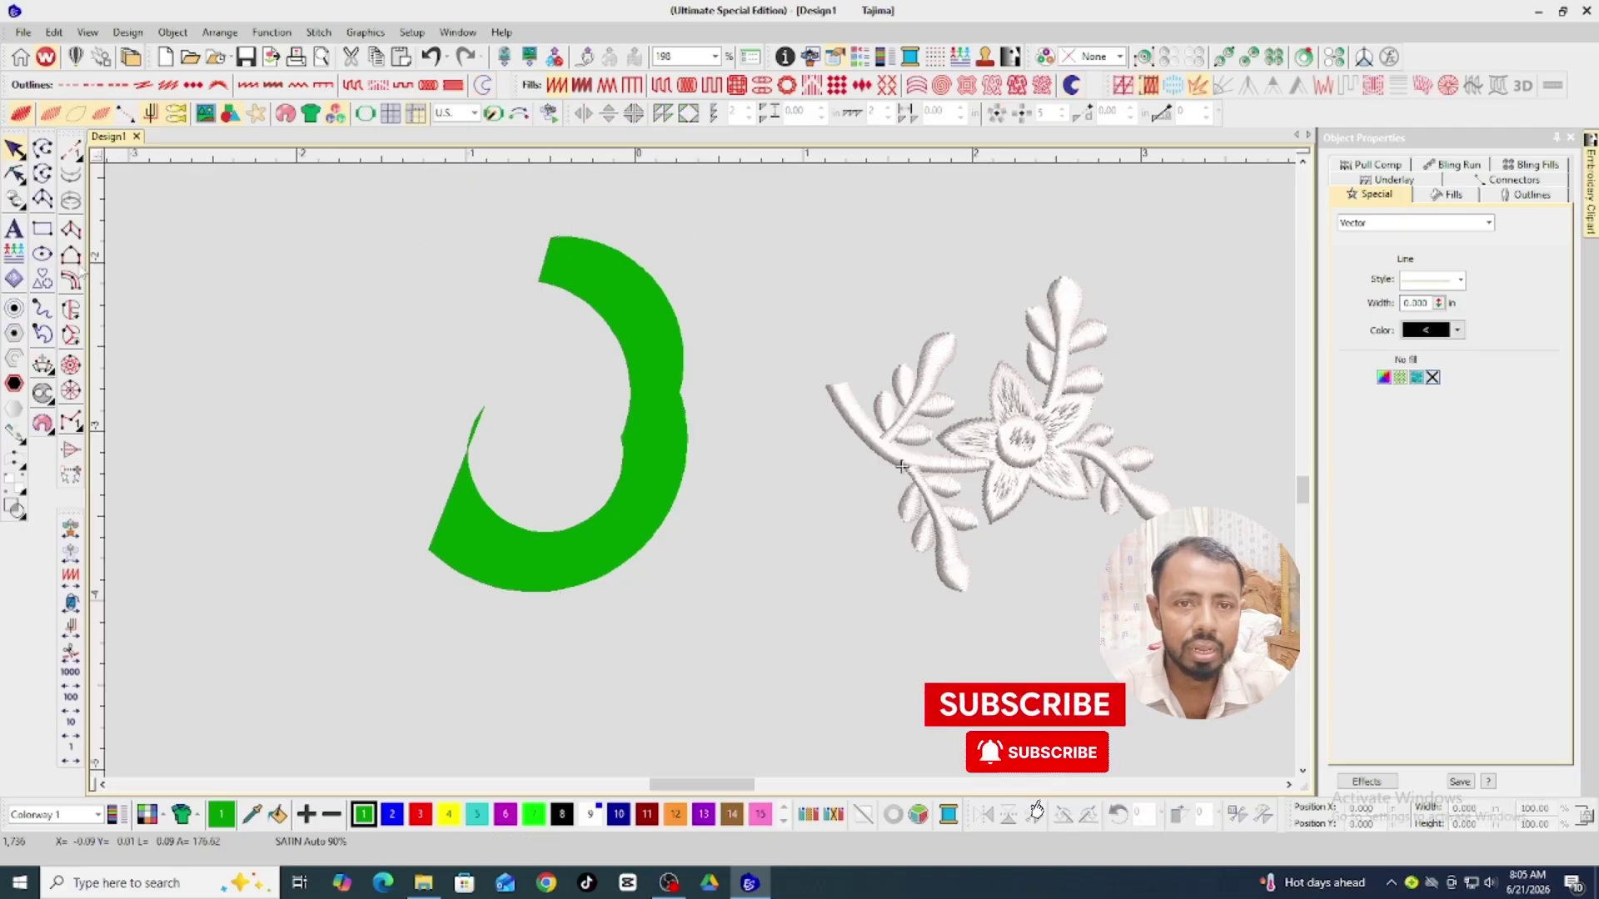
Digitize a small green satin-filled rectangle to the upper left of the curved vector shape.
click(298, 256)
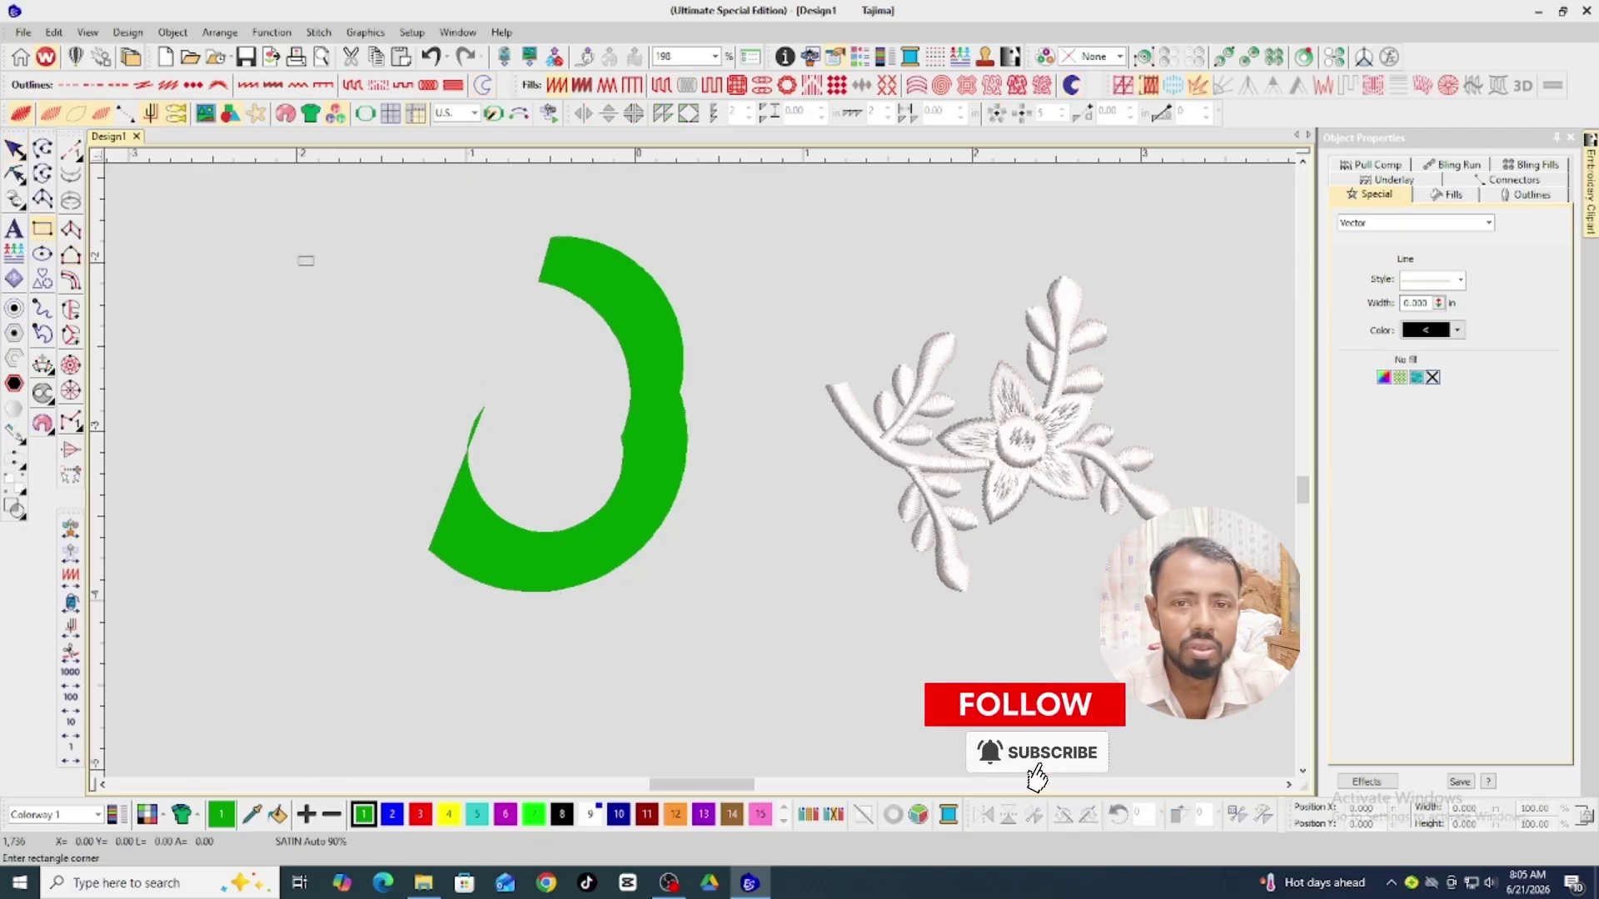
click(422, 333)
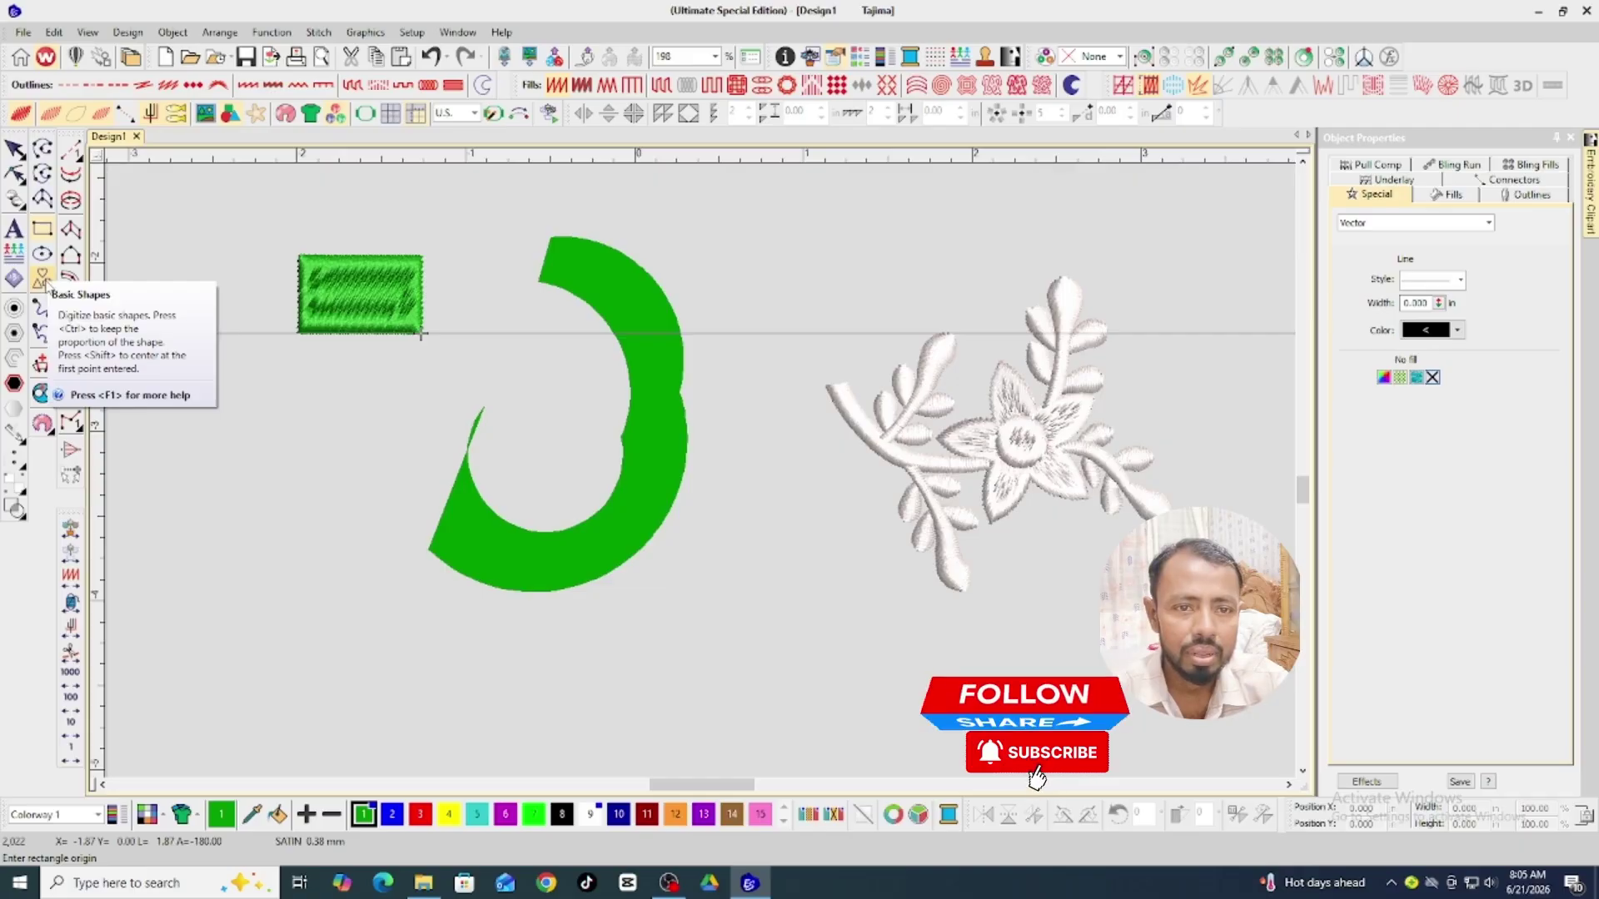
Place the B220 border from the basic shapes as a small green satin-filled object below the rectangle, to the lower left of the curved shape.
click(44, 281)
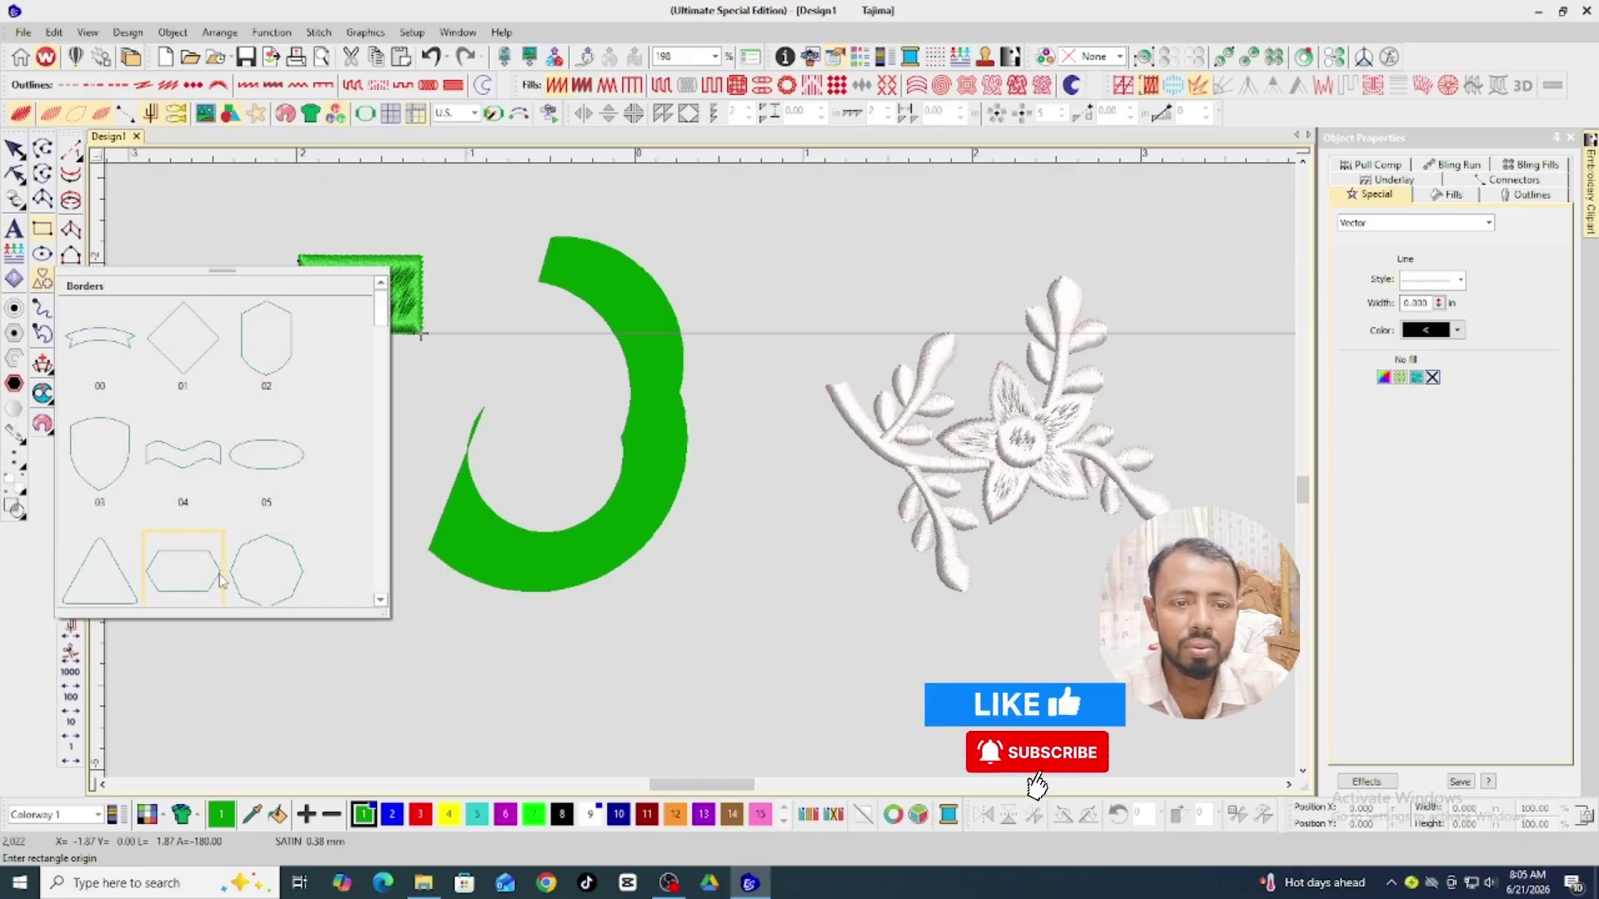
scroll(223, 581, down, 15)
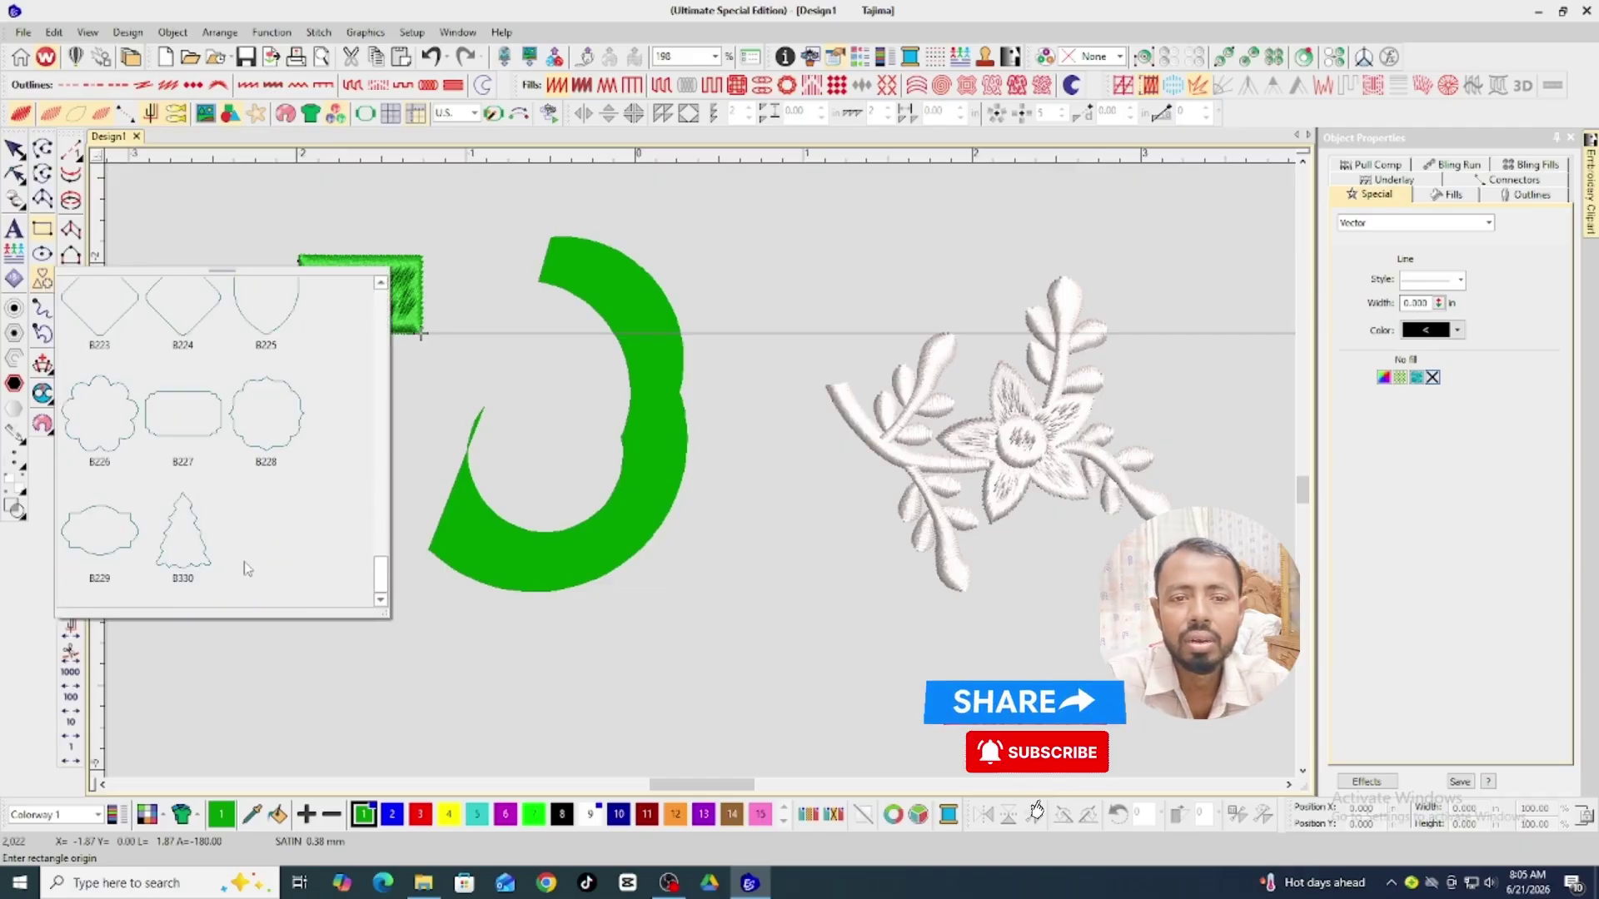
scroll(244, 562, up, 10)
scroll(247, 568, up, 5)
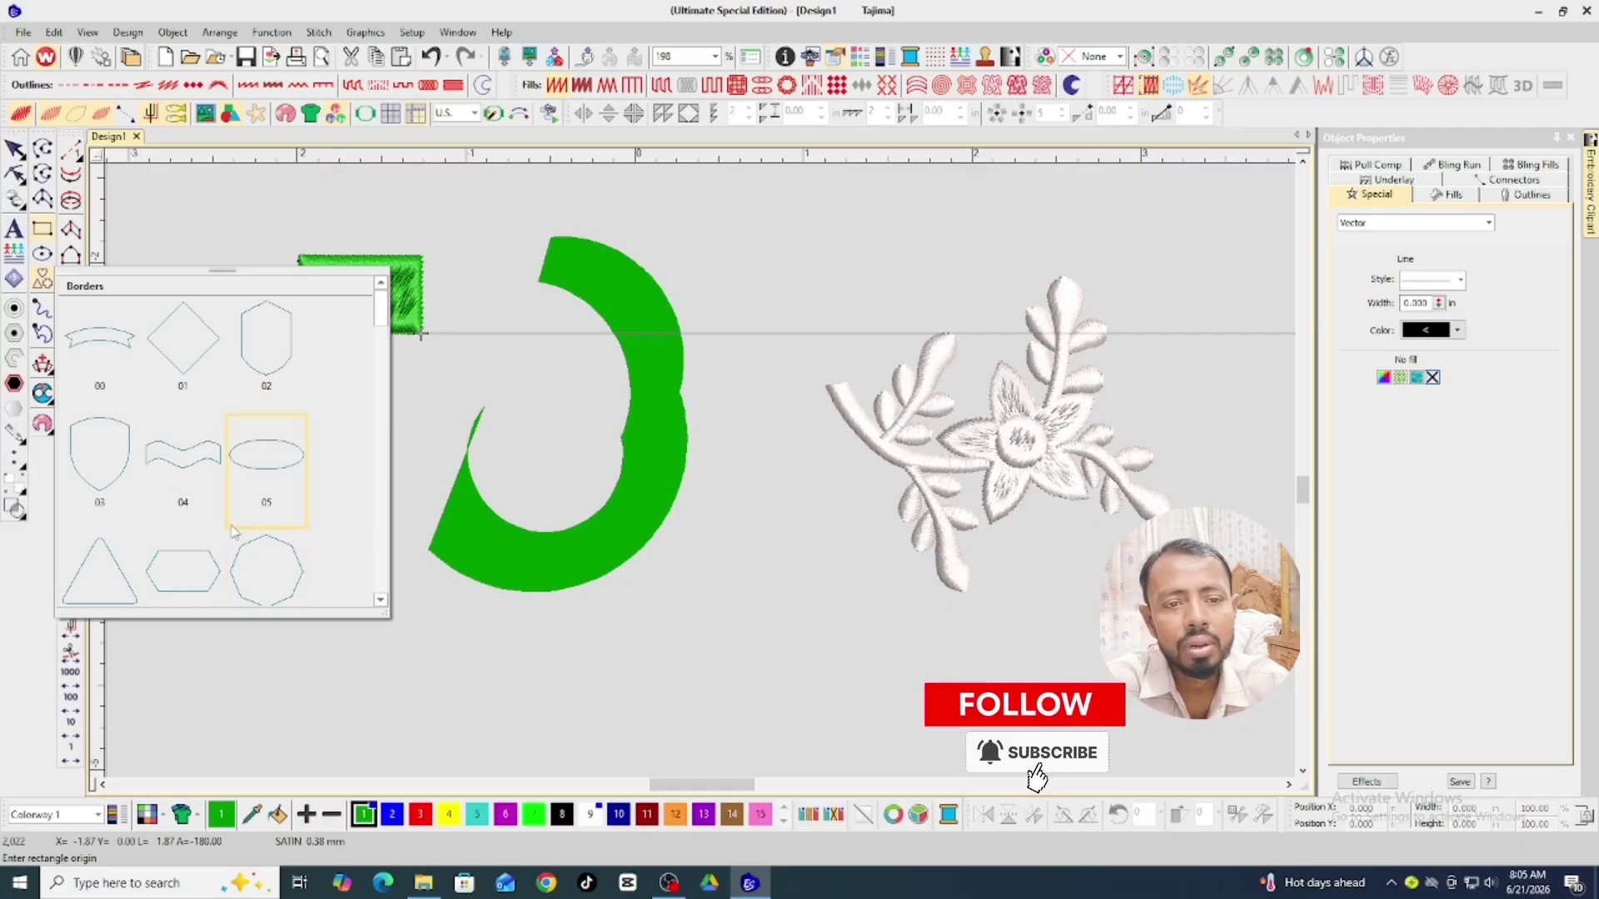
scroll(234, 533, down, 15)
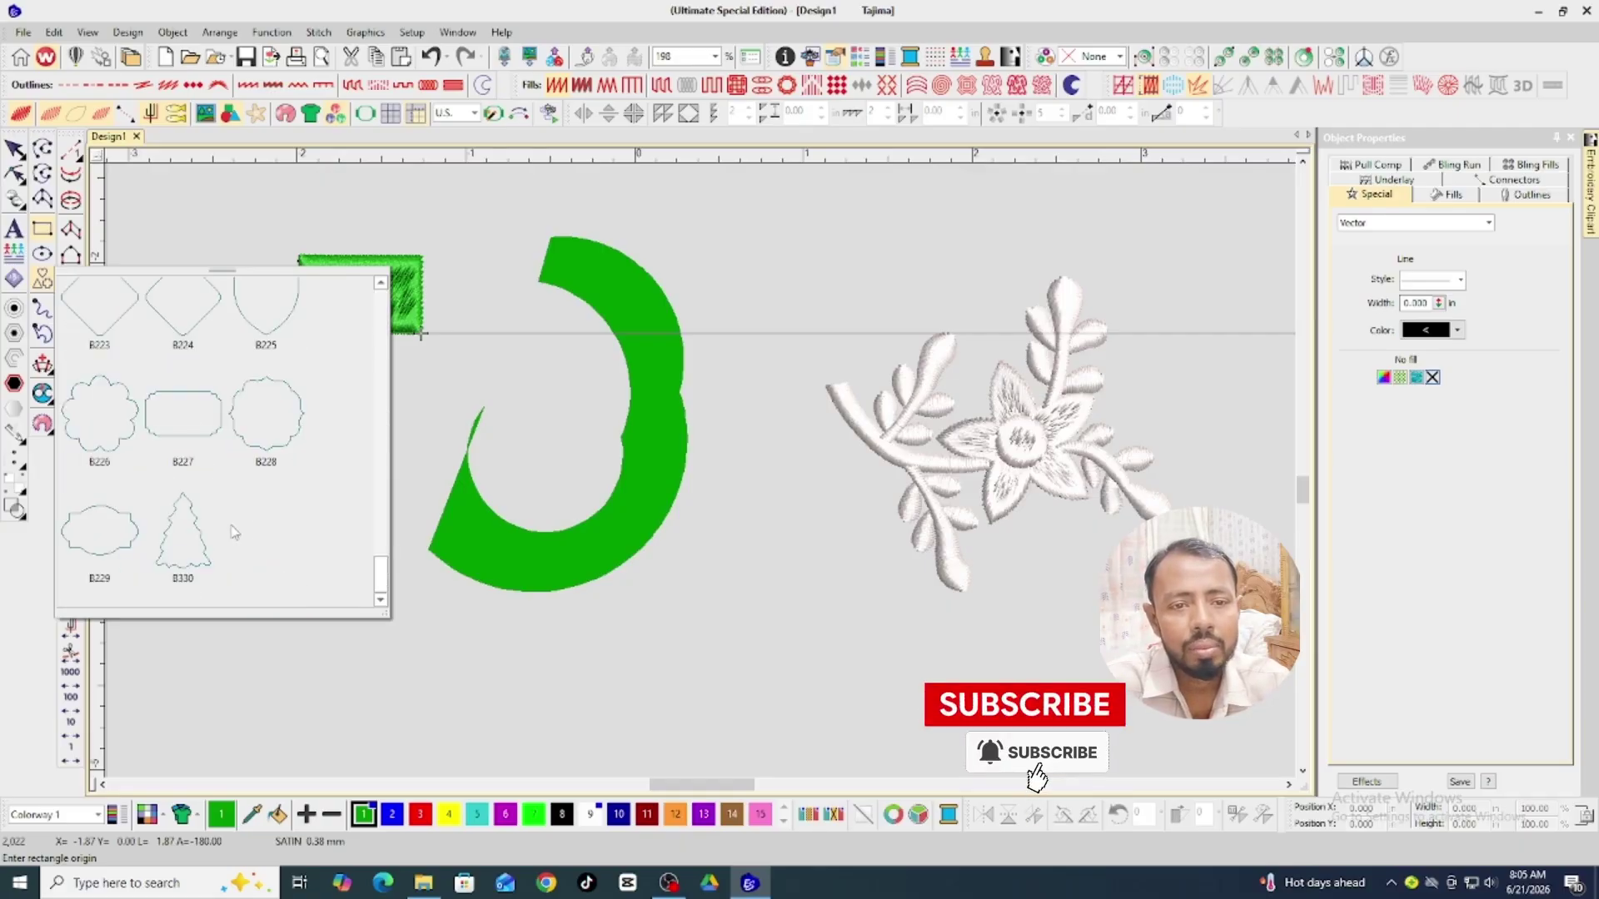
scroll(125, 433, up, 15)
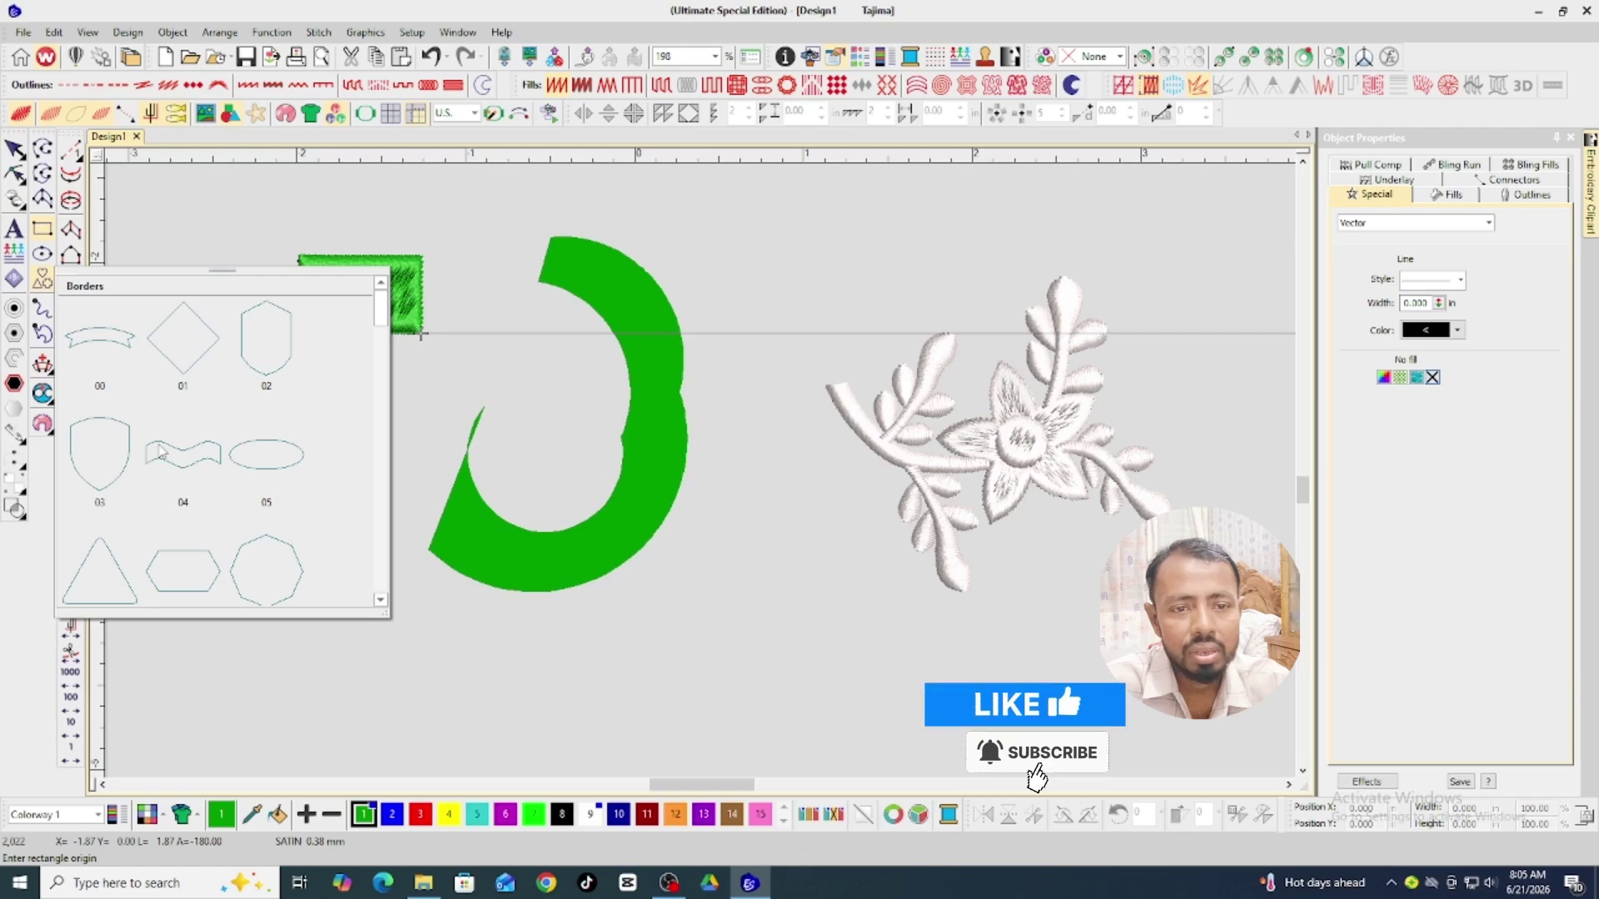
scroll(161, 451, down, 12)
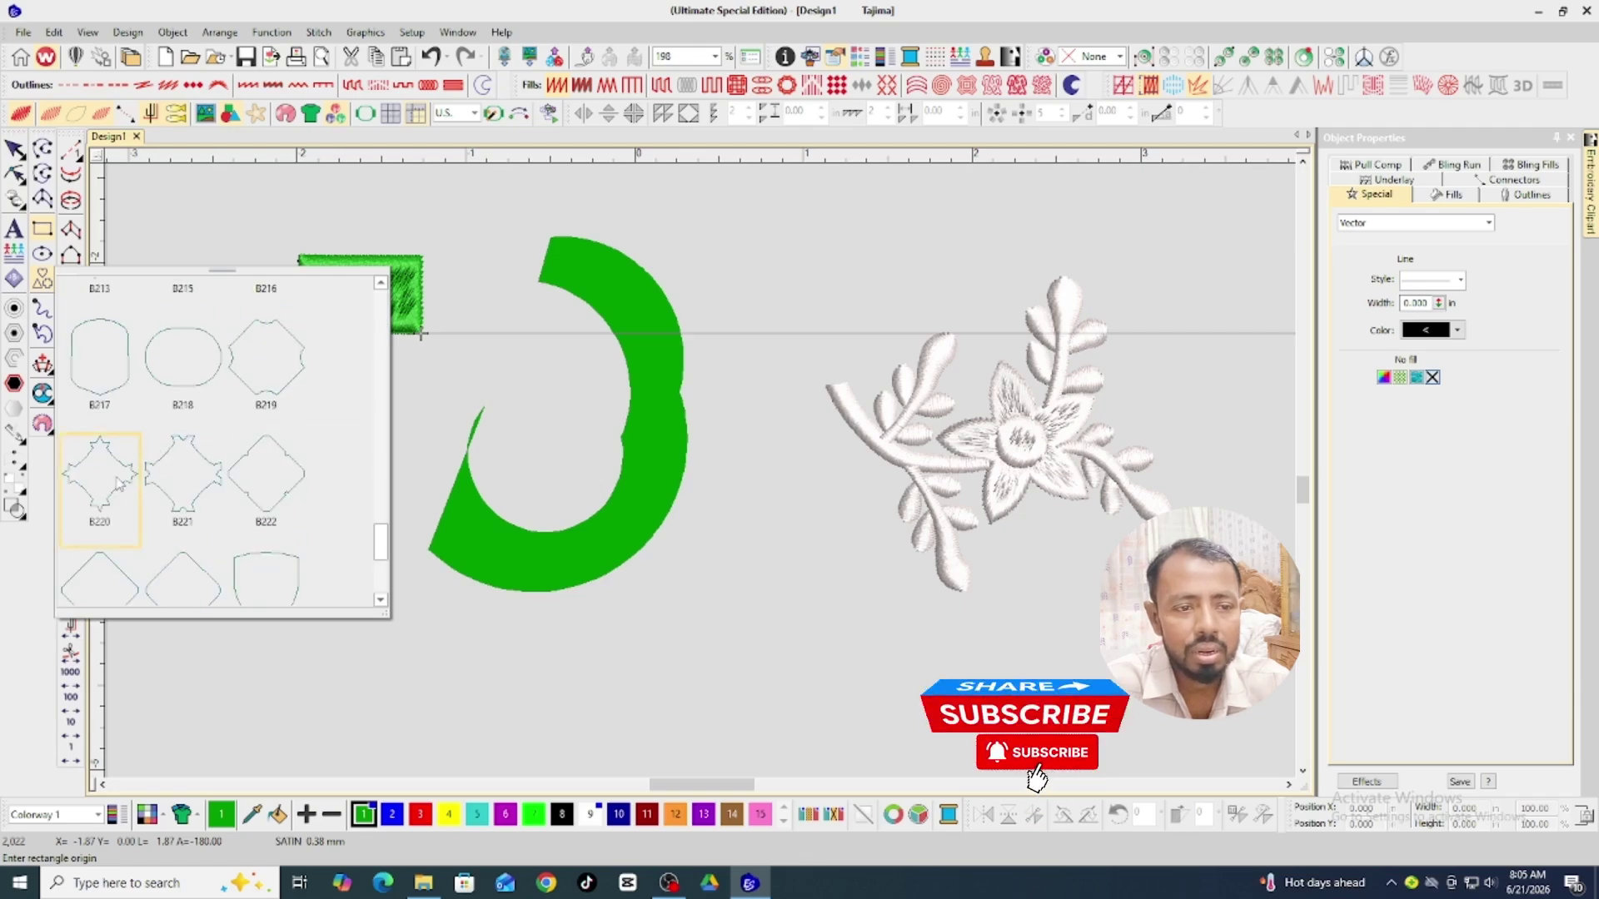
click(119, 483)
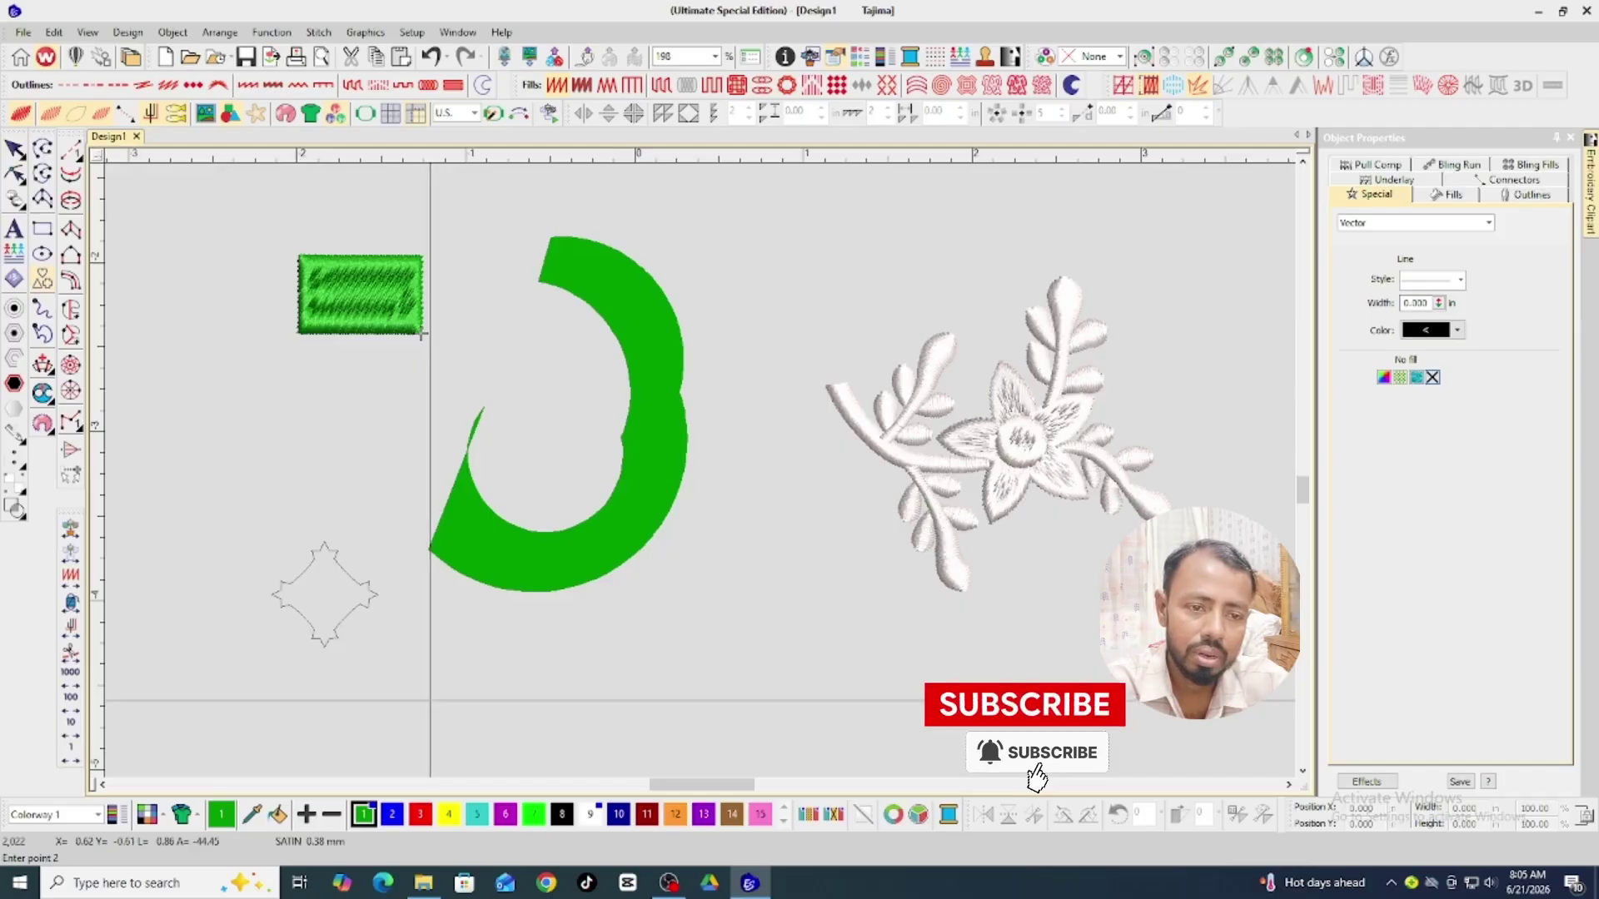
click(430, 700)
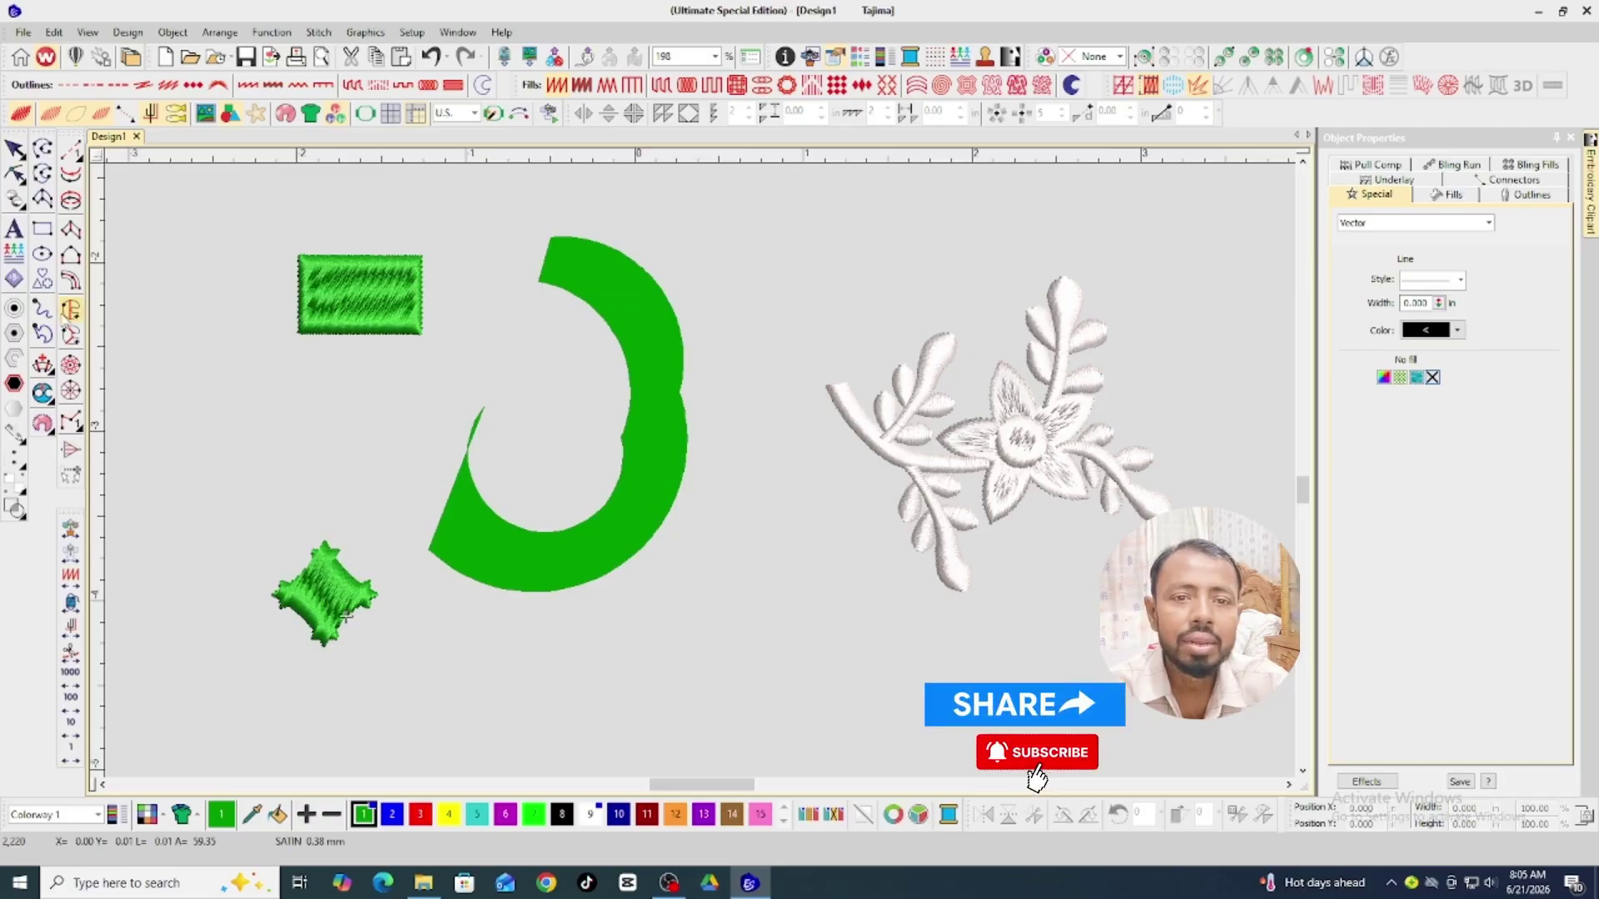
Draw wavy and looping green running-stitch lines with the open freehand tool below the curved shape and the flower motif, and close the smoothing settings.
click(43, 309)
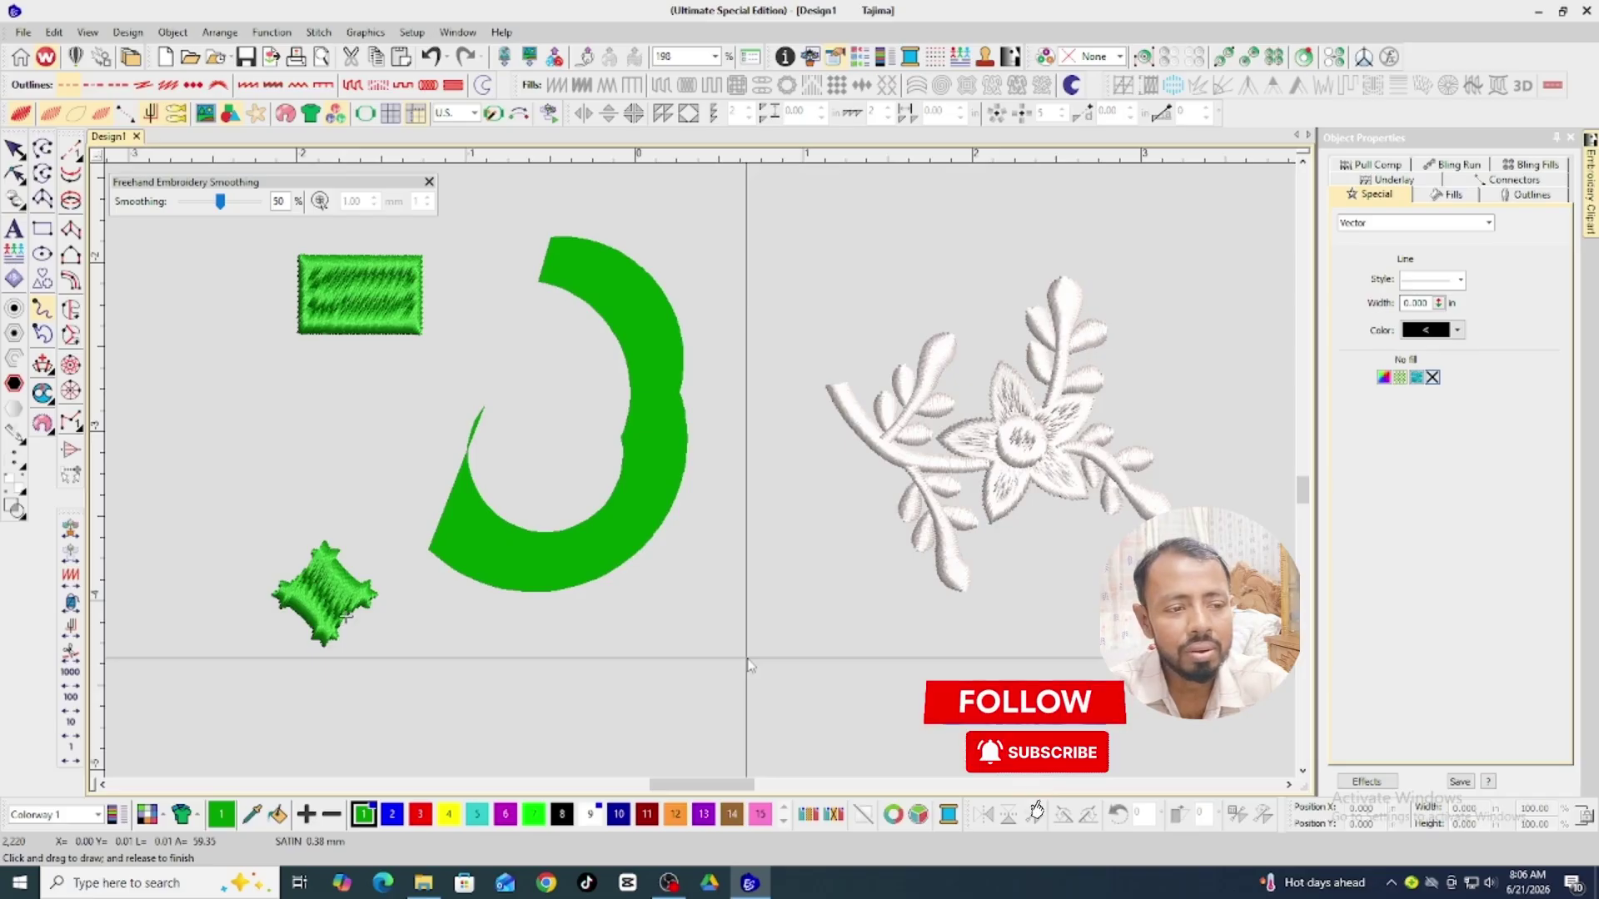
mouse_move(746, 658)
mouse_down()
mouse_move(758, 592)
mouse_move(812, 590)
mouse_move(846, 667)
mouse_move(832, 730)
mouse_move(960, 715)
mouse_move(1030, 737)
mouse_move(922, 638)
mouse_move(973, 614)
mouse_move(1007, 490)
mouse_move(1045, 452)
mouse_move(1082, 494)
mouse_move(1052, 600)
mouse_move(1094, 619)
mouse_move(1166, 498)
mouse_move(1124, 391)
mouse_up()
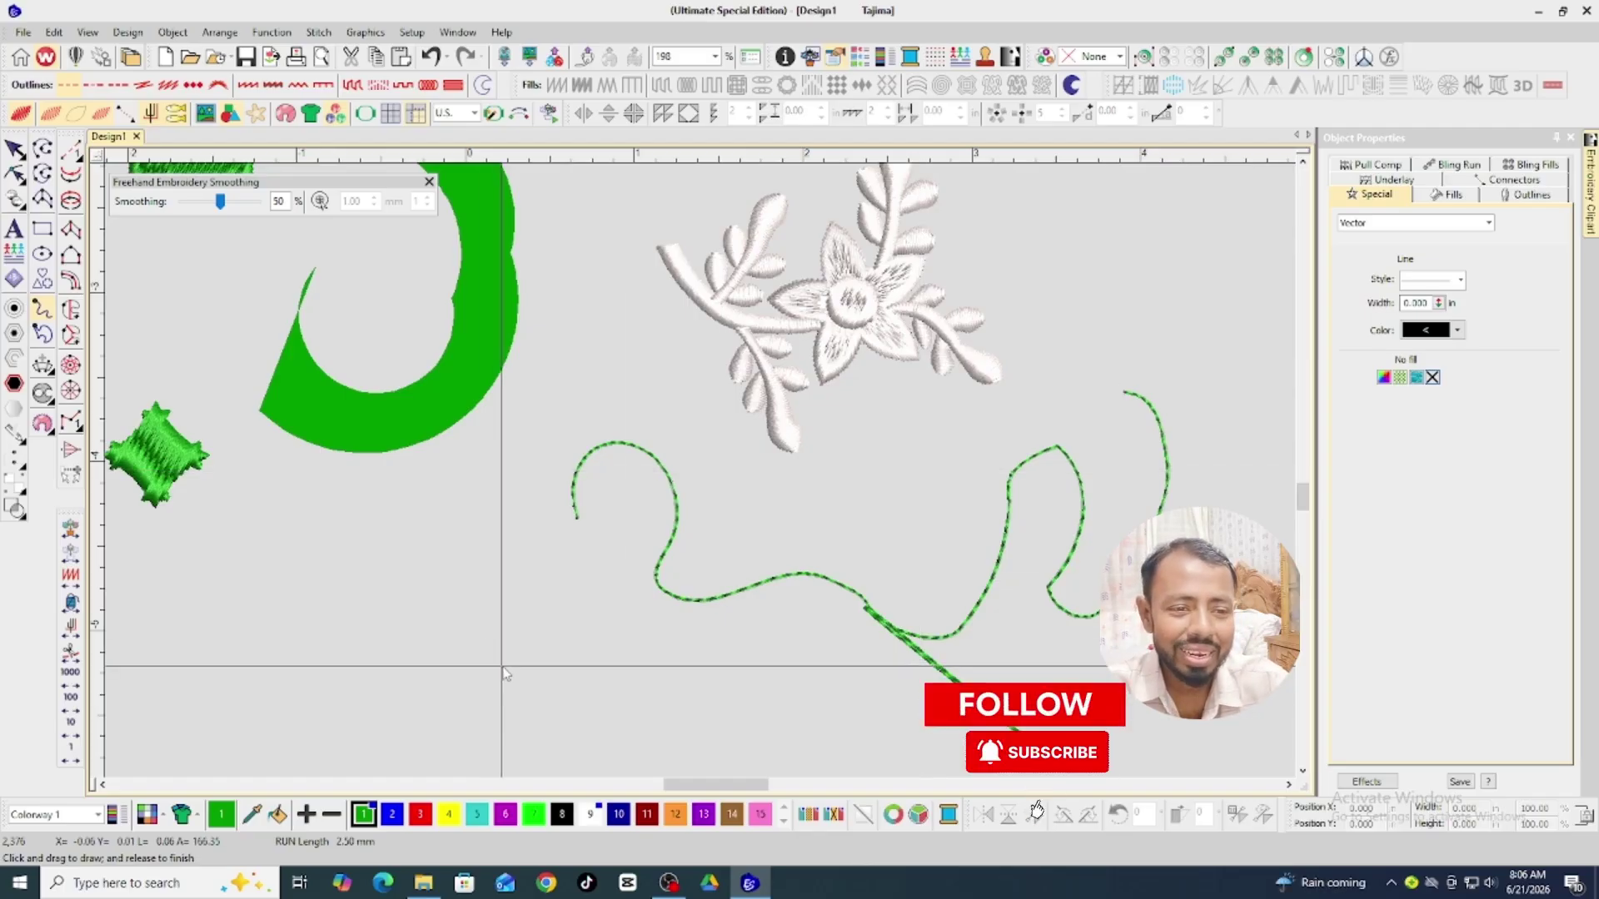
mouse_move(500, 666)
mouse_down()
mouse_move(495, 573)
mouse_move(514, 658)
mouse_move(533, 593)
mouse_move(553, 584)
mouse_move(567, 650)
mouse_move(524, 678)
mouse_move(454, 620)
mouse_move(501, 567)
mouse_move(537, 604)
mouse_move(578, 569)
mouse_move(601, 641)
mouse_move(533, 702)
mouse_move(426, 654)
mouse_move(473, 554)
mouse_move(631, 582)
mouse_move(616, 693)
mouse_move(430, 683)
mouse_move(491, 502)
mouse_move(529, 474)
mouse_move(358, 637)
mouse_move(346, 526)
mouse_move(287, 560)
mouse_move(337, 610)
mouse_move(351, 507)
mouse_move(348, 585)
mouse_move(287, 576)
mouse_move(222, 458)
mouse_up()
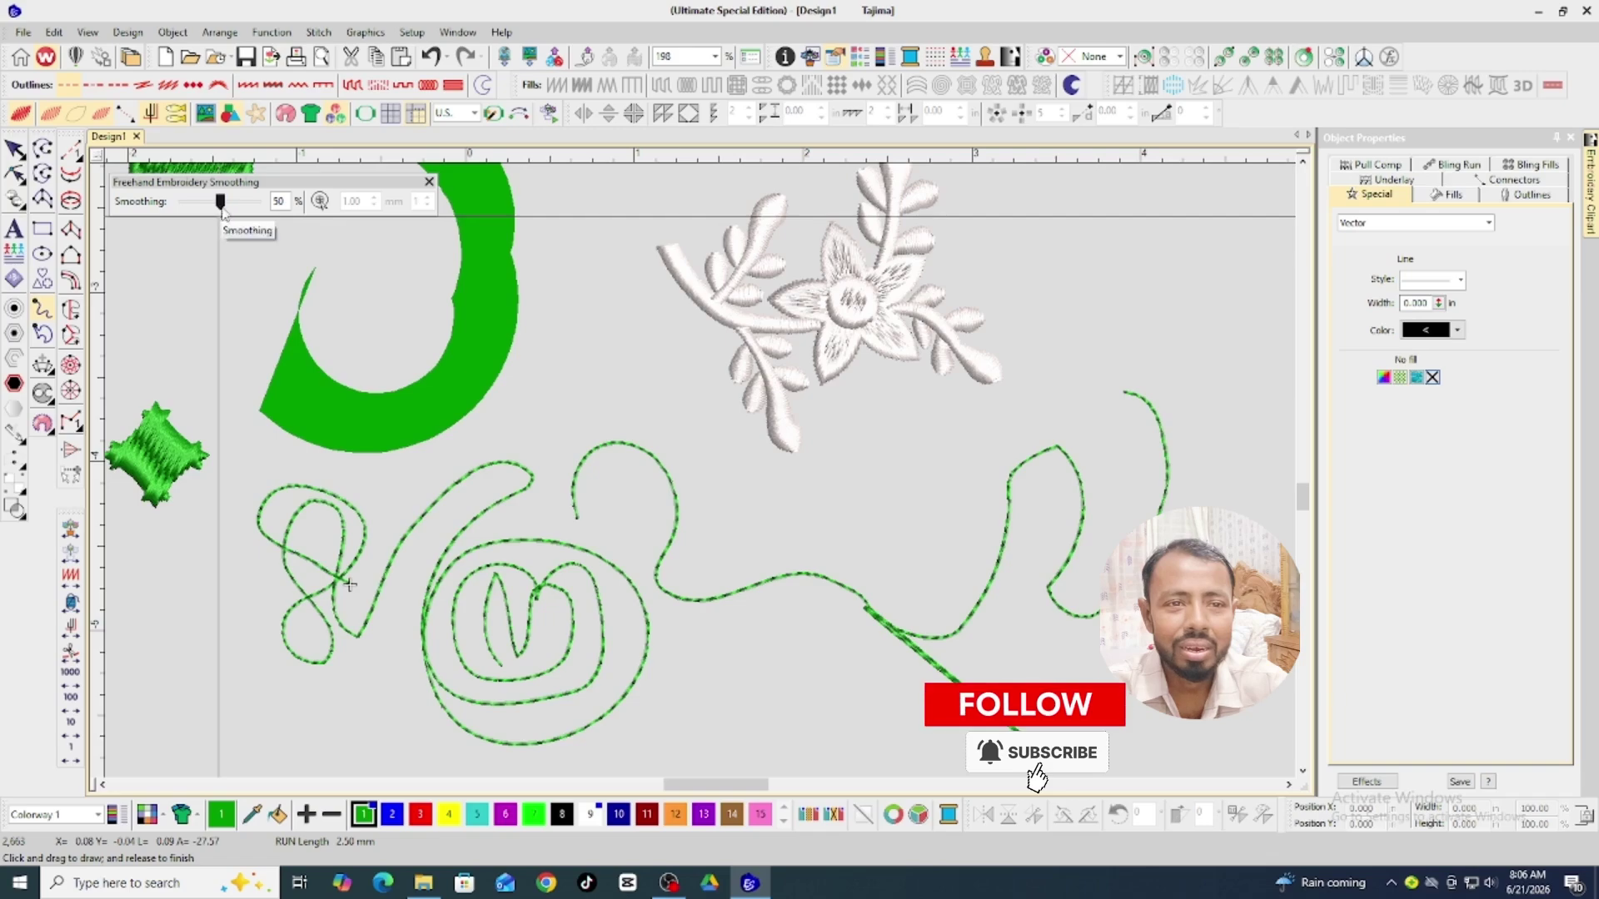
click(429, 181)
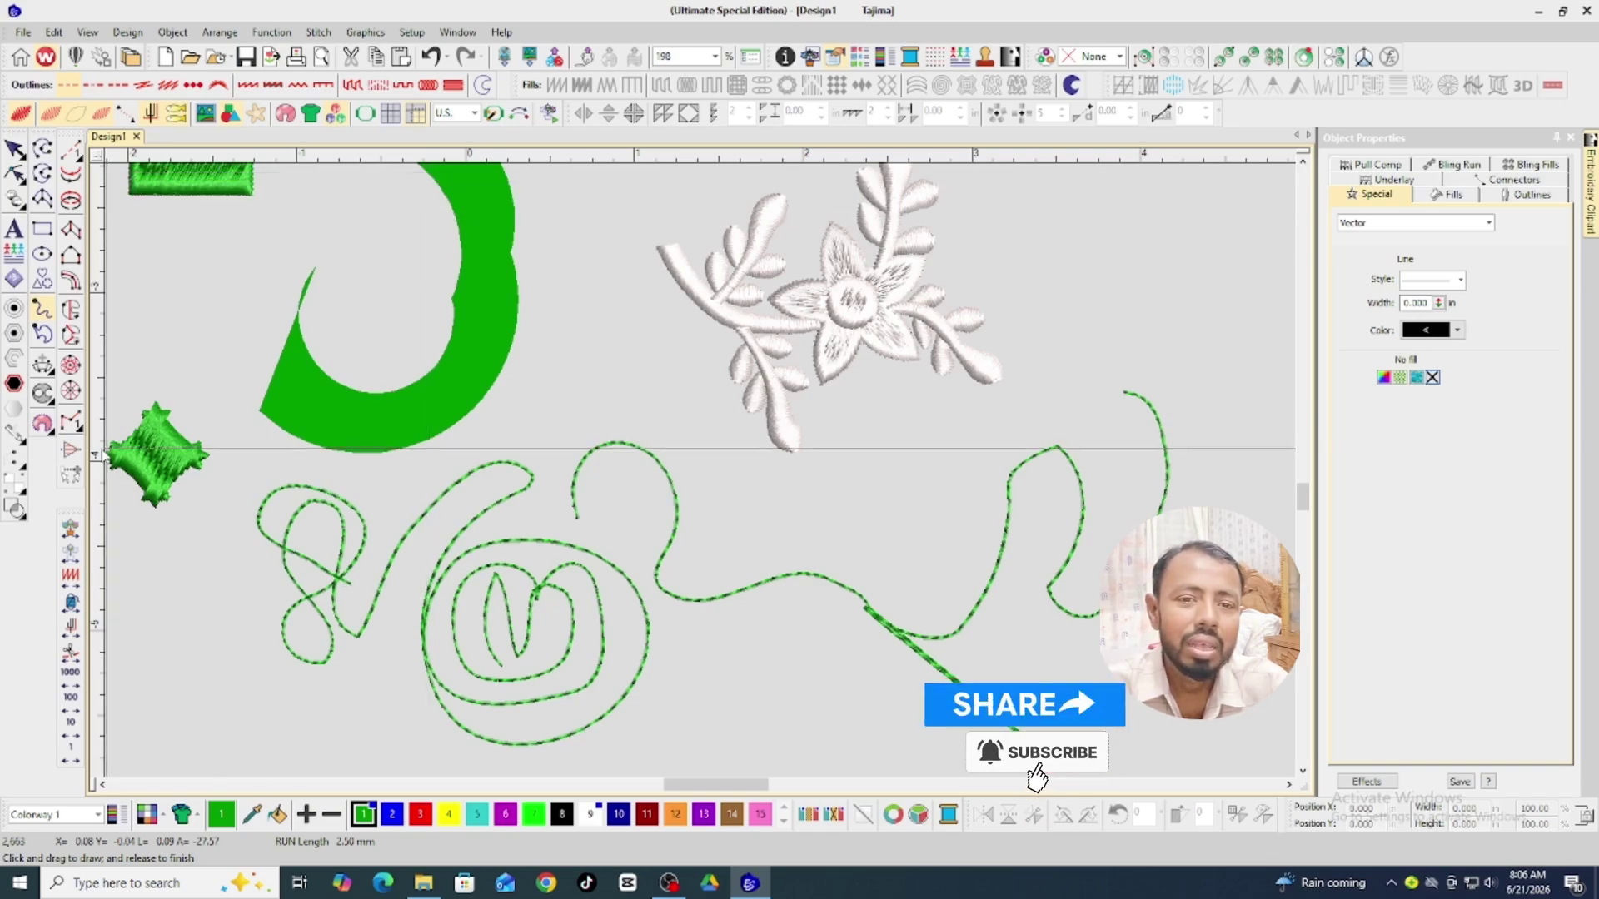
Draw several closed freehand outlines in green running stitch beside and below the flower motif, including a large rounded shape and small leaf-like ones.
click(47, 338)
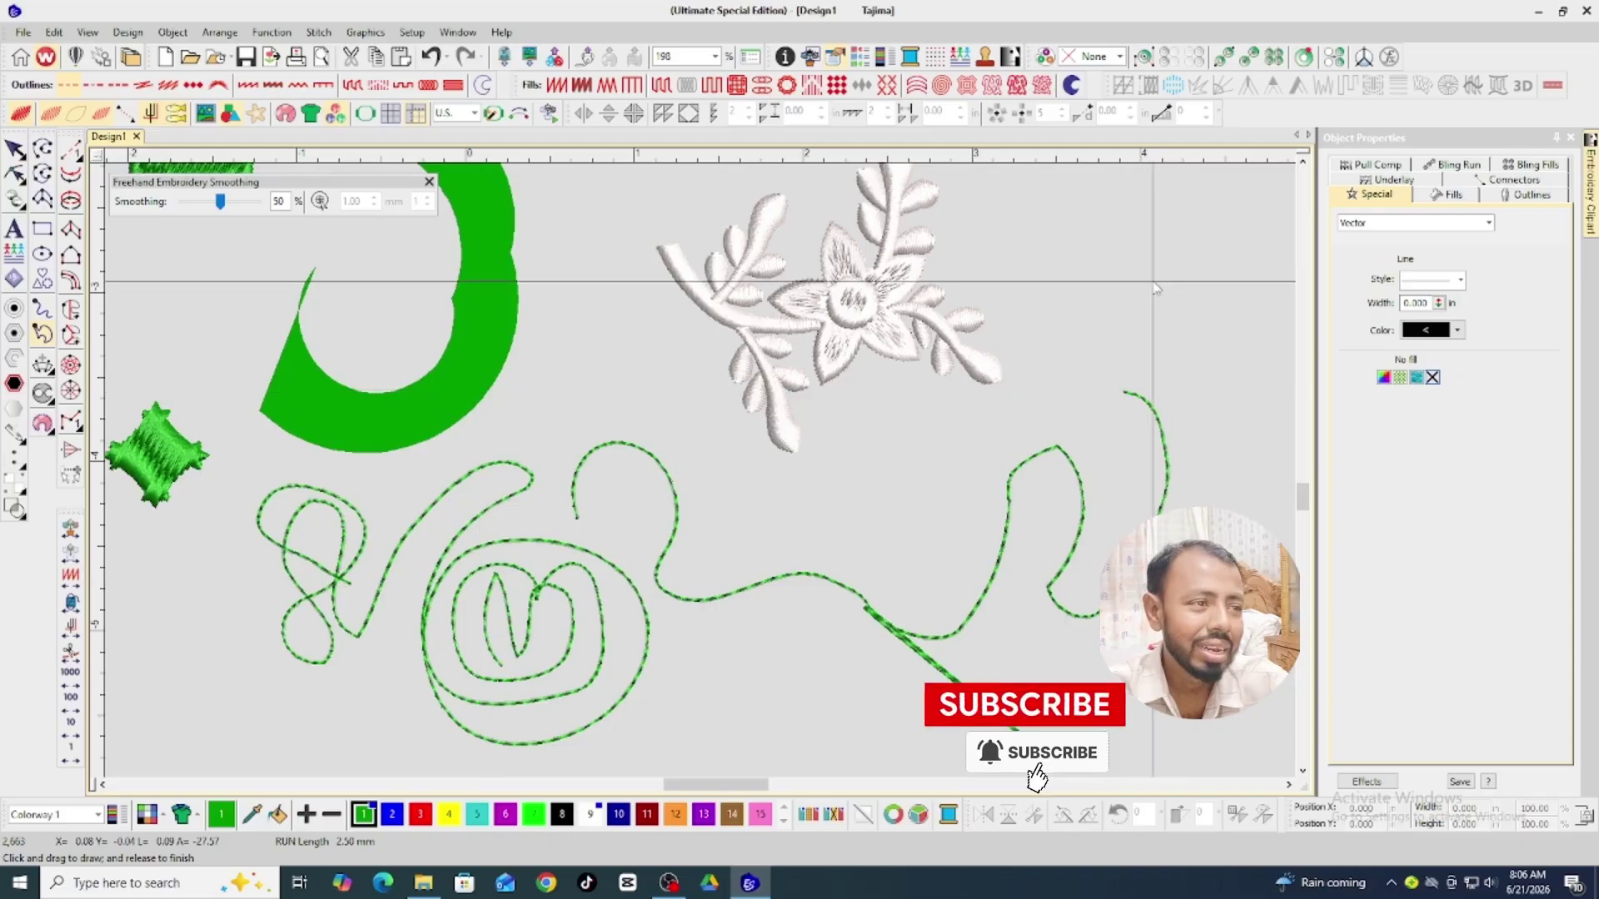
mouse_move(1153, 276)
mouse_down()
mouse_move(1183, 254)
mouse_move(973, 379)
mouse_move(982, 445)
mouse_move(947, 478)
mouse_move(842, 448)
mouse_move(837, 387)
mouse_move(920, 434)
mouse_move(933, 425)
mouse_move(871, 388)
mouse_move(858, 304)
mouse_move(946, 247)
mouse_move(1167, 235)
mouse_move(1001, 389)
mouse_move(1011, 459)
mouse_move(974, 525)
mouse_move(912, 578)
mouse_move(770, 642)
mouse_move(650, 649)
mouse_move(545, 575)
mouse_move(487, 497)
mouse_move(490, 409)
mouse_move(553, 328)
mouse_move(626, 277)
mouse_move(778, 267)
mouse_move(944, 331)
mouse_move(1000, 383)
mouse_move(915, 483)
mouse_move(715, 436)
mouse_move(653, 327)
mouse_move(580, 342)
mouse_move(564, 378)
mouse_move(605, 511)
mouse_move(616, 486)
mouse_move(588, 469)
mouse_up()
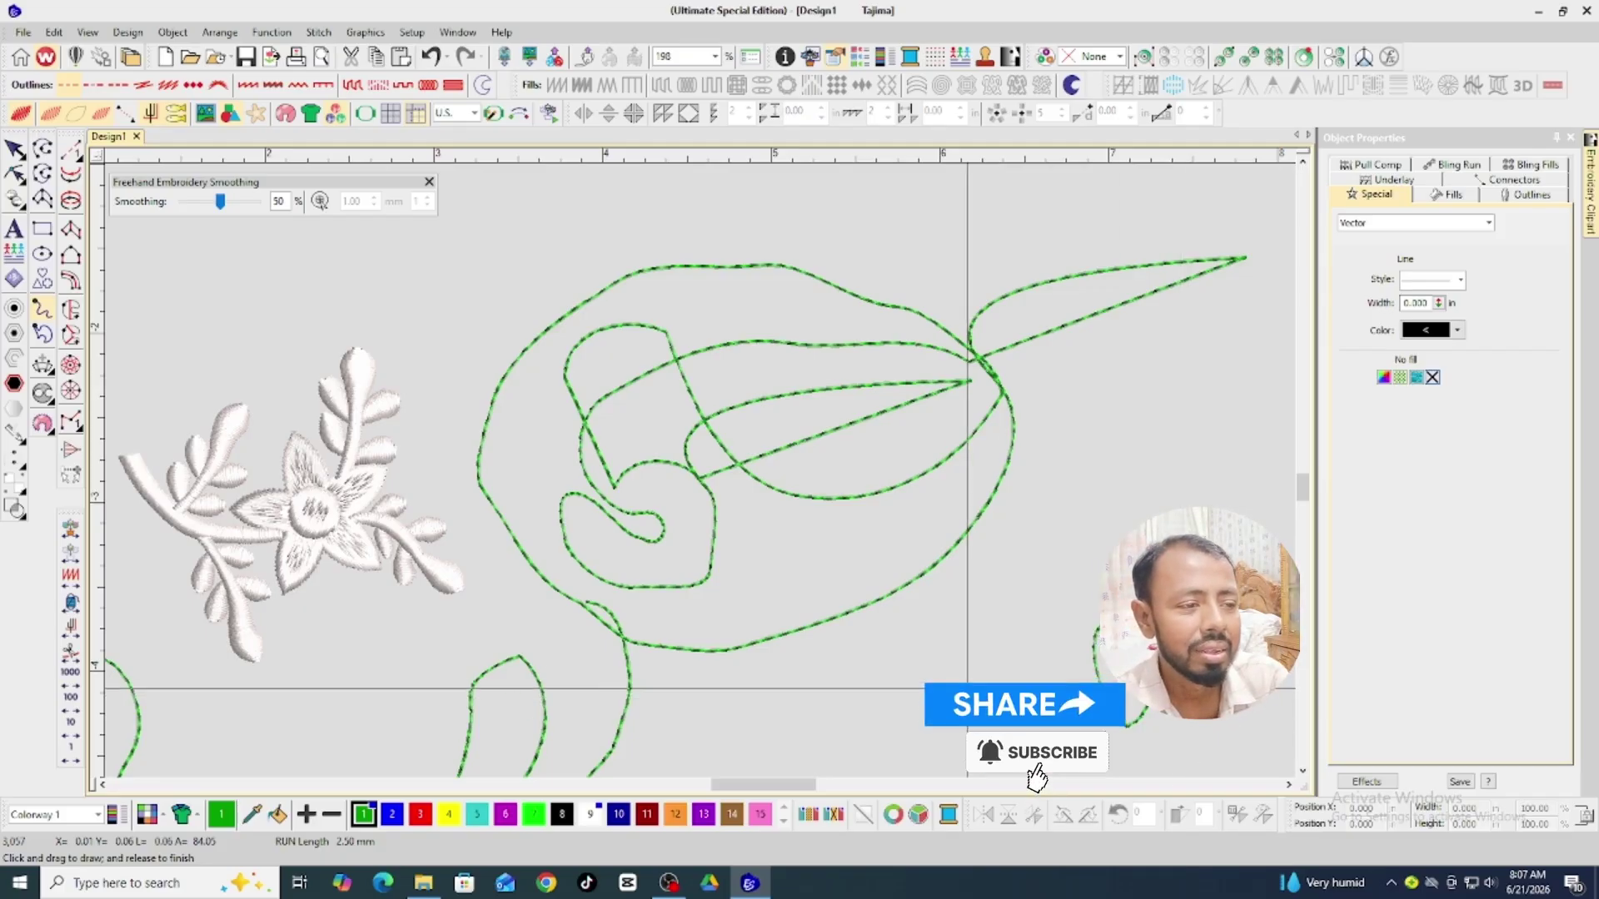
mouse_move(966, 688)
mouse_down()
mouse_move(1003, 565)
mouse_move(1038, 605)
mouse_move(1022, 677)
mouse_move(951, 765)
mouse_up()
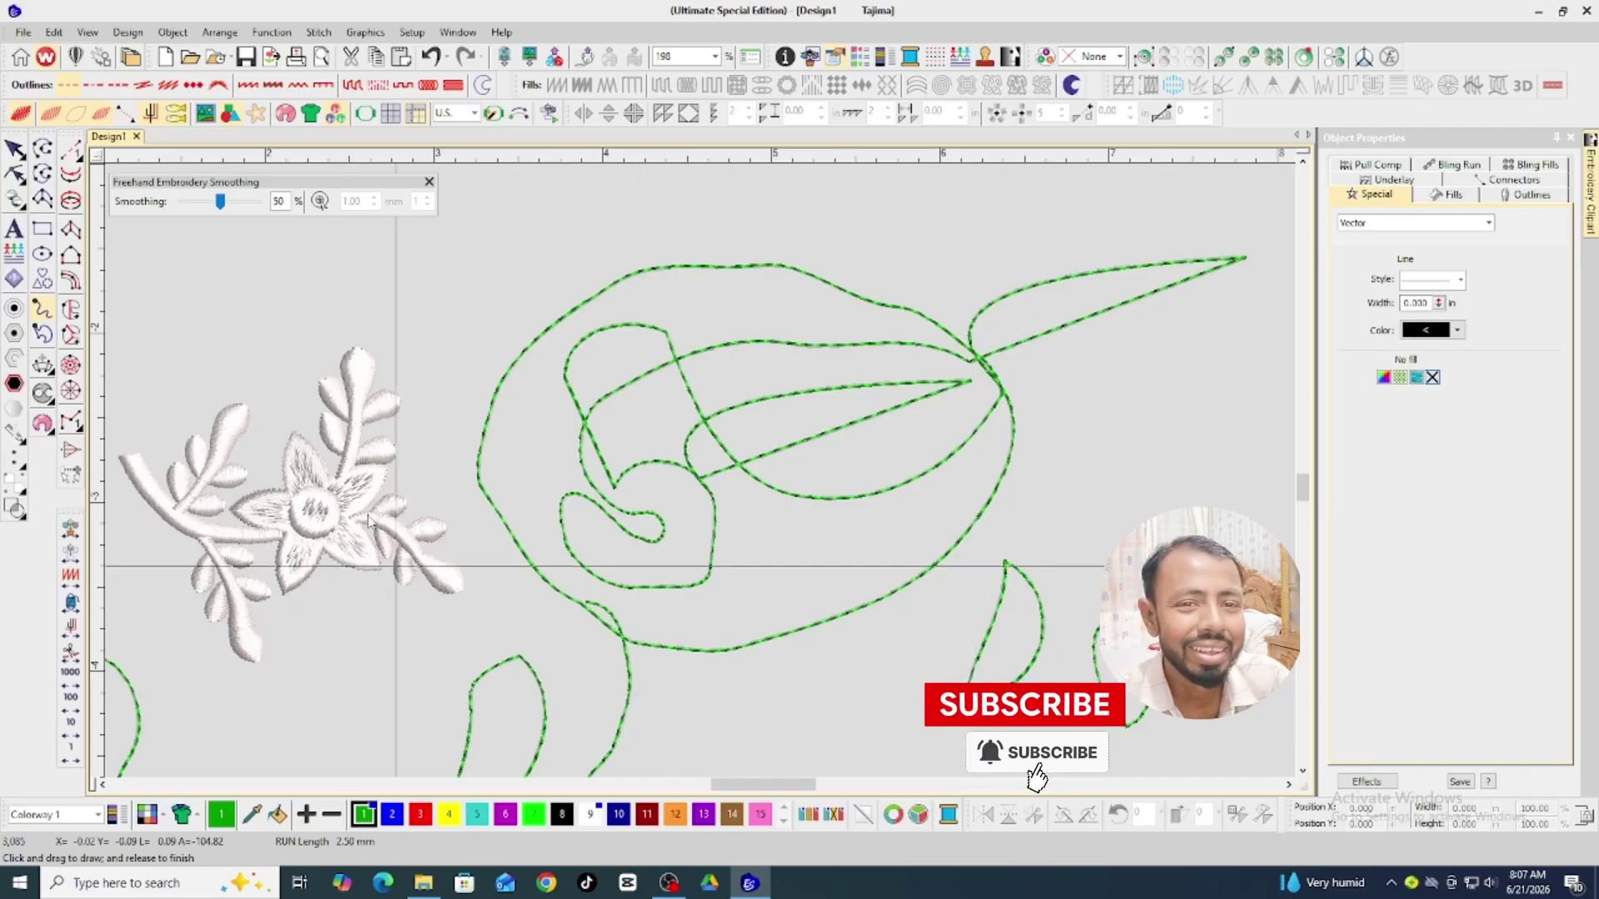
mouse_move(898, 646)
mouse_down()
mouse_move(828, 695)
mouse_move(899, 646)
mouse_move(868, 726)
mouse_move(829, 696)
mouse_up()
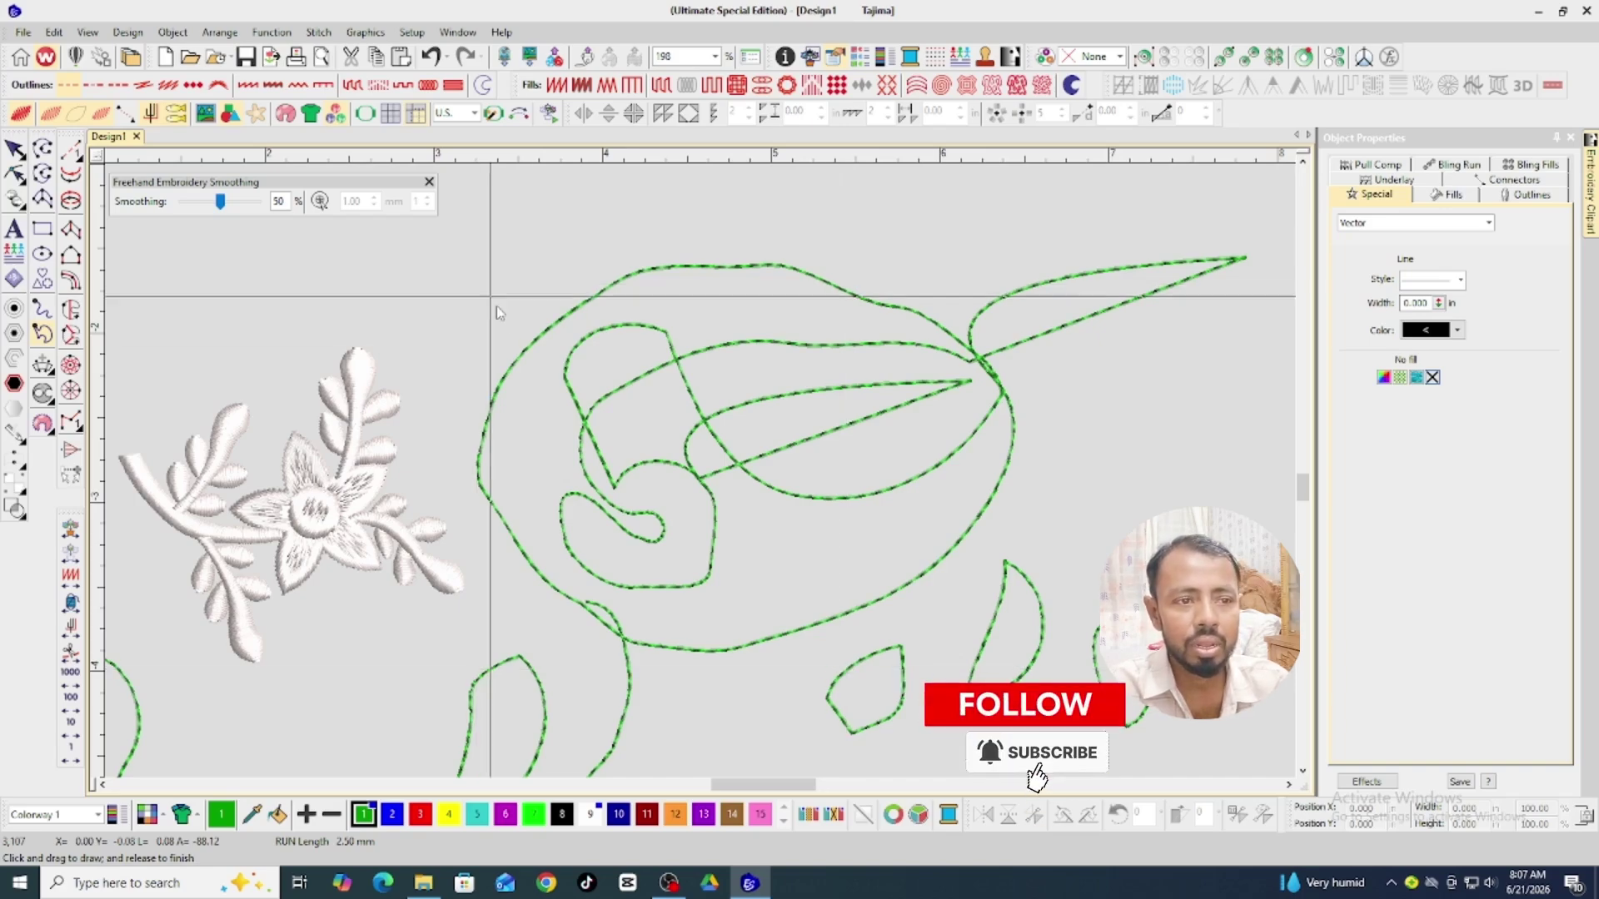
key(Escape)
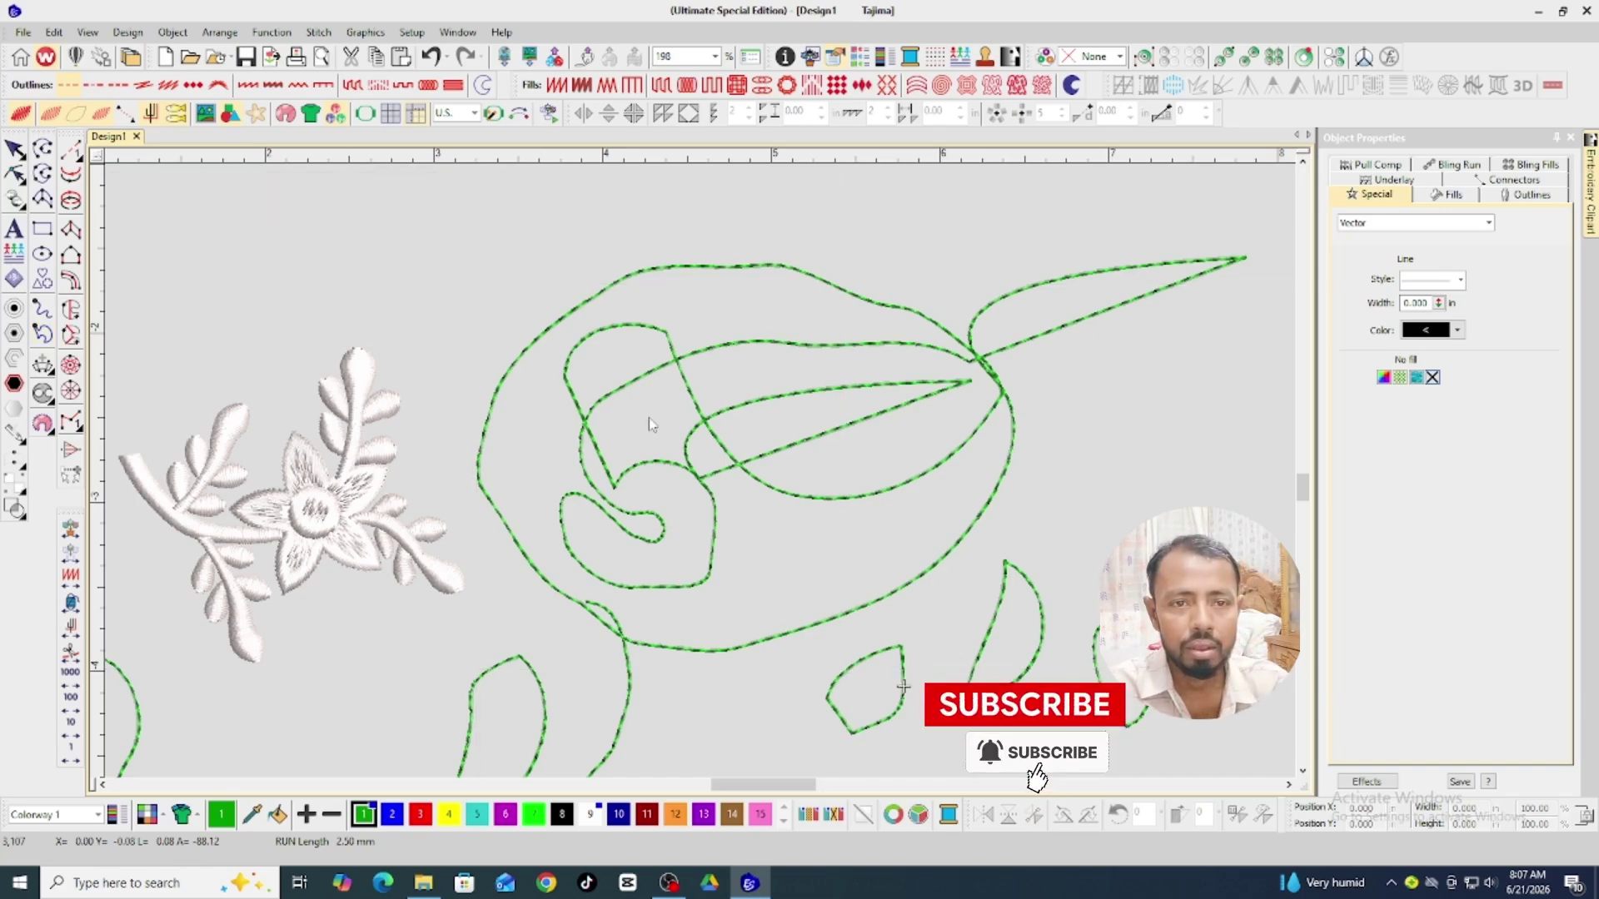